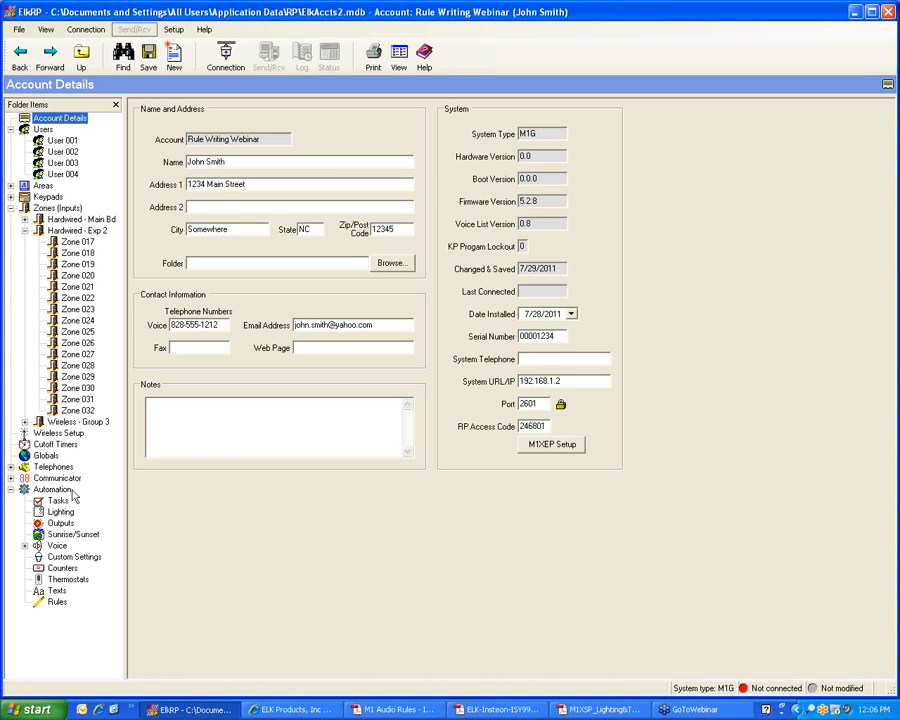
Step: Start a new automation rule and review the available WHENEVER triggers, including the Time Occurrence options
left_click(58, 604)
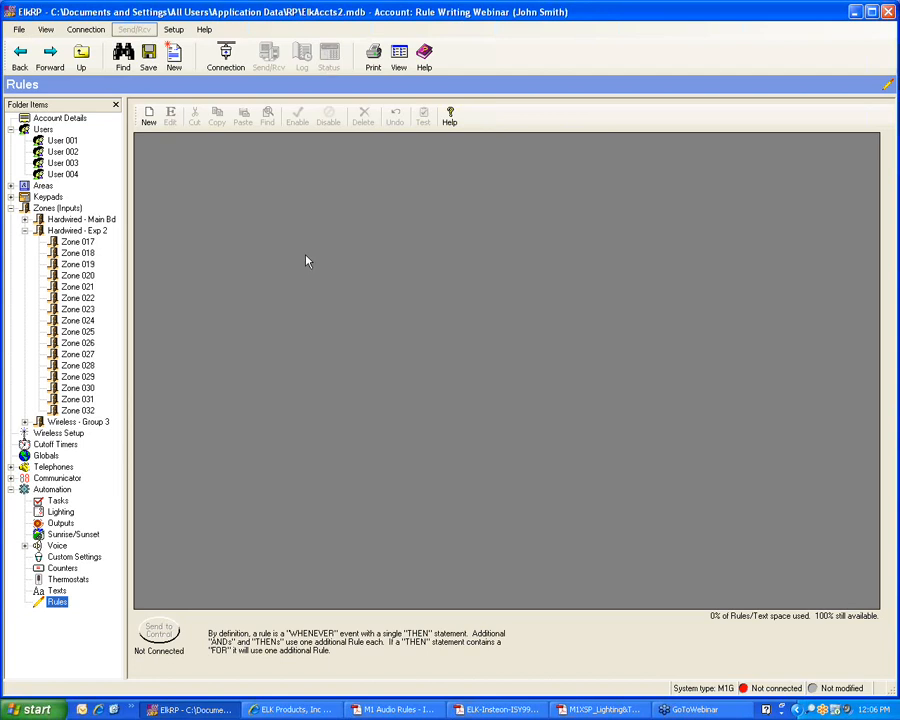
left_click(148, 118)
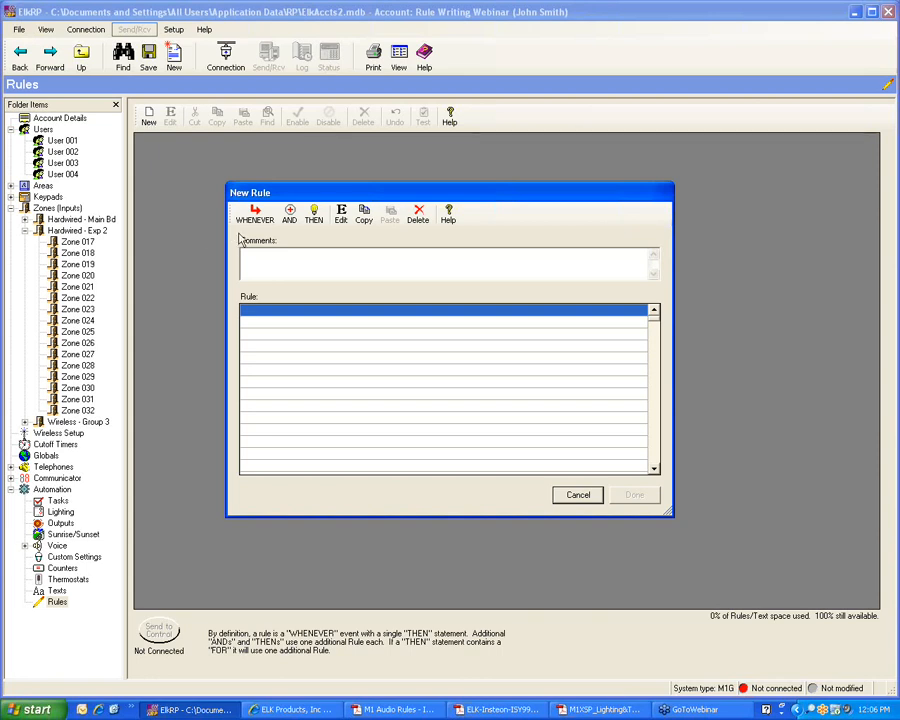
left_click_drag(255, 195, 191, 180)
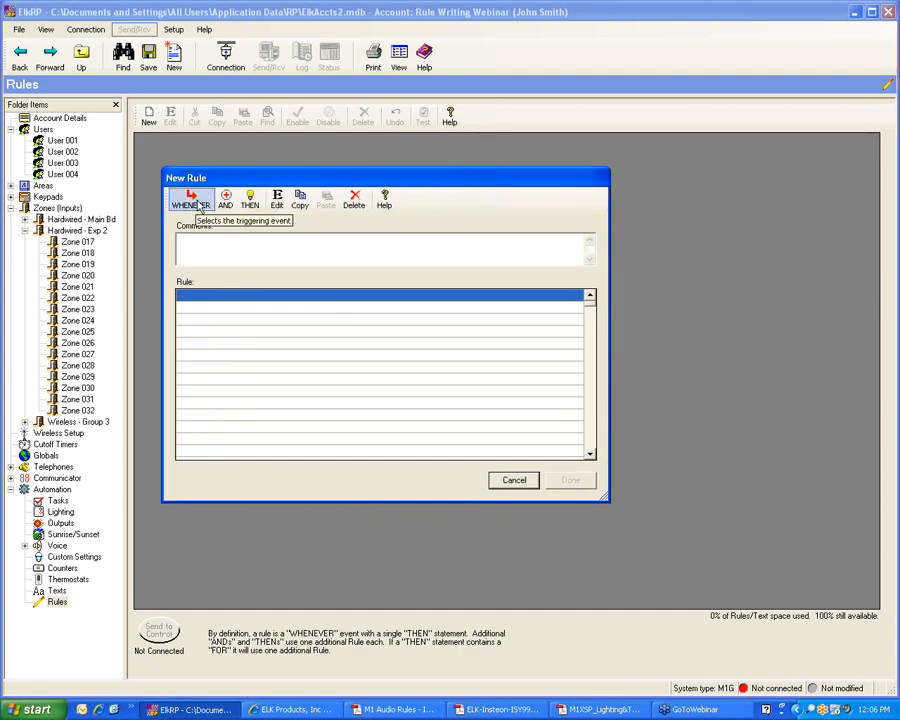
left_click(193, 200)
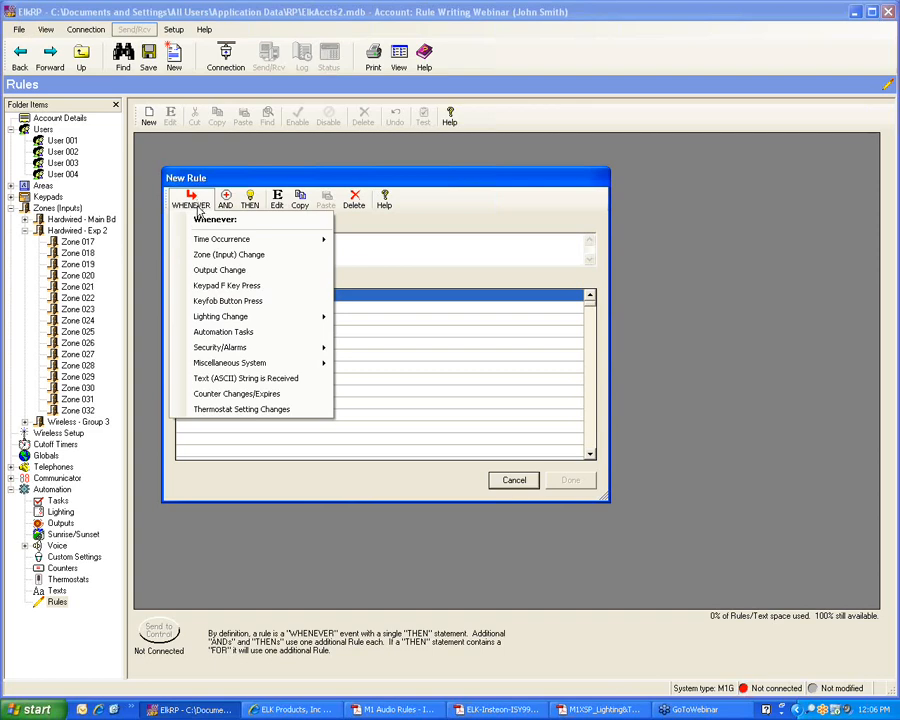
mouse_move(205, 241)
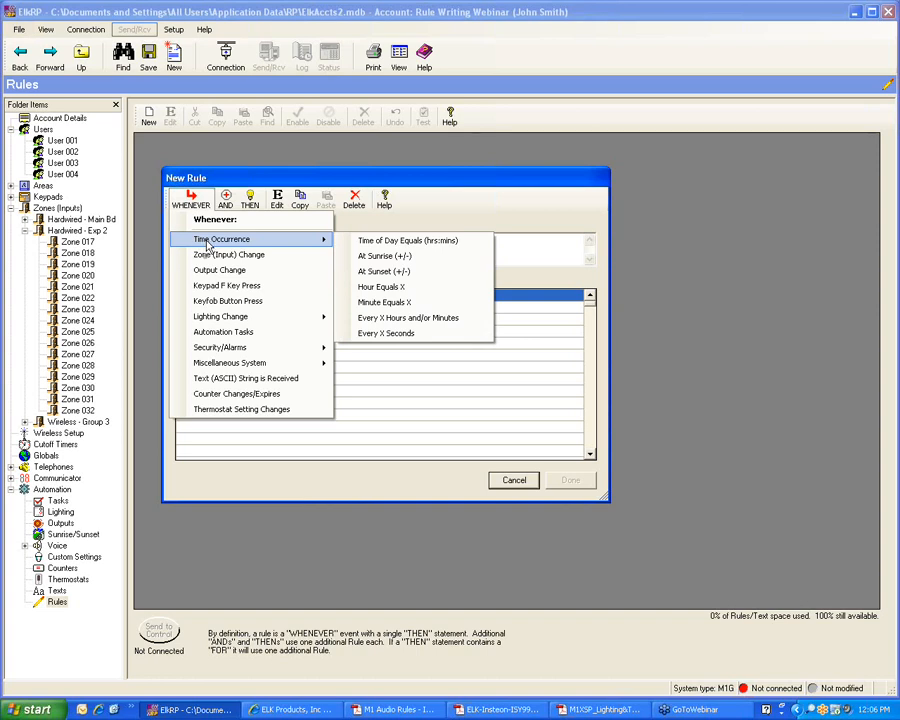
Step: Discard the new rule and review the Sunrise/Sunset location and time table before returning to Rules
left_click(514, 480)
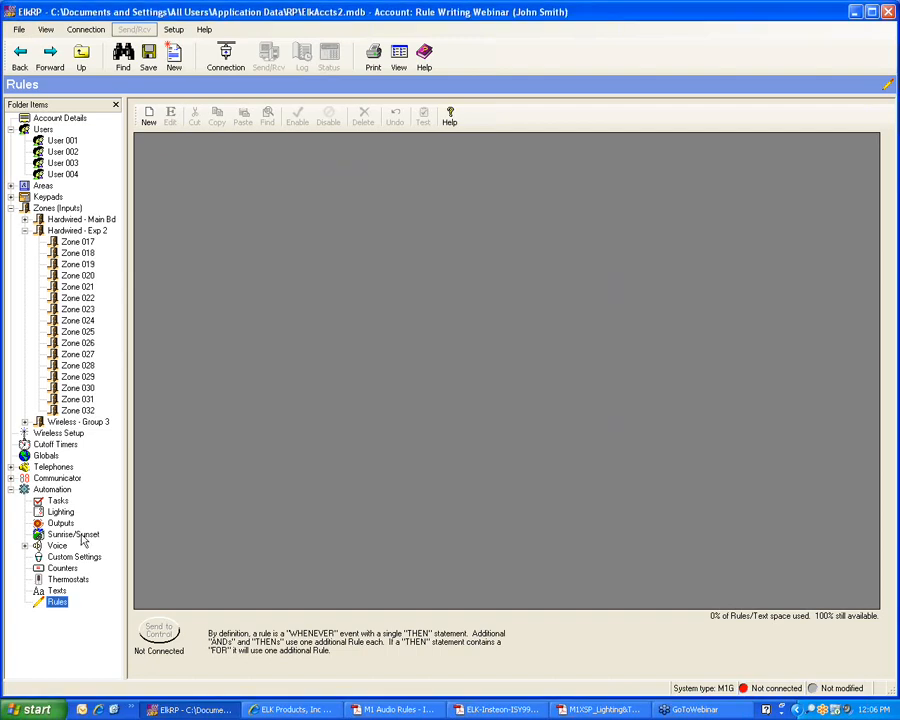
left_click(72, 535)
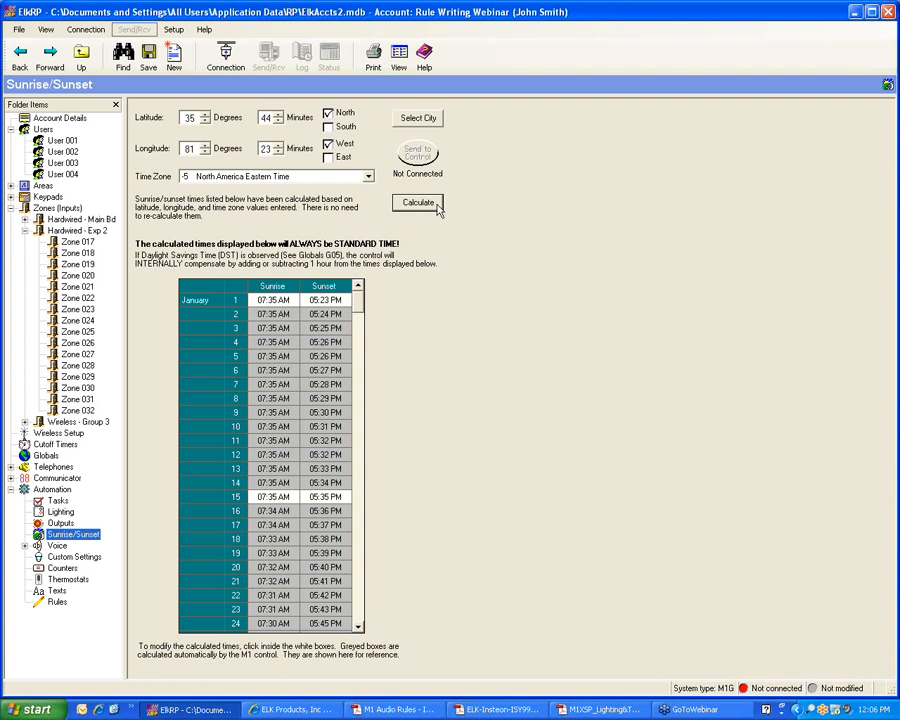
left_click(52, 603)
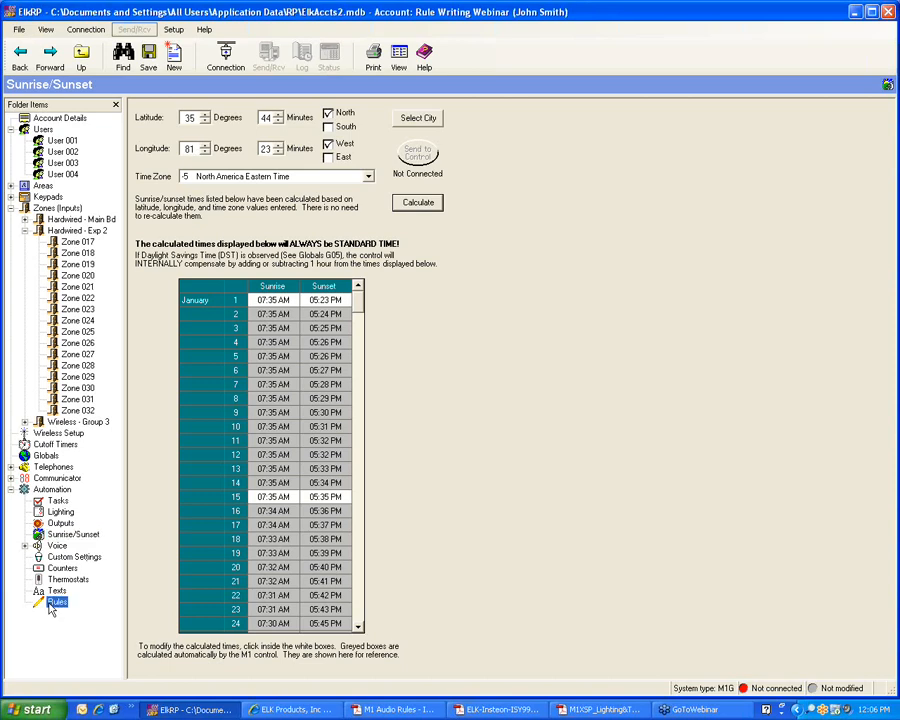
Step: Start another rule and examine the Hour Equals X and Every X Seconds trigger settings without applying them
left_click(148, 116)
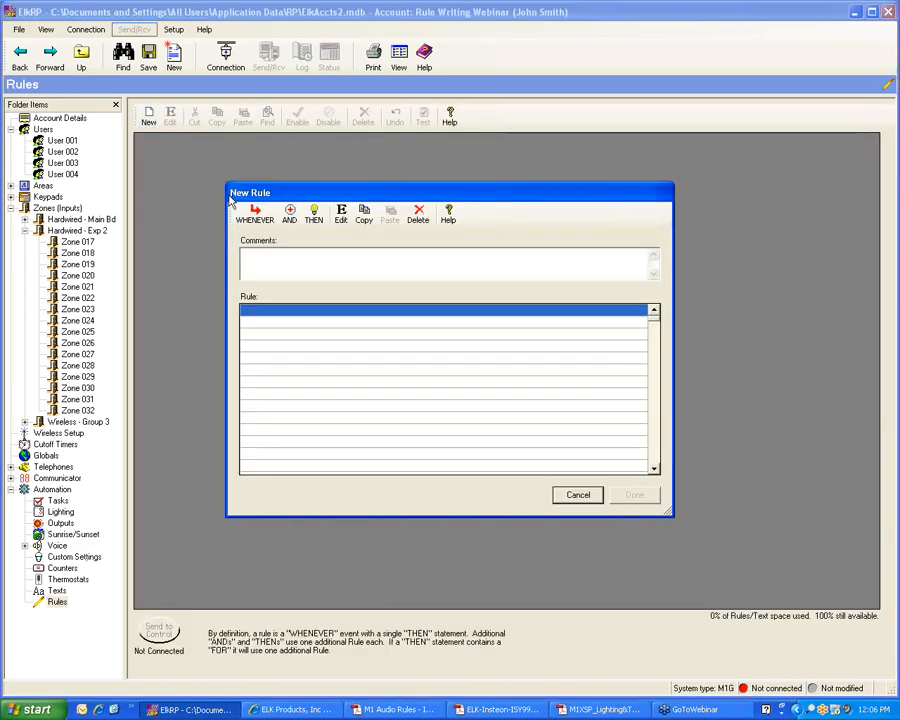
left_click(256, 212)
mouse_move(277, 258)
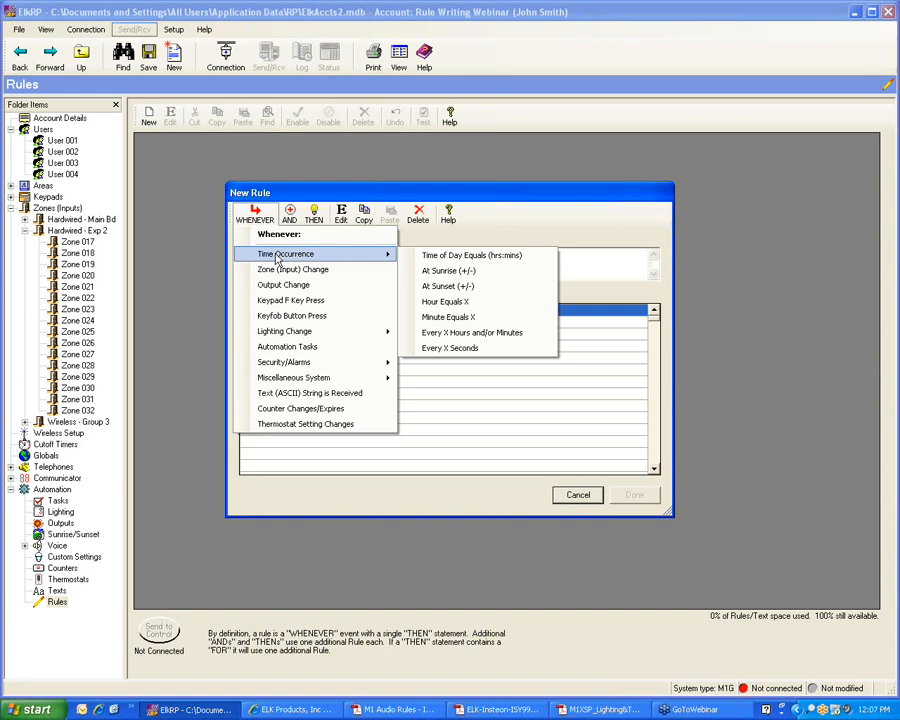
left_click(436, 302)
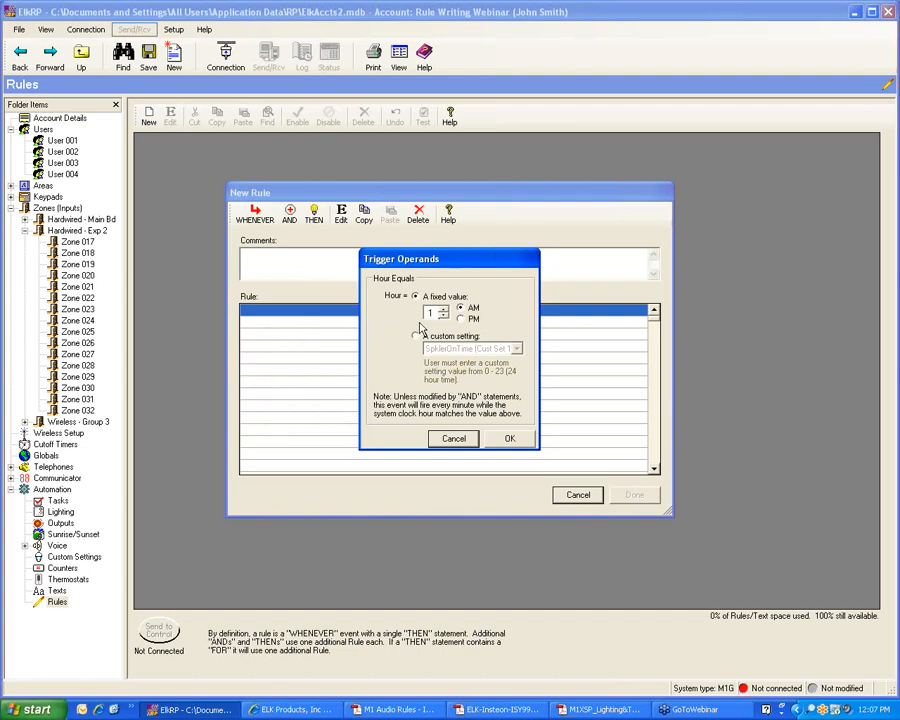
left_click(454, 440)
left_click(255, 214)
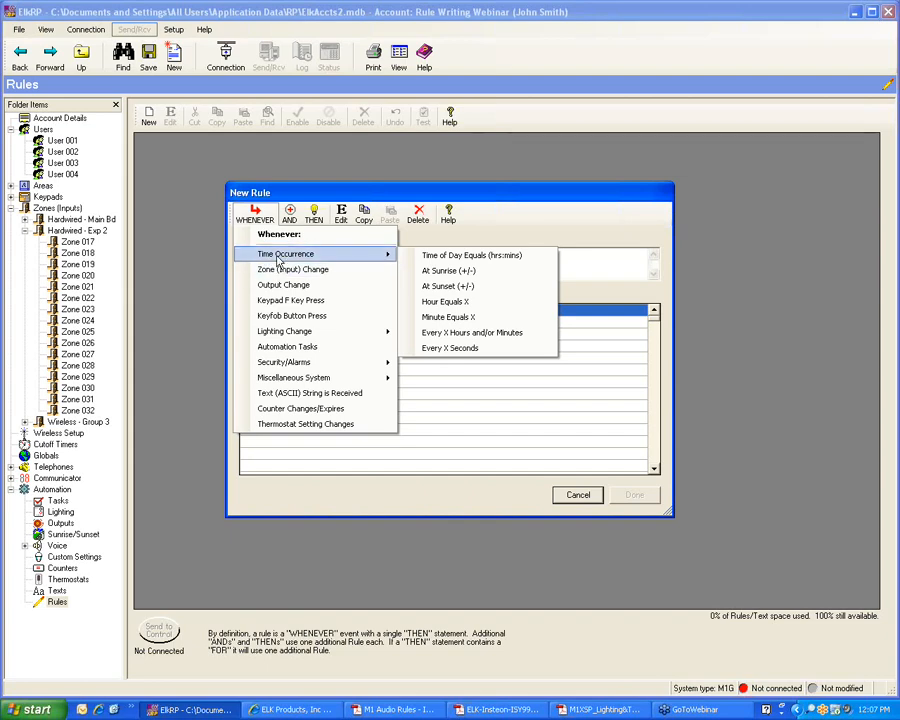
left_click(434, 348)
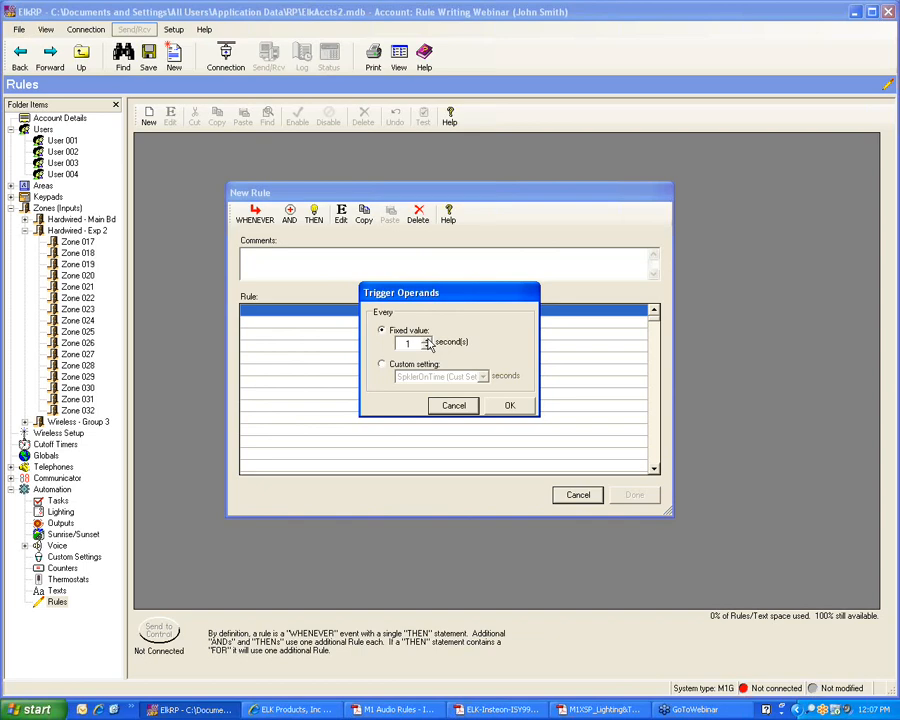
left_click(453, 405)
Step: Examine the settings of the Zone (Input) Change and Keyfob Button Press triggers without applying them
left_click(257, 220)
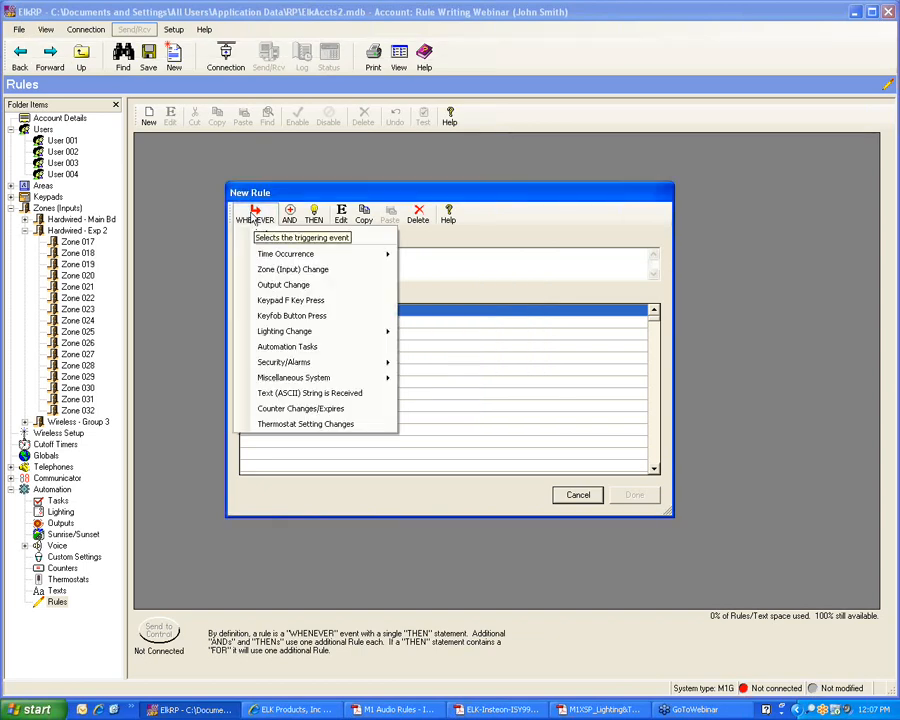
left_click(259, 270)
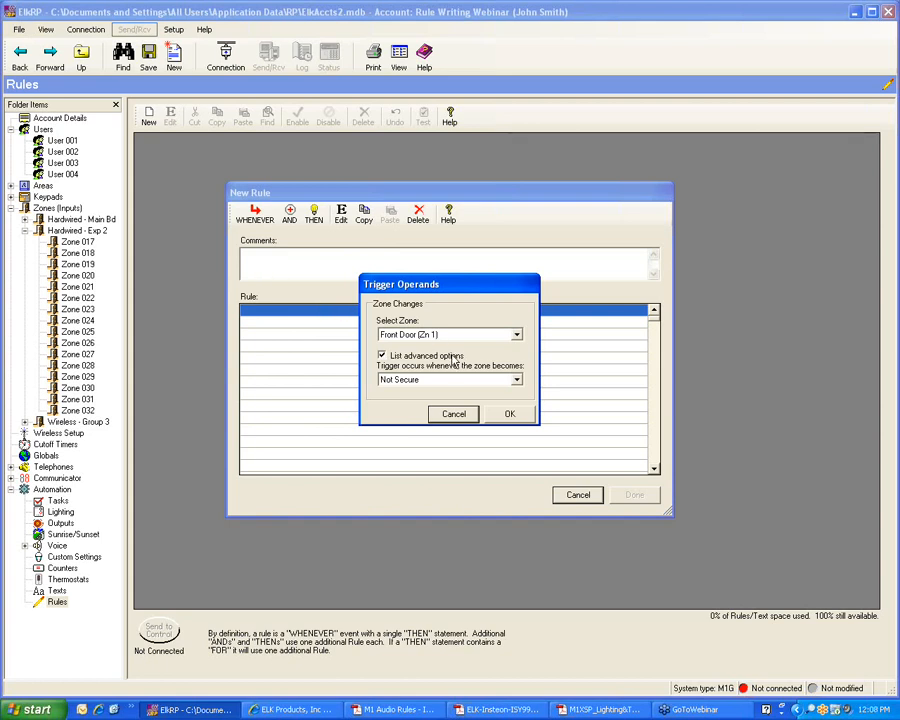
left_click(458, 416)
left_click(253, 219)
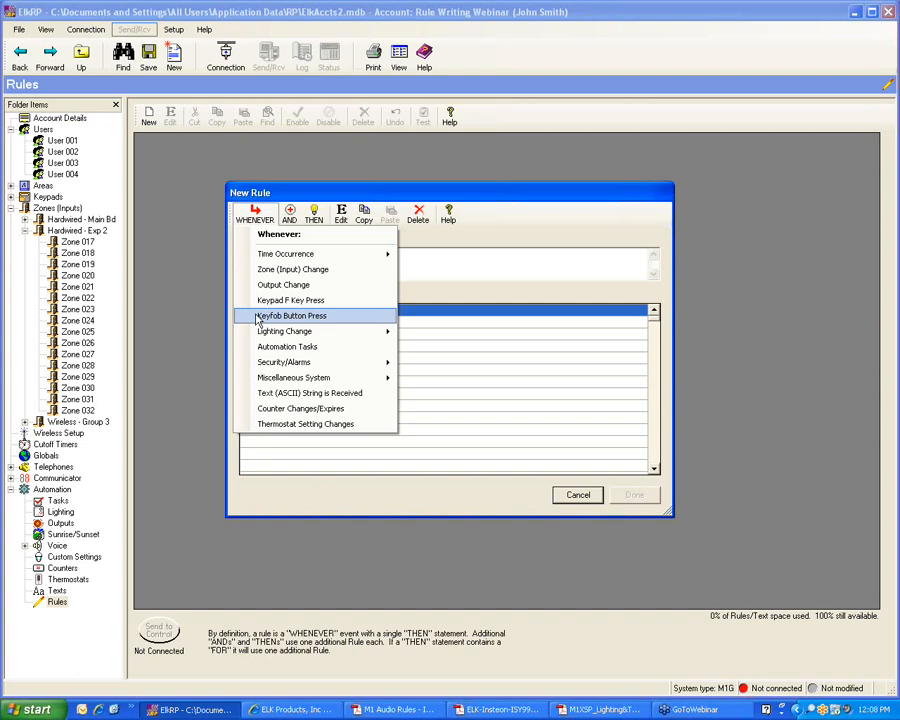
left_click(259, 317)
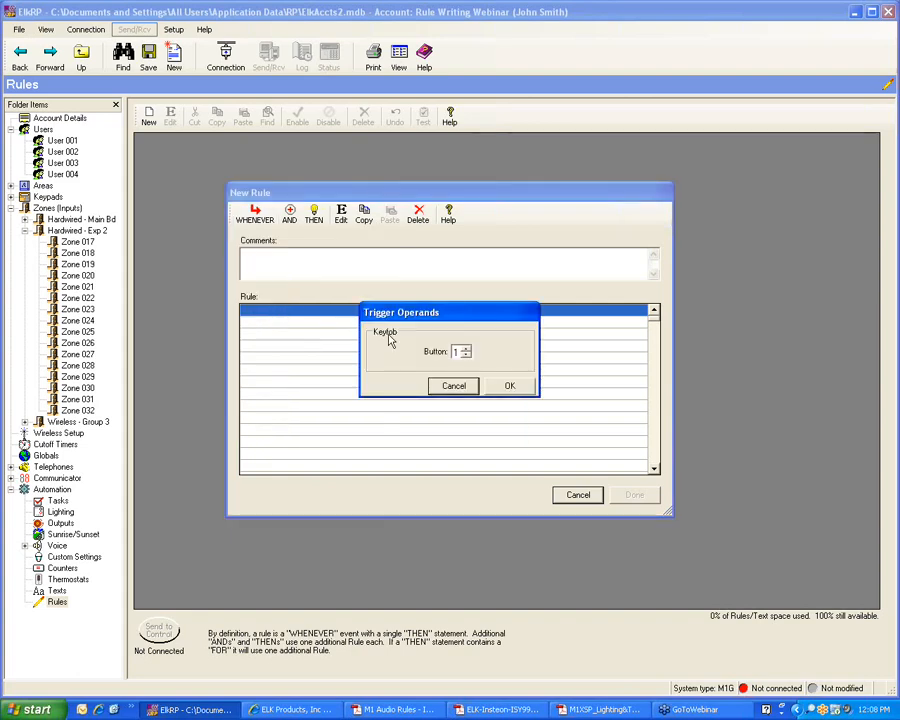
left_click(466, 388)
Step: Examine the Automation Tasks trigger settings, and discard the rule to review the list of automation tasks
left_click(262, 215)
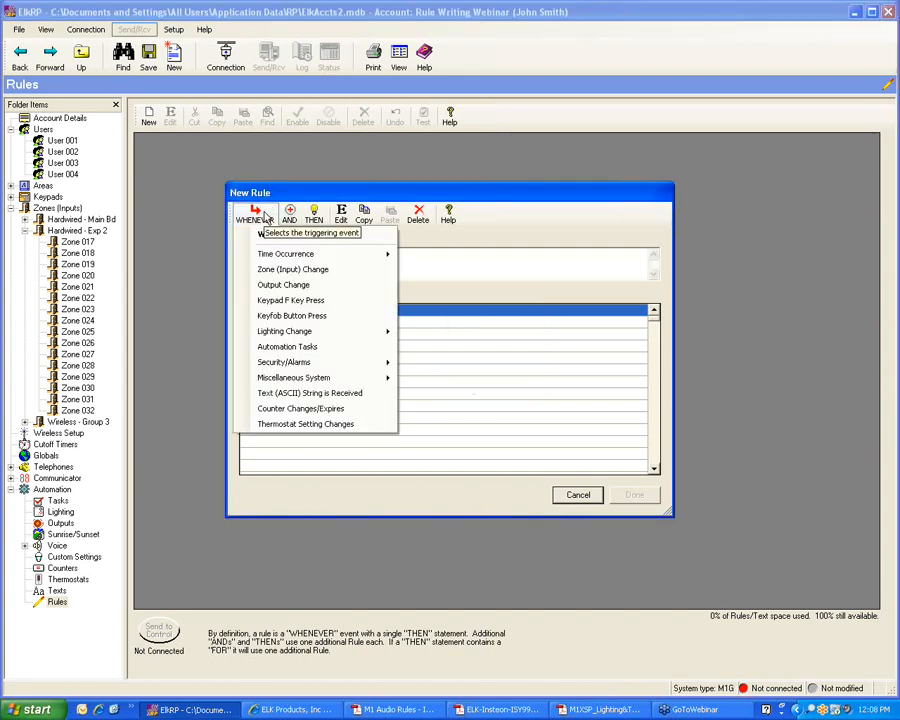
mouse_move(266, 336)
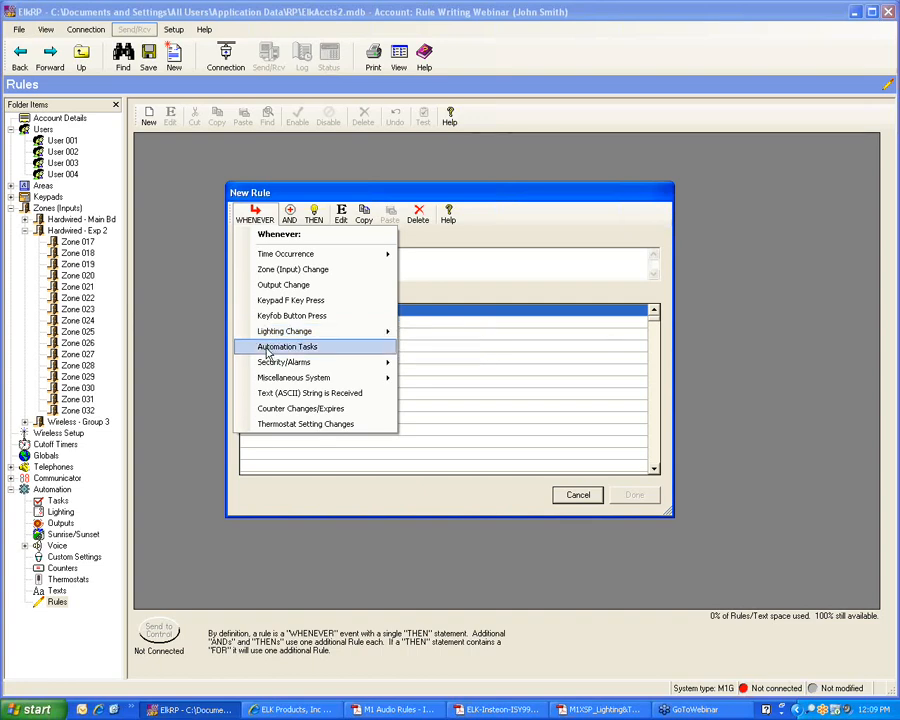
left_click(267, 349)
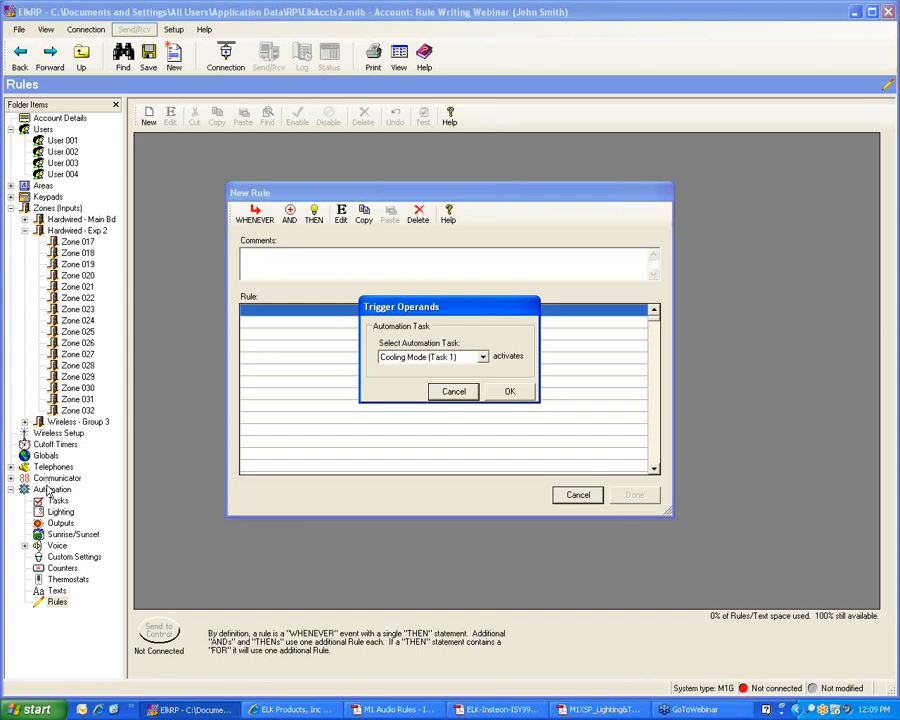
left_click(455, 392)
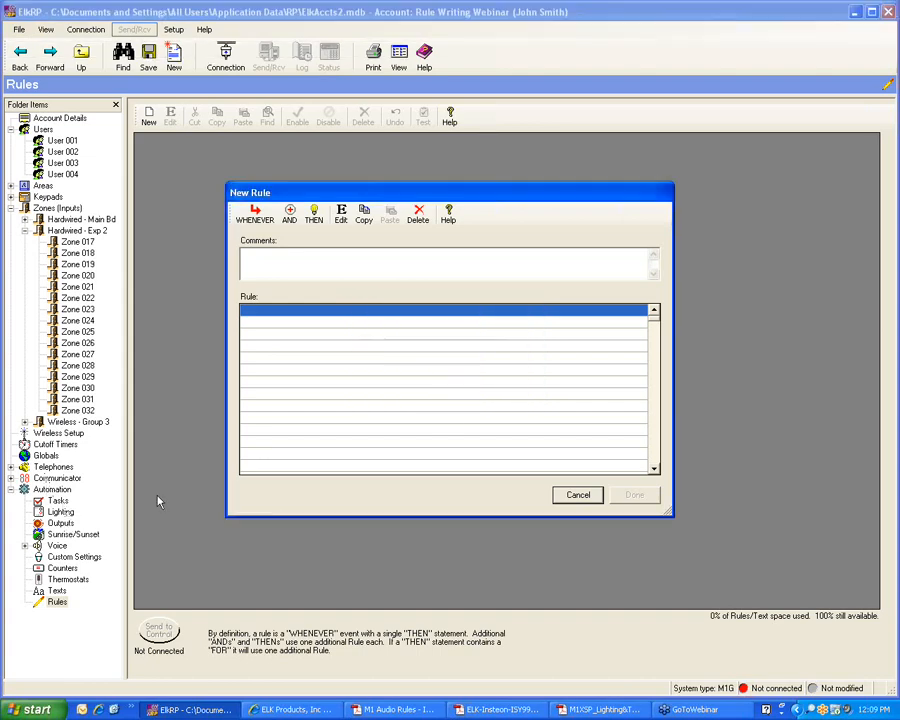
left_click(578, 494)
left_click(58, 501)
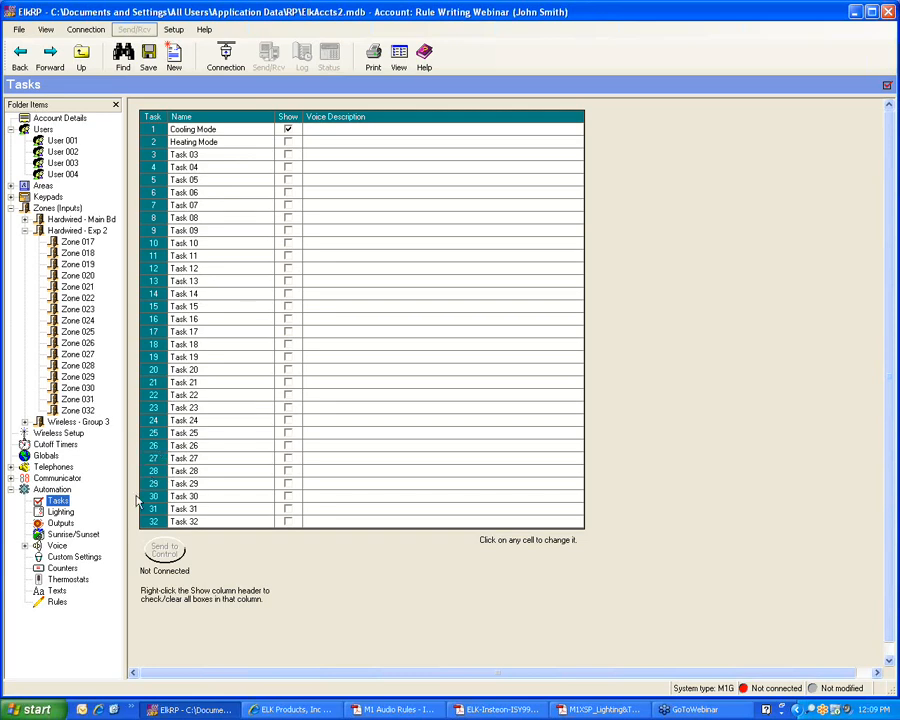
Step: Start a new rule and review the Security/Alarms and Miscellaneous System trigger categories, including Troubles
left_click(57, 602)
left_click(149, 117)
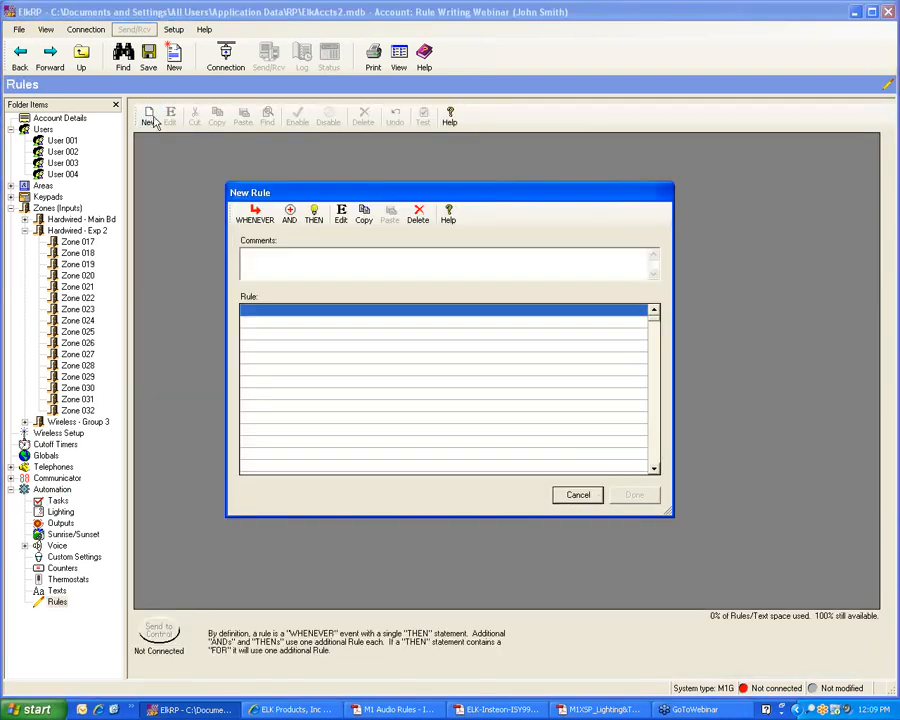
left_click(255, 213)
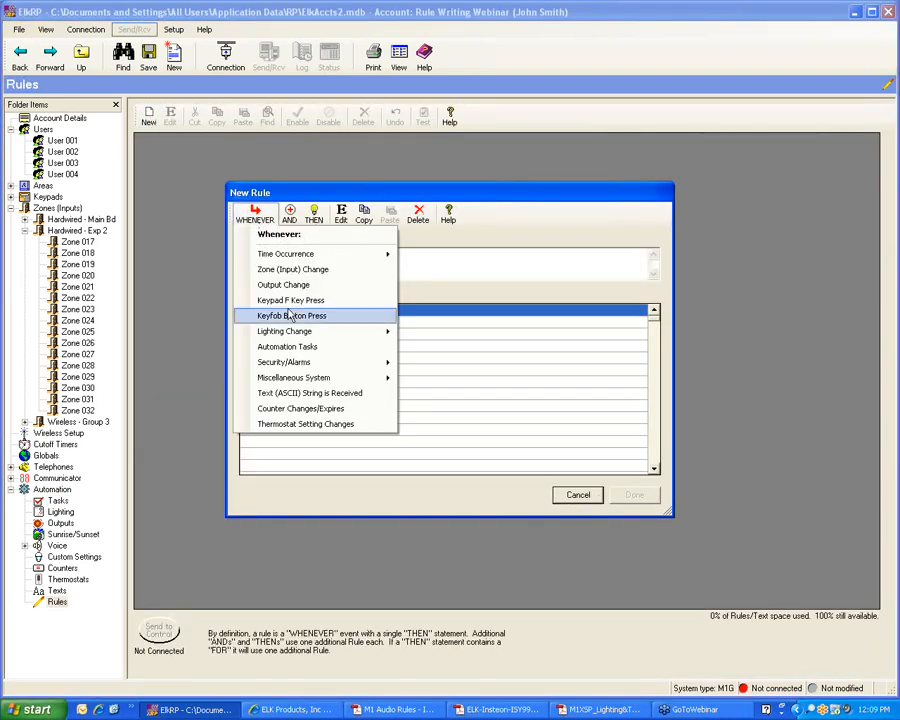
mouse_move(283, 366)
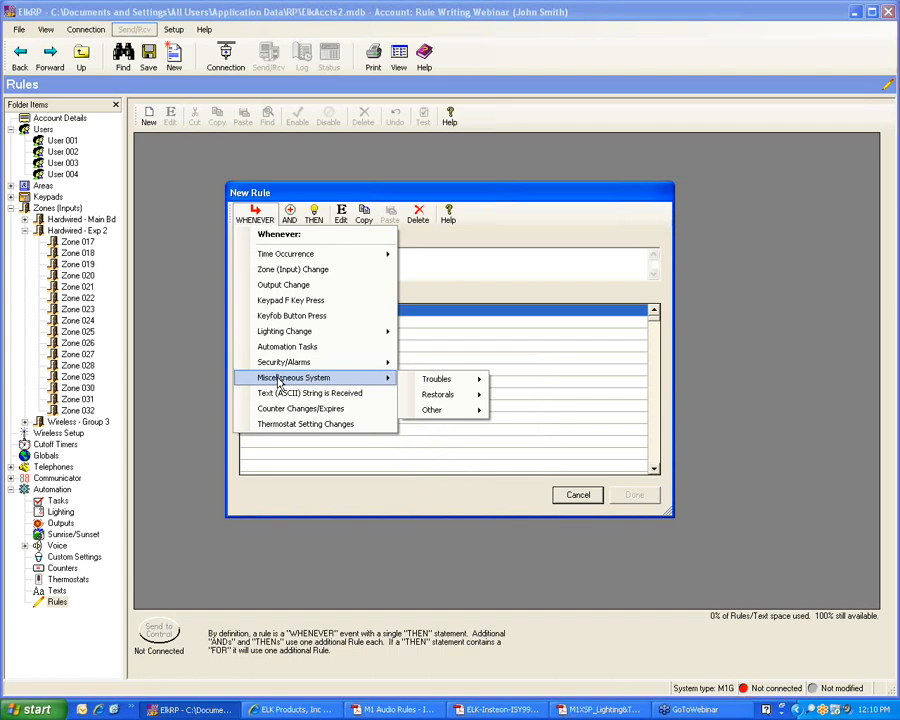
mouse_move(432, 381)
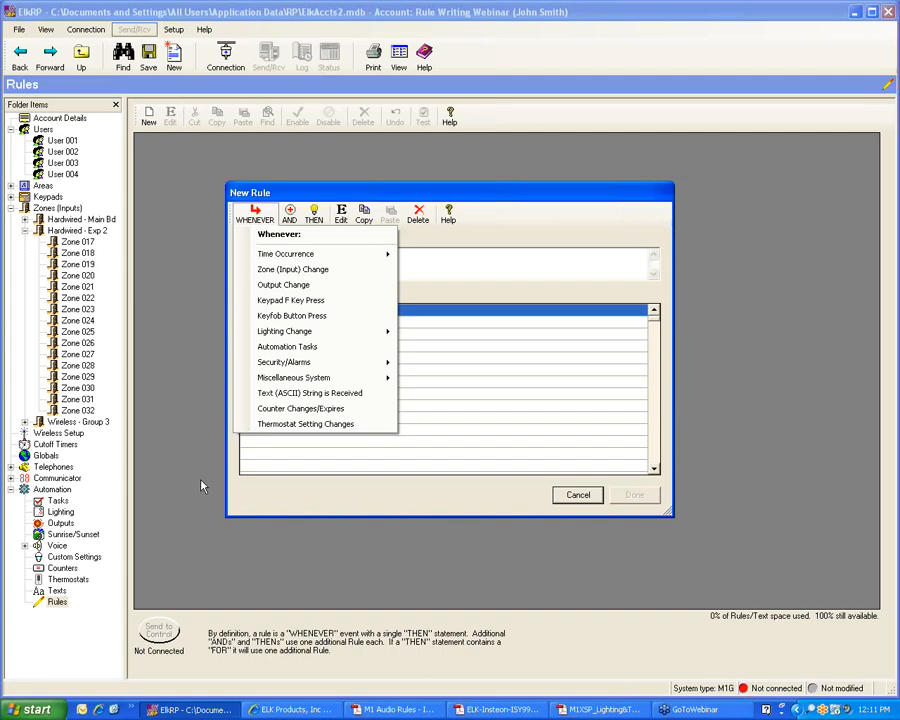
Step: Examine the settings of the Counter Changes/Expires and Thermostat Setting Changes triggers without applying them
left_click(275, 411)
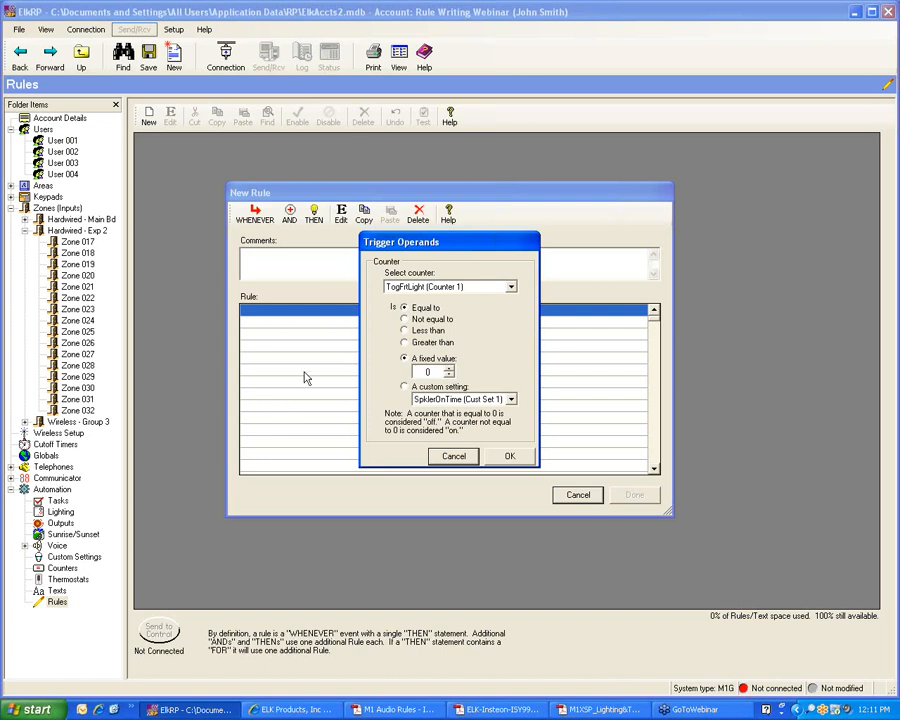
left_click(454, 455)
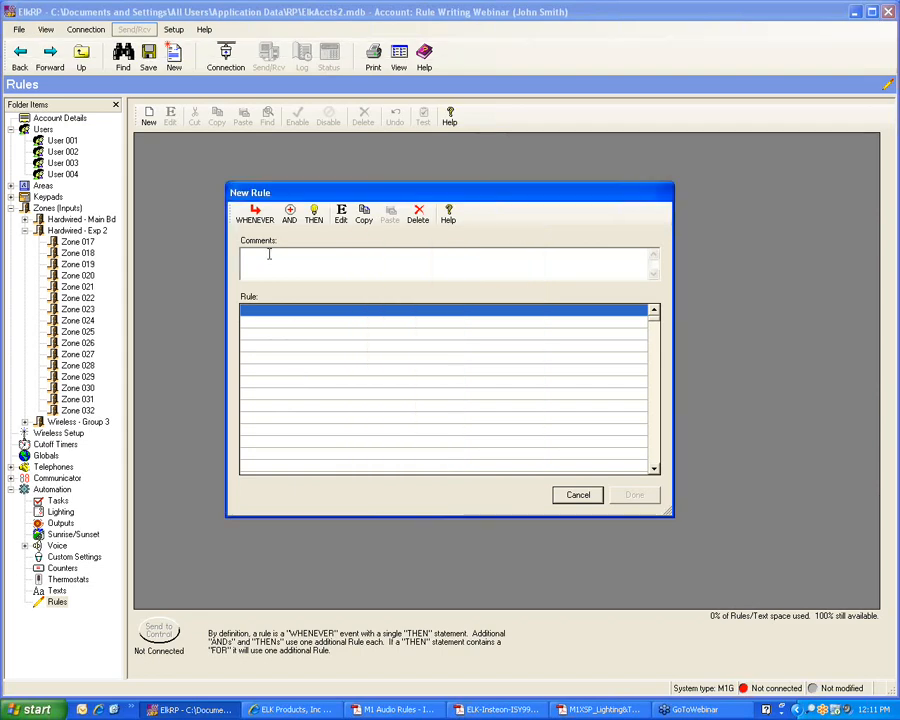
left_click(256, 216)
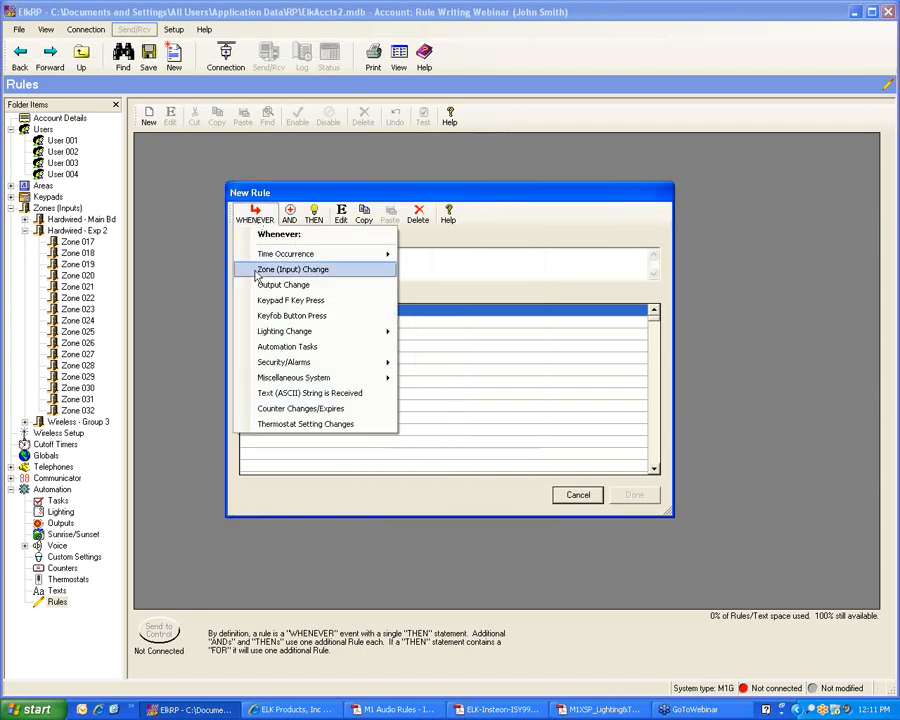
left_click(283, 428)
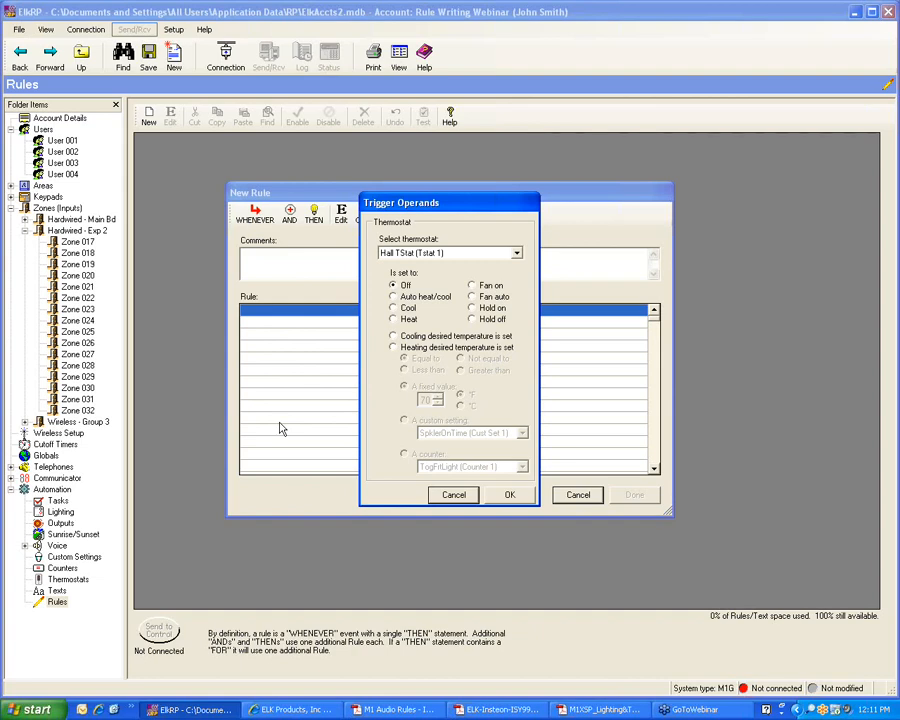
left_click(453, 496)
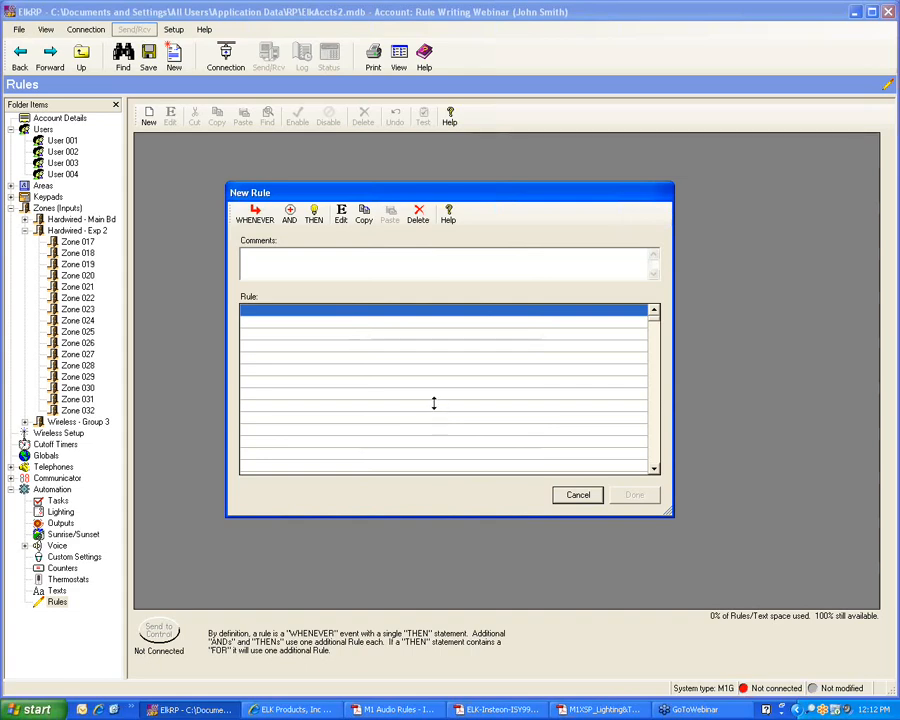
Step: Review the AND conditions and THEN commands available for a rule, and close the new rule without saving
left_click(290, 222)
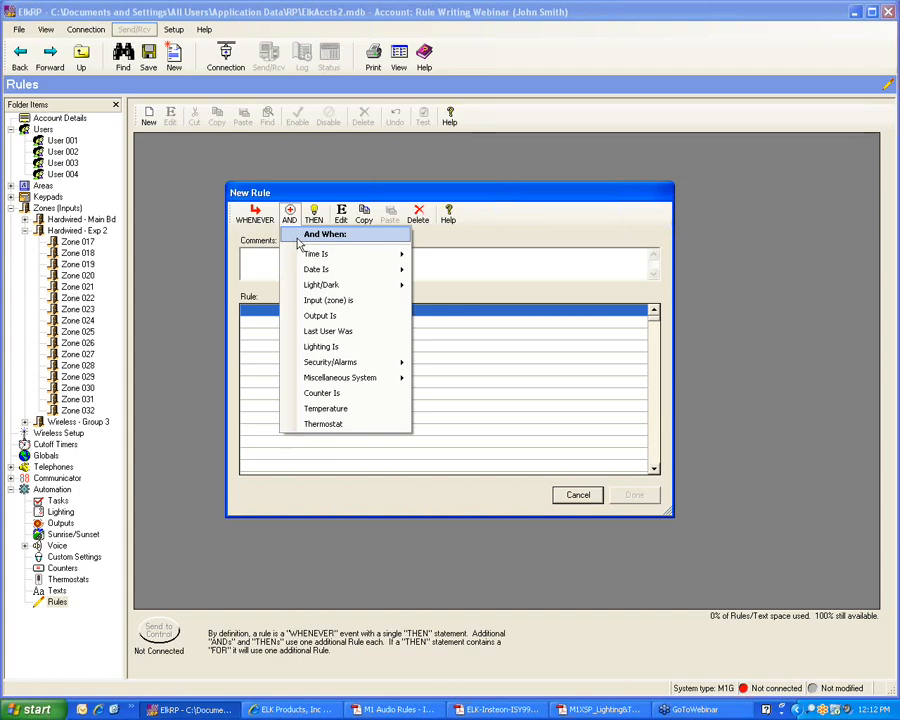
left_click(313, 220)
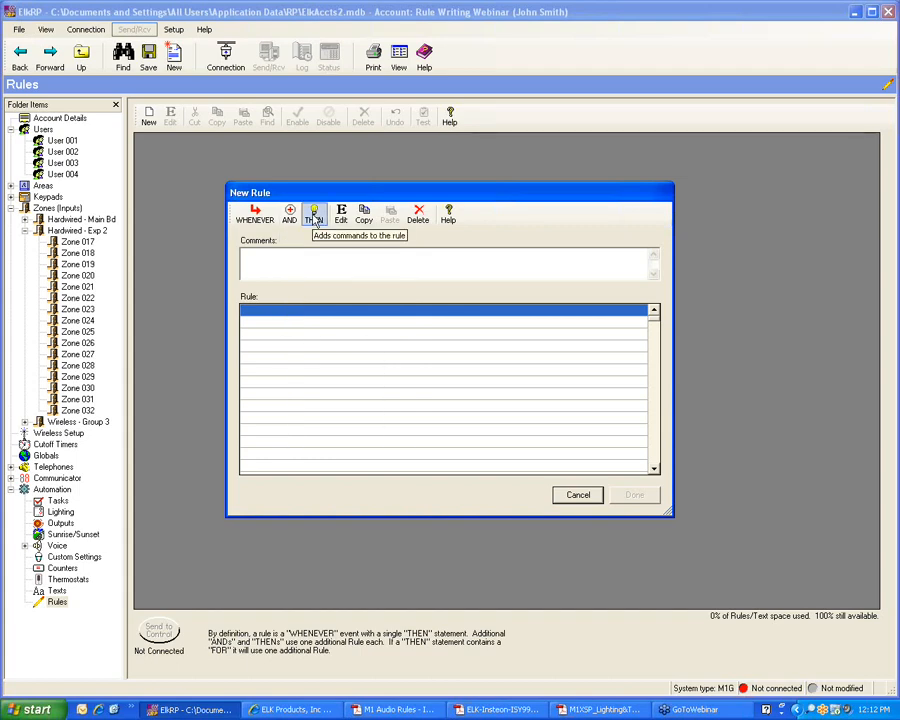
left_click(314, 220)
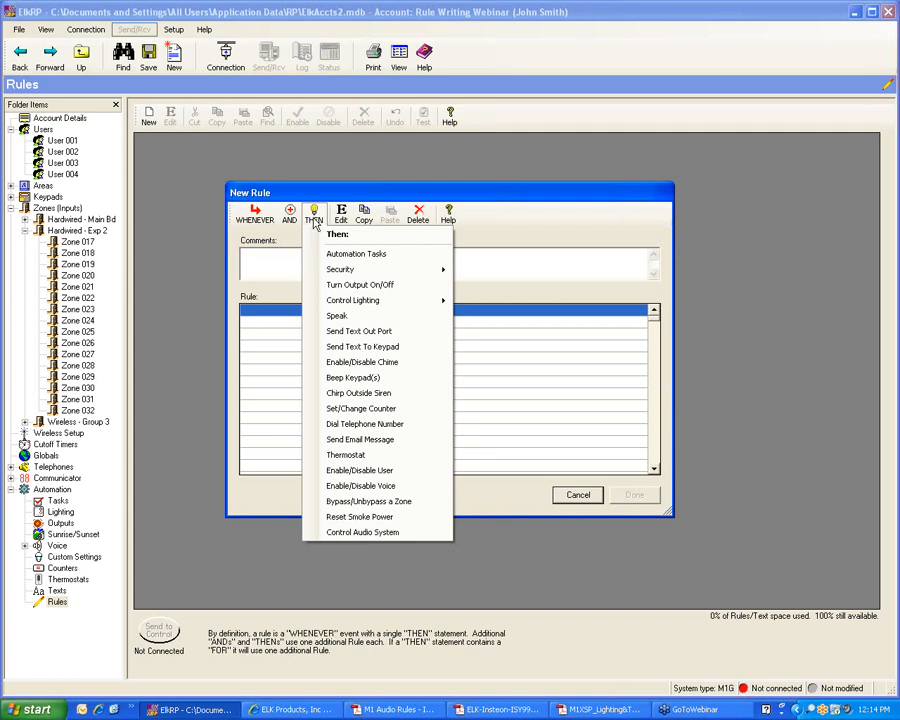
left_click(592, 497)
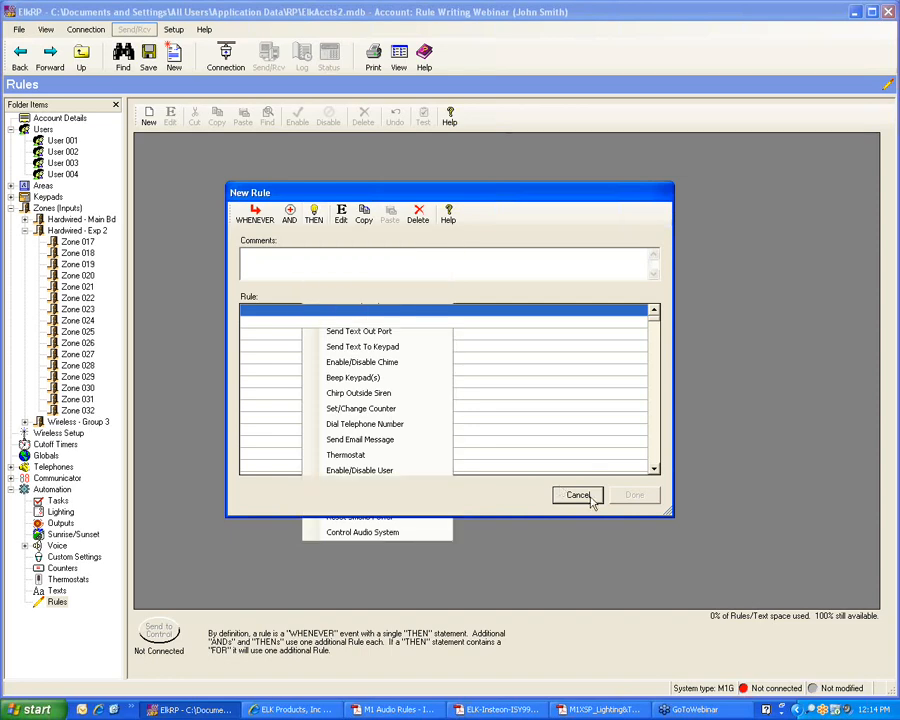
left_click(592, 497)
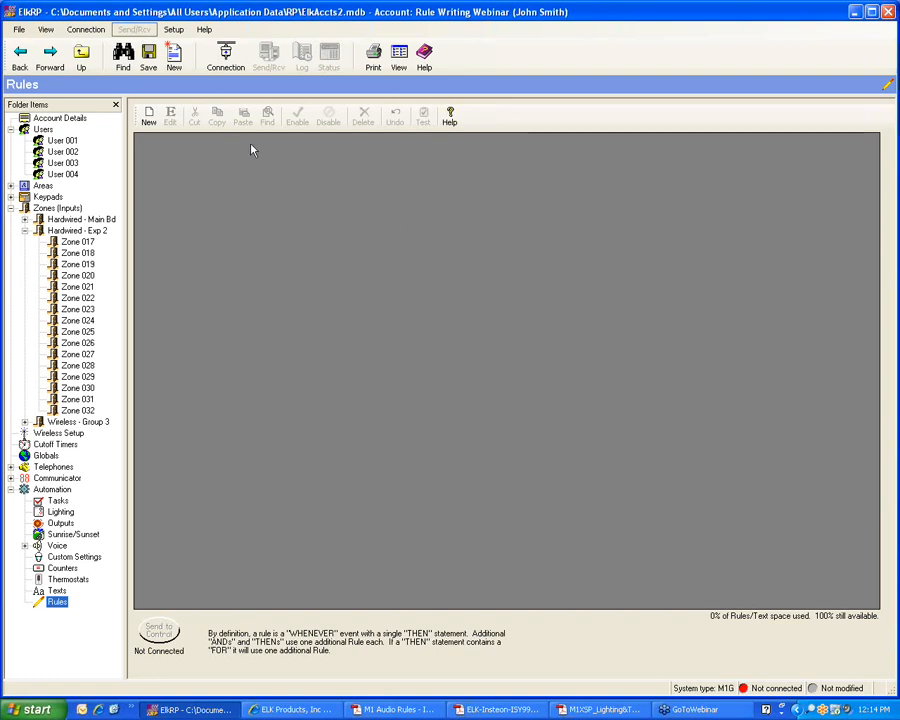
left_click(148, 120)
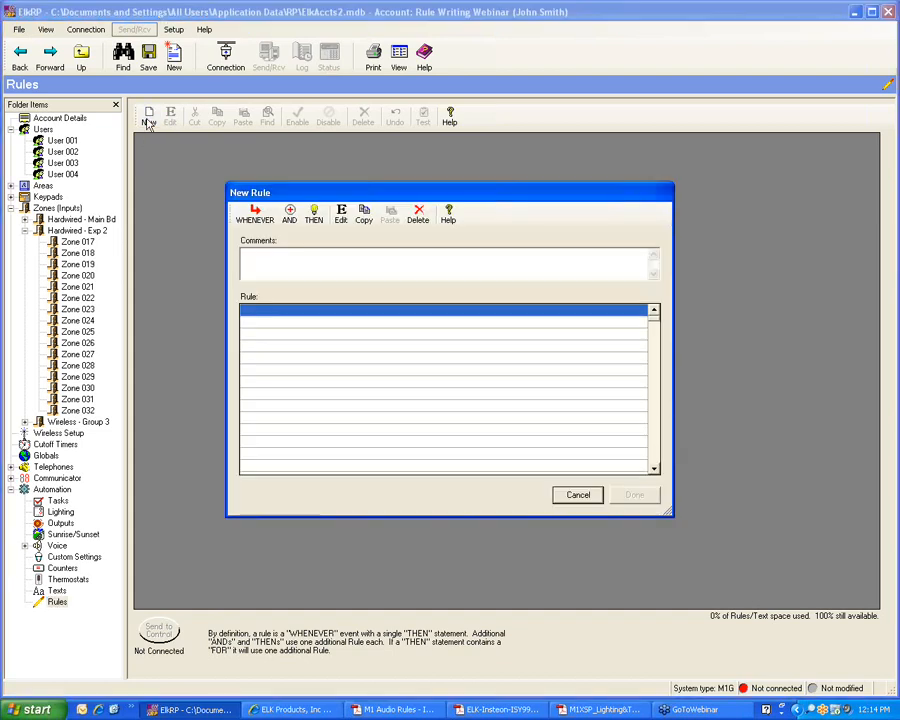
left_click(247, 218)
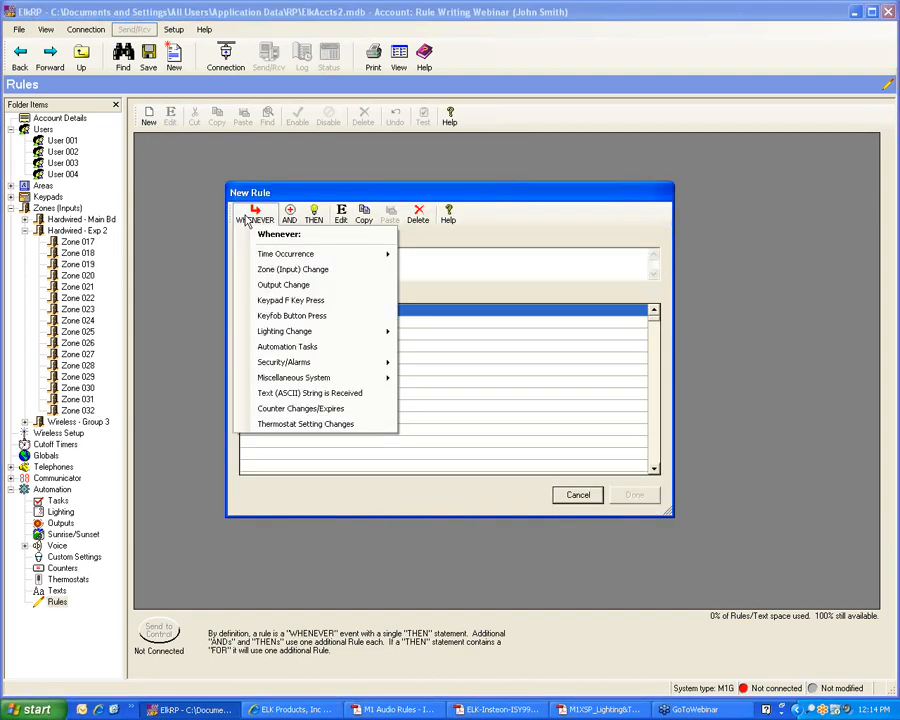
left_click(277, 300)
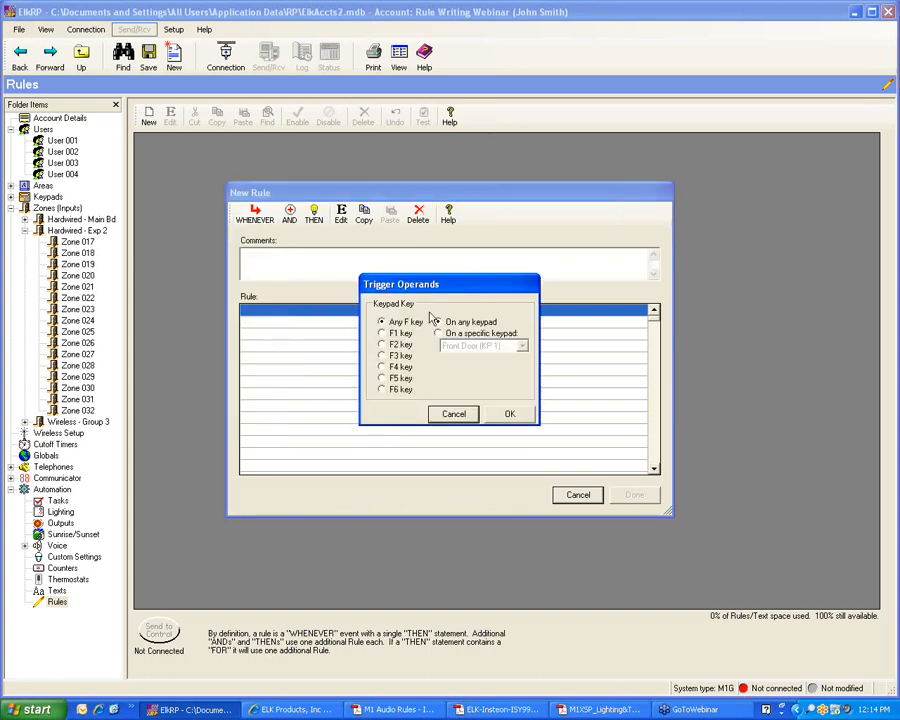
left_click(383, 368)
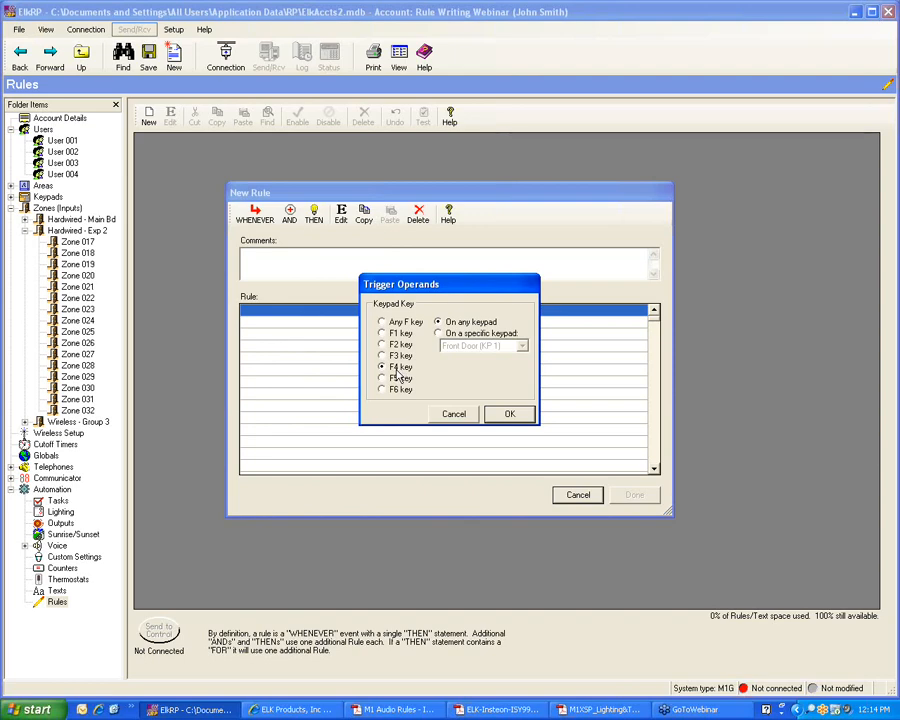
left_click(505, 415)
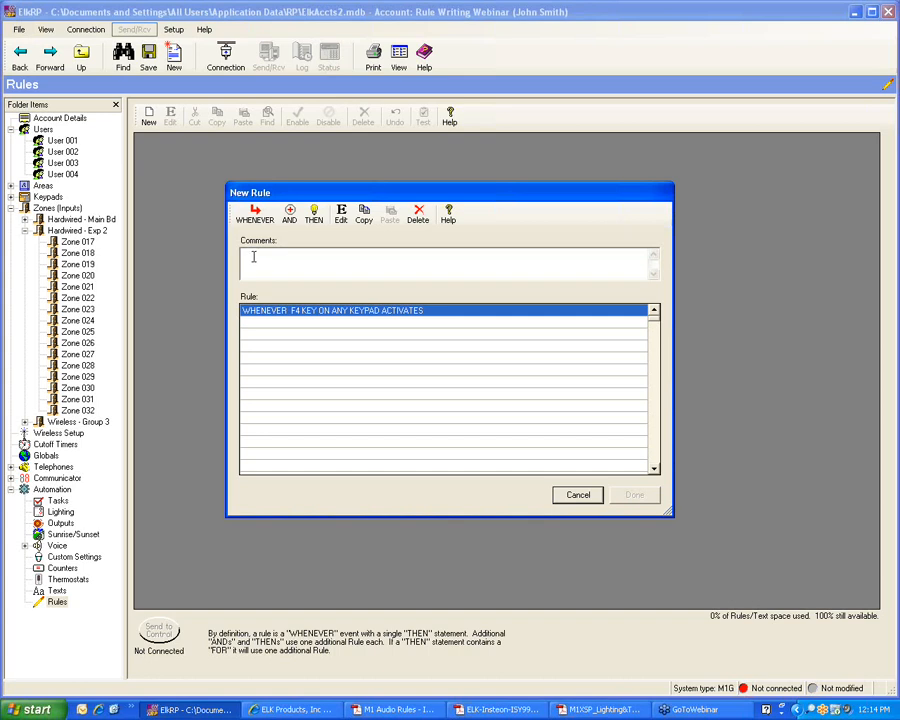
key("alt+Tab")
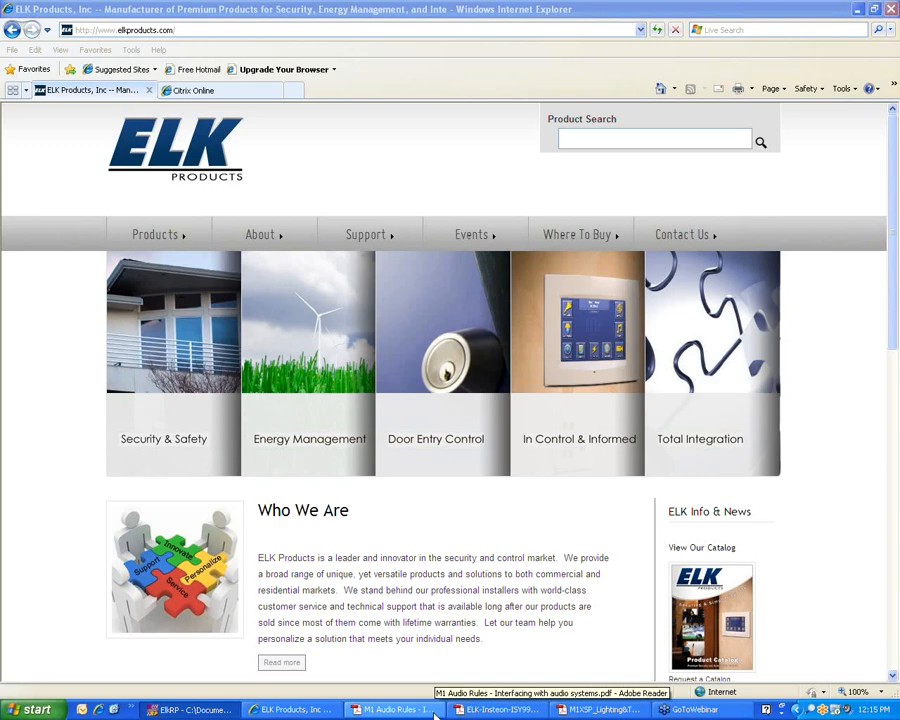
left_click(256, 706)
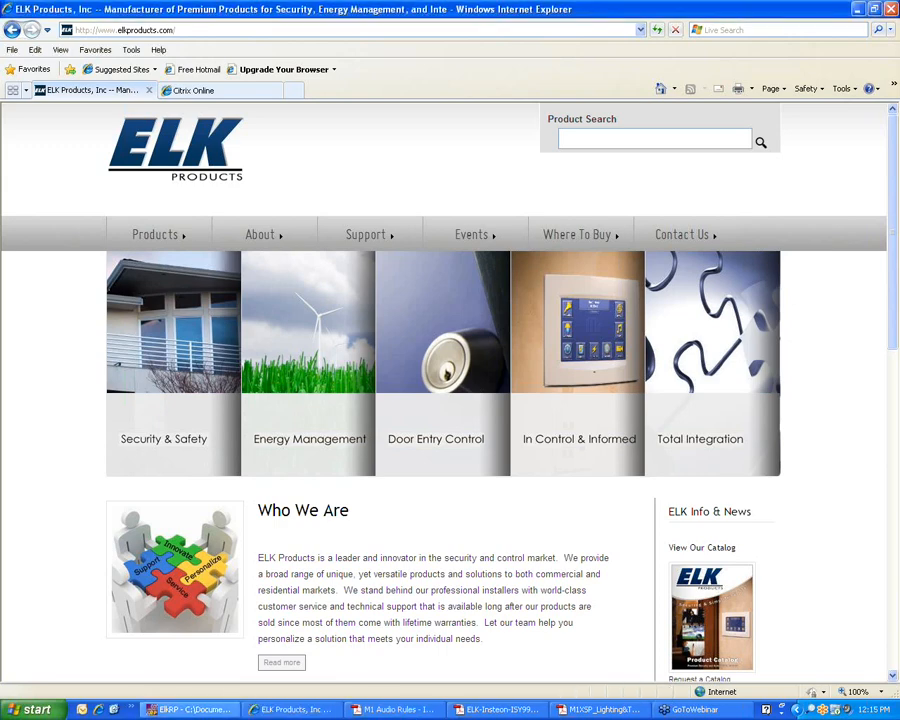
left_click(199, 710)
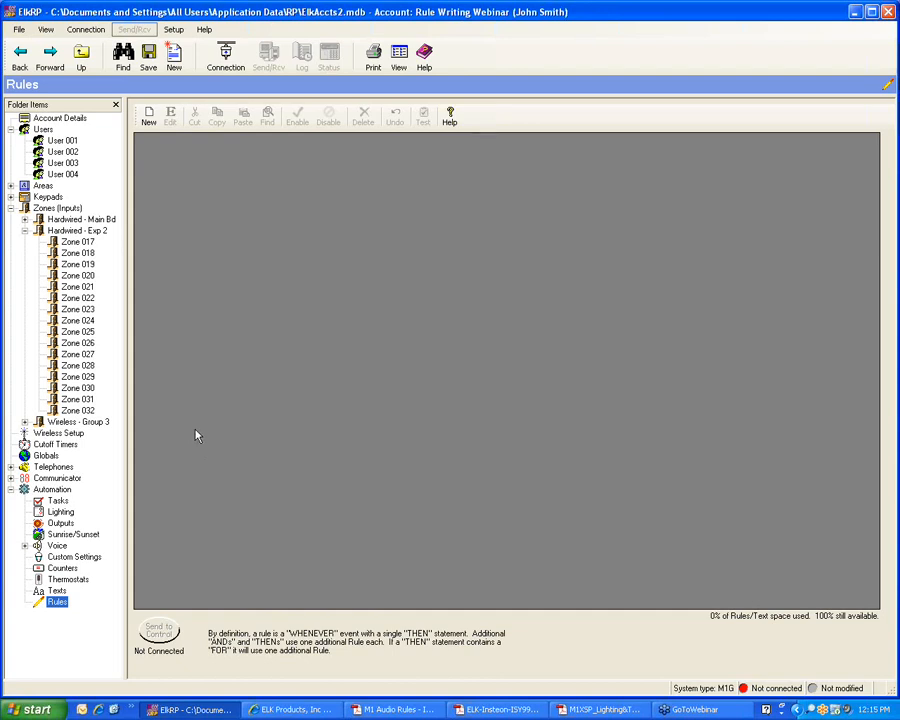
Step: Review the list of named automation counters, and return to the automation rules
left_click(62, 569)
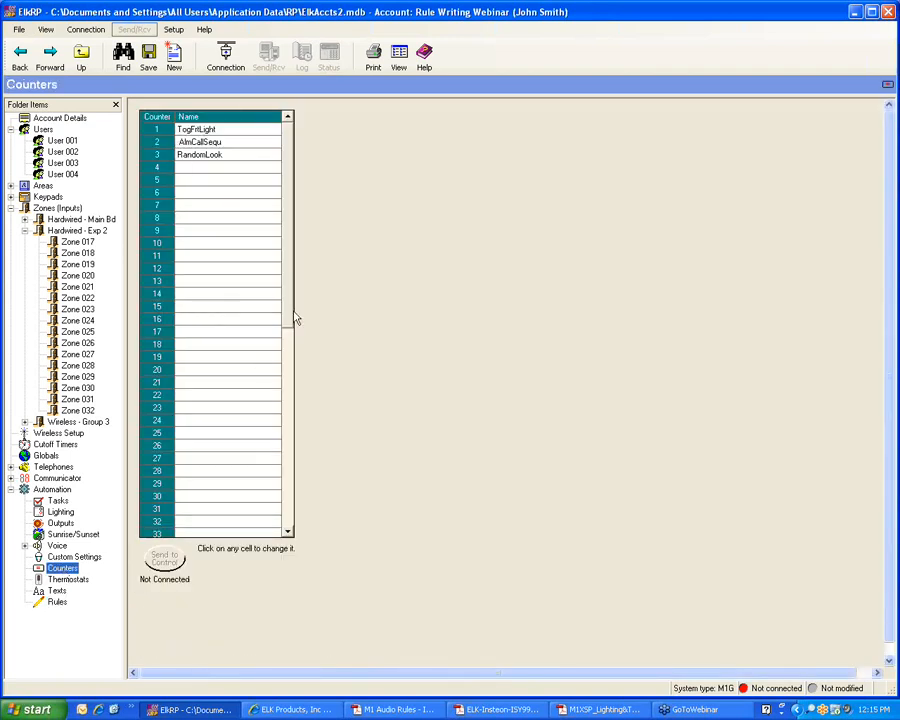
mouse_move(287, 307)
left_mouse_down()
mouse_move(284, 517)
mouse_move(282, 307)
left_mouse_up()
left_click(57, 603)
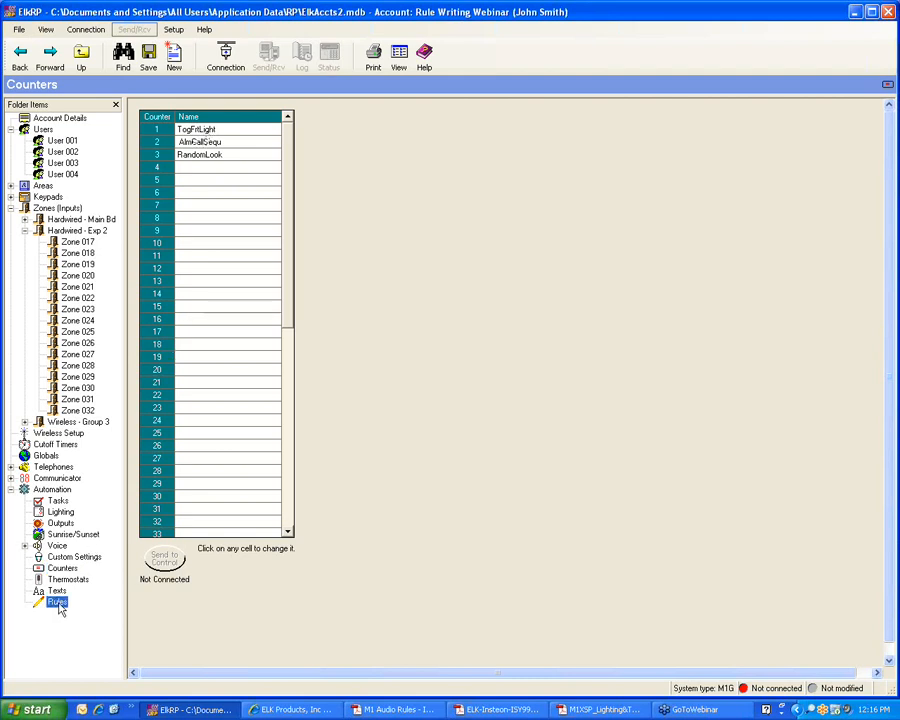
Step: Start a new rule triggered whenever the F4 key is activated on any keypad
left_click(148, 117)
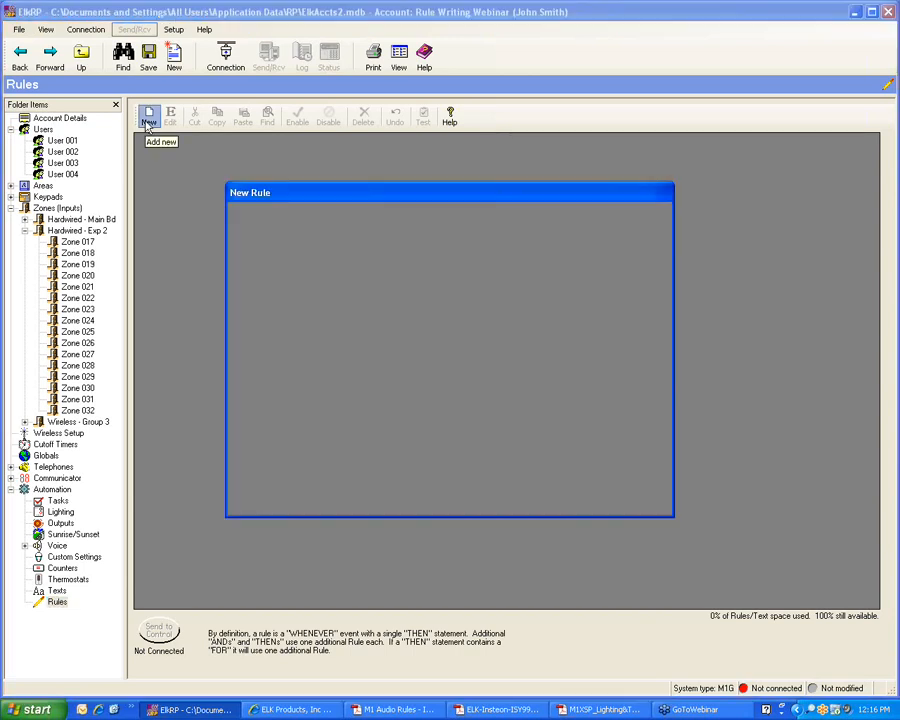
left_click(255, 218)
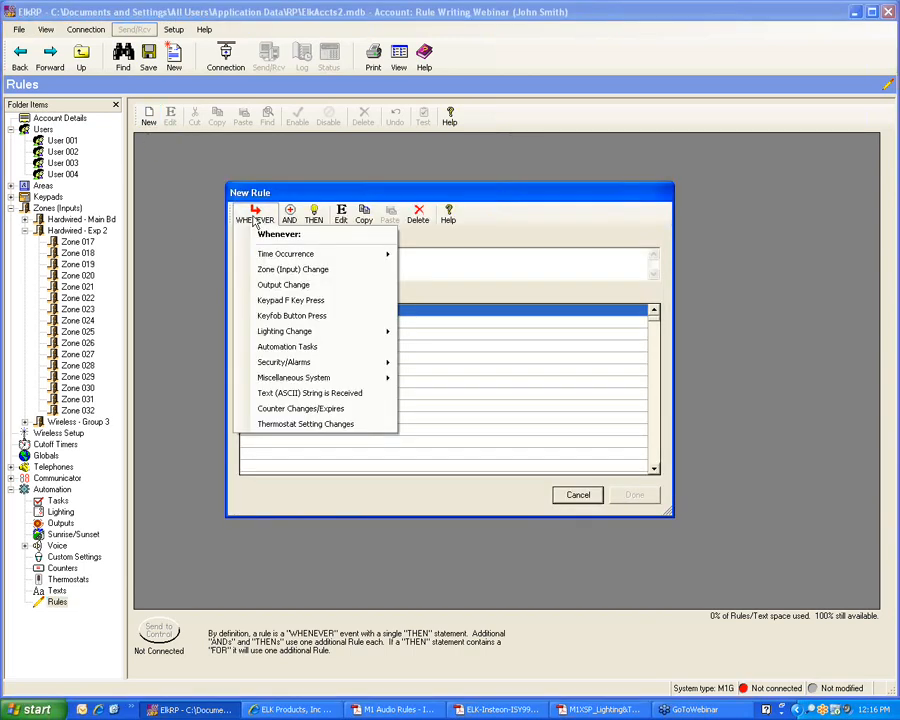
left_click(273, 302)
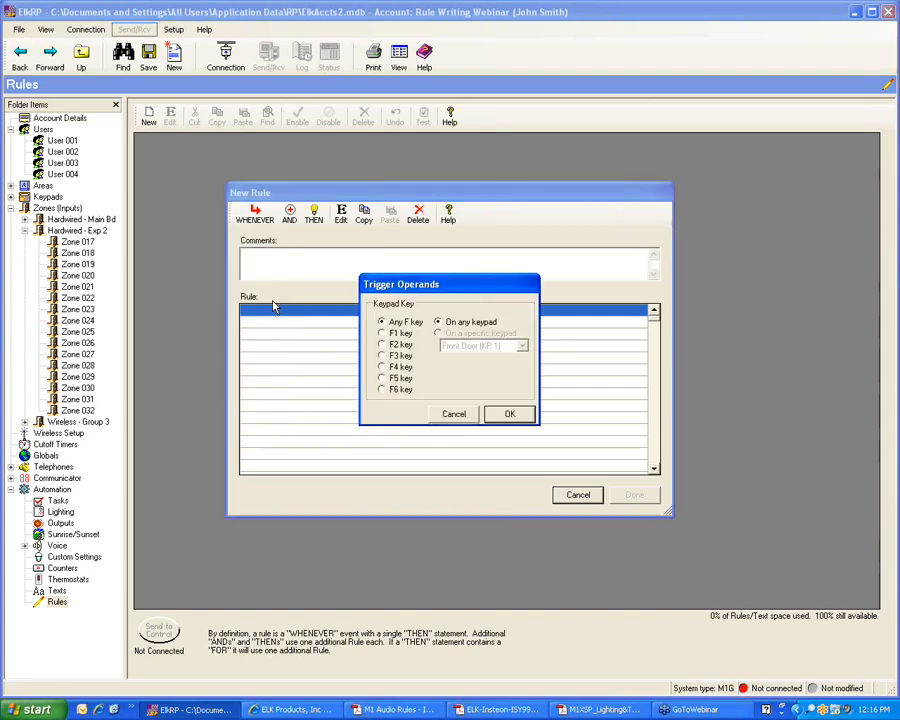
left_click(381, 367)
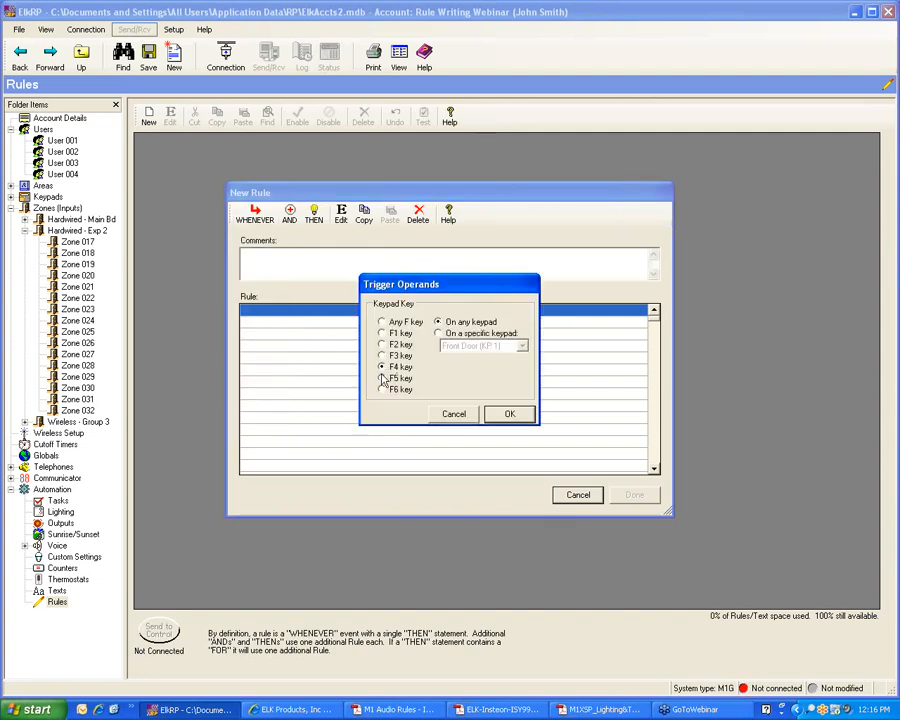
left_click(508, 415)
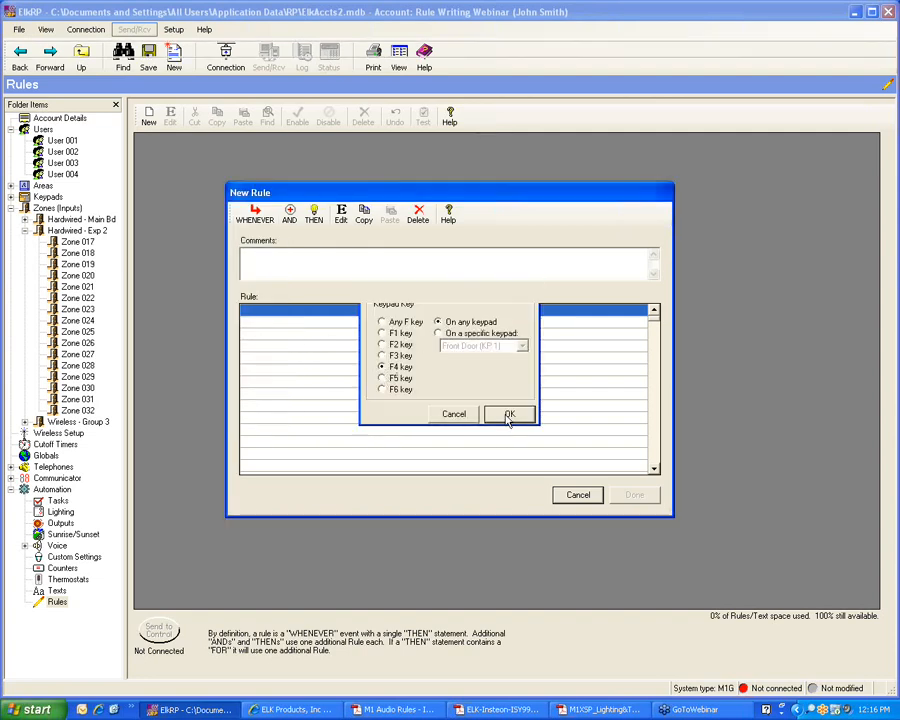
Step: Add a THEN command that toggles TogFrtLight (Counter 1) between 0 and 1, and save the rule
left_click(315, 220)
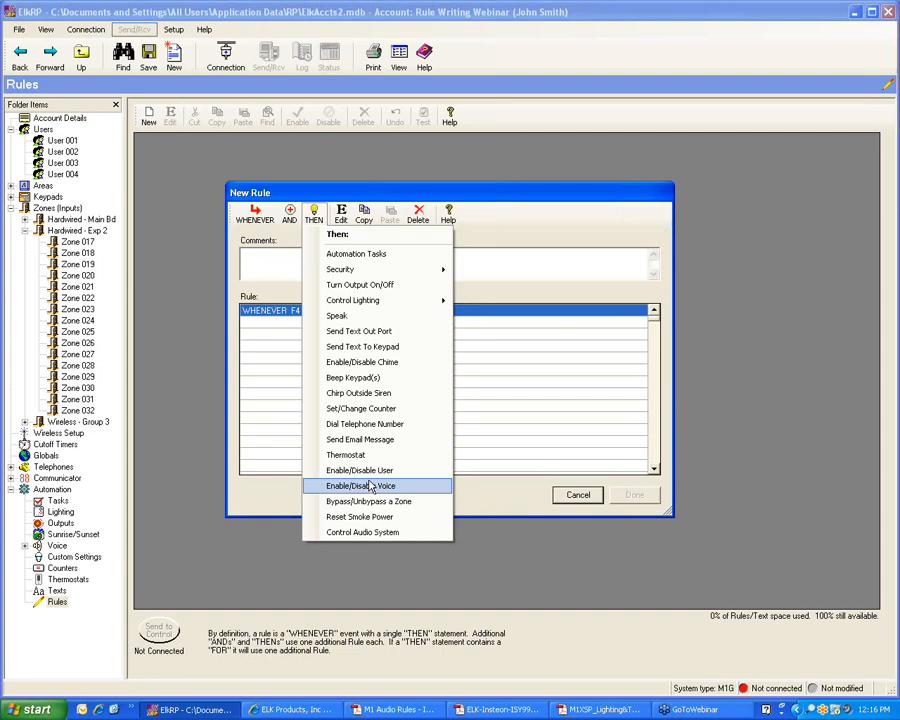
left_click(345, 408)
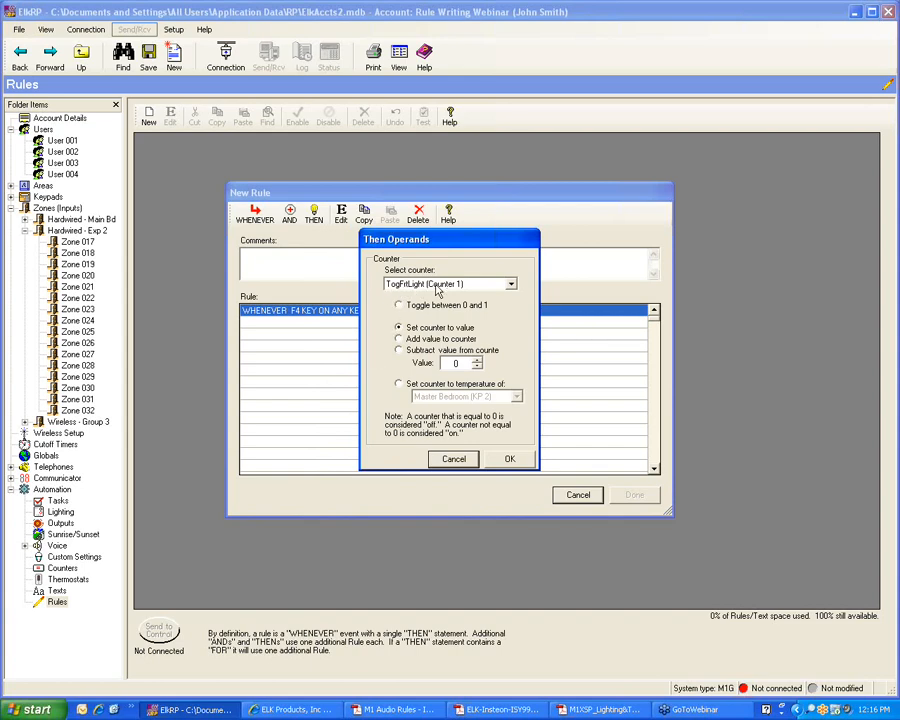
left_click(406, 305)
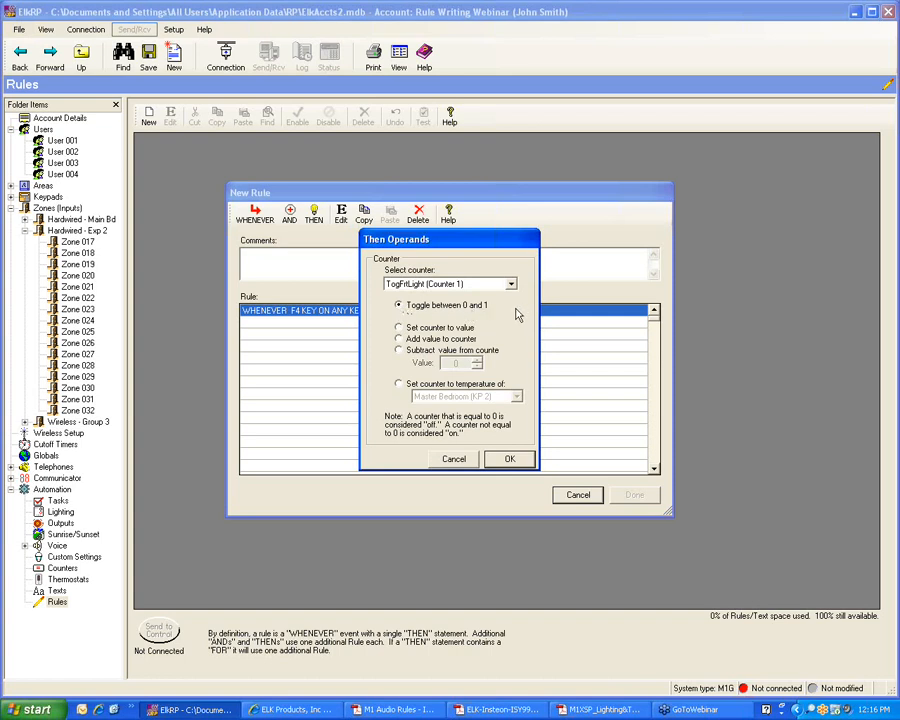
left_click(510, 460)
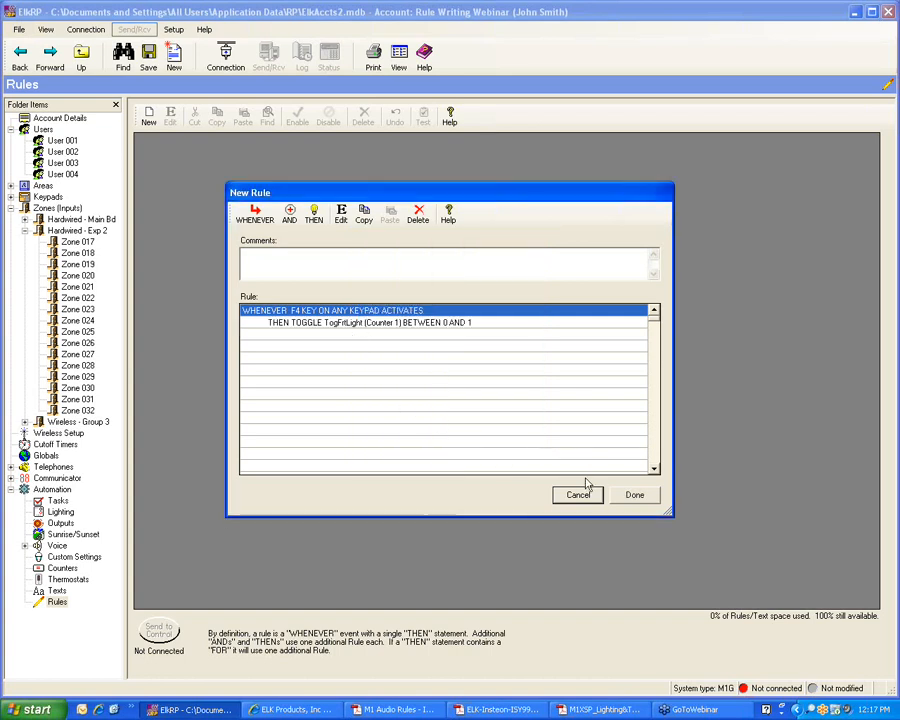
left_click(634, 498)
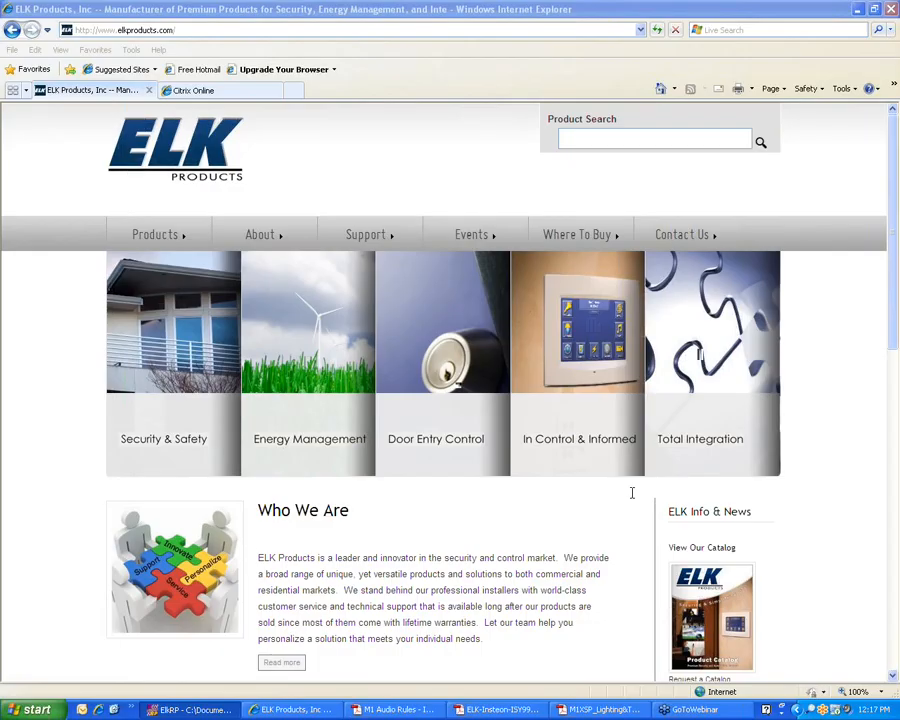
left_click(280, 712)
left_click(200, 710)
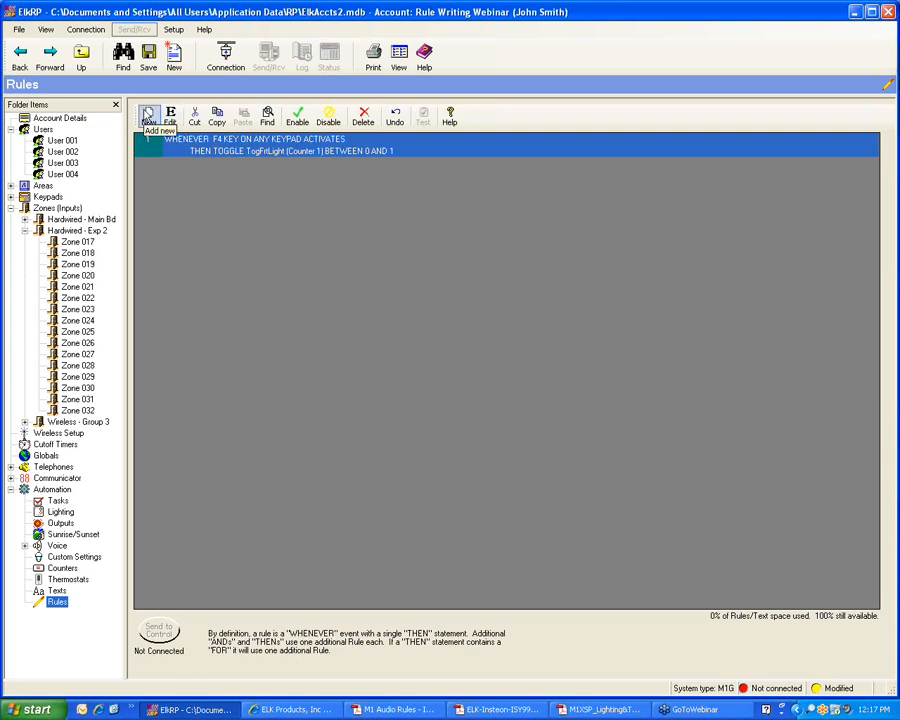
Step: Start another rule triggered whenever the TogFrtLight counter changes to the fixed value 0
left_click(148, 117)
left_click(264, 216)
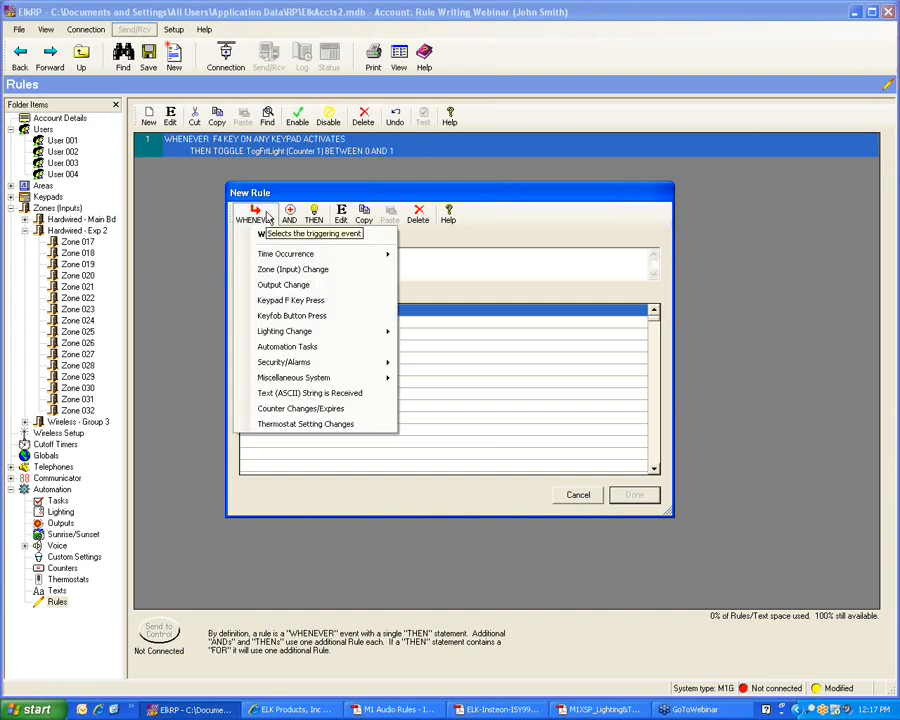
left_click(300, 410)
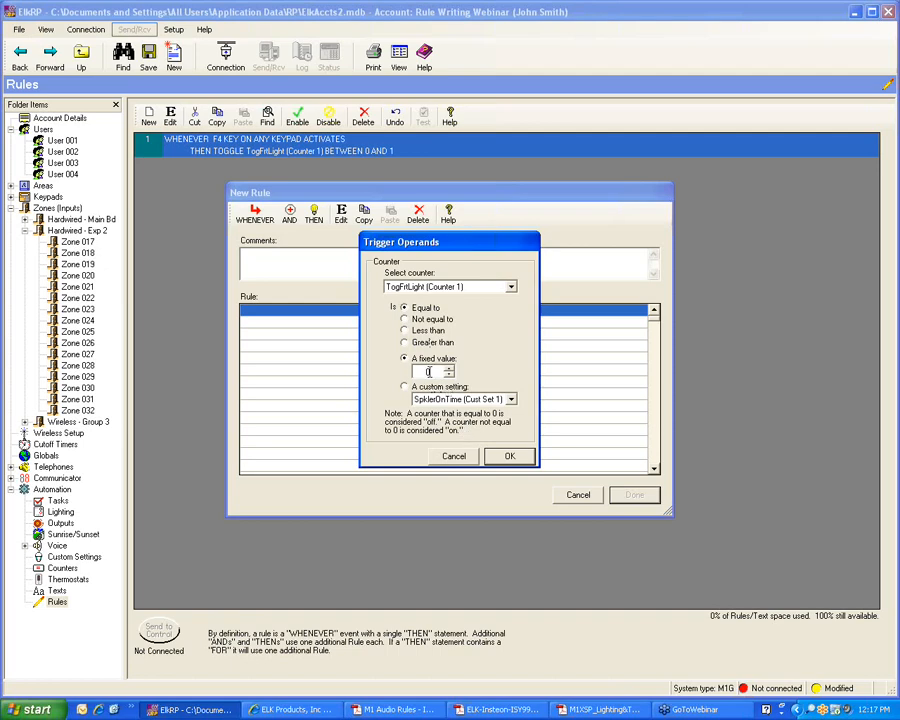
left_click(507, 458)
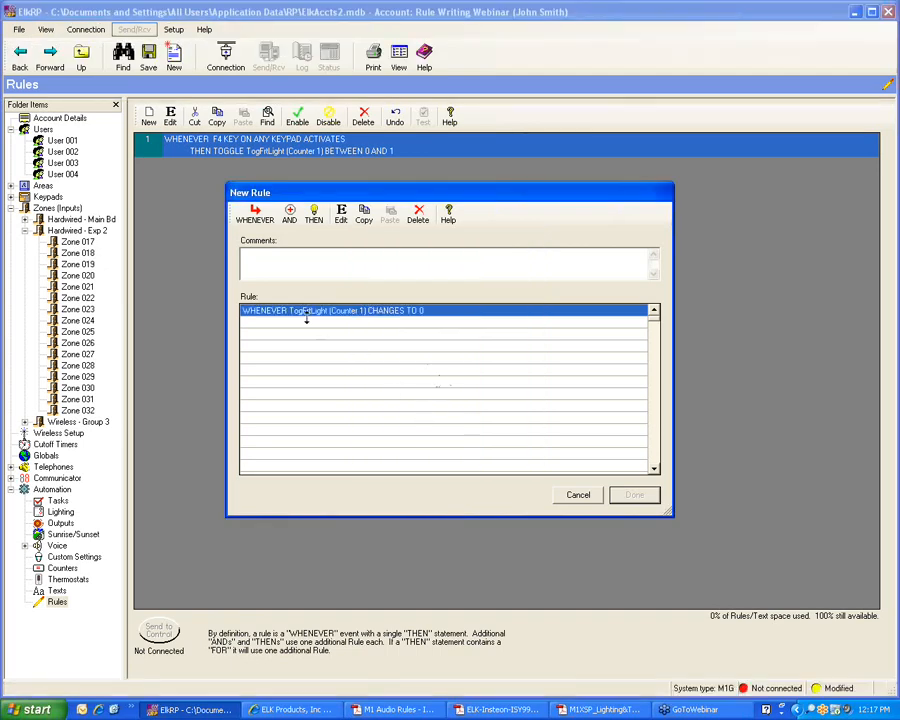
Step: Add a THEN command that turns the individual Front Porch [1 (A1)] light off with fade rate 0, and save the rule
left_click(312, 216)
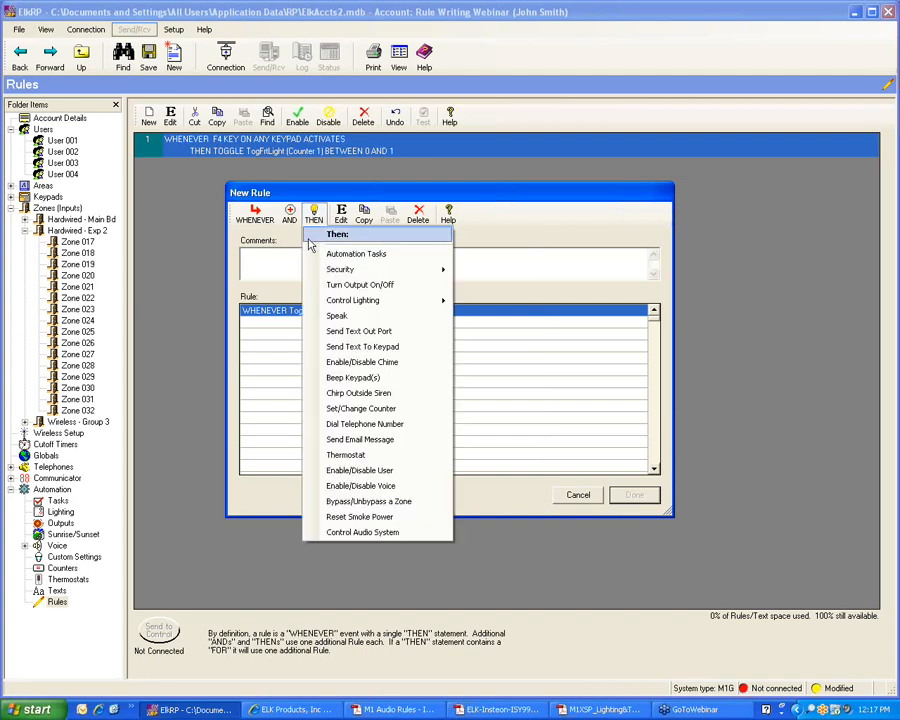
mouse_move(338, 305)
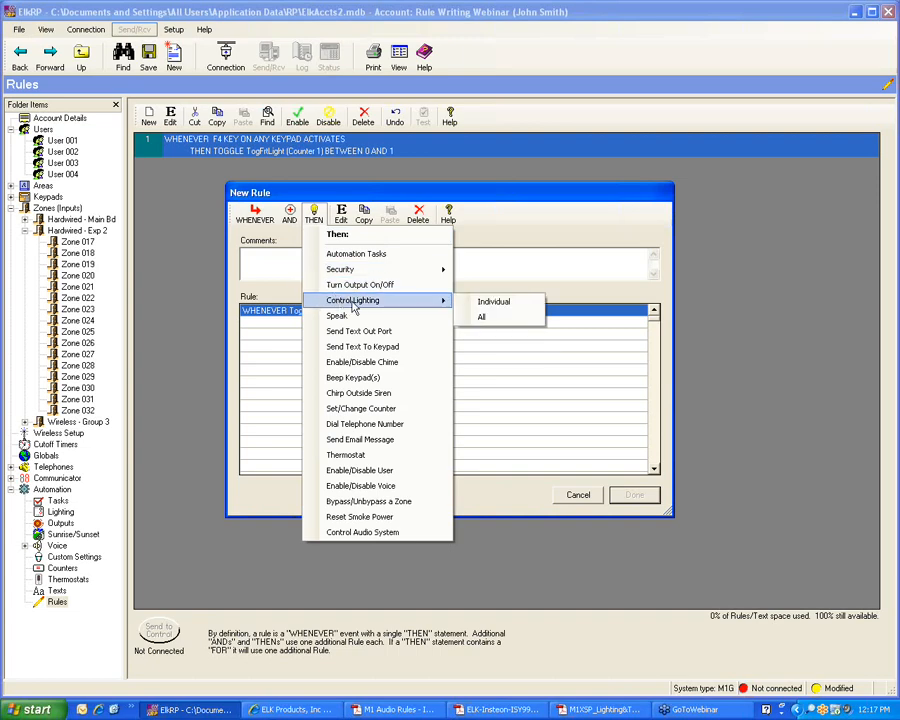
left_click(478, 309)
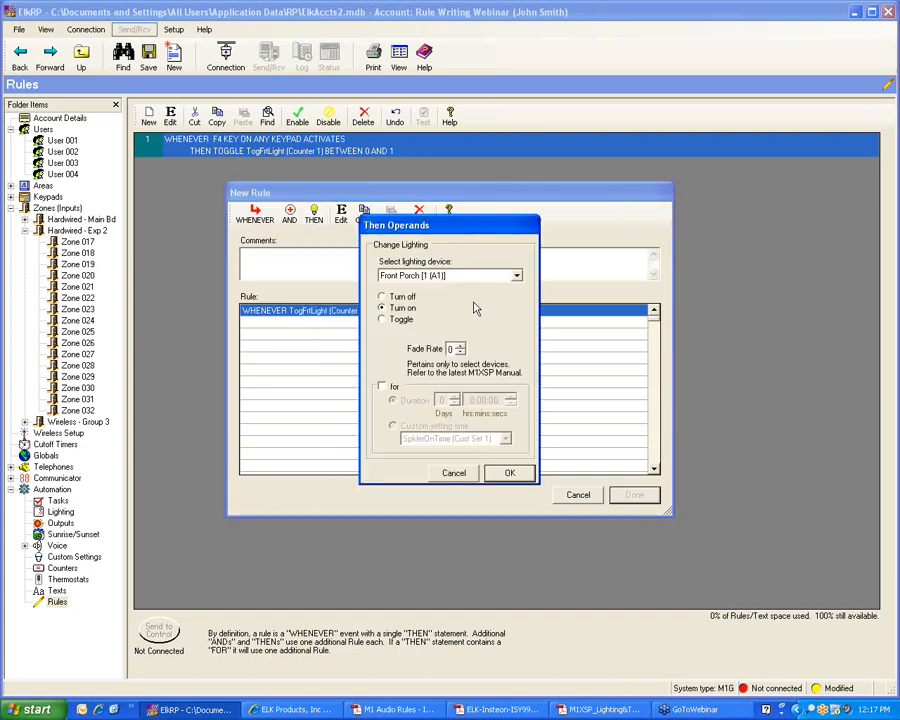
left_click(381, 297)
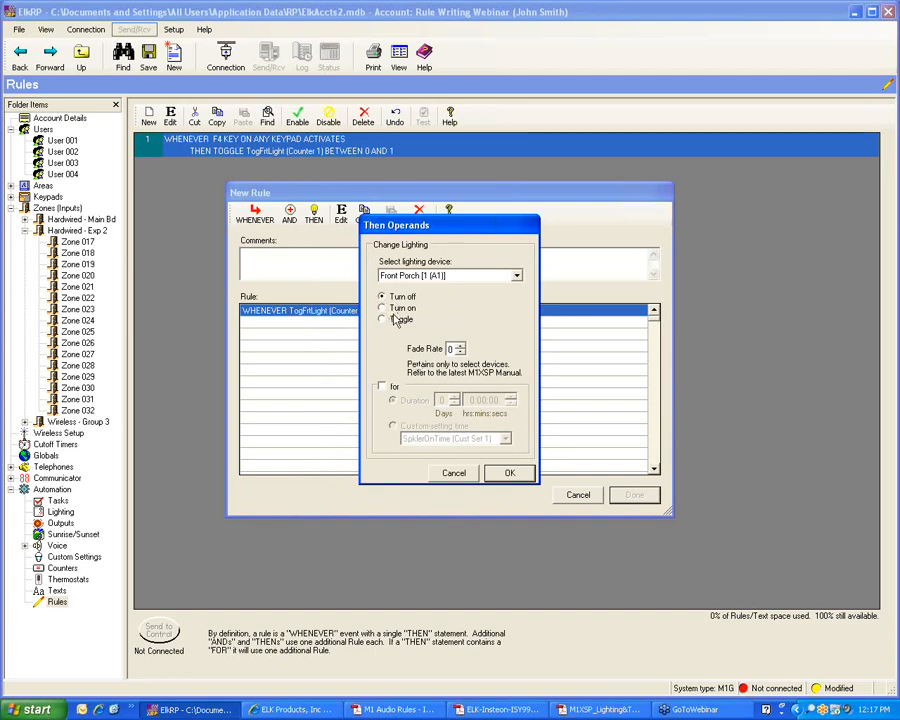
left_click(515, 476)
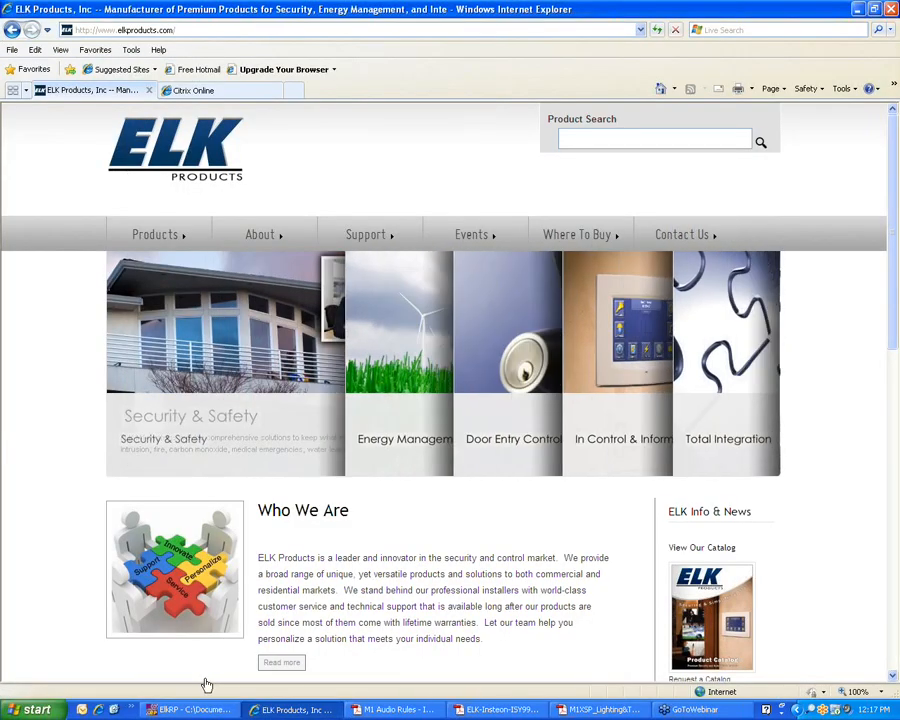
left_click(190, 709)
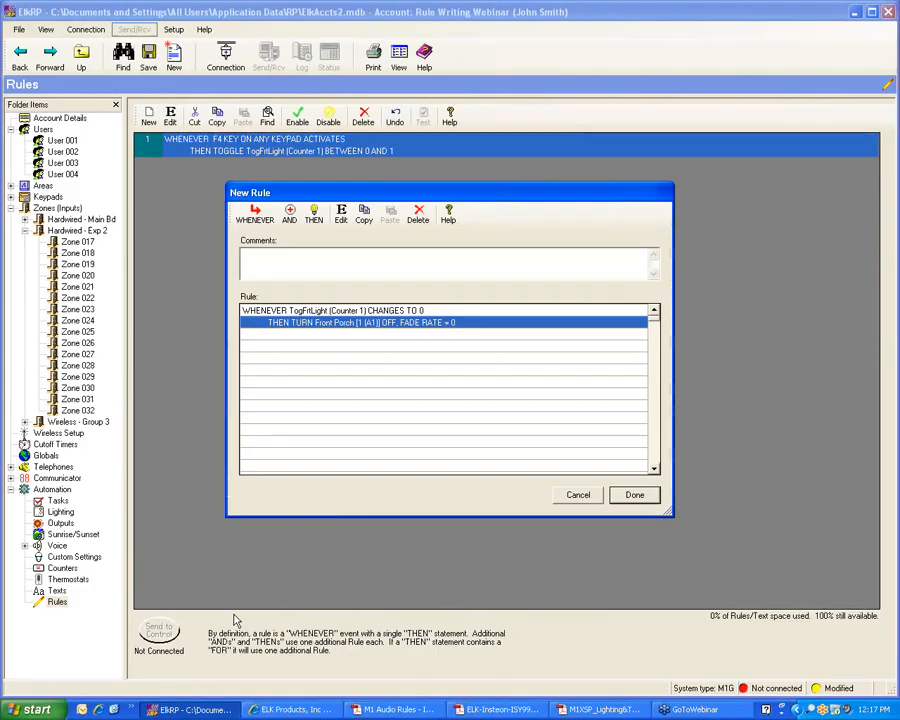
left_click(634, 496)
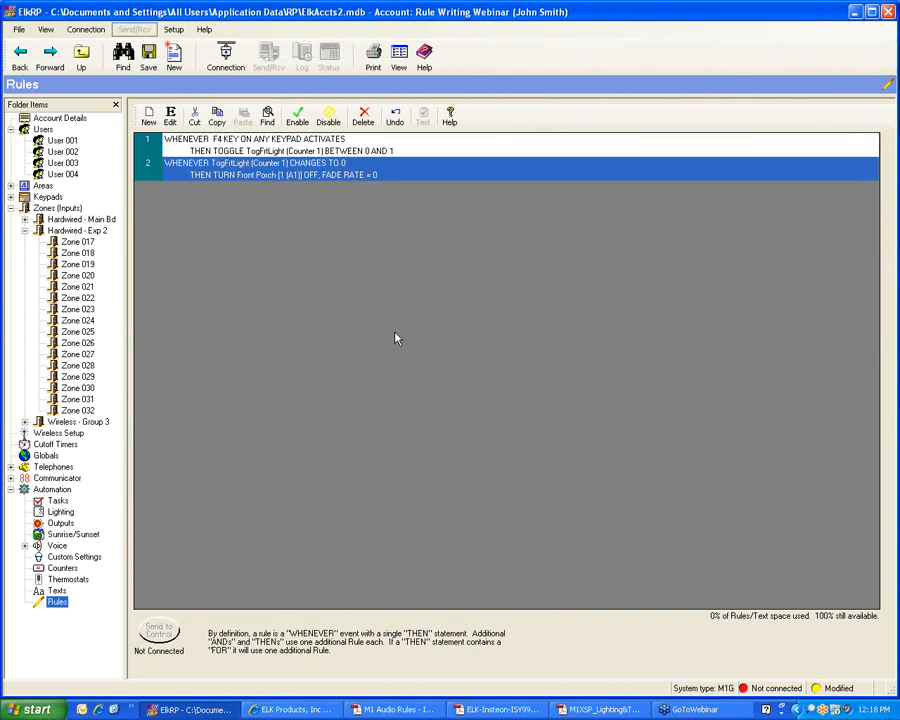
Step: Start a third rule triggered whenever TogFrtLight (Counter 1) changes to the fixed value 1
left_click(149, 117)
left_click(255, 216)
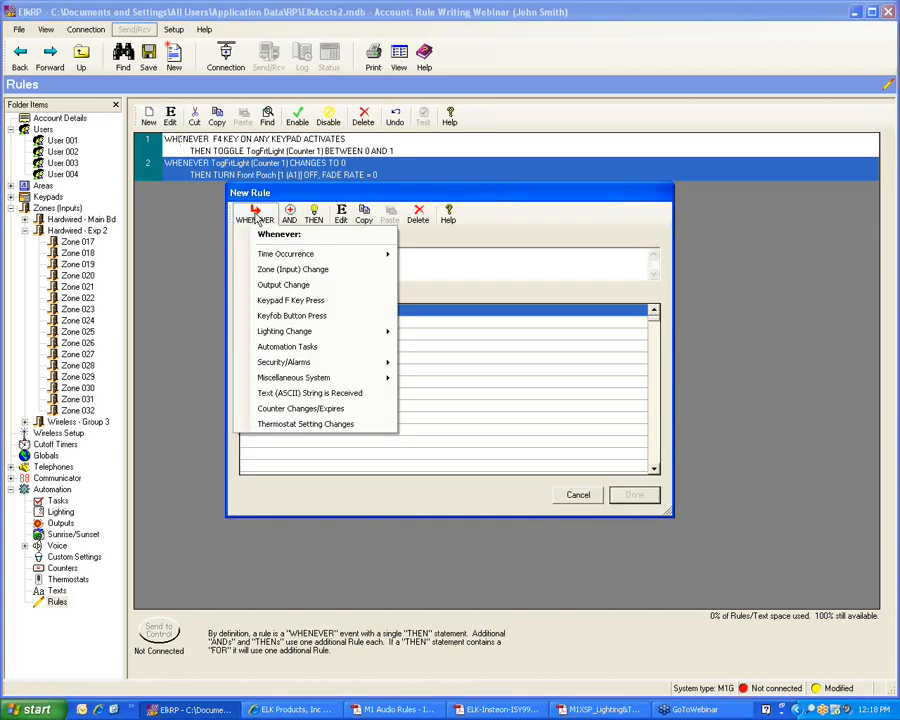
left_click(298, 409)
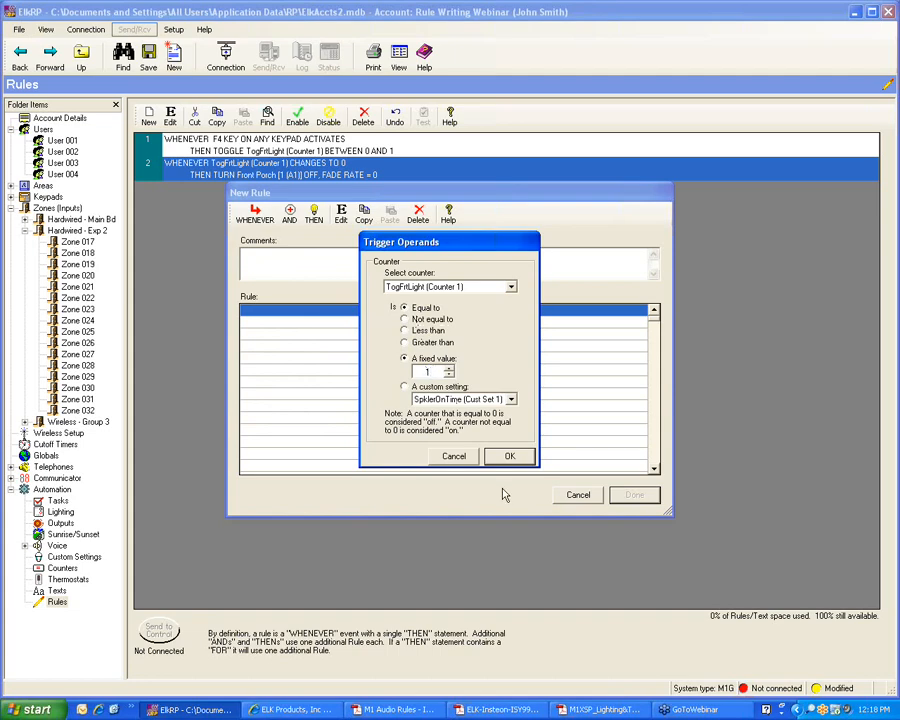
left_click(509, 456)
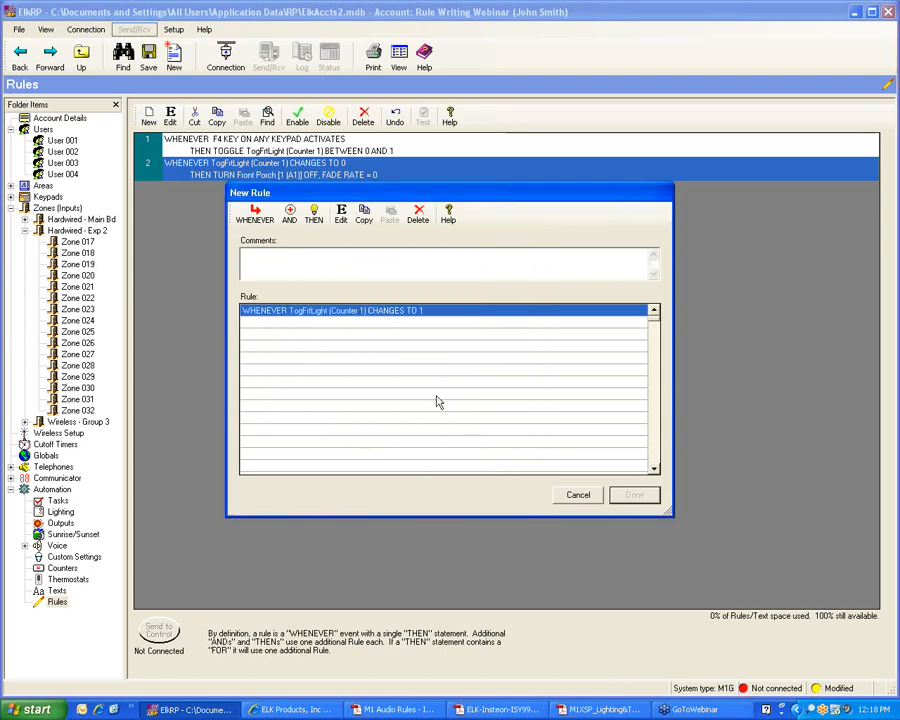
Step: Add a THEN command that turns the individual Front Porch [1 (A1)] light on with fade rate 0, and save the rule
left_click(314, 216)
mouse_move(340, 300)
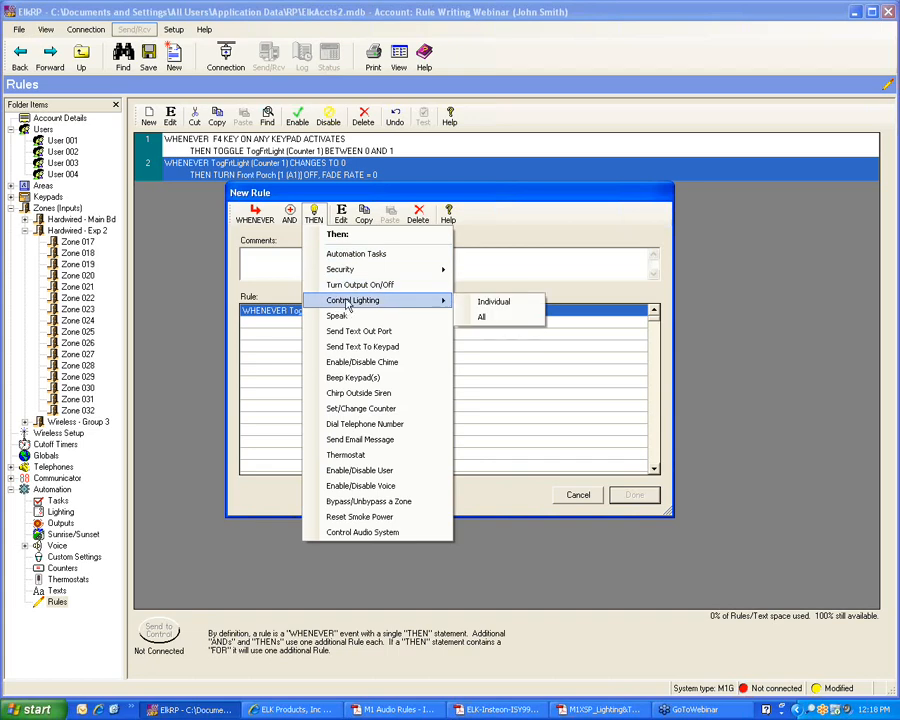
left_click(516, 305)
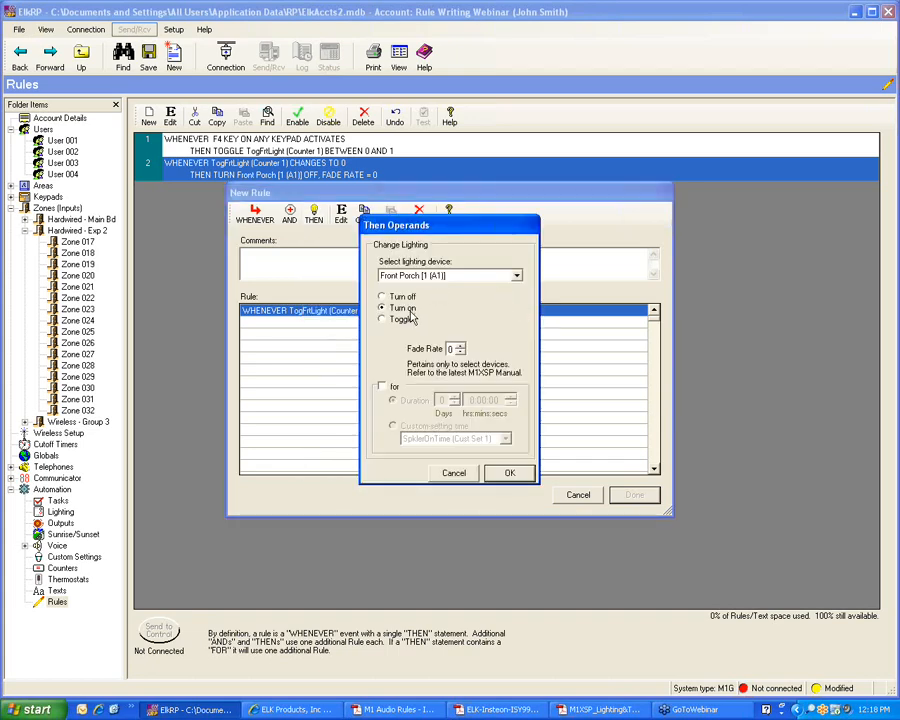
left_click(510, 473)
left_click(623, 495)
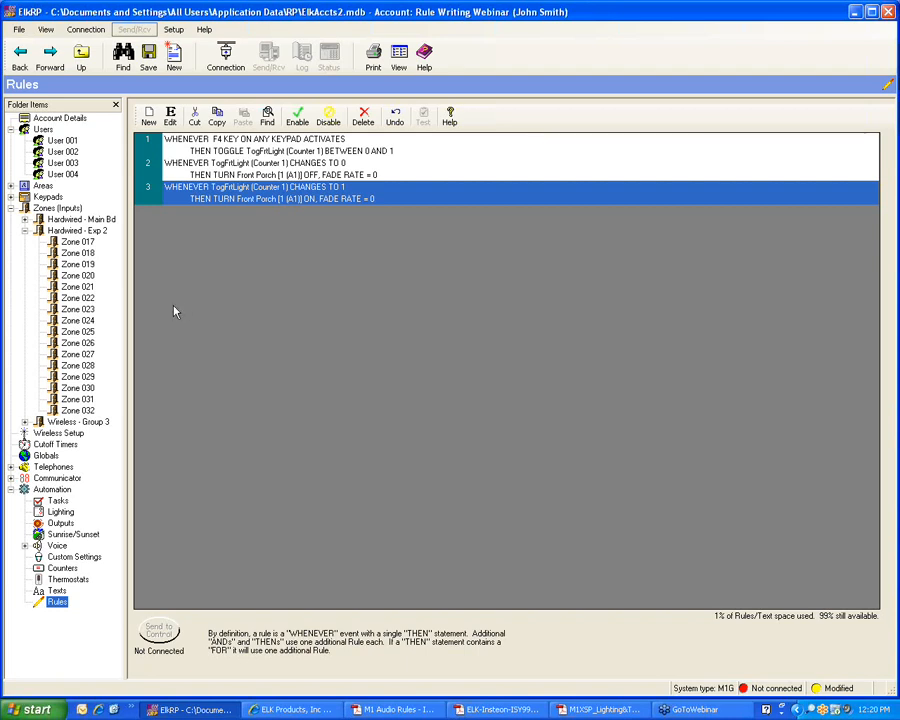
Step: Create the automation text string "Front Light ON"
left_click(57, 594)
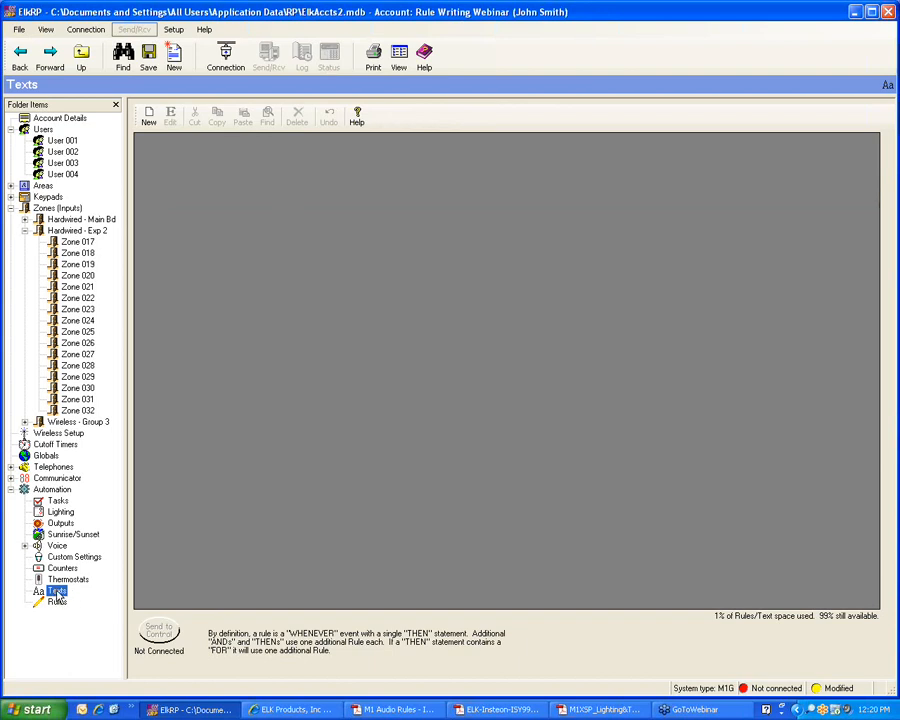
left_click(45, 489)
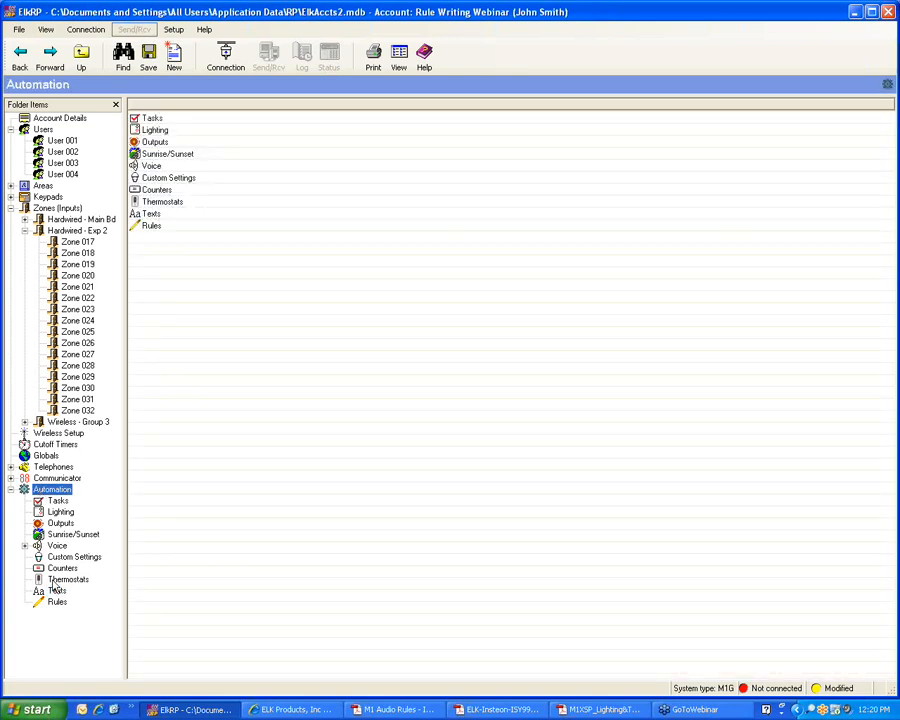
left_click(56, 592)
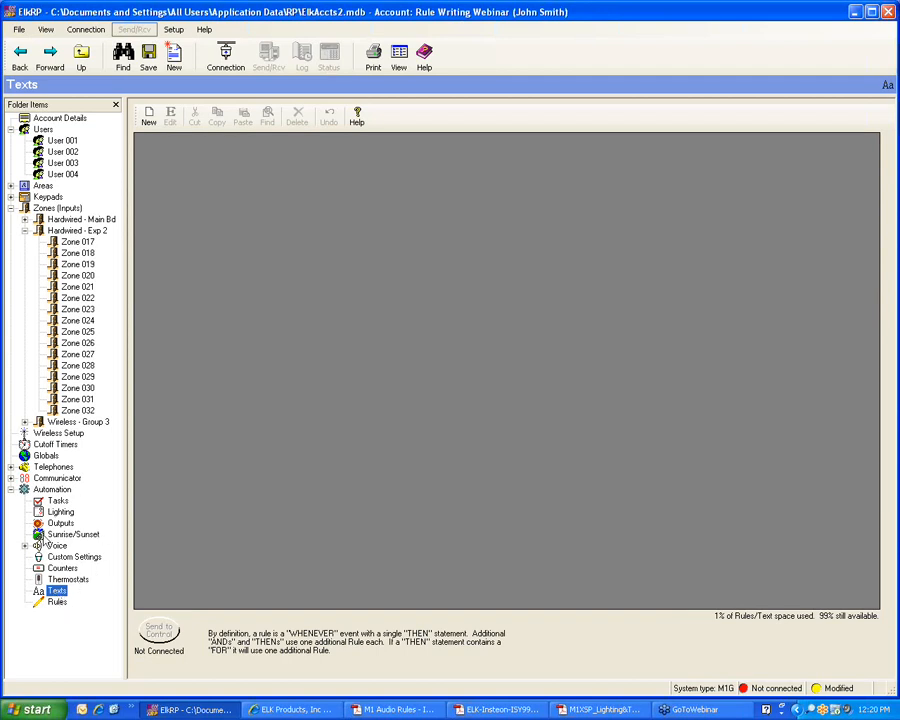
left_click(52, 489)
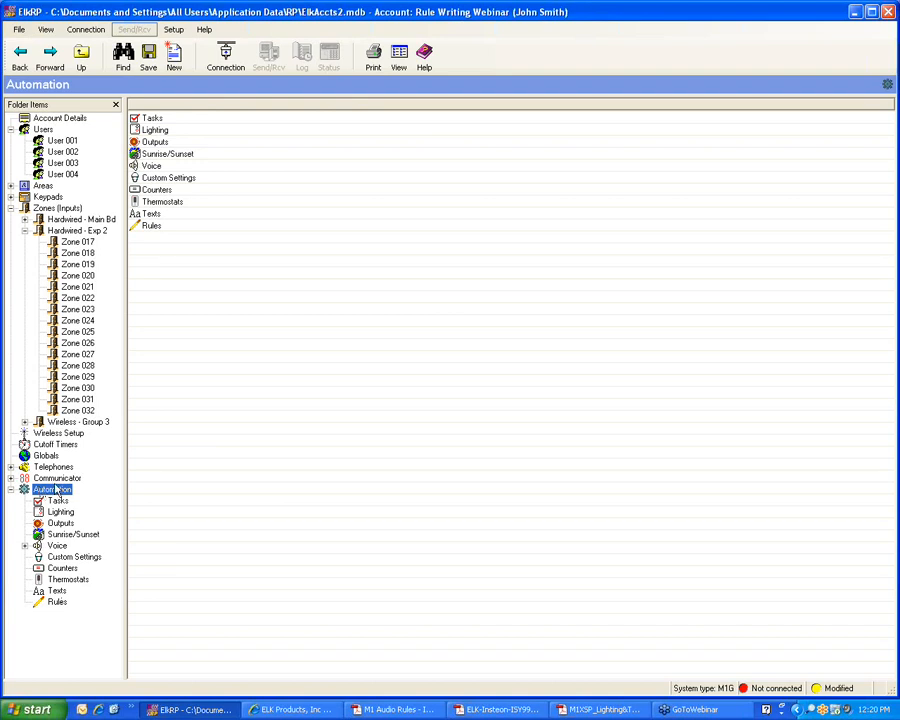
double_click(148, 215)
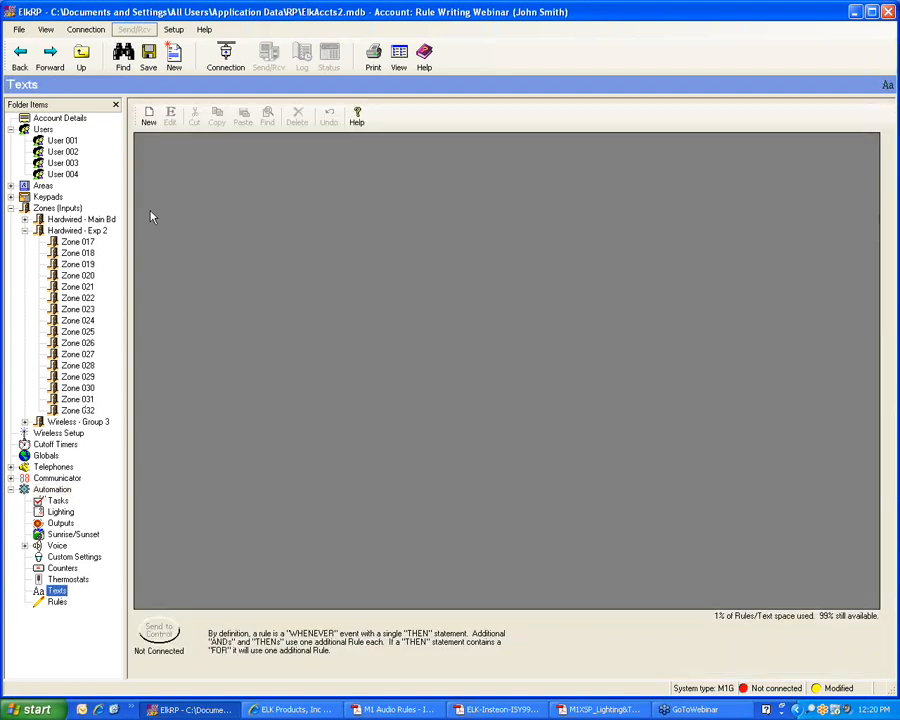
left_click(148, 116)
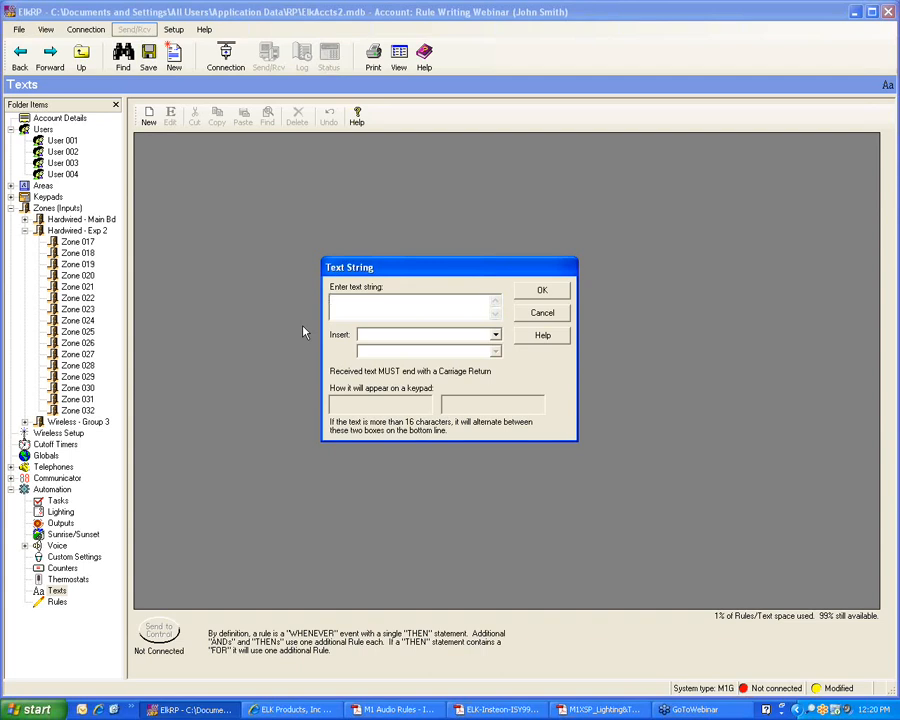
type("Front Light ON")
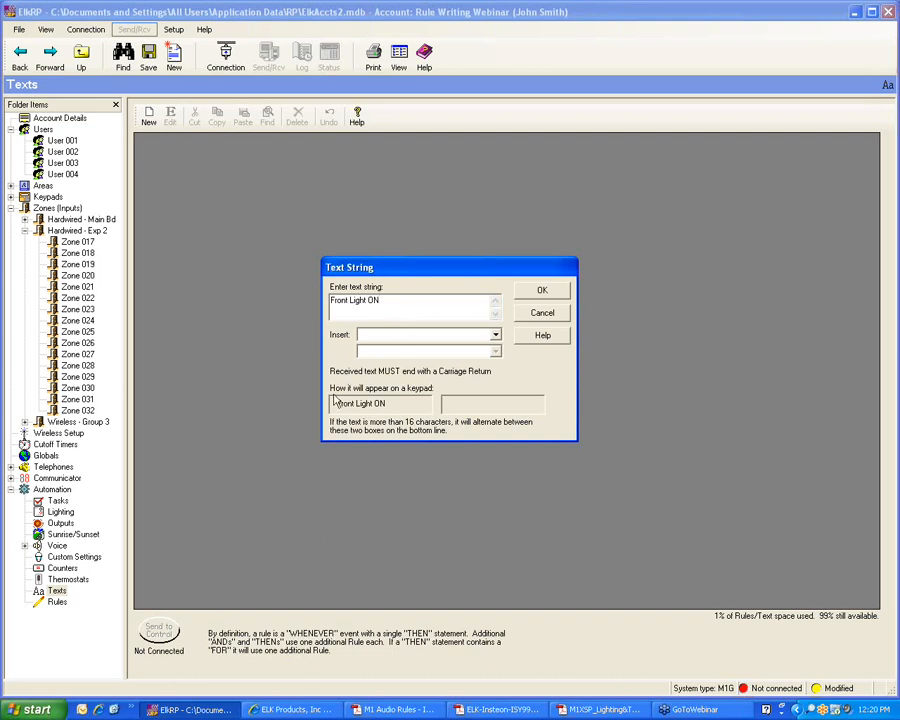
left_click(543, 293)
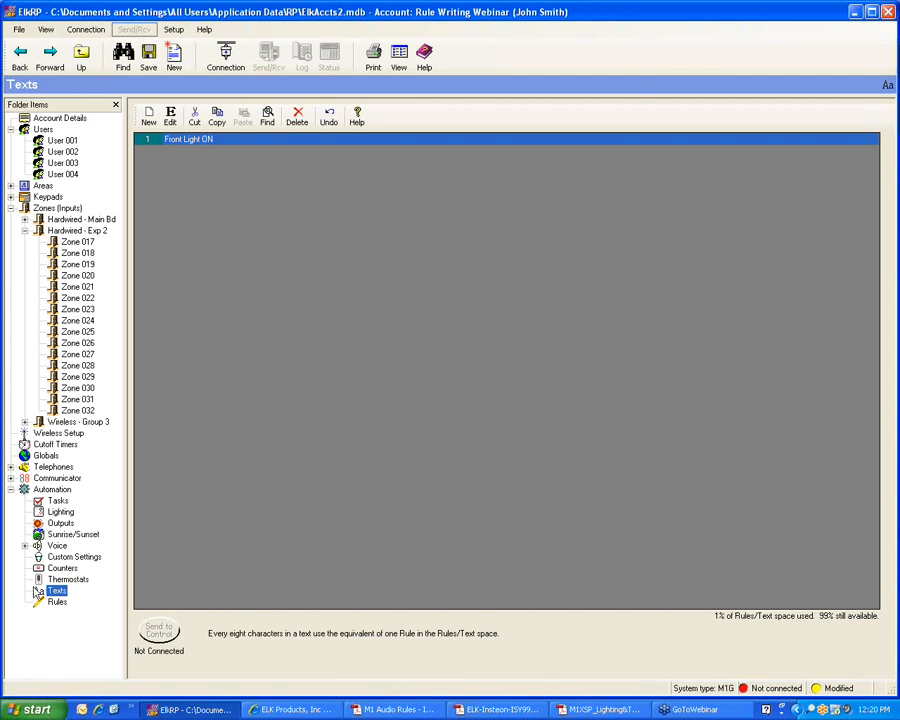
Step: Add a THEN command to rule 3 that displays "Front Light ON" on the Area 1 keypads indefinitely, clearable with the [*] key
left_click(56, 603)
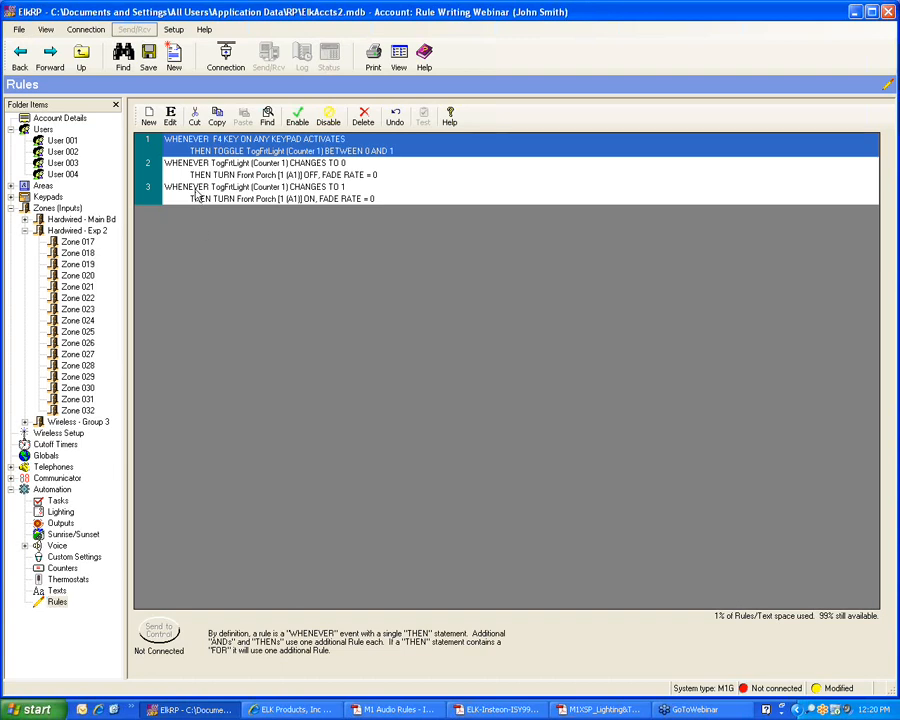
left_click(197, 193)
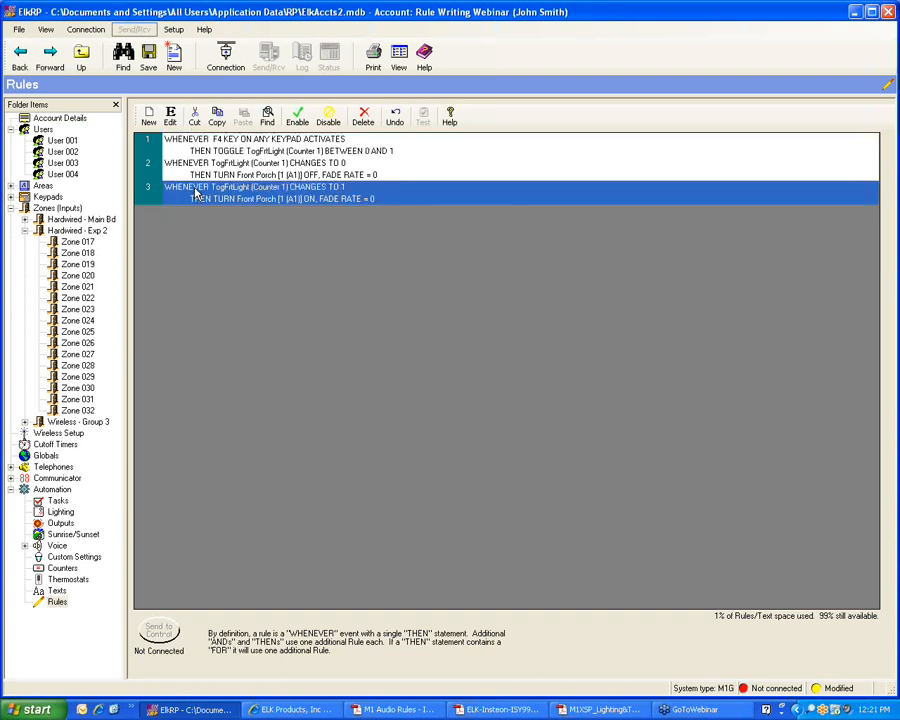
left_click(170, 117)
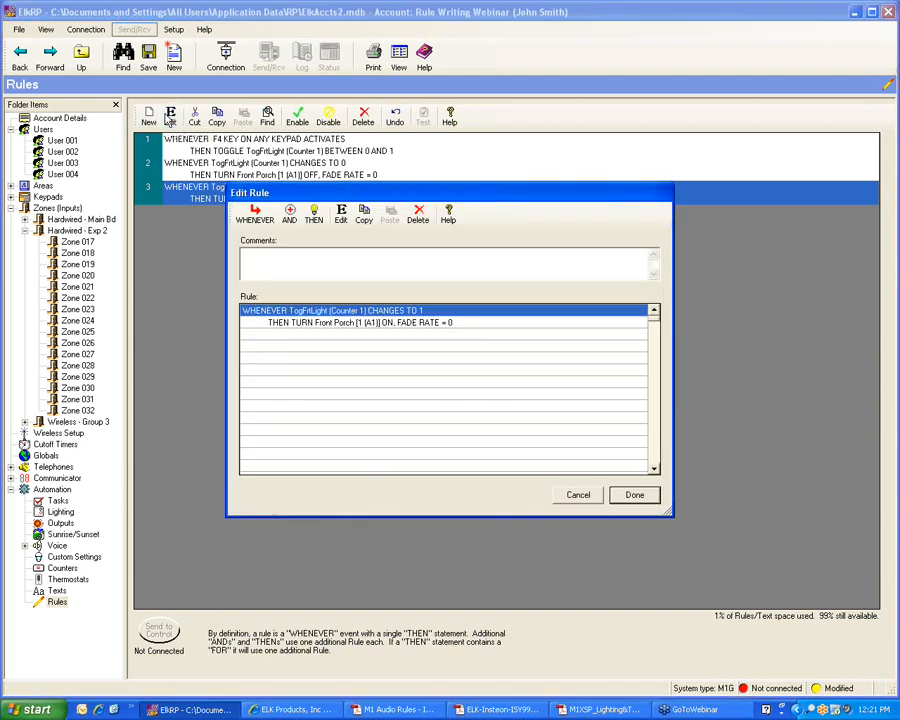
left_click(318, 217)
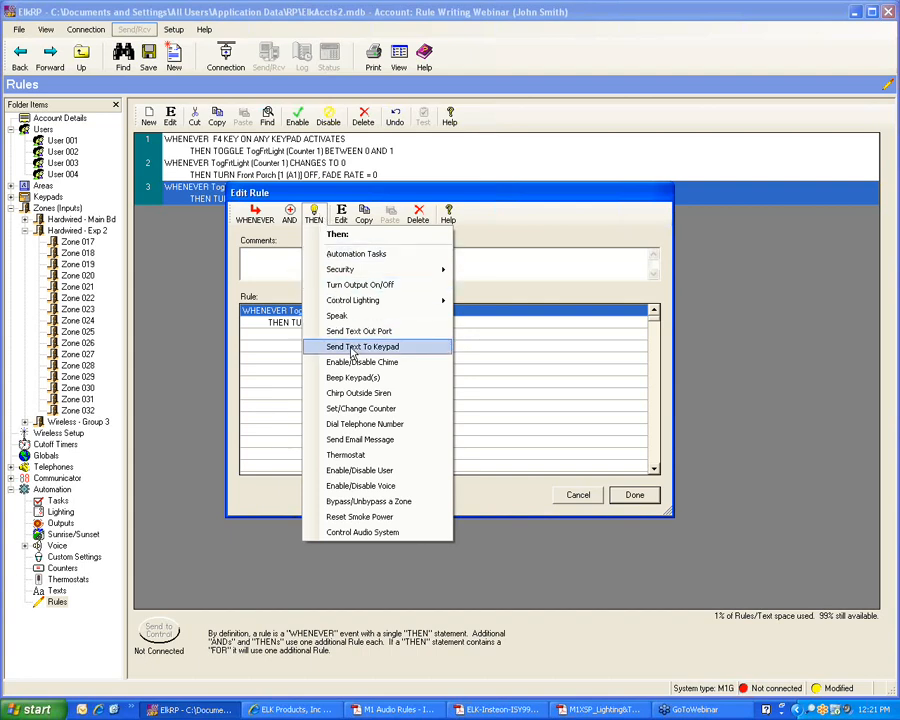
left_click(352, 347)
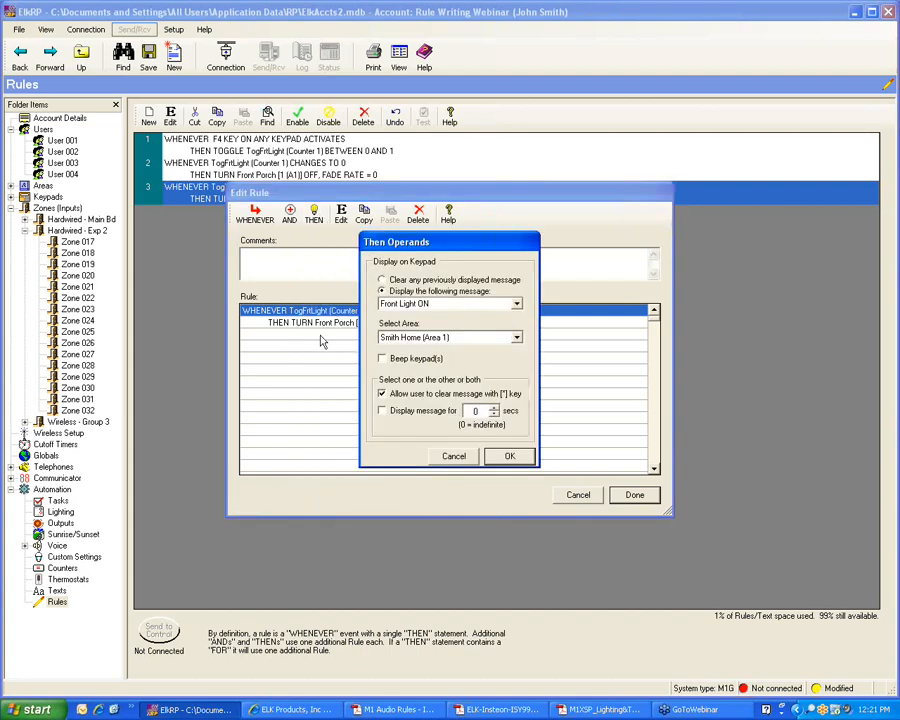
left_click(396, 305)
left_click(510, 457)
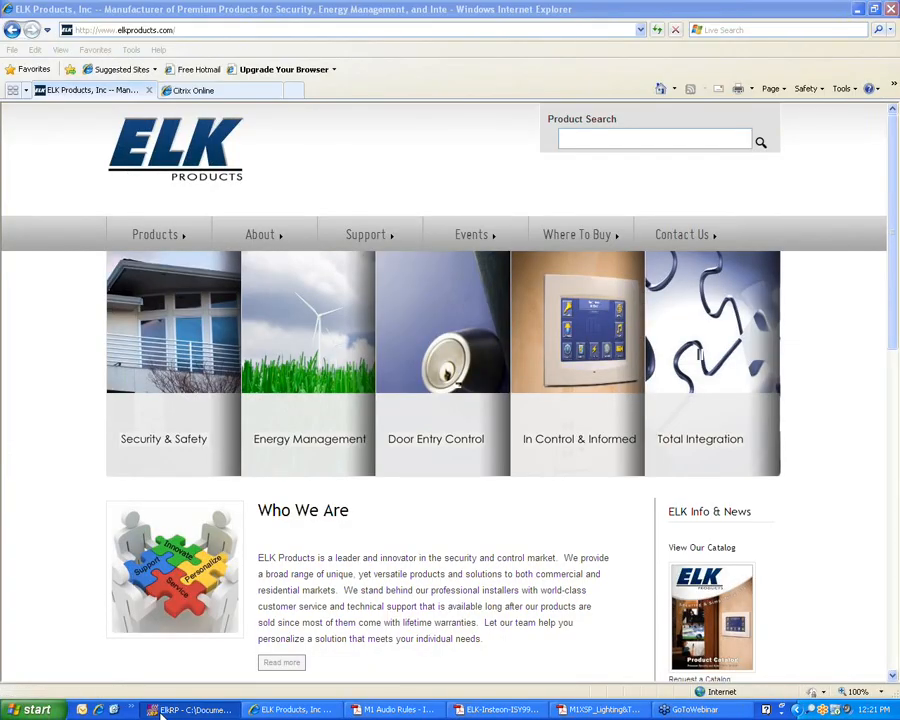
Step: Switch back to ElkRP and review the names in the automation outputs list
left_click(170, 709)
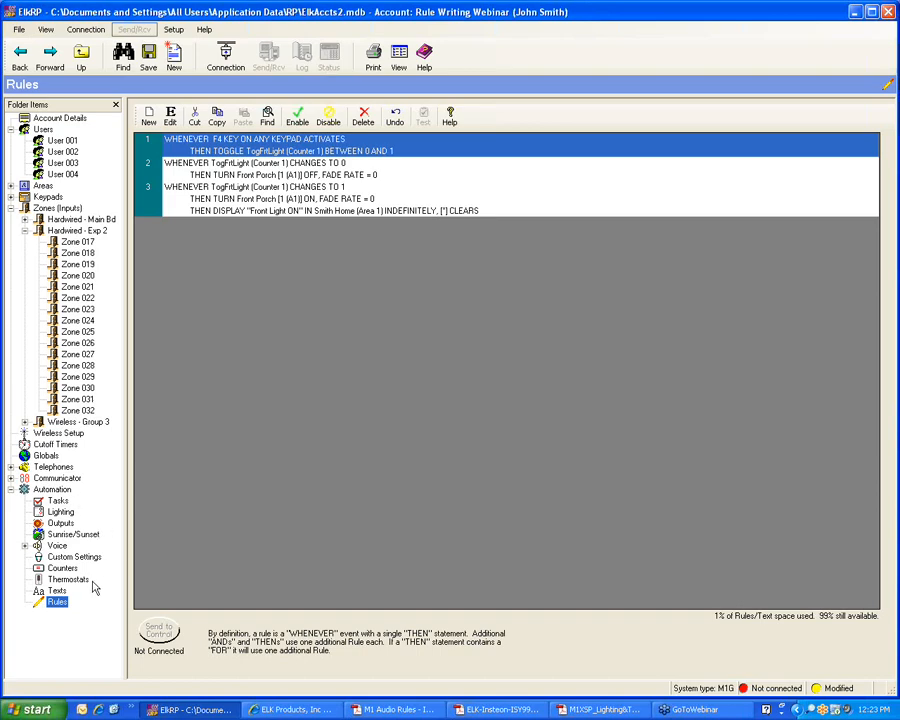
left_click(60, 523)
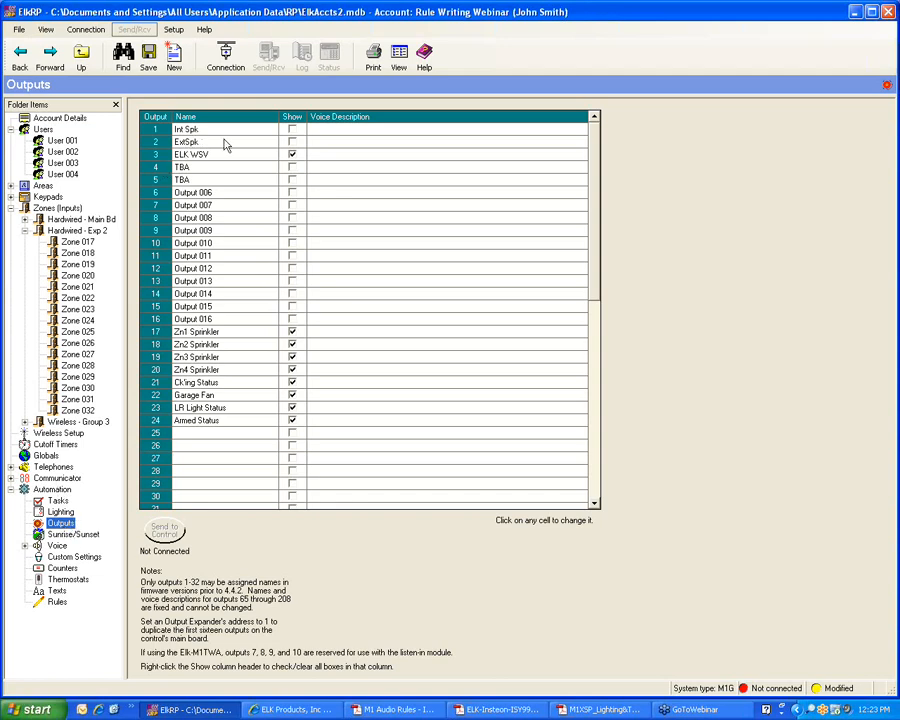
mouse_move(595, 190)
left_mouse_down()
mouse_move(595, 405)
mouse_move(584, 182)
left_mouse_up()
Step: Start a new automation rule triggered whenever the time of day is 5:00 AM
left_click(57, 603)
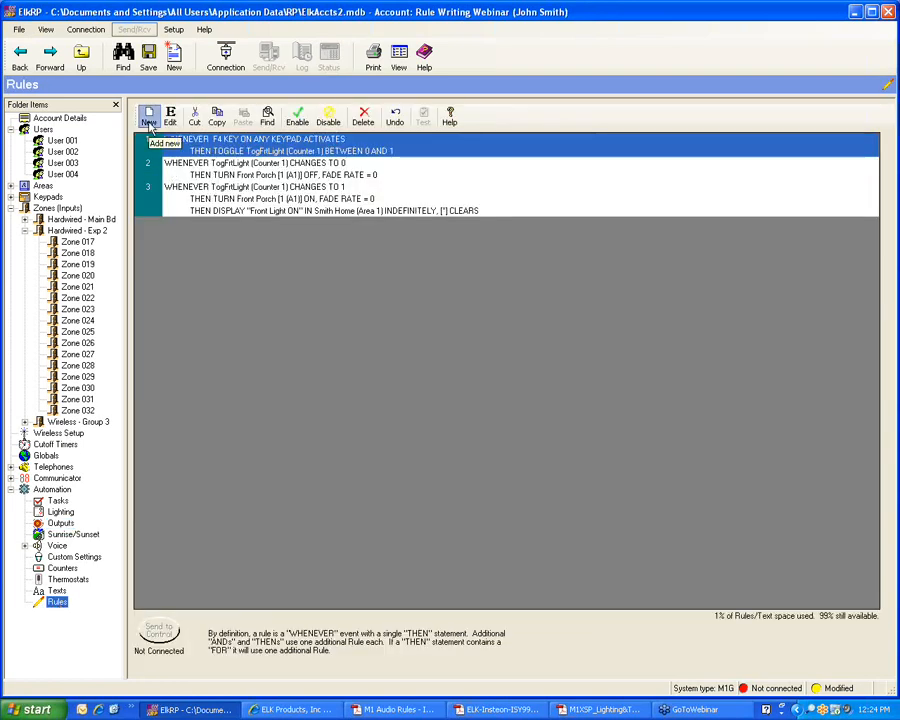
left_click(148, 120)
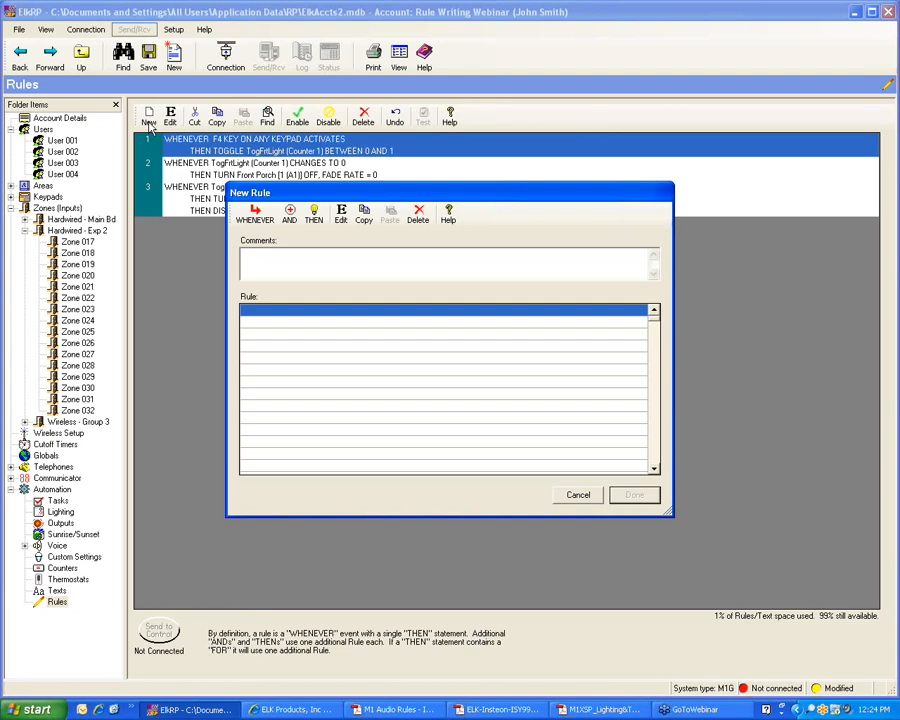
left_click(253, 212)
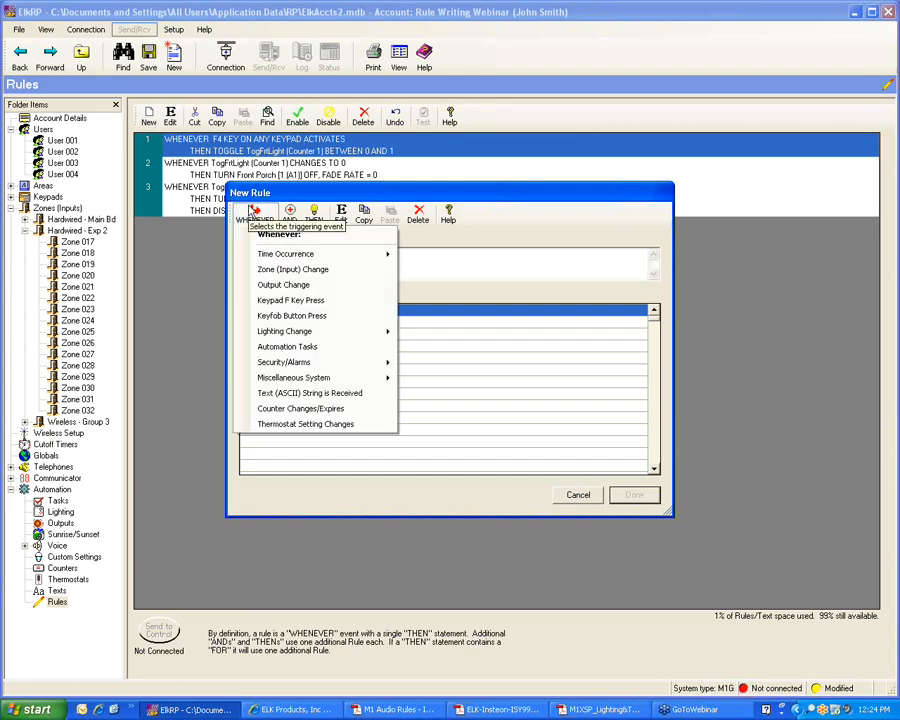
mouse_move(268, 258)
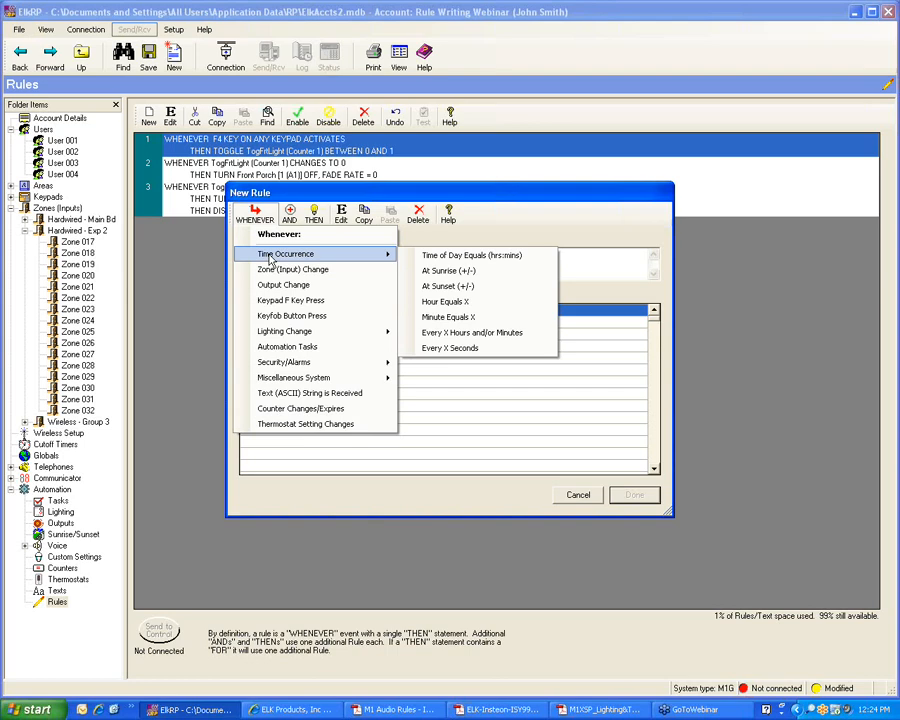
left_click(470, 256)
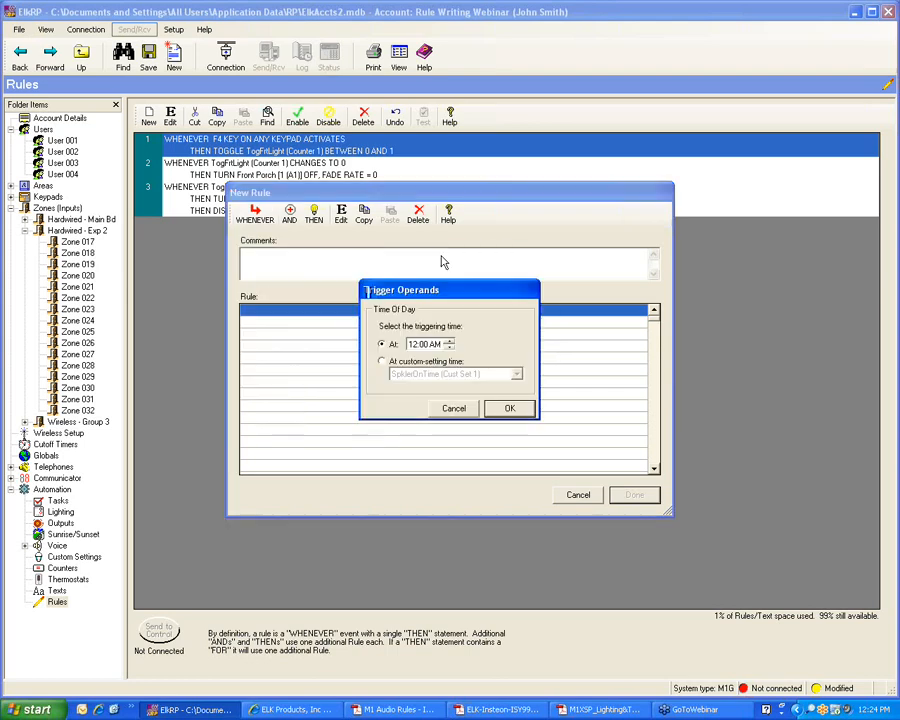
left_click(412, 344)
left_click(449, 341)
left_click(449, 341)
left_click(449, 341)
left_click(449, 341)
left_click(449, 341)
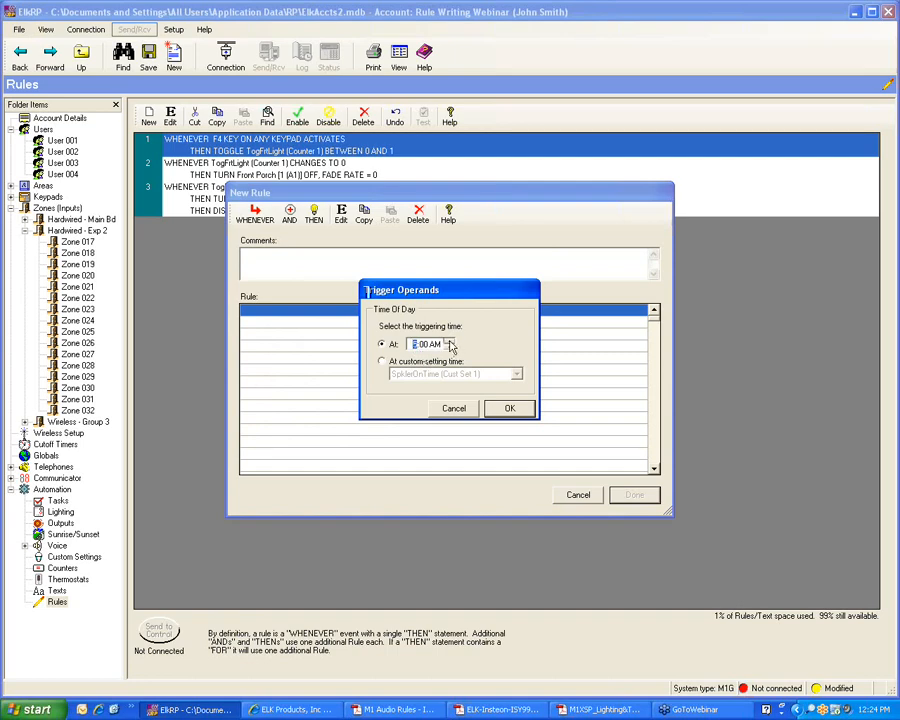
left_click(510, 410)
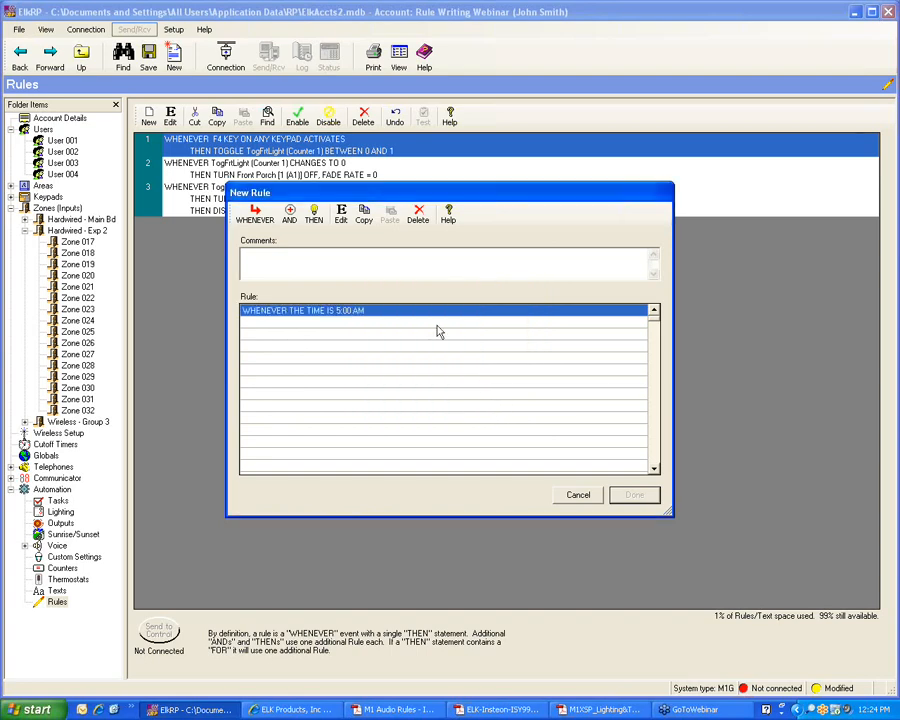
Step: Add an AND condition limiting the rule to Monday, Wednesday and Friday
left_click(289, 215)
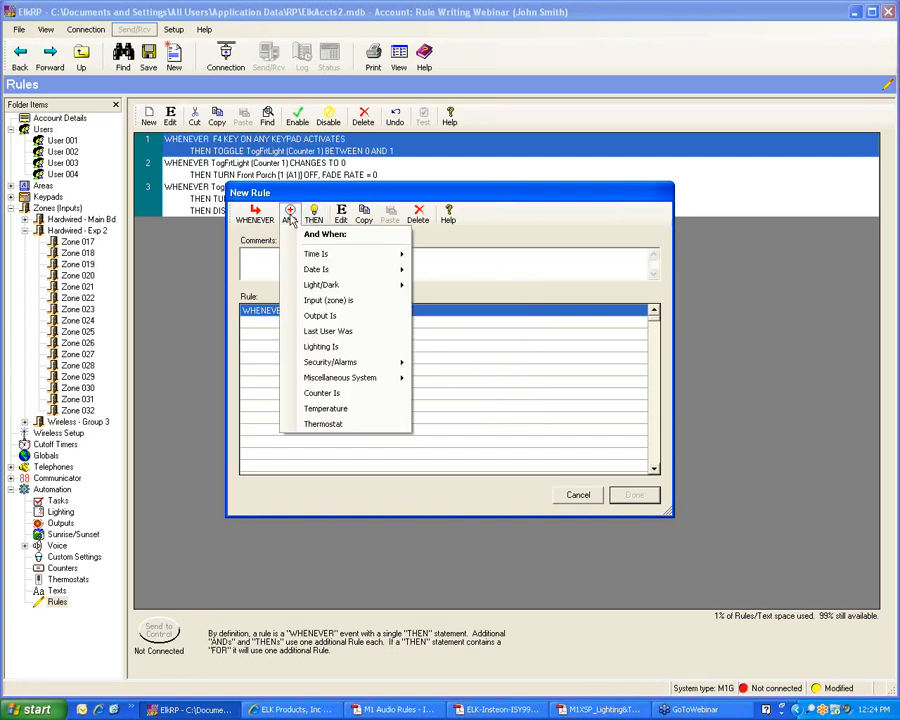
mouse_move(313, 271)
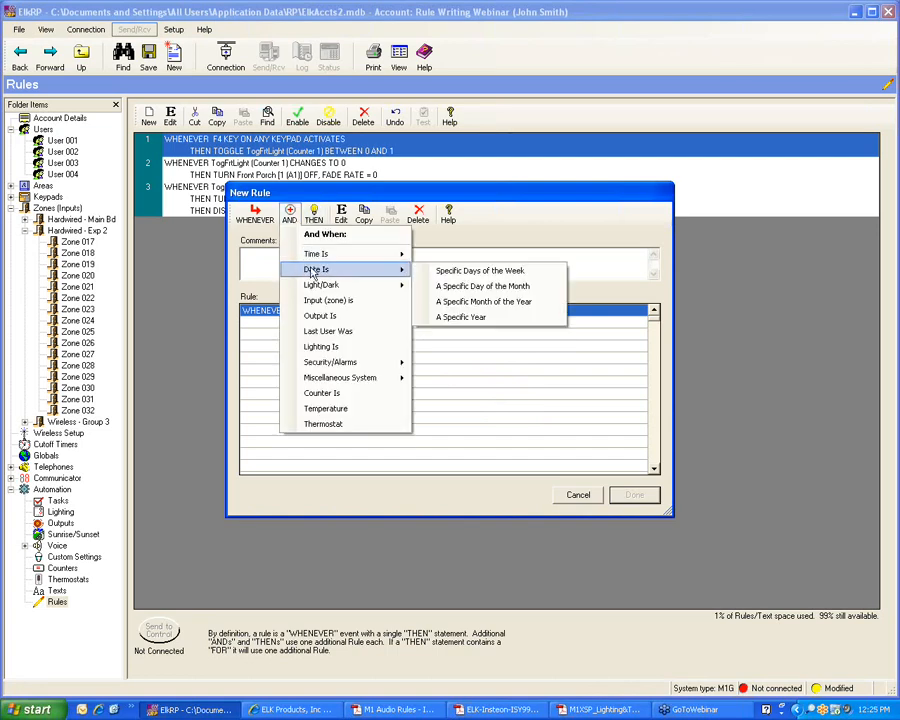
left_click(468, 276)
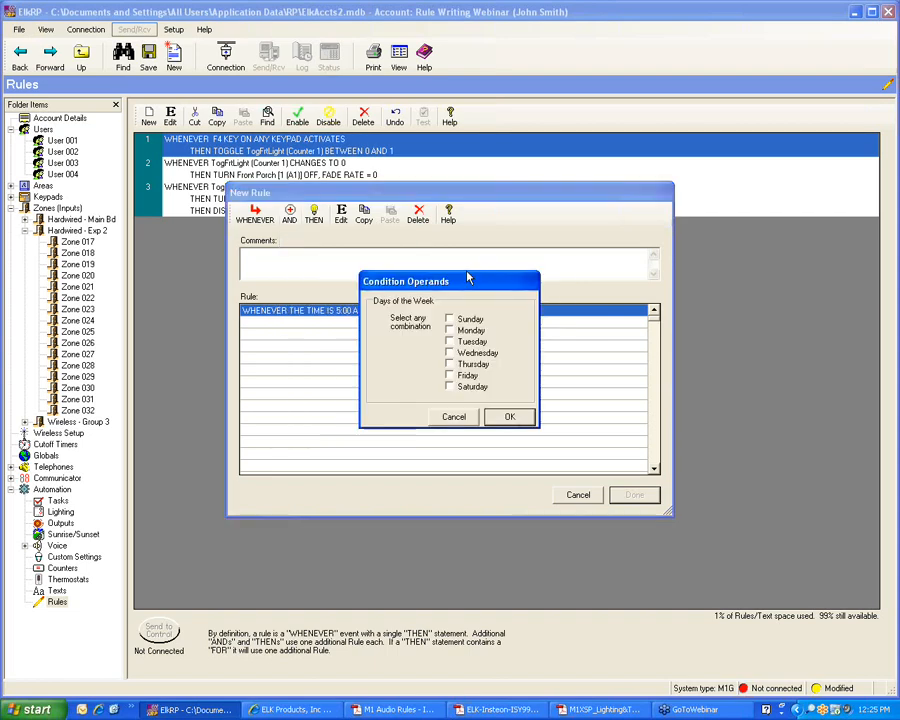
left_click(449, 330)
left_click(449, 352)
left_click(449, 375)
left_click(507, 418)
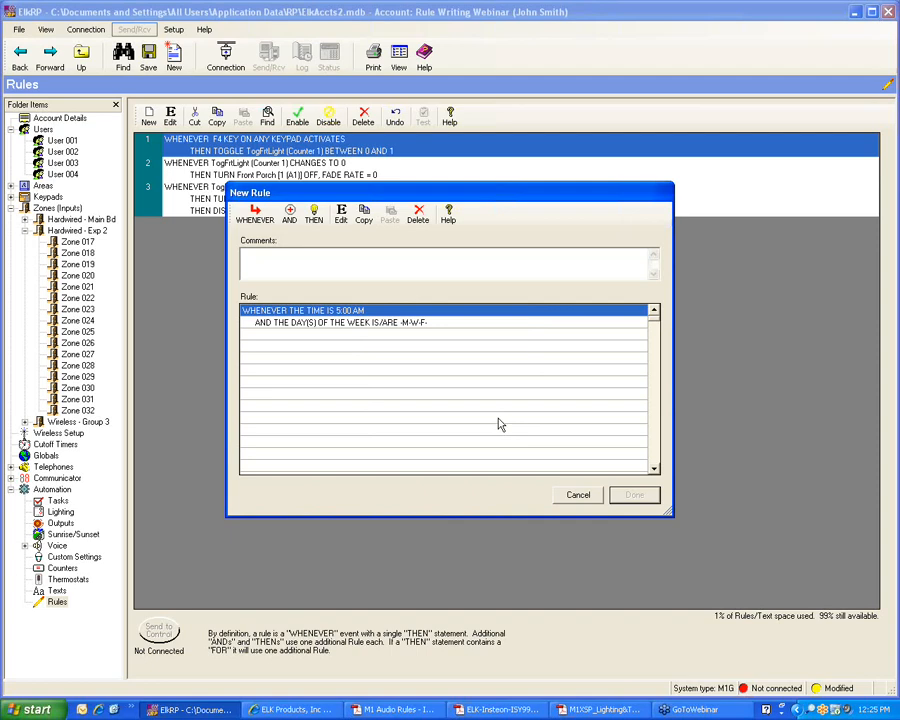
Step: Add an AND condition requiring the Rain Sensor (Zn 17) zone to be Secure
left_click(290, 216)
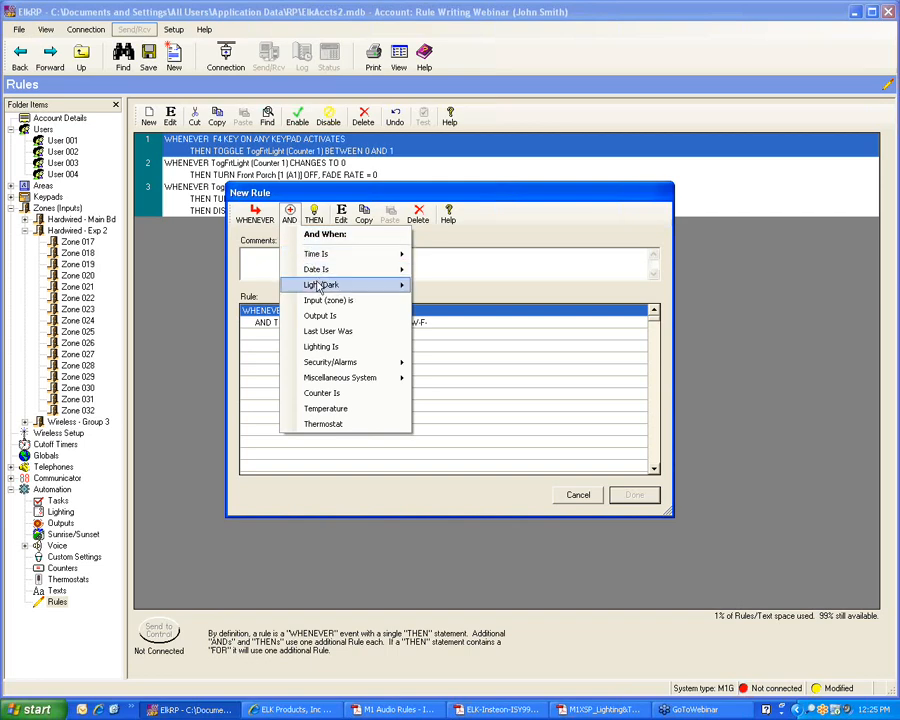
mouse_move(318, 287)
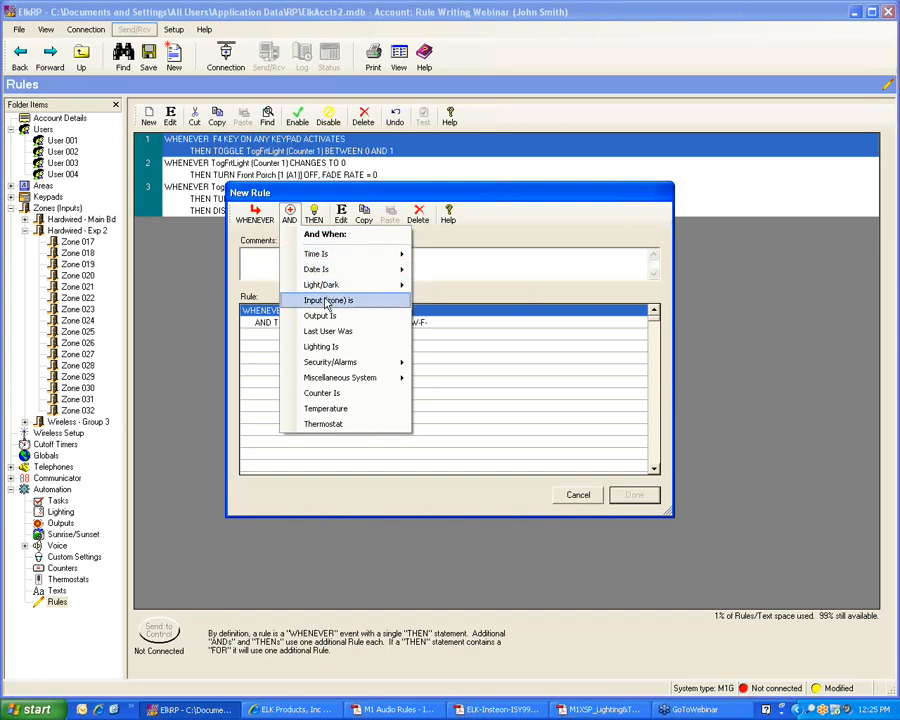
left_click(328, 302)
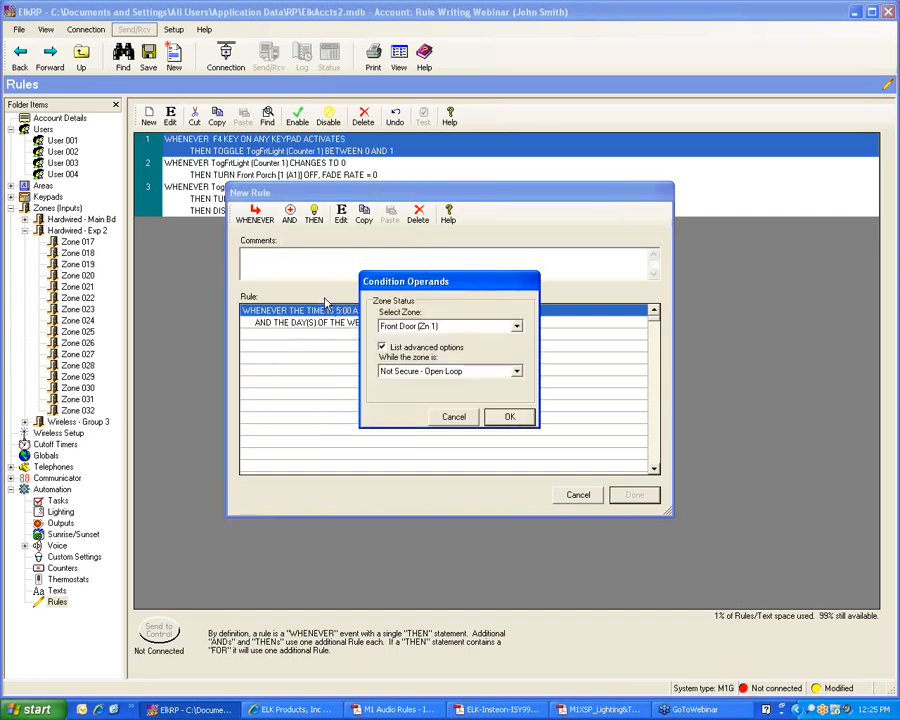
left_click(516, 327)
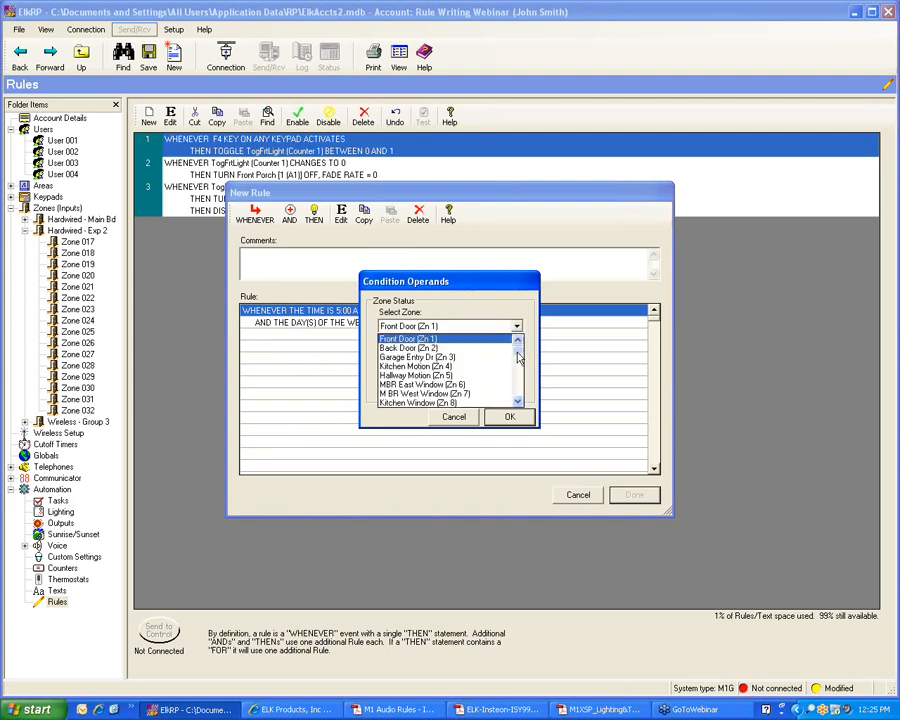
left_click_drag(517, 351, 518, 370)
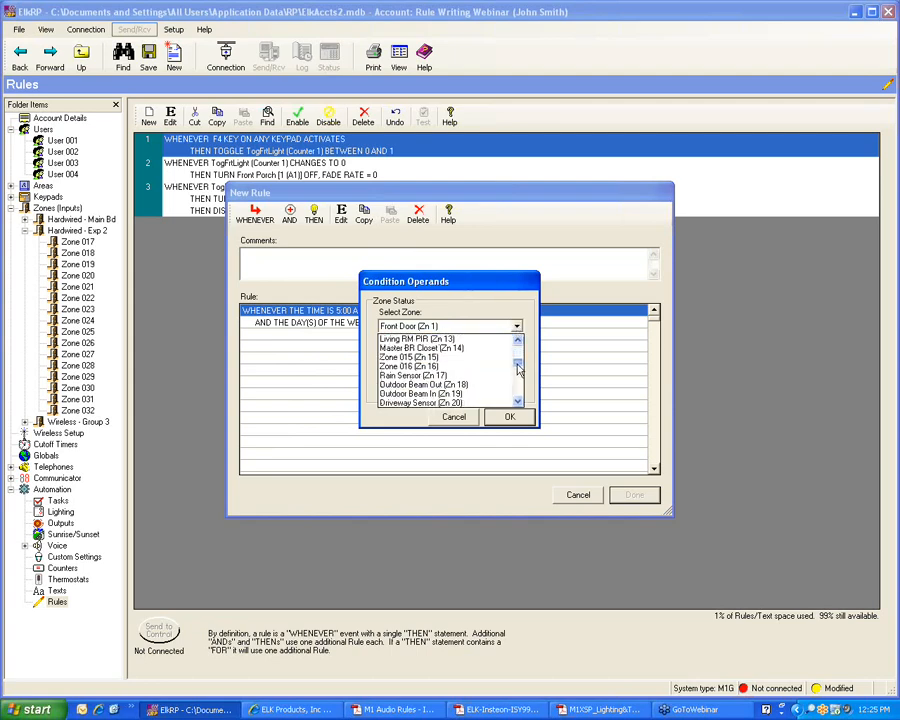
left_click(410, 375)
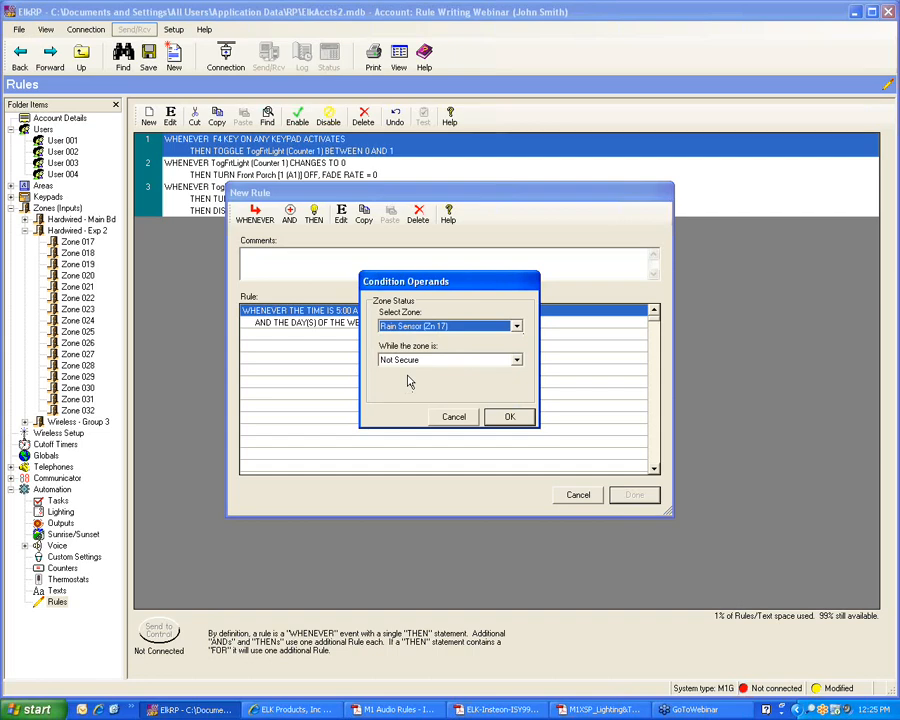
left_click(518, 362)
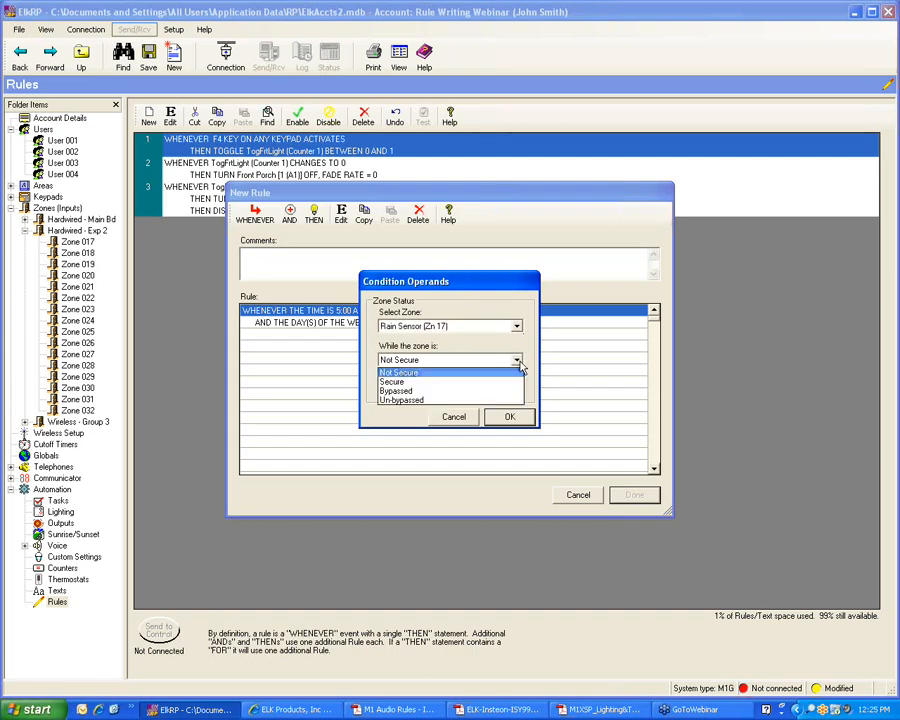
left_click(390, 383)
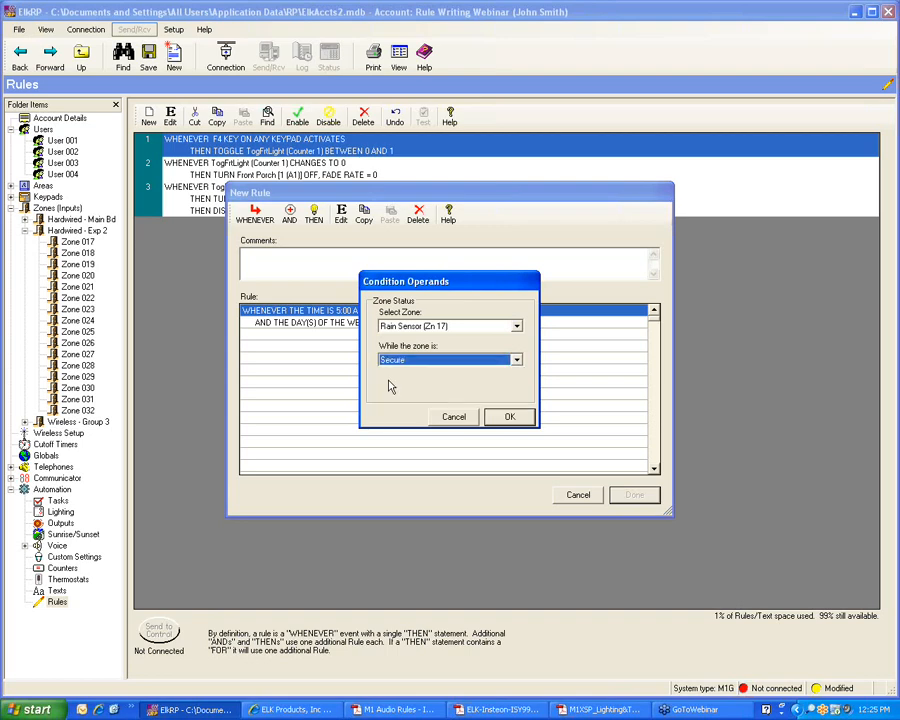
left_click(502, 418)
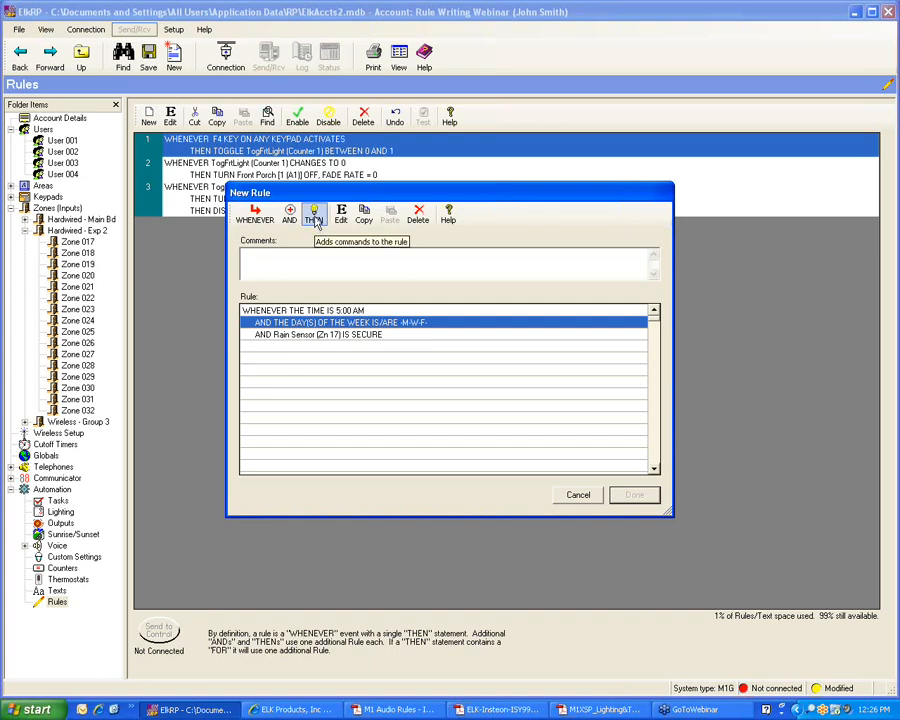
Step: Add a THEN command that turns on the Zn1 Sprinkler (Out 17) output for 20 seconds
left_click(314, 218)
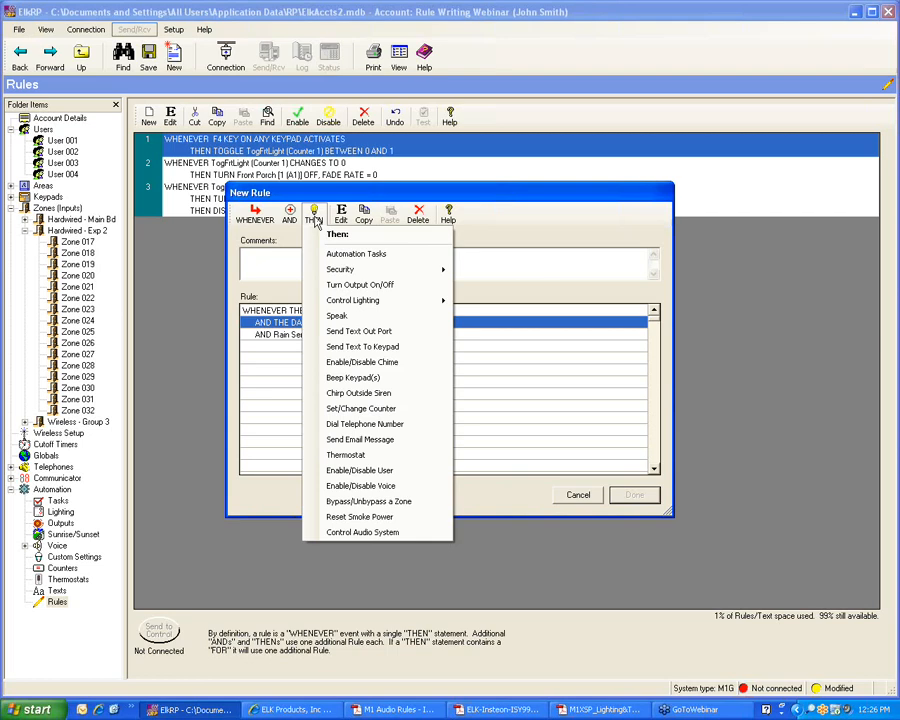
left_click(341, 286)
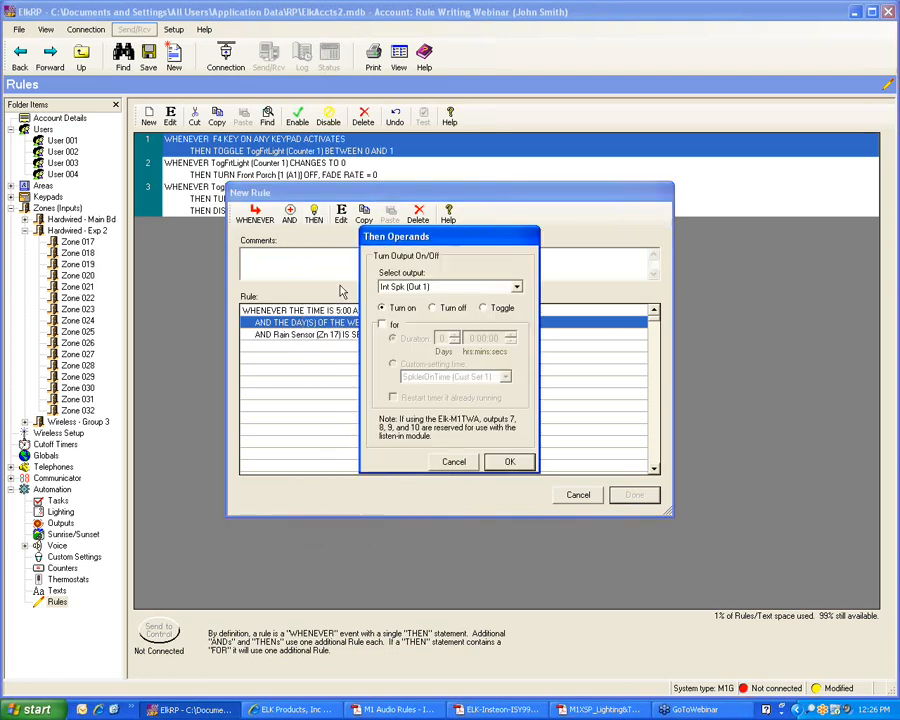
left_click(516, 287)
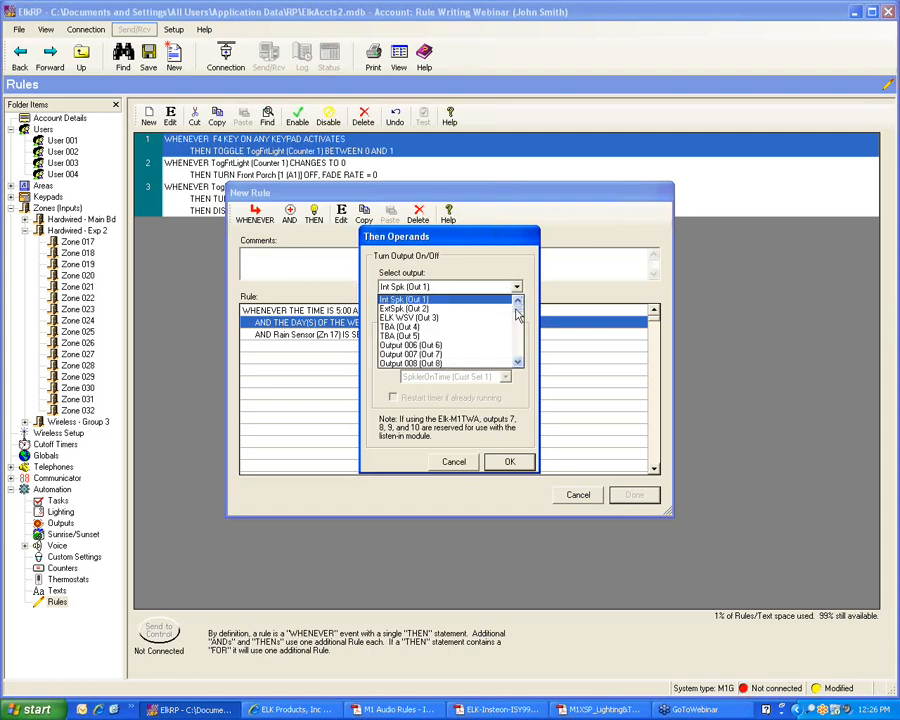
left_click(517, 314)
left_click(517, 314)
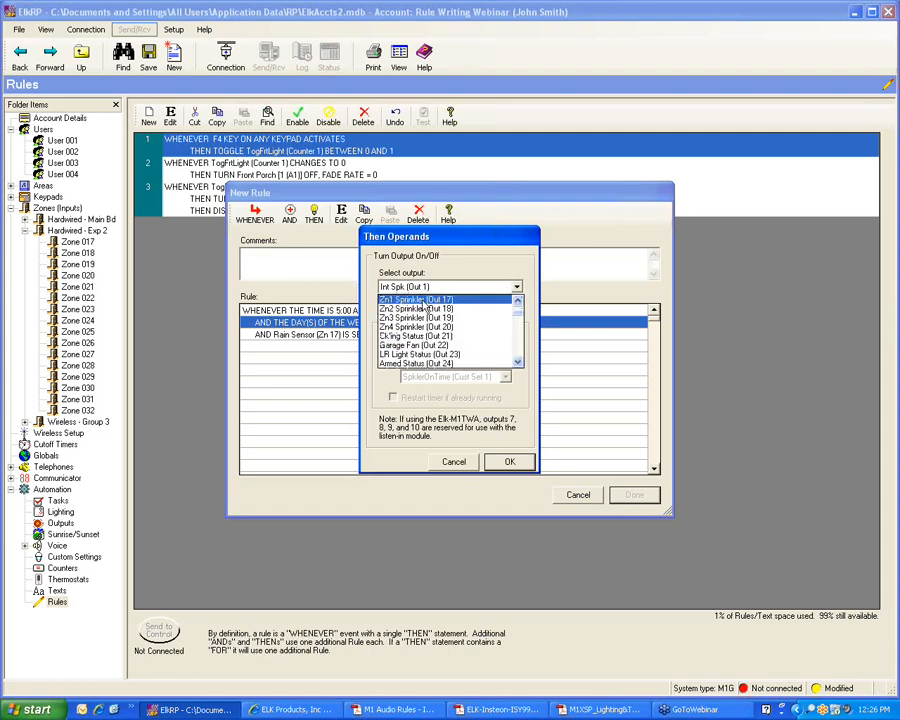
left_click(426, 301)
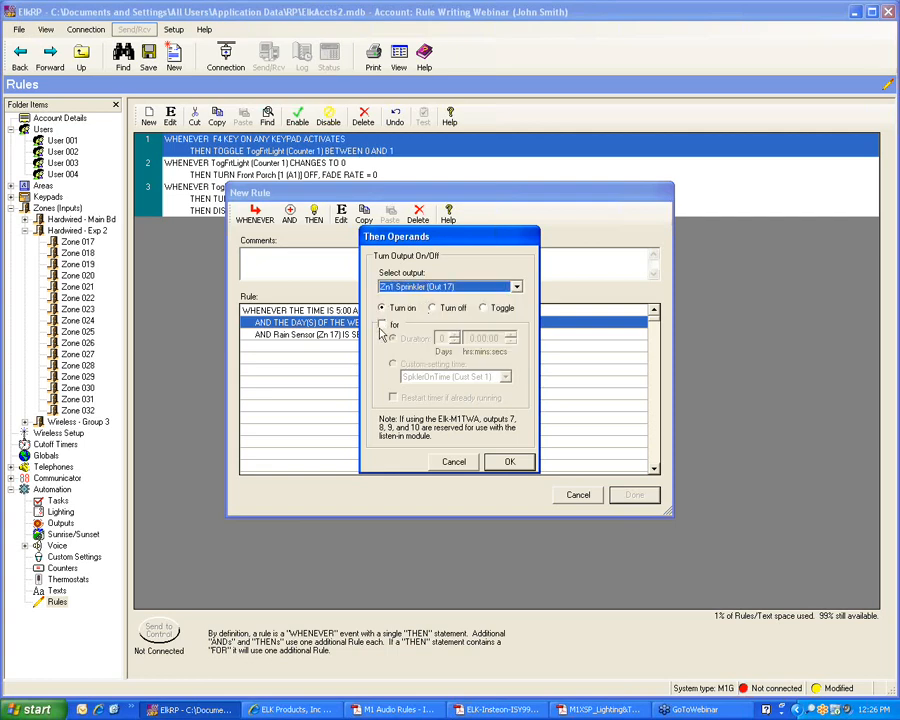
left_click(383, 326)
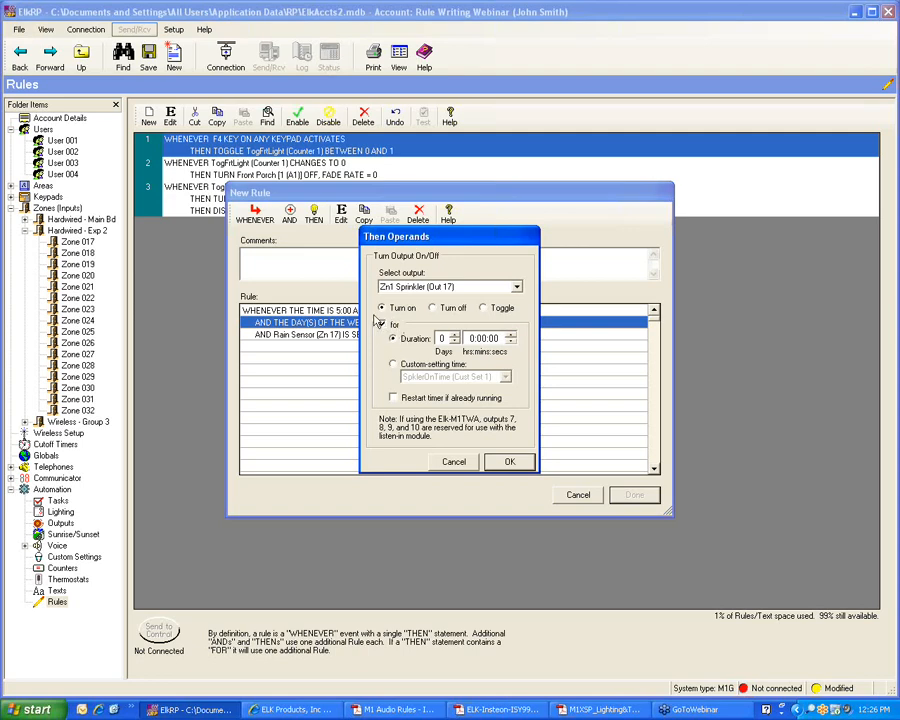
left_click(494, 342)
left_click(511, 335)
left_click(511, 335)
left_click(511, 335)
left_click(511, 336)
type("20")
left_click(509, 461)
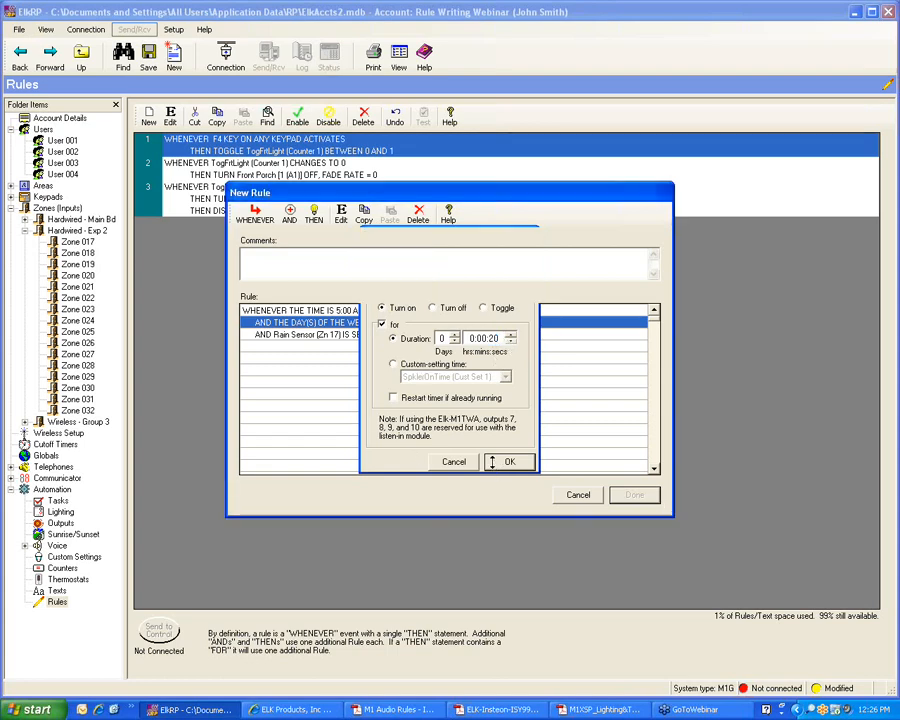
Step: Add a THEN command that turns on the Zn2 Sprinkler (Out 18) output for 20 seconds
left_click(313, 216)
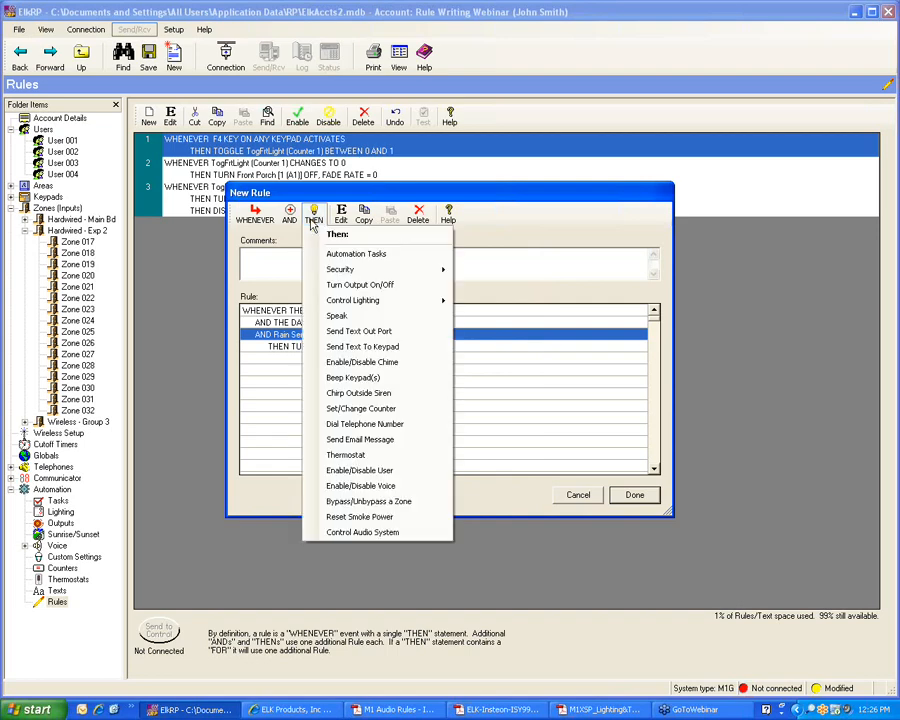
left_click(348, 285)
left_click(516, 287)
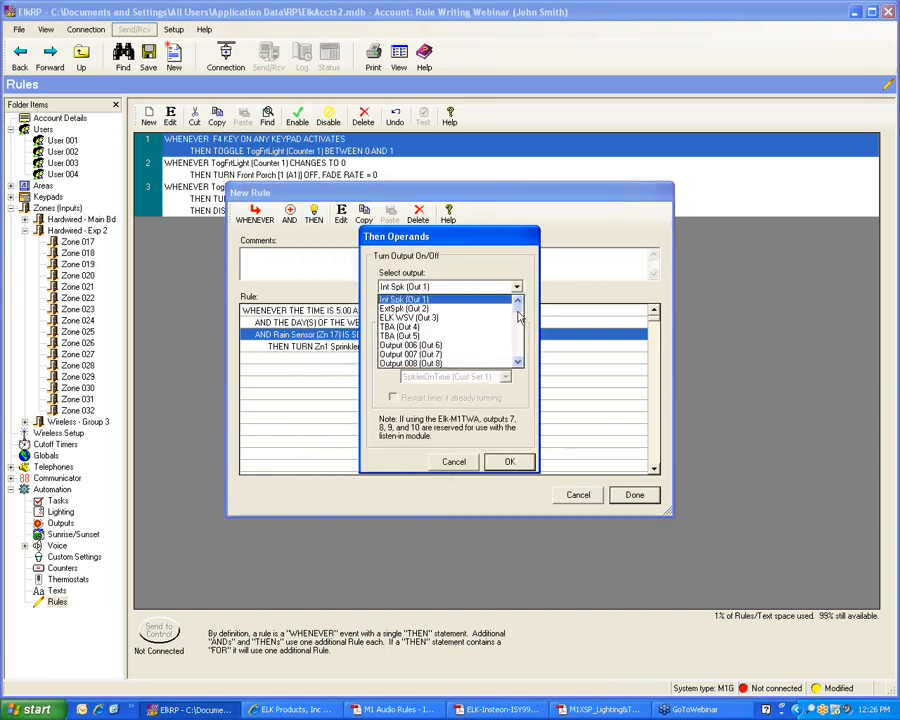
scroll(519, 316, "down", 4)
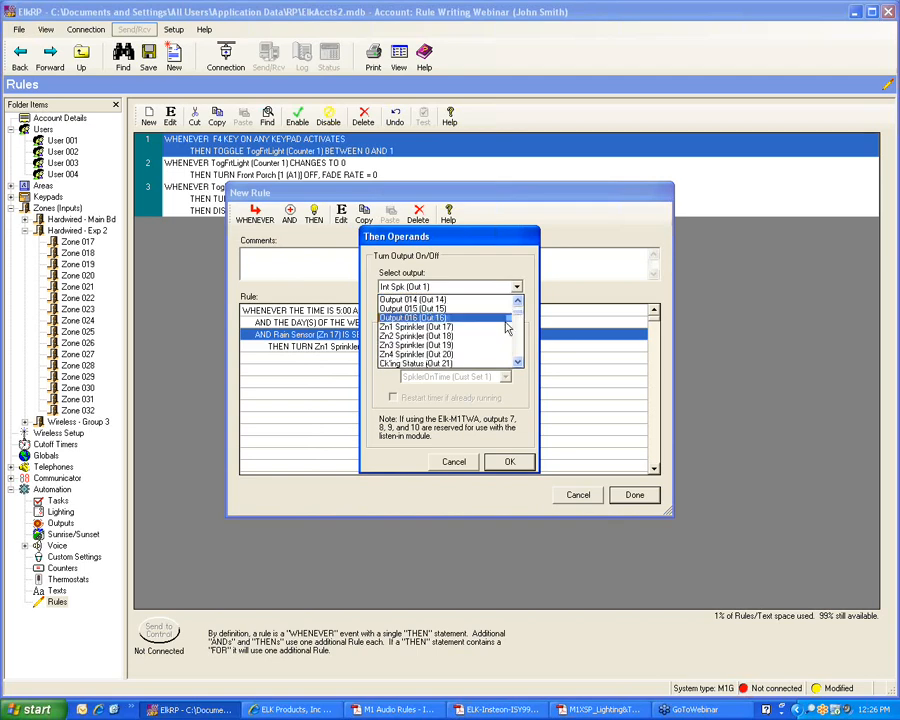
left_click(415, 337)
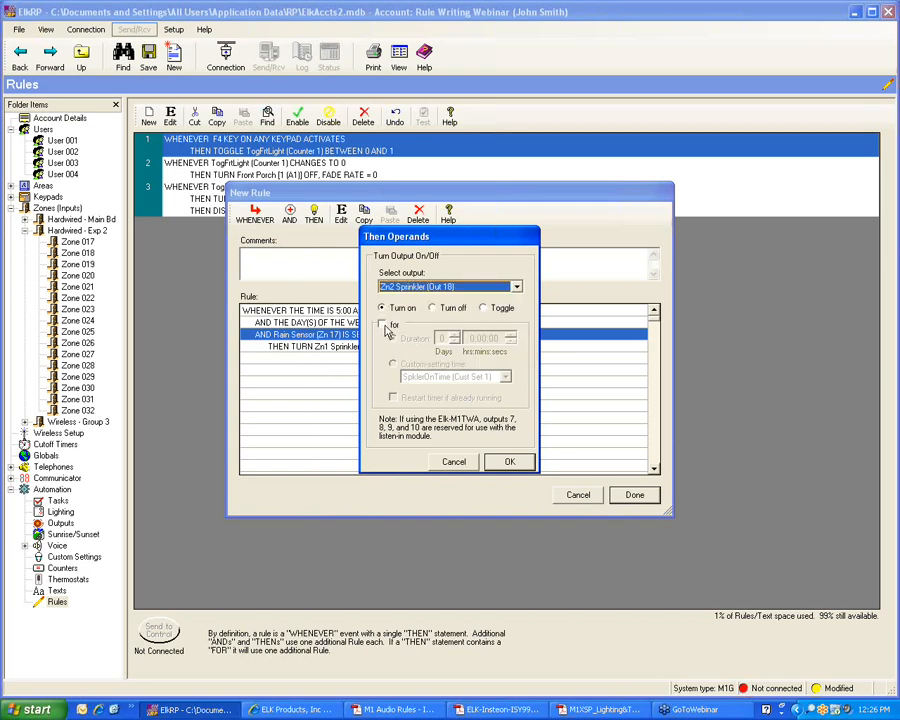
left_click(382, 325)
left_click(493, 339)
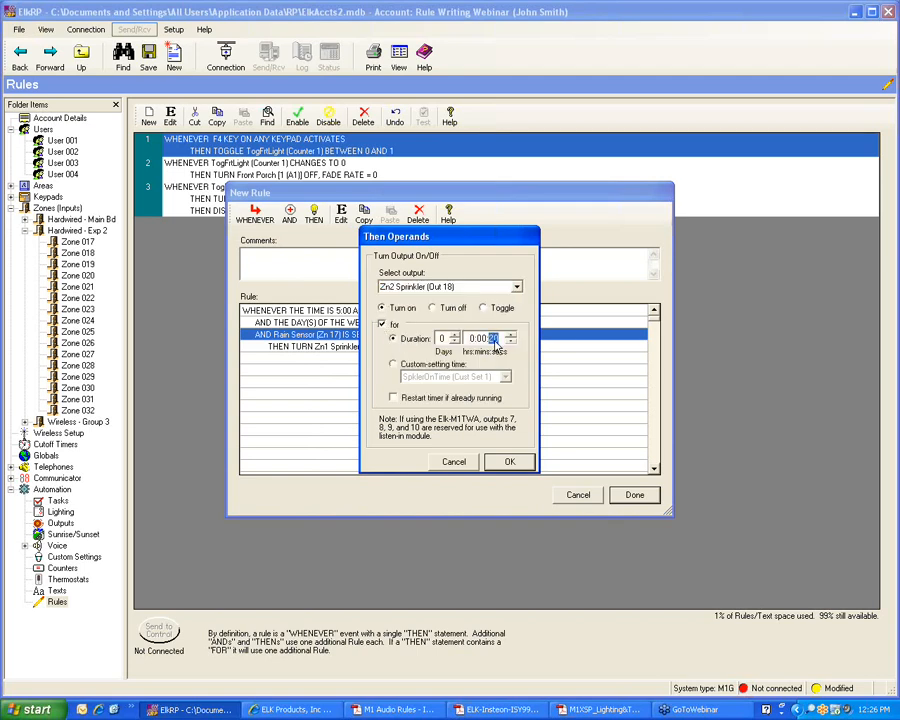
left_click(509, 461)
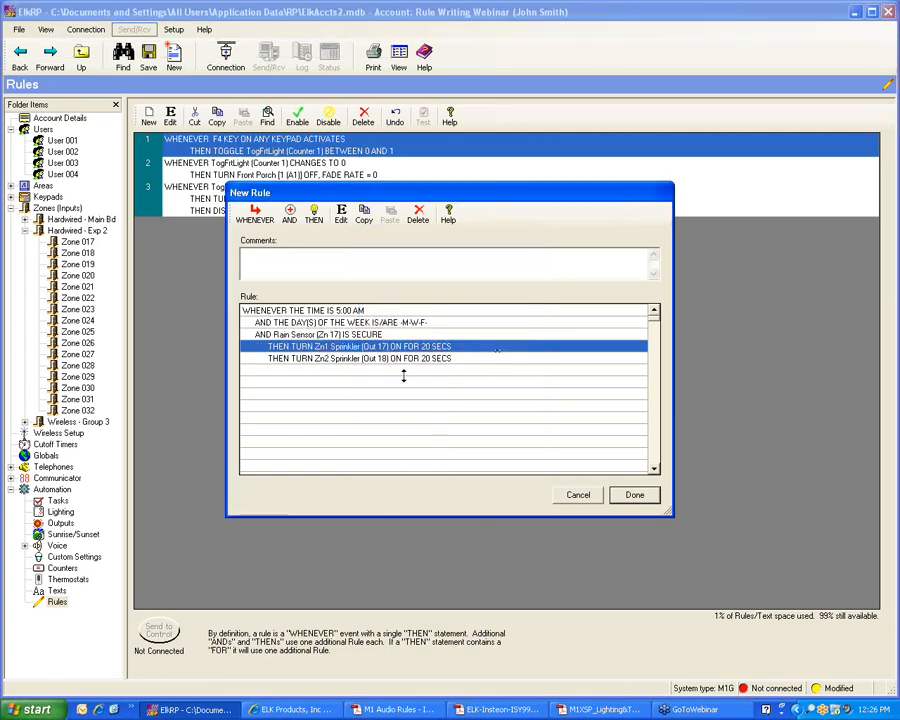
Step: Add a THEN command that turns on the Zn3 Sprinkler (Out 19) output for 20 seconds, and finish the 5:00 AM rule
left_click(316, 216)
left_click(314, 286)
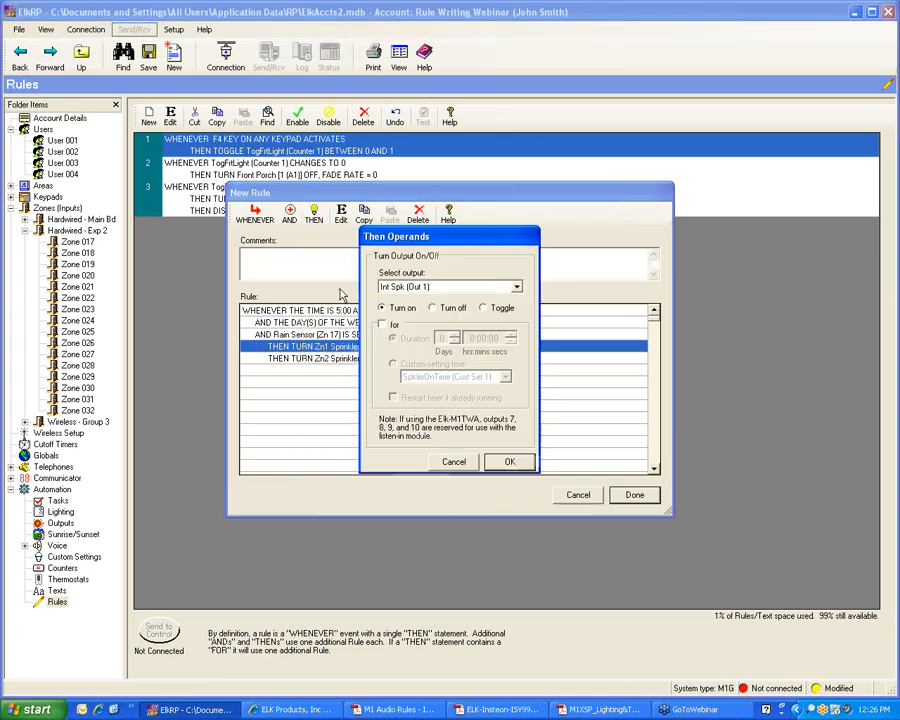
left_click(516, 287)
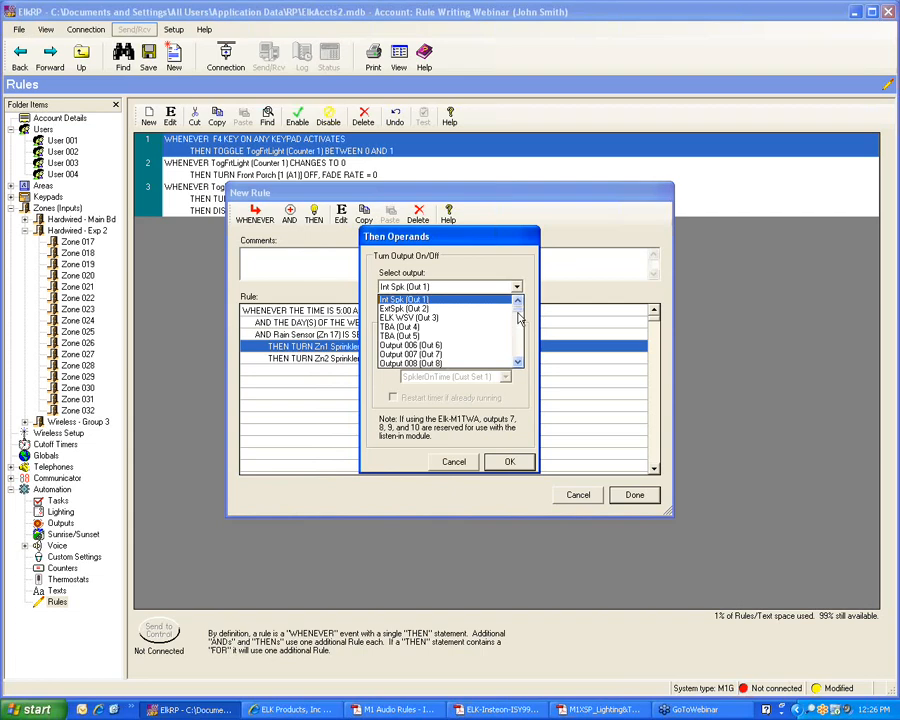
left_click(519, 318)
left_click(517, 362)
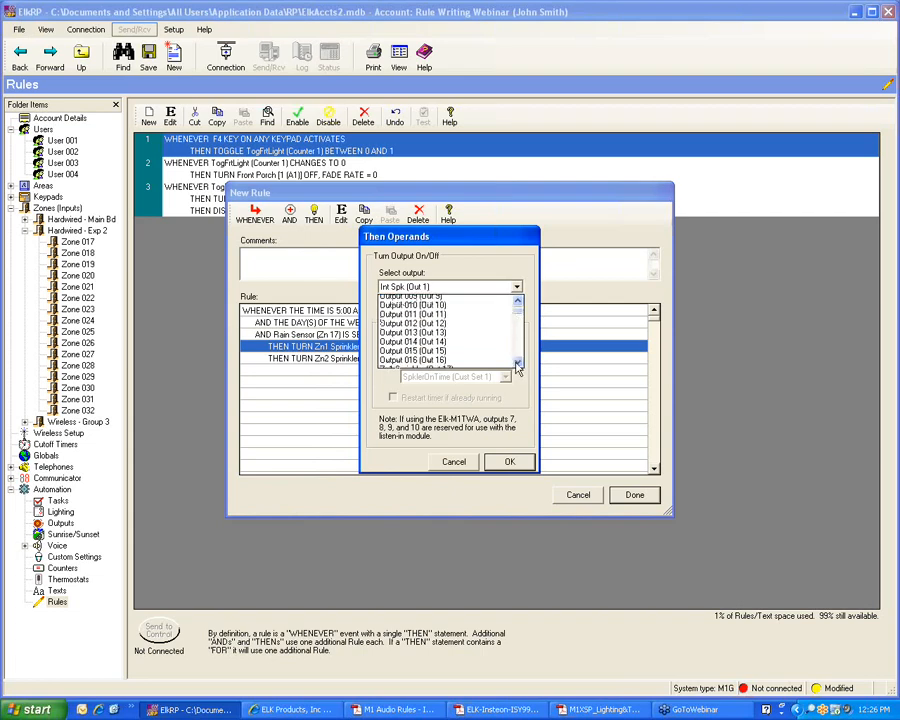
left_click(517, 362)
left_click(517, 364)
left_click(462, 353)
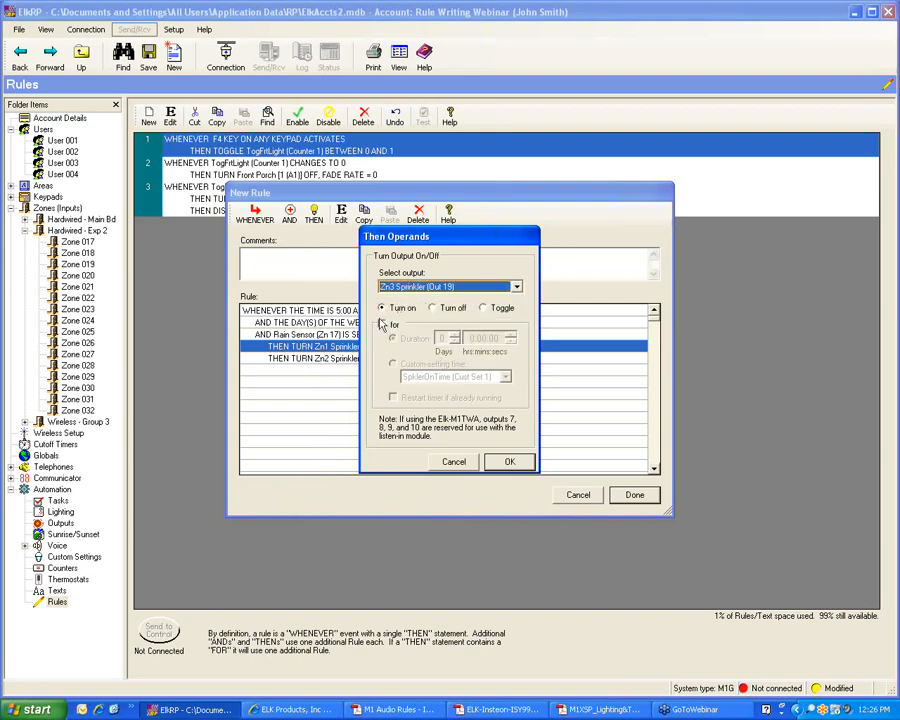
left_click(382, 326)
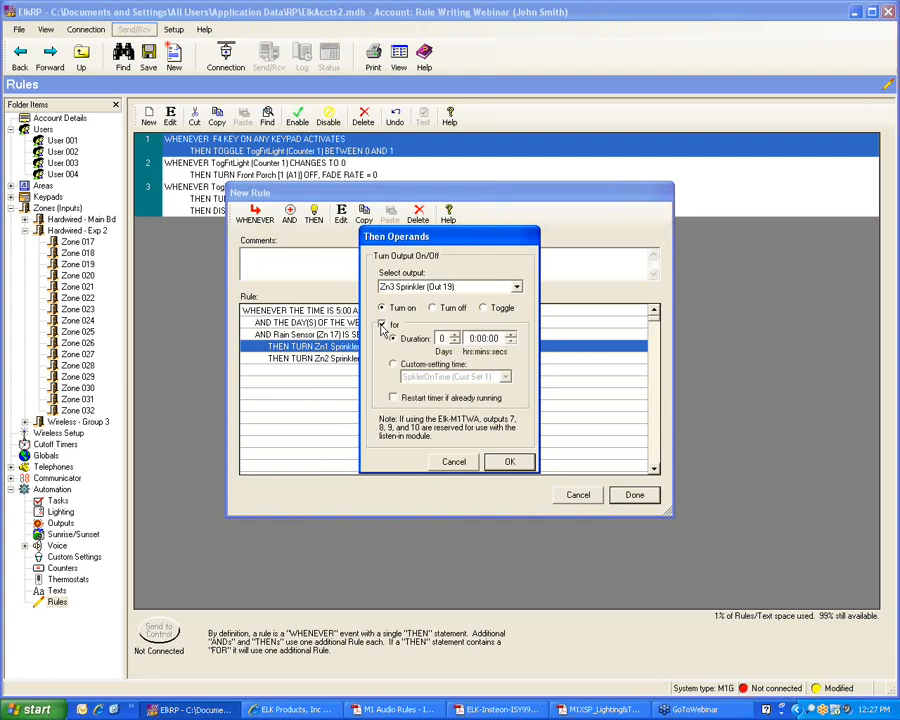
left_click(491, 339)
left_click(521, 465)
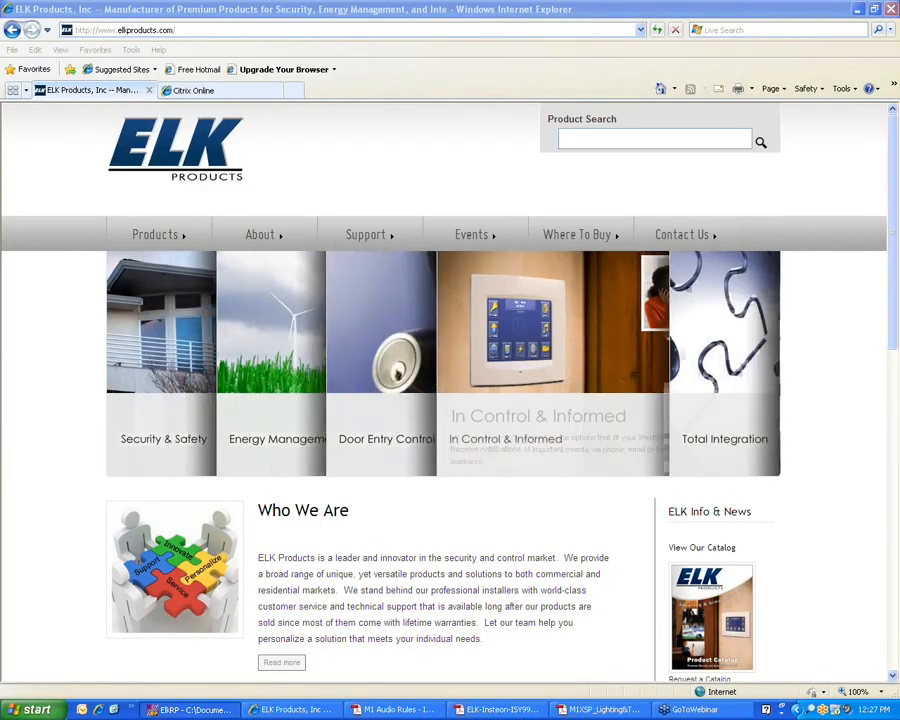
left_click(190, 709)
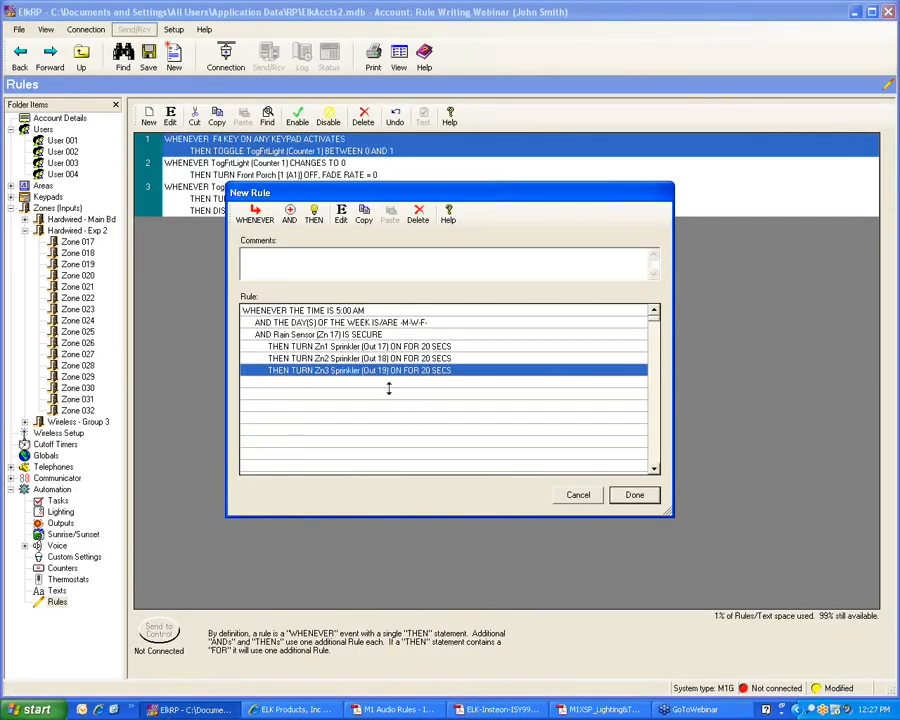
left_click(638, 500)
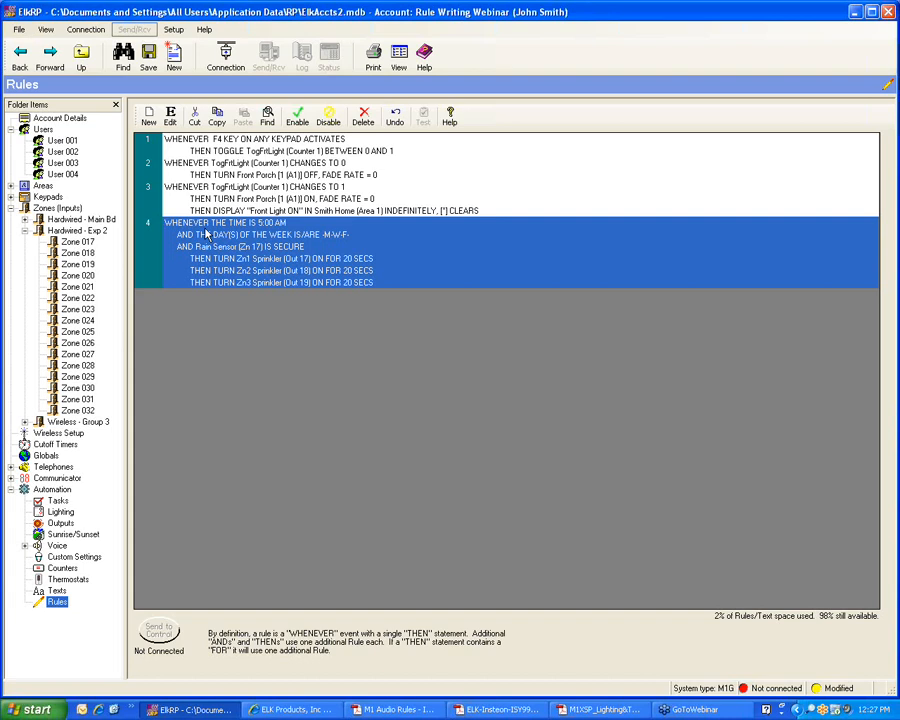
Step: Review the definition and type settings of the Rain Sensor in Zone 017, and return to the automation rules list
left_click(77, 242)
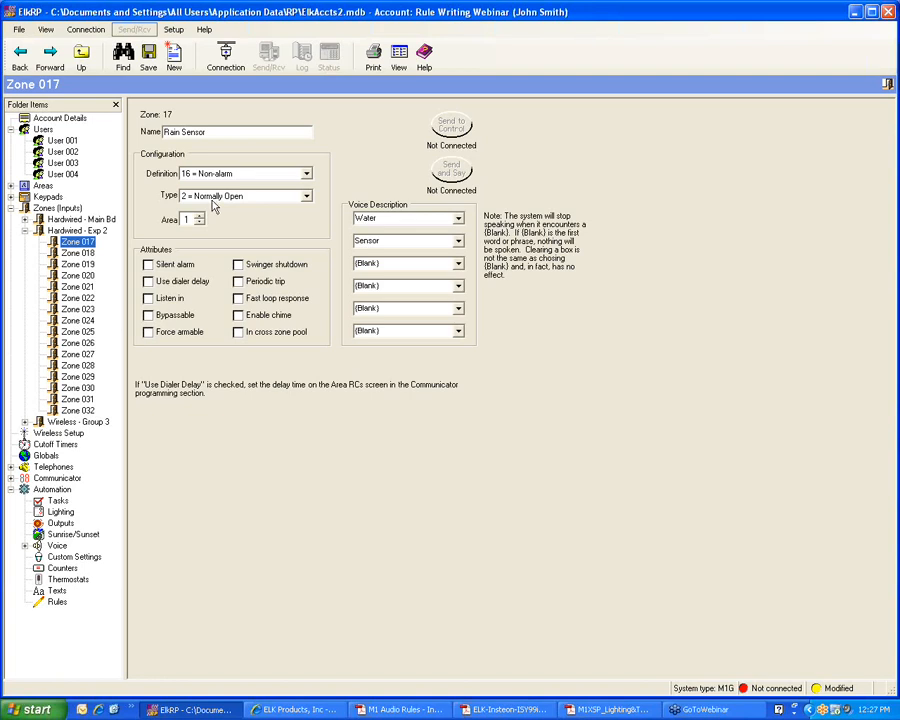
left_click(57, 603)
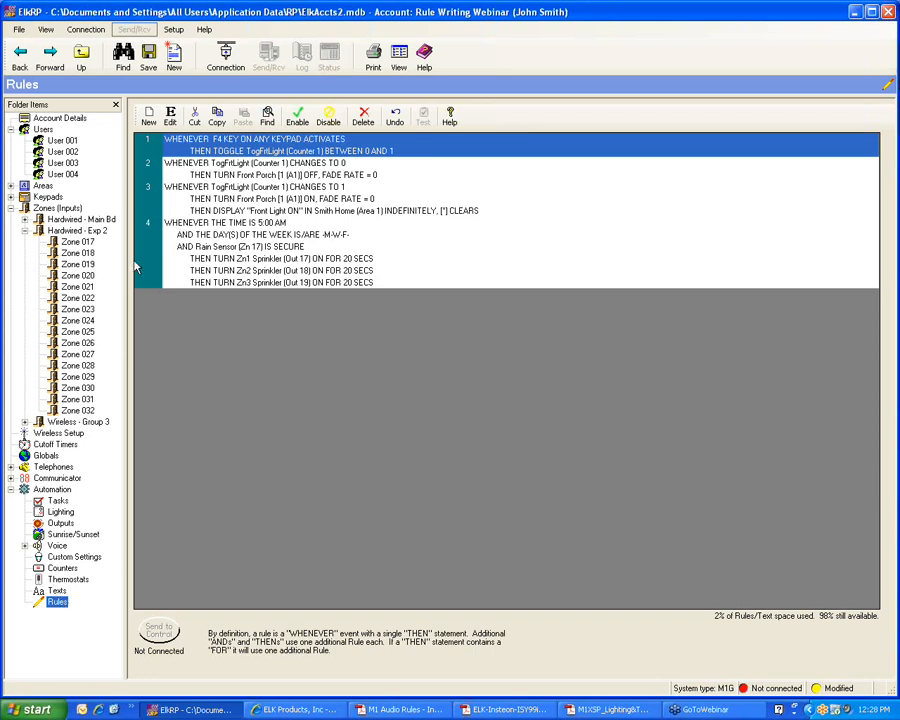
Step: Create a new rule with a WHENEVER trigger for the time of day at 5:00 AM
left_click(149, 121)
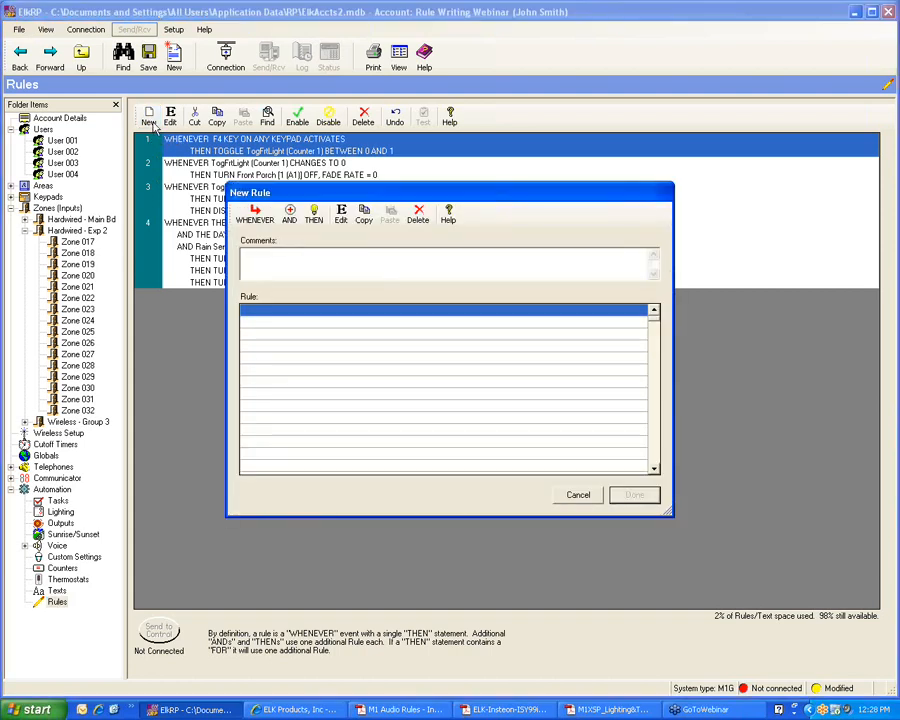
left_click(250, 220)
mouse_move(278, 260)
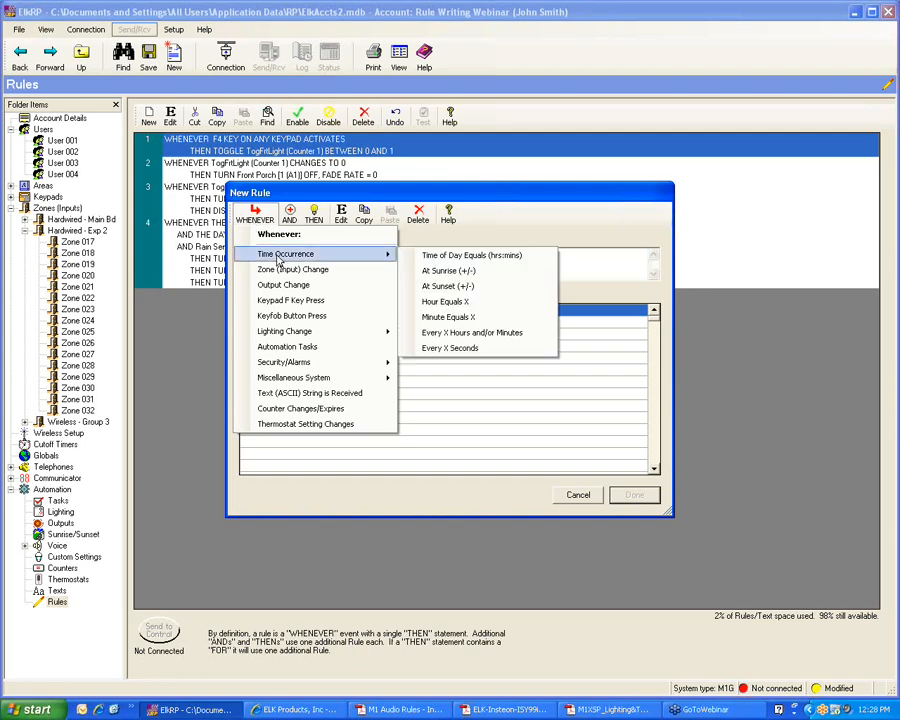
left_click(465, 255)
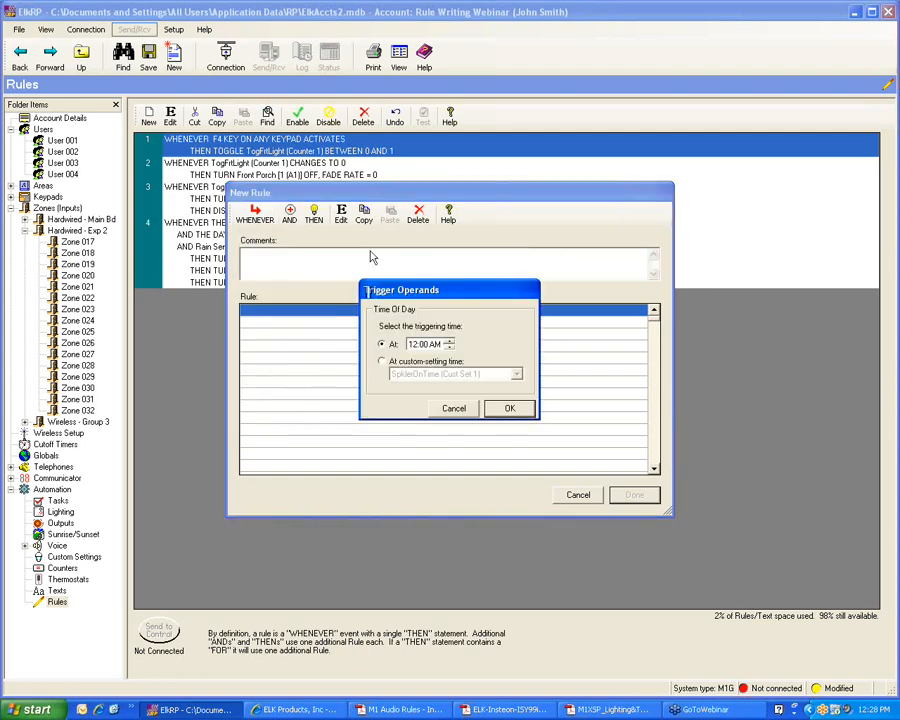
left_click(449, 341)
left_click(509, 408)
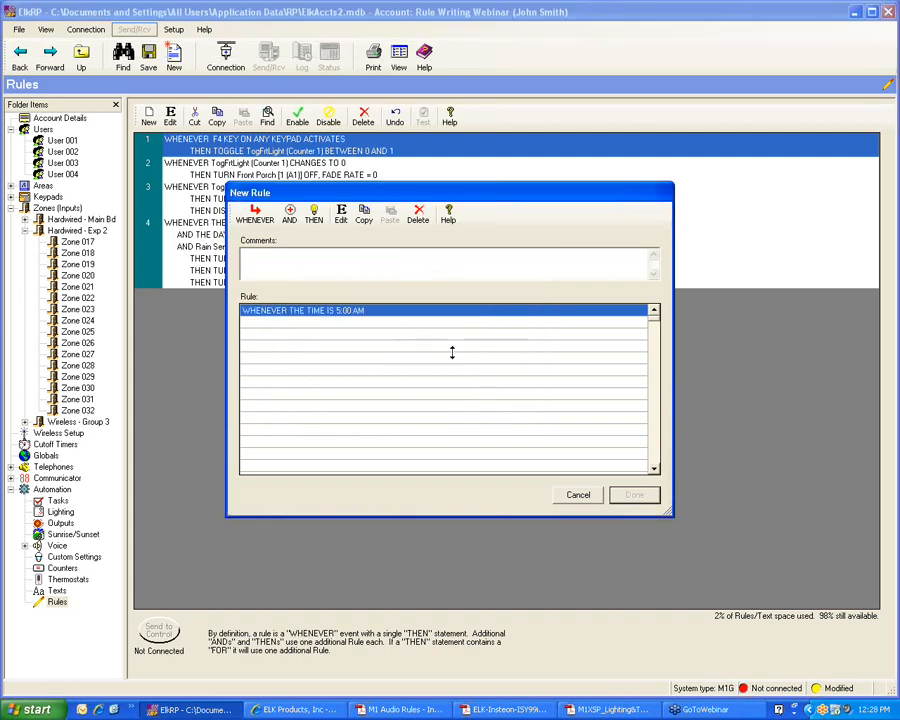
Step: Add an AND condition limiting the 5:00 AM rule to Monday, Wednesday and Friday
left_click(289, 214)
mouse_move(370, 257)
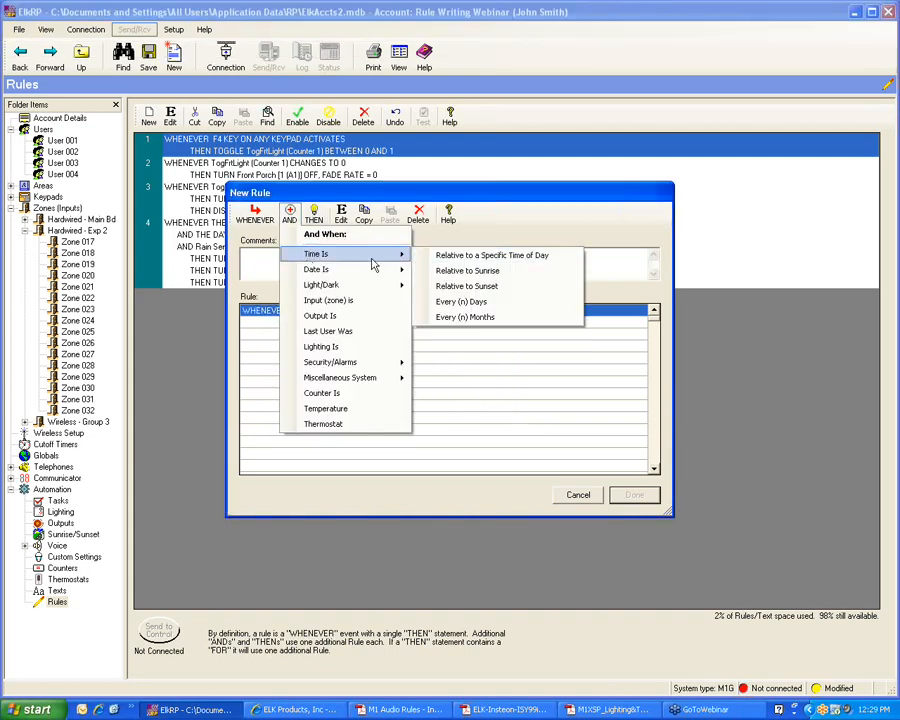
mouse_move(330, 271)
left_click(452, 270)
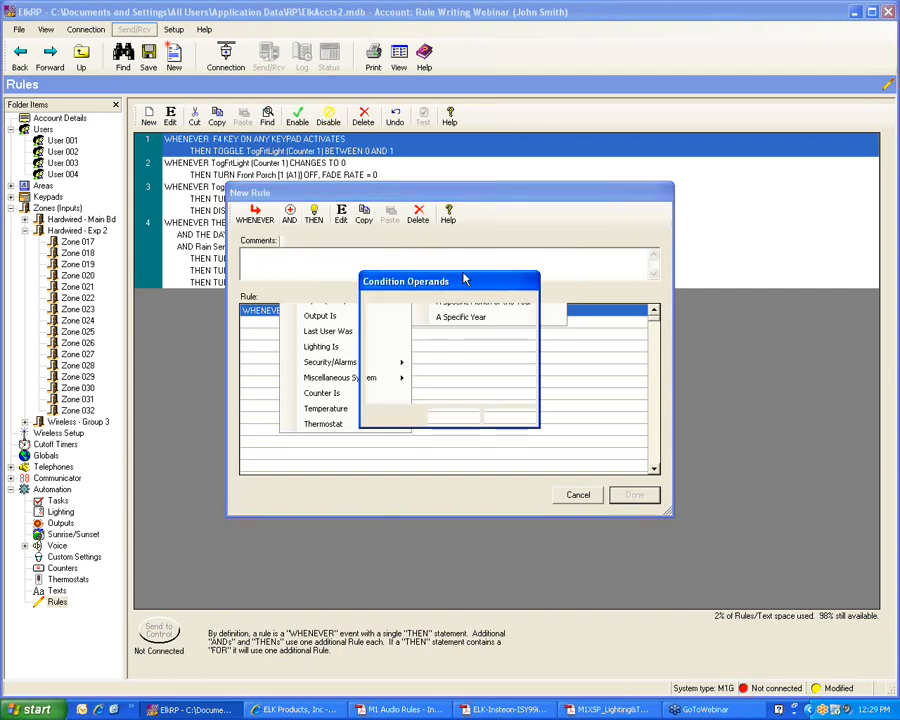
left_click(449, 330)
left_click(449, 353)
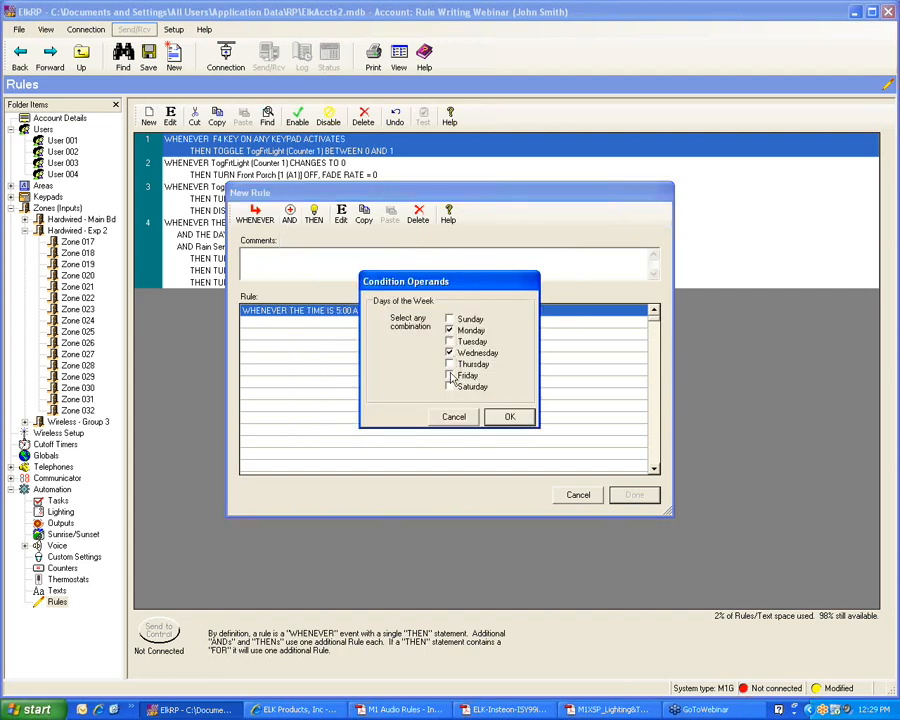
left_click(449, 375)
left_click(509, 416)
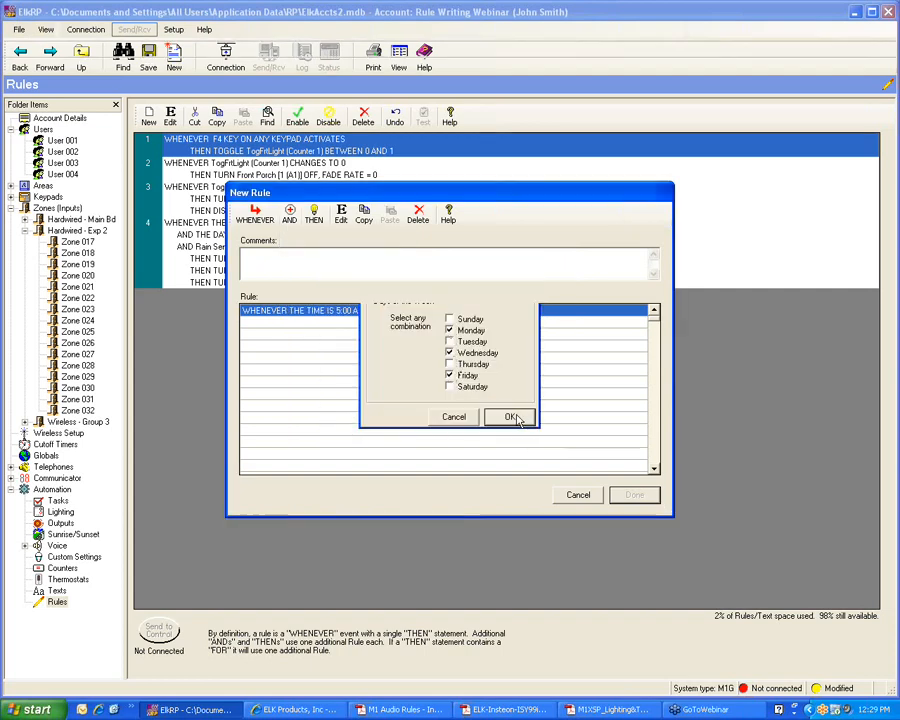
Step: Add an AND condition below the days-of-the-week line requiring the Rain Sensor (Zn 17) to be Secure
left_click(318, 335)
left_click(289, 217)
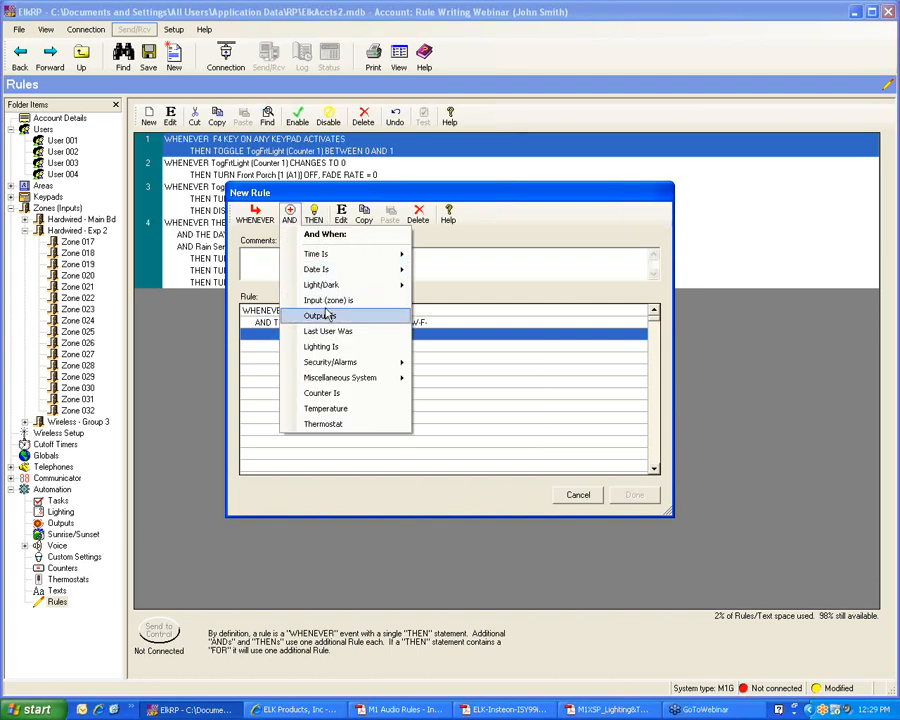
left_click(326, 301)
left_click(516, 326)
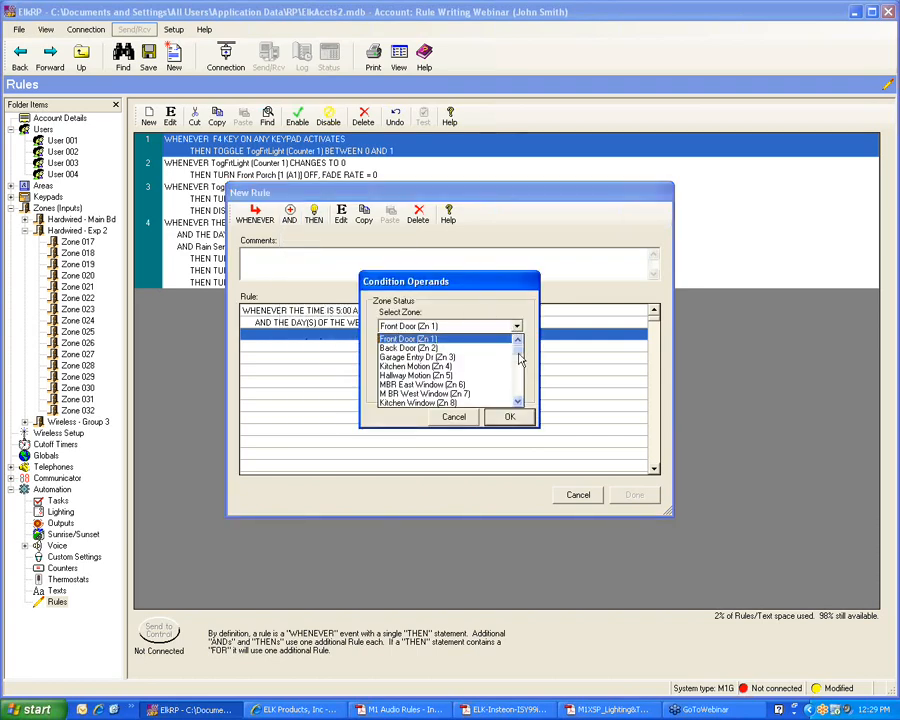
left_click_drag(519, 358, 519, 368)
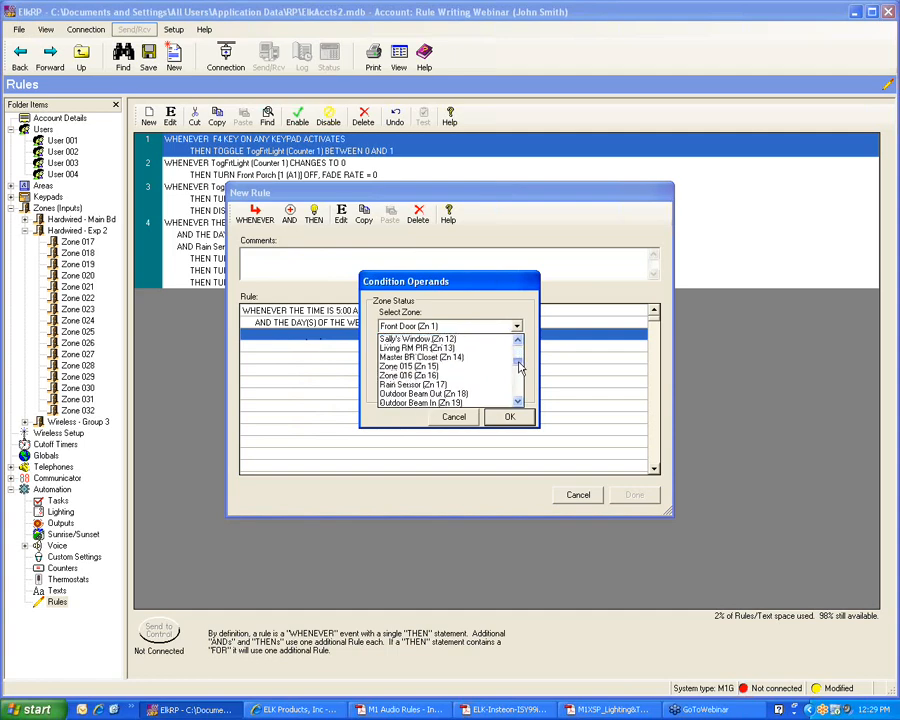
left_click(470, 384)
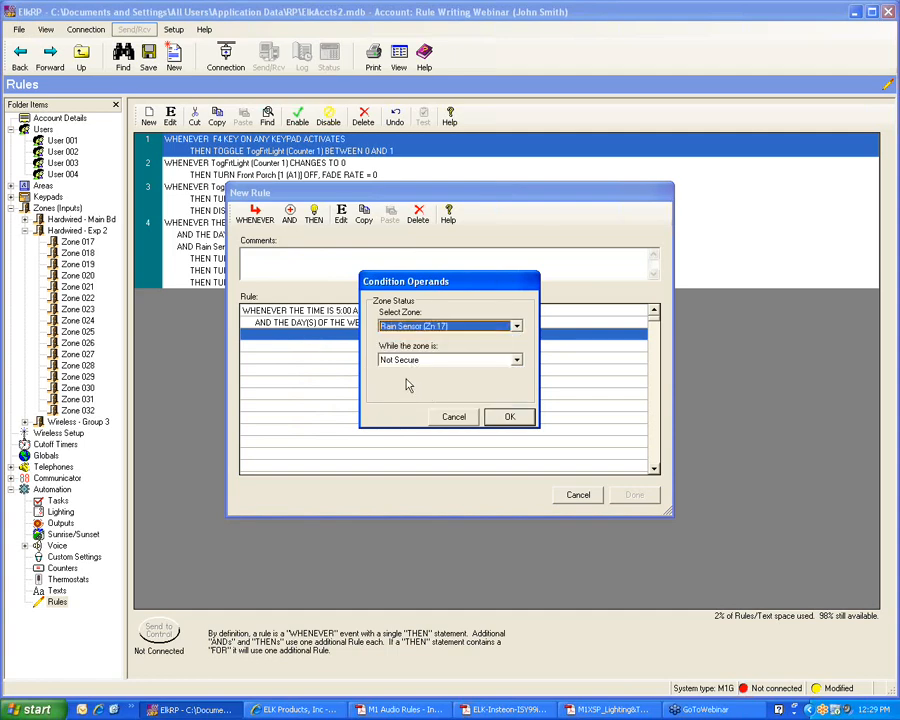
left_click(516, 360)
left_click(396, 381)
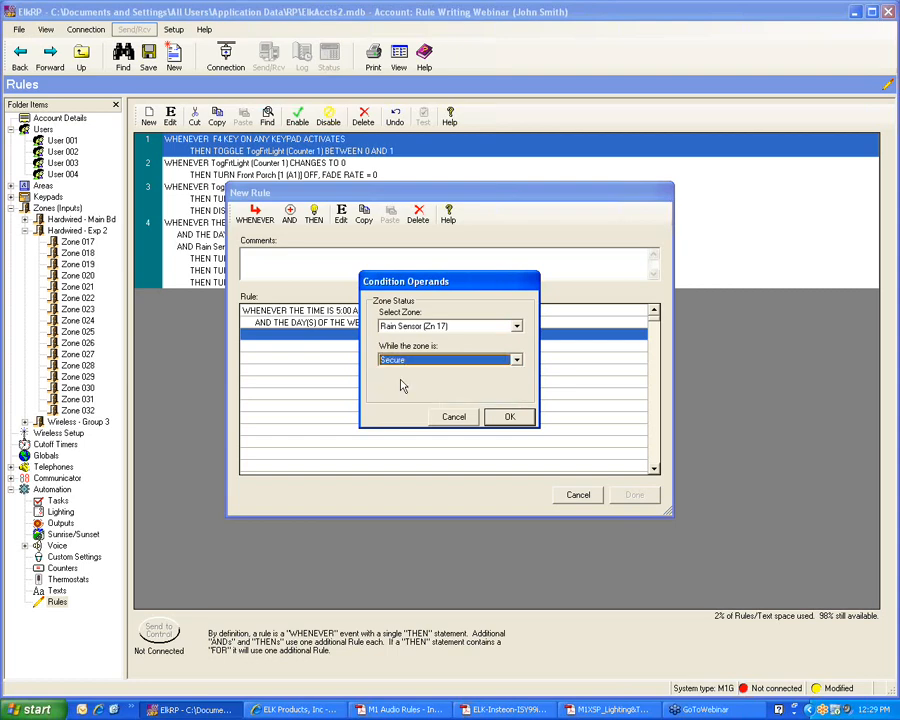
left_click(505, 416)
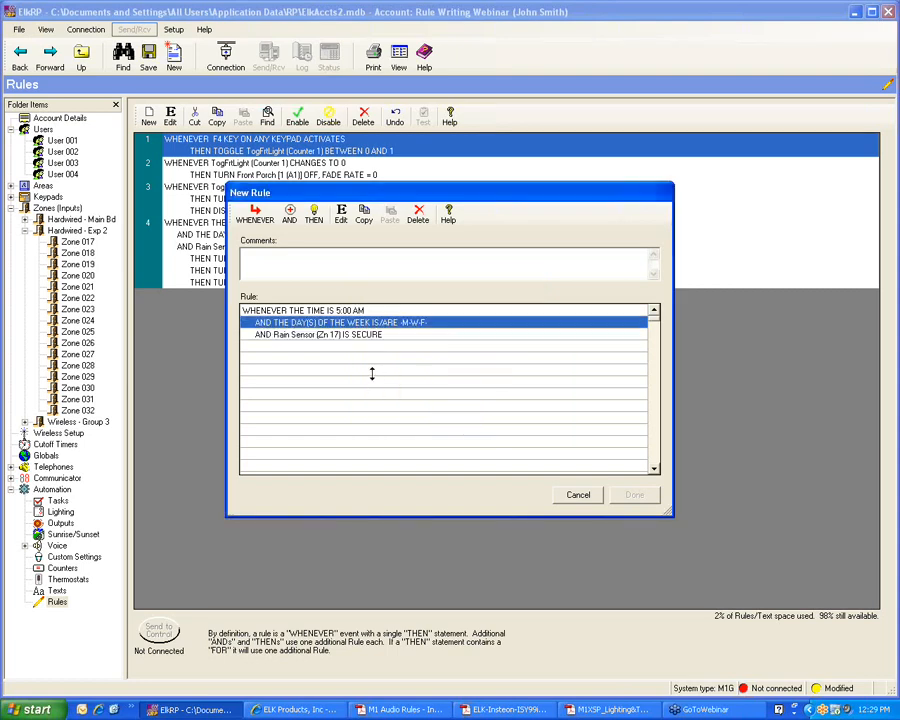
Step: Add a THEN command that turns on the Zn1 Sprinkler (Out 17) output for 10 seconds, and finish the rule
left_click(317, 348)
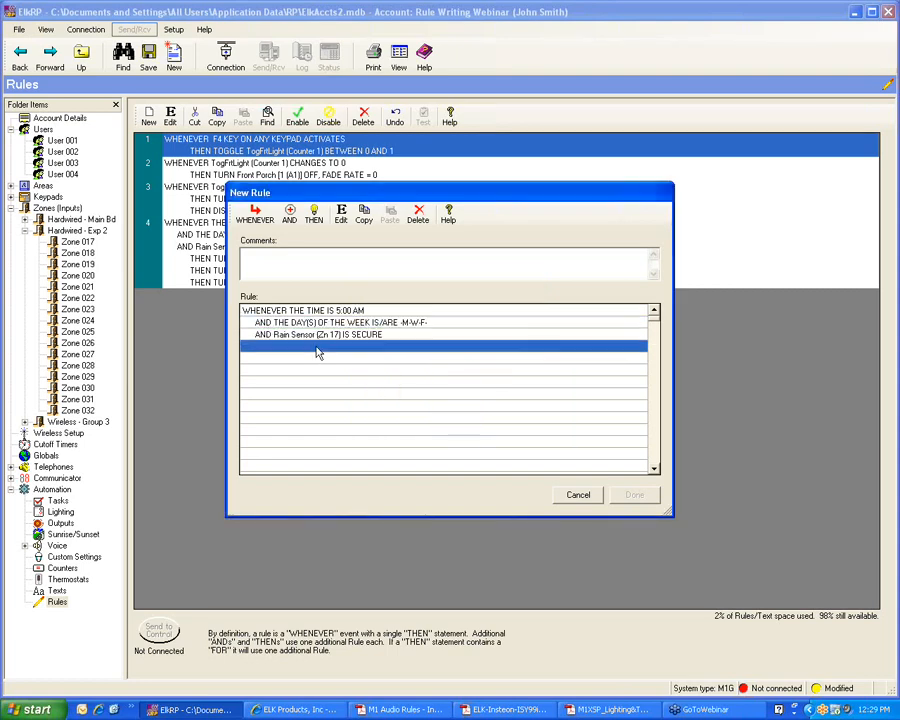
left_click(313, 213)
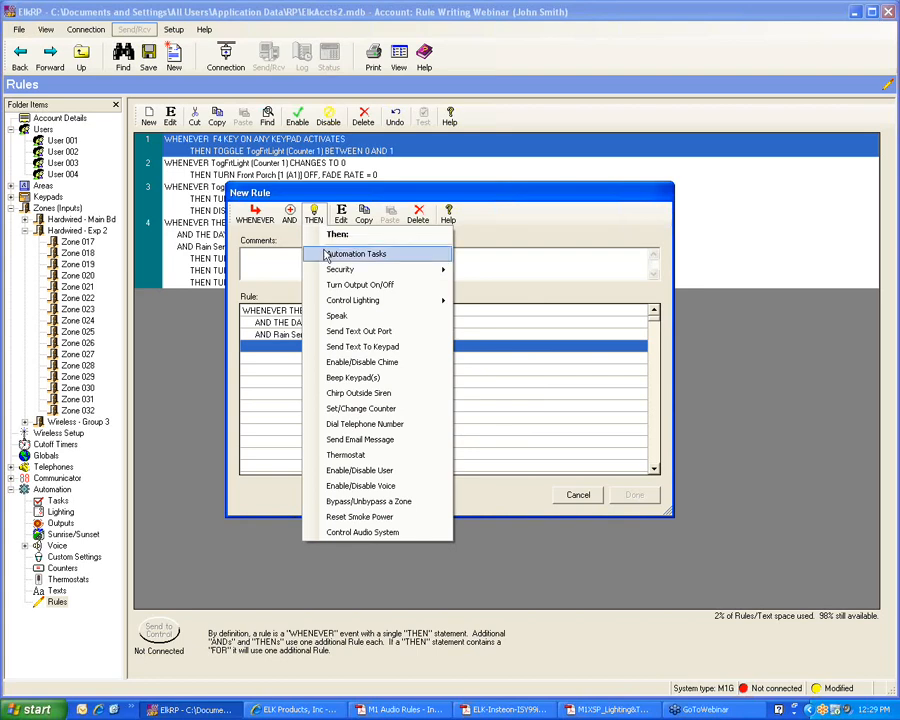
left_click(362, 287)
left_click(516, 288)
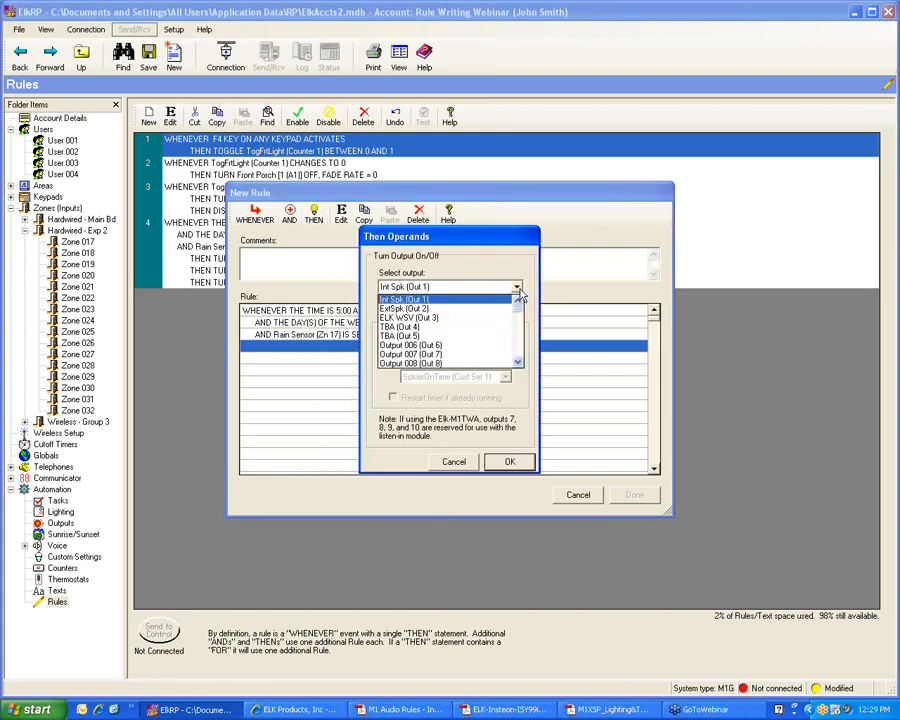
left_click_drag(518, 307, 518, 309)
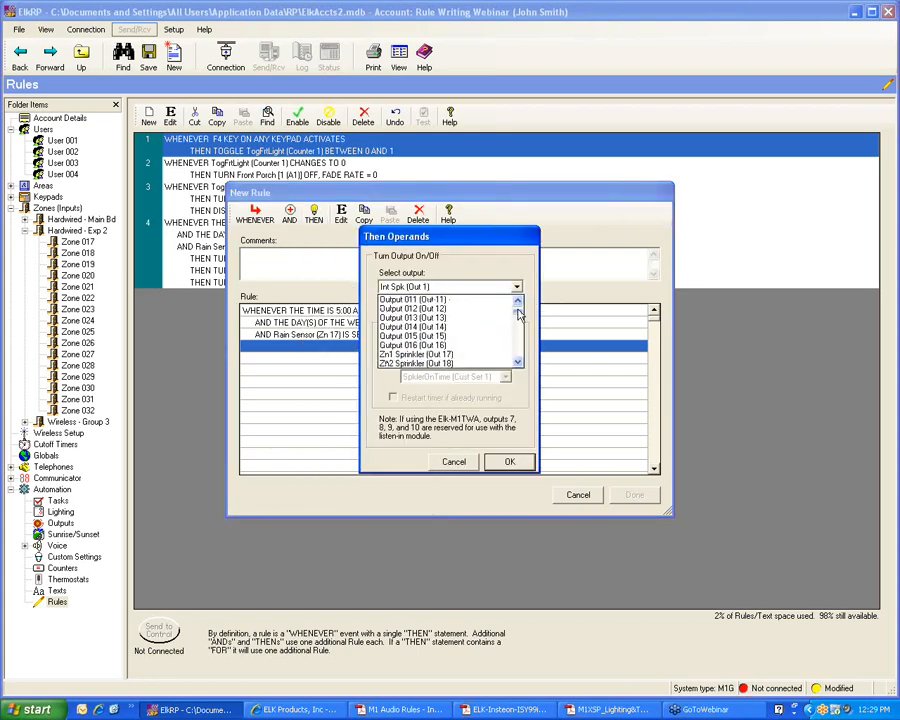
left_click(481, 354)
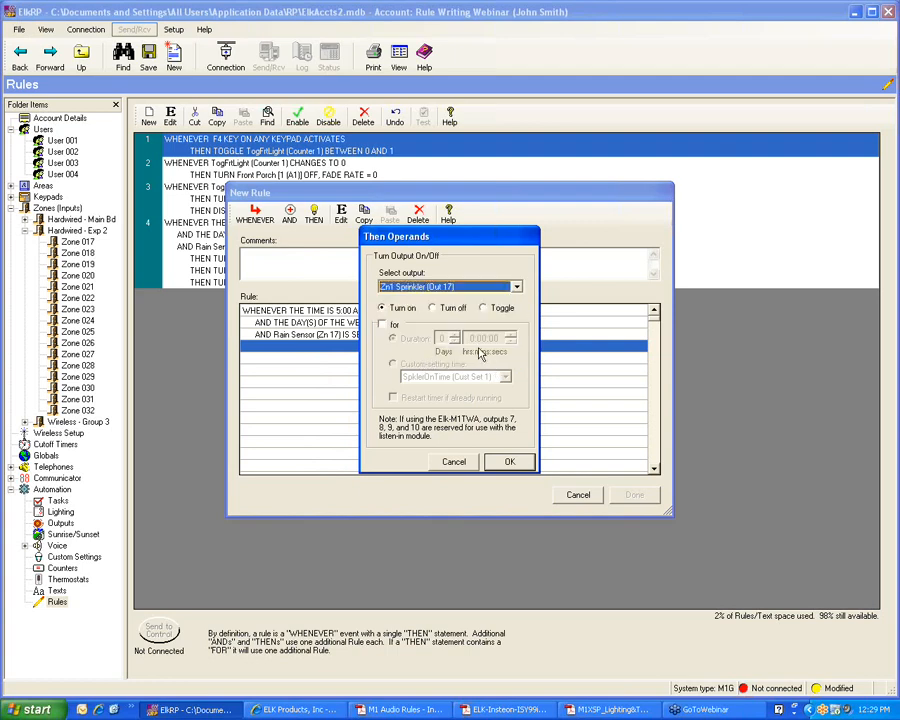
left_click(381, 325)
left_click(492, 338)
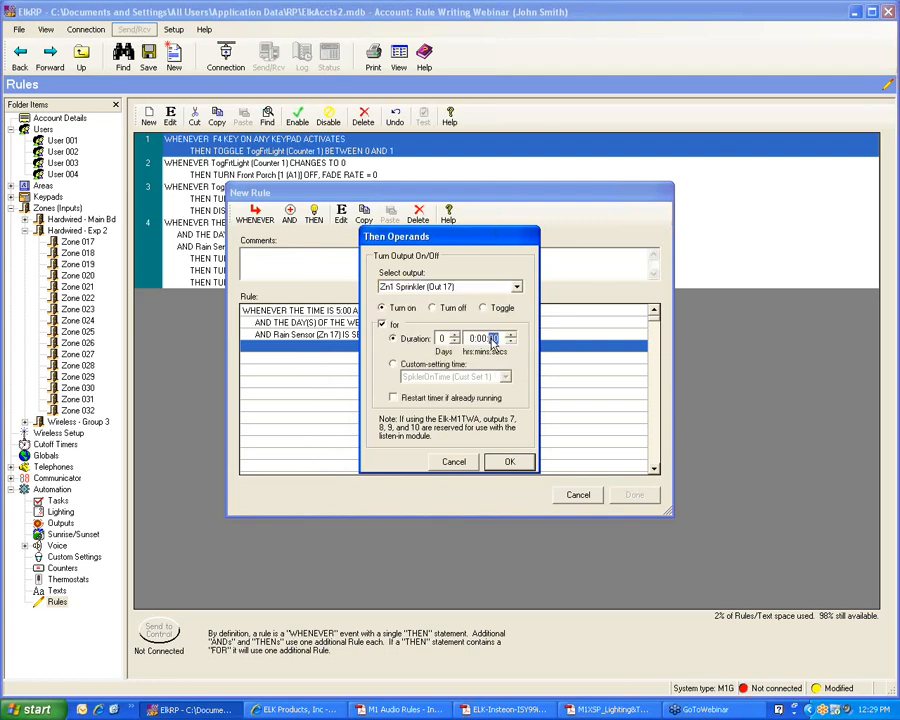
left_click(512, 335)
left_click(512, 335)
left_click(509, 462)
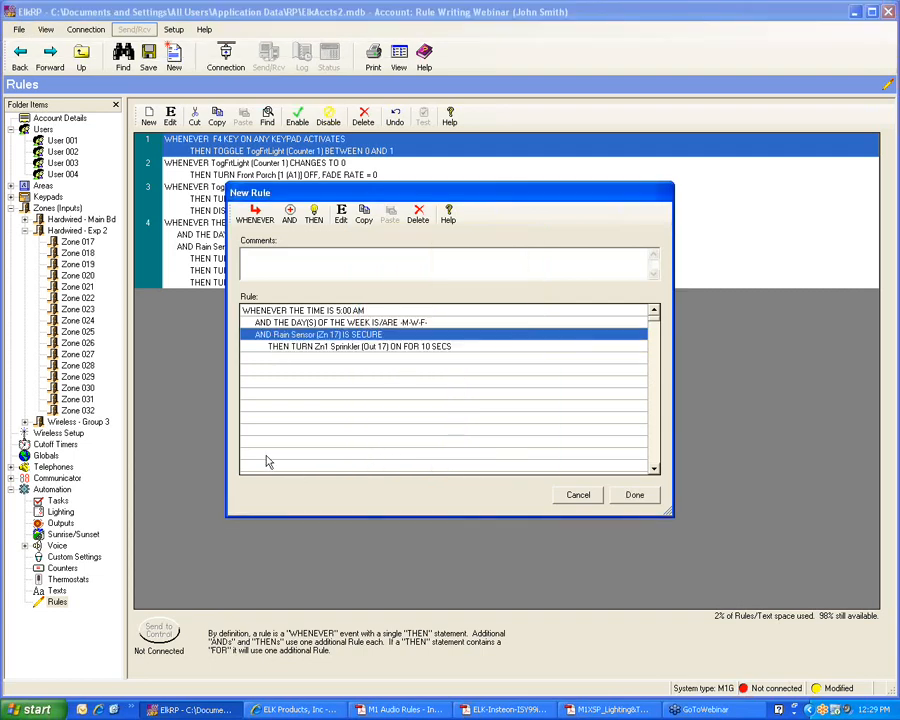
left_click(635, 494)
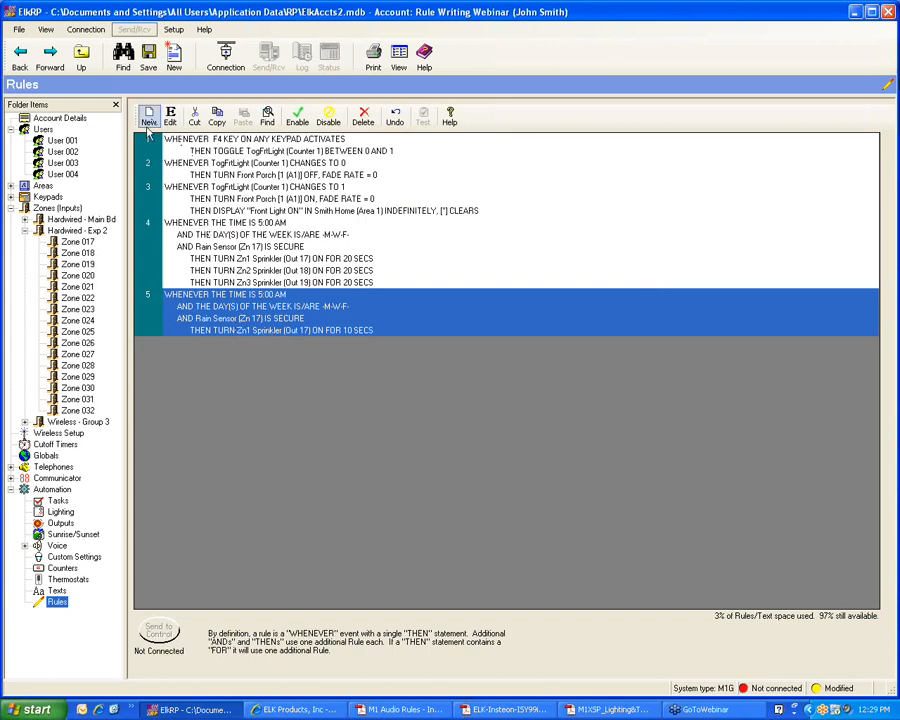
Step: Create another rule with a WHENEVER trigger for the Zn1 Sprinkler (Out 17) output being turned off
left_click(148, 120)
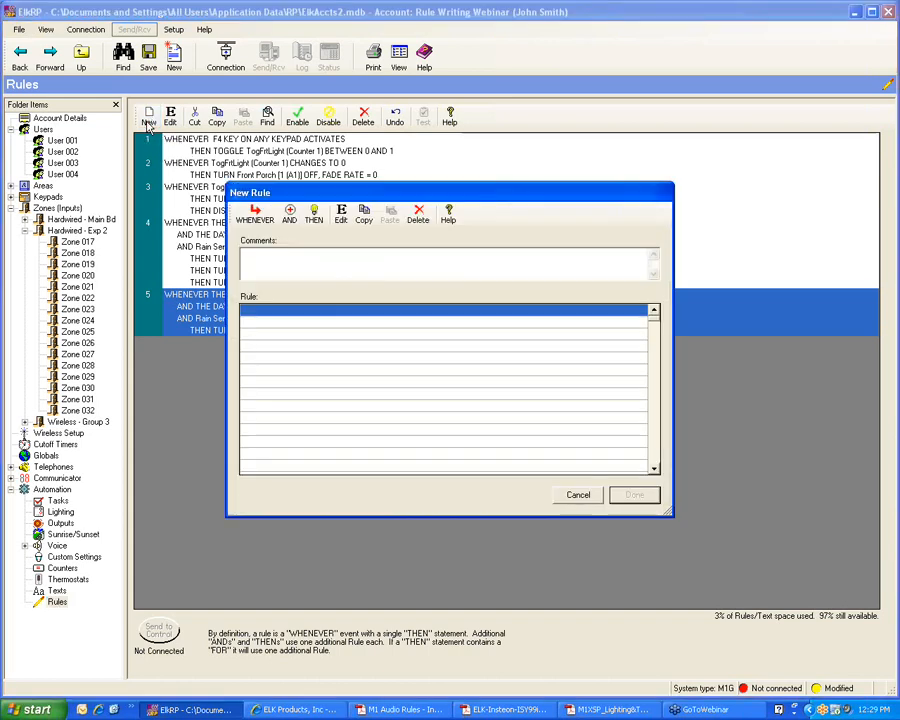
left_click(256, 218)
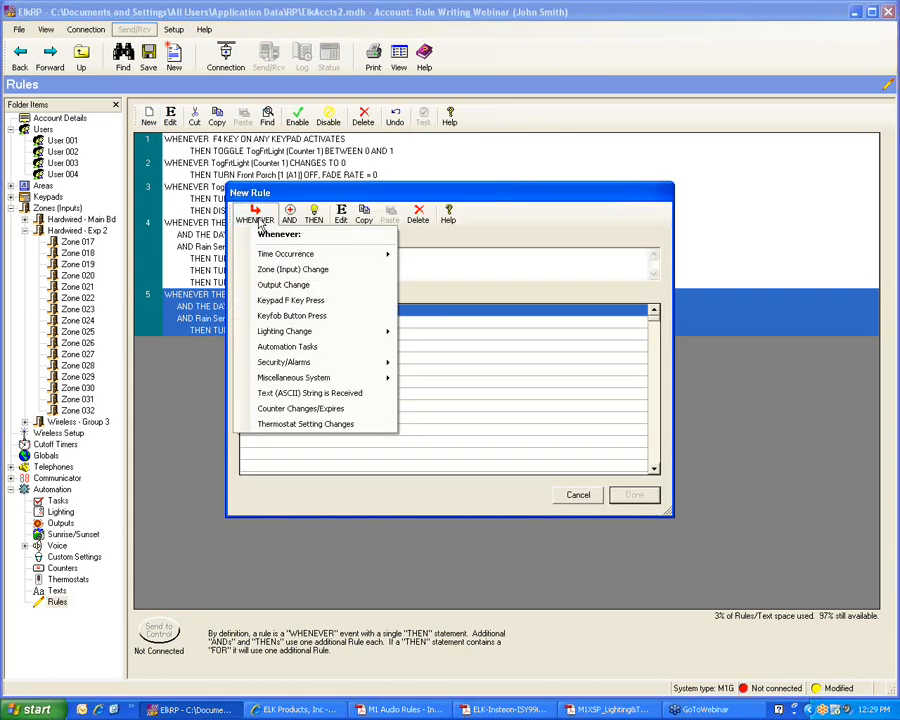
left_click(281, 287)
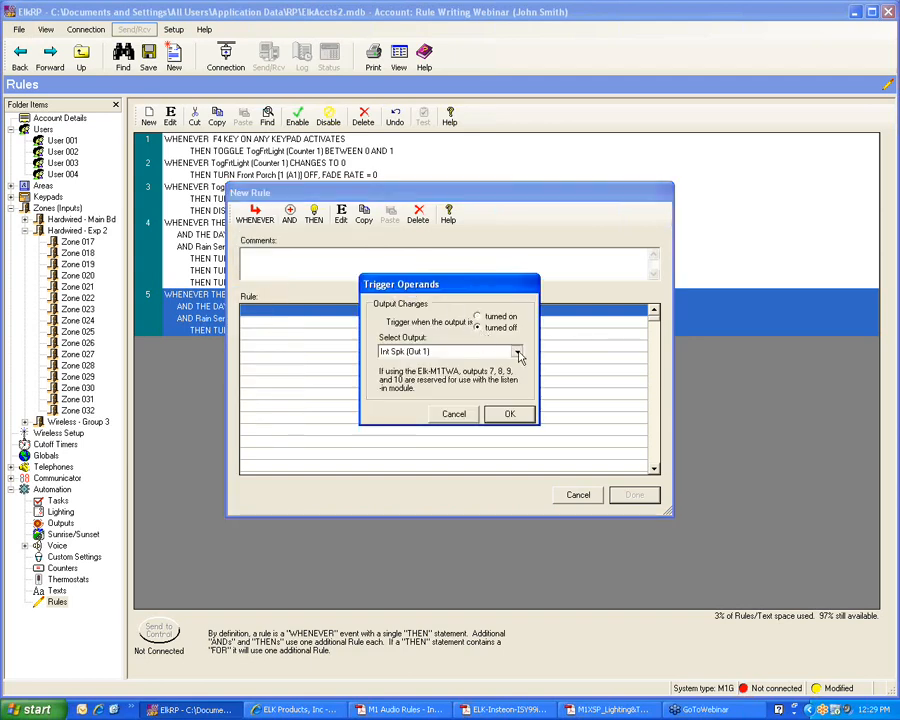
left_click(516, 351)
left_click_drag(518, 372, 519, 383)
scroll(519, 383, "down", 5)
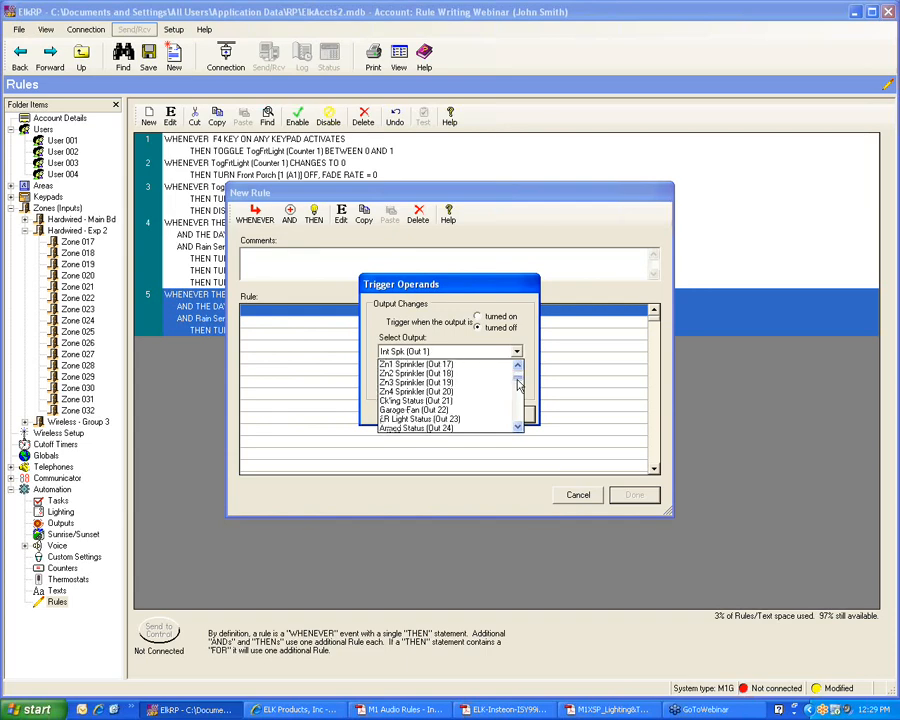
left_click(415, 364)
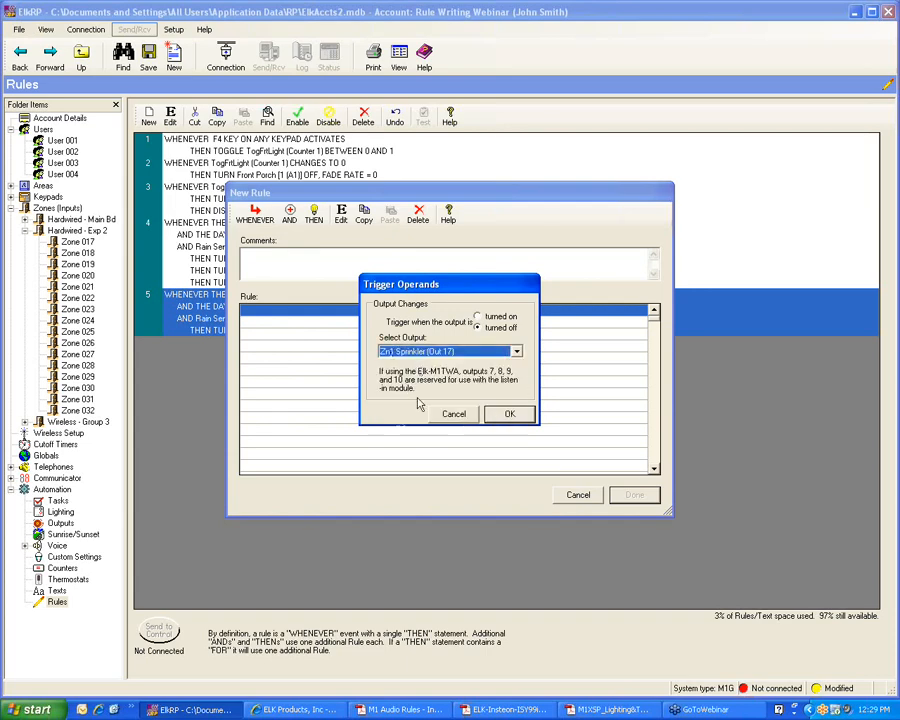
left_click(510, 416)
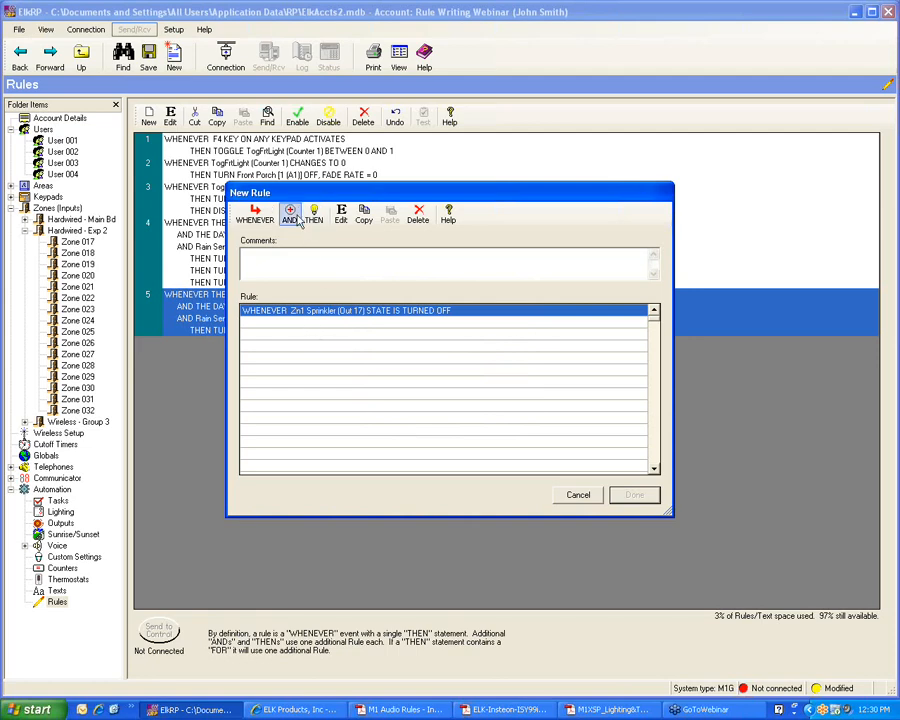
Step: Add a THEN command to the Zn1-off rule that turns on the Zn2 Sprinkler (Out 18) output
left_click(313, 217)
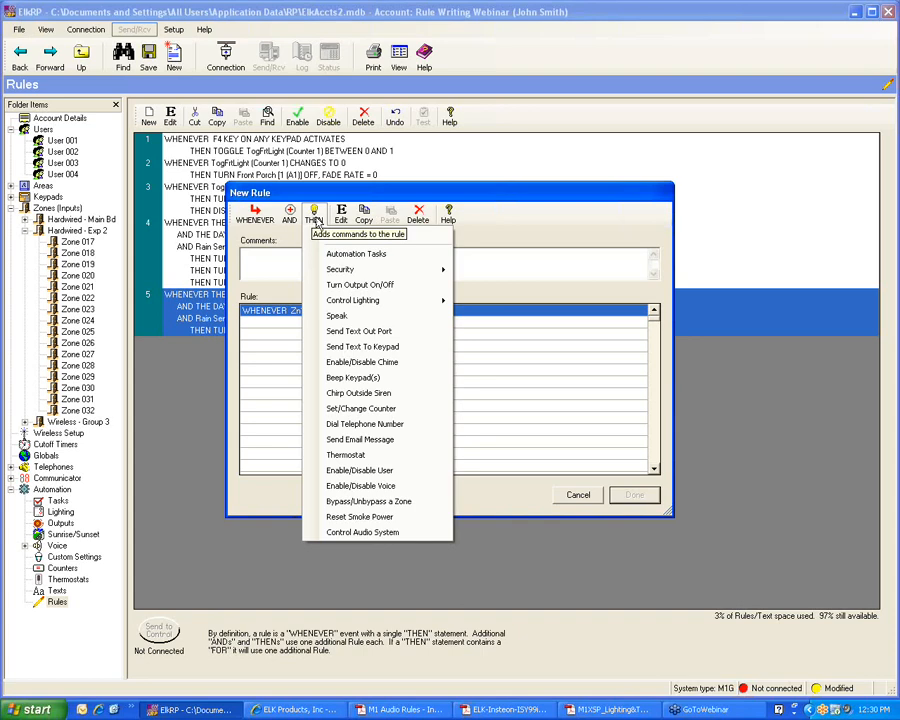
left_click(355, 284)
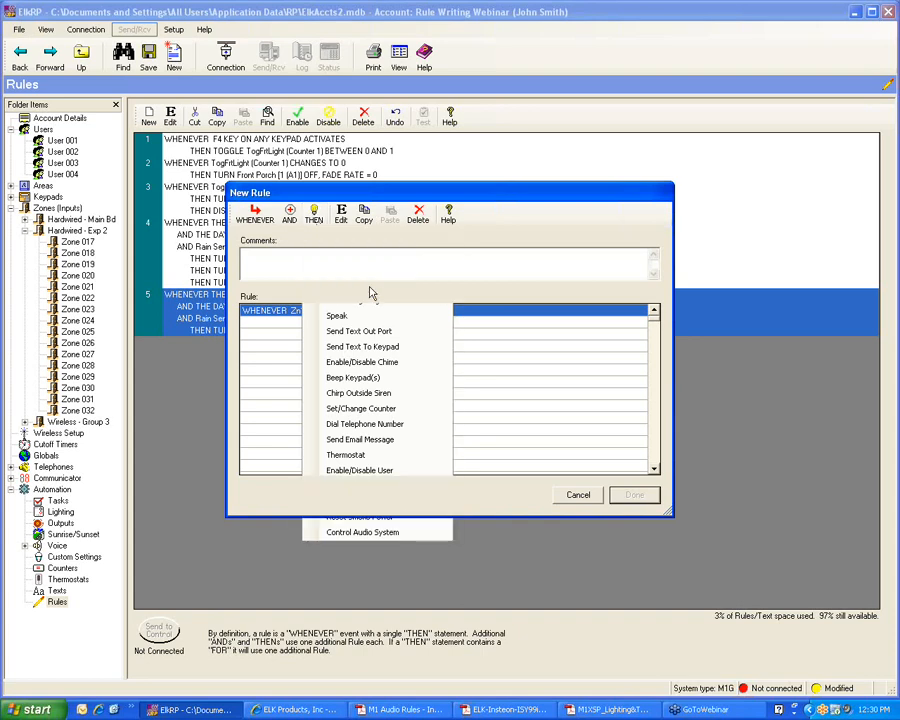
left_click(516, 287)
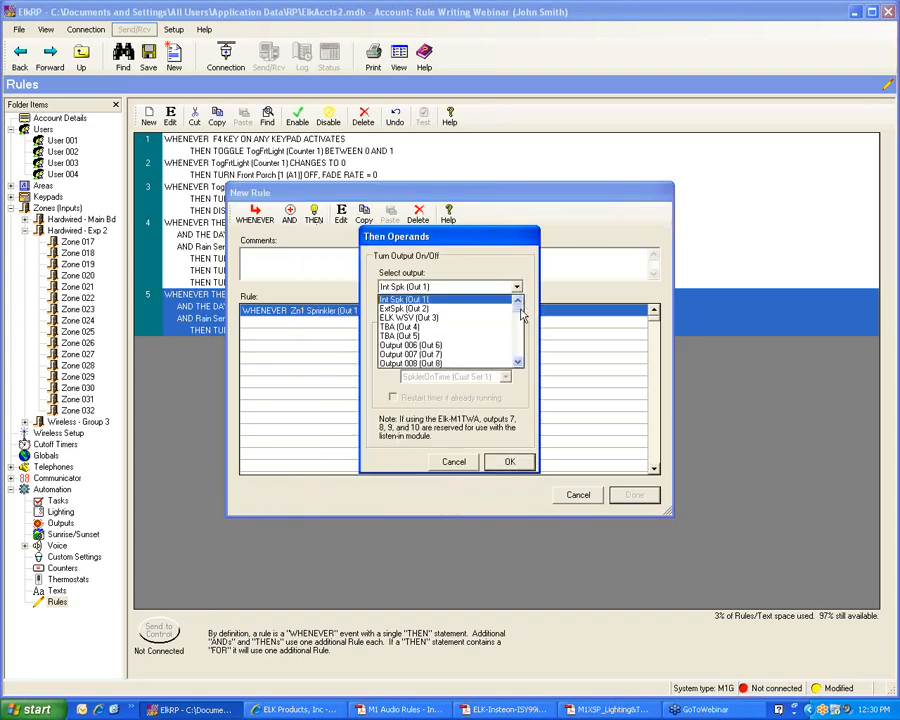
left_click_drag(520, 316, 520, 320)
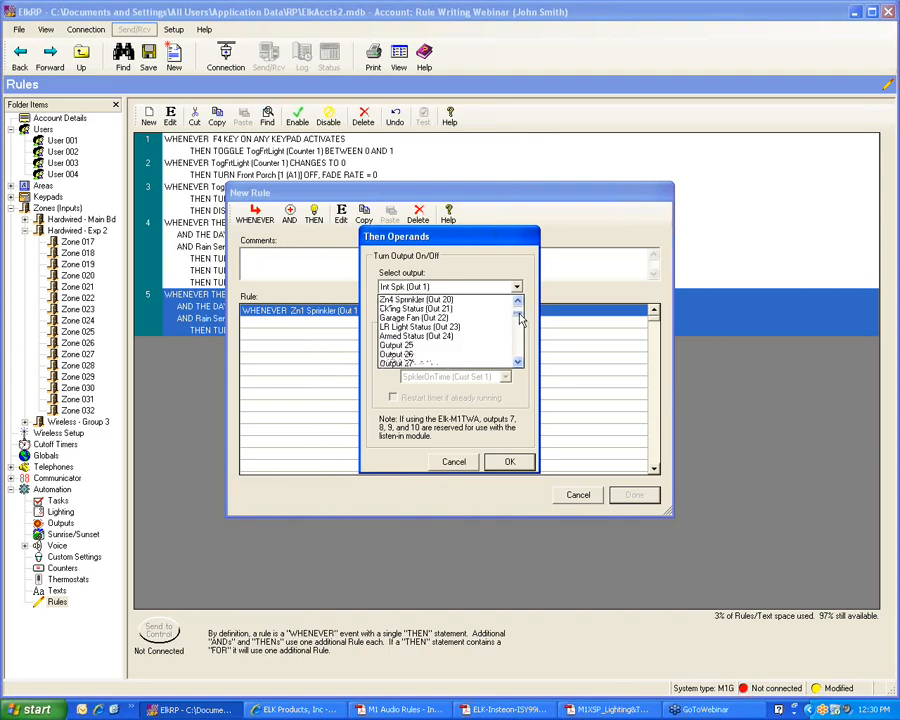
left_click(518, 302)
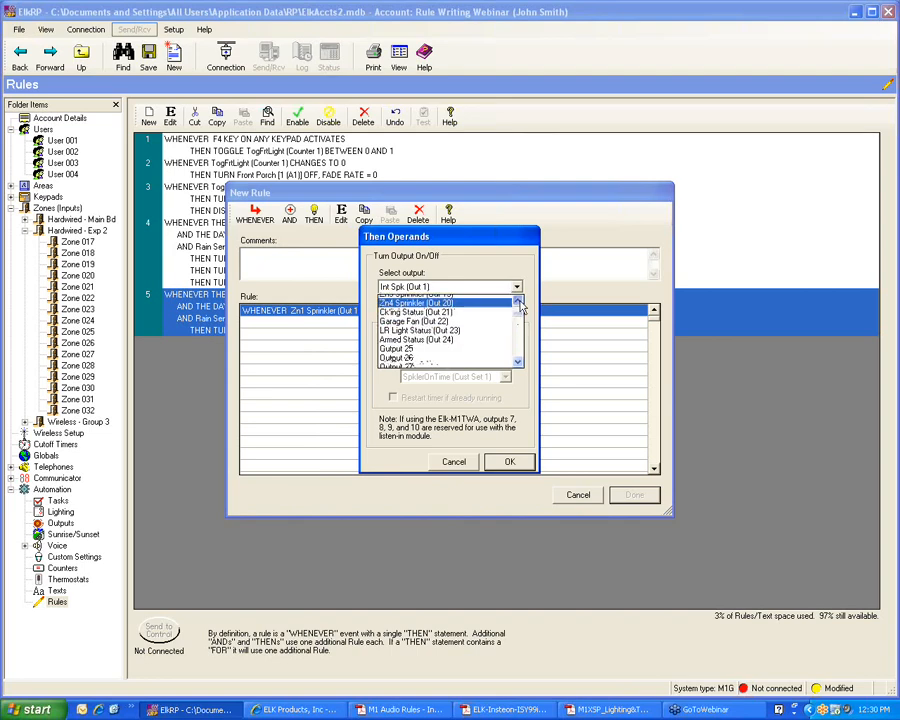
left_click(518, 302)
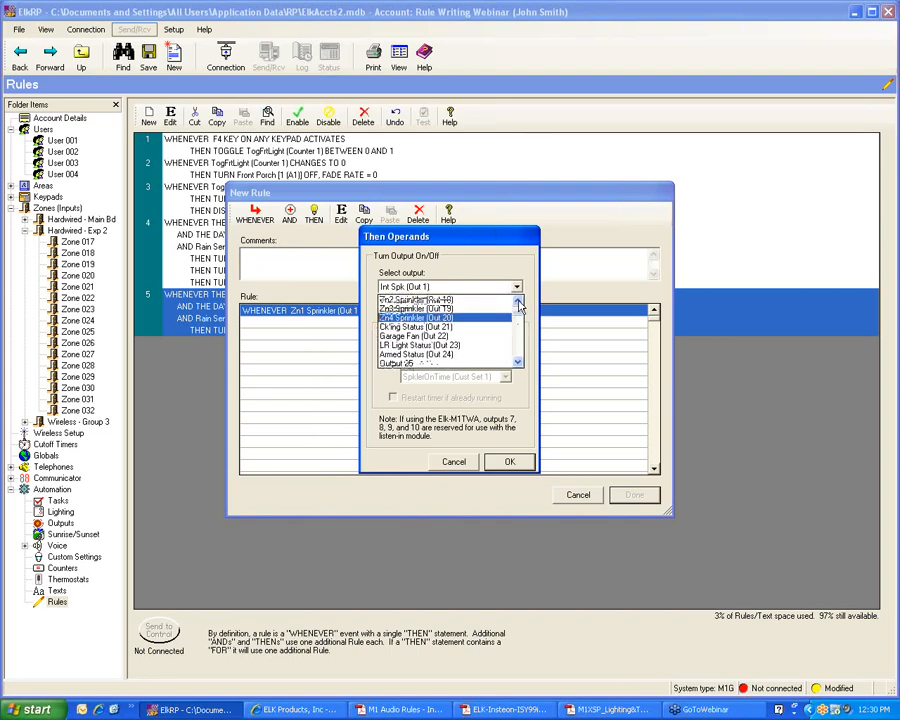
left_click(455, 300)
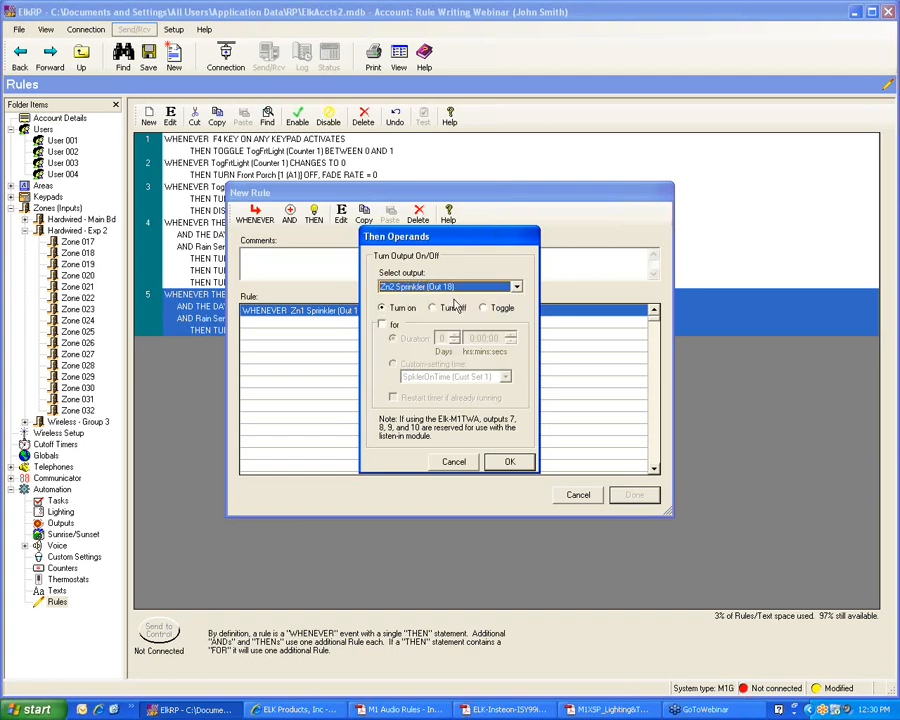
Step: Limit the Zn2 Sprinkler turn-on to a duration of 10 seconds and finish the rule
left_click(394, 328)
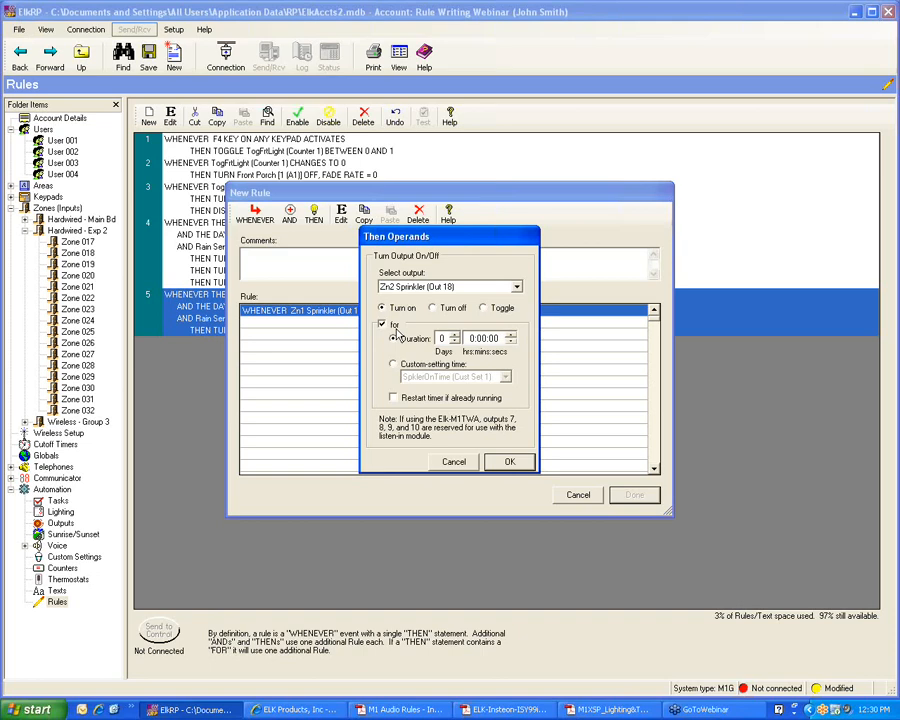
left_click(493, 339)
left_click(512, 335)
left_click(512, 335)
left_click(512, 335)
left_click(512, 335)
left_click(512, 335)
left_click(509, 461)
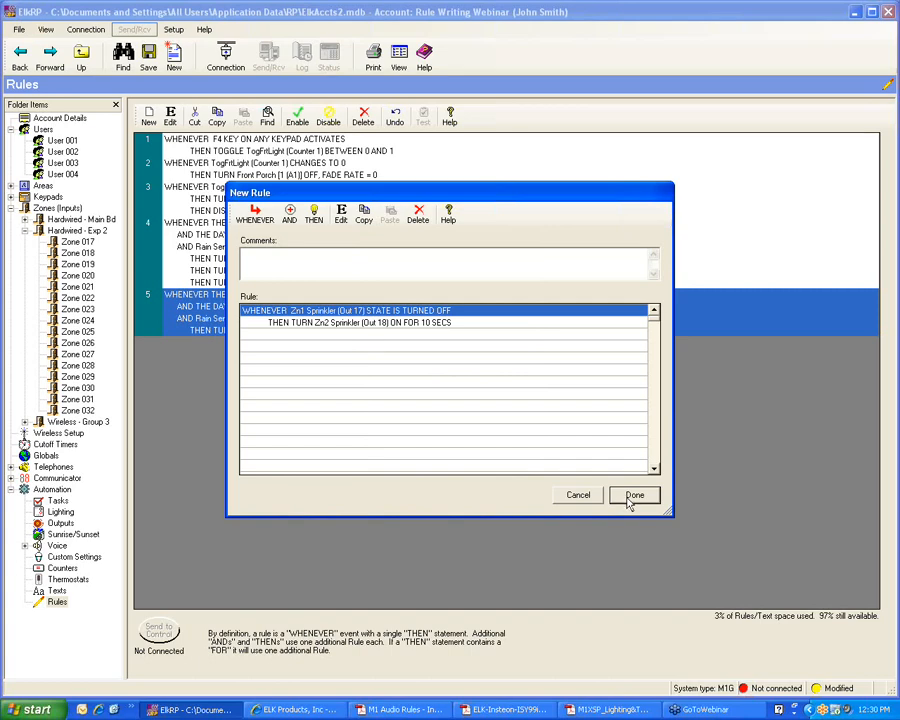
left_click(633, 497)
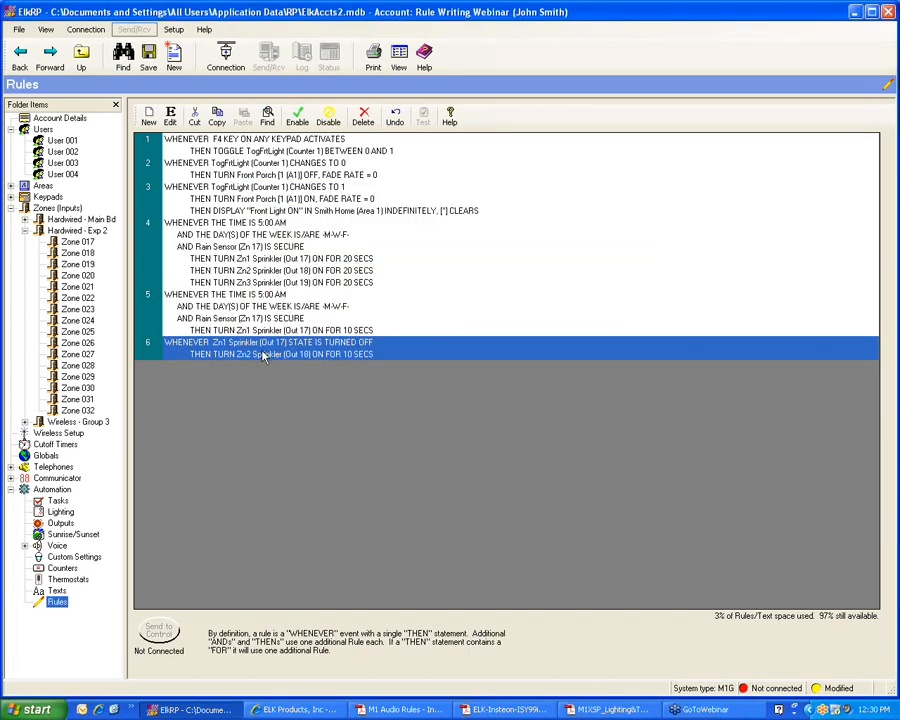
Step: Create another rule with a WHENEVER trigger for the Zn2 Sprinkler (Out 18) output being turned off
left_click(149, 119)
left_click(255, 214)
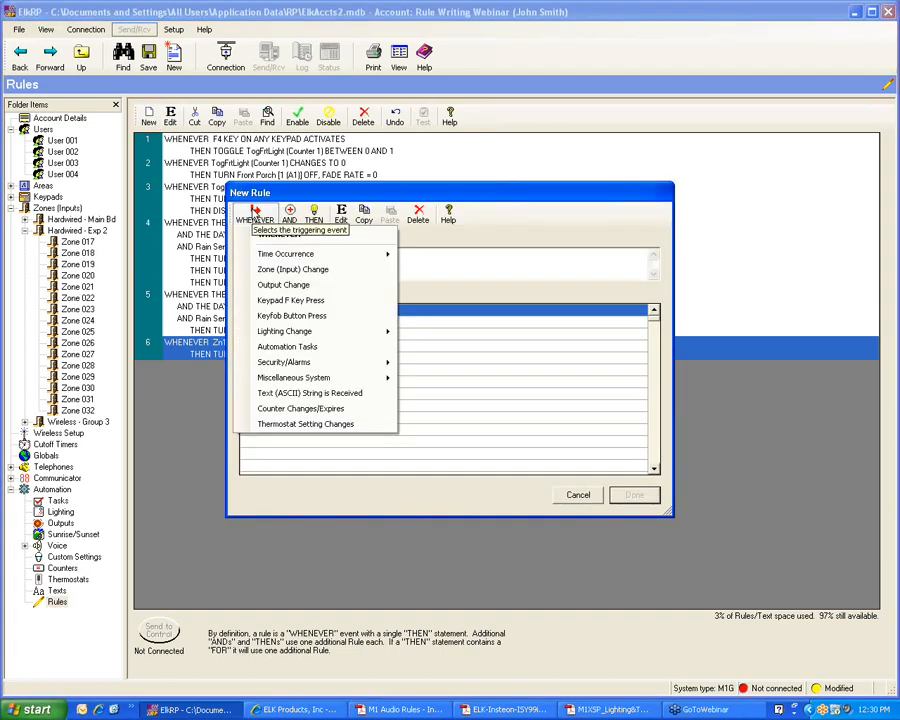
left_click(285, 287)
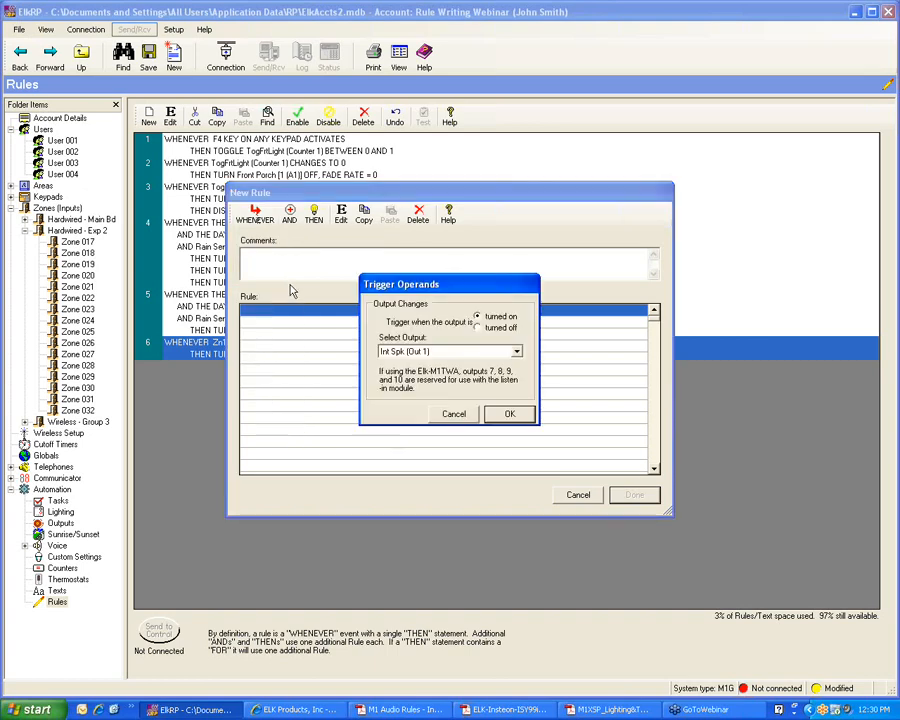
left_click(516, 351)
scroll(522, 383, "down", 2)
scroll(522, 383, "down", 2)
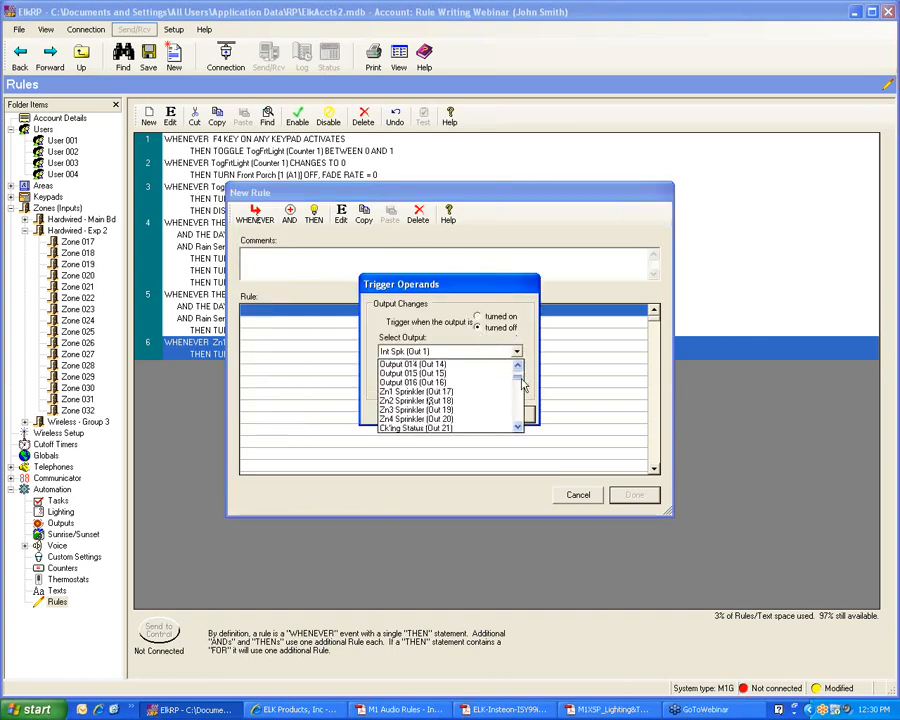
left_click(452, 404)
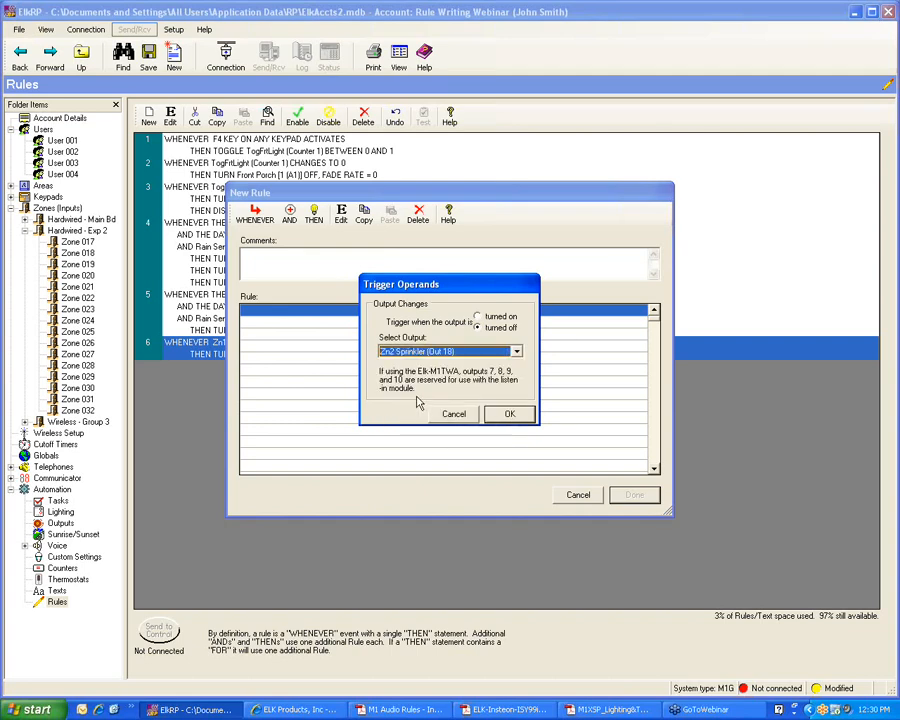
left_click(507, 413)
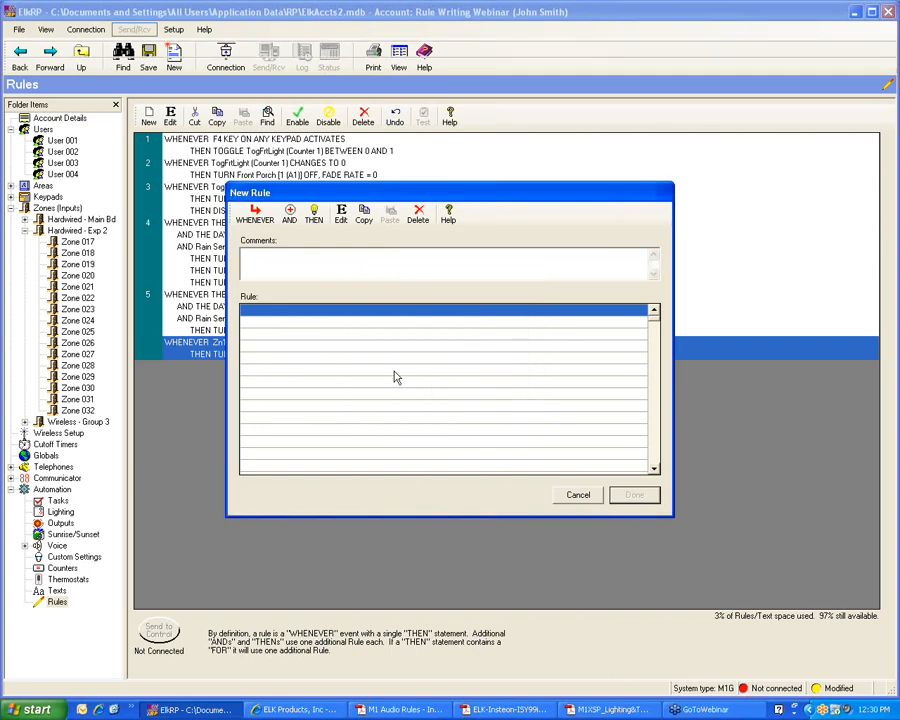
Step: Add a THEN command to the Zn2-off rule that turns on the Zn3 Sprinkler (Out 19) output
left_click(313, 215)
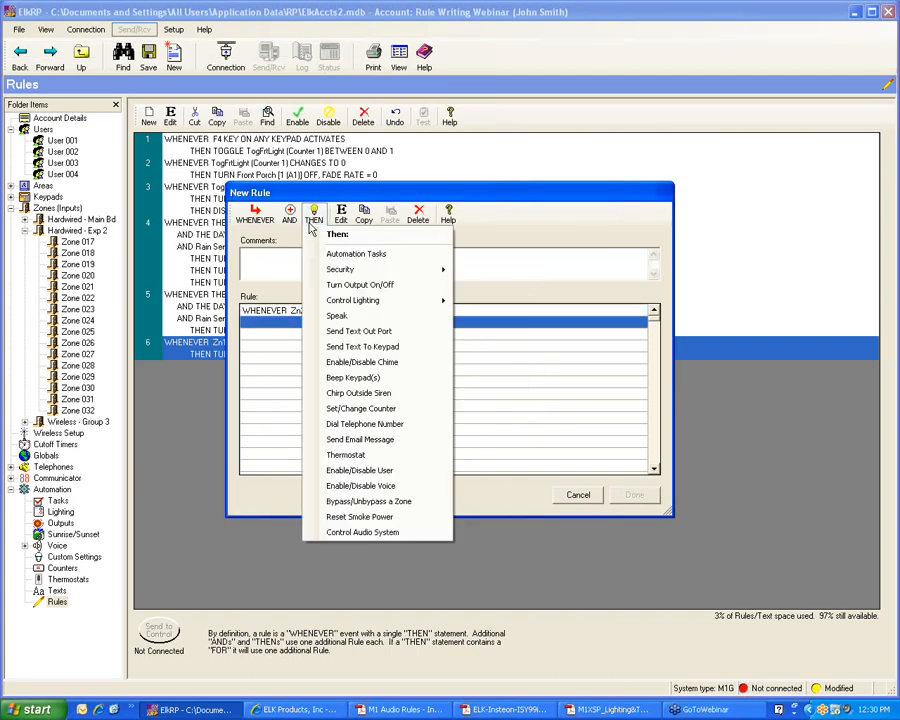
left_click(340, 285)
left_click(516, 289)
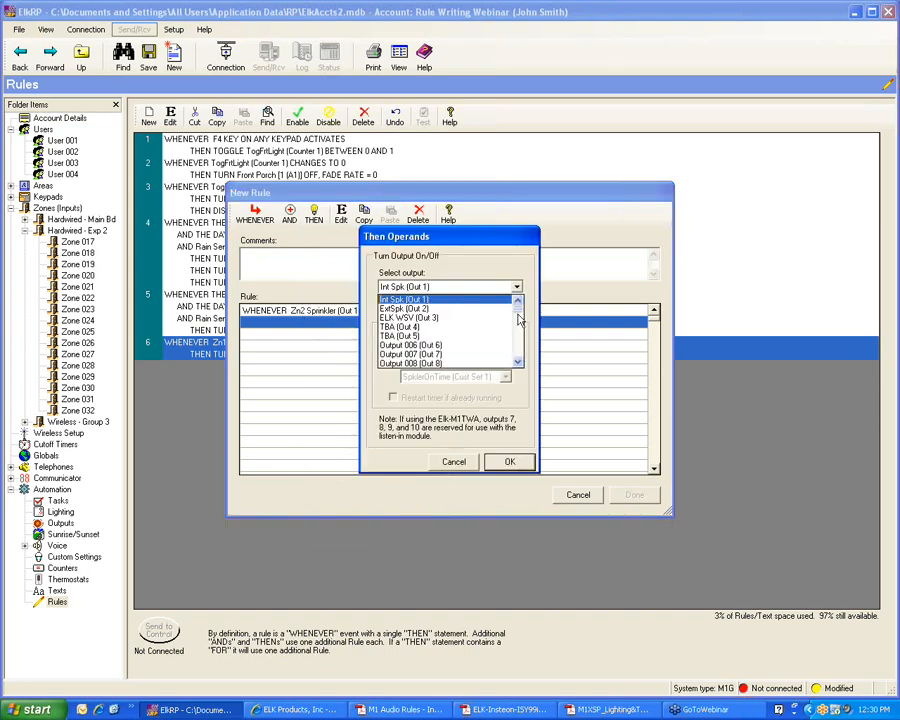
scroll(519, 318, "down", 8)
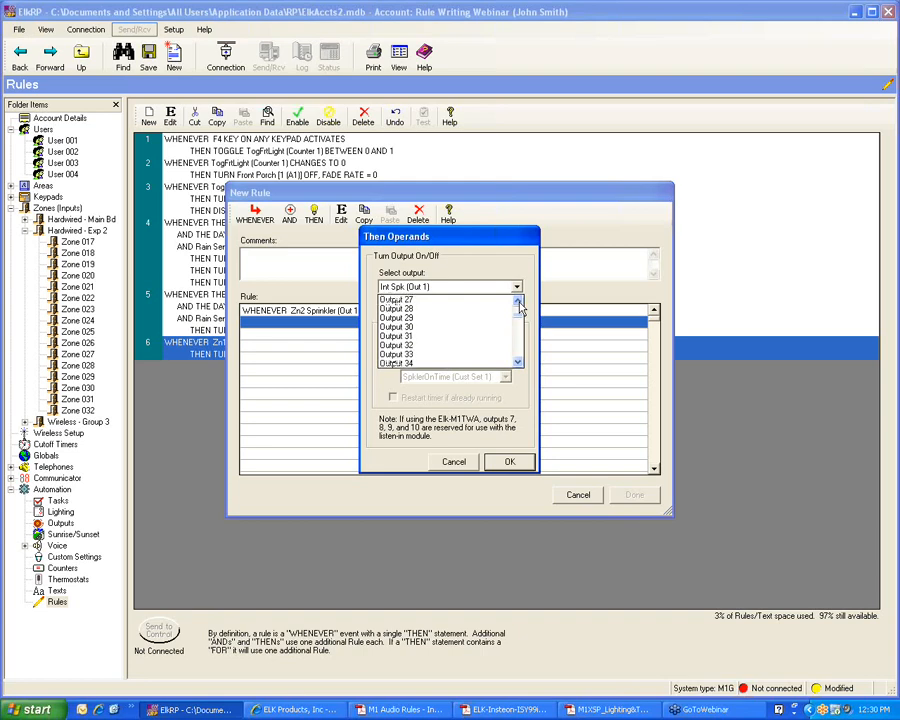
scroll(519, 309, "up", 4)
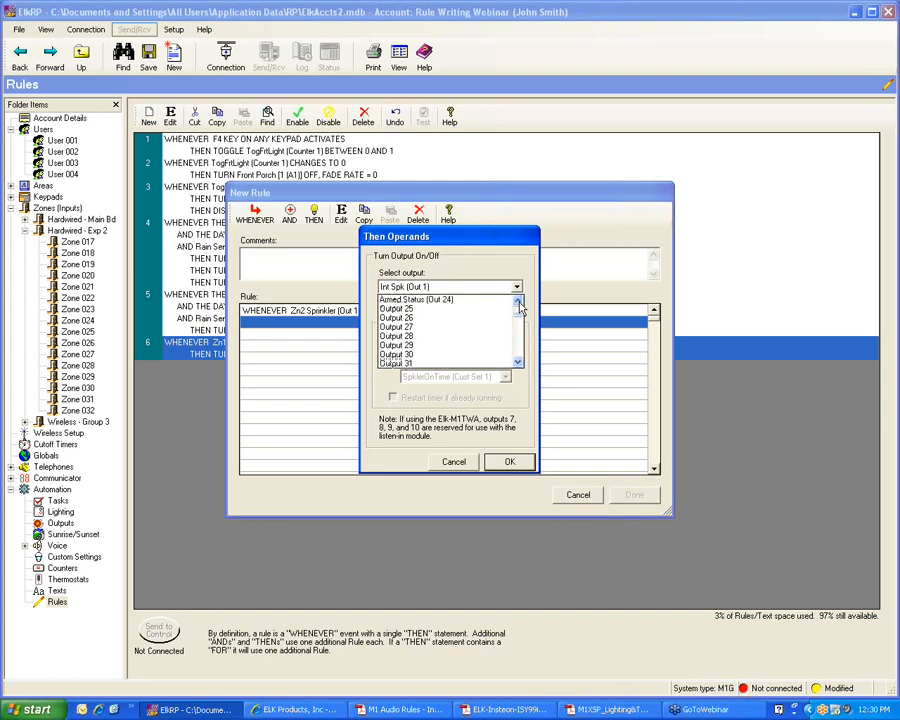
scroll(519, 303, "up", 2)
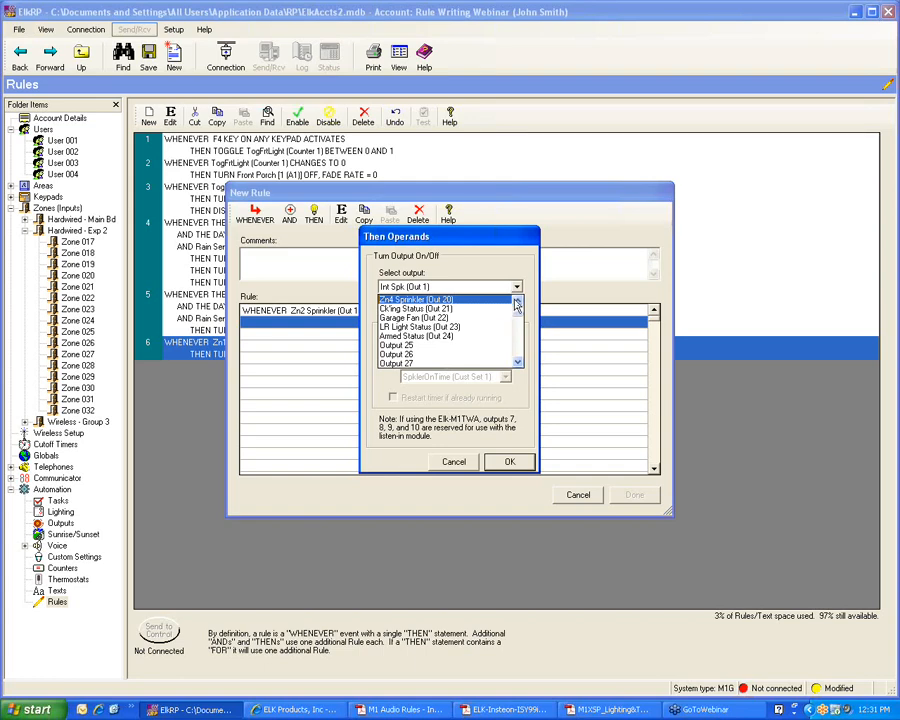
left_click(517, 303)
left_click(420, 300)
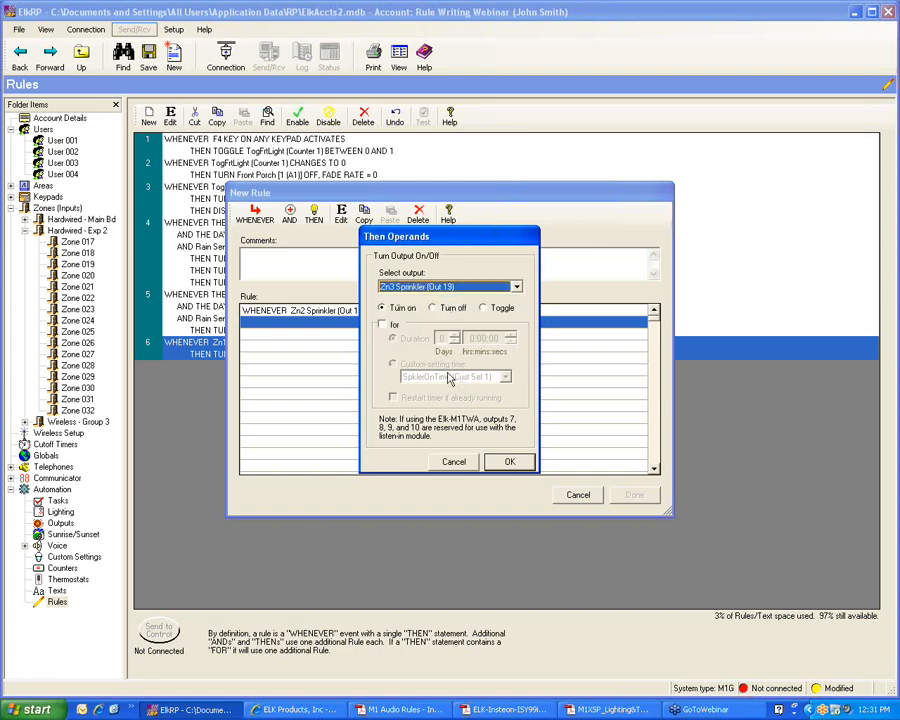
Step: Limit the Zn3 Sprinkler turn-on to a duration of 10 seconds and finish the rule
left_click(381, 326)
left_click(510, 337)
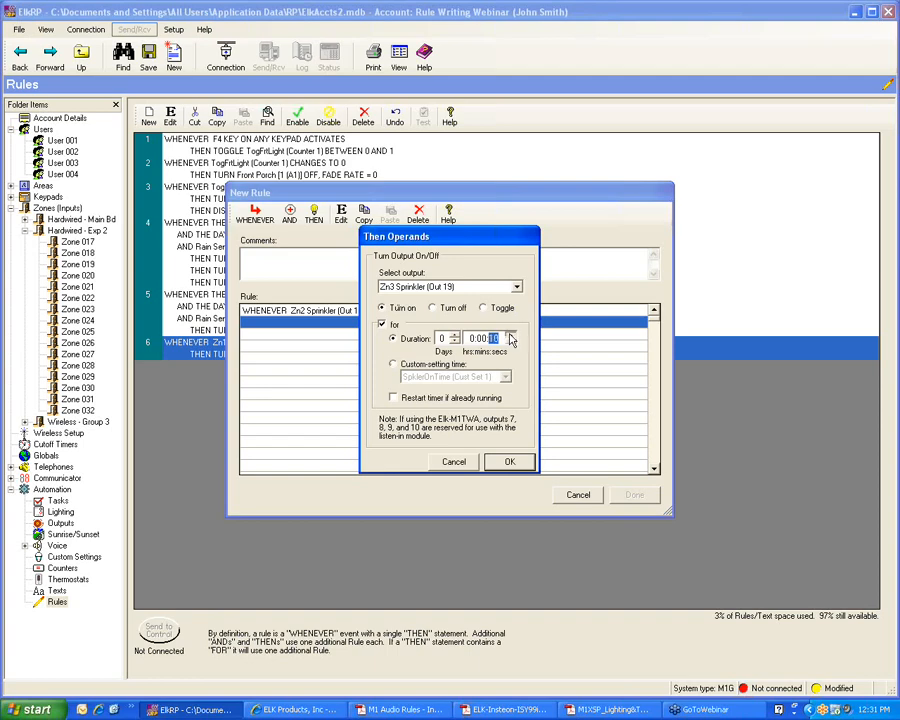
left_click(509, 461)
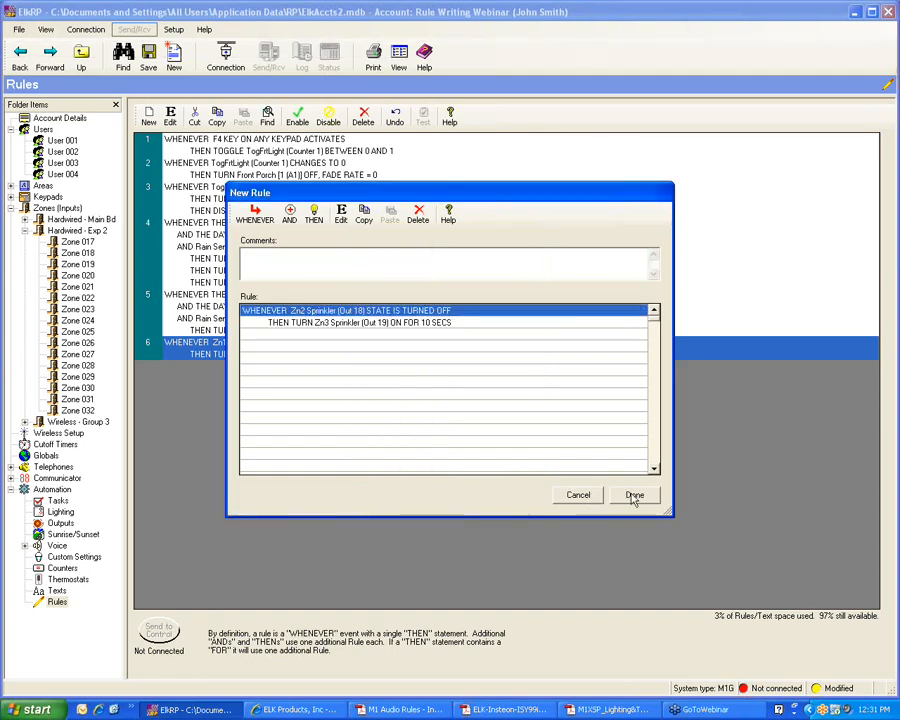
left_click(634, 495)
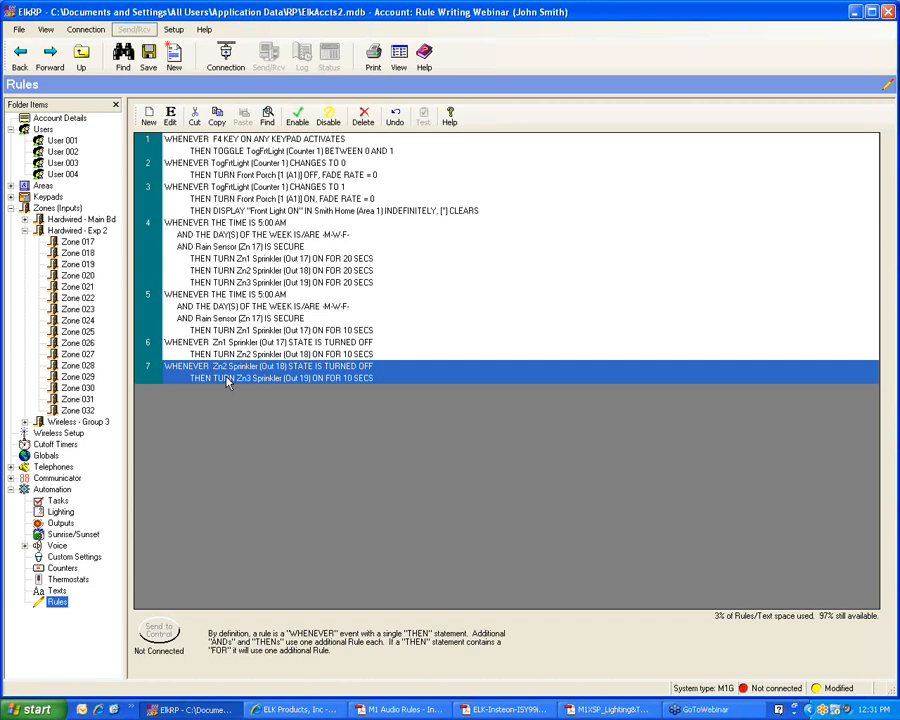
Step: Start a trial rule with a WHENEVER time-of-day trigger at 12:00 AM
left_click(151, 120)
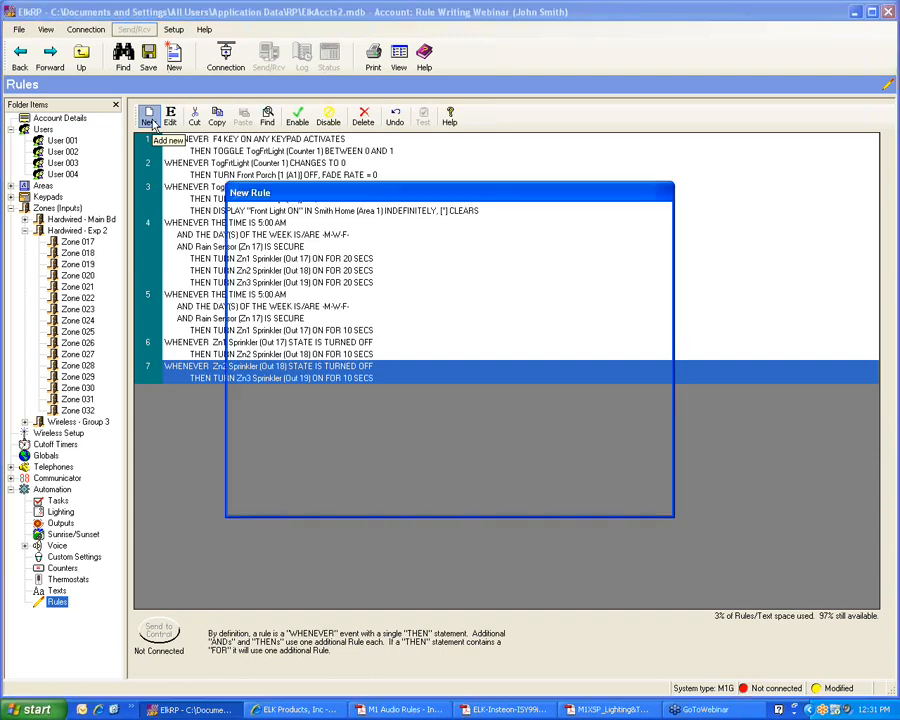
left_click(258, 215)
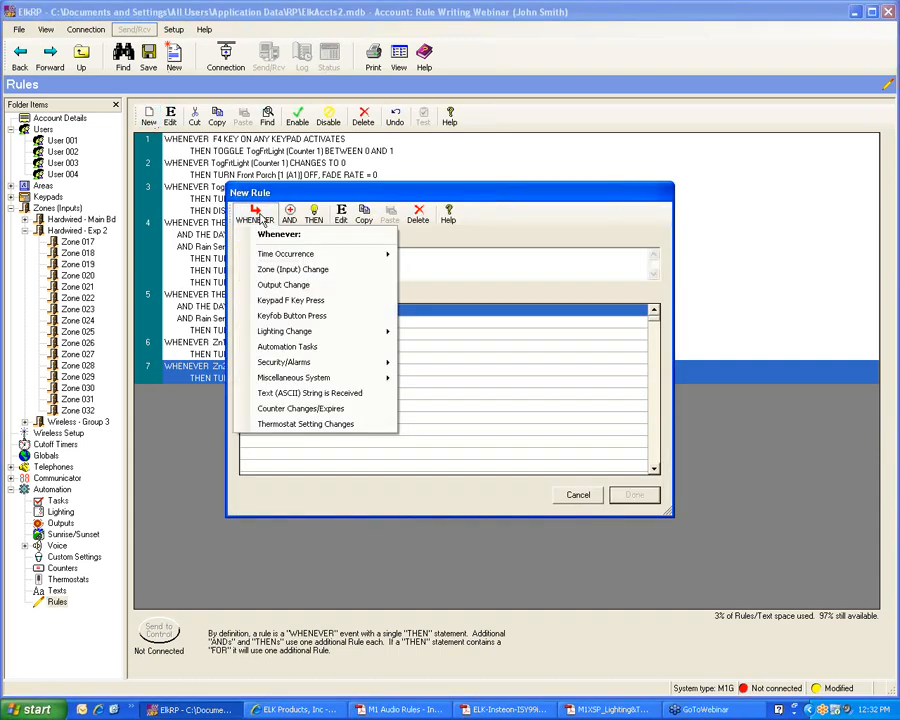
mouse_move(272, 258)
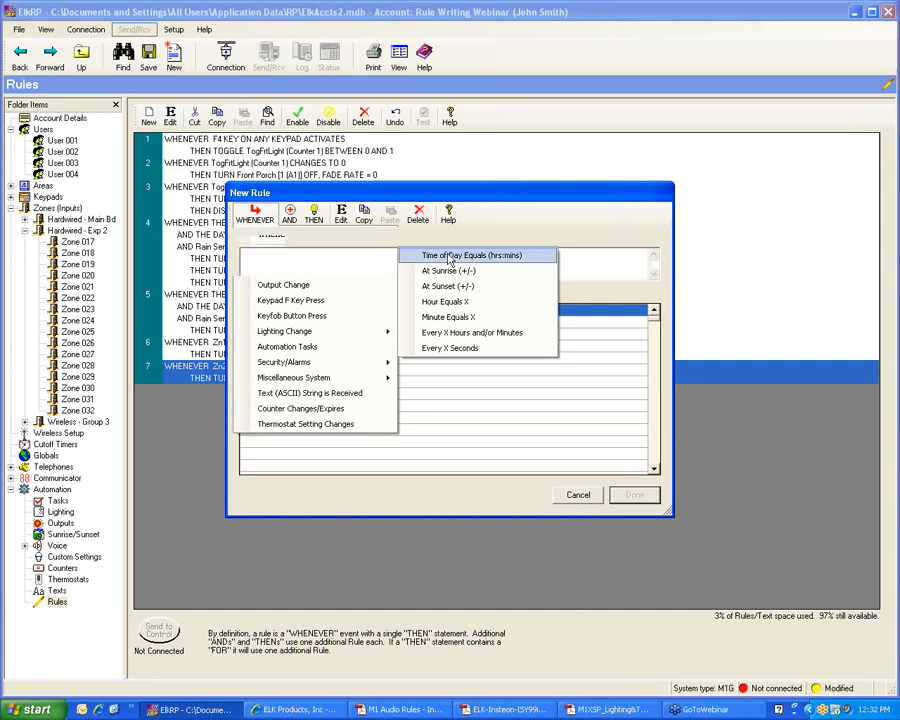
left_click(447, 256)
left_click(507, 410)
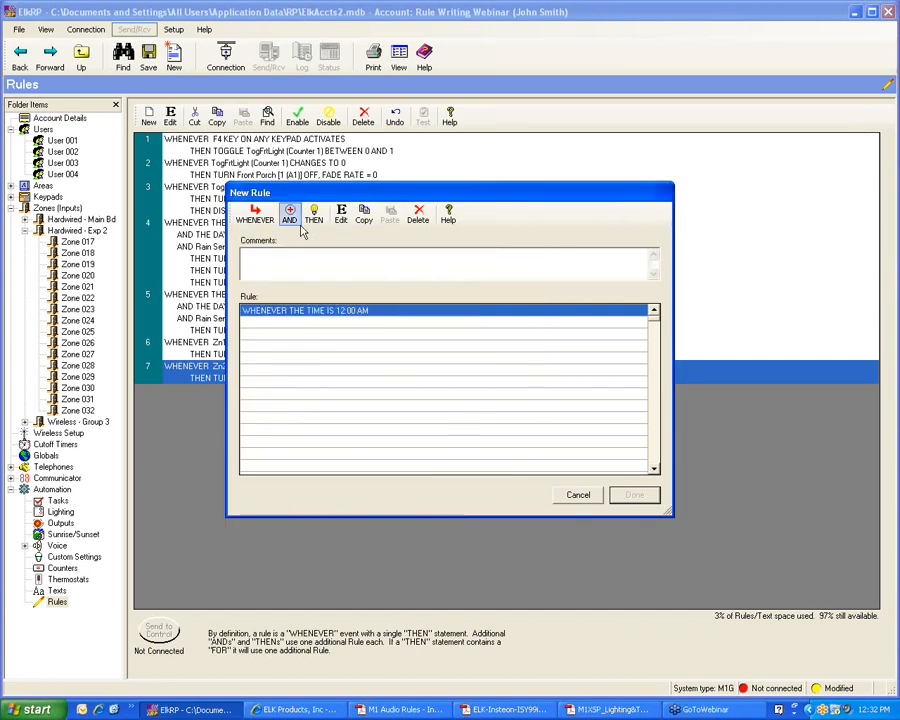
Step: Examine the options of the Every (n) Days time condition without adding it to the rule
left_click(290, 215)
mouse_move(319, 274)
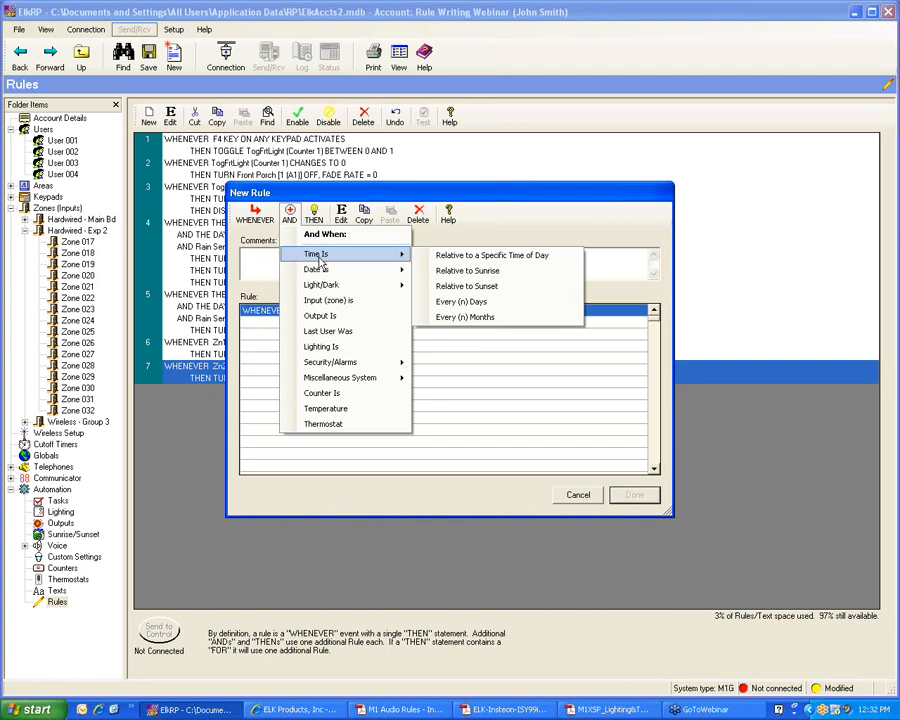
left_click(476, 303)
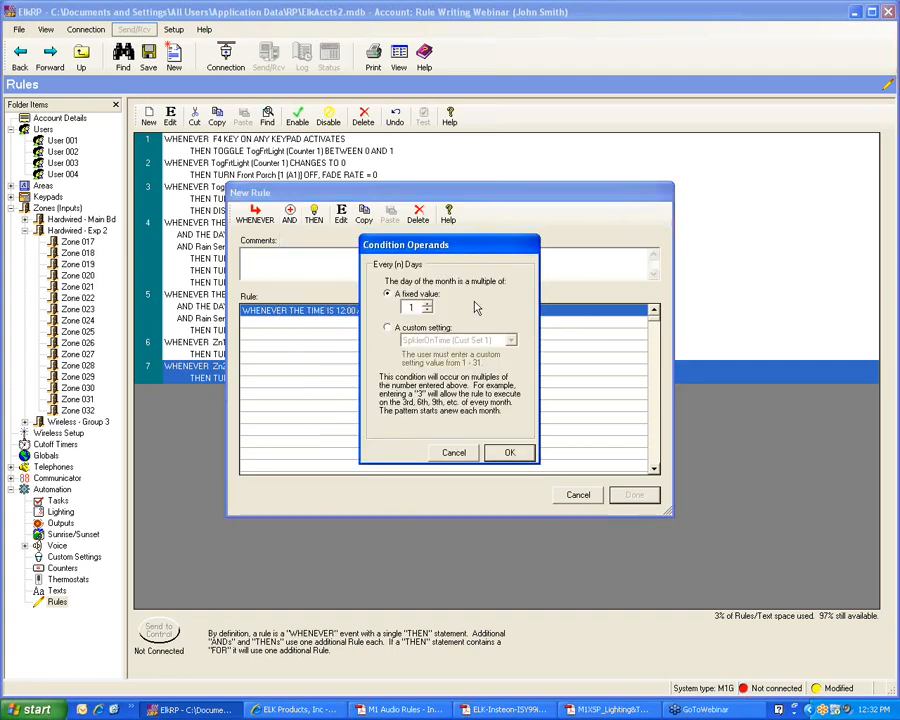
left_click(453, 453)
Step: Examine the options of the Every (n) Months time condition, and discard the trial rule
left_click(289, 214)
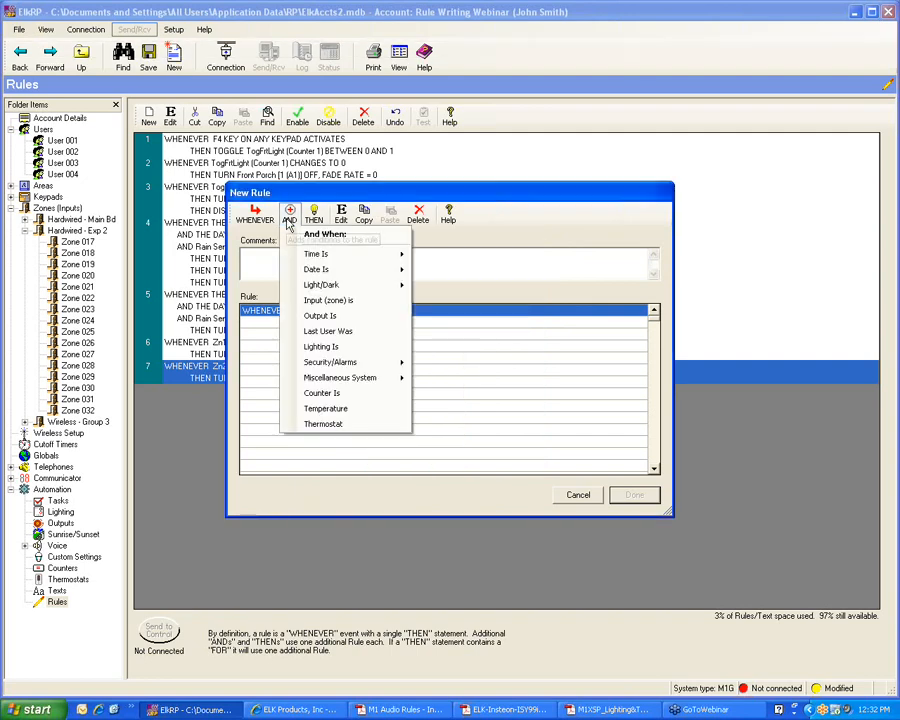
mouse_move(323, 274)
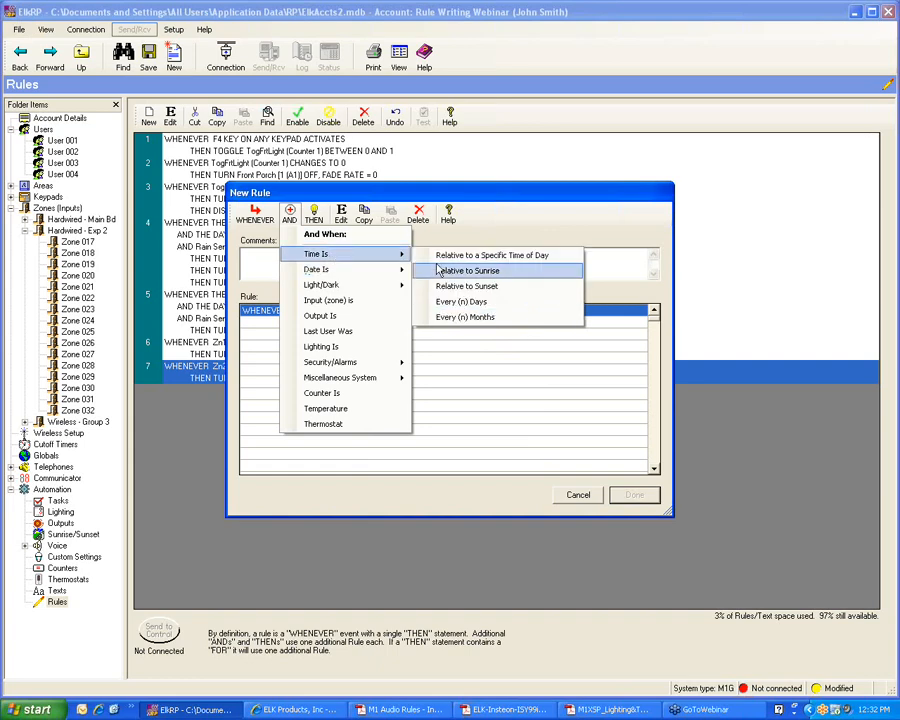
left_click(456, 318)
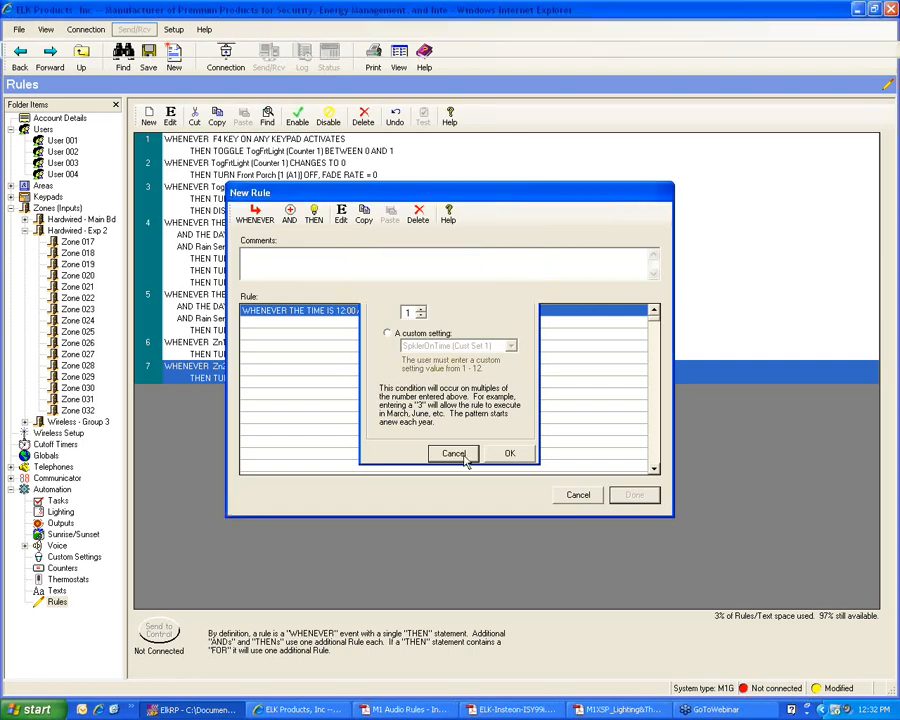
left_click(464, 457)
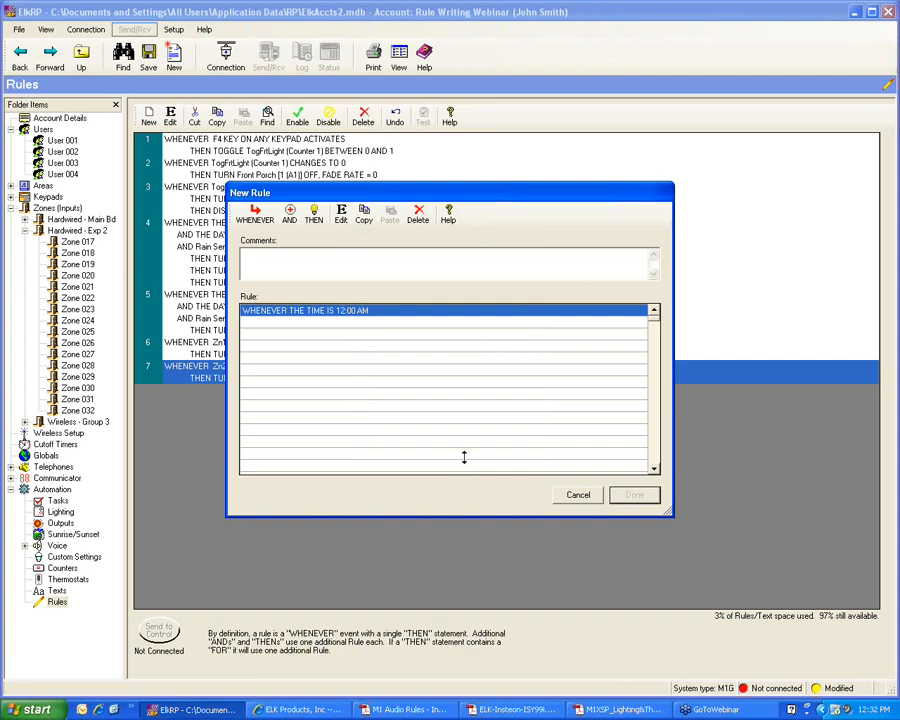
left_click(578, 495)
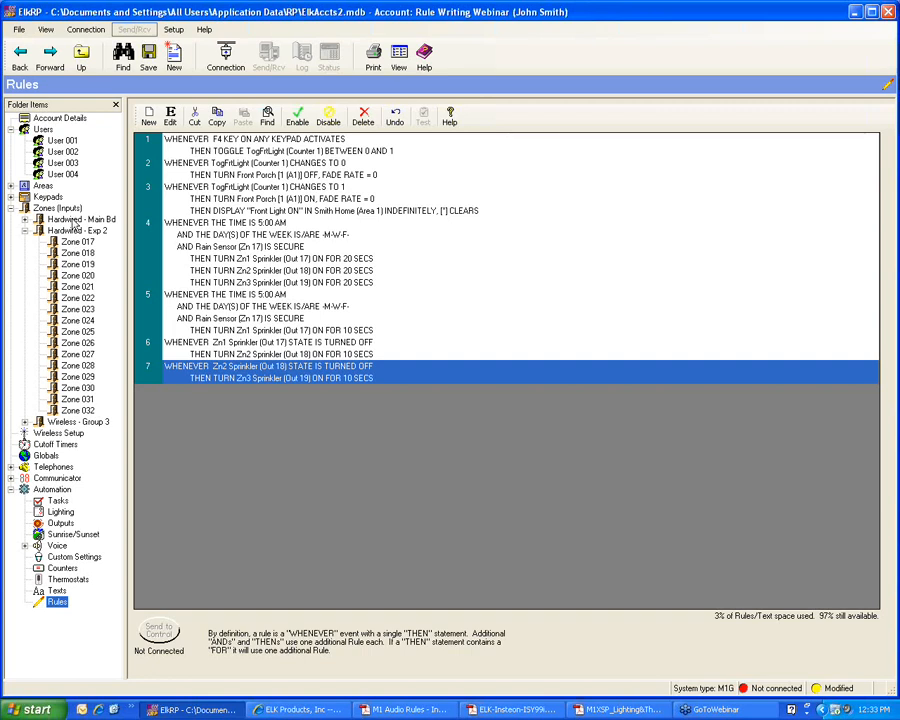
Step: Change the trigger time of rule 4, the three-zone sprinkler rule, to the custom setting SpklerOnTime (Cust Set 1)
left_click(185, 232)
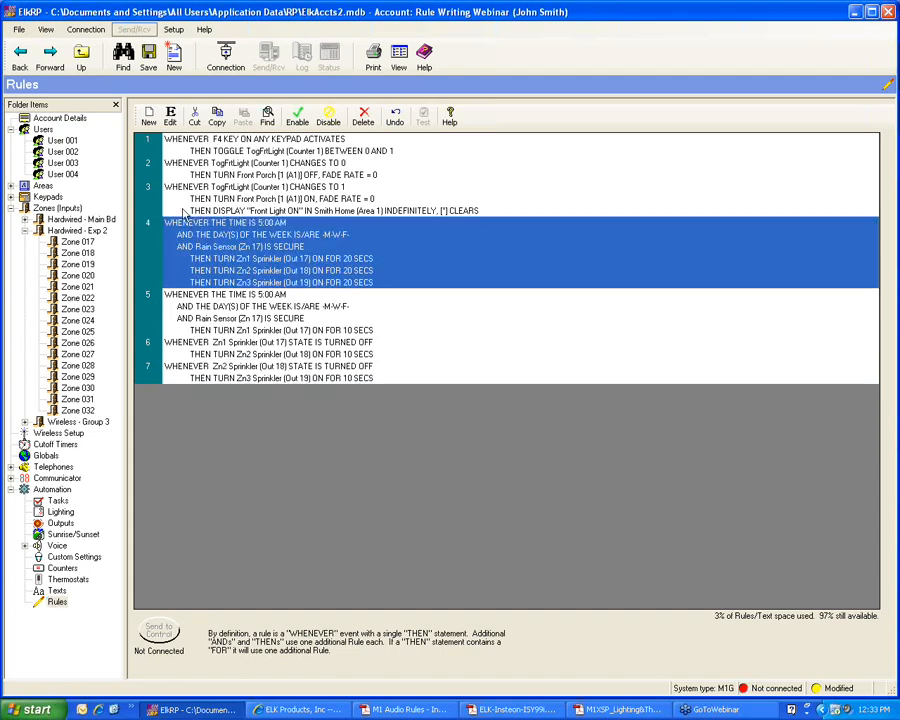
left_click(170, 115)
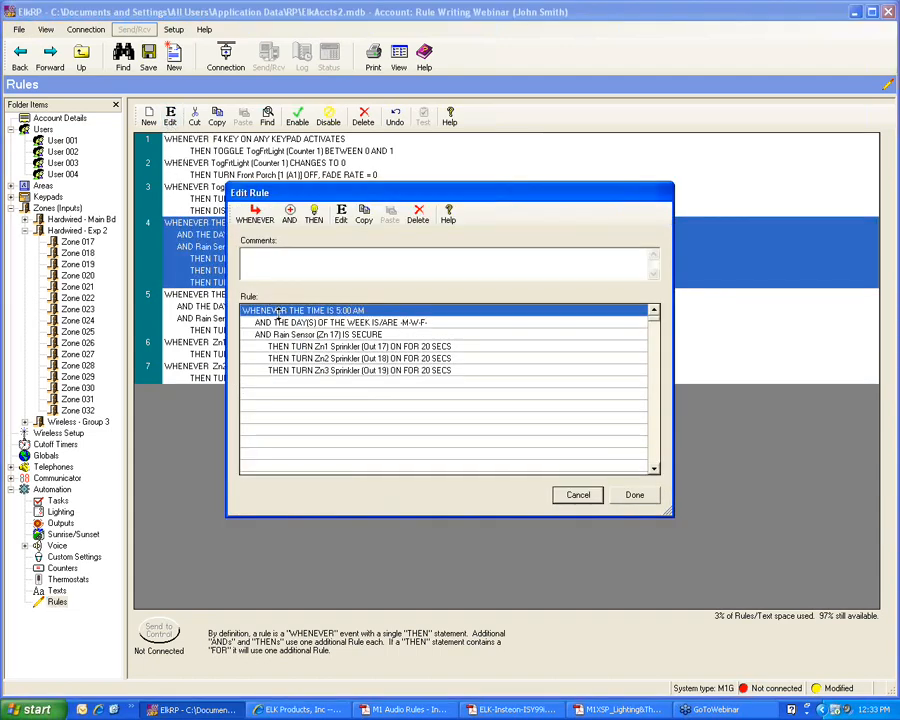
left_click(340, 216)
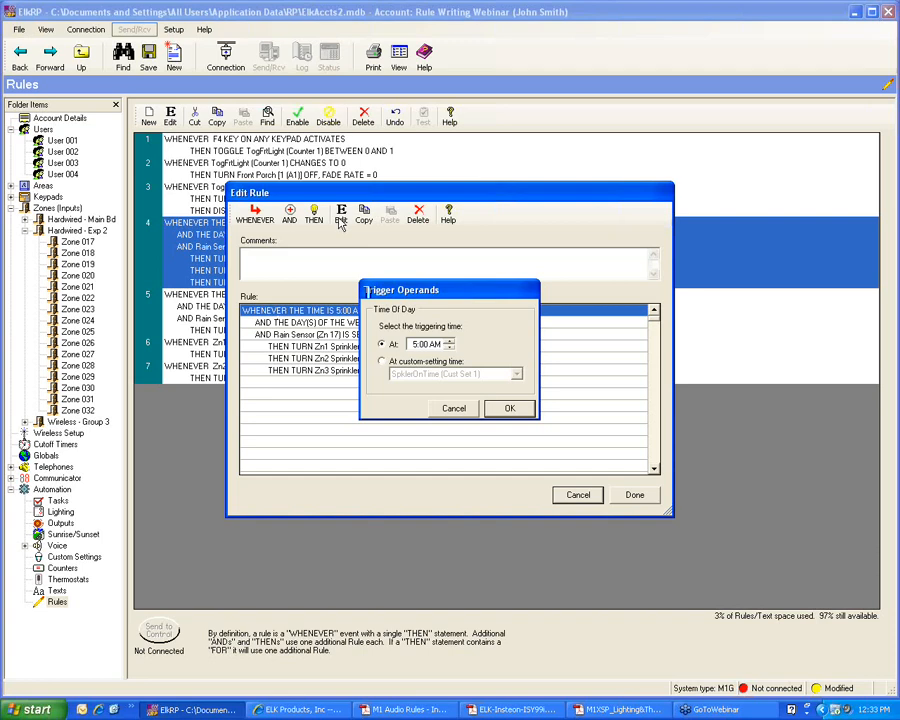
left_click(381, 362)
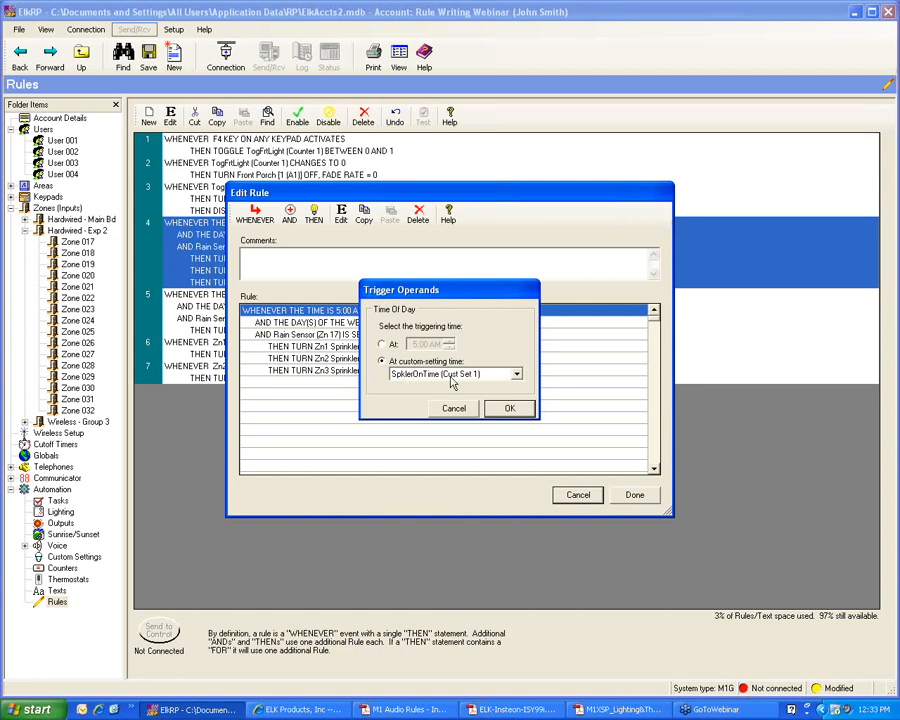
left_click(505, 410)
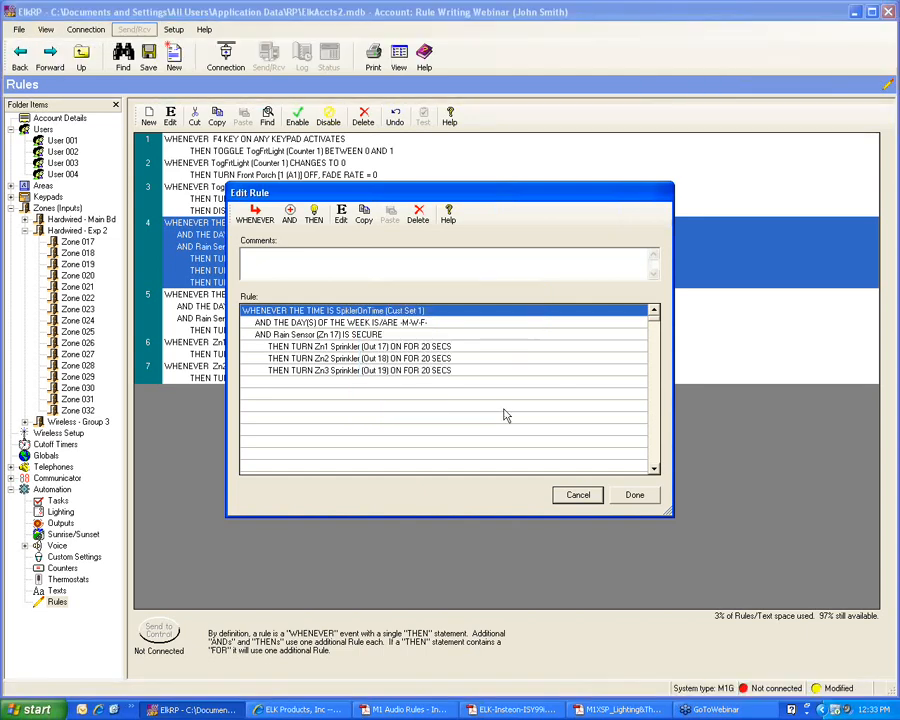
Step: Set rule 4's Zn1 Sprinkler turn-on duration to custom setting SpklerRnTime (Cust Set 2), finish the rule, and review the custom settings' values
left_click(311, 349)
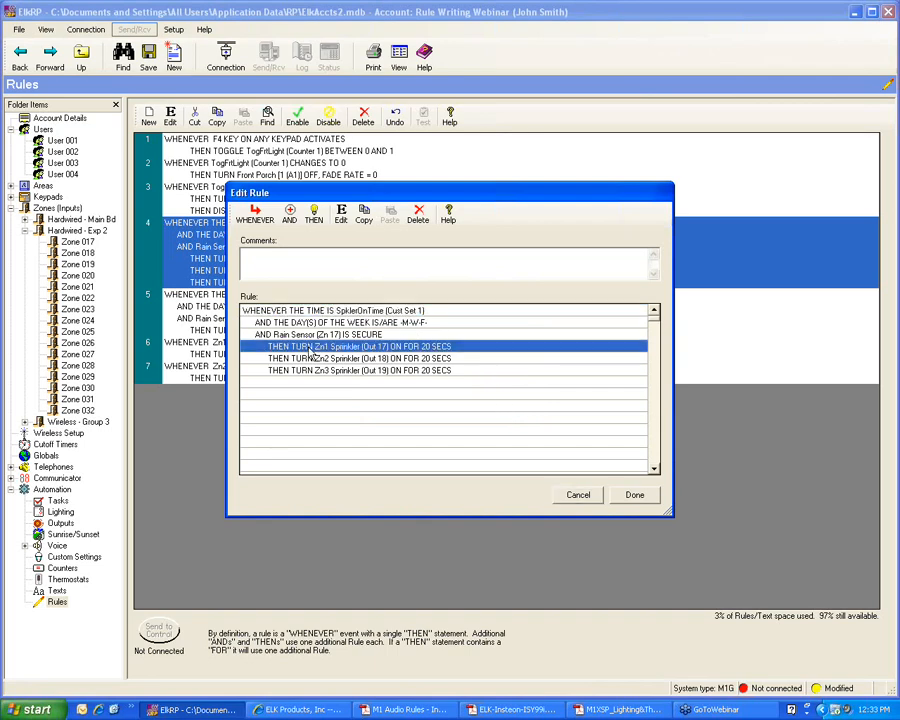
left_click(314, 218)
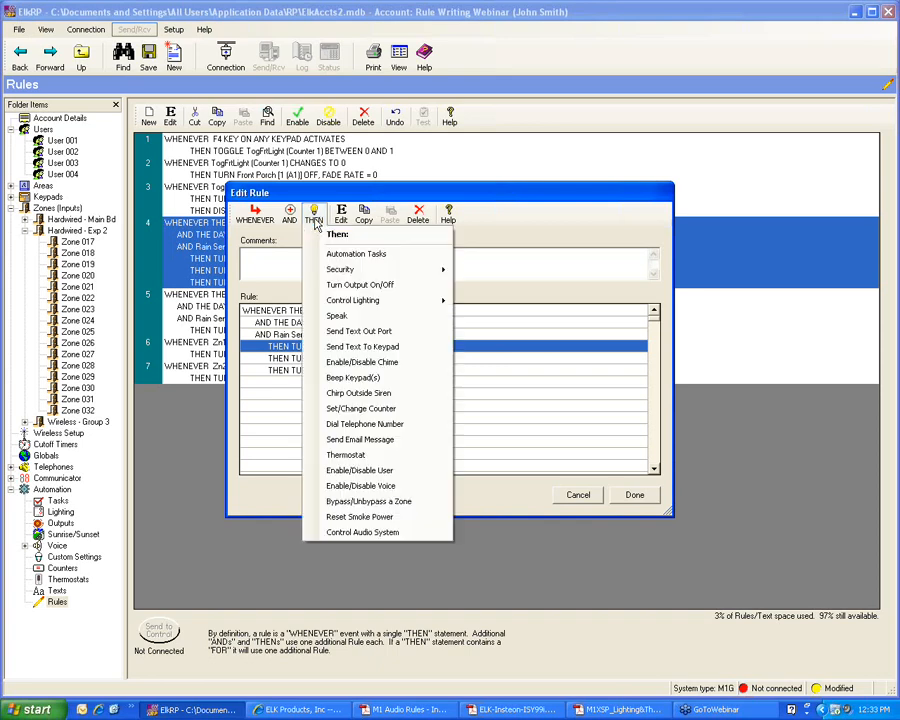
left_click(509, 265)
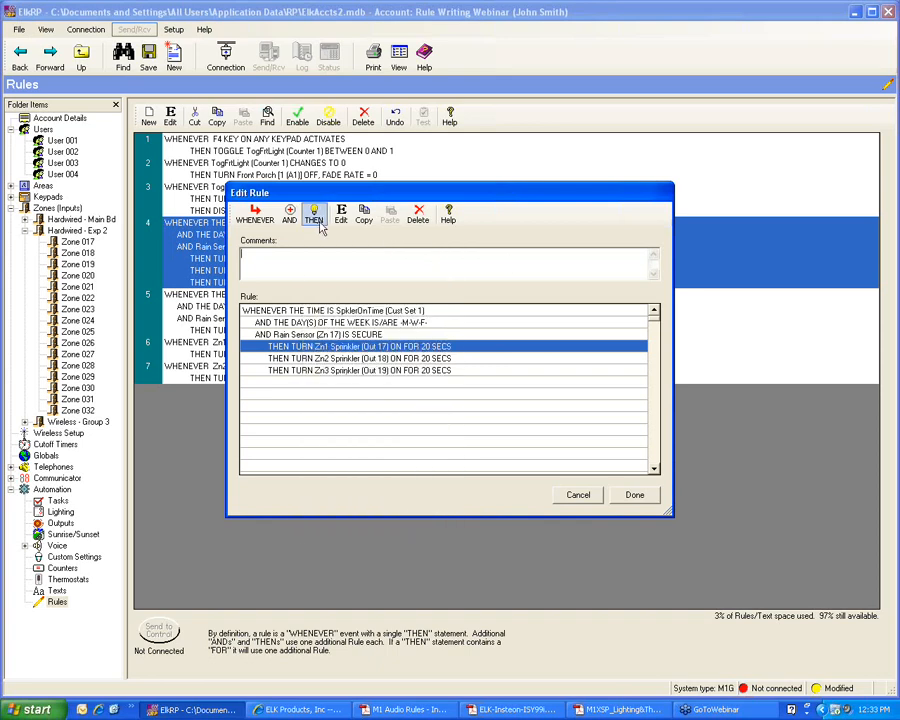
left_click(342, 218)
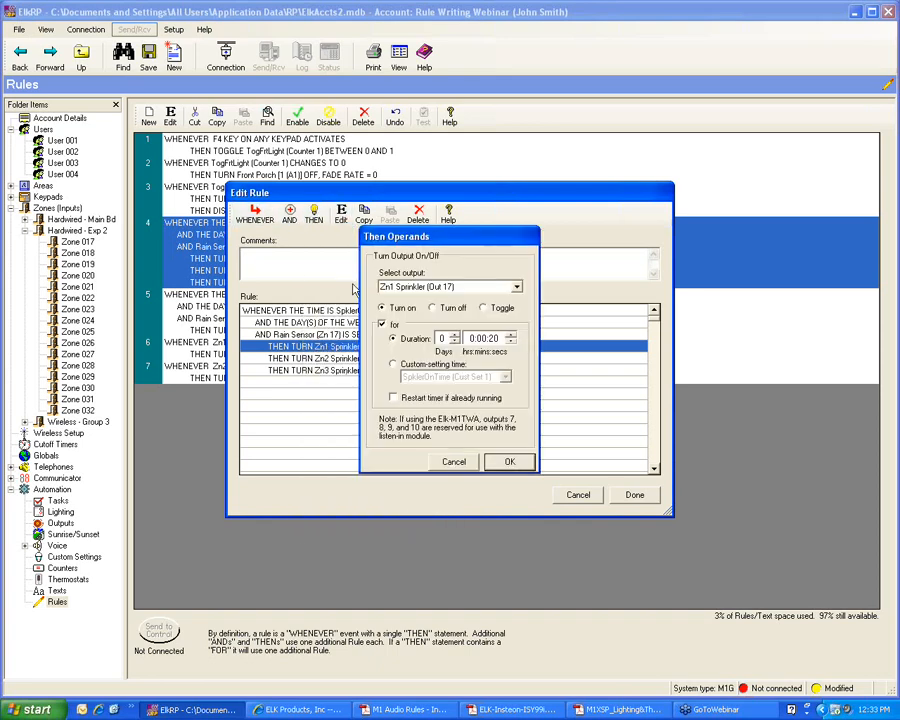
left_click(395, 364)
left_click(506, 377)
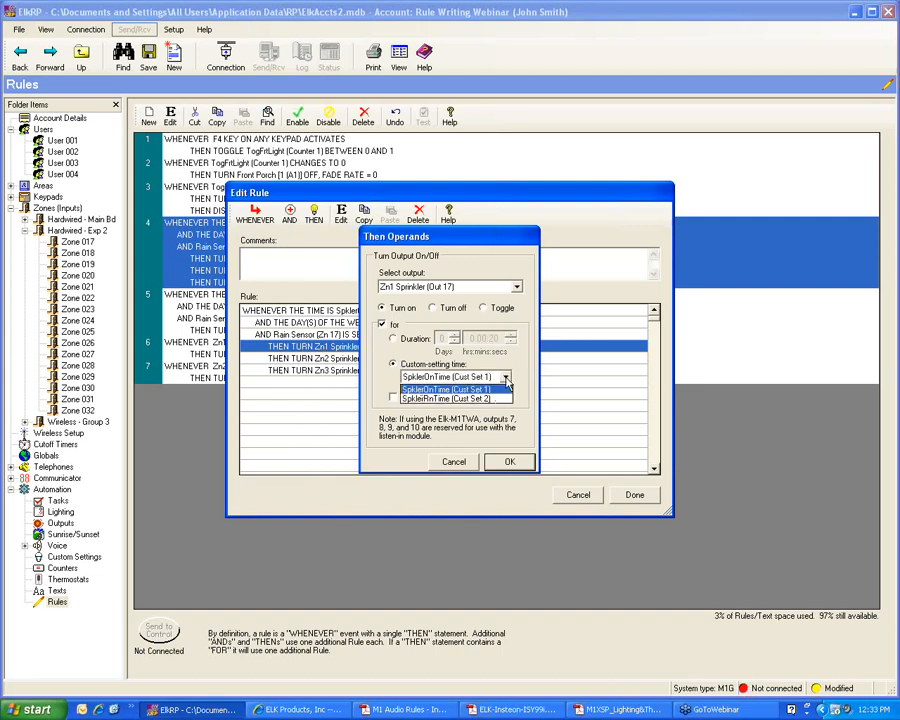
left_click(433, 400)
left_click(512, 462)
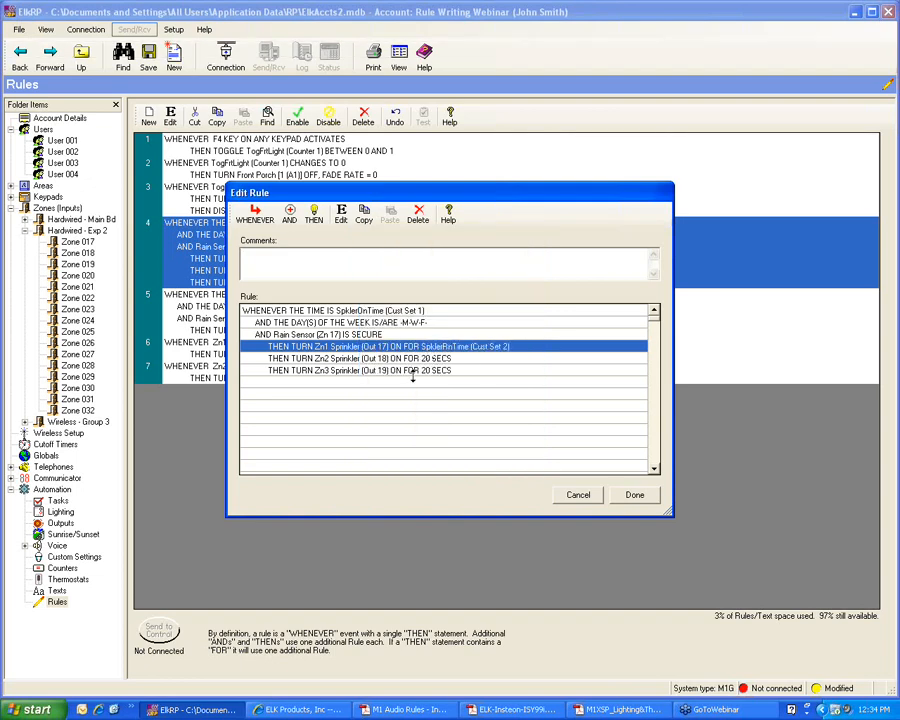
left_click(641, 499)
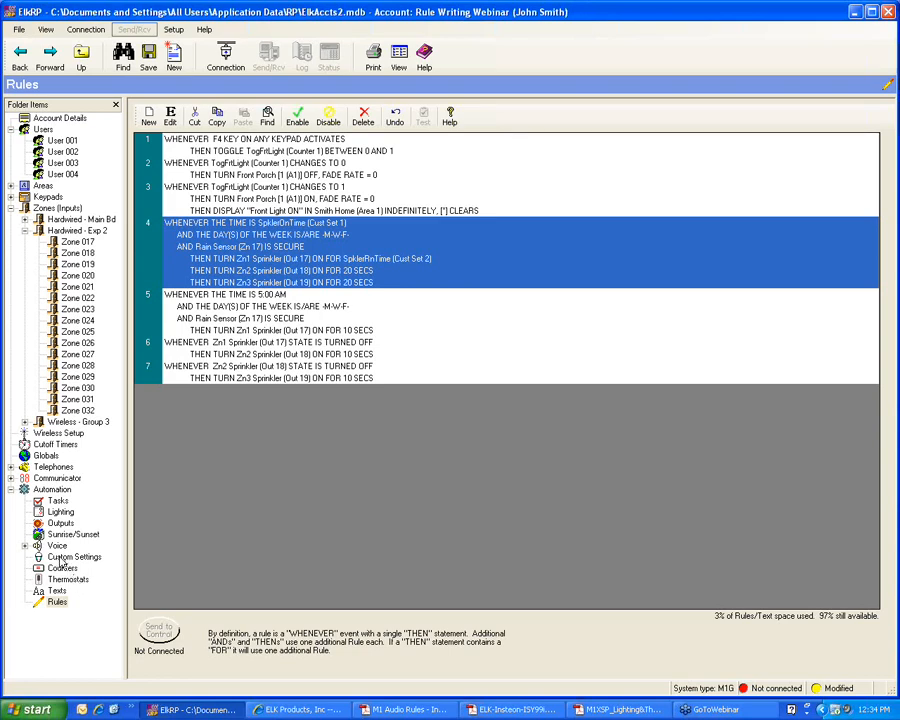
left_click(62, 557)
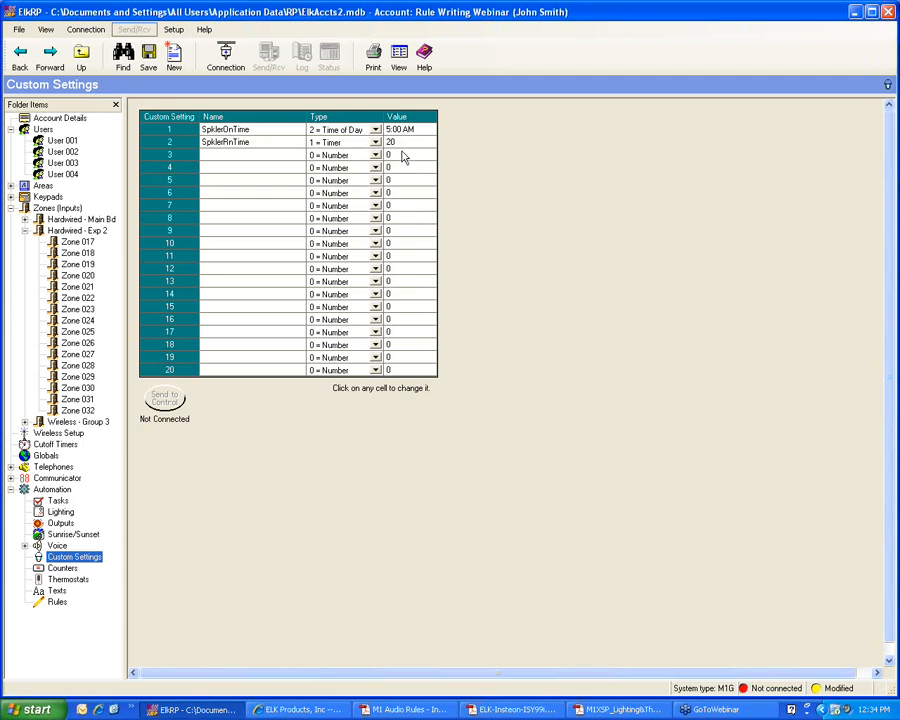
left_click(55, 603)
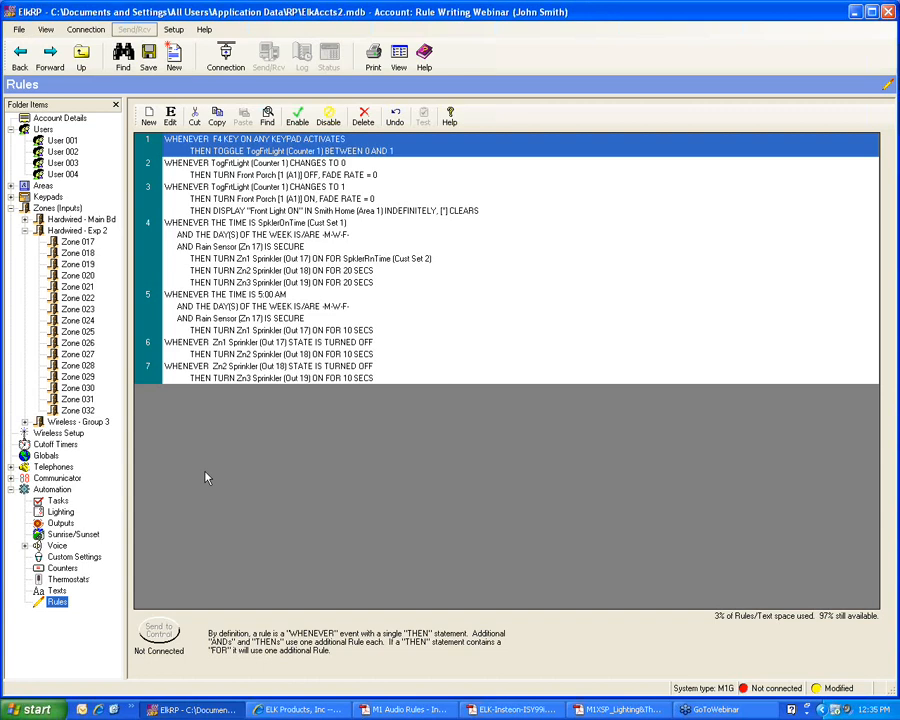
Step: Set the Zn2 Sprinkler turn-on duration in rule 4 to 1 hour, 20 minutes and 30 seconds
left_click(207, 230)
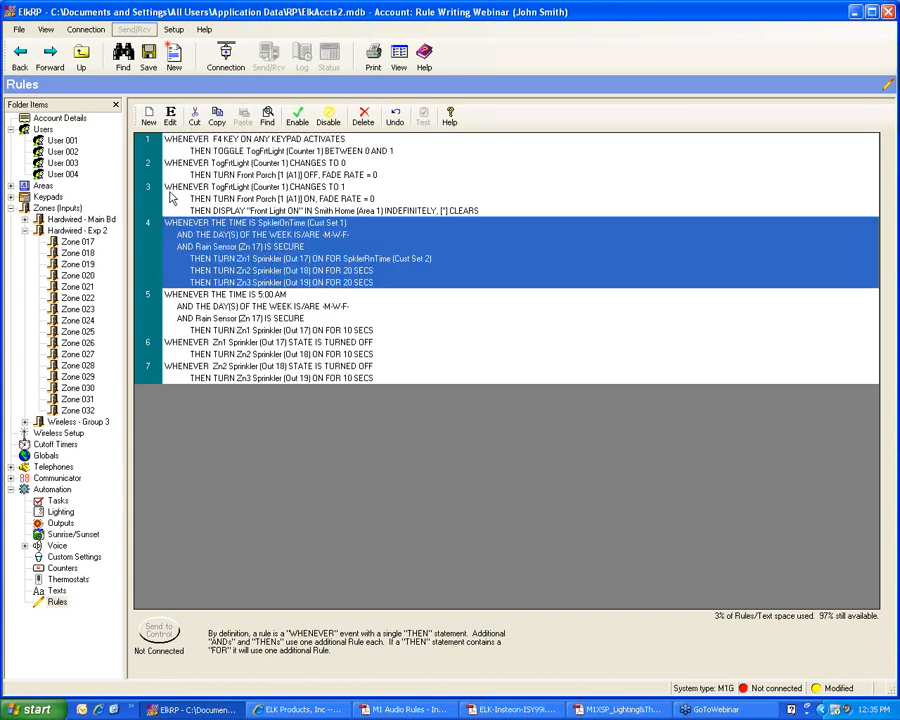
left_click(170, 117)
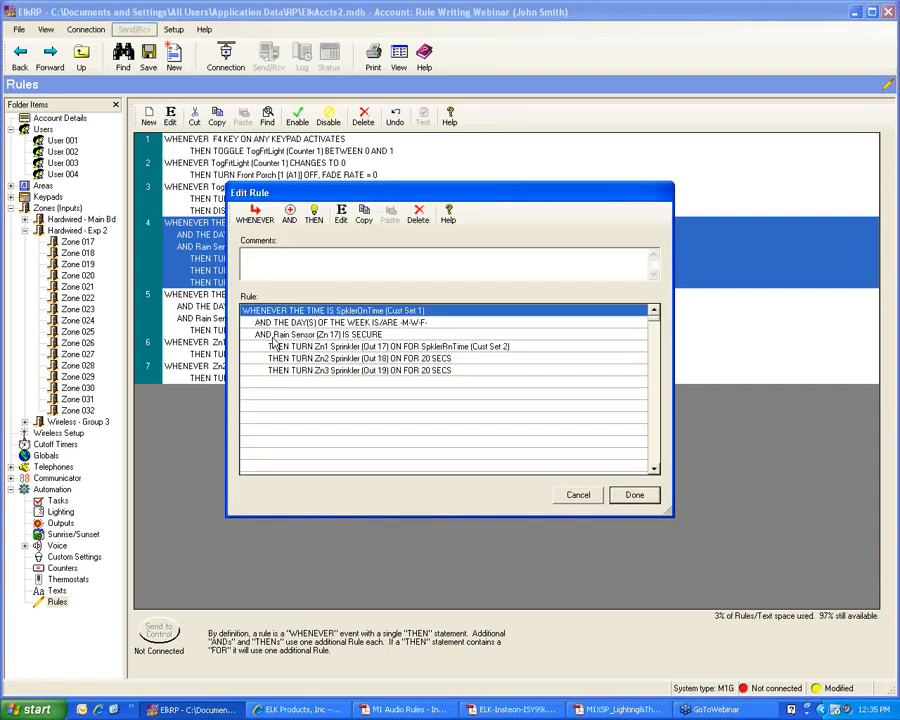
left_click(307, 359)
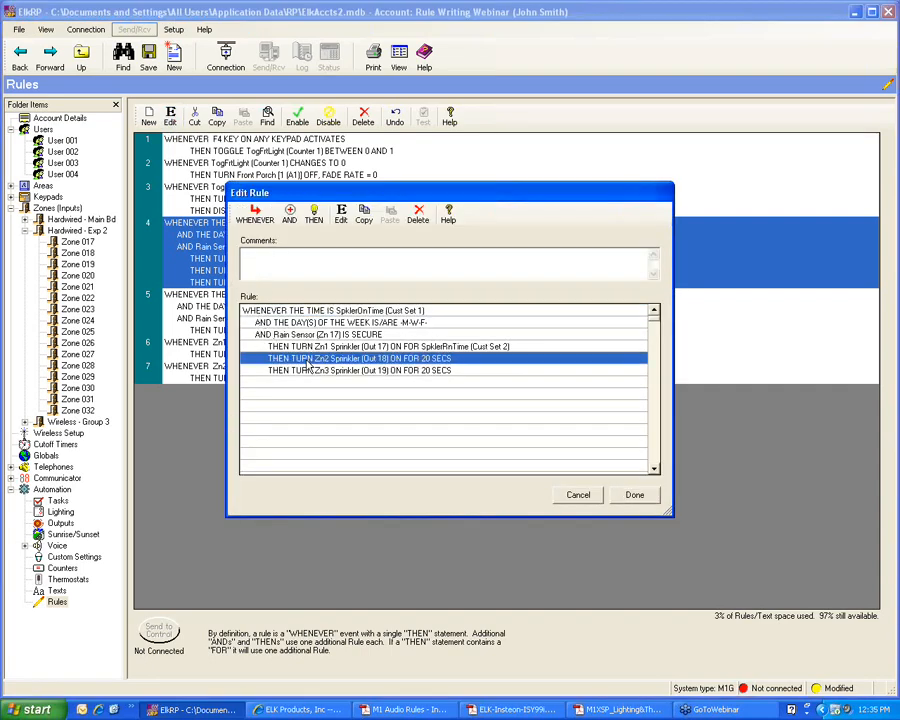
left_click(314, 217)
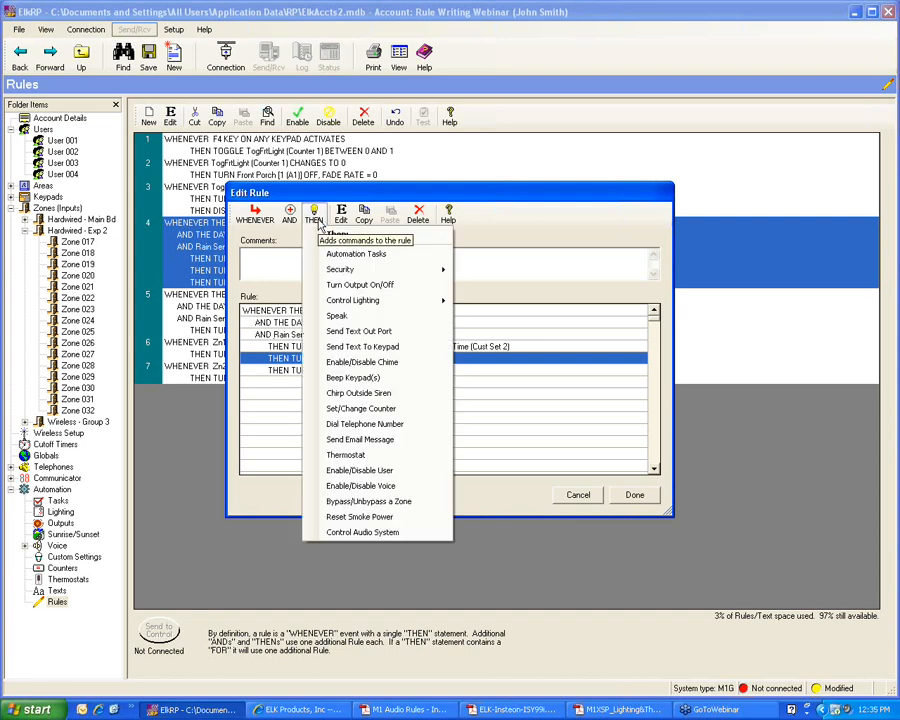
left_click(316, 219)
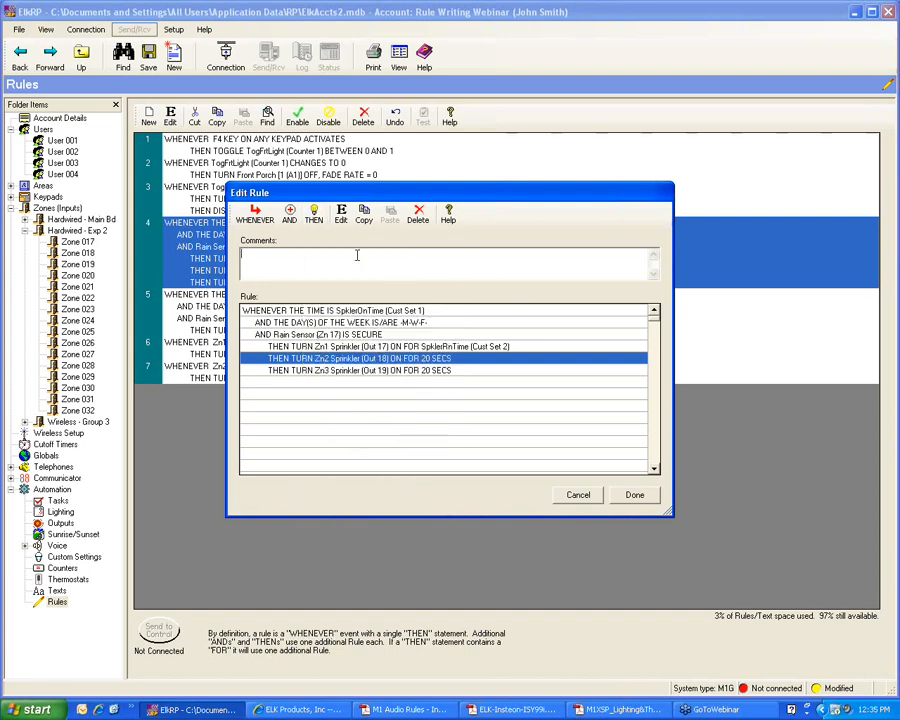
left_click(341, 216)
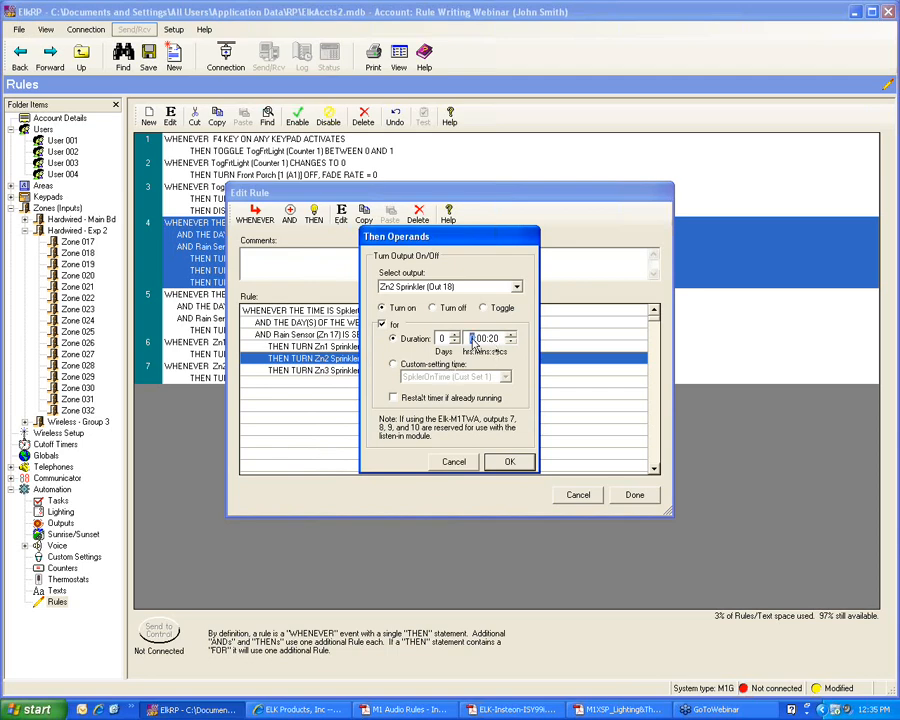
left_click(473, 340)
type("1")
left_click(484, 340)
type("20")
left_click(495, 341)
type("30")
left_click(510, 463)
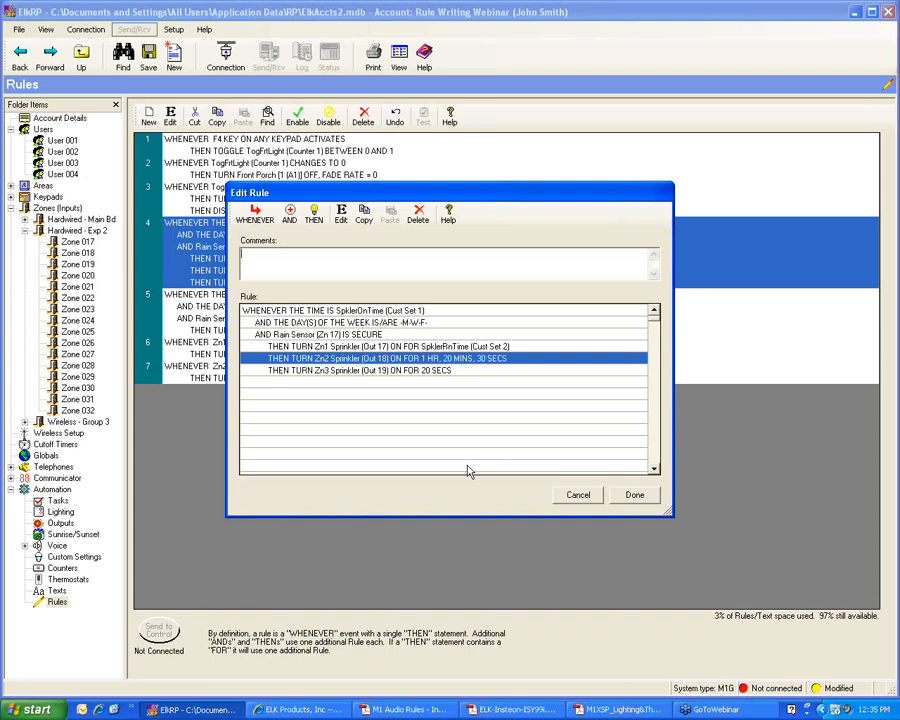
Step: Add the comment "7/29/2011,,,Rule to control sprinklers at 5 AM" to the rule and finish editing it
left_click(262, 259)
type("7/29/2011,")
type("RUle")
key("BackSpace")
key("BackSpace")
key("BackSpace")
type("ule to con")
type("trol spi")
type("ink")
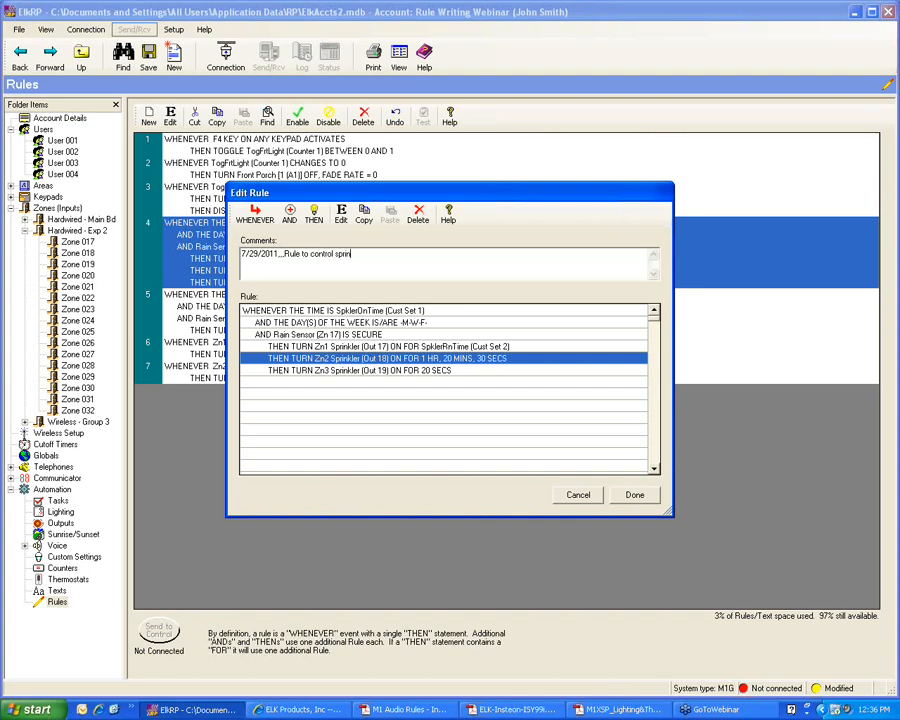
type("lers at 5 AM")
left_click(635, 496)
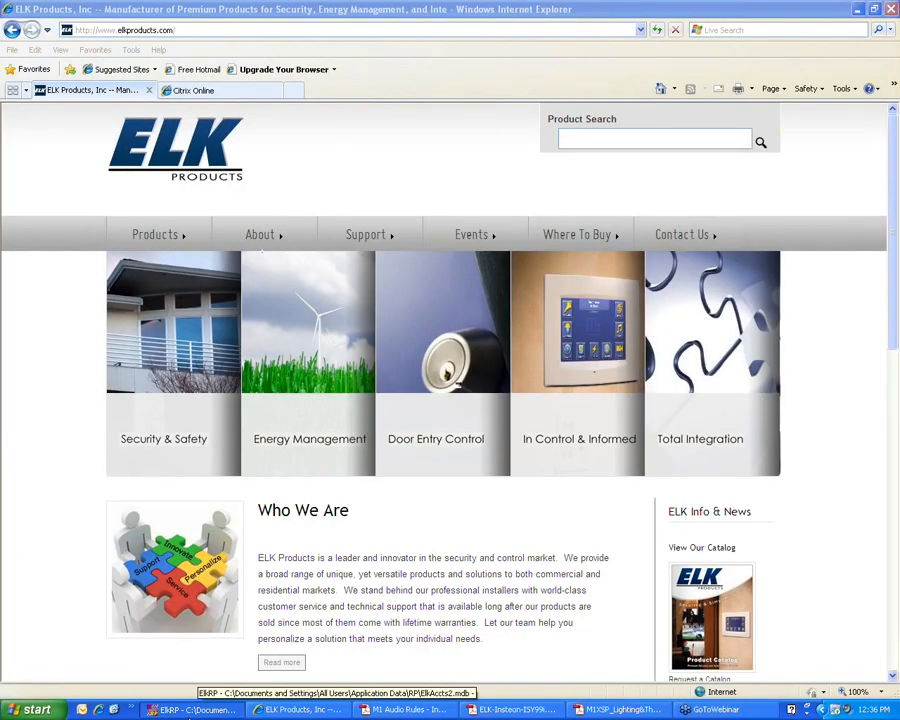
Step: Switch back to ElkRP and start a new rule triggered whenever Outdoor Beam Out (Zn 18) becomes Not Secure
left_click(194, 708)
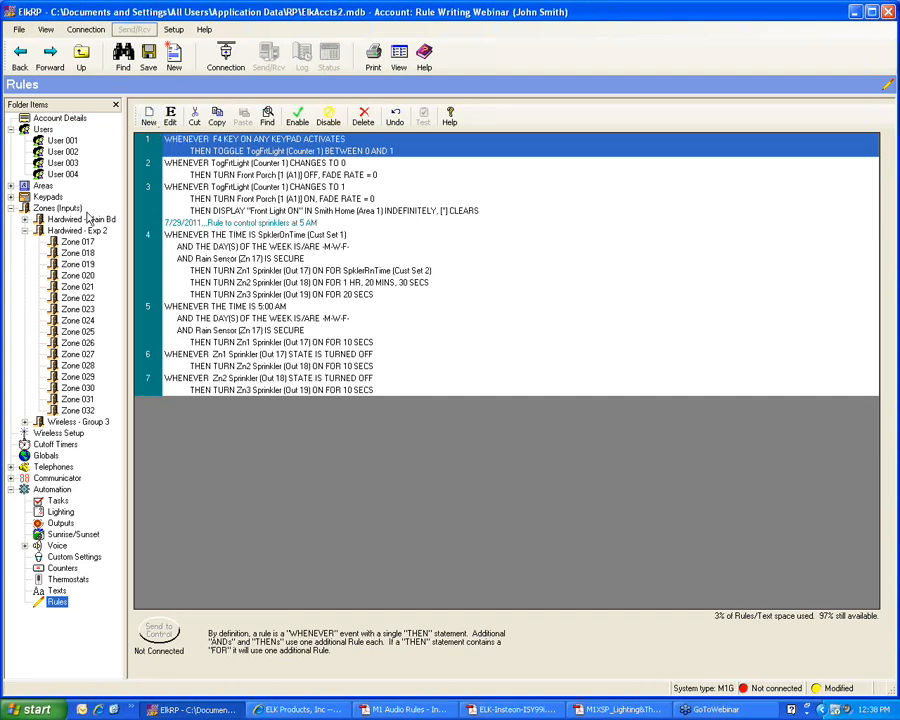
left_click(148, 118)
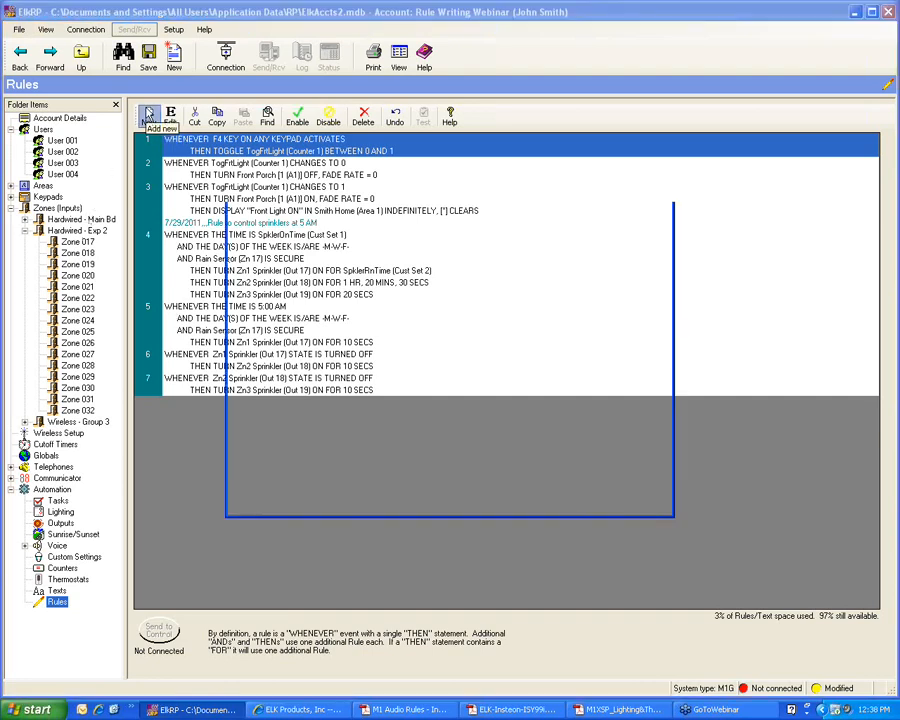
left_click(255, 225)
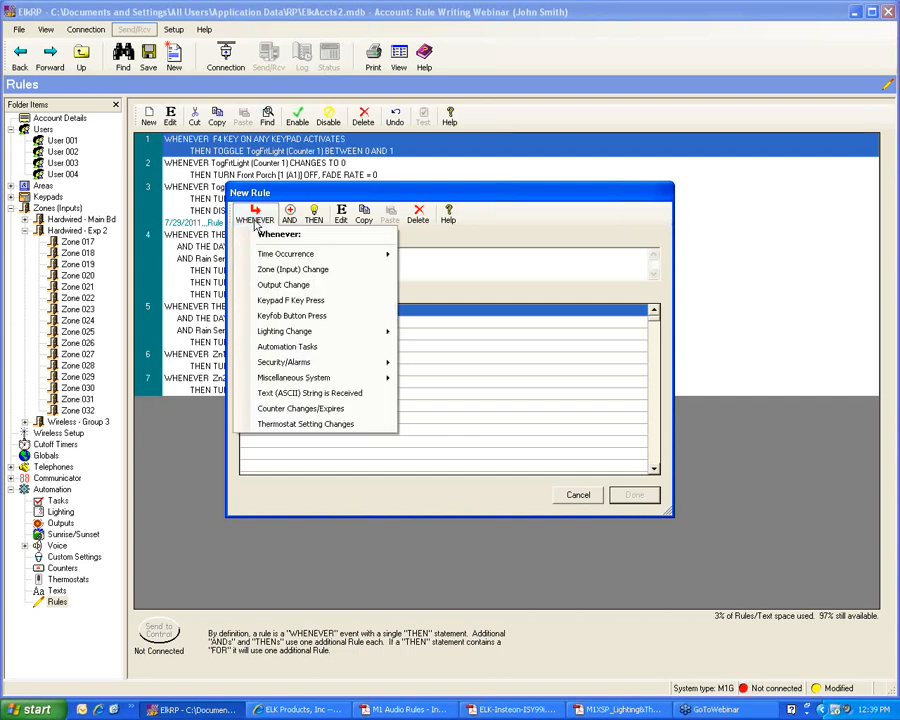
left_click(268, 274)
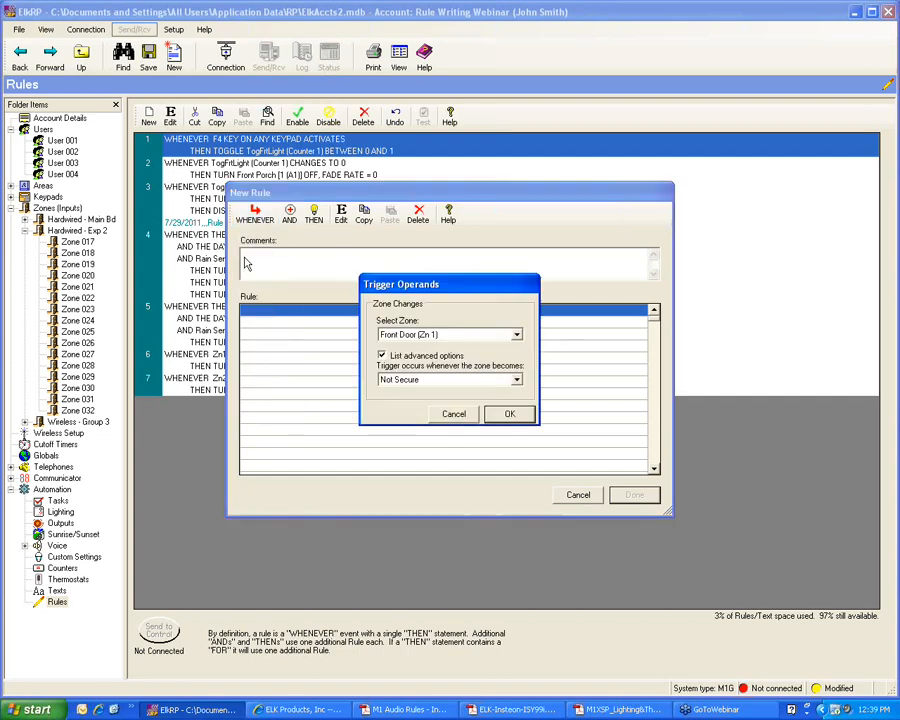
left_click(519, 337)
left_click_drag(518, 344, 518, 368)
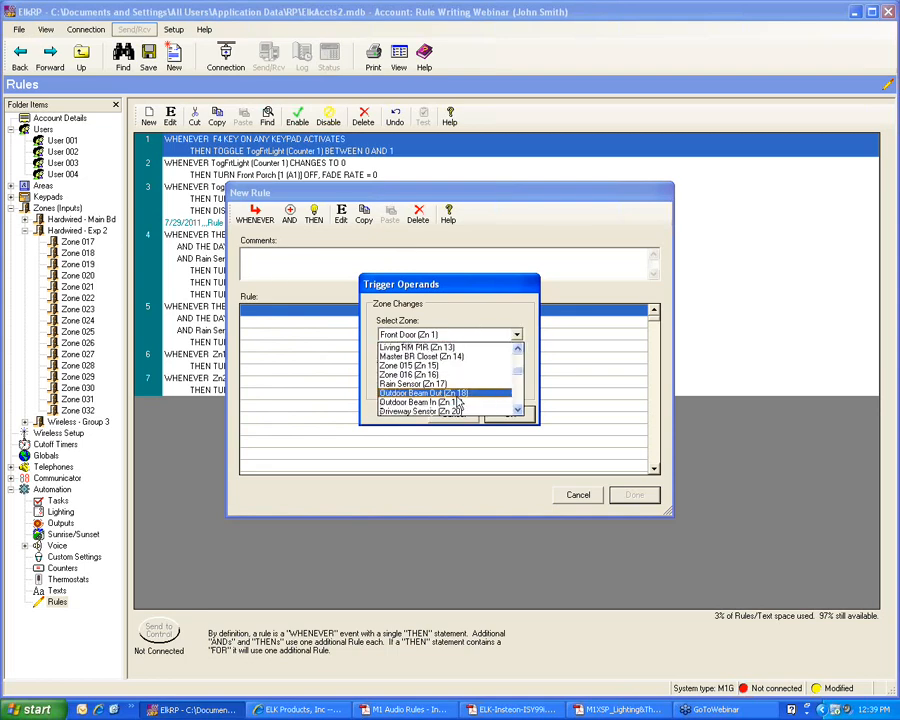
left_click(413, 395)
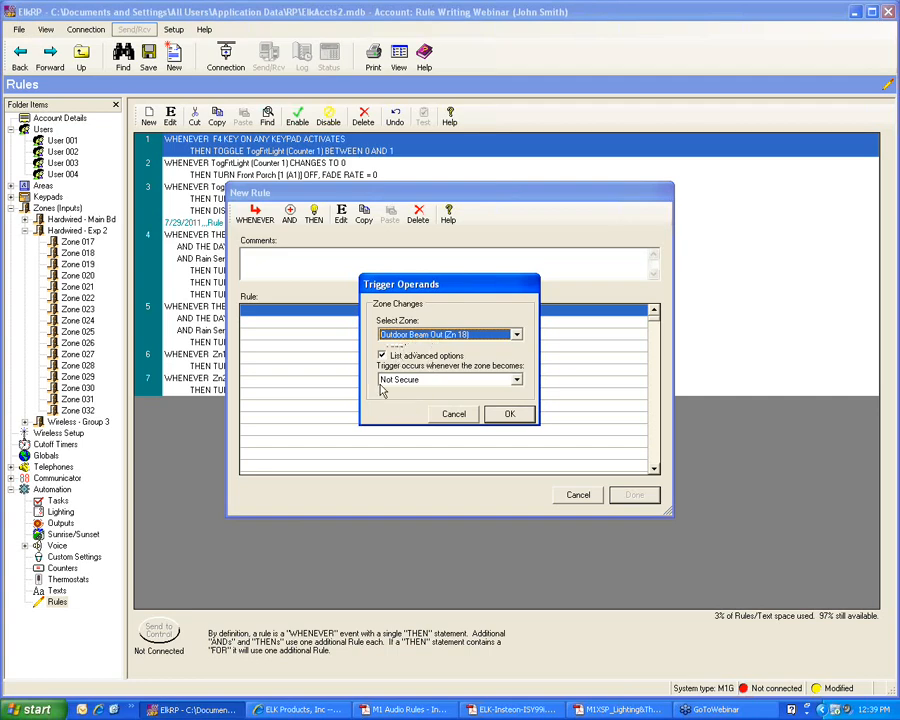
left_click(508, 415)
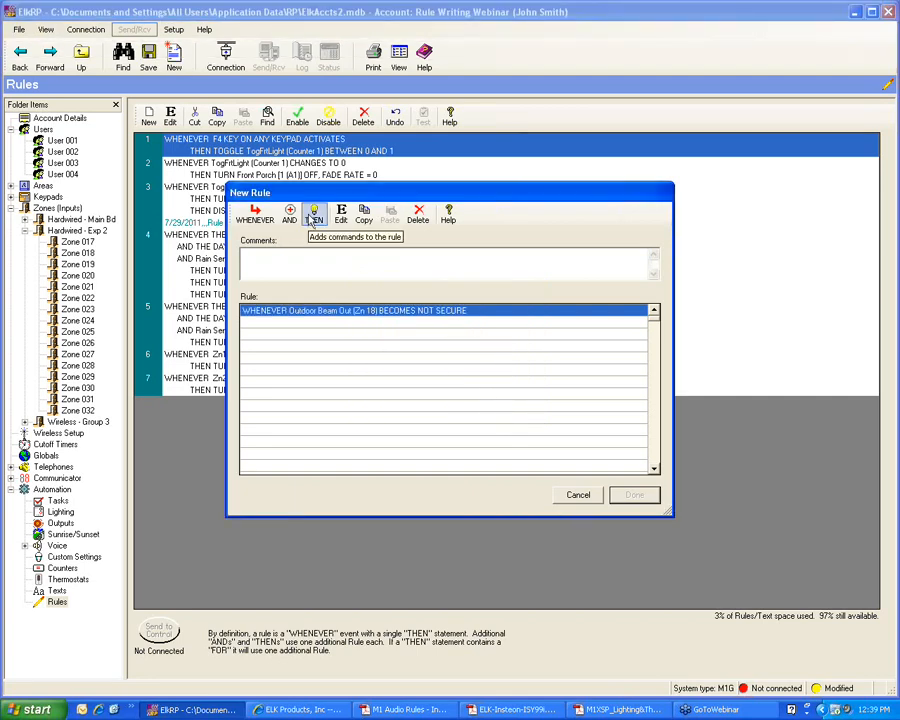
Step: Make the Outdoor Beam Out rule turn on Ck'ing Status (Out 21) for 20 seconds, and finish the rule
left_click(312, 219)
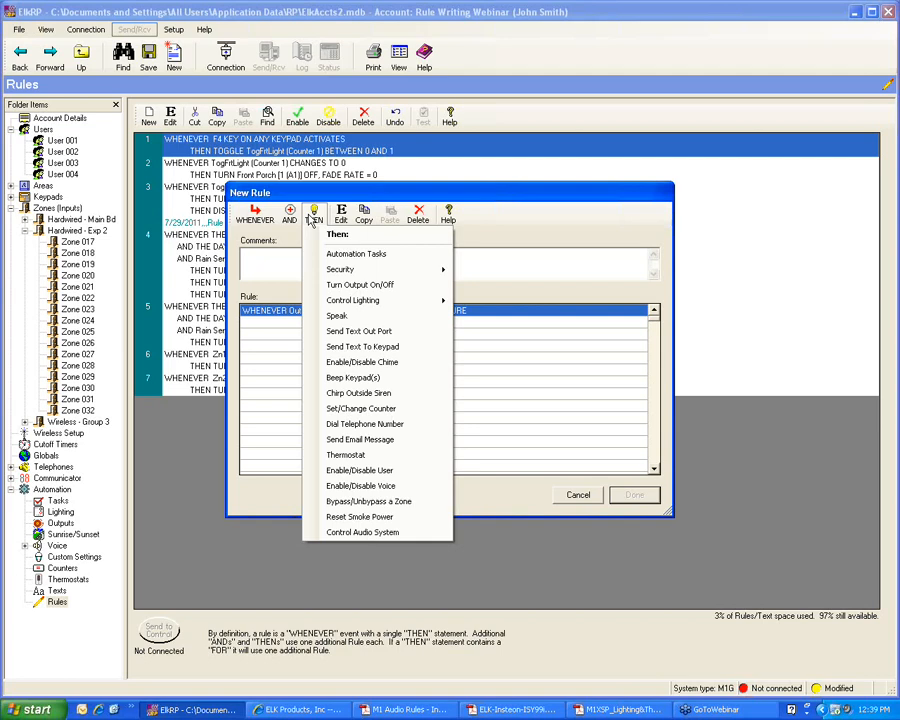
left_click(352, 285)
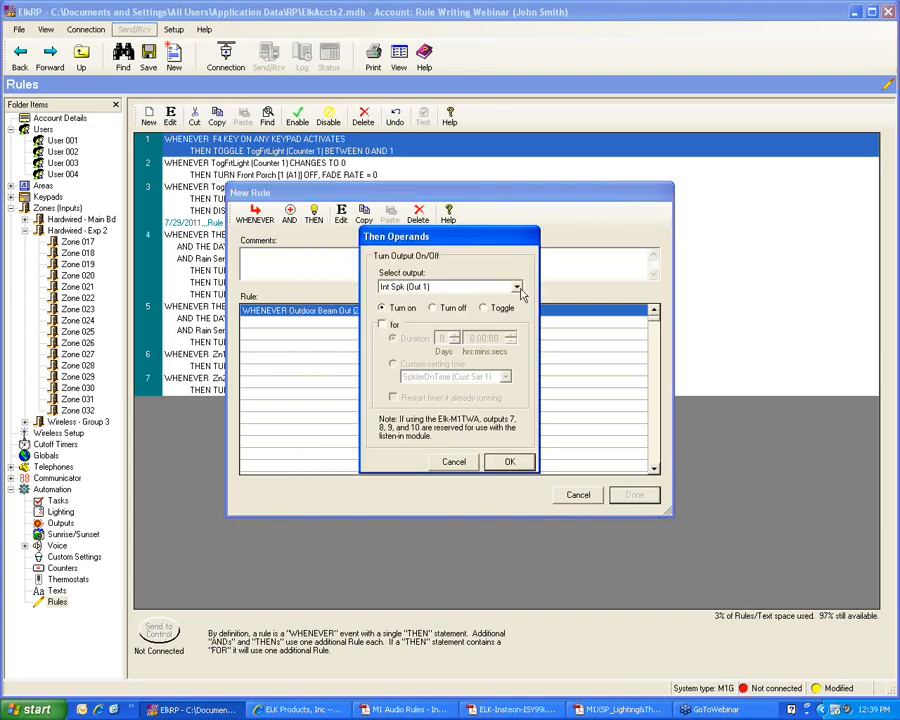
left_click(517, 288)
left_click_drag(518, 298, 520, 318)
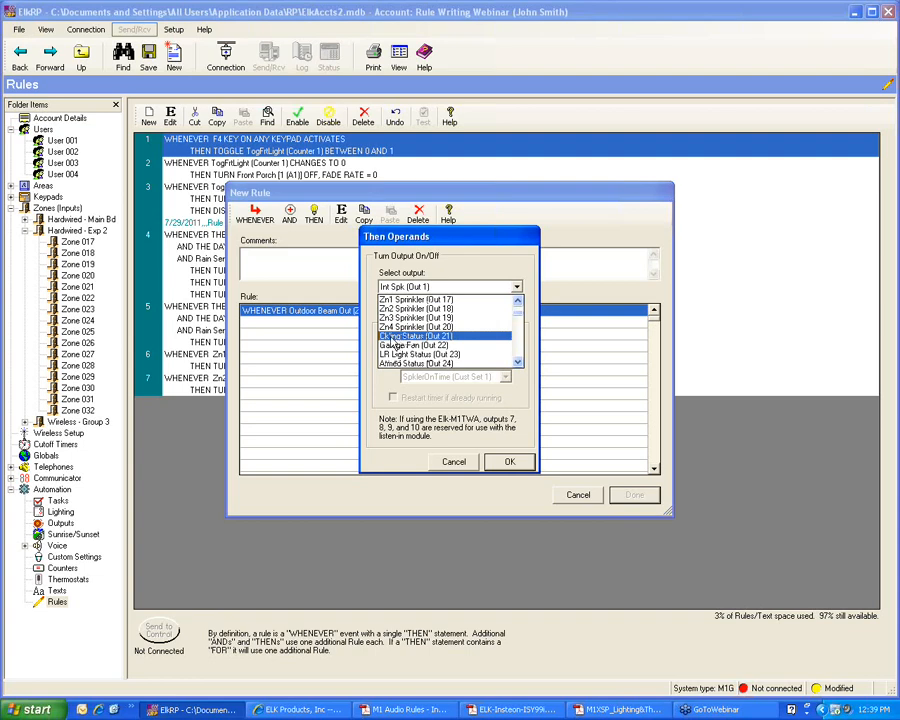
left_click(395, 337)
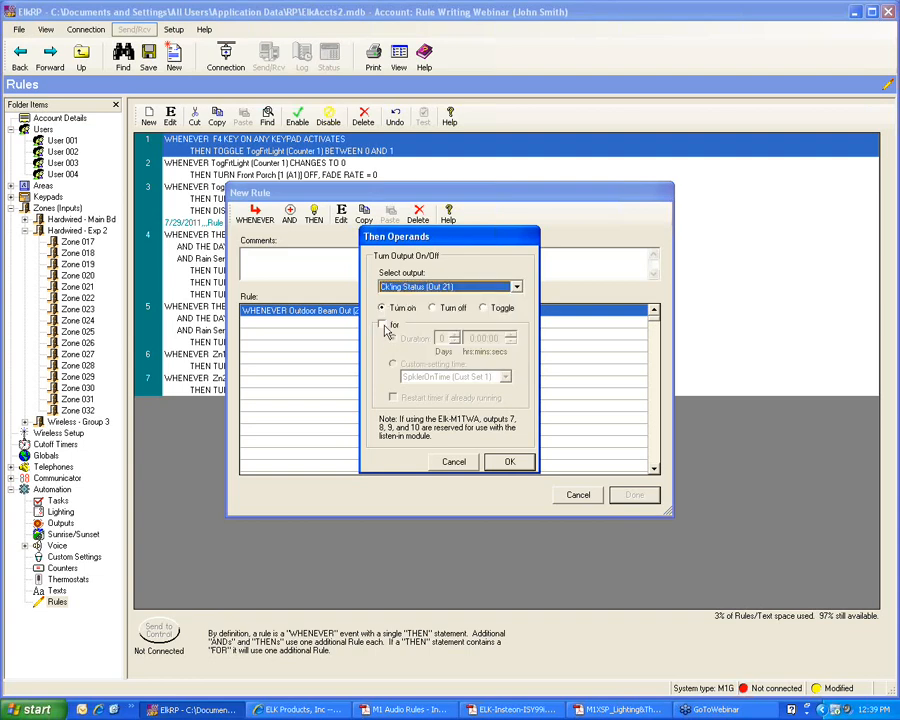
left_click(382, 326)
left_click(511, 335)
left_click(511, 335)
left_click(511, 335)
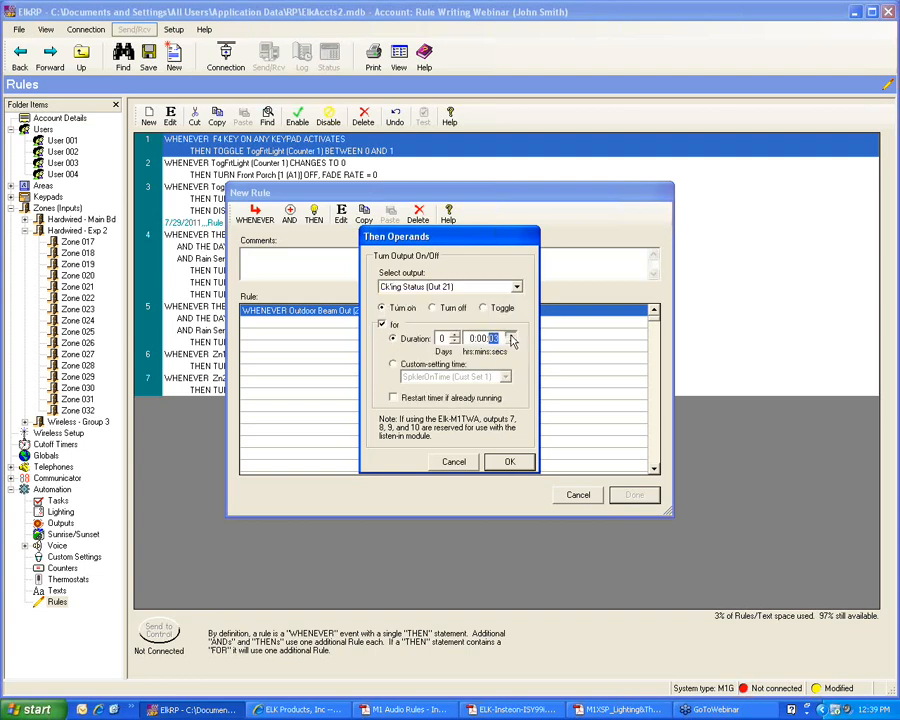
left_click(511, 336)
left_click(511, 336)
left_click(511, 336)
left_click(511, 336)
left_click(511, 336)
left_click(511, 336)
left_click(511, 336)
left_click(511, 336)
left_click(511, 336)
left_click(511, 336)
left_click(511, 336)
left_click(511, 336)
left_click(511, 336)
left_click(511, 336)
left_click(510, 462)
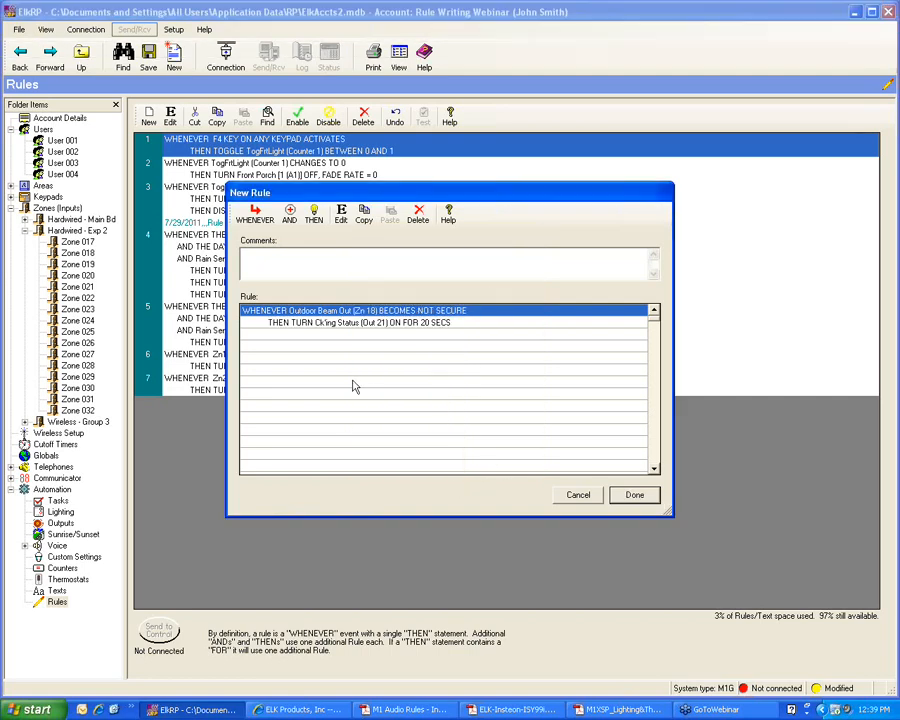
left_click(633, 496)
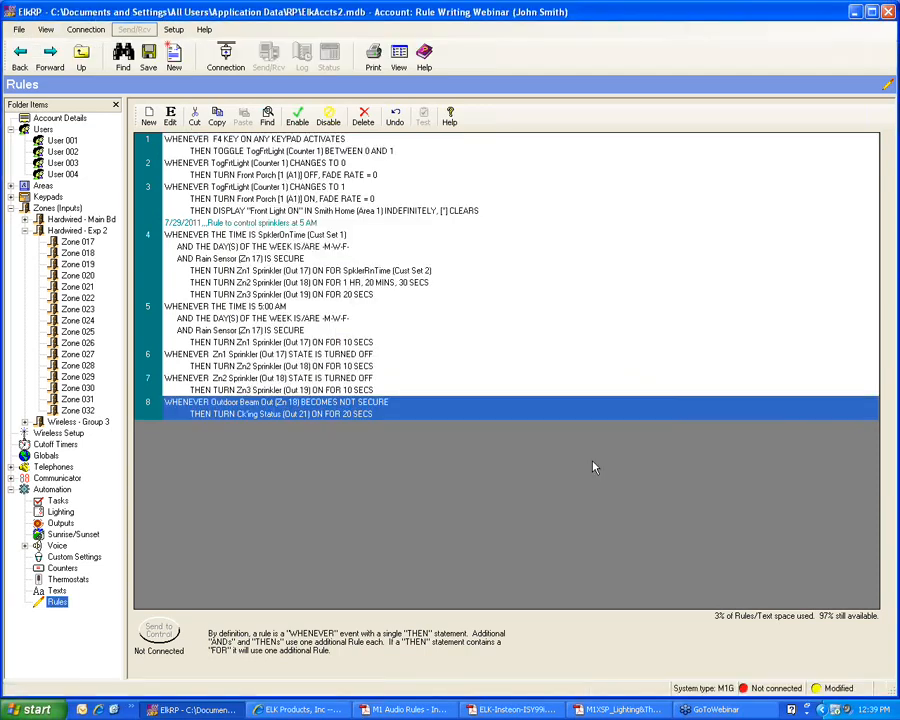
Step: Start a new rule triggered whenever Outdoor Beam In (Zn 19) becomes Not Secure
left_click(148, 117)
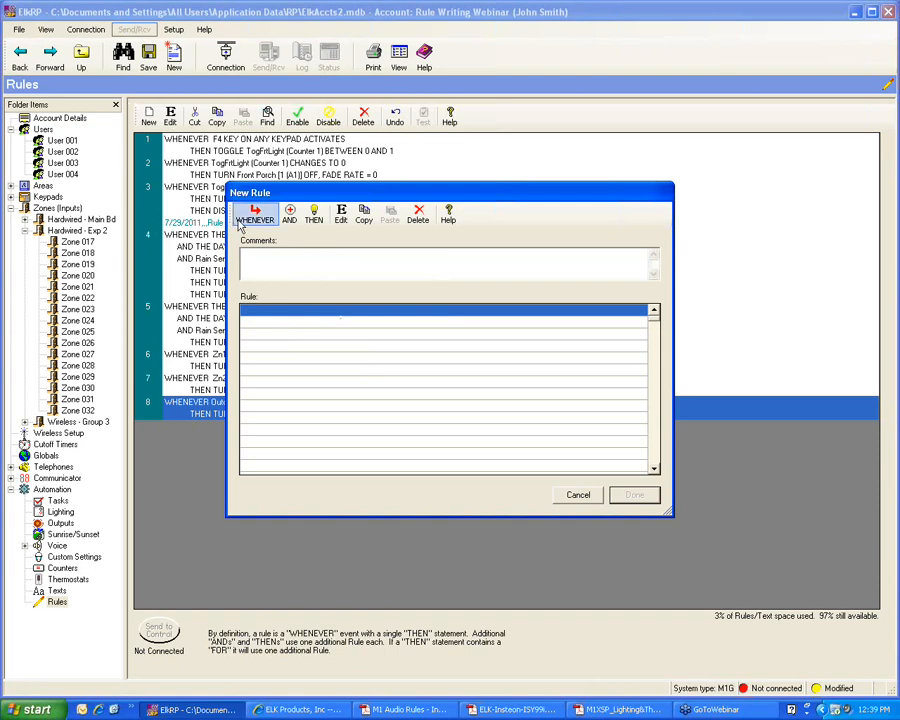
left_click(250, 216)
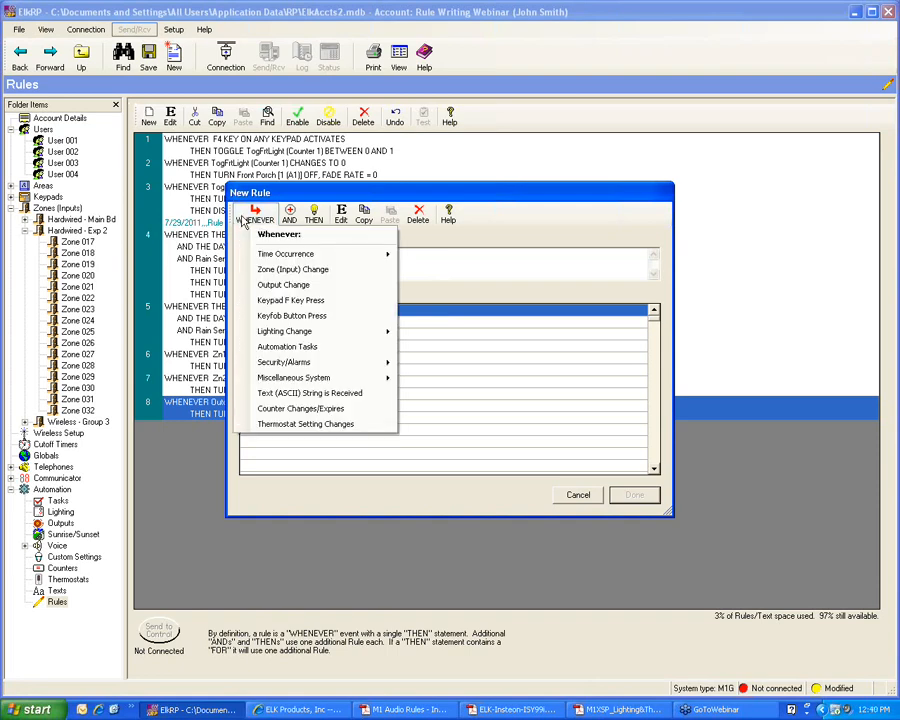
left_click(274, 270)
left_click(516, 335)
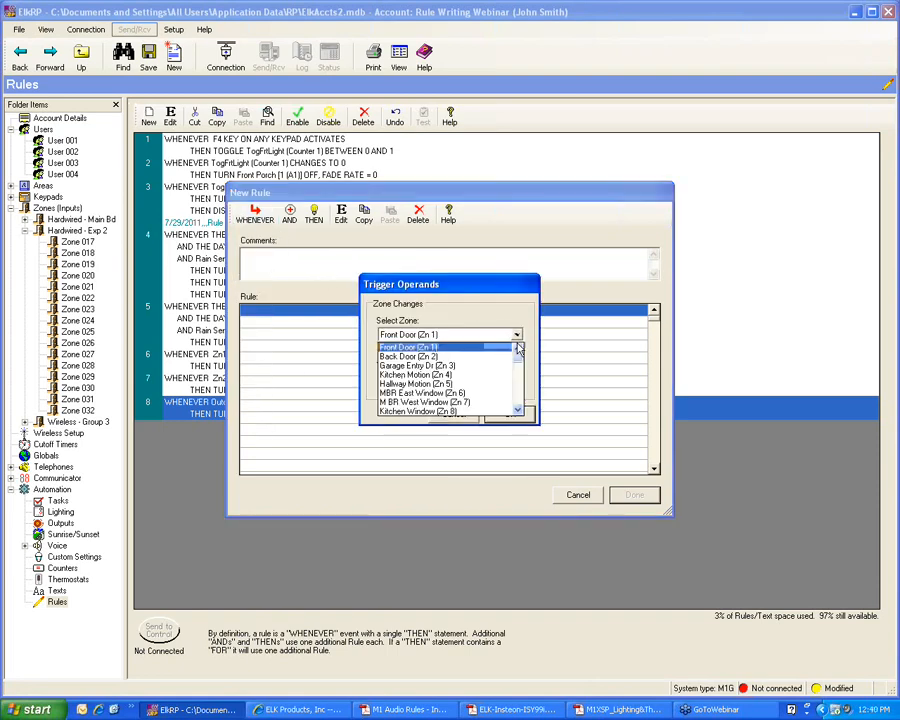
left_click_drag(521, 369, 520, 380)
left_click(420, 401)
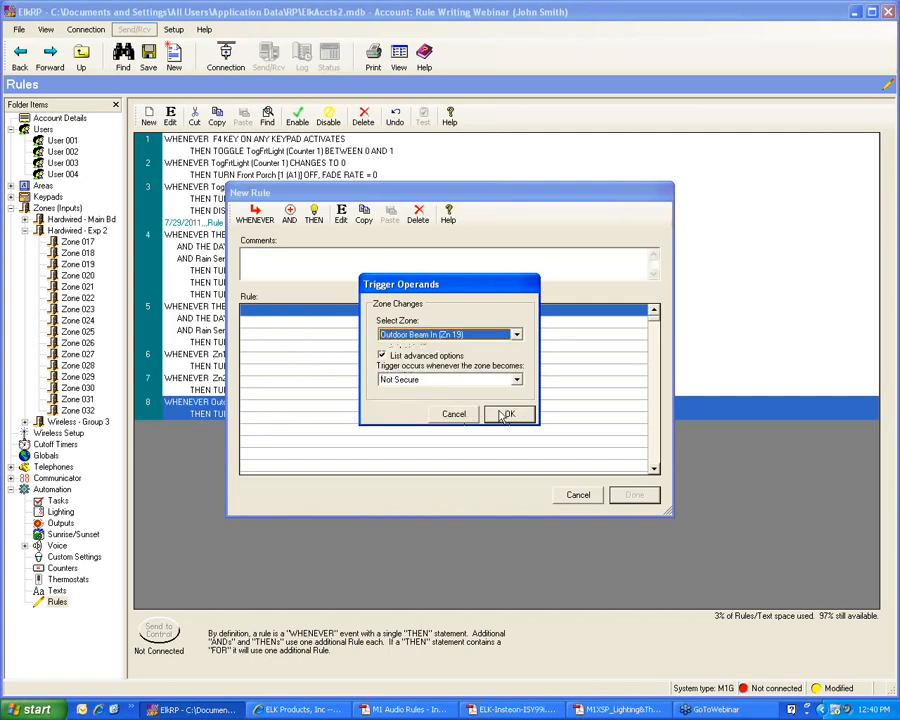
left_click(507, 415)
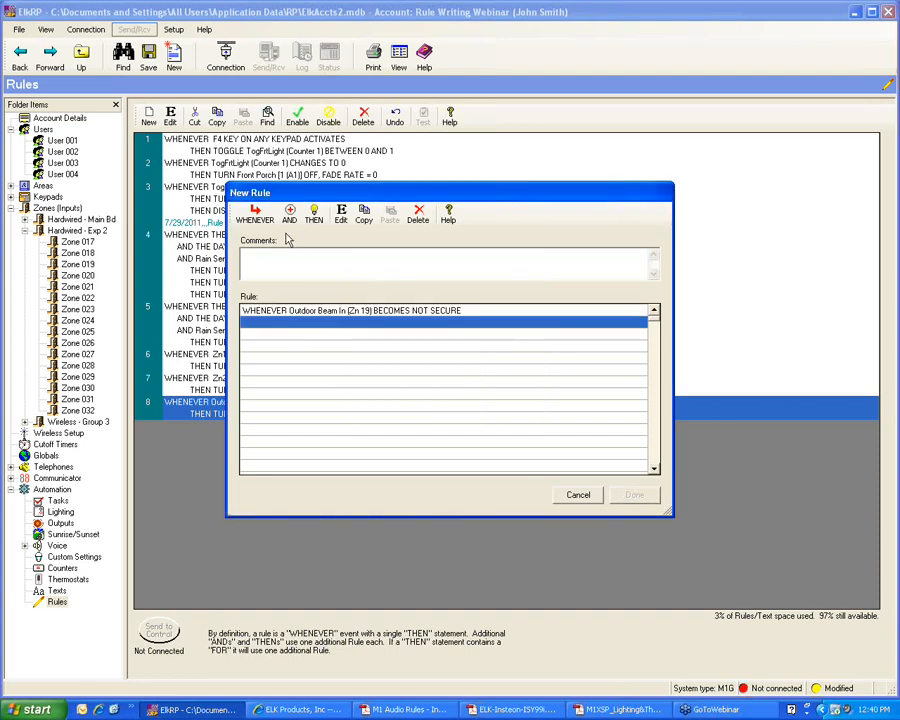
Step: Add the condition that the Ck'ing Status (Out 21) output is turned on to the new rule
left_click(289, 216)
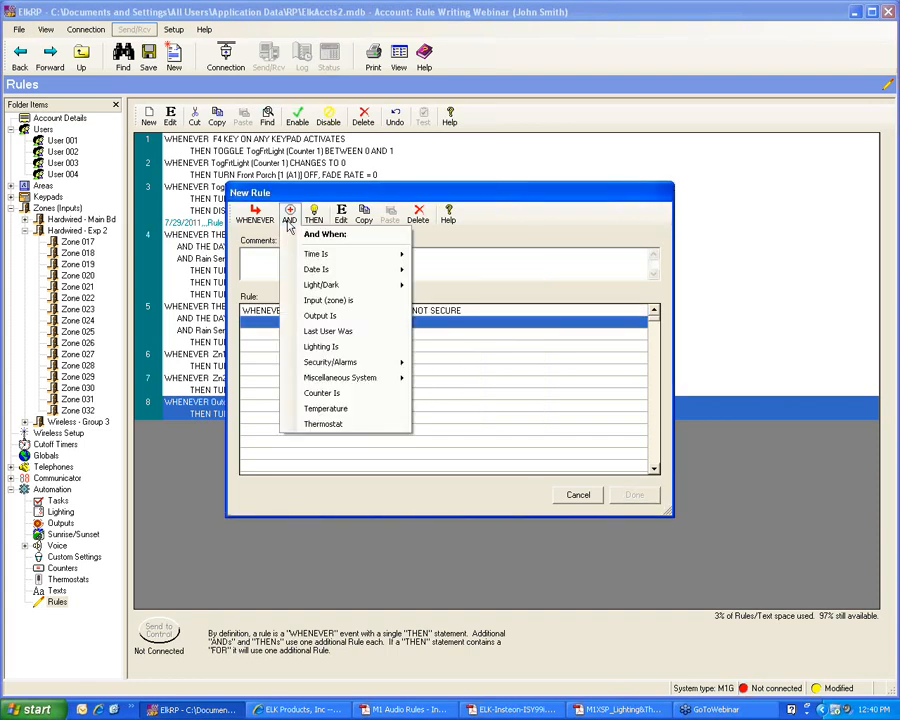
left_click(322, 315)
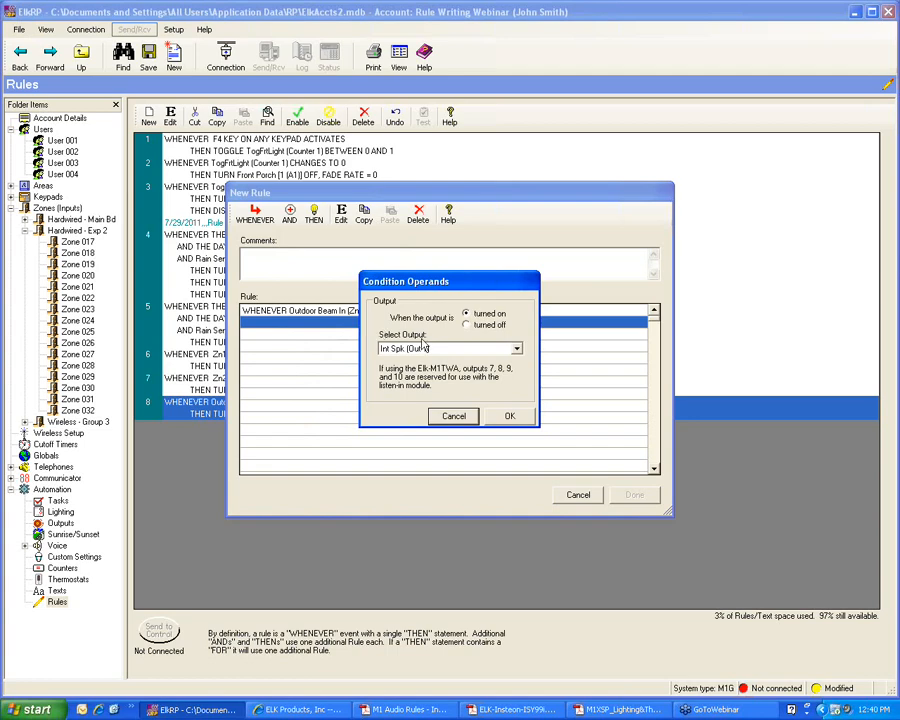
left_click(516, 348)
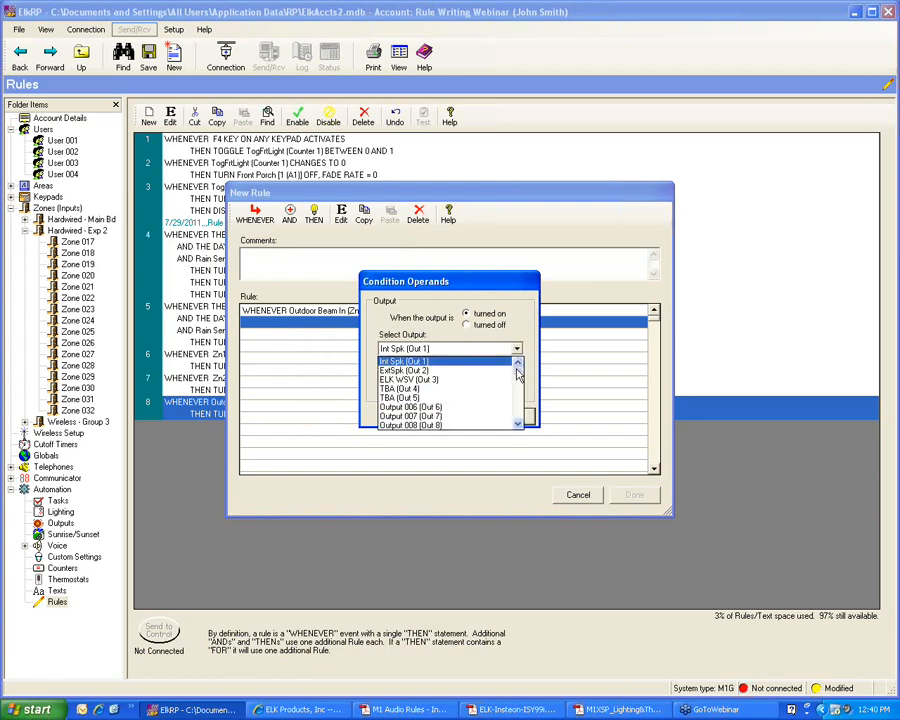
left_click_drag(516, 369, 518, 367)
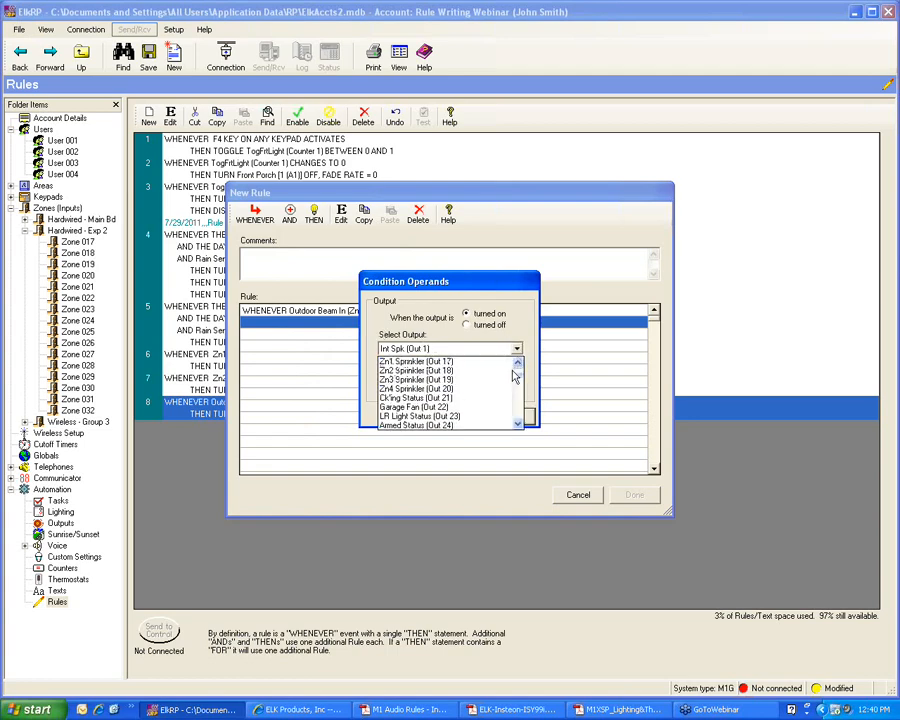
left_click(464, 398)
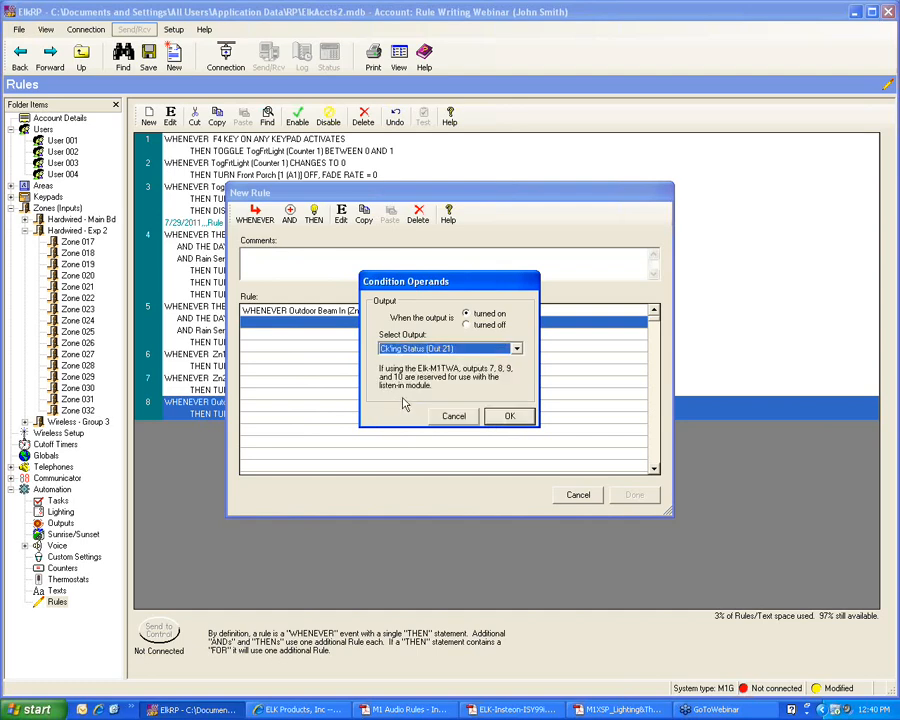
left_click(510, 418)
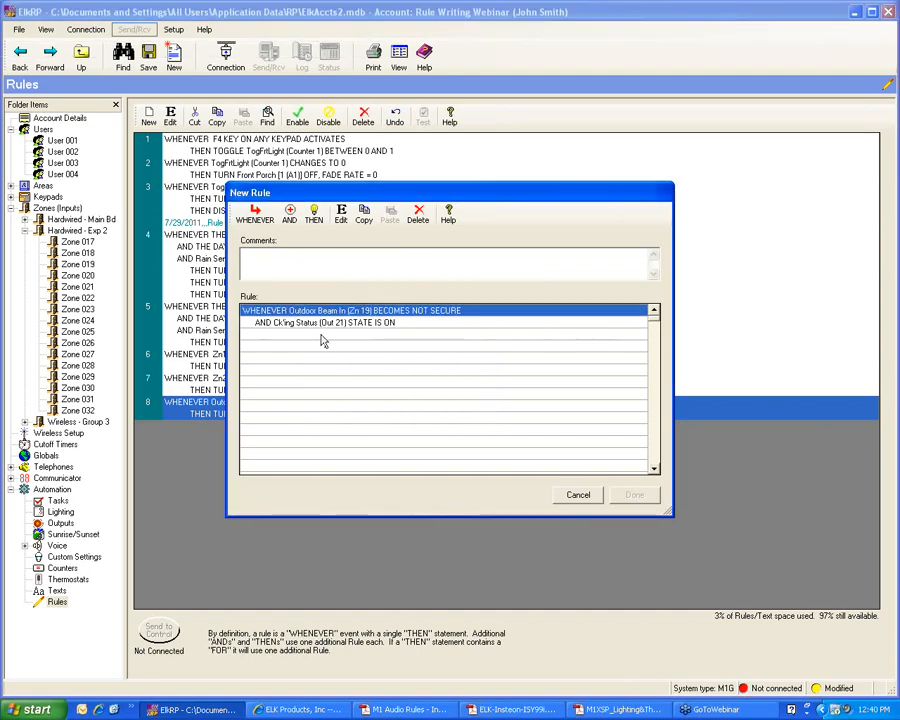
Step: Make the rule announce the Outdoor Beam Out (Zn 18) voice message, and finish the rule
left_click(313, 217)
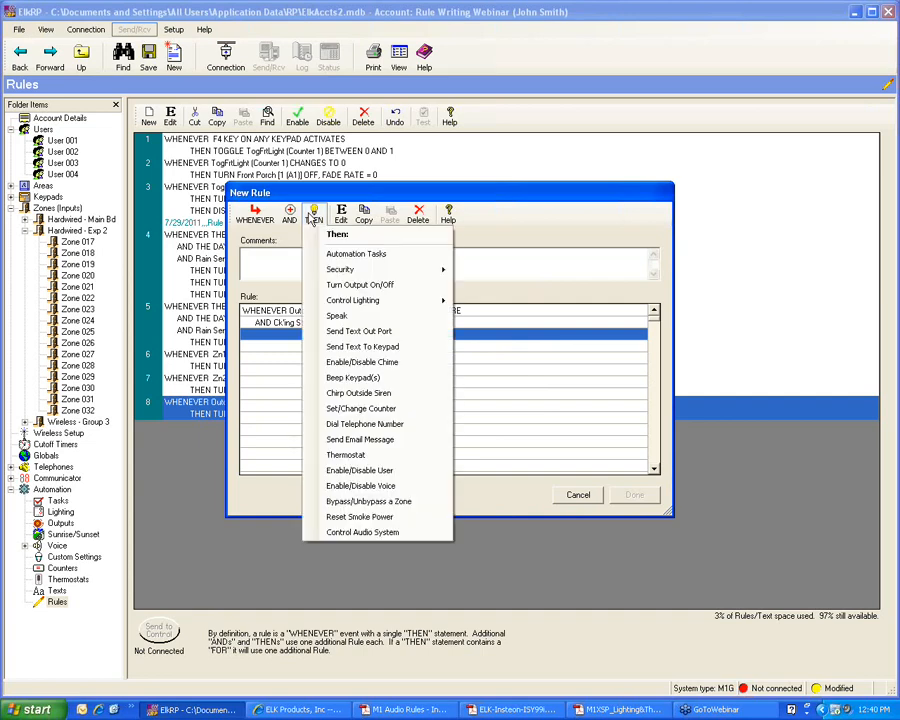
left_click(340, 316)
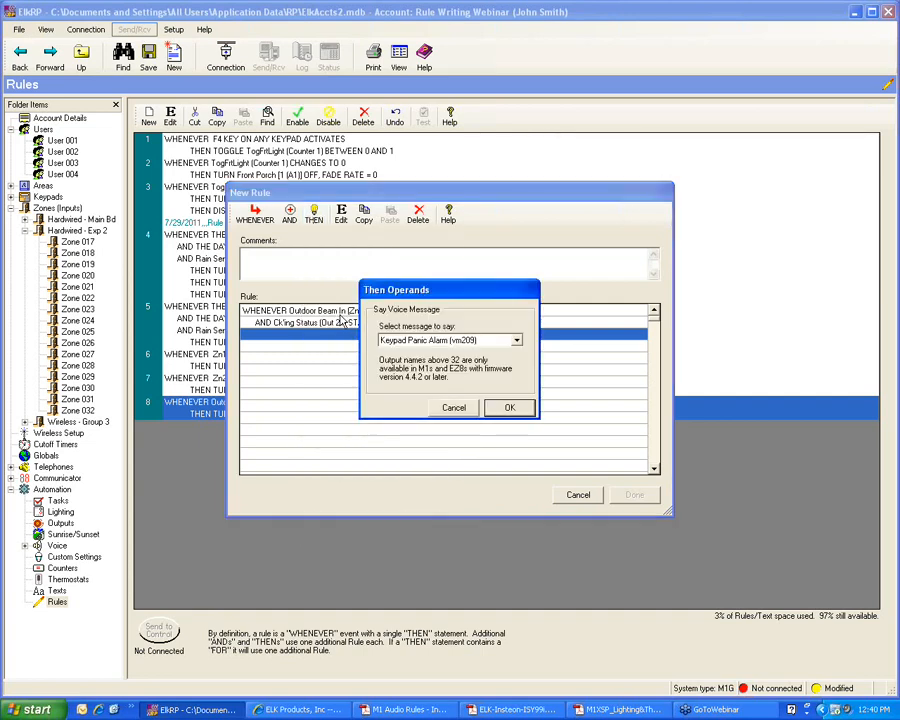
left_click(516, 340)
left_click_drag(519, 366, 514, 407)
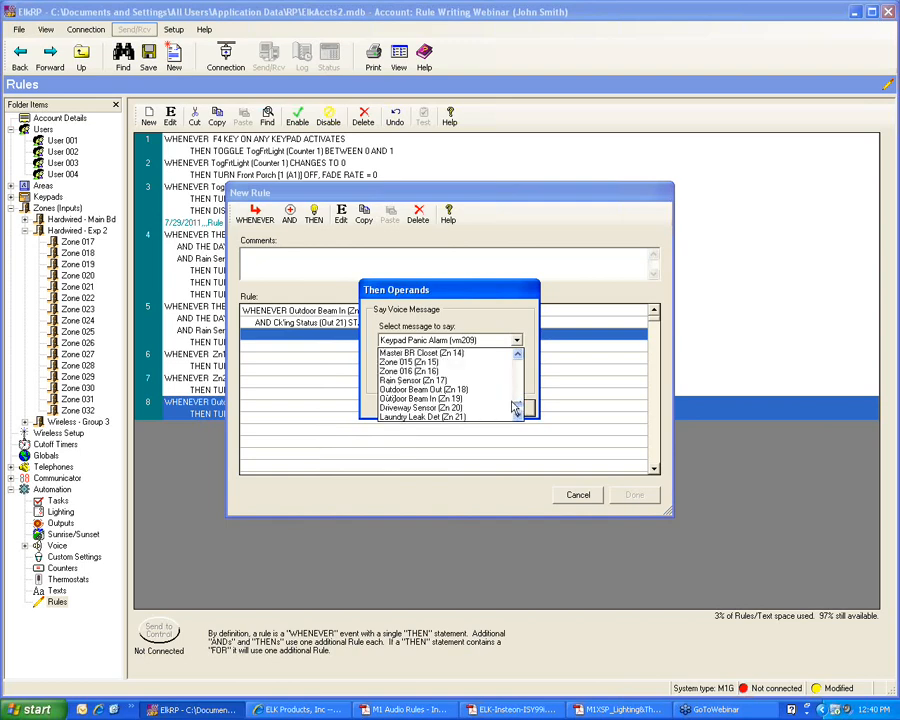
left_click(423, 389)
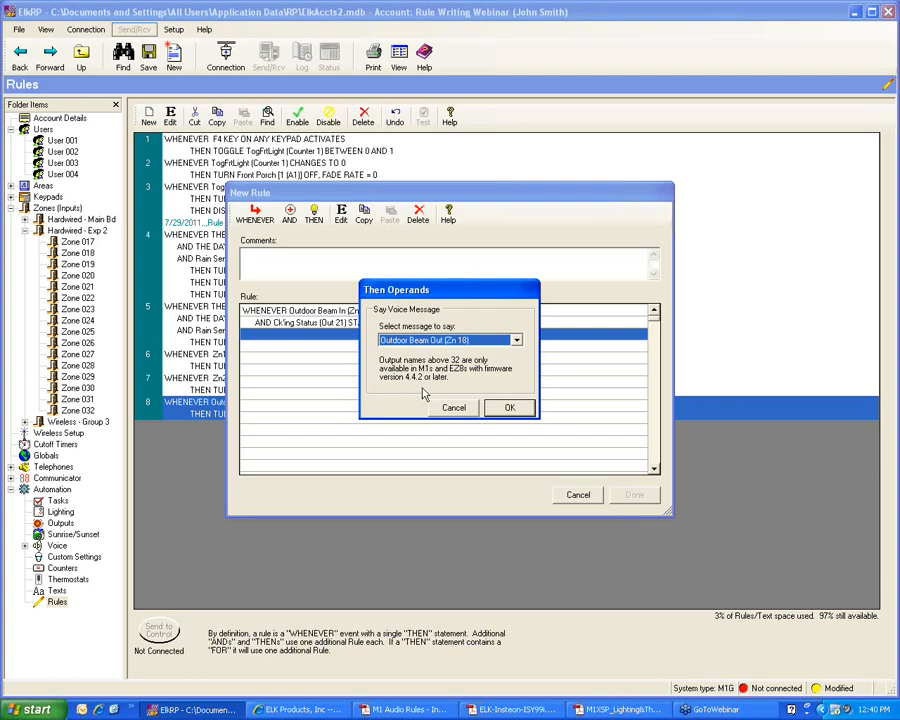
left_click(509, 407)
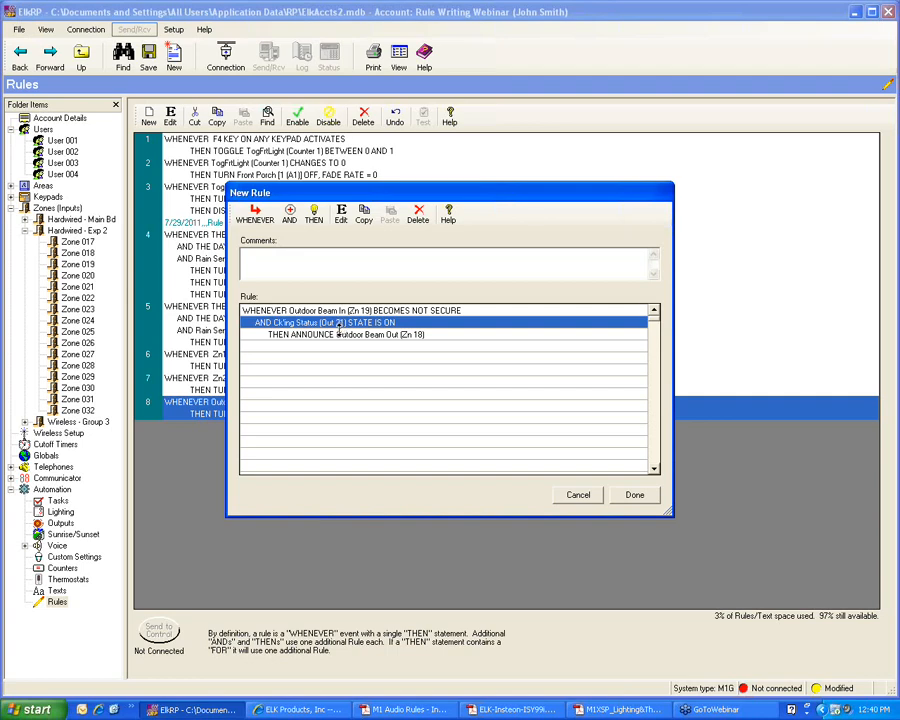
left_click(632, 496)
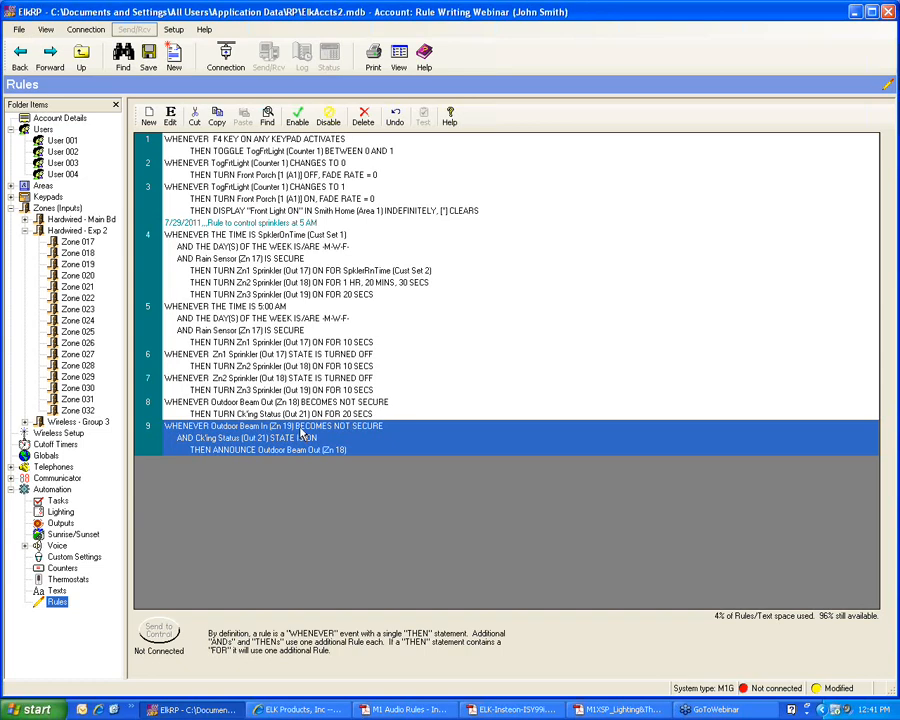
Step: Add the condition "It is Dark Outside" to rule 8 for Outdoor Beam Out and finish editing it
left_click(267, 412)
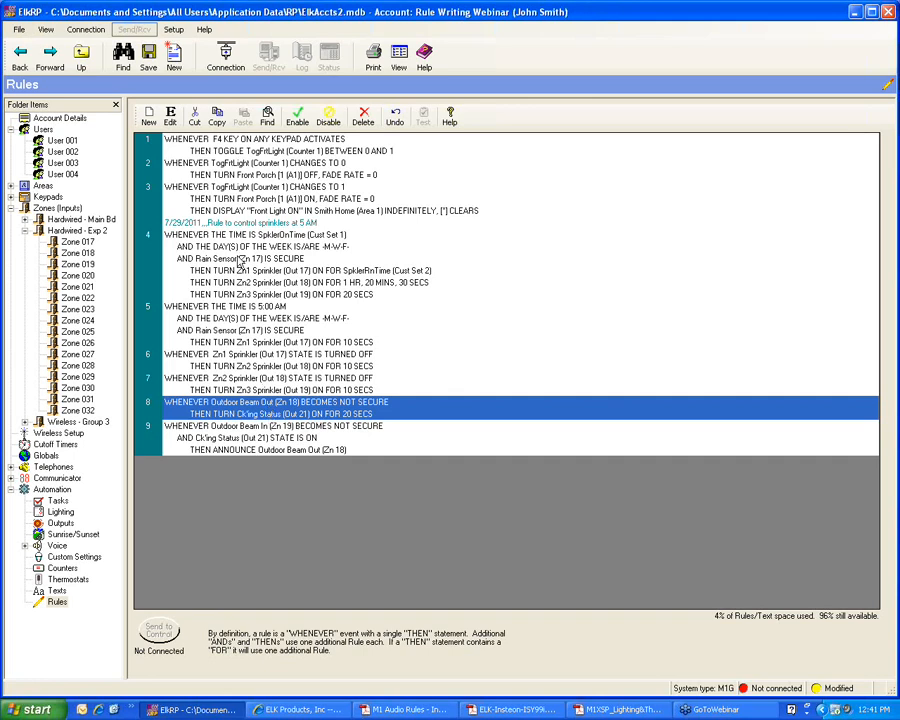
left_click(172, 118)
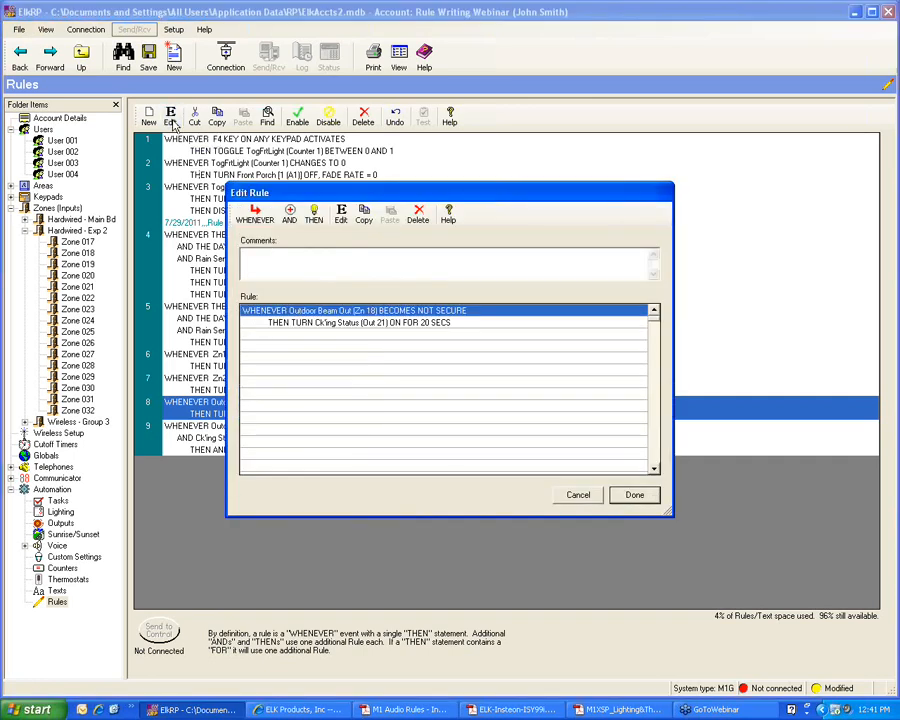
left_click(290, 218)
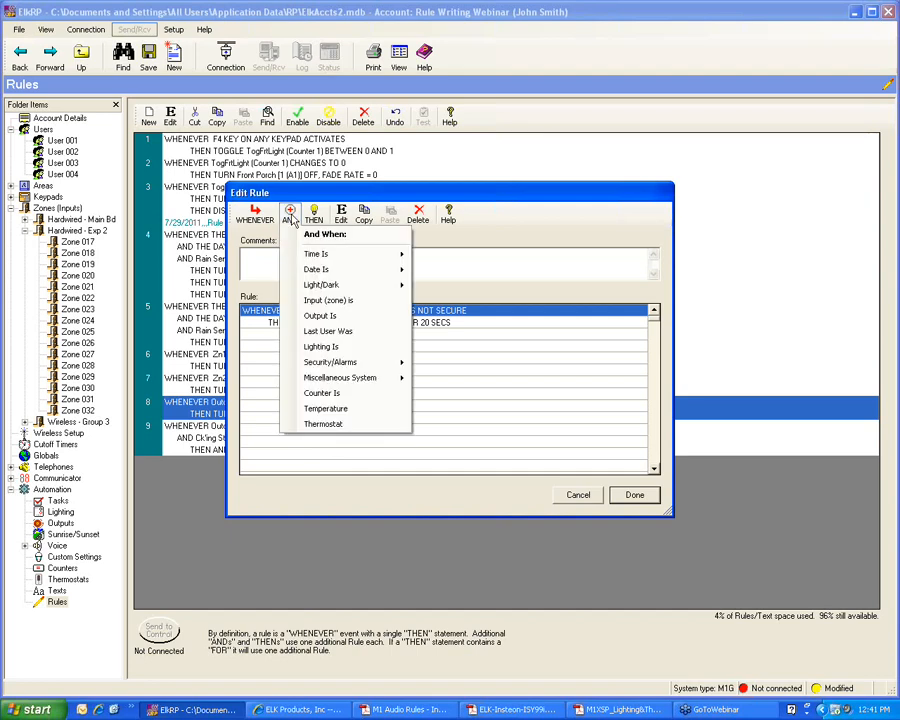
mouse_move(318, 288)
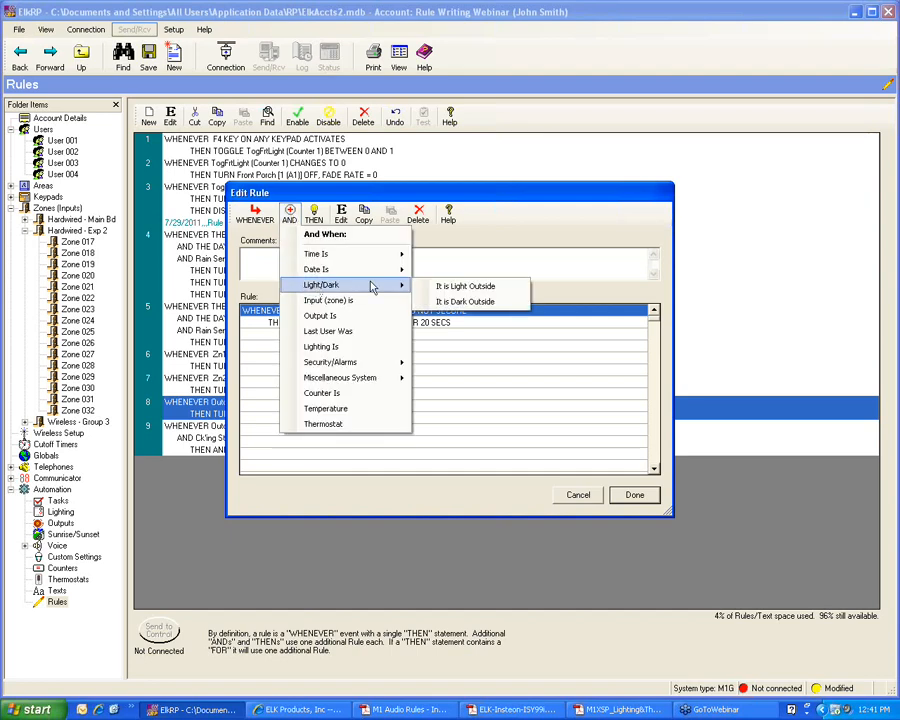
left_click(465, 301)
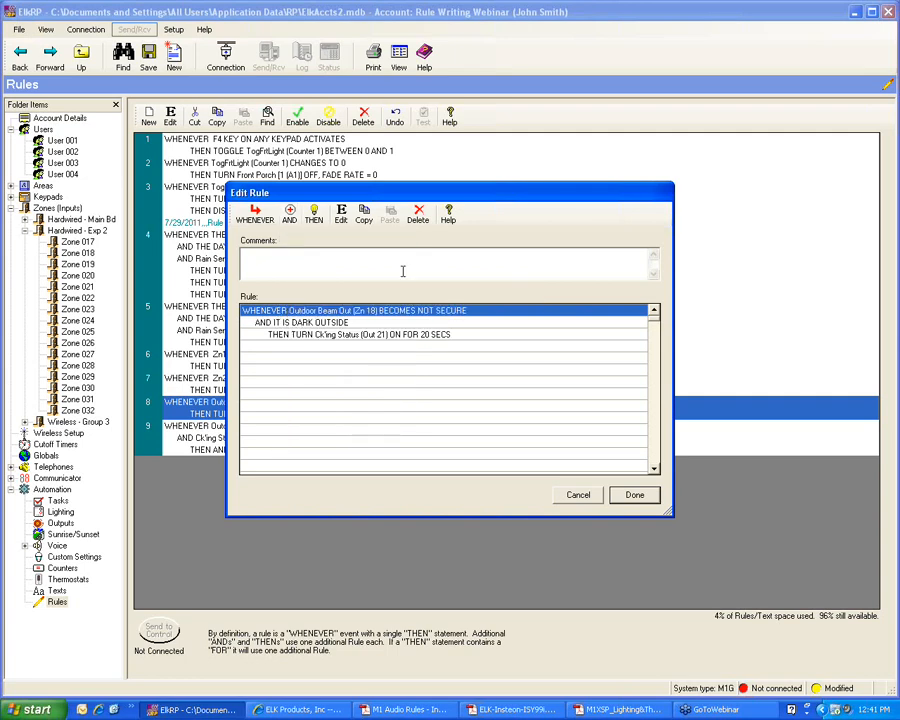
left_click(634, 495)
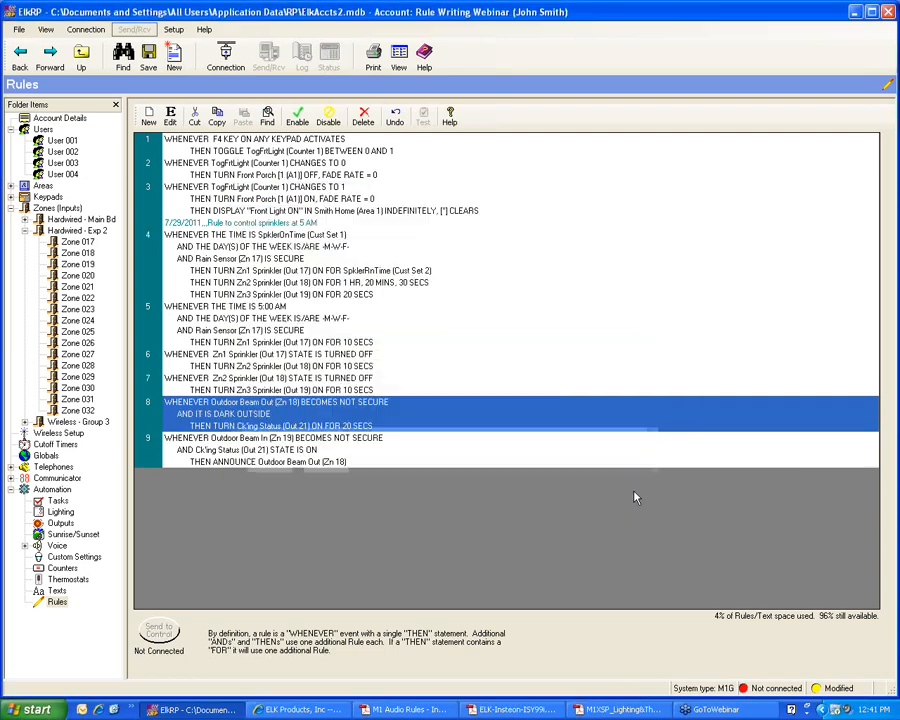
Step: Add the condition "It is Dark Outside" to rule 9 for Outdoor Beam In
left_click(267, 459)
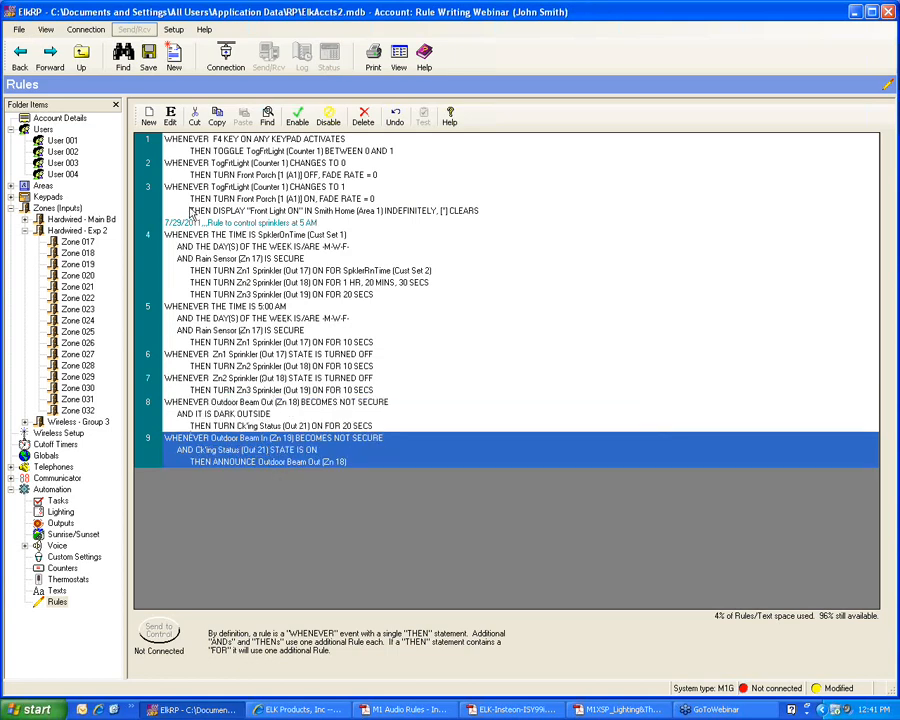
left_click(170, 117)
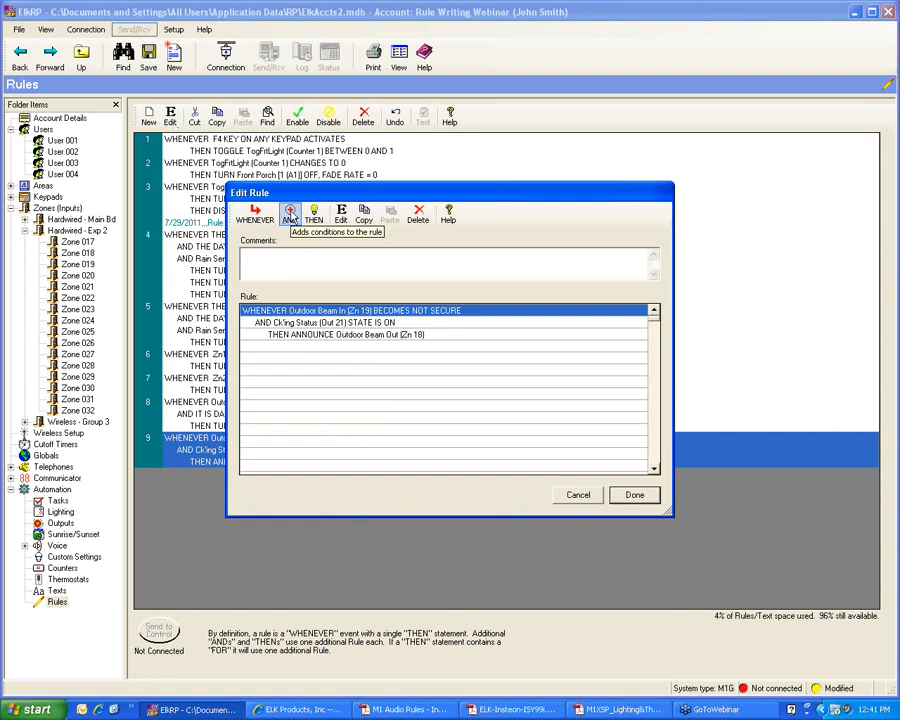
left_click(290, 216)
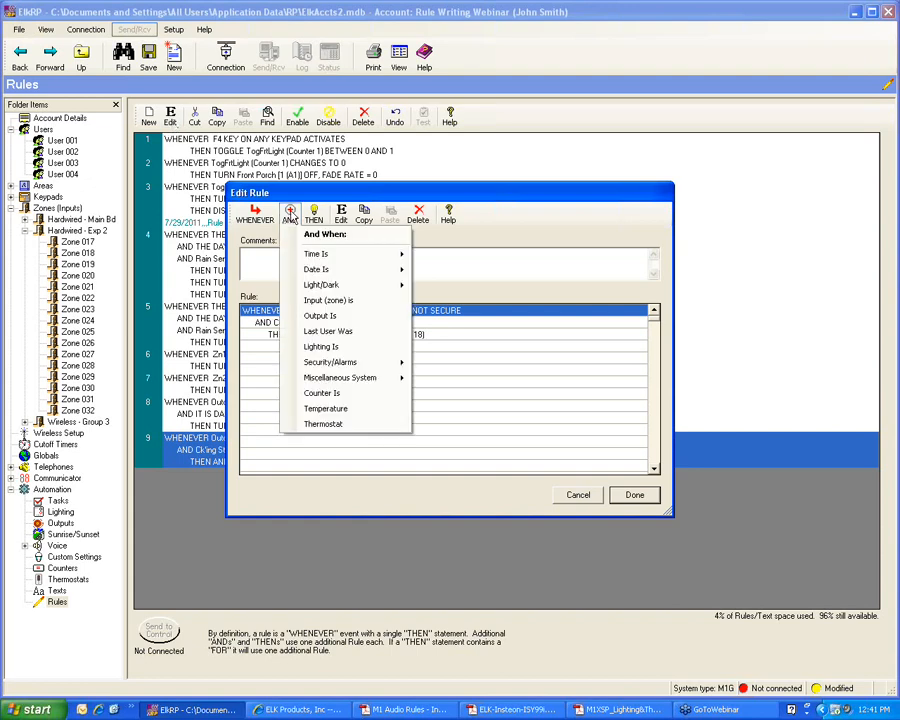
mouse_move(322, 285)
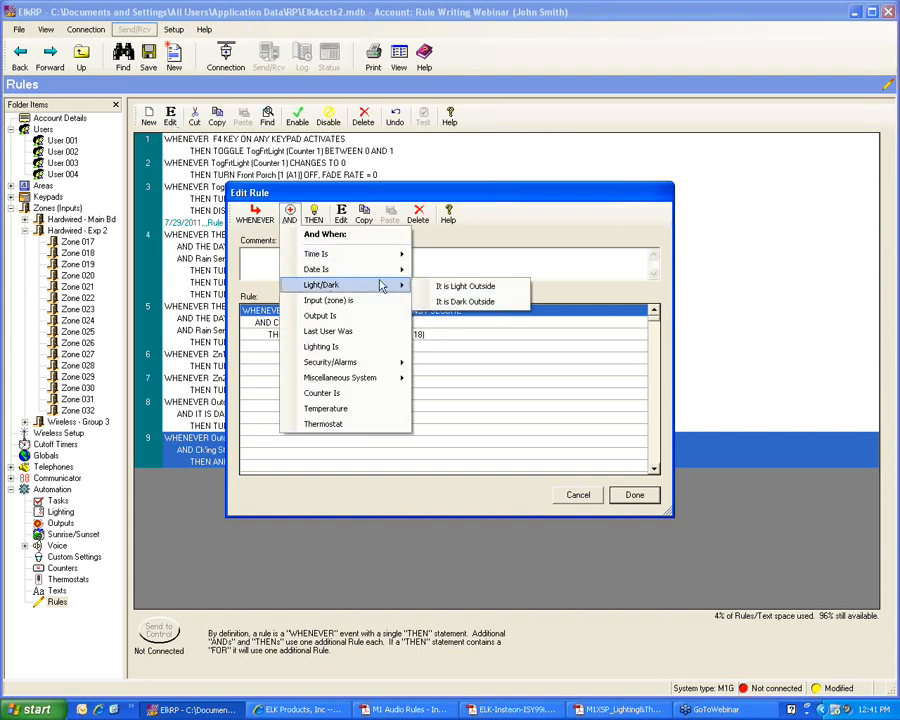
left_click(449, 302)
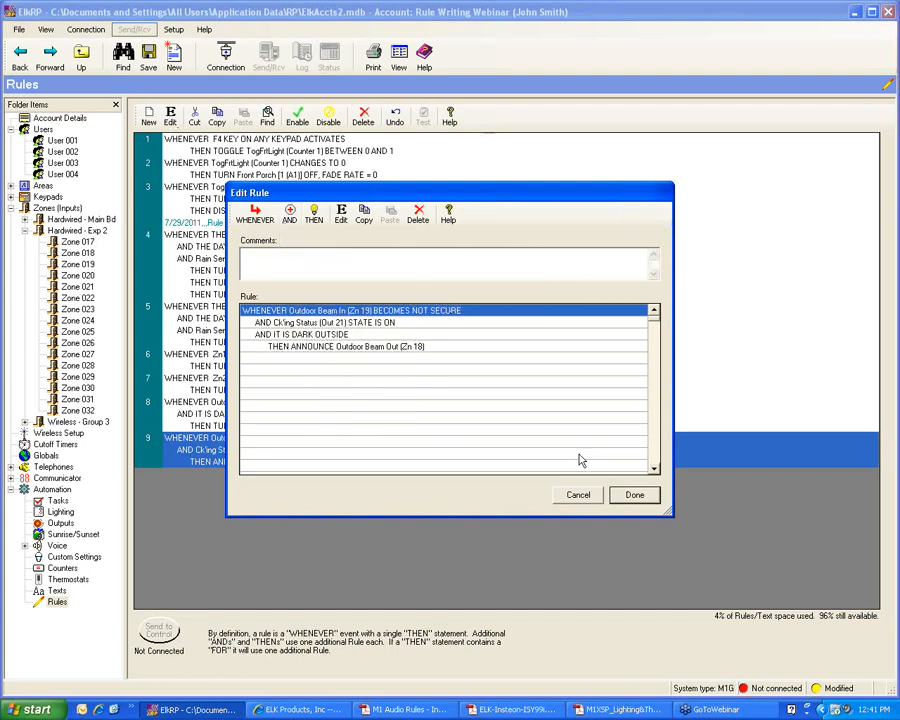
Step: Finish editing rule 9, and start a new rule triggered whenever Outdoor Beam Out (Zn 18) becomes Not Secure
left_click(635, 497)
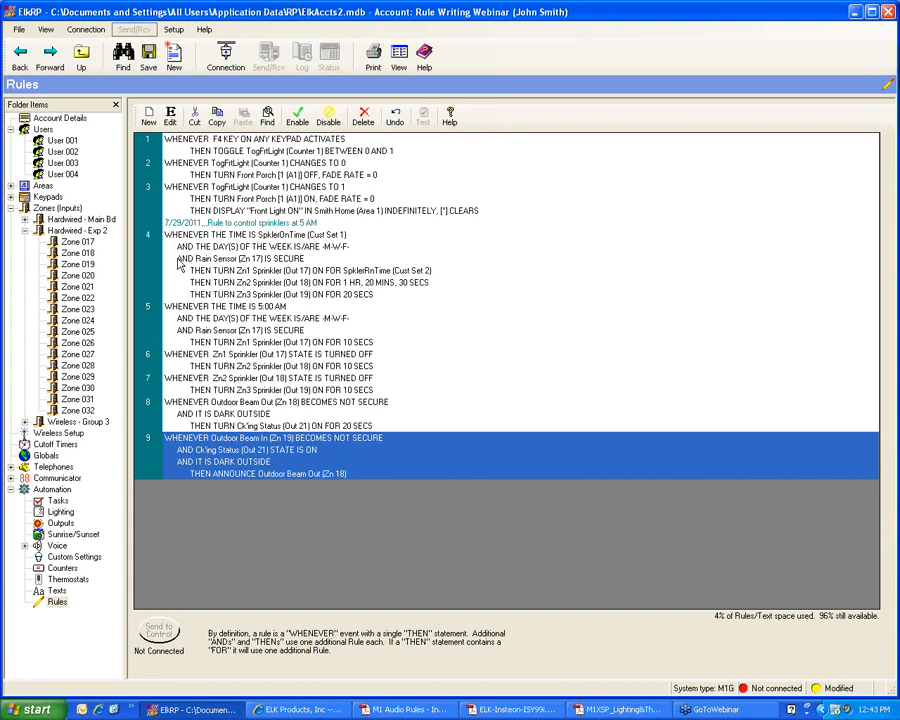
left_click(148, 120)
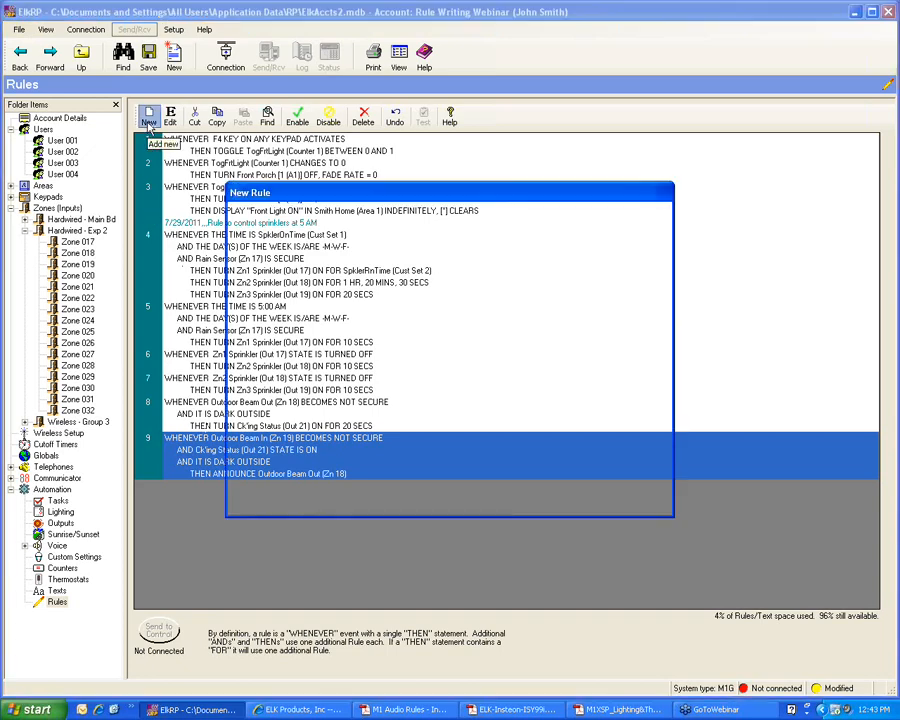
left_click(255, 213)
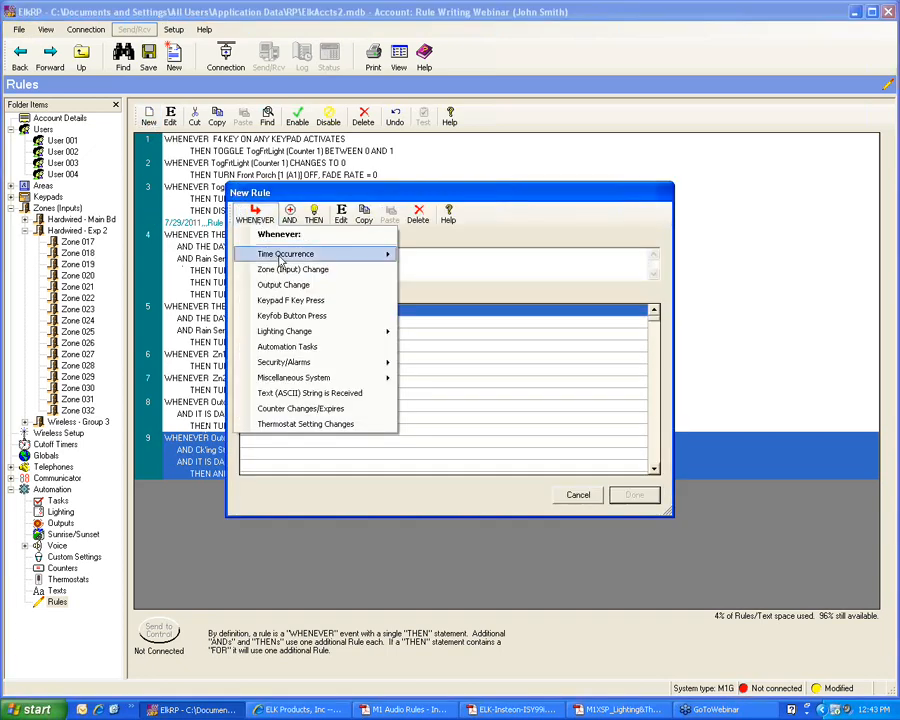
left_click(285, 270)
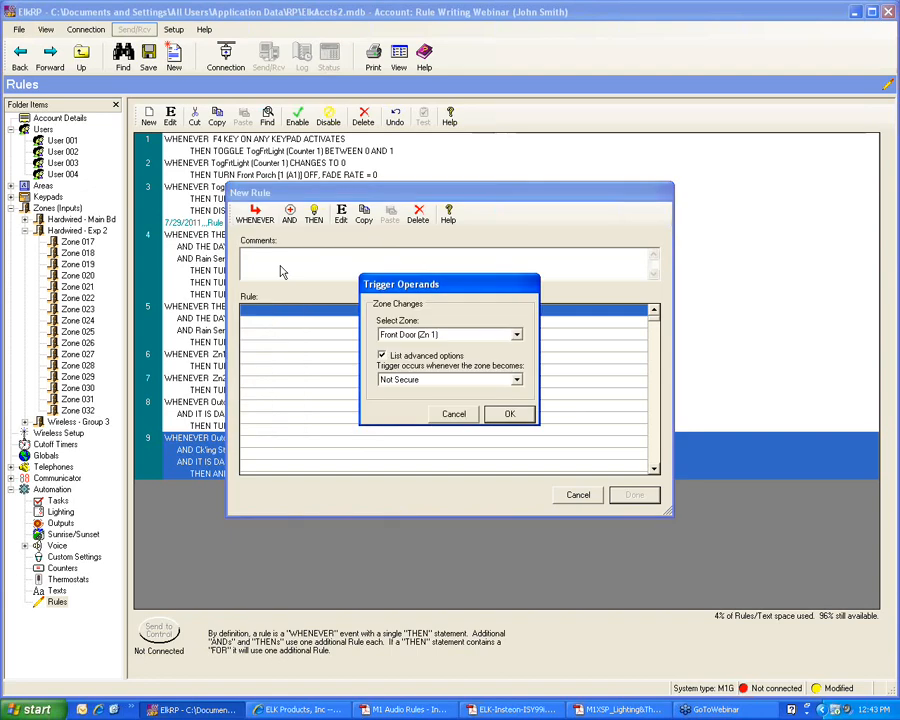
left_click(516, 334)
left_click_drag(518, 362, 490, 366)
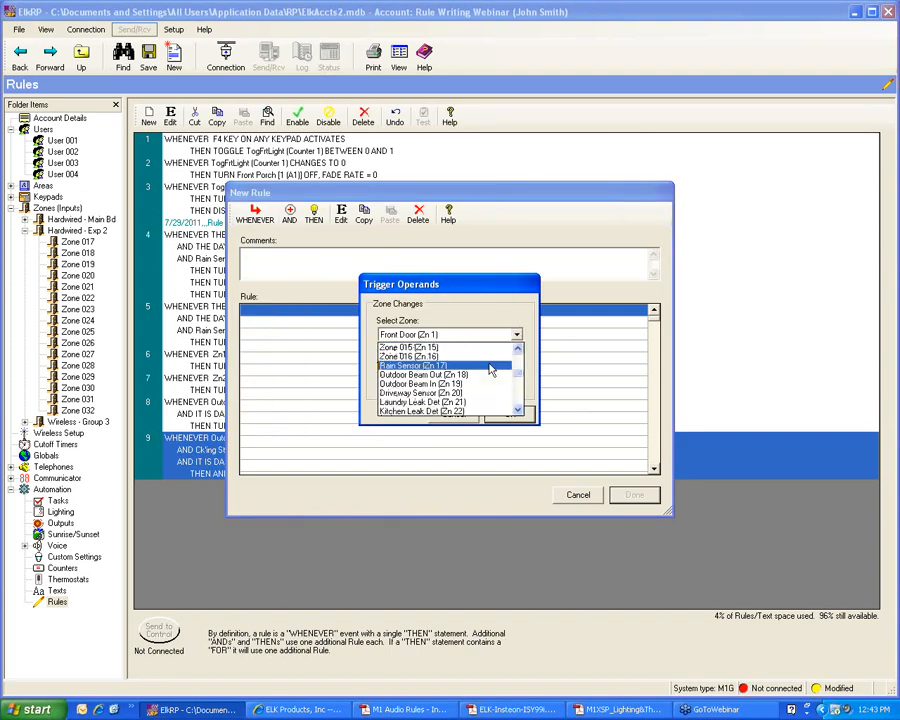
left_click(450, 373)
left_click(492, 412)
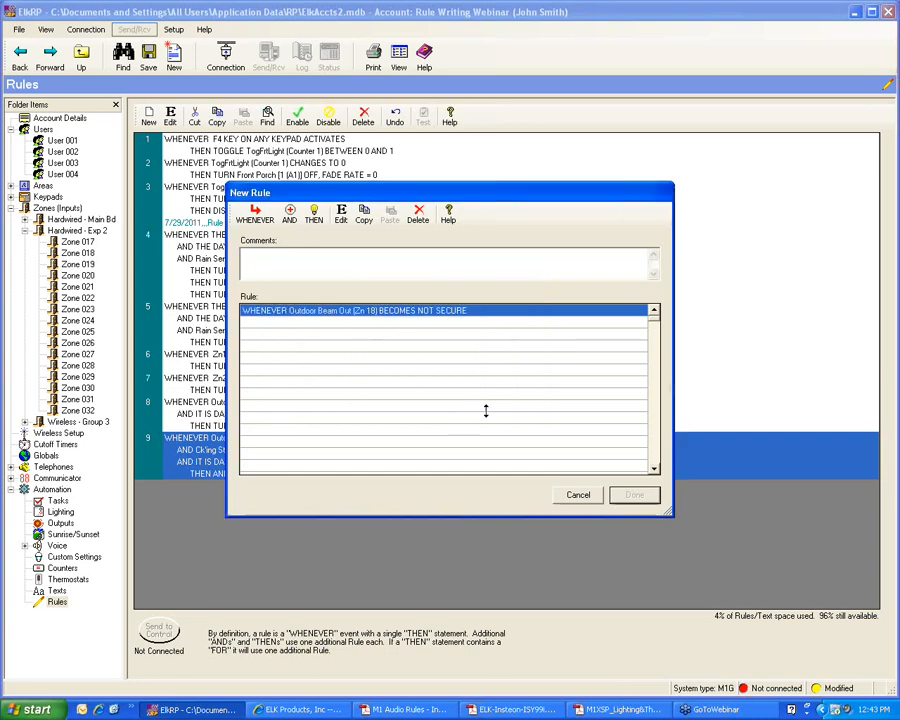
Step: Add the condition that the Outdoor Beam In (Zn 19) zone is Not Secure - Open Loop to the new rule
left_click(288, 216)
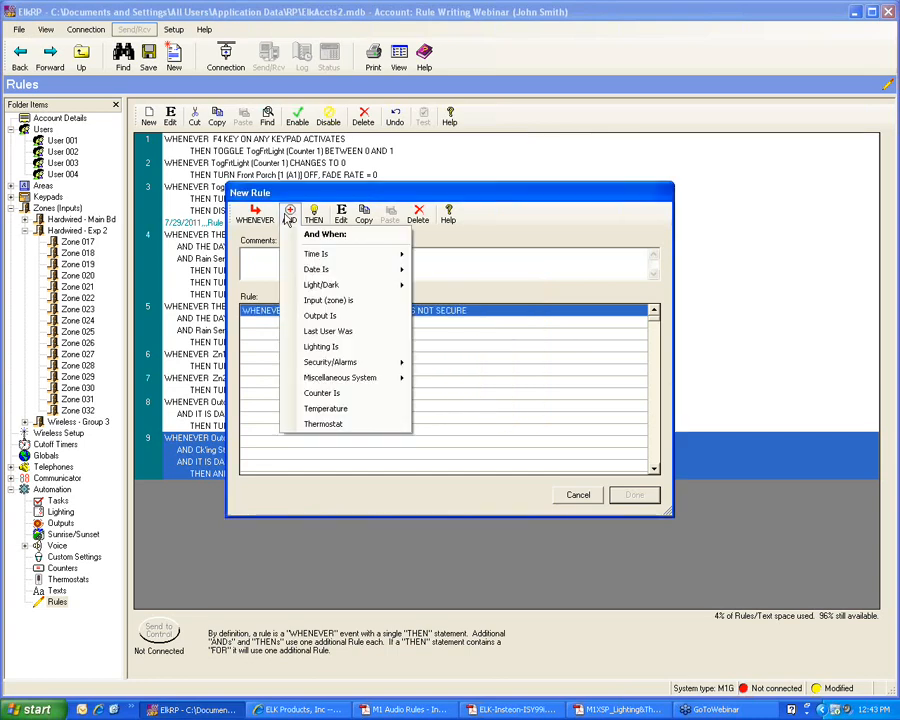
left_click(340, 301)
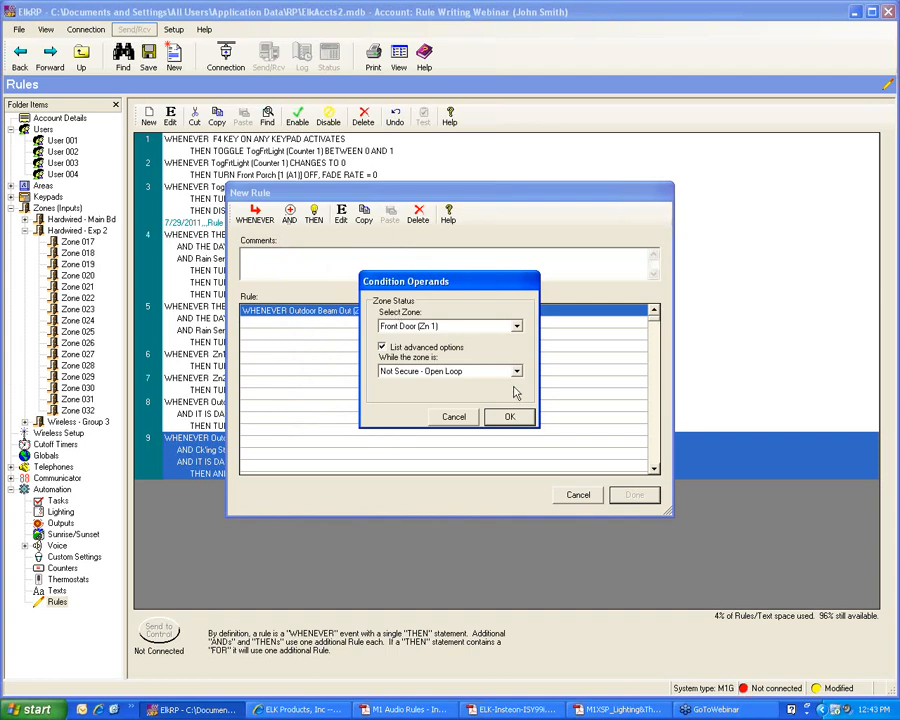
left_click(516, 326)
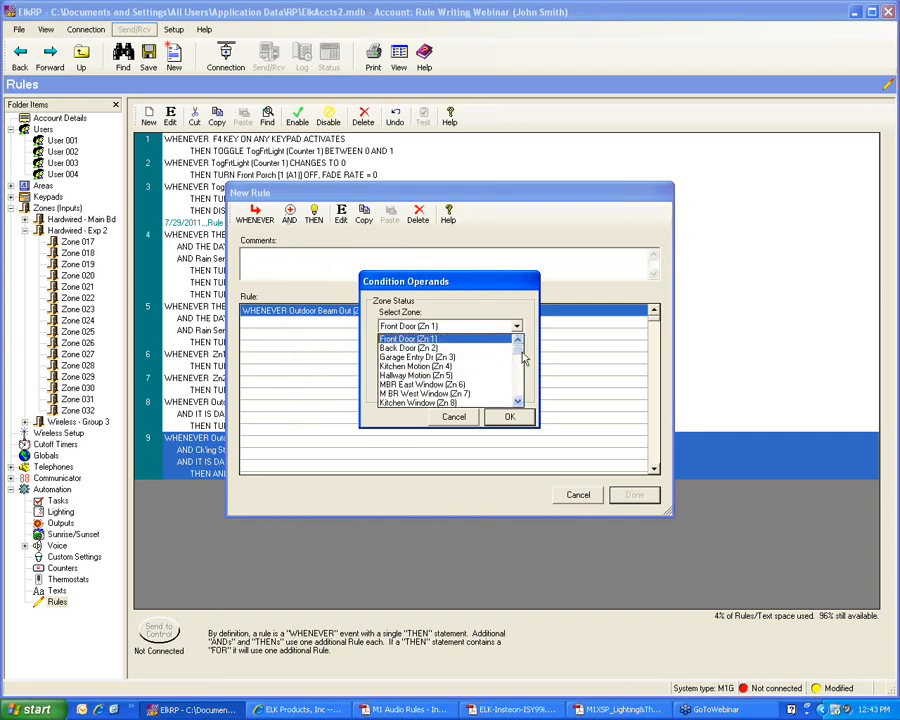
mouse_move(521, 358)
left_mouse_down()
mouse_move(521, 376)
mouse_move(518, 350)
left_mouse_up()
left_click(450, 366)
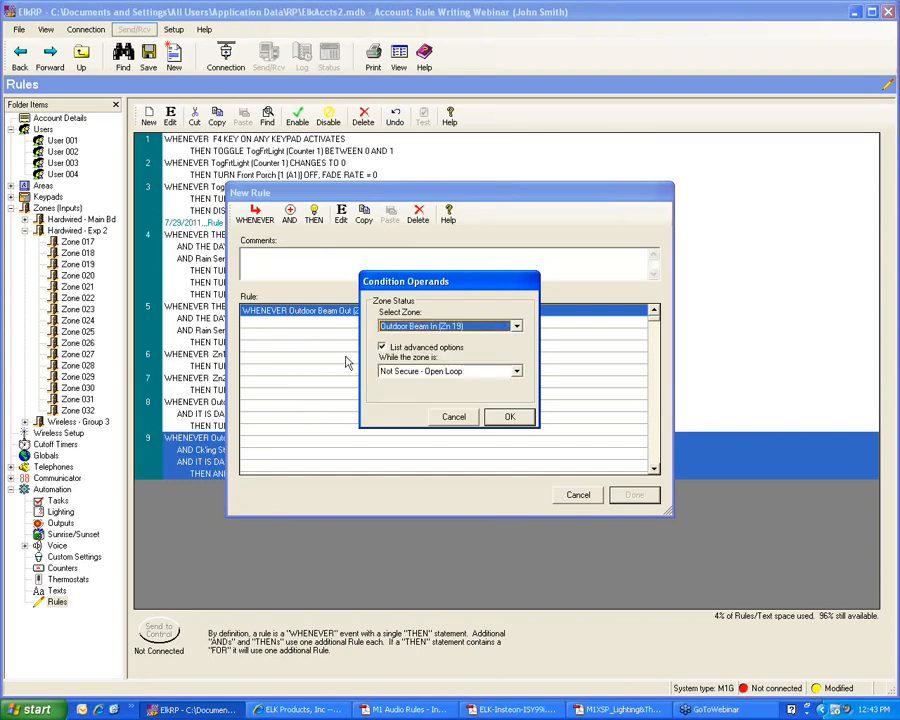
left_click(510, 416)
Step: Make the rule turn on the Front Porch [1 (A1)] lighting device, and finish the rule
left_click(322, 336)
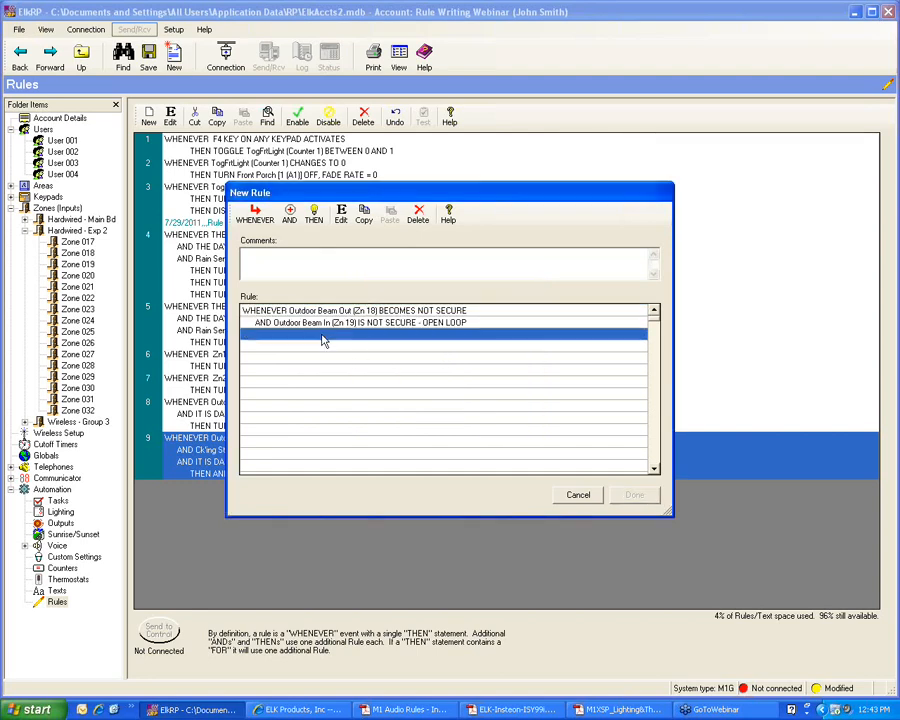
left_click(314, 215)
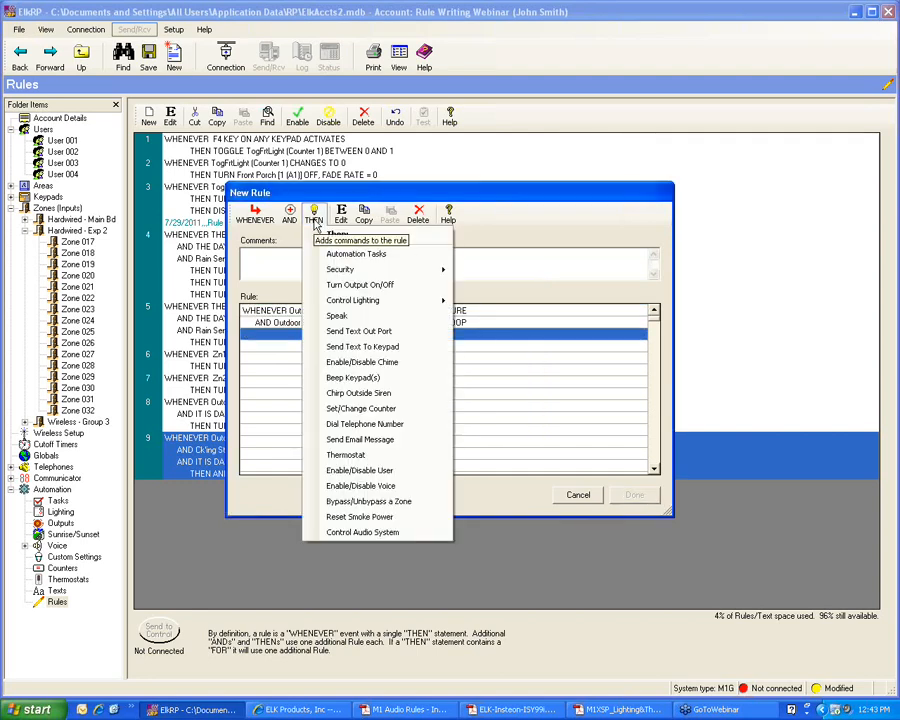
mouse_move(440, 300)
left_click(481, 304)
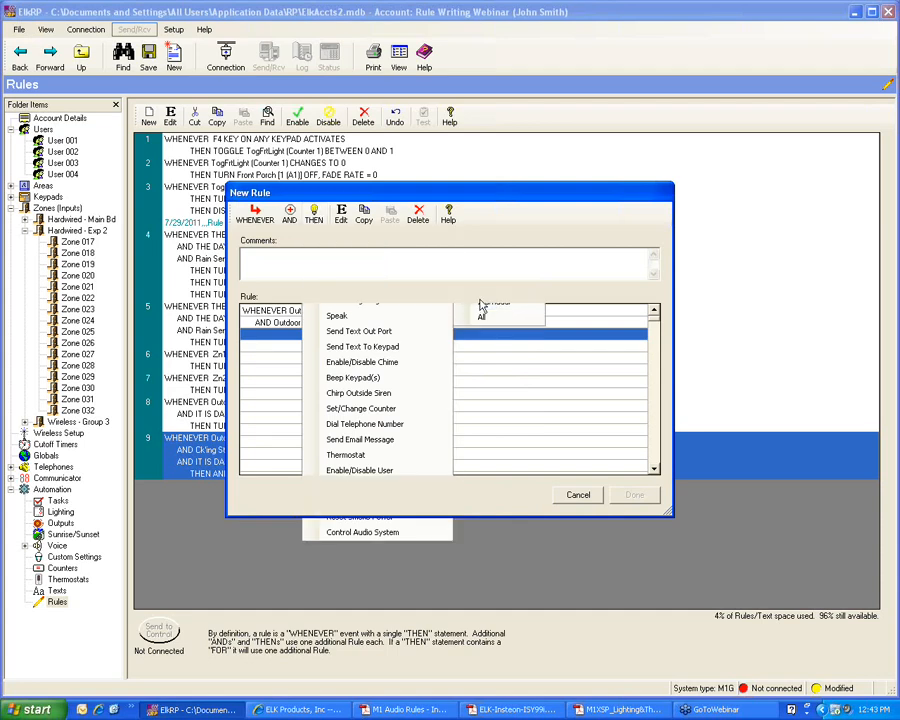
left_click(517, 277)
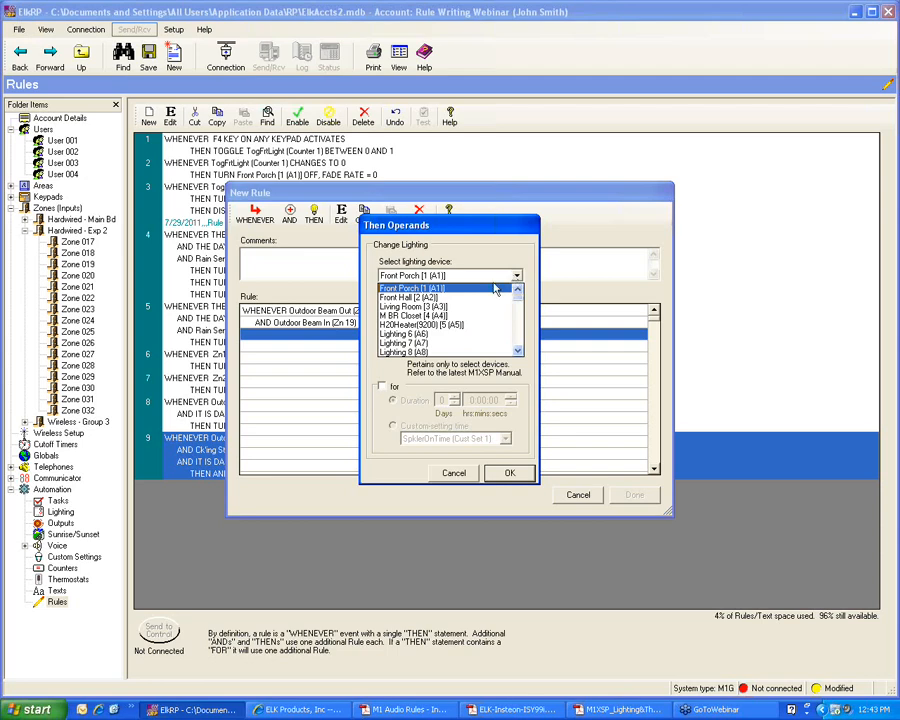
left_click(403, 289)
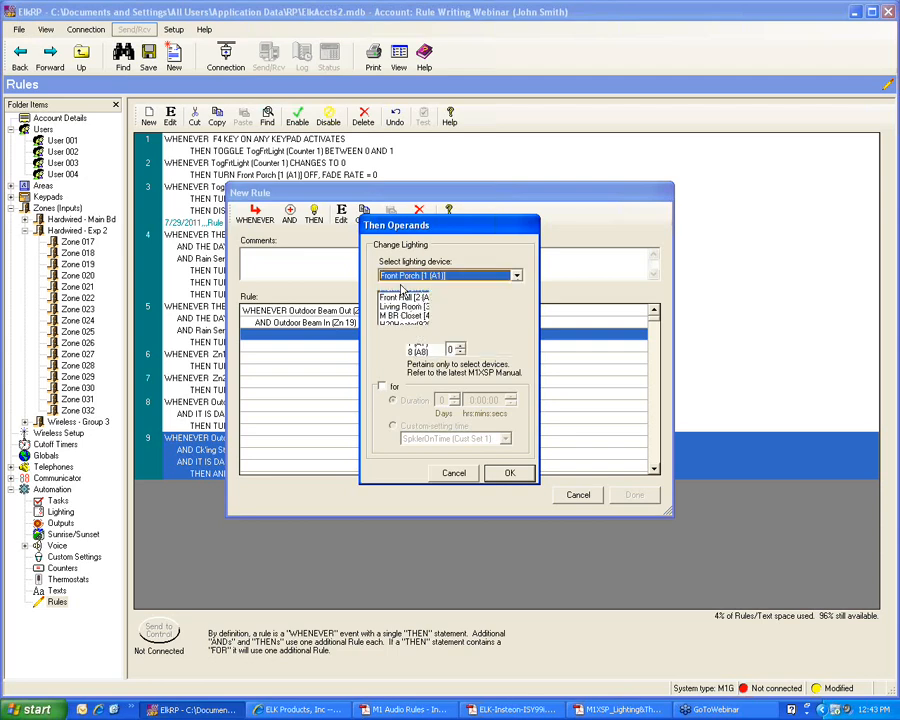
left_click(510, 475)
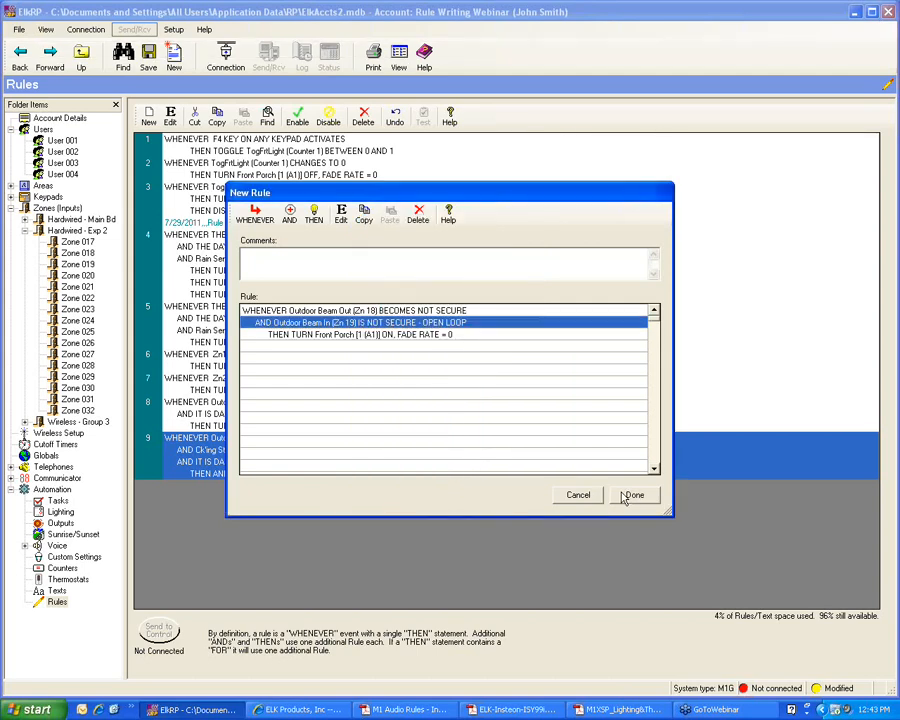
left_click(630, 496)
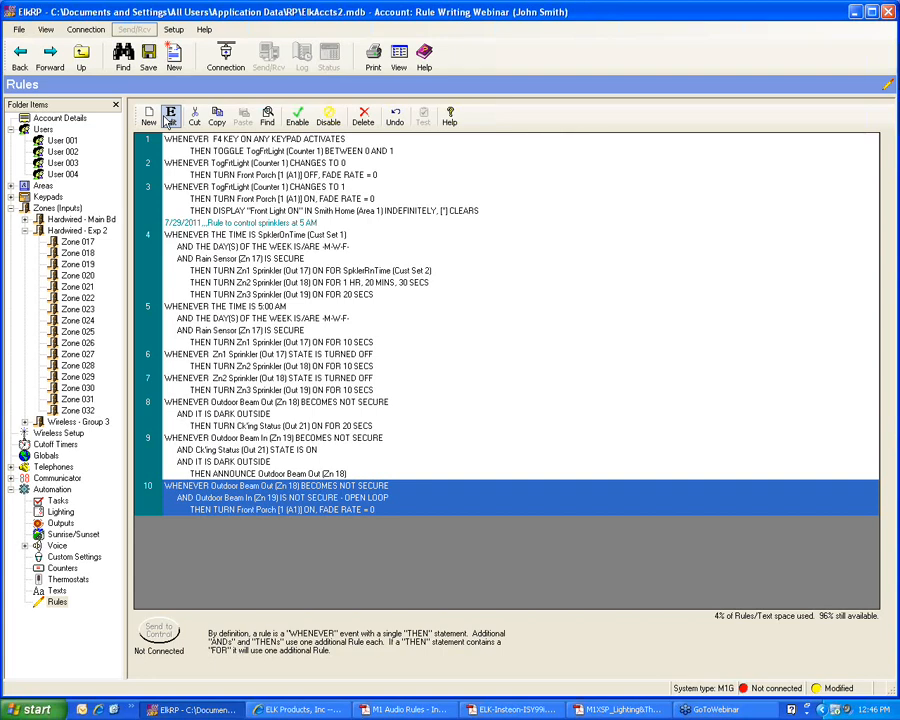
left_click(149, 116)
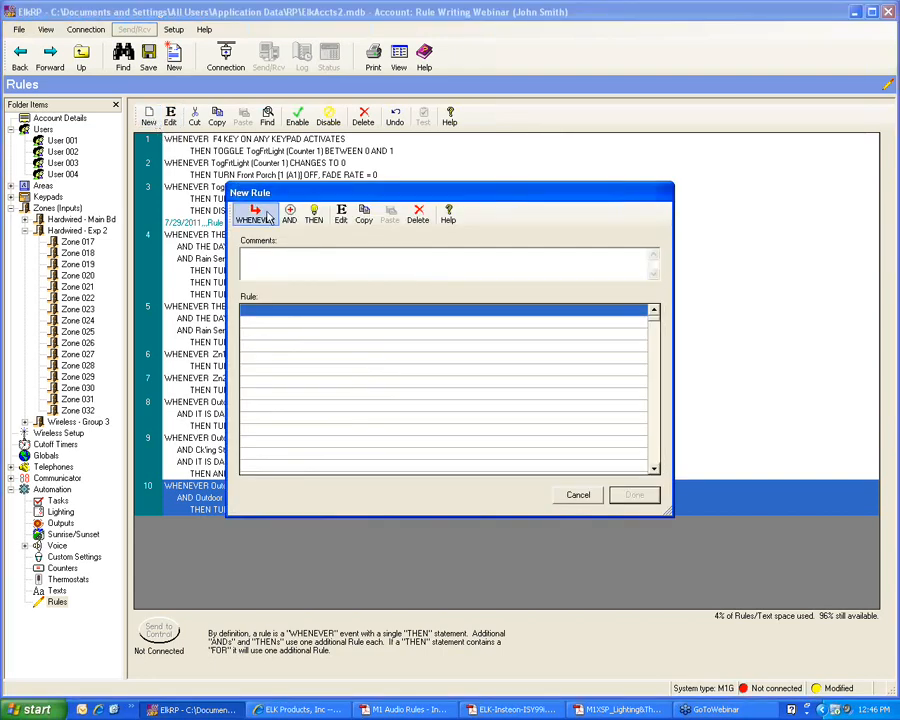
left_click(266, 217)
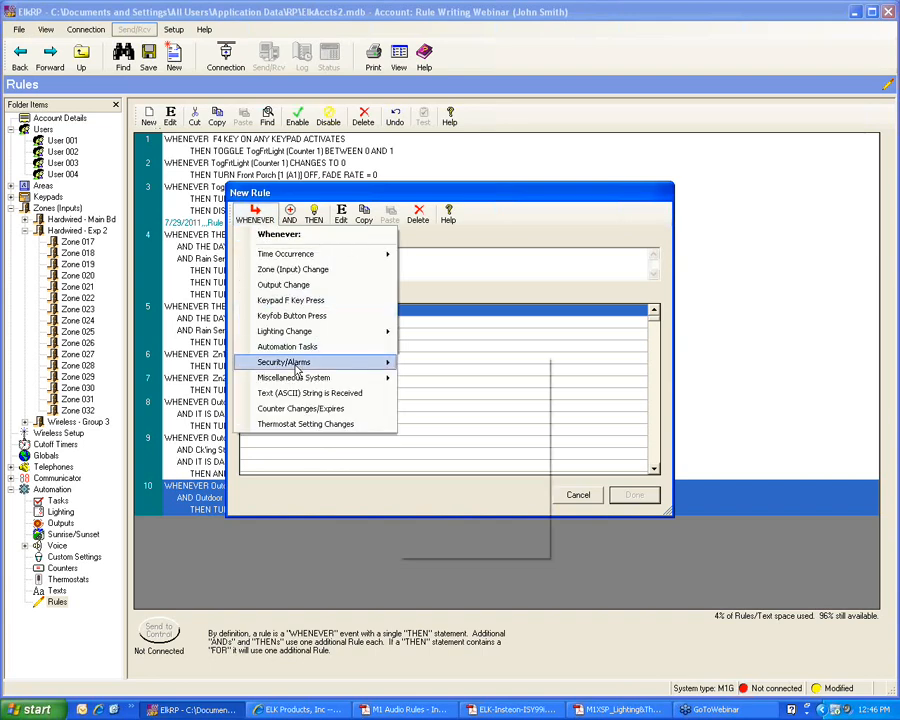
mouse_move(296, 370)
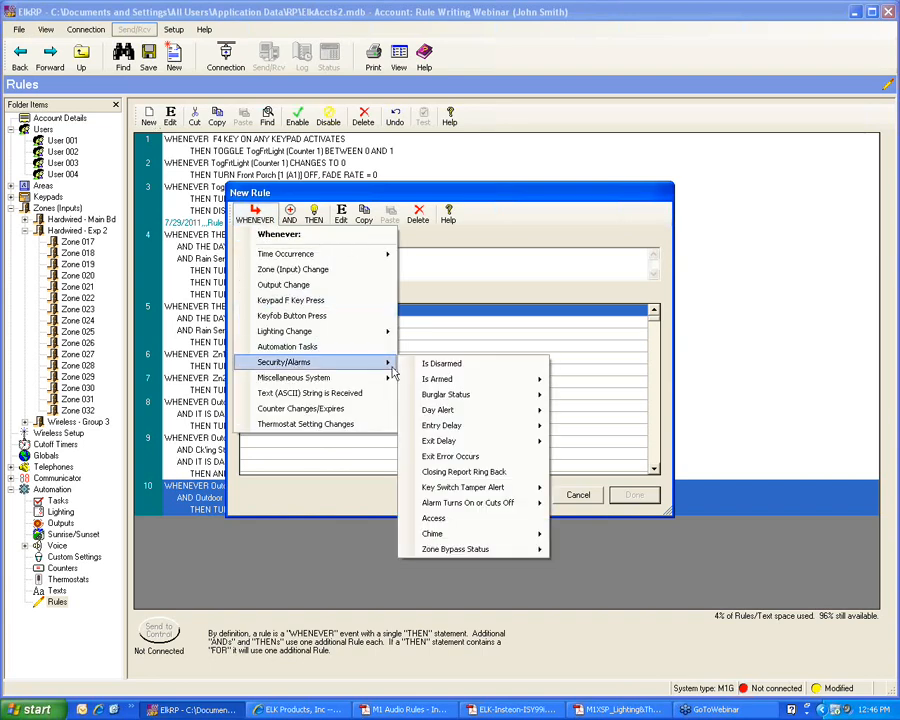
mouse_move(494, 396)
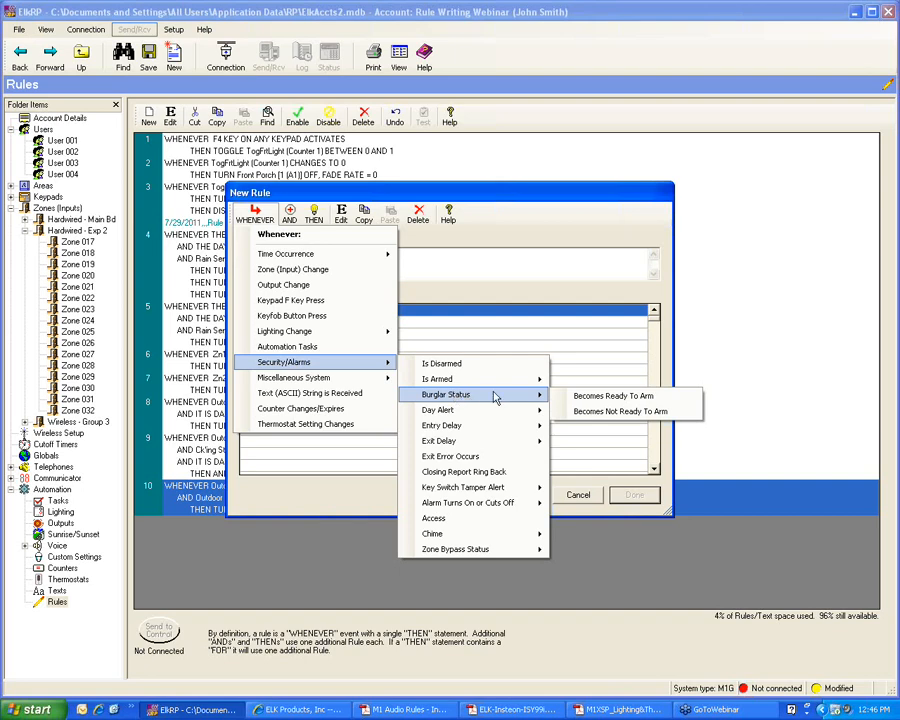
left_click(588, 412)
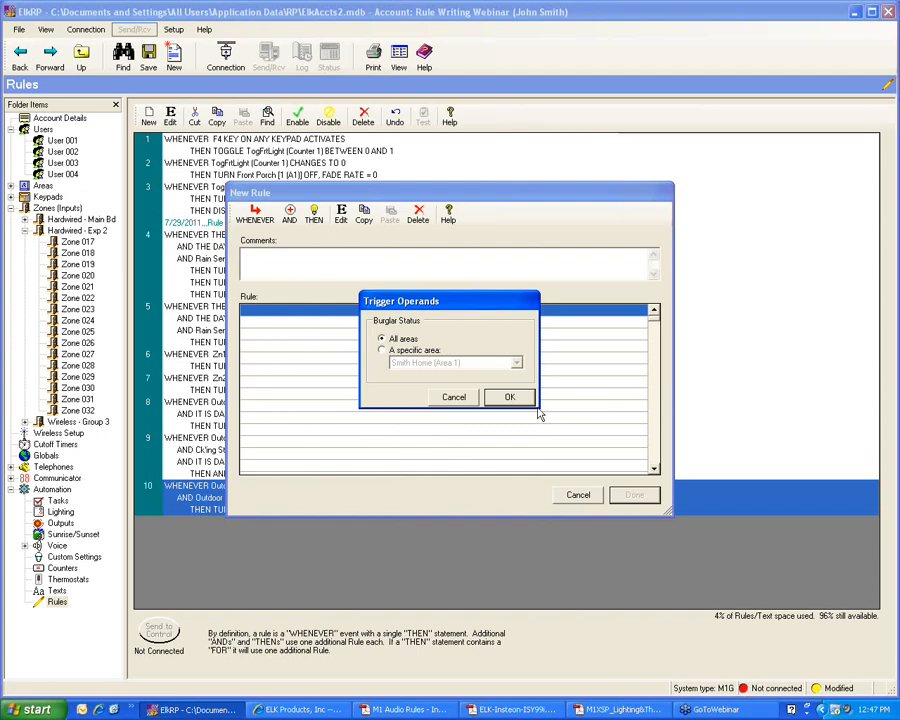
left_click(453, 398)
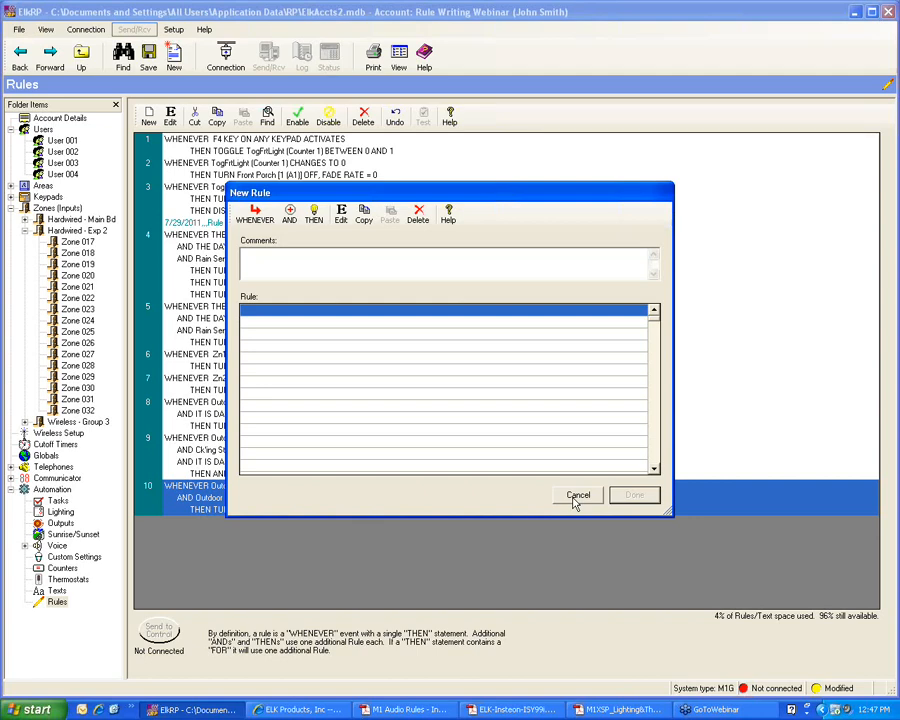
left_click(578, 496)
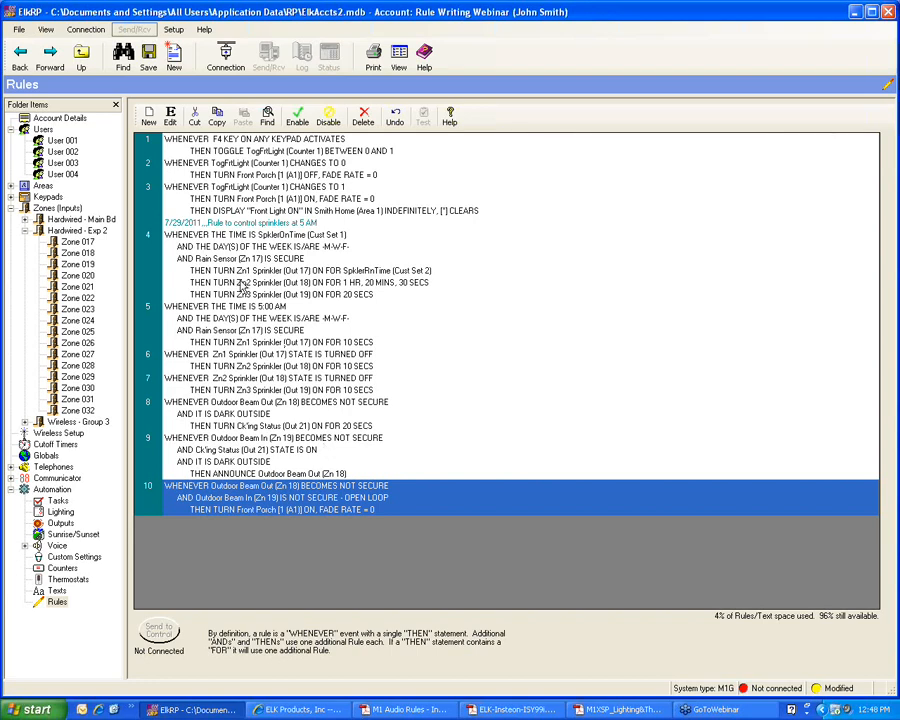
Step: Start a new rule triggered whenever the Garage PIR (Zn 33) zone becomes violated
left_click(148, 122)
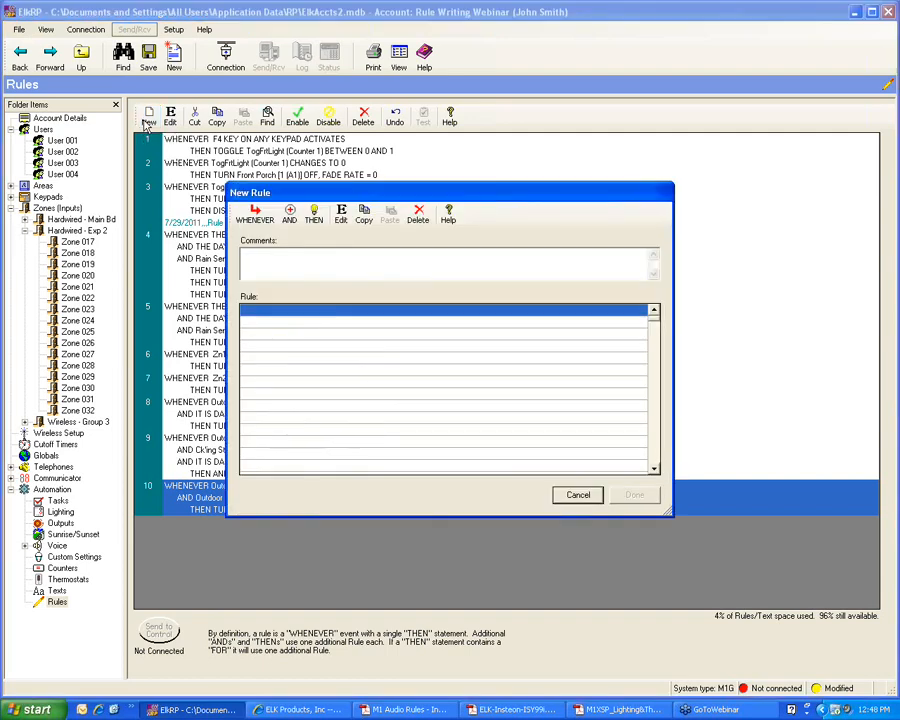
left_click(256, 211)
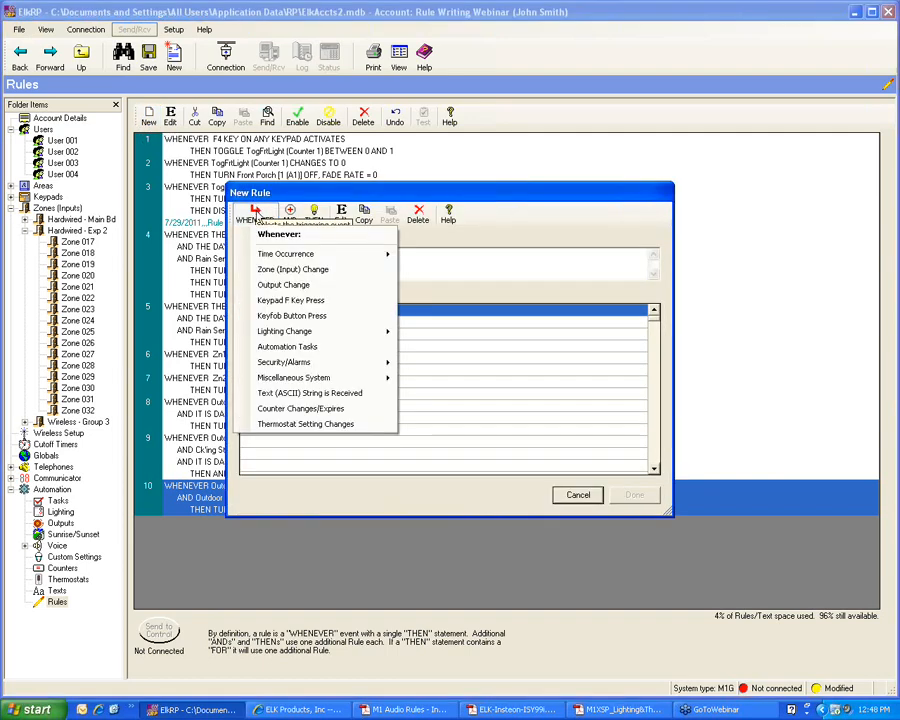
left_click(268, 271)
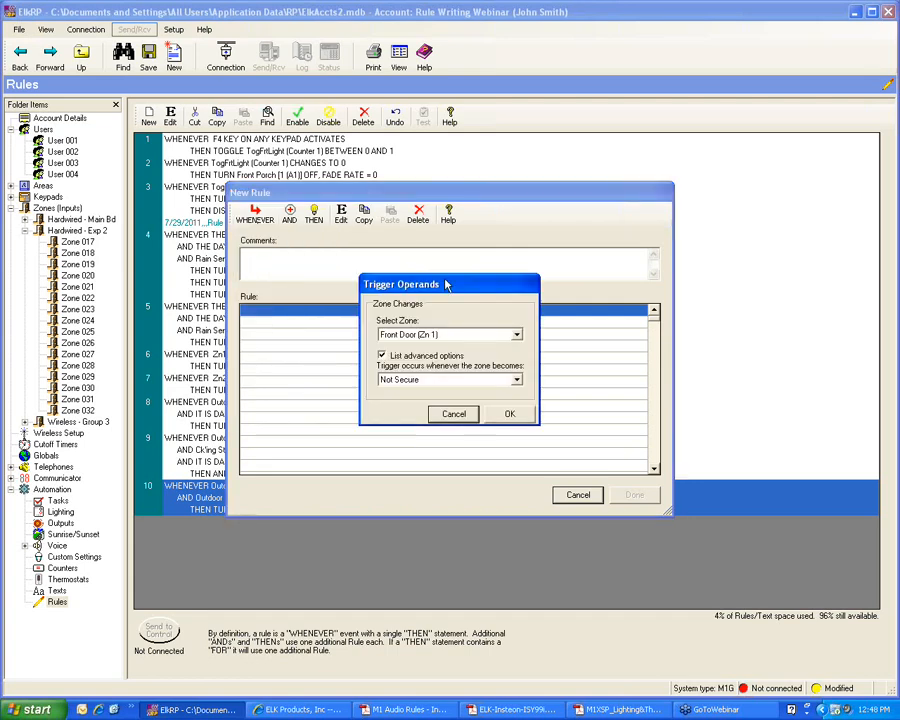
left_click(516, 334)
scroll(518, 365, "down", 1)
left_click_drag(518, 365, 517, 390)
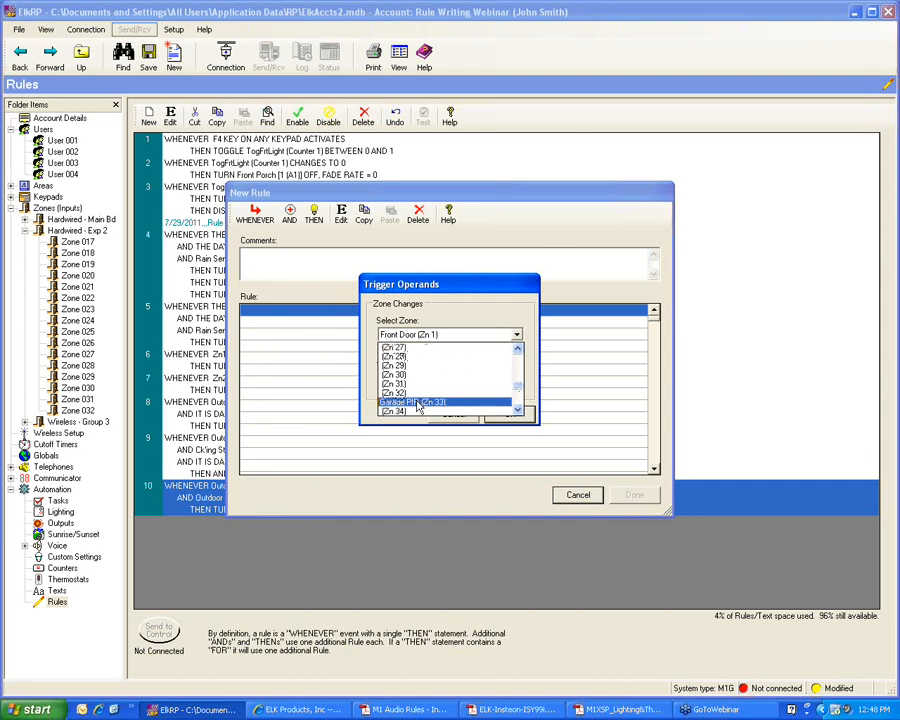
left_click(446, 403)
left_click(507, 414)
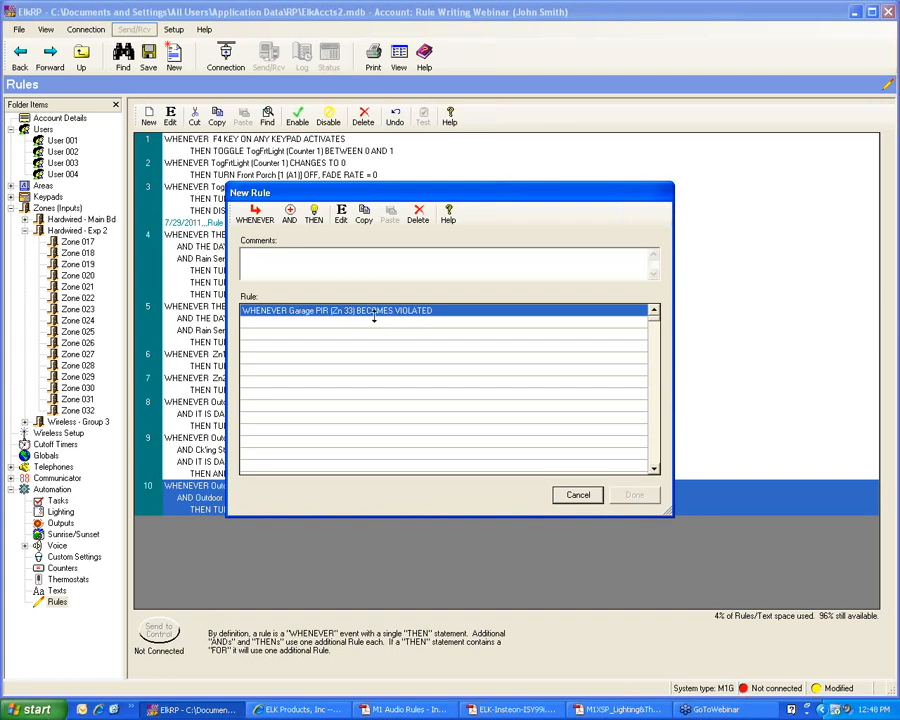
Step: Add an output action to the Garage PIR rule that turns on Garage Fan (Out 22)
left_click(314, 218)
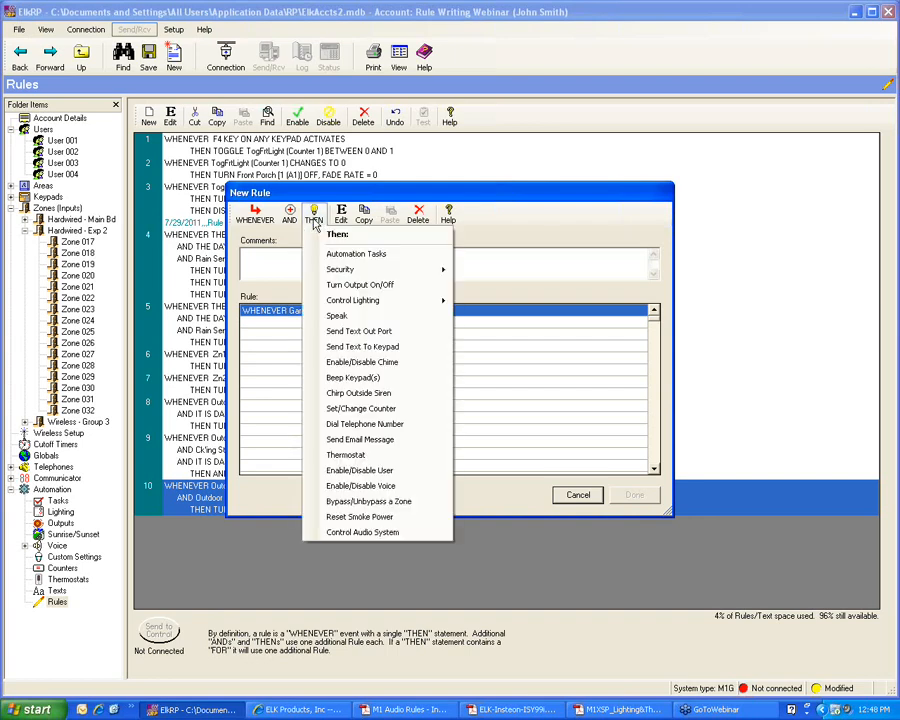
left_click(345, 285)
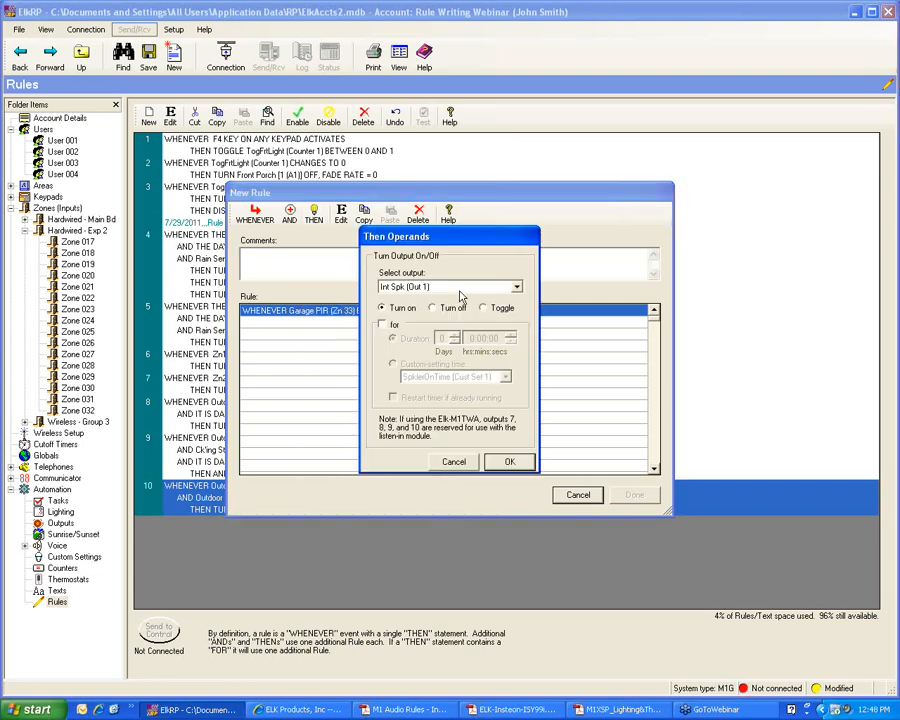
left_click(516, 288)
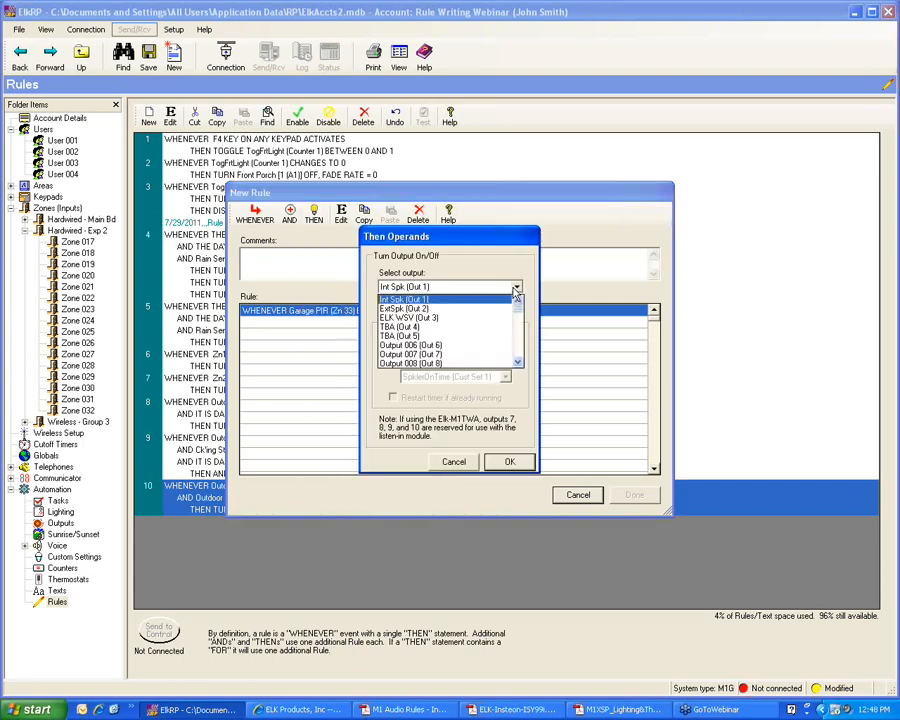
left_click_drag(516, 316, 517, 319)
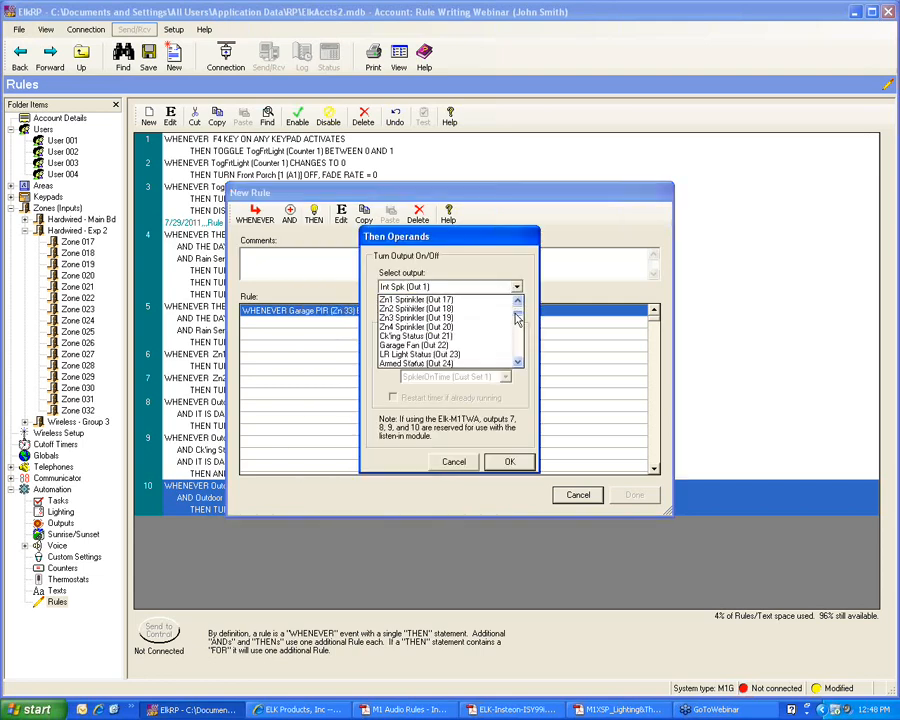
scroll(517, 319, "up", 1)
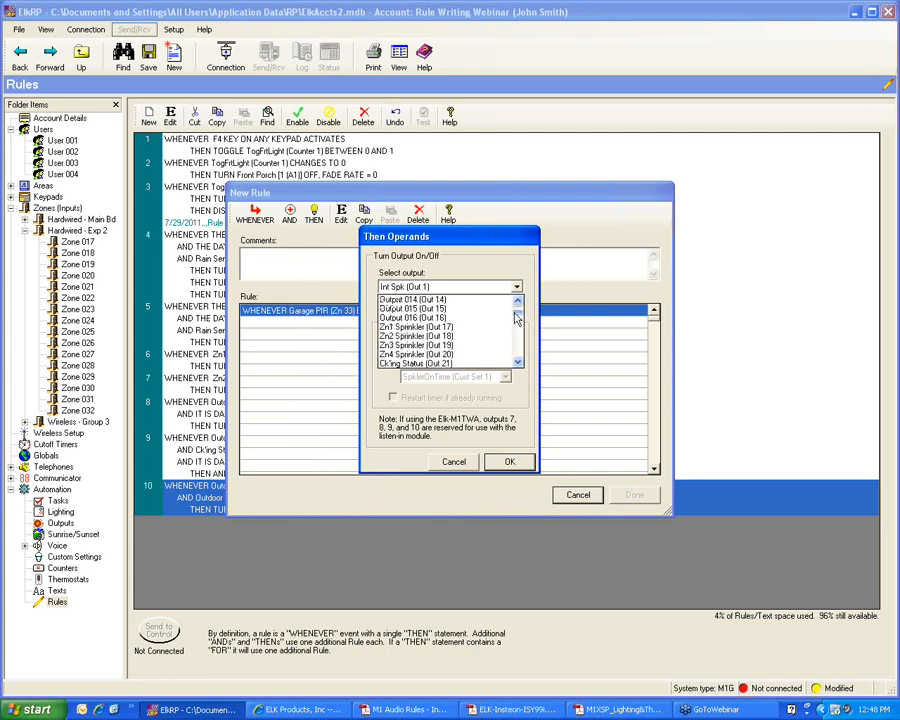
scroll(517, 319, "down", 2)
left_click(472, 318)
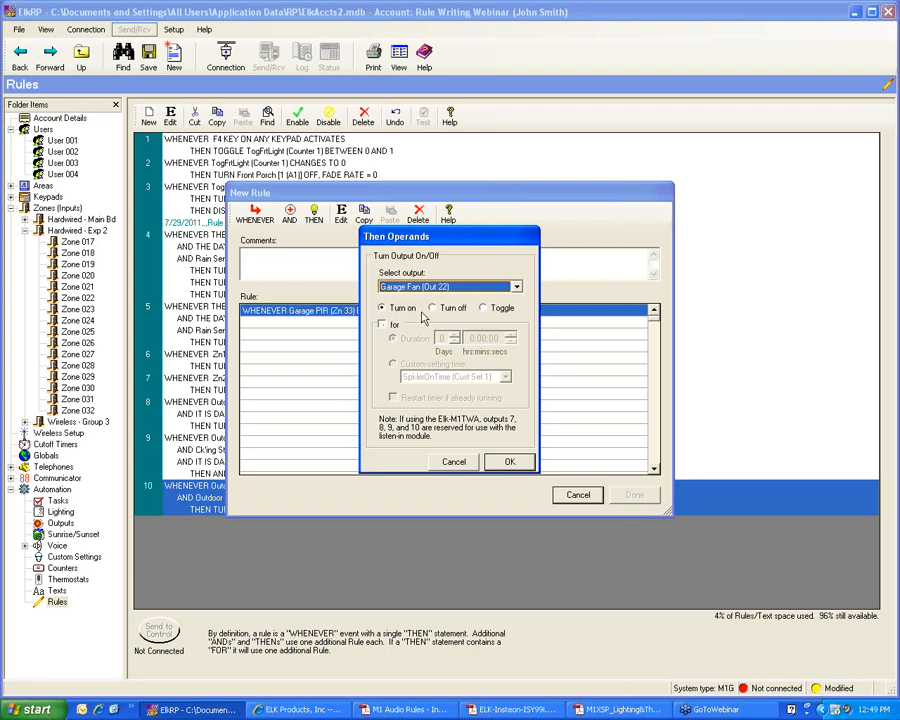
Step: Limit the fan's on time to 10 minutes, restarting the timer if already running, and finish the rule
left_click(382, 325)
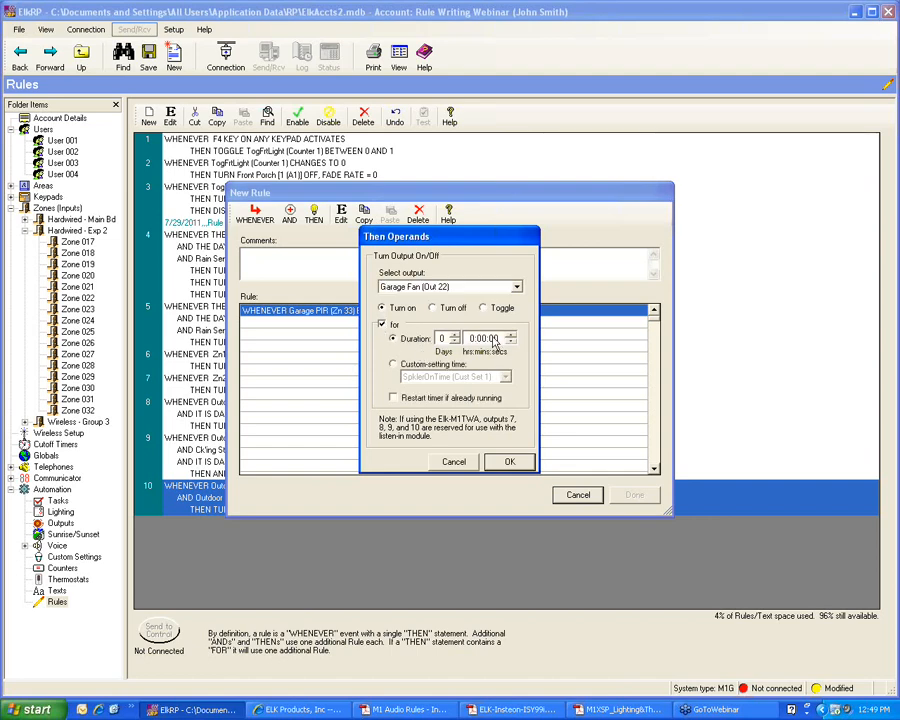
left_click(491, 342)
left_click(393, 398)
left_click(513, 463)
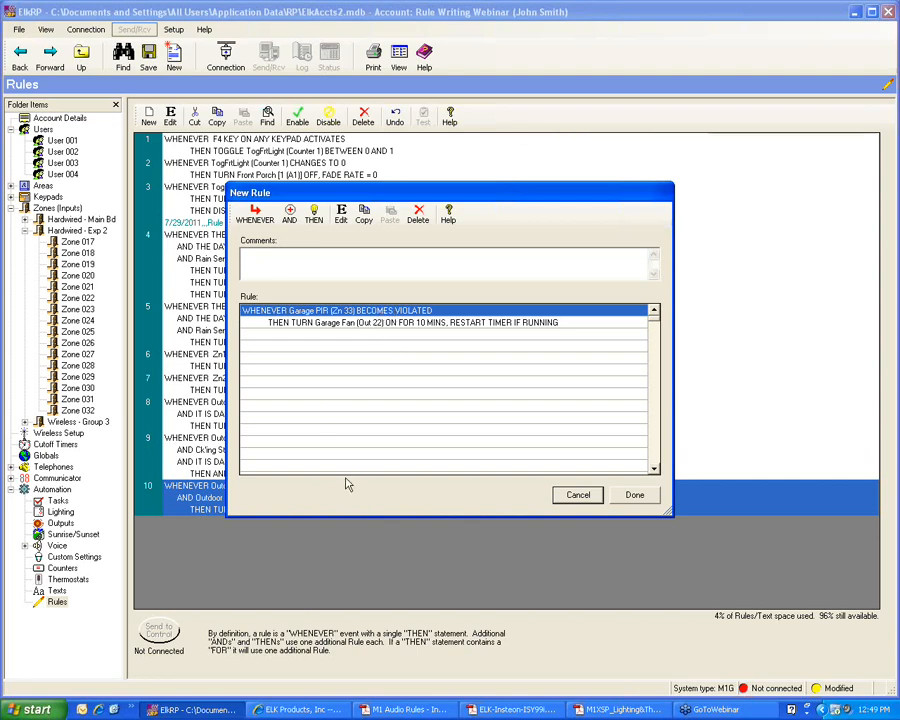
left_click(632, 497)
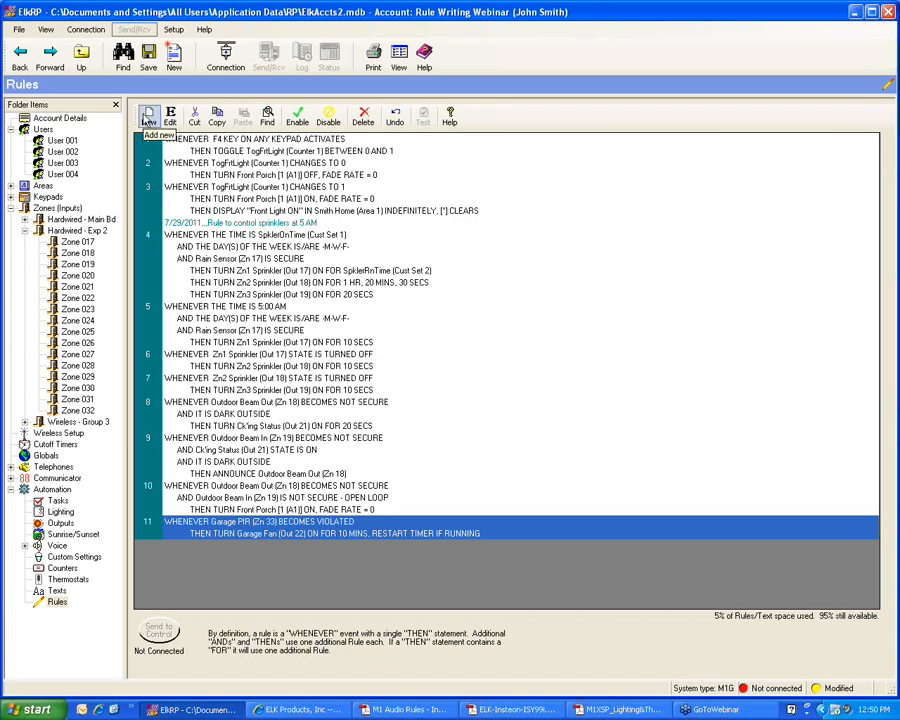
Step: Start a new rule triggered whenever the arm state of Area 1 becomes disarmed
left_click(148, 120)
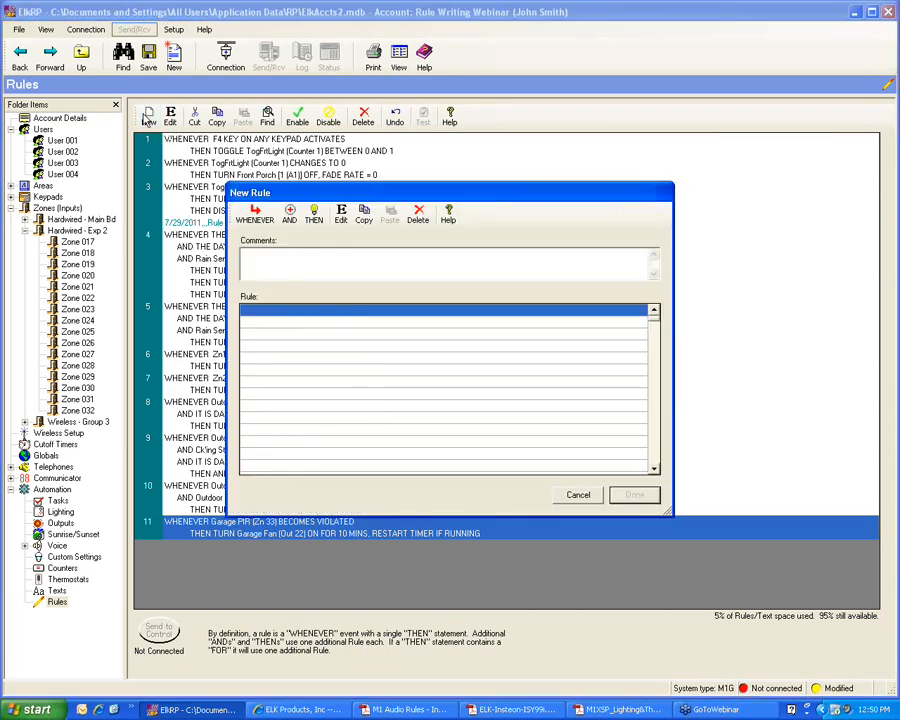
left_click(255, 216)
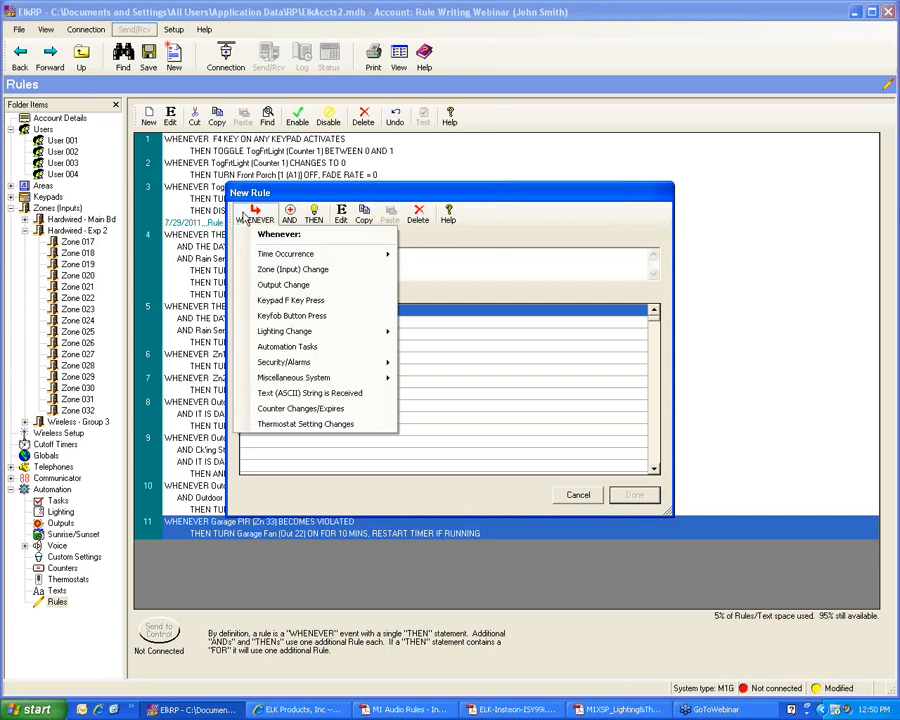
mouse_move(284, 366)
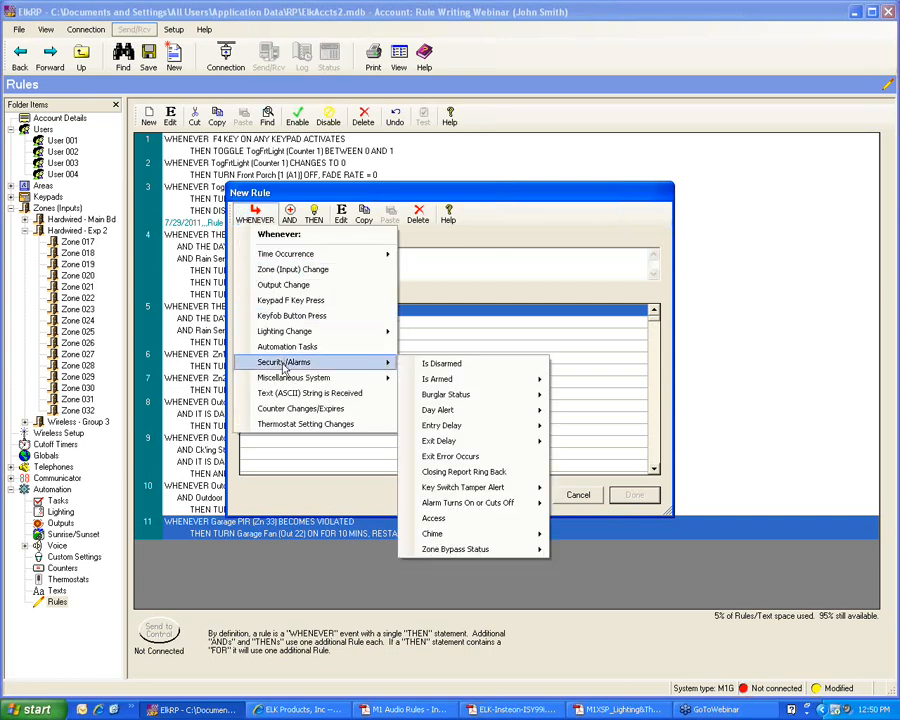
left_click(421, 365)
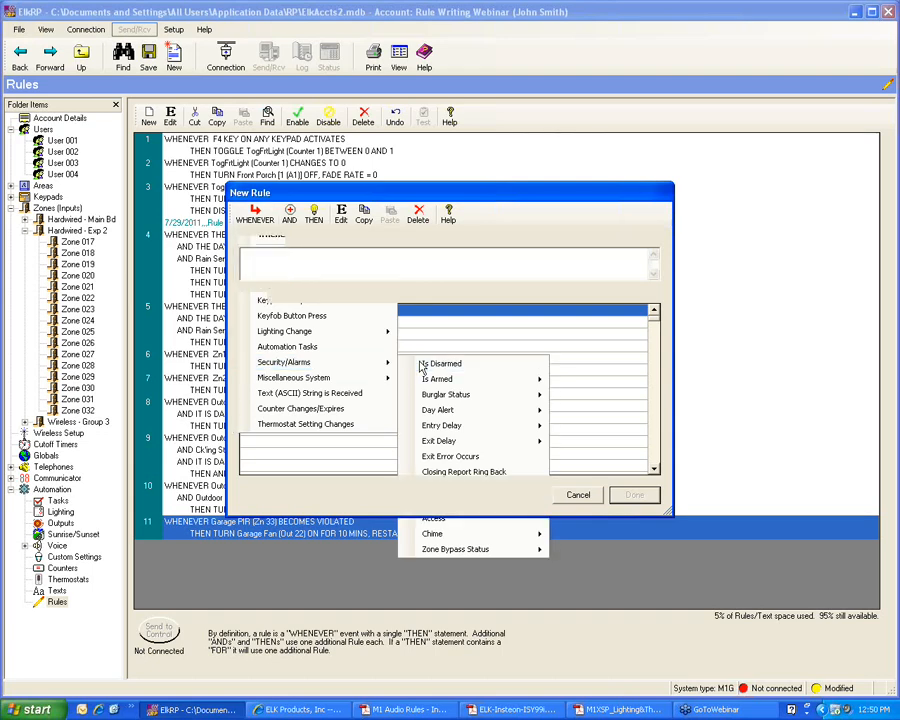
left_click(509, 392)
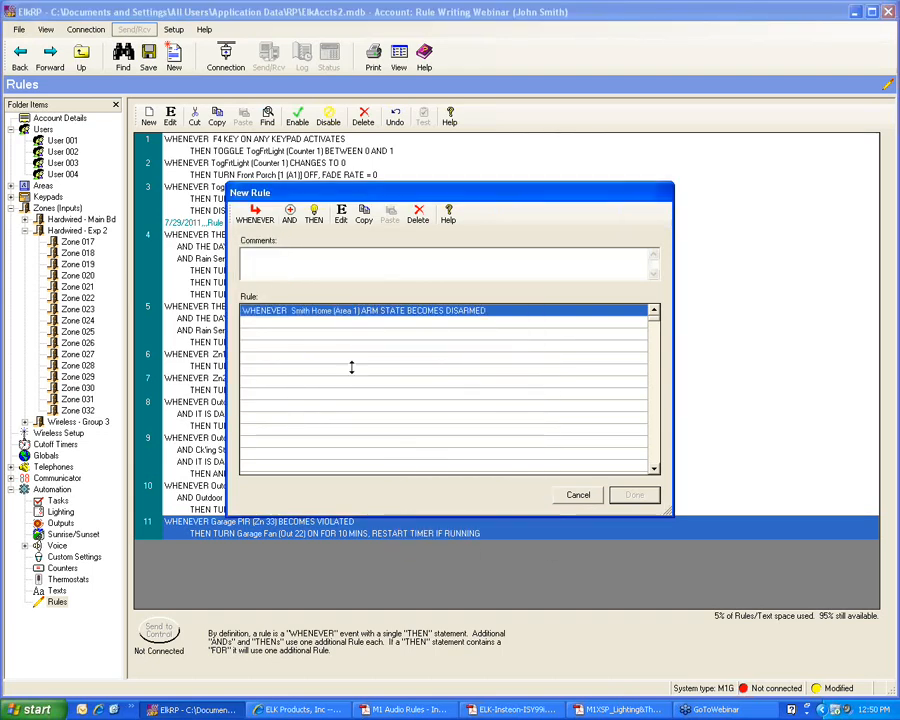
Step: Begin an output on/off action for the disarm rule and bring up the output choices from Out 17 to Out 24
left_click(313, 214)
mouse_move(353, 284)
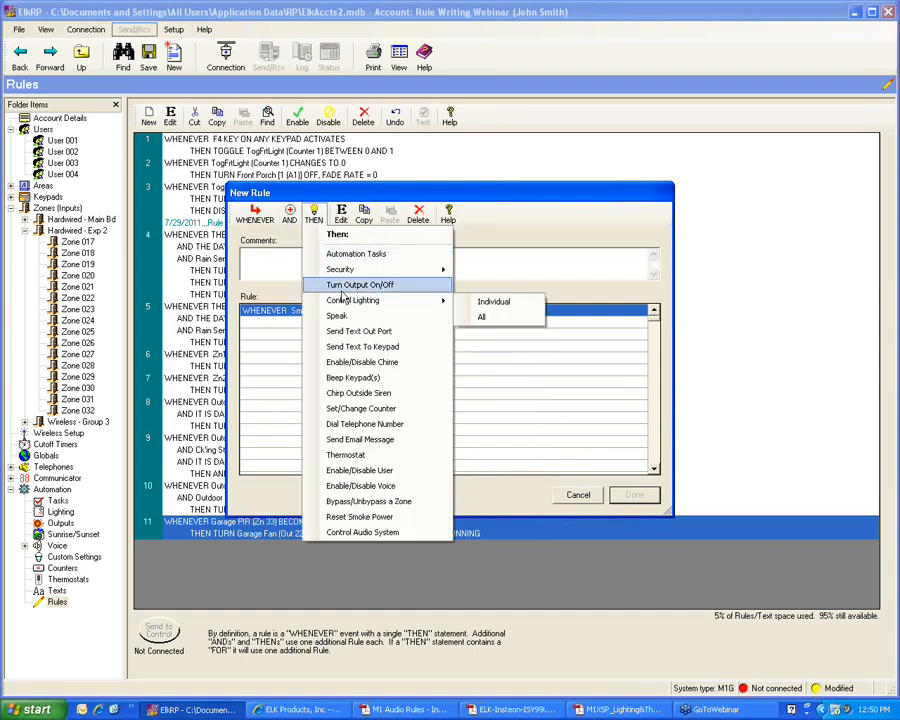
left_click(486, 298)
left_click(512, 287)
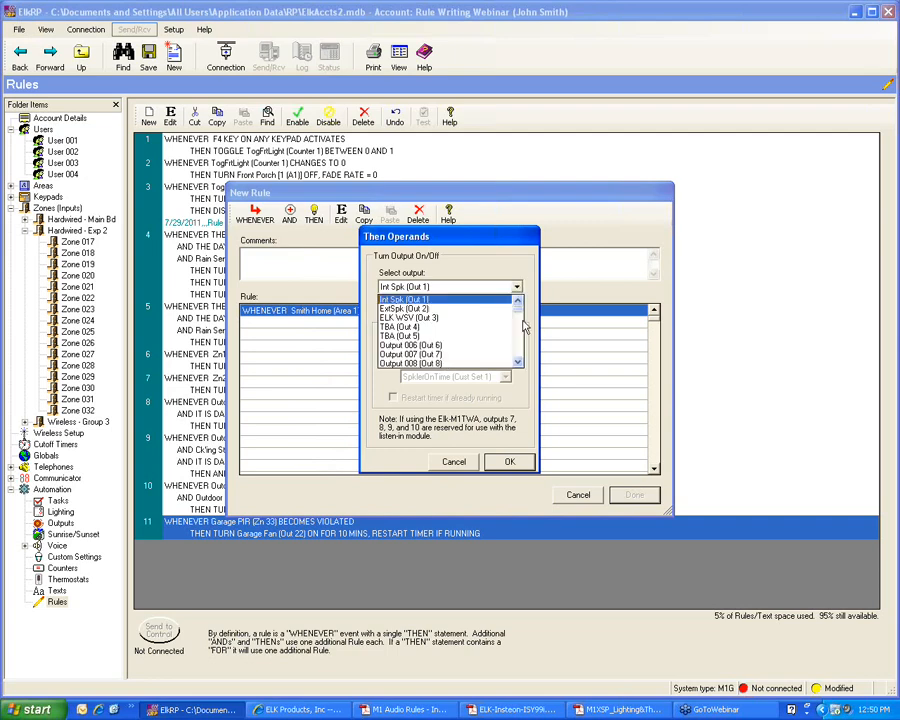
left_click_drag(518, 308, 518, 318)
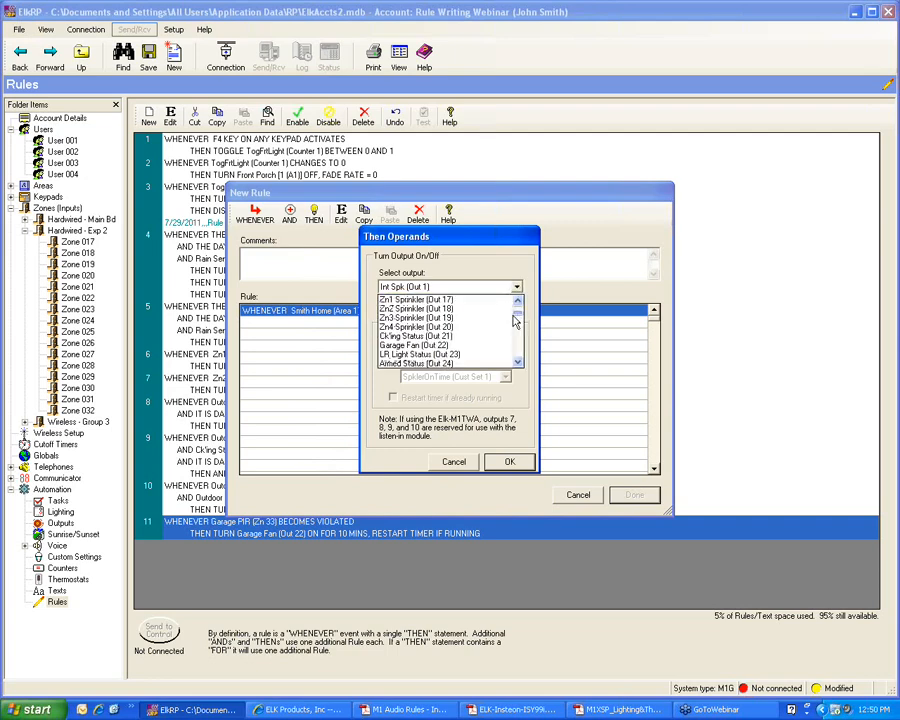
Step: Set the Area 1 disarmed rule's action to turn Armed Status (Out 24) off, and finish the rule
left_click(442, 363)
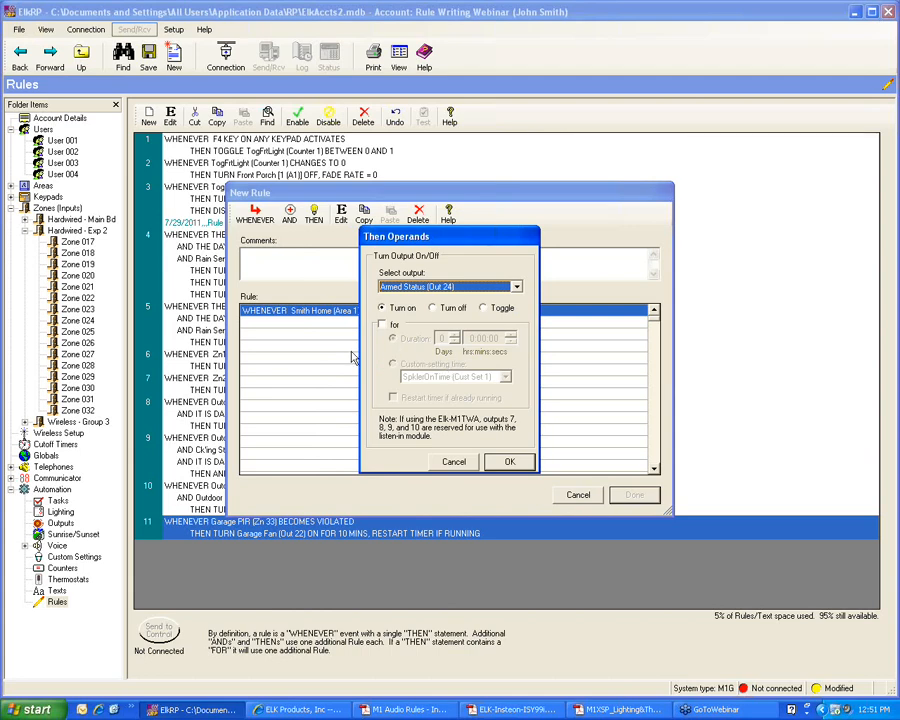
left_click(509, 461)
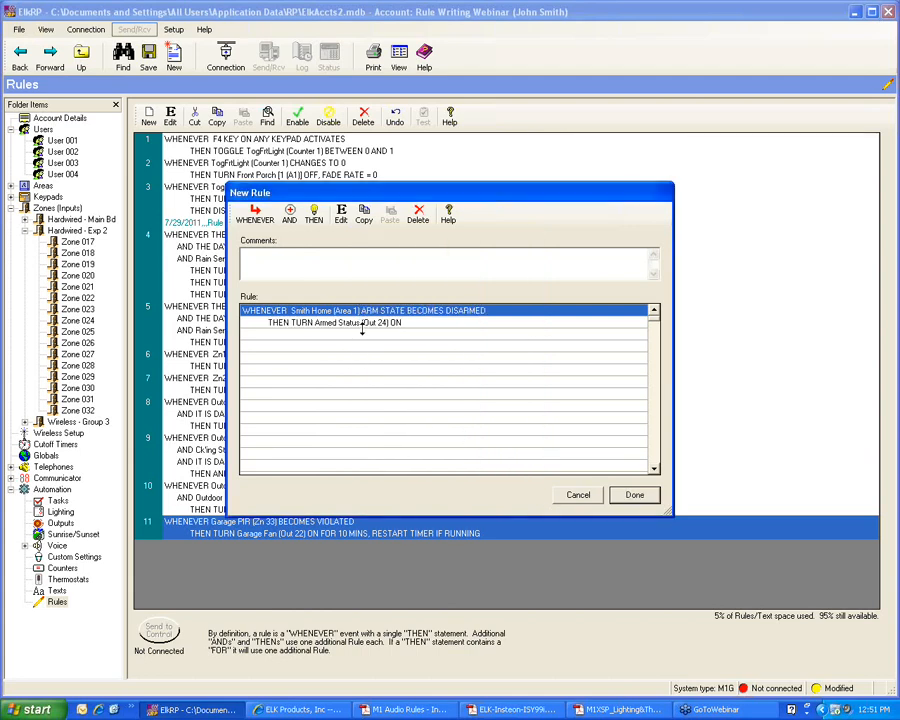
left_click(372, 324)
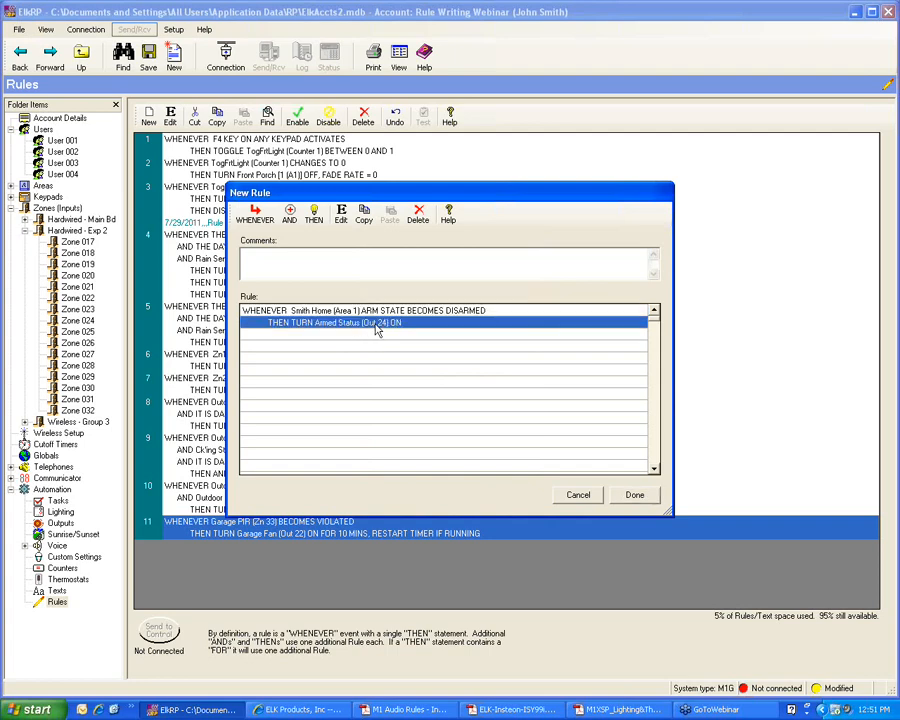
left_click(342, 216)
left_click(432, 308)
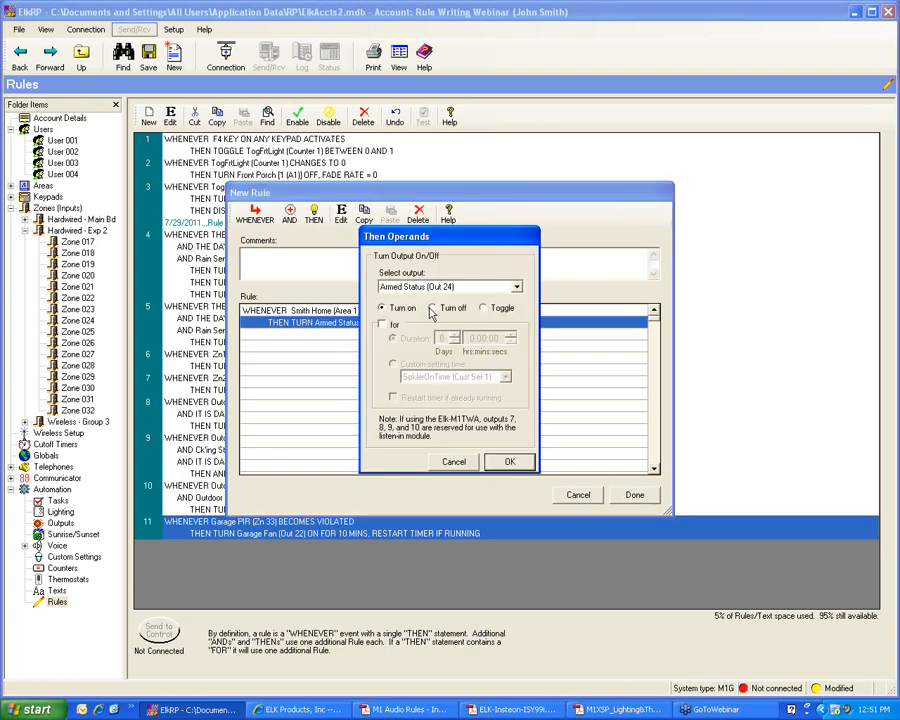
left_click(508, 462)
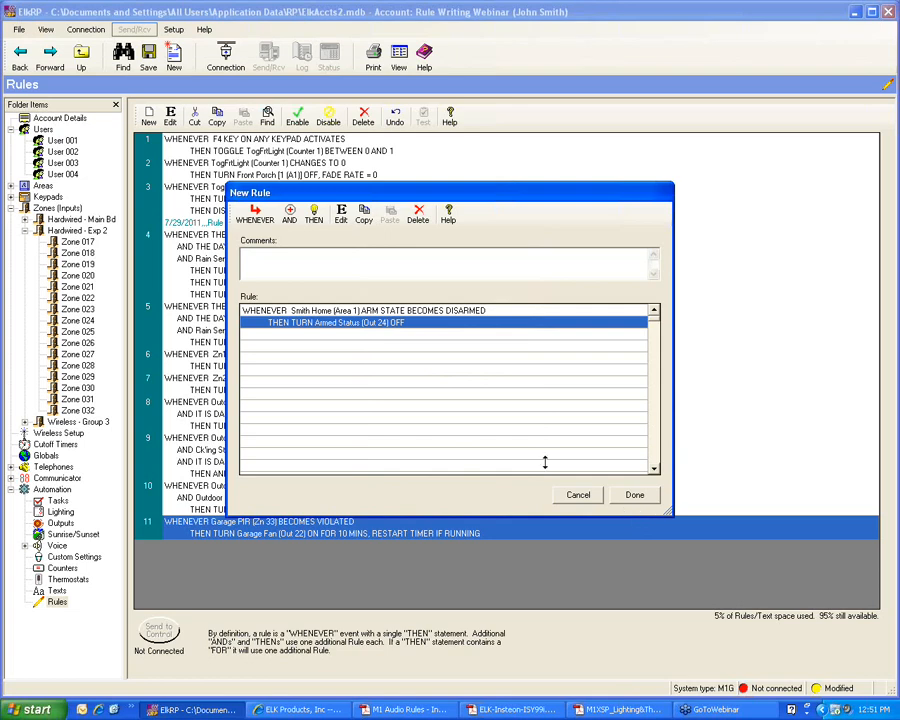
left_click(641, 496)
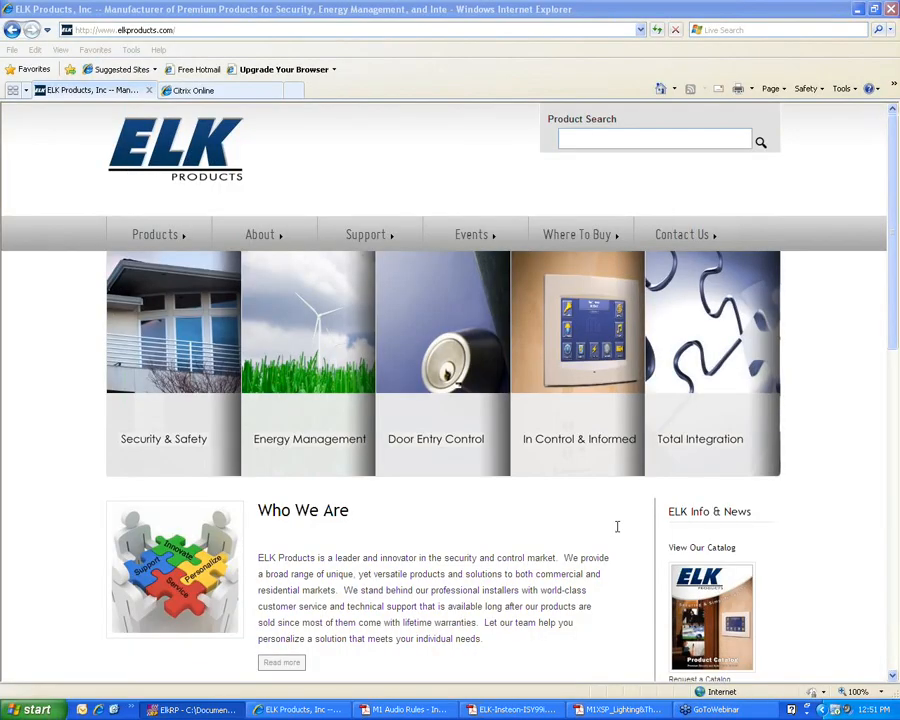
Step: Return to ElkRP and start a new rule triggered whenever Area 1 becomes armed to any mode
left_click(190, 636)
left_click(175, 712)
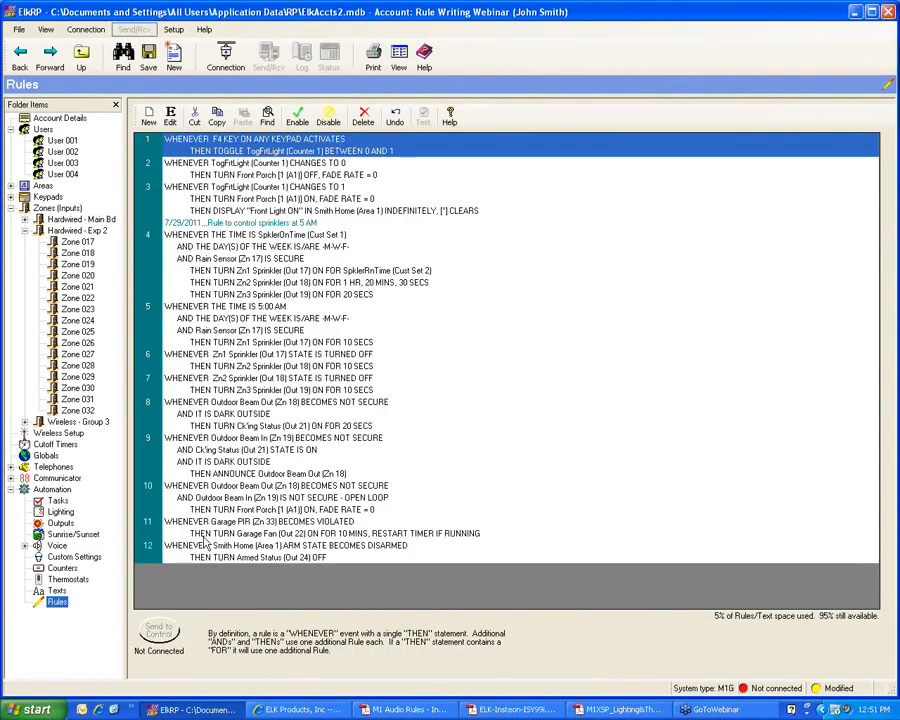
left_click(150, 116)
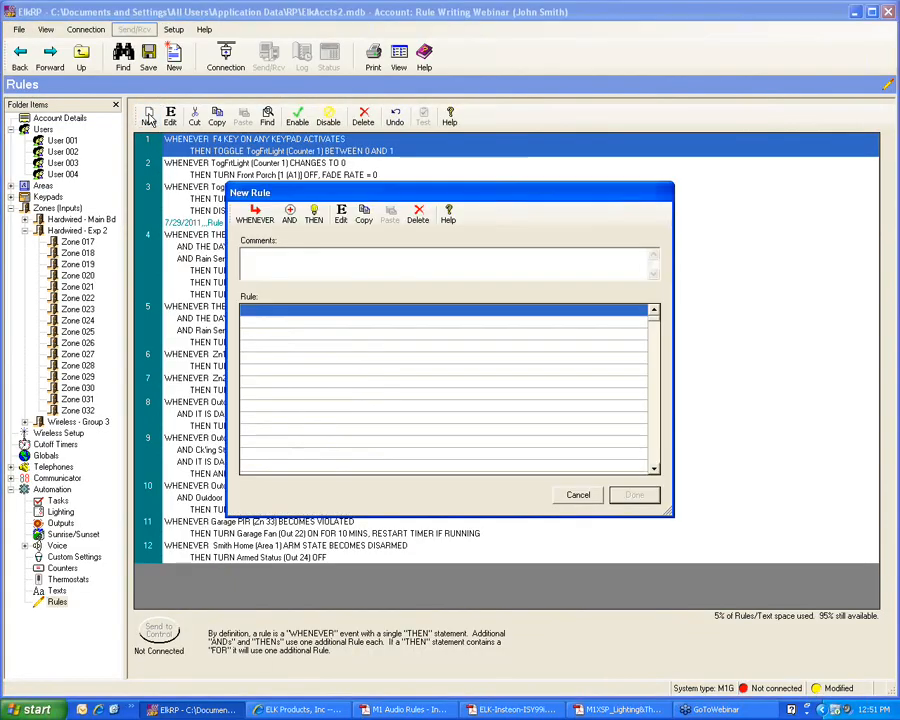
left_click(253, 215)
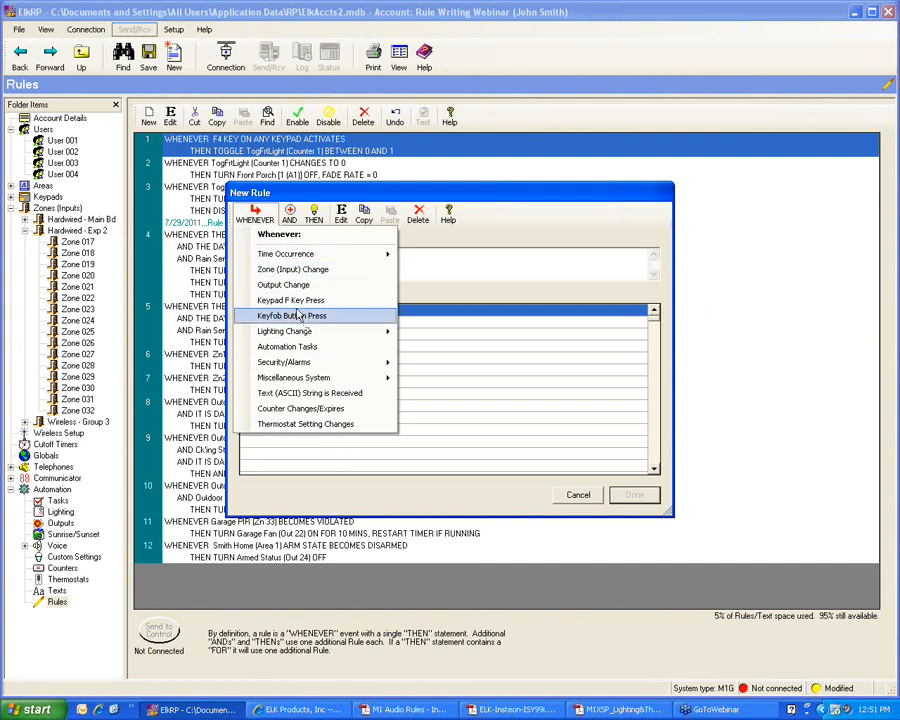
mouse_move(299, 363)
mouse_move(450, 382)
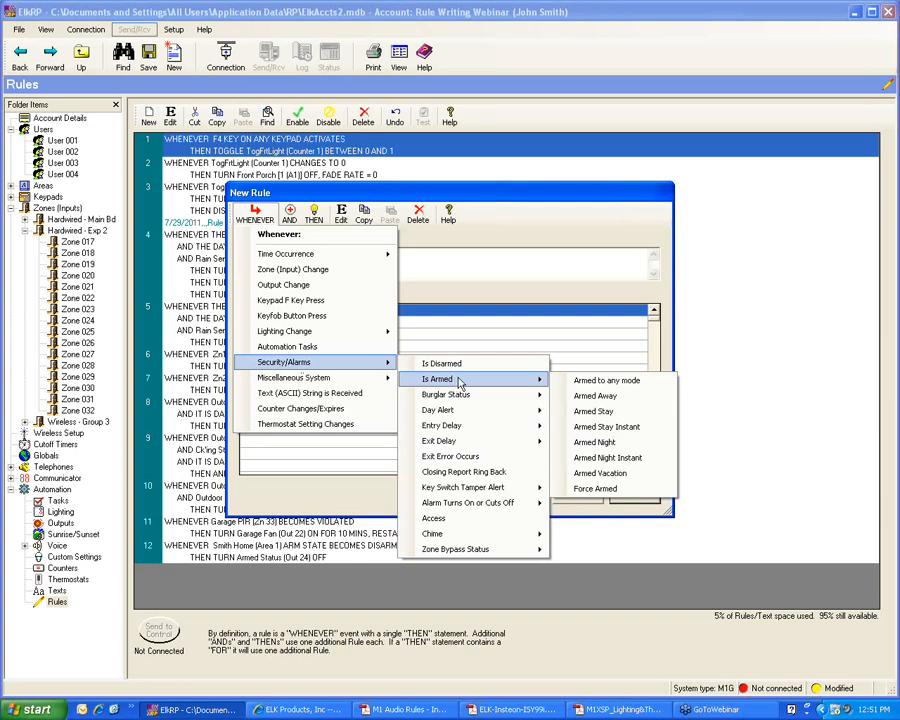
left_click(590, 381)
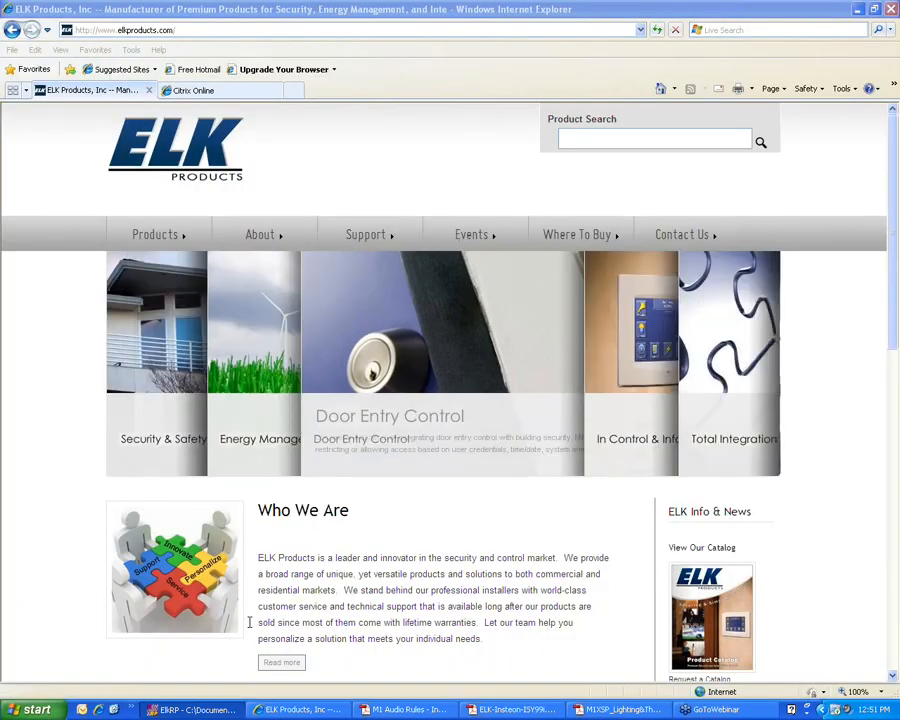
left_click(210, 712)
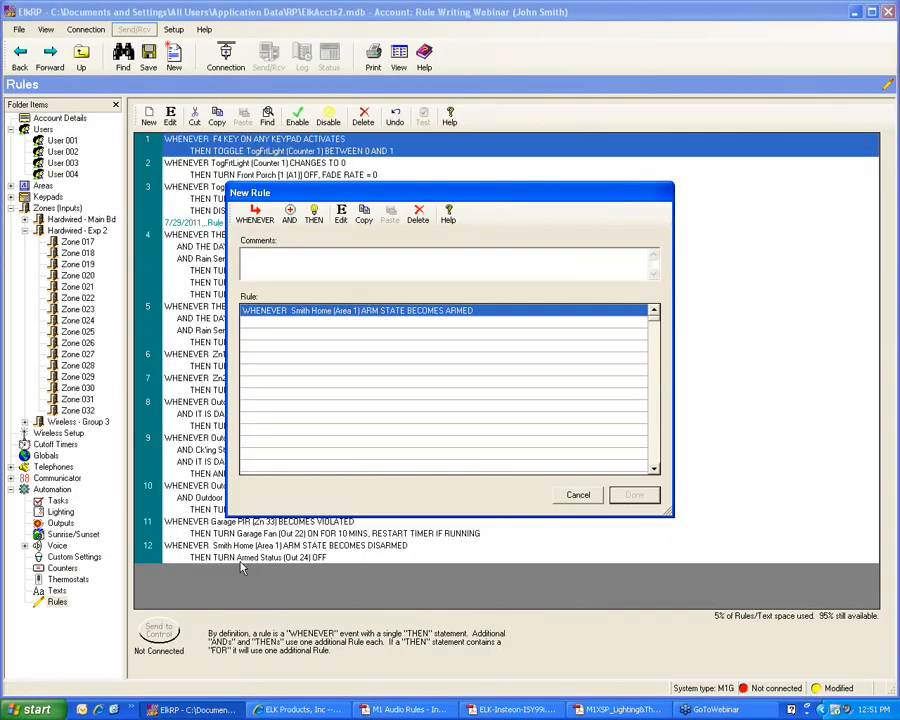
Step: Add an action turning Armed Status (Out 24) on to the armed rule, and finish the rule
left_click(314, 214)
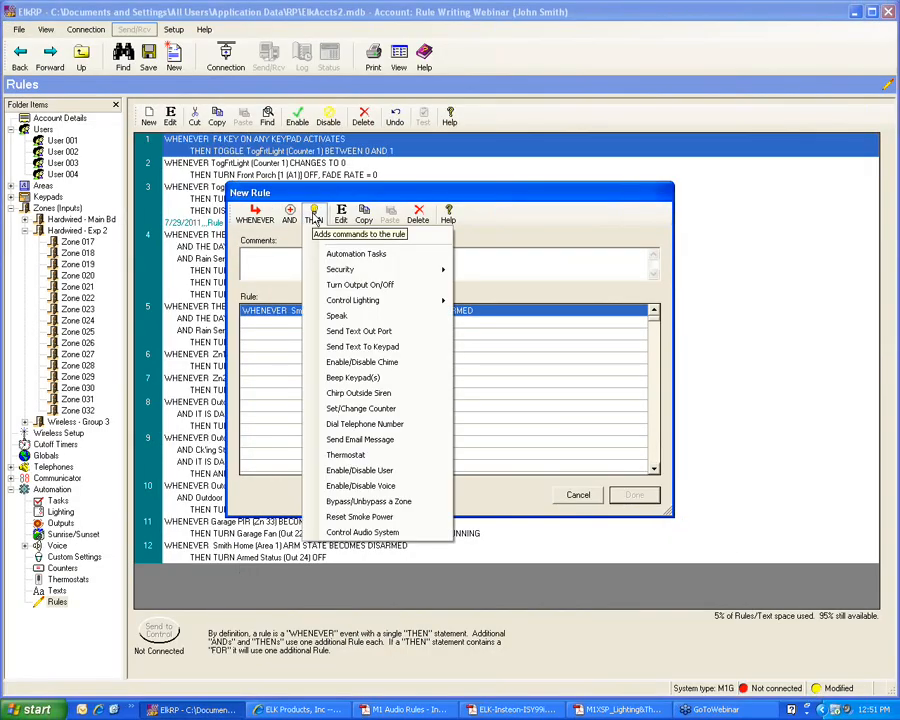
left_click(350, 287)
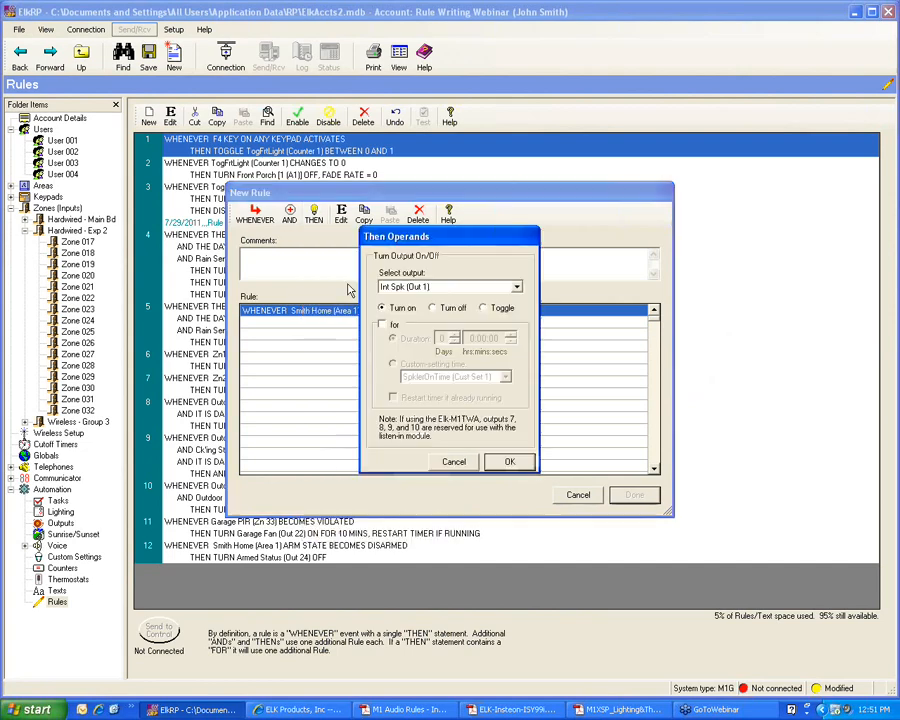
left_click(516, 287)
left_click(518, 317)
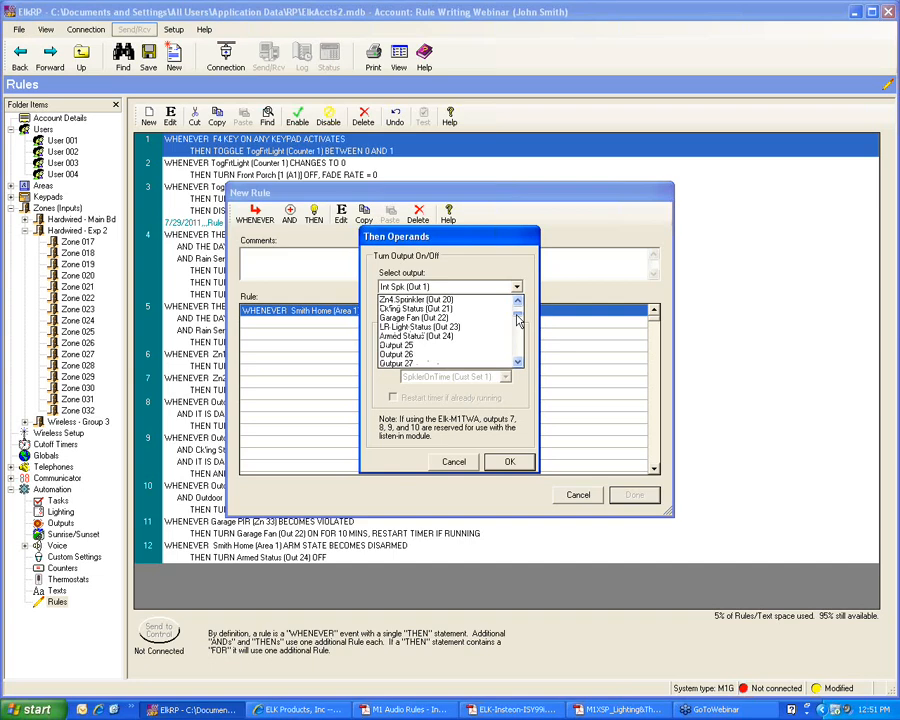
left_click(420, 336)
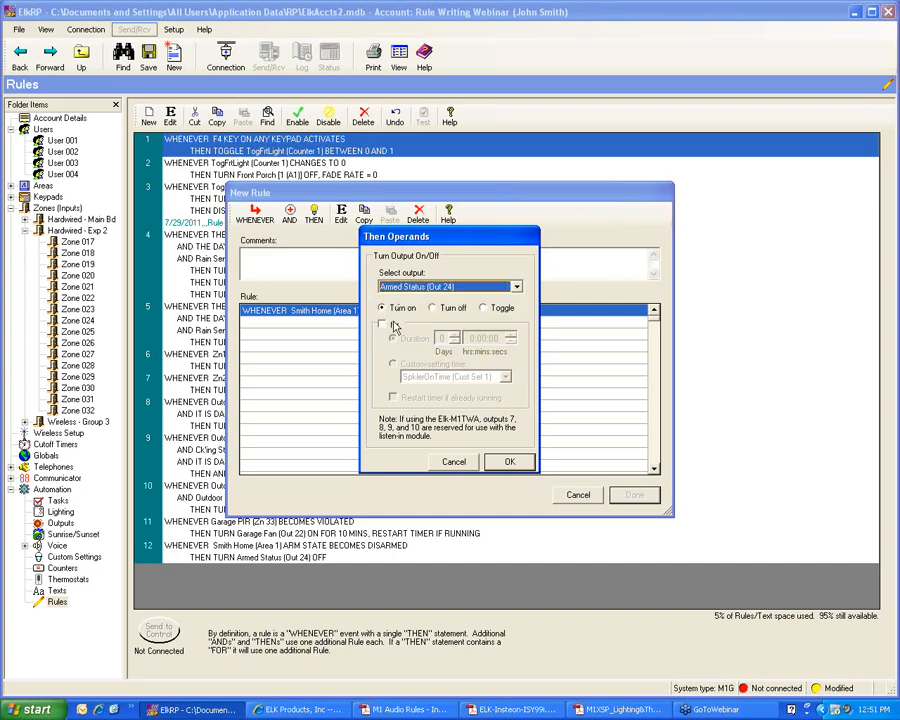
left_click(508, 462)
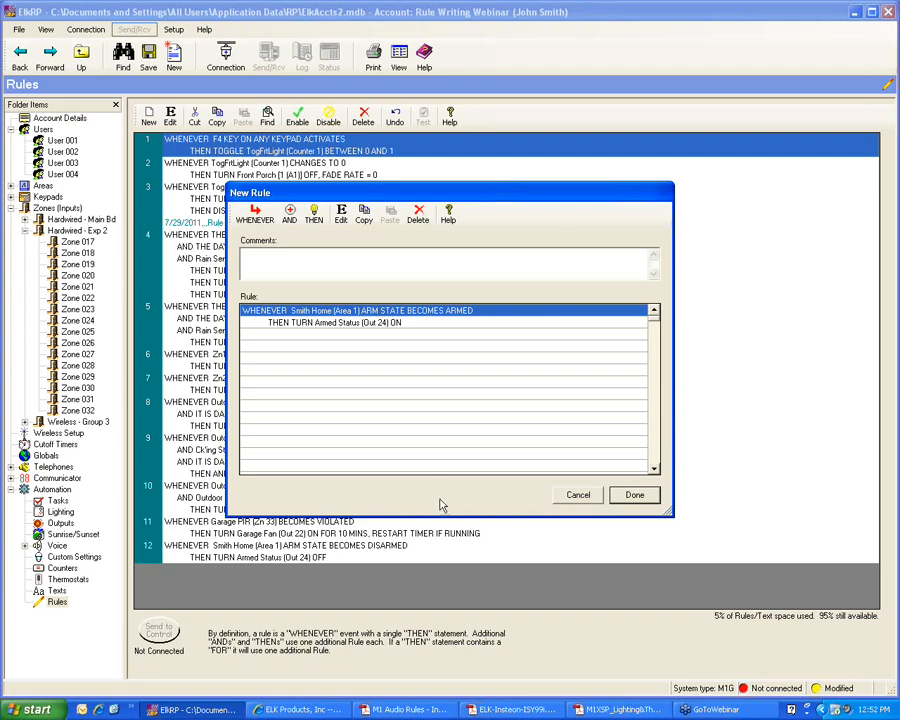
left_click(622, 497)
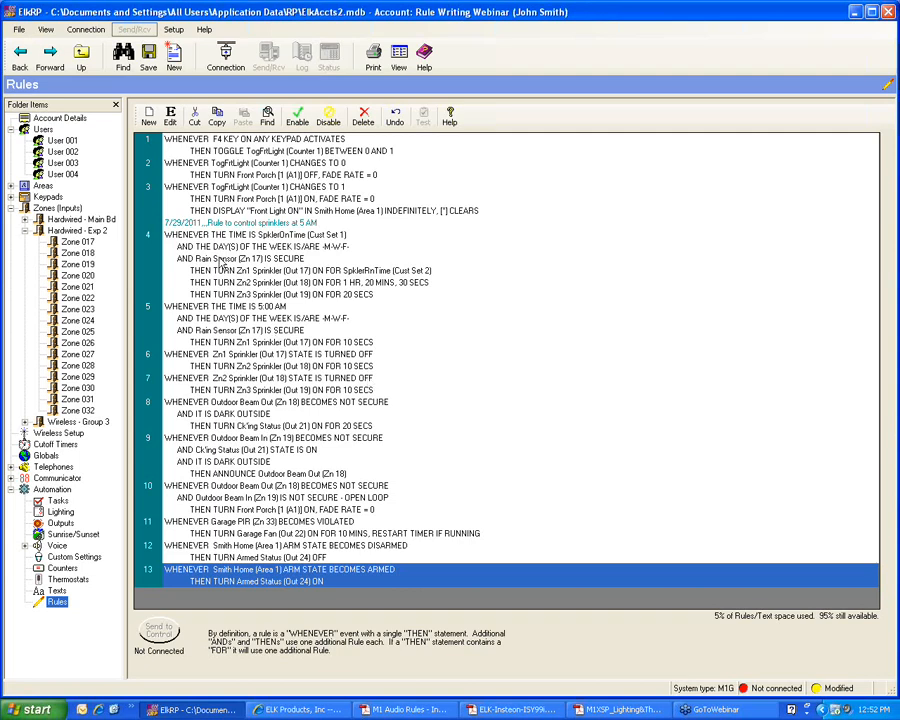
Step: Start another new rule with a time occurrence trigger of every 2 seconds
left_click(146, 118)
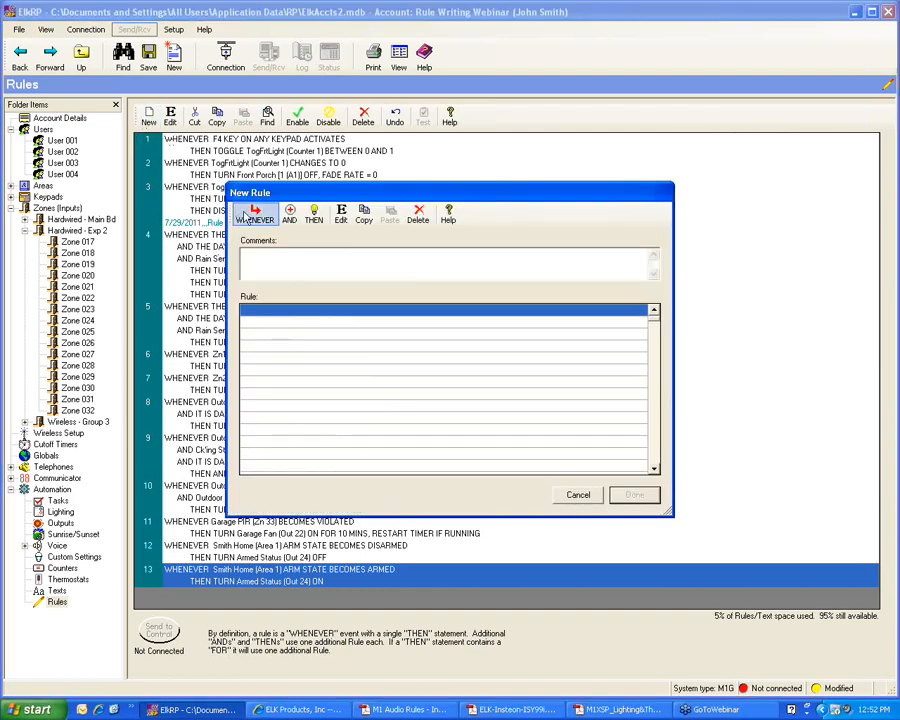
left_click(246, 220)
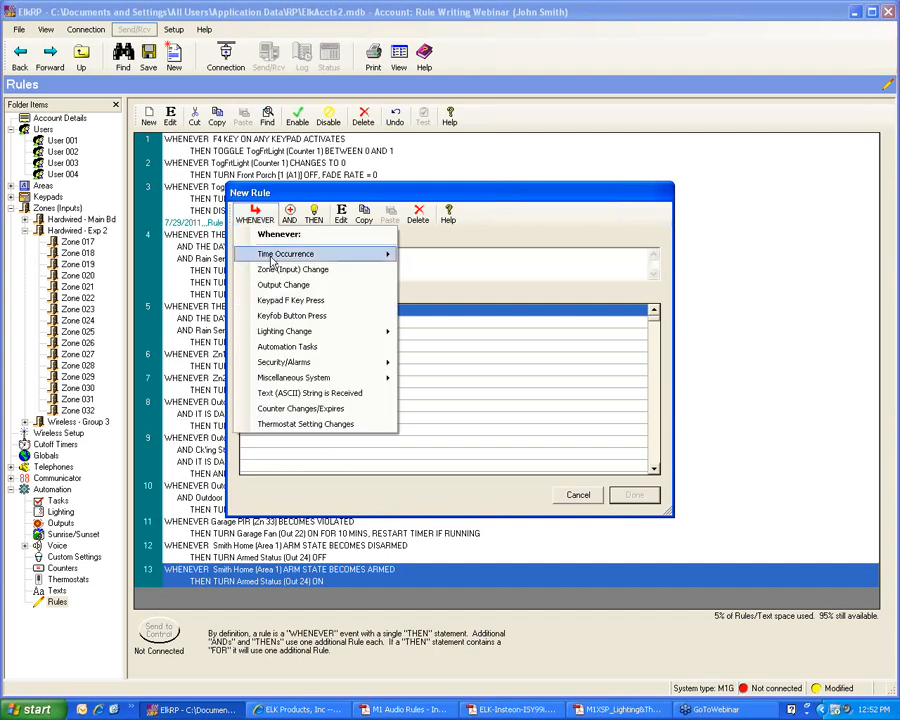
mouse_move(276, 254)
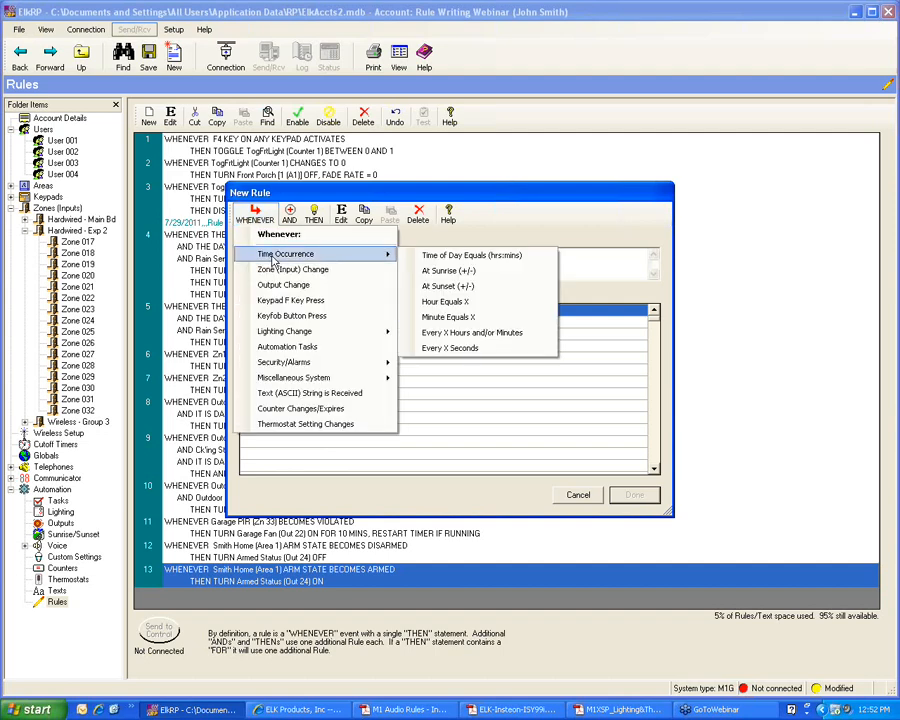
left_click(440, 348)
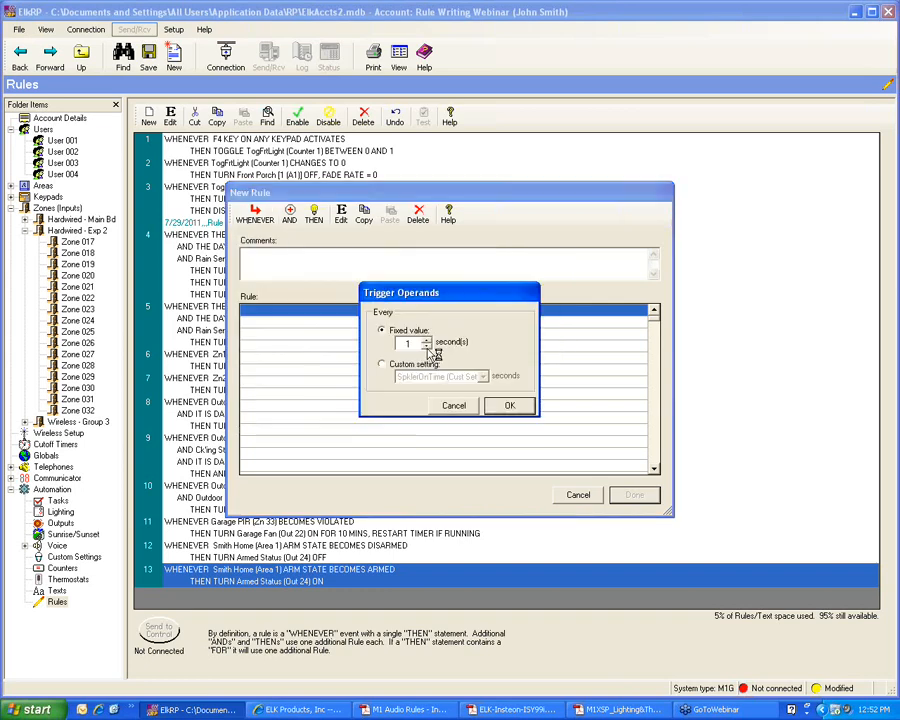
left_click(426, 340)
left_click(511, 407)
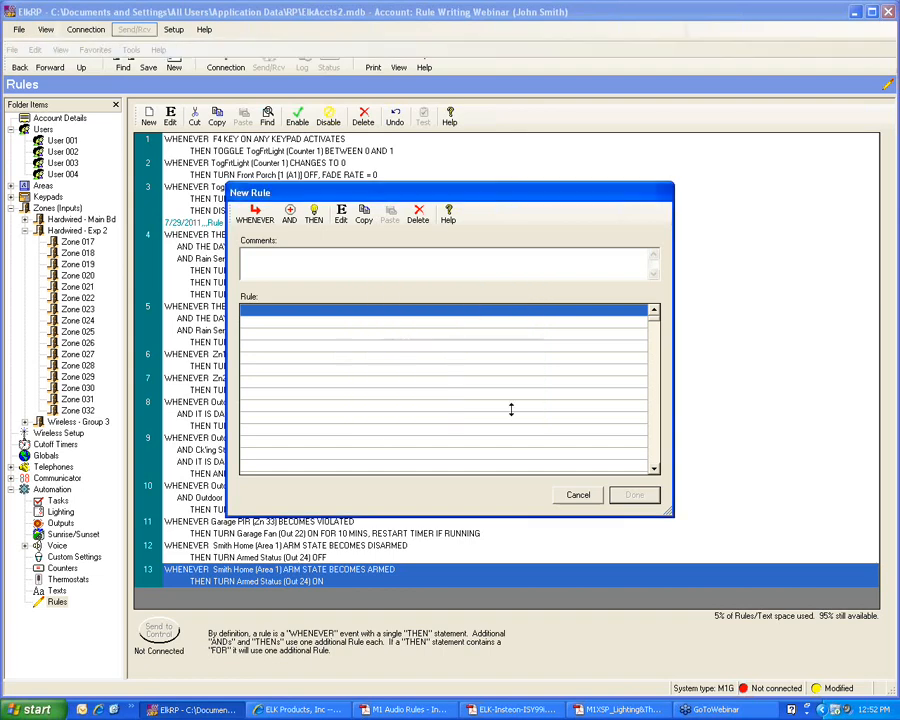
Step: Add the condition that Front Door (Zn 1) is Not Secure - Open Loop, and return to the ElkRP rule editor
left_click(290, 218)
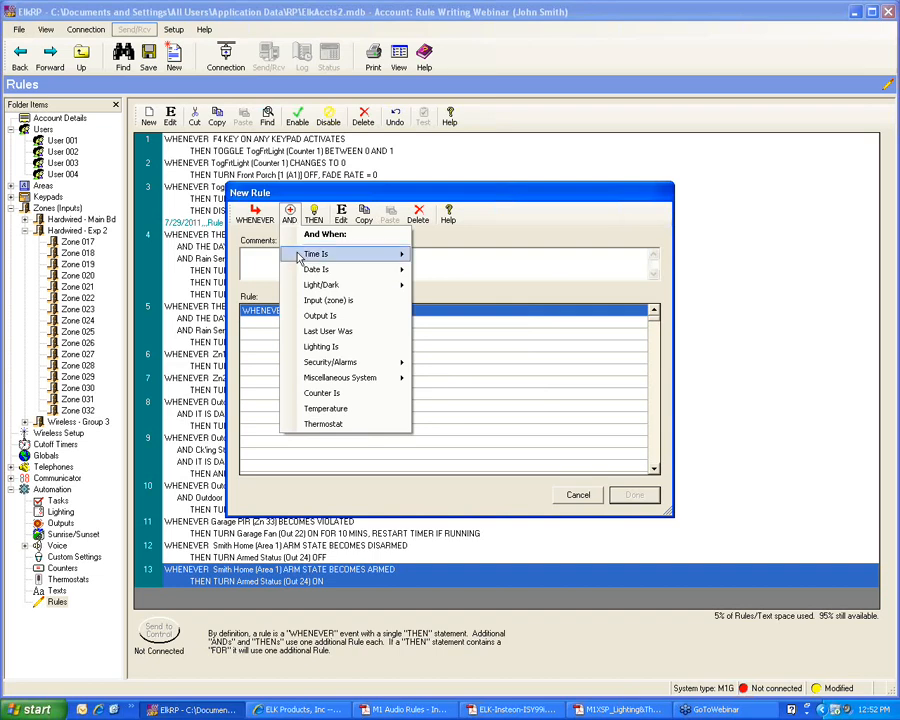
left_click(318, 301)
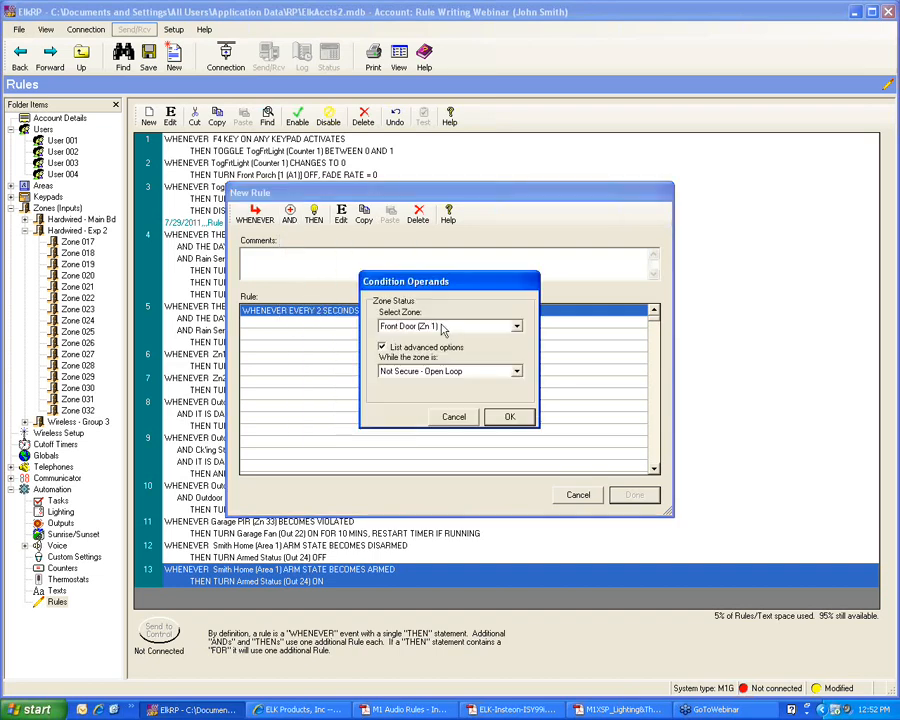
left_click(508, 418)
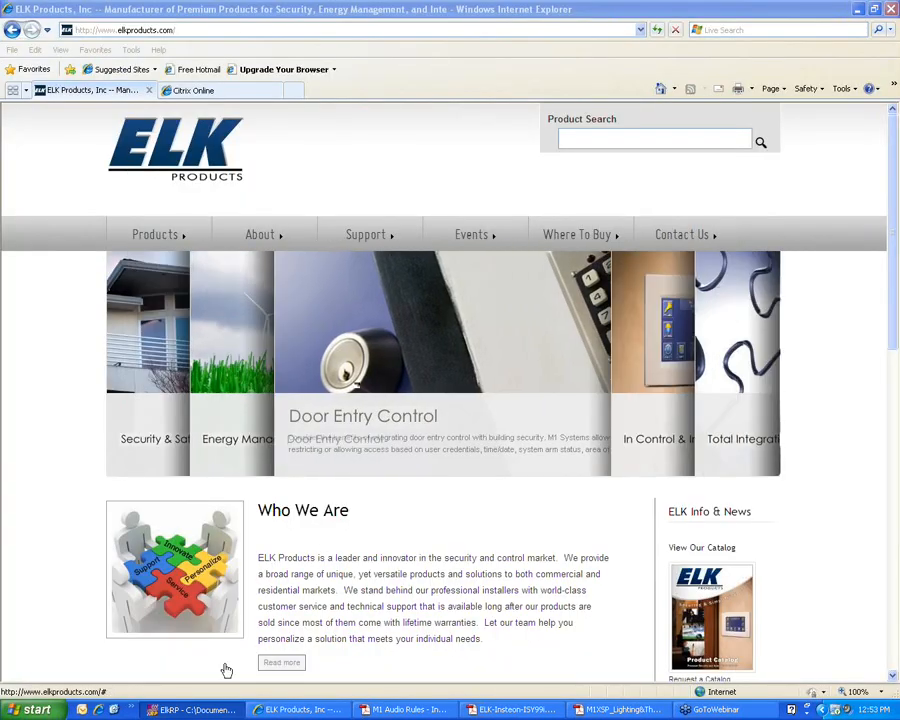
left_click(192, 710)
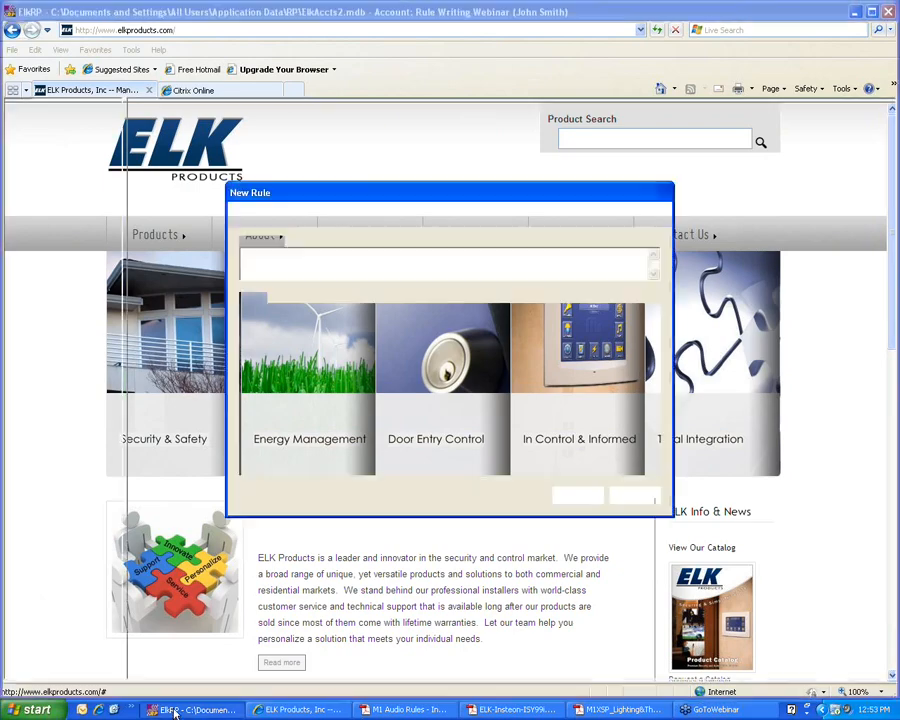
Step: Add an action turning Output 25 on for 1 second to the rule, and finish the rule
left_click(313, 218)
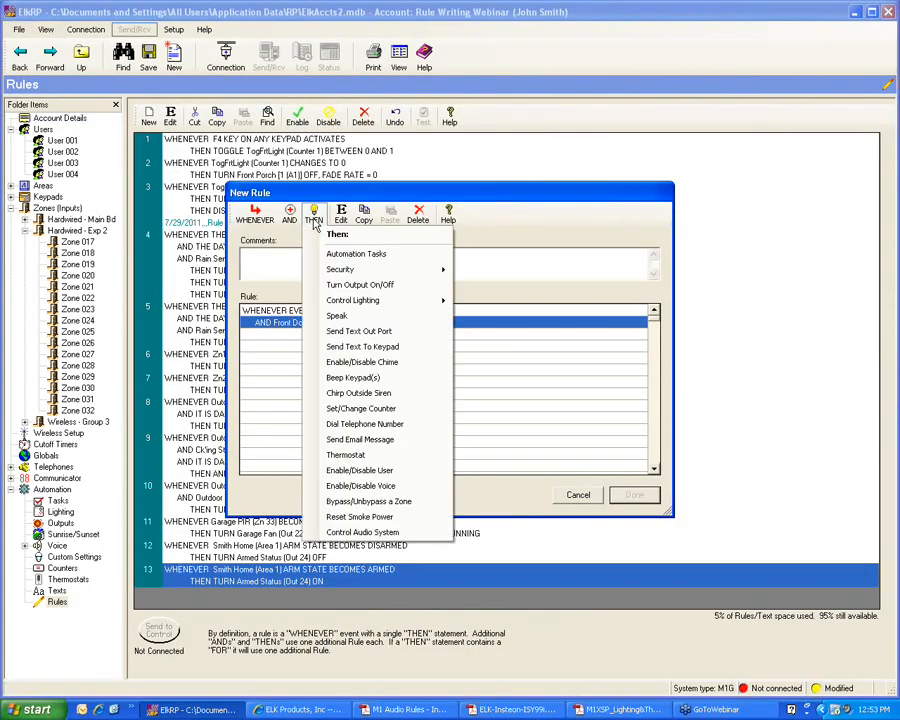
left_click(362, 284)
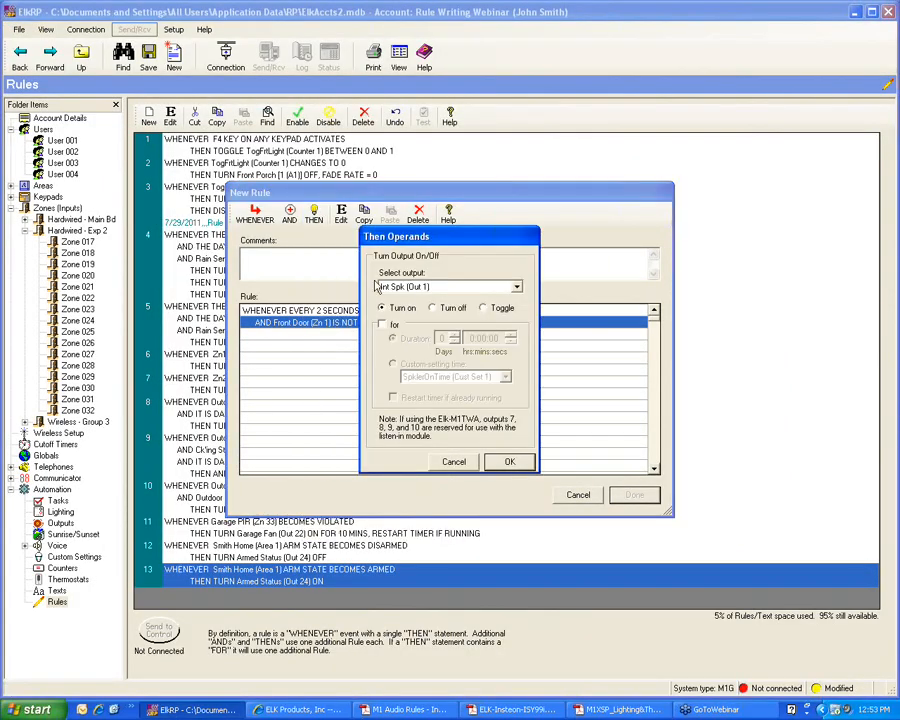
left_click(515, 288)
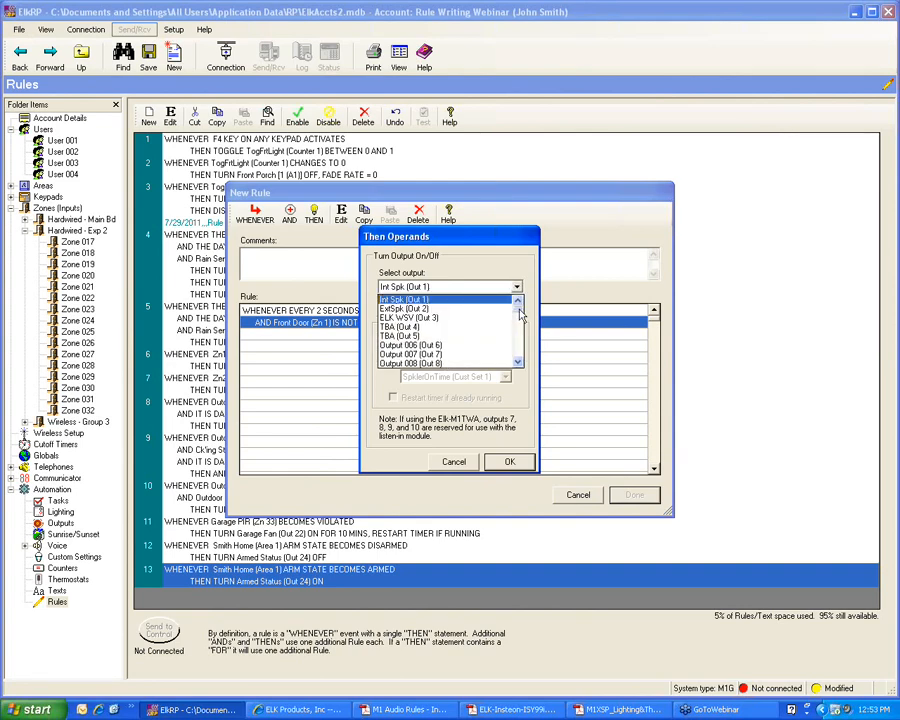
left_click(519, 316)
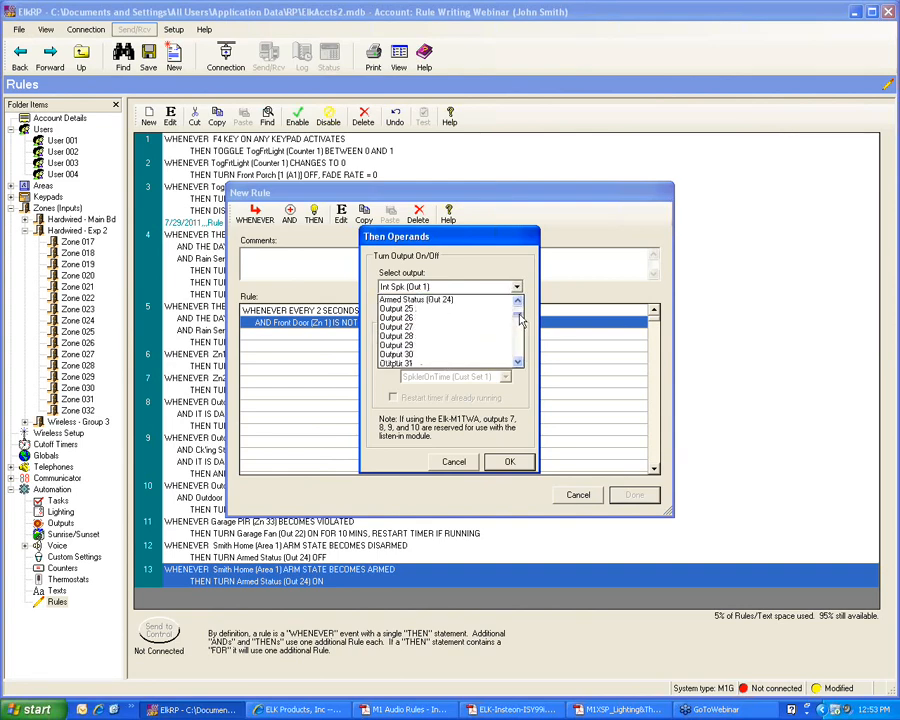
left_click(409, 310)
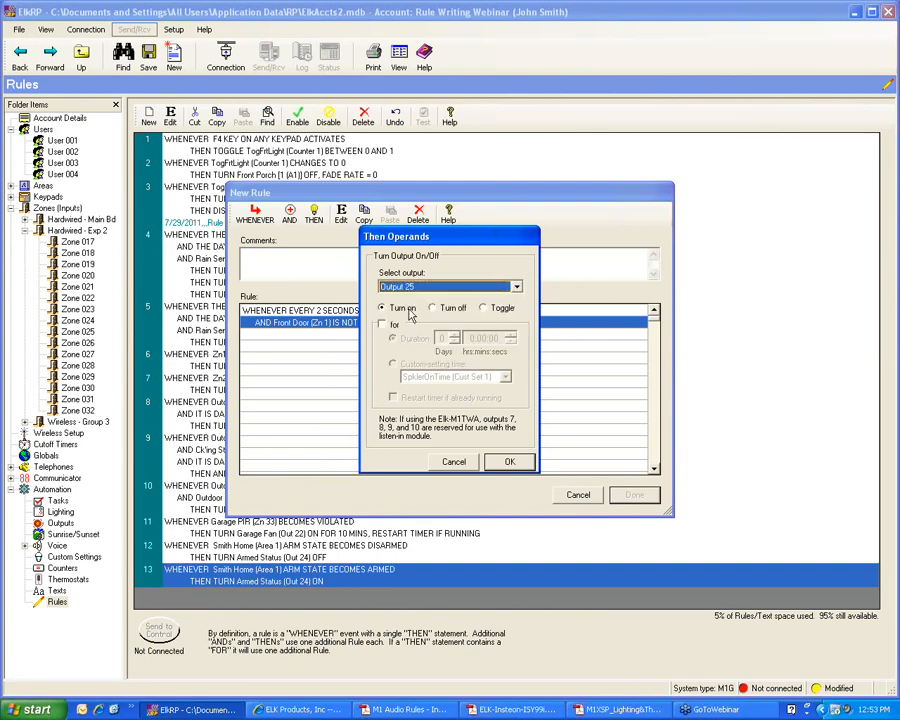
left_click(385, 325)
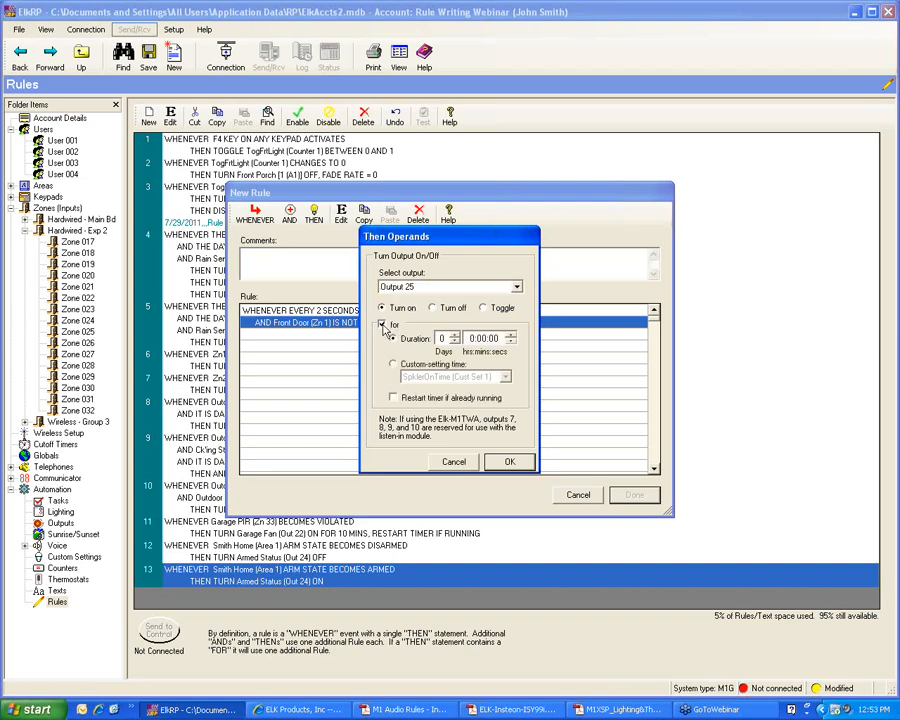
left_click(510, 335)
left_click(510, 463)
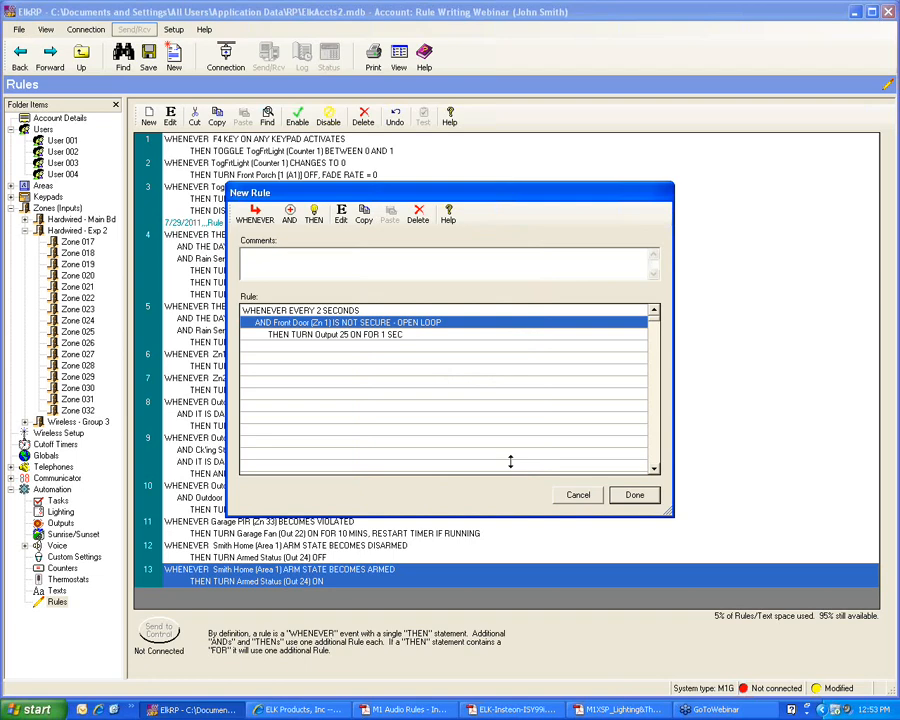
left_click(633, 494)
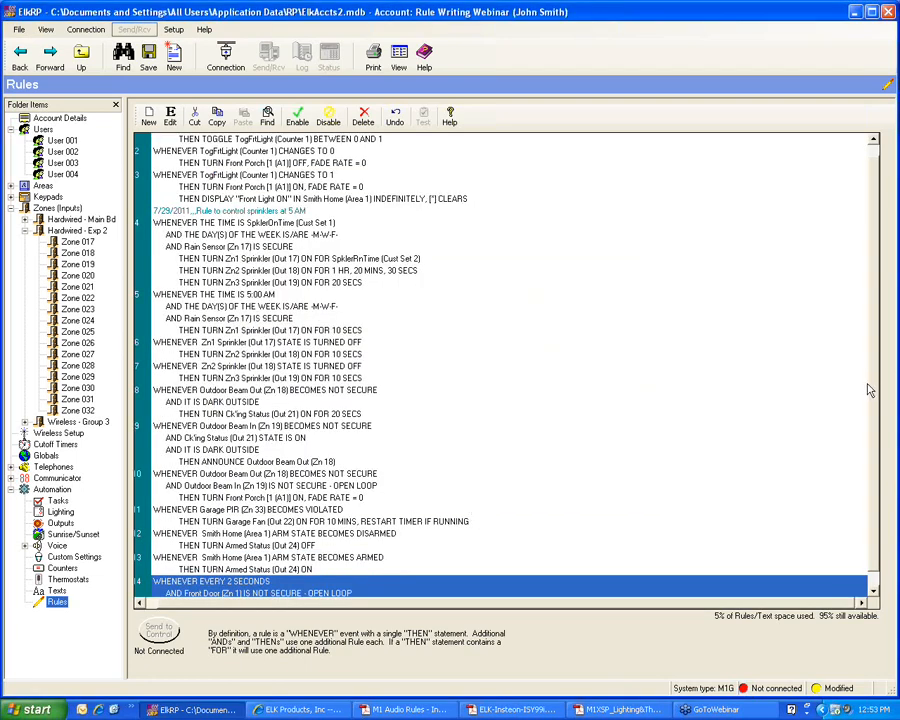
Step: Start a new rule with a time occurrence trigger of every 2 seconds, and return to the ElkRP rule editor
left_click_drag(872, 383, 872, 400)
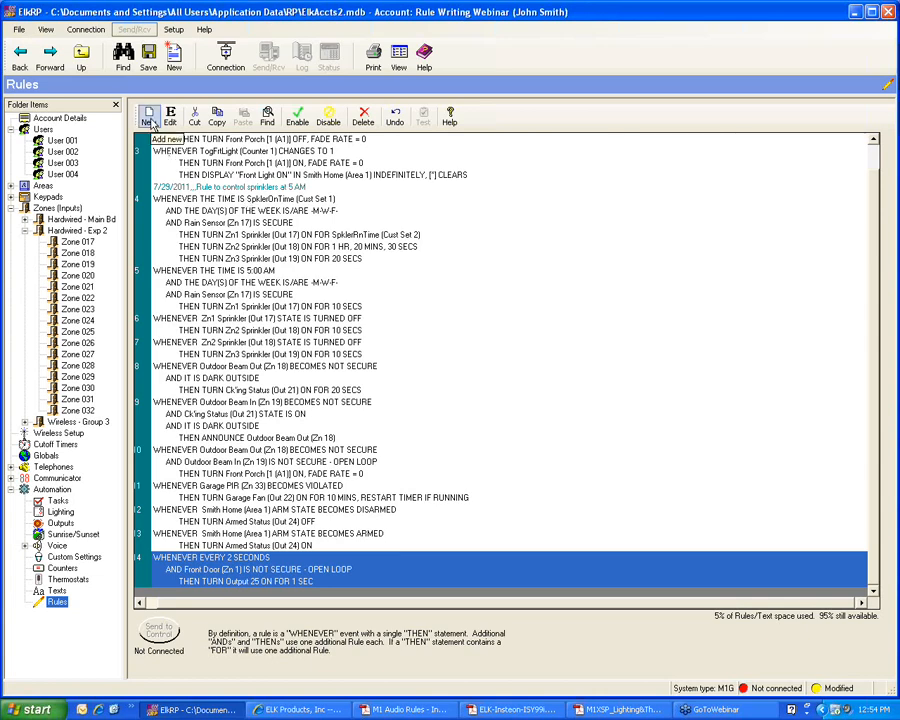
left_click(149, 118)
left_click(256, 213)
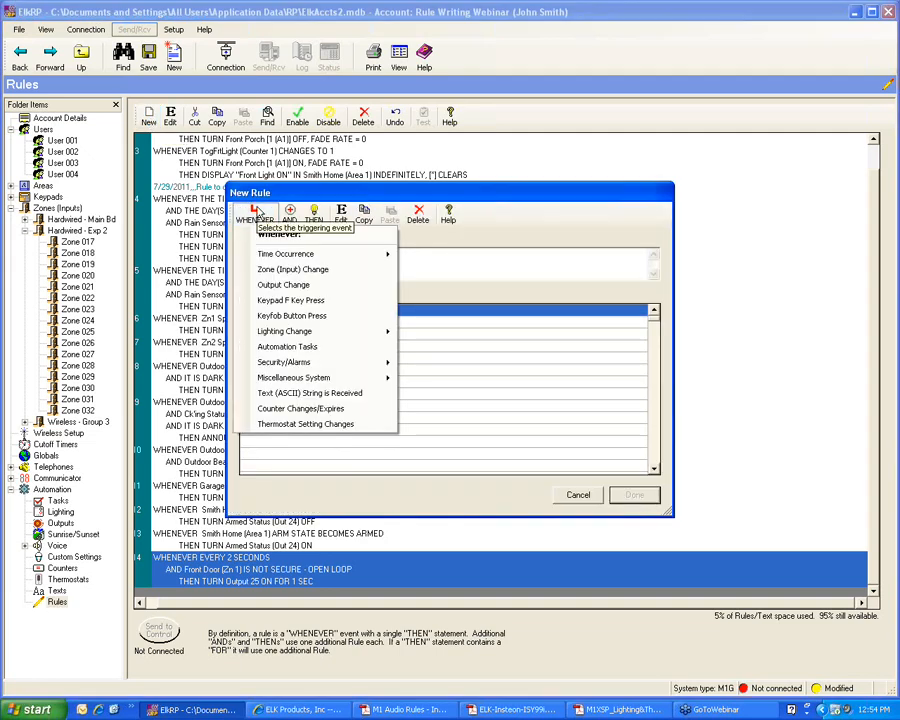
mouse_move(380, 254)
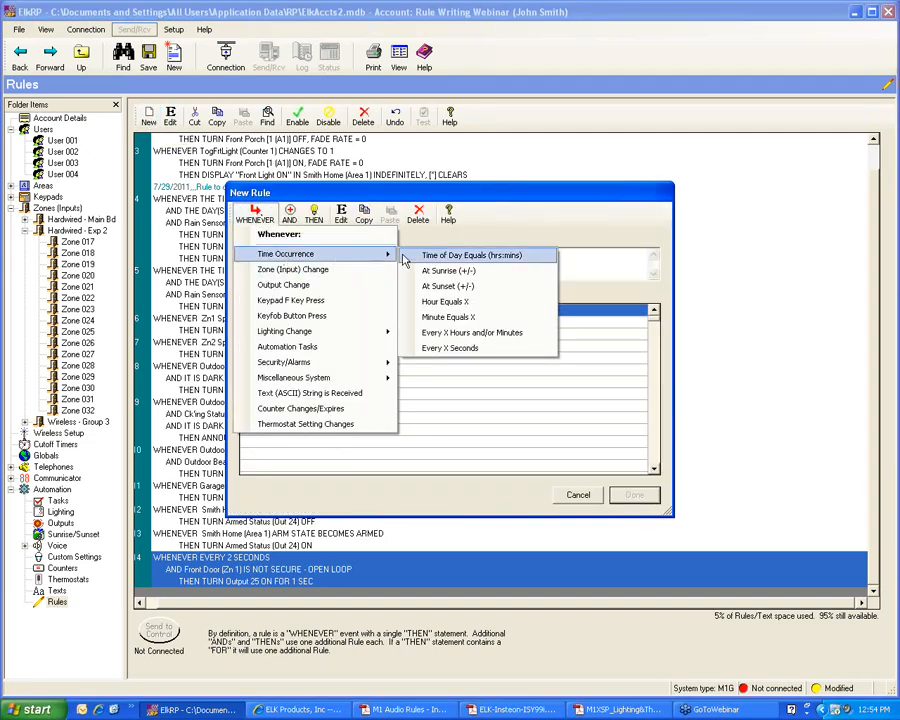
left_click(445, 349)
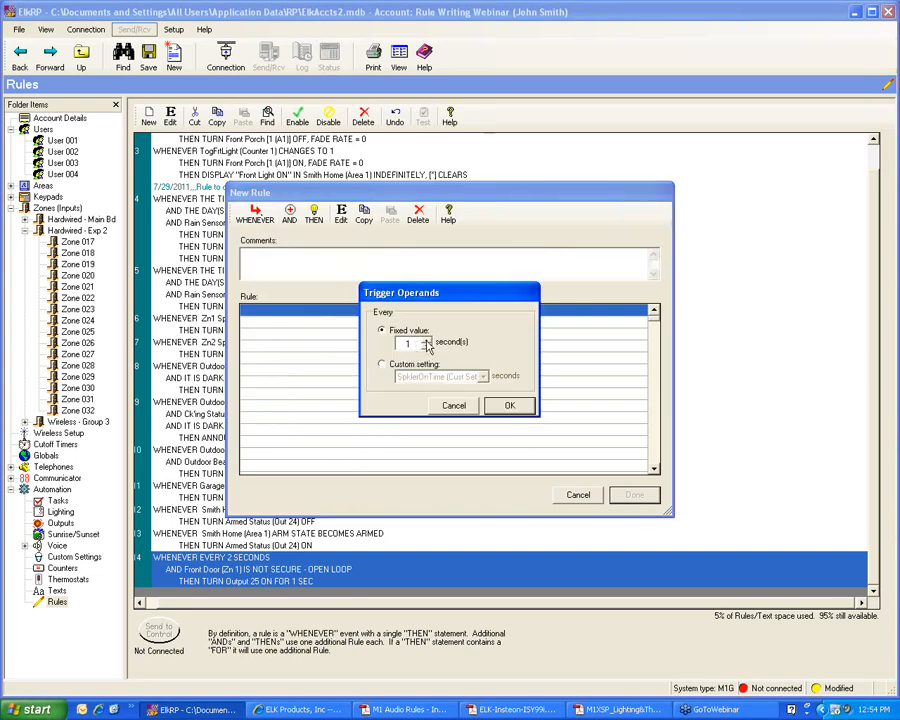
left_click(426, 339)
left_click(502, 408)
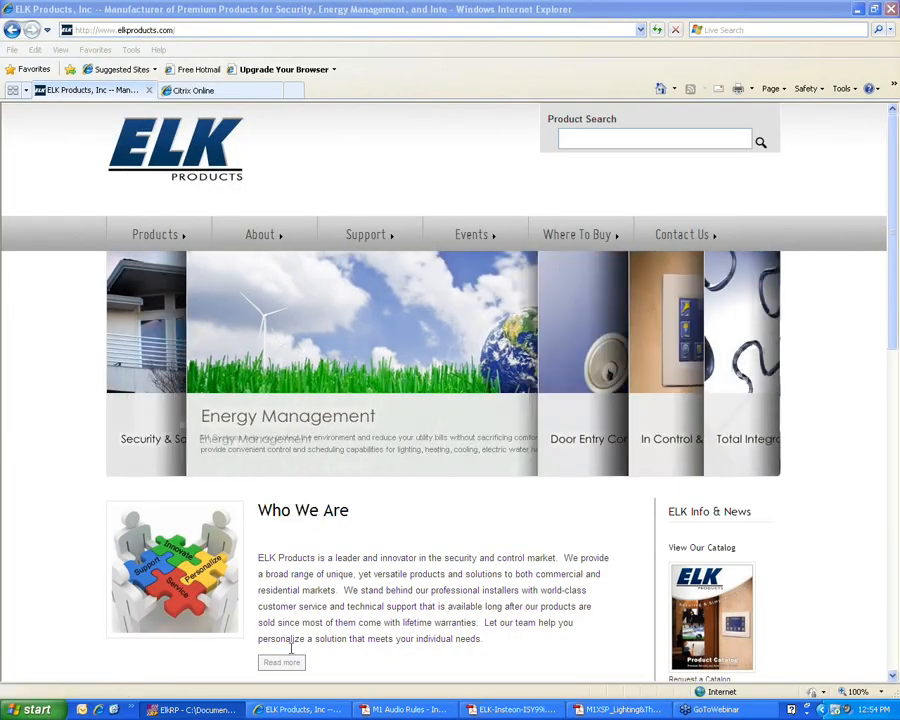
left_click(201, 713)
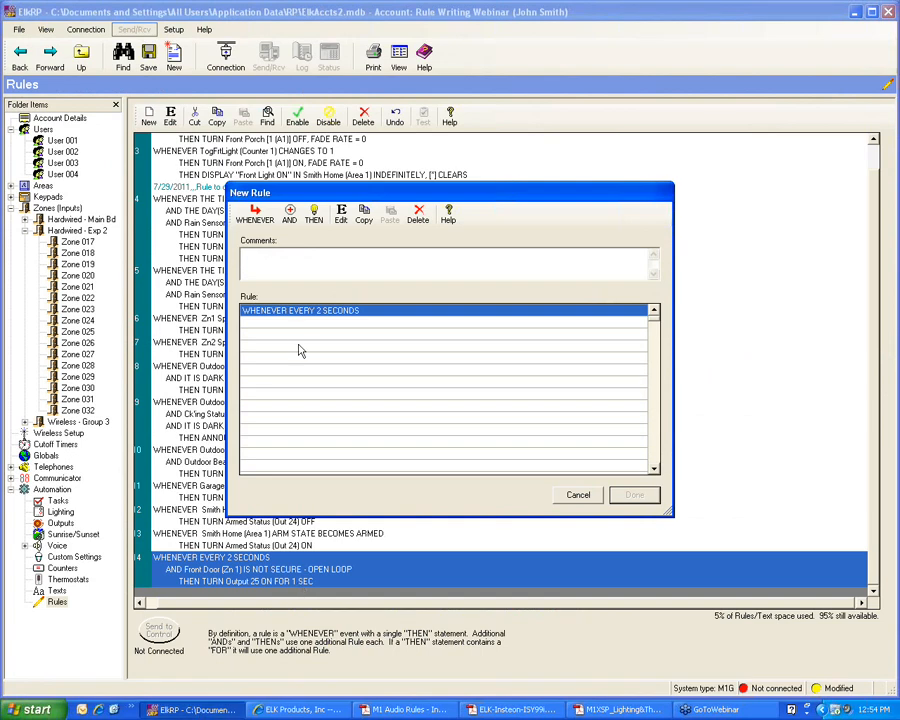
Step: Add the security condition that any alarm in any area is active to the rule
left_click(290, 219)
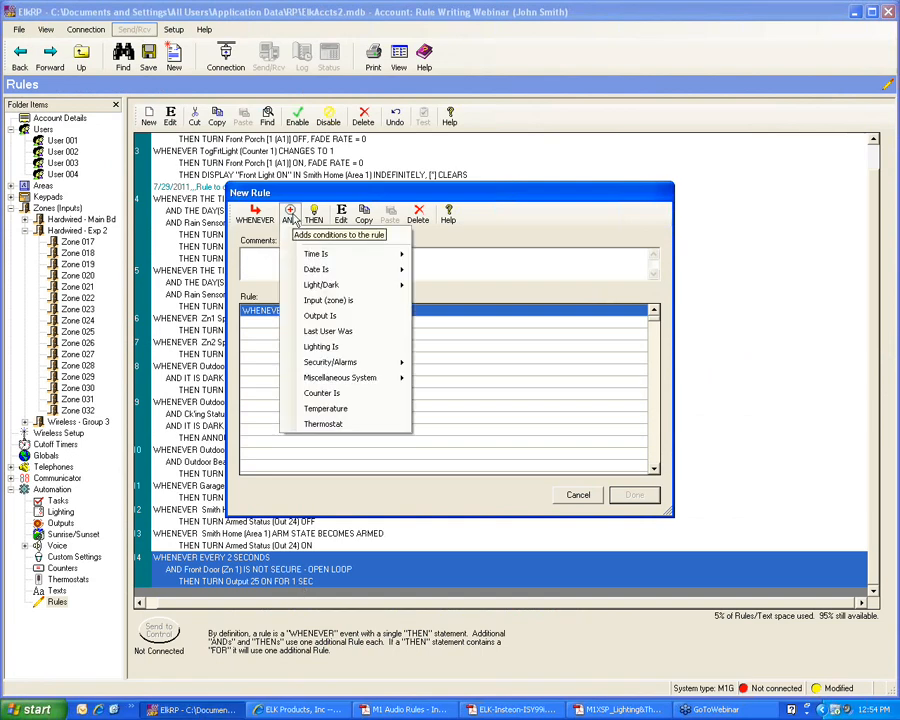
mouse_move(331, 365)
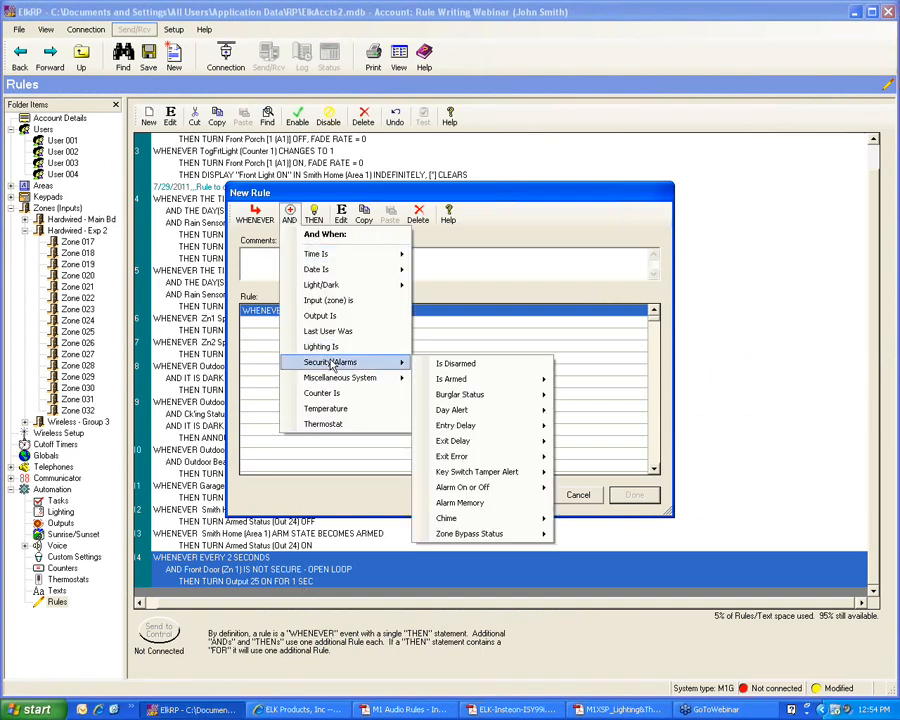
mouse_move(466, 489)
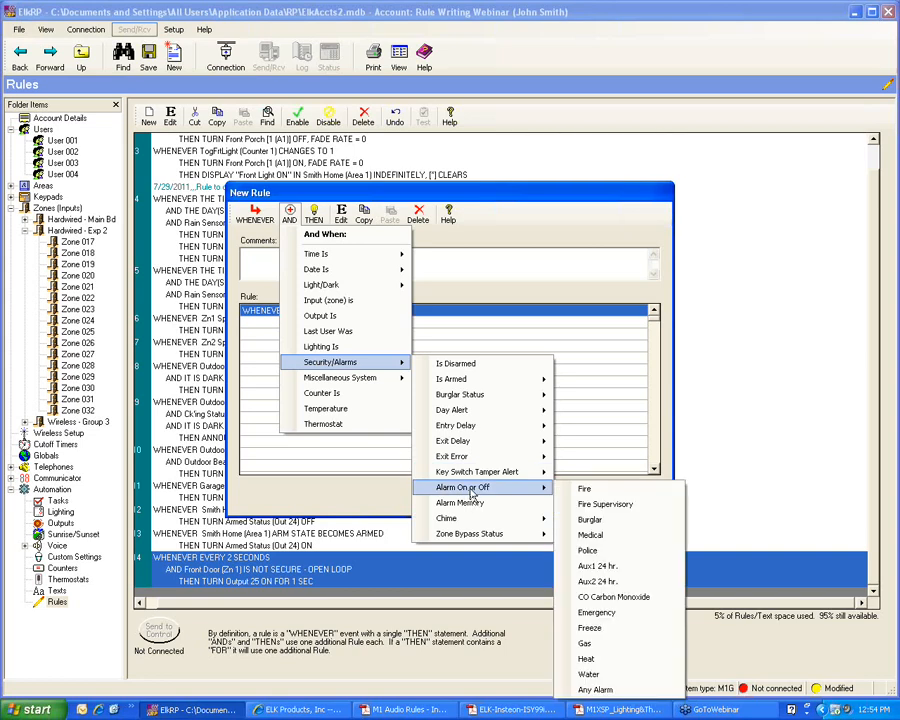
left_click(598, 690)
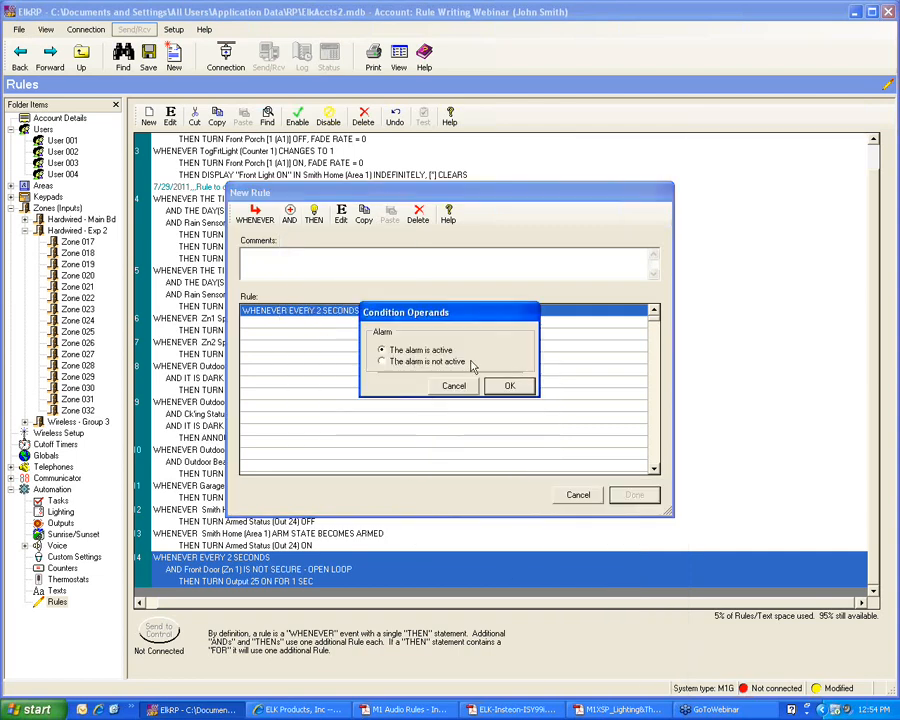
left_click(509, 385)
Step: Add an individual lighting action turning Front Porch [1 (A1)] on for 1 second, and return to the ElkRP rule editor
left_click(316, 336)
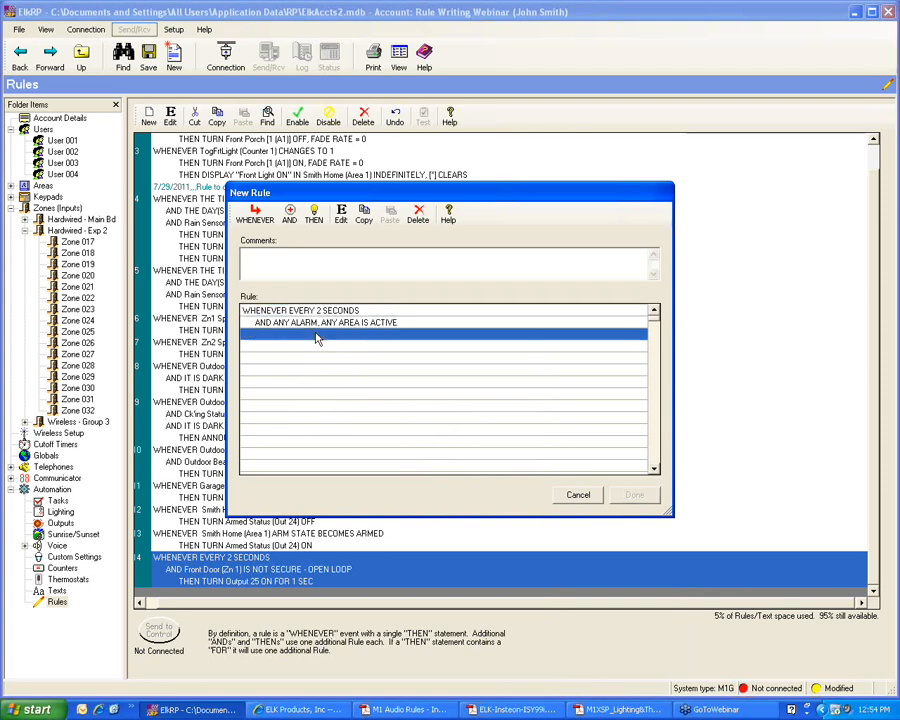
left_click(315, 215)
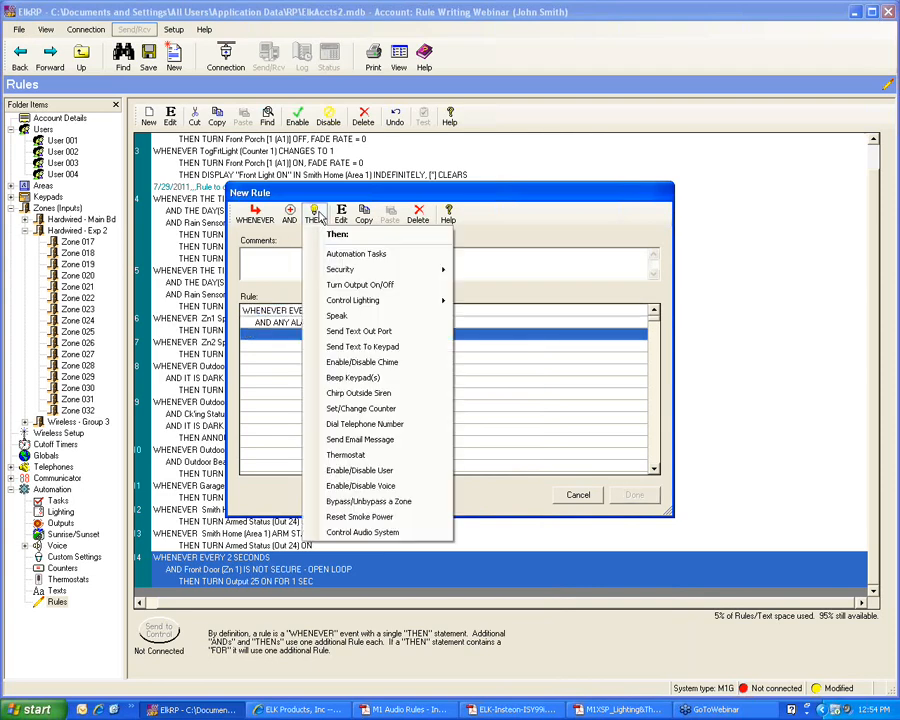
mouse_move(430, 302)
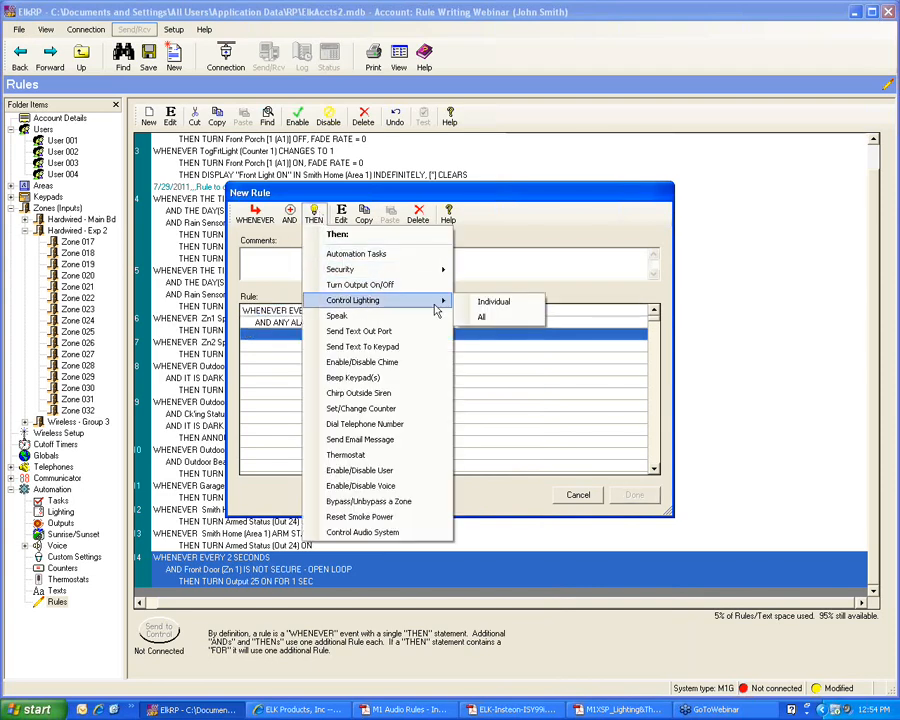
left_click(487, 303)
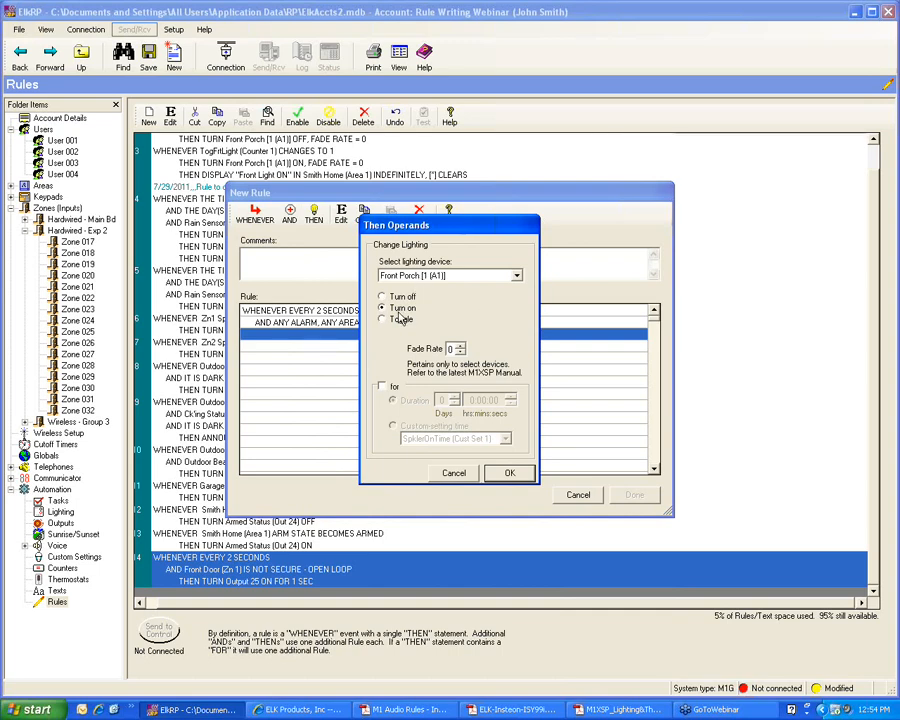
left_click(381, 386)
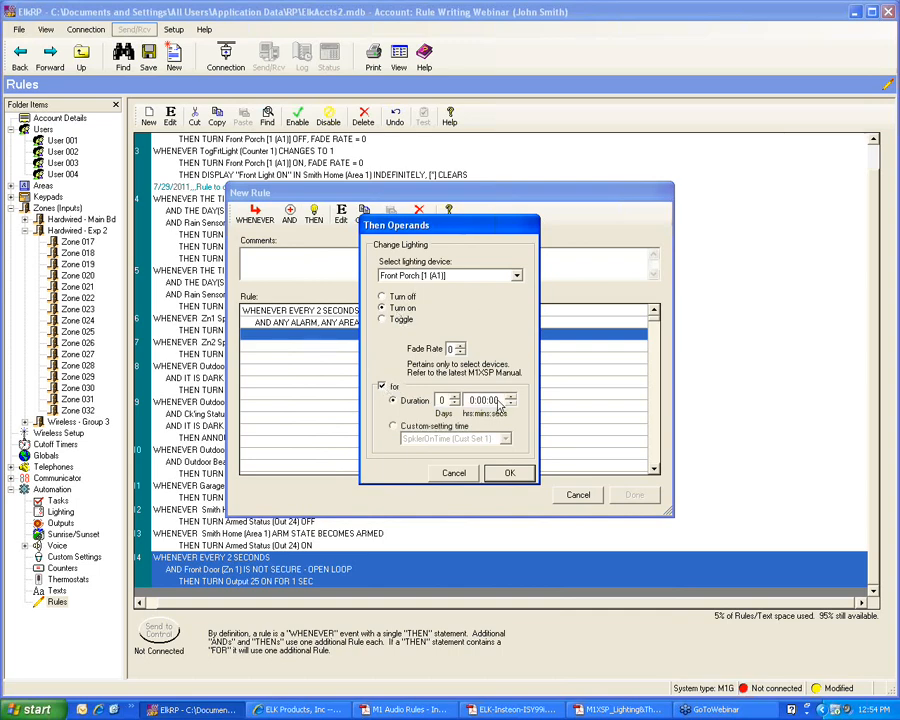
left_click(499, 402)
type("1")
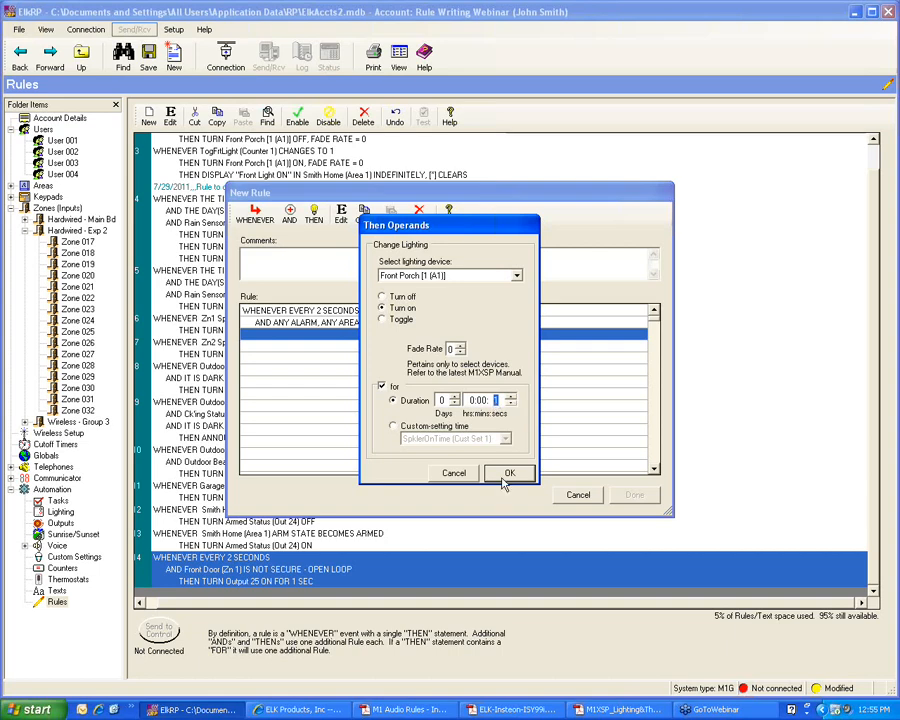
left_click(502, 482)
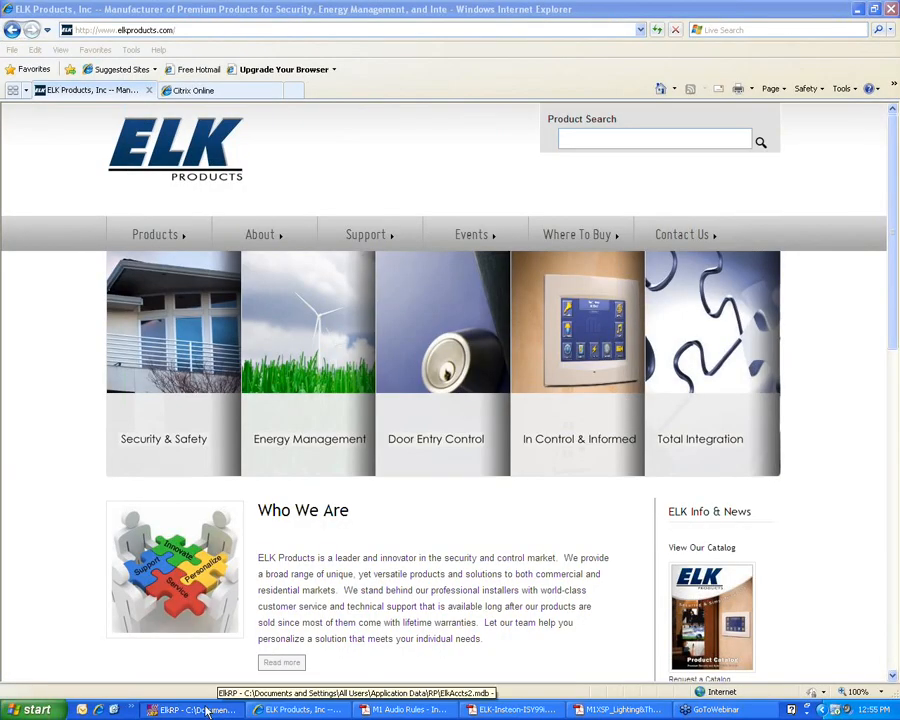
left_click(207, 711)
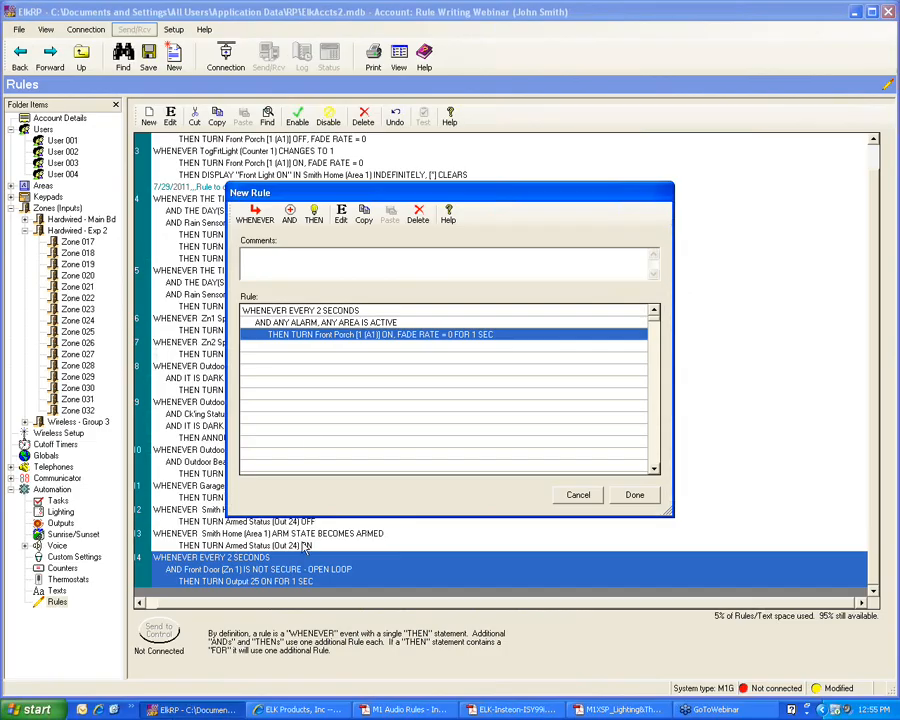
Step: Edit the rule's time trigger to fire every 4 seconds
left_click(332, 313)
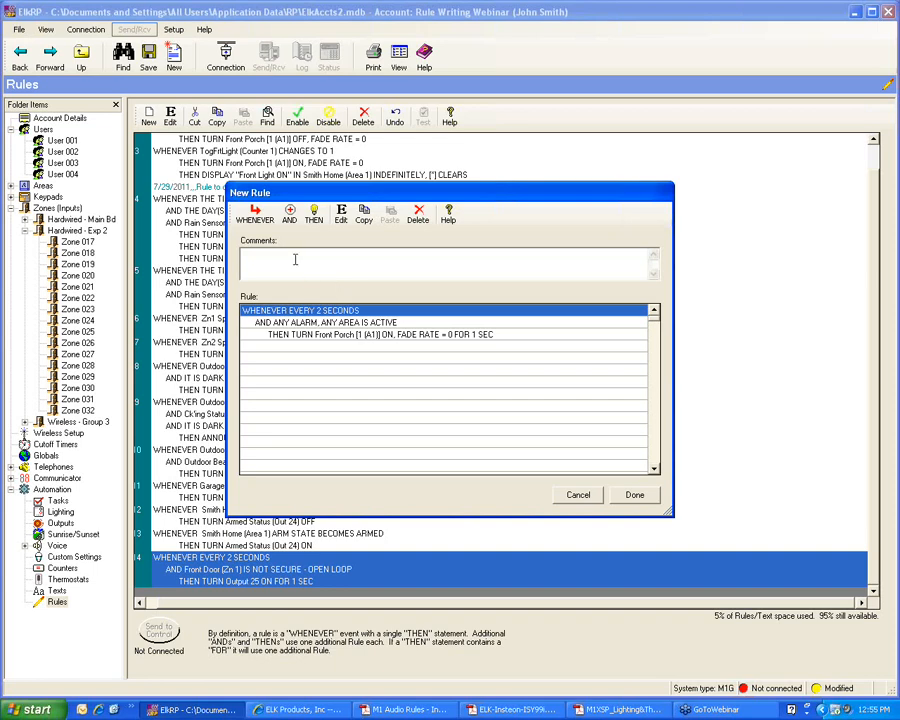
left_click(342, 215)
left_click(427, 340)
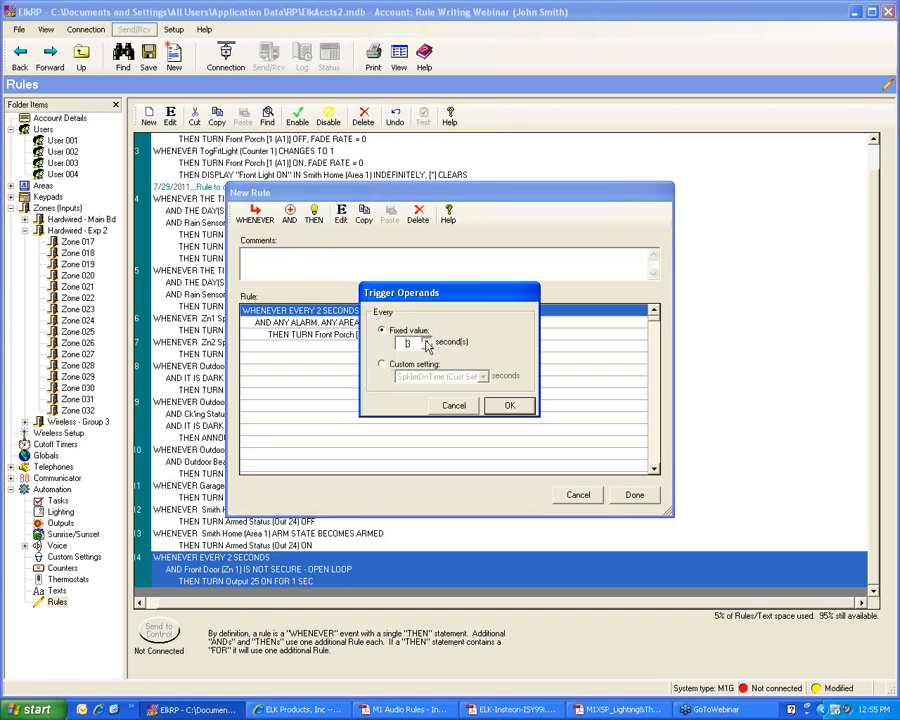
left_click(427, 340)
left_click(508, 404)
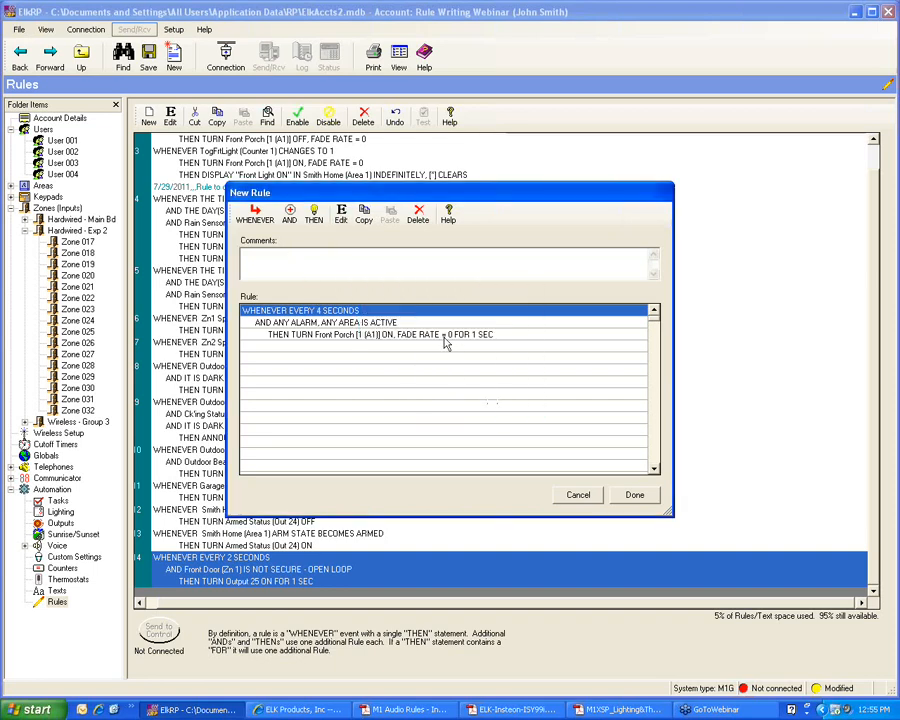
Step: Set the Front Porch lighting action's duration to 2 seconds, and finish the rule
left_click(445, 337)
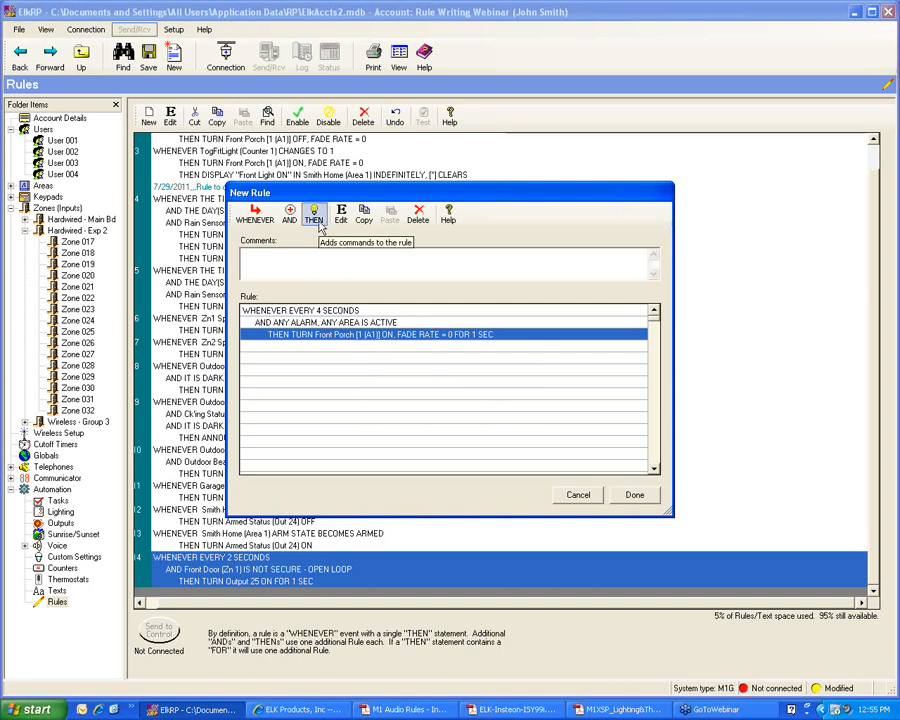
left_click(342, 216)
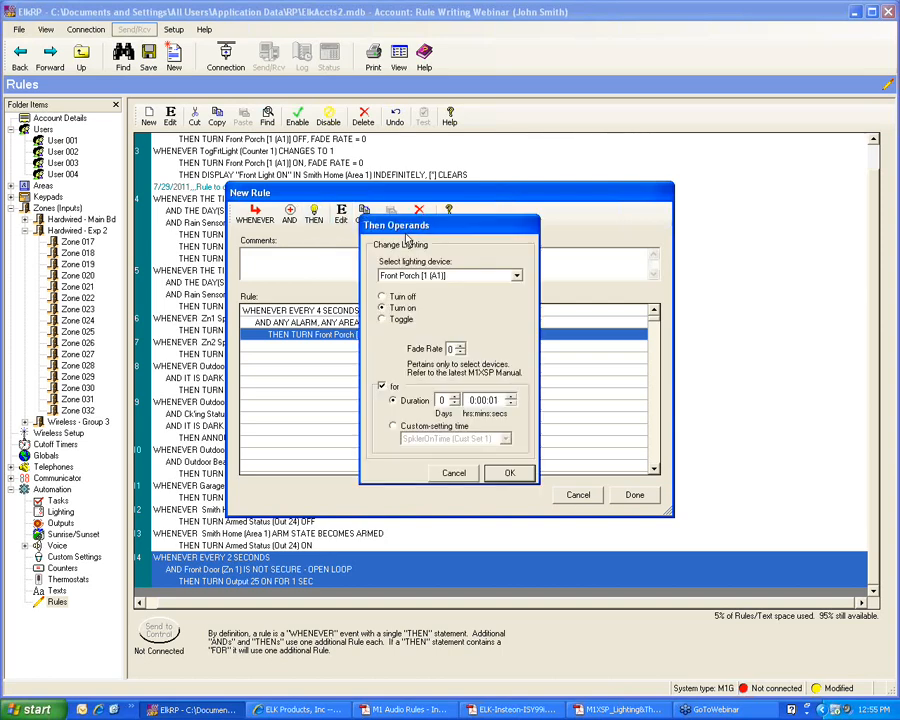
left_click(493, 401)
left_click(511, 397)
left_click(512, 475)
left_click(217, 713)
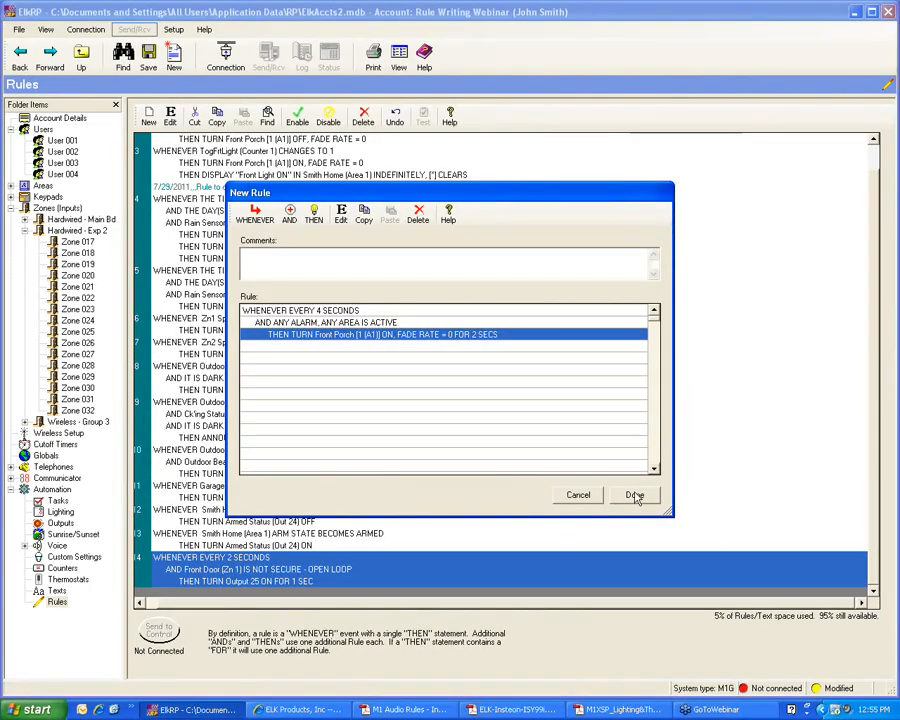
left_click(635, 495)
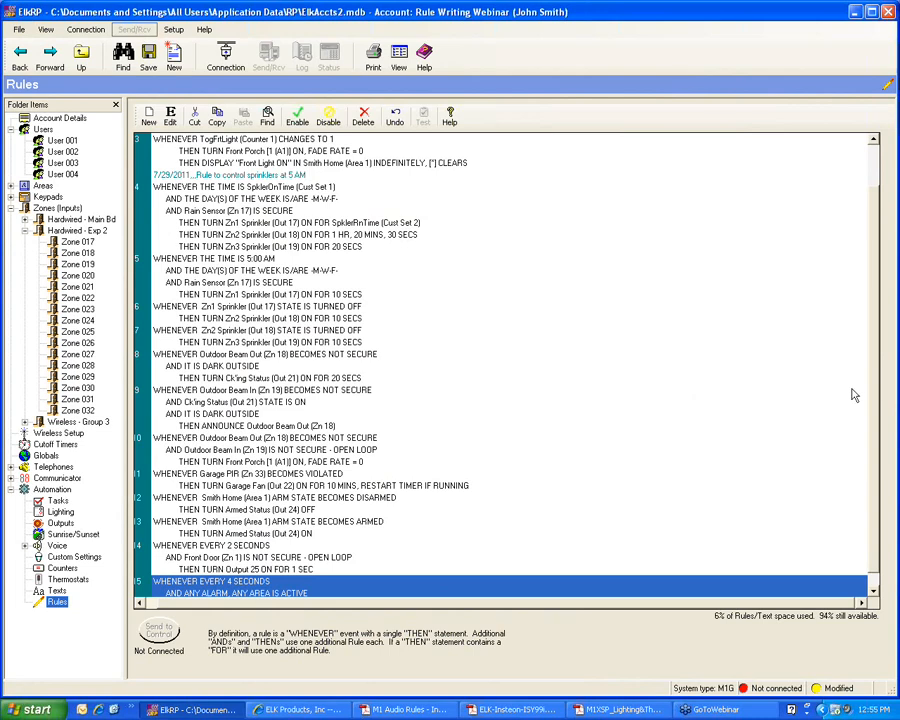
left_click_drag(873, 389, 875, 430)
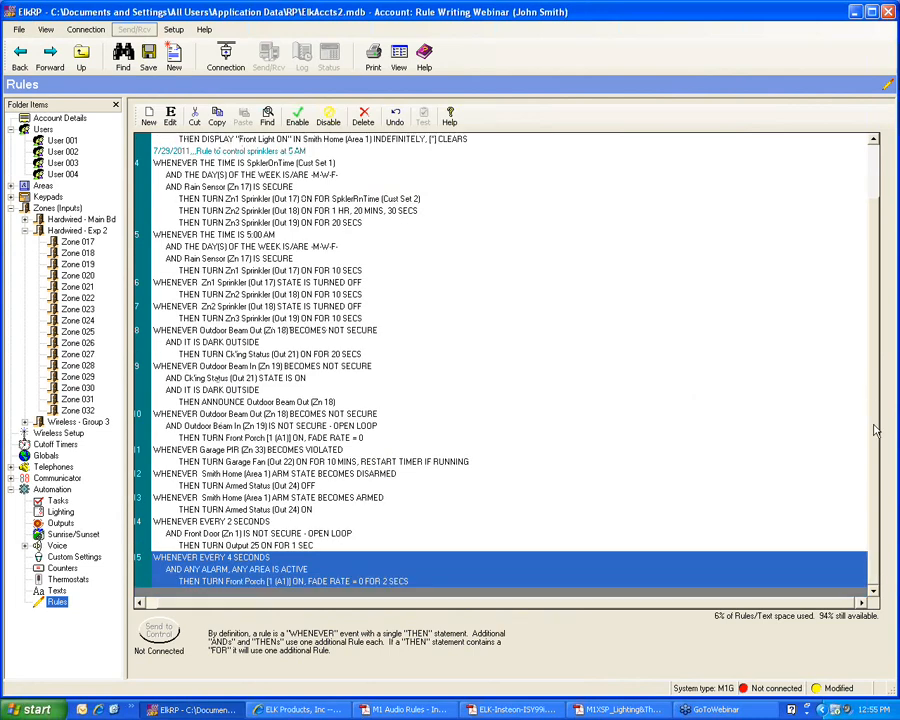
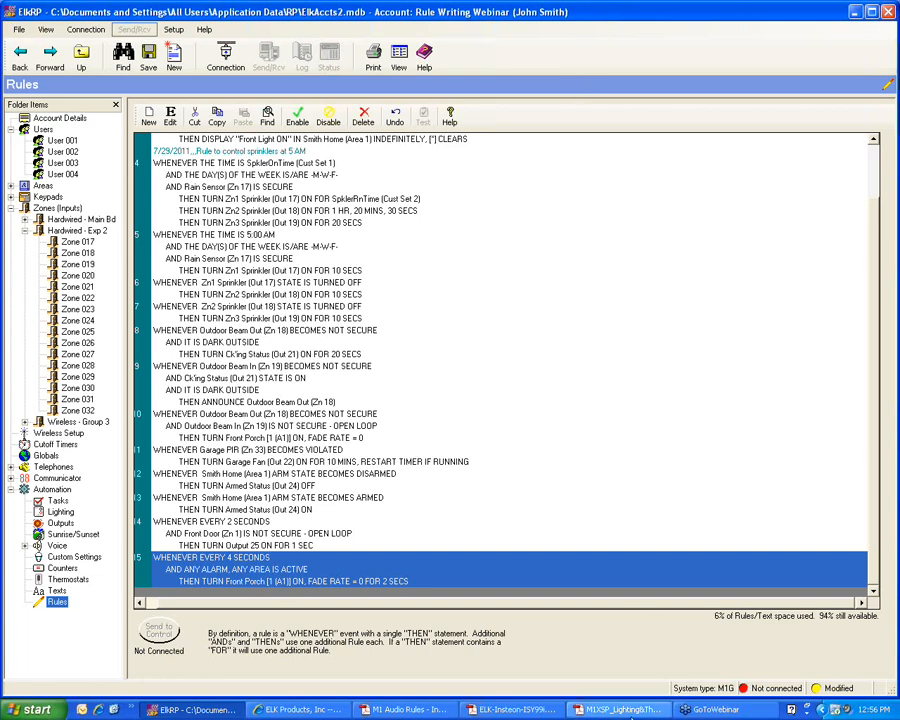
Step: Switch to Adobe Reader to examine the M1XSP lighting and thermostat manual's table of contents, and return to ElkRP
left_click(626, 711)
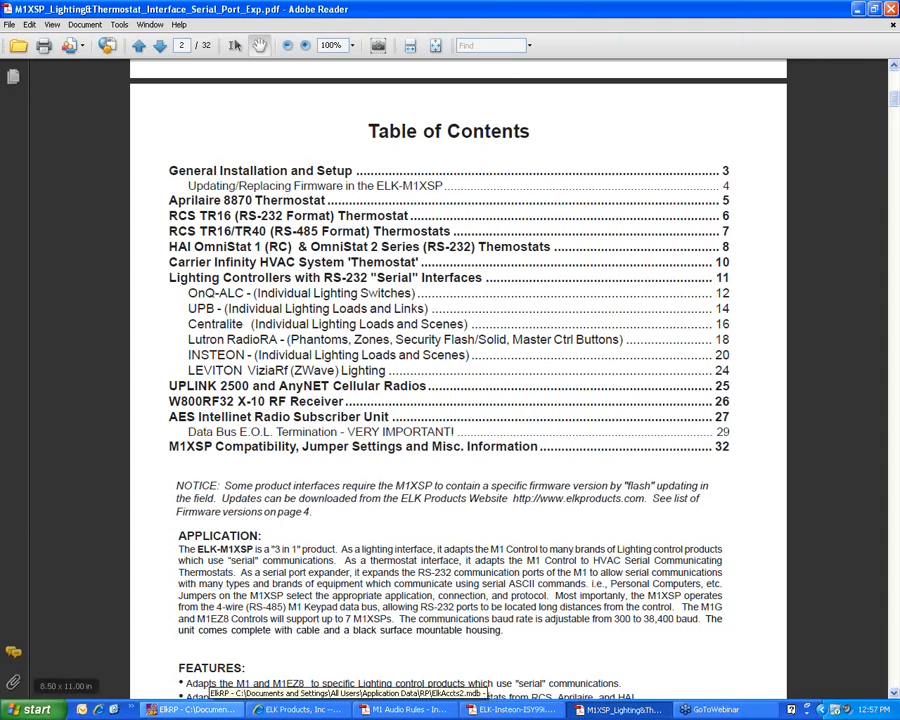
left_click(200, 710)
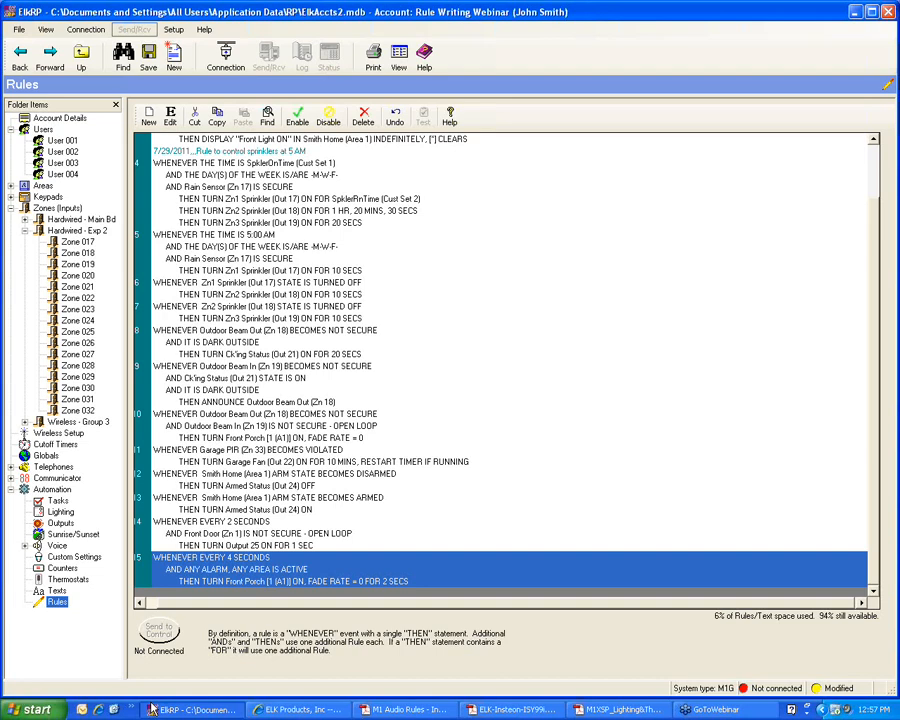
left_click(151, 708)
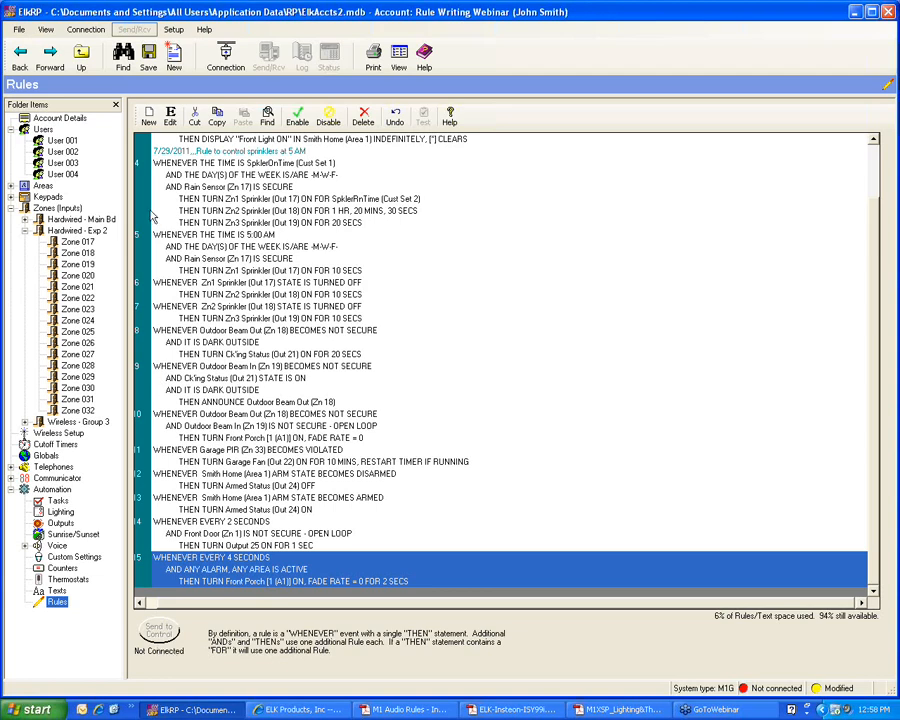
Step: Start another new rule with a time occurrence trigger at sunset
left_click(149, 118)
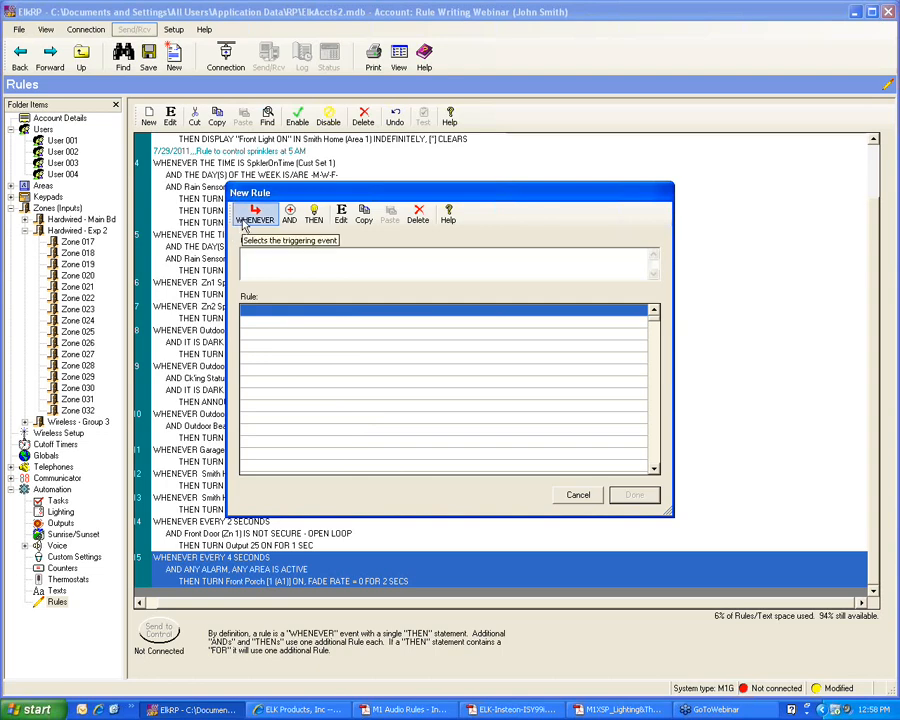
left_click(254, 216)
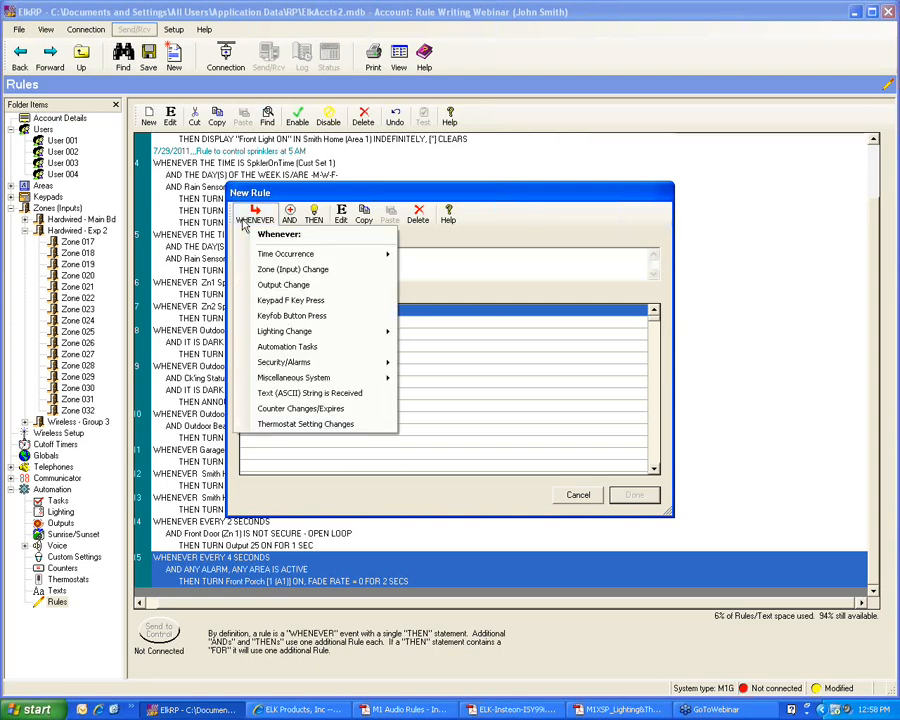
mouse_move(388, 257)
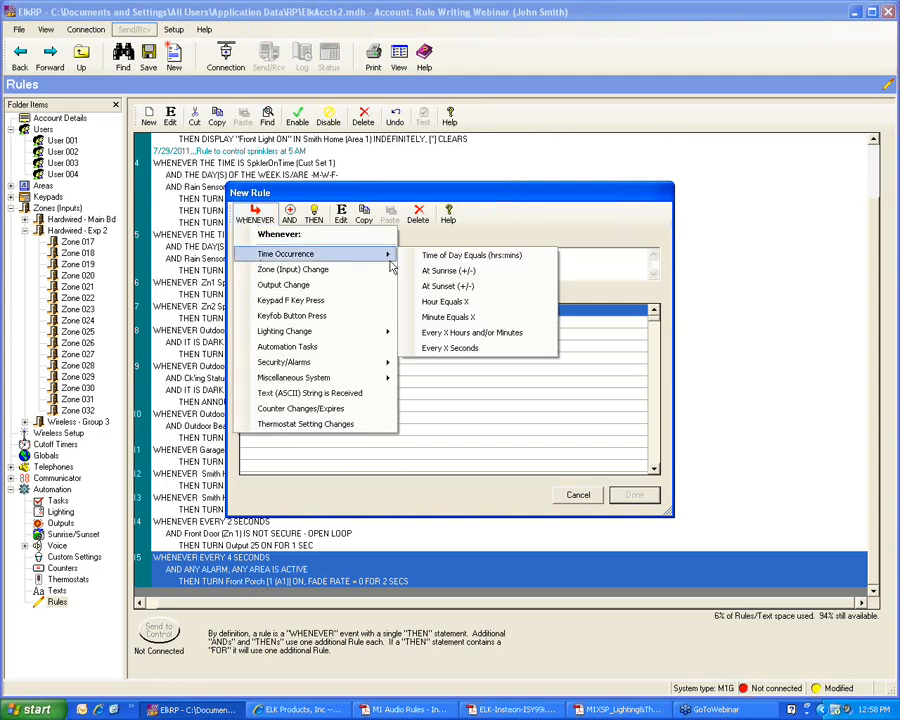
left_click(436, 286)
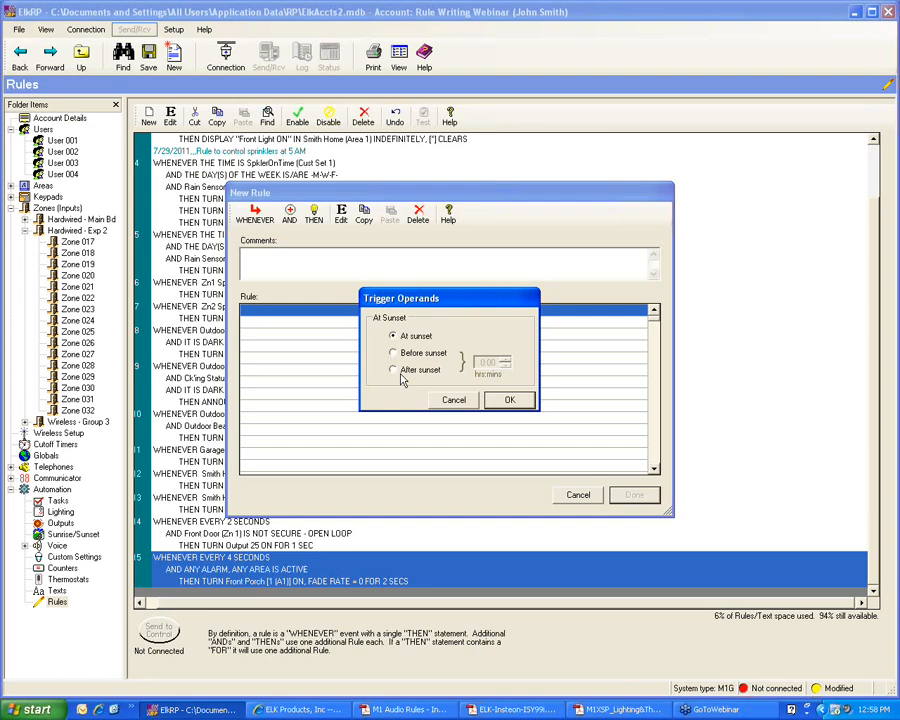
left_click(508, 399)
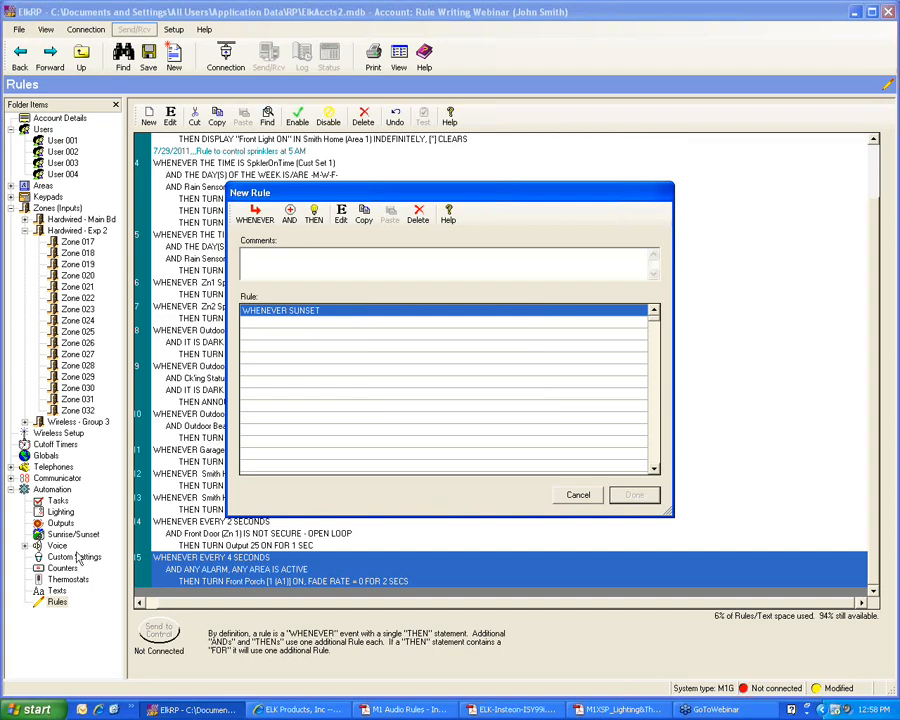
Step: Add a specific days of the week condition for Sunday and Saturday to the sunset rule
left_click(290, 217)
mouse_move(308, 271)
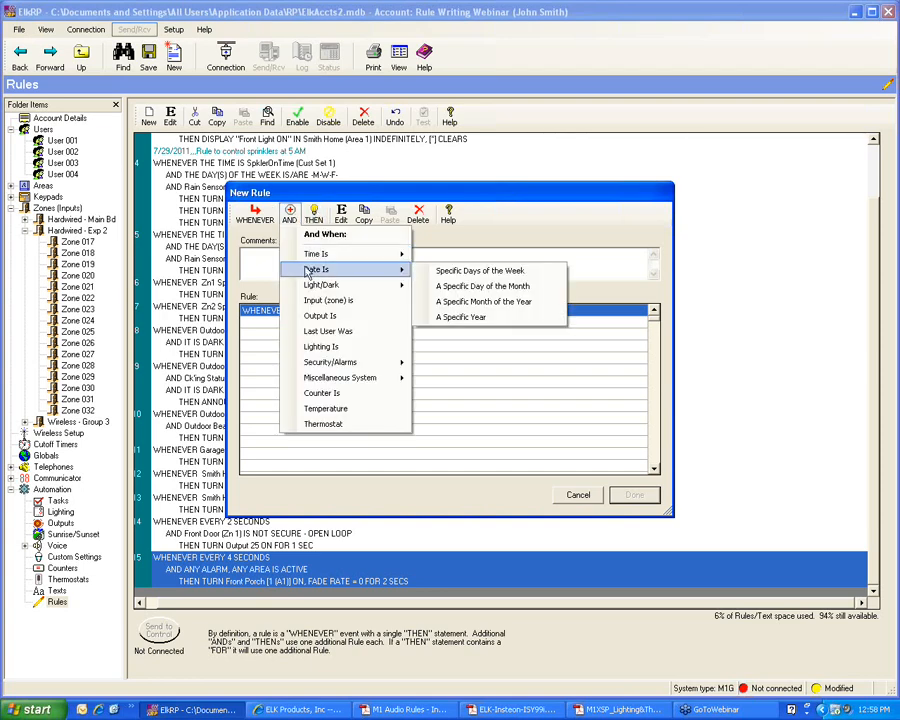
left_click(445, 271)
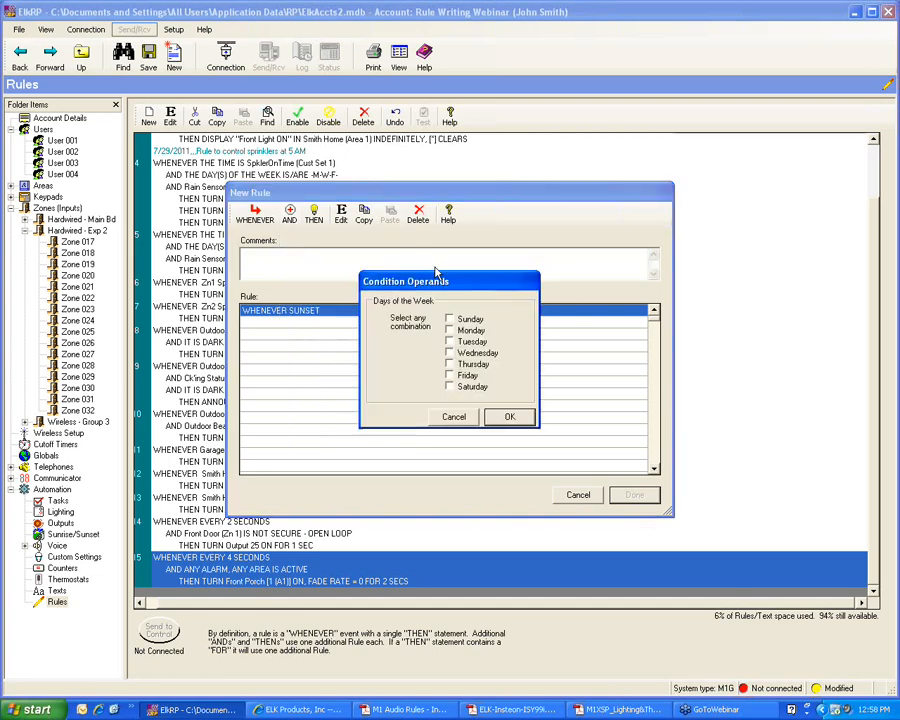
left_click(449, 318)
left_click(449, 386)
left_click(513, 416)
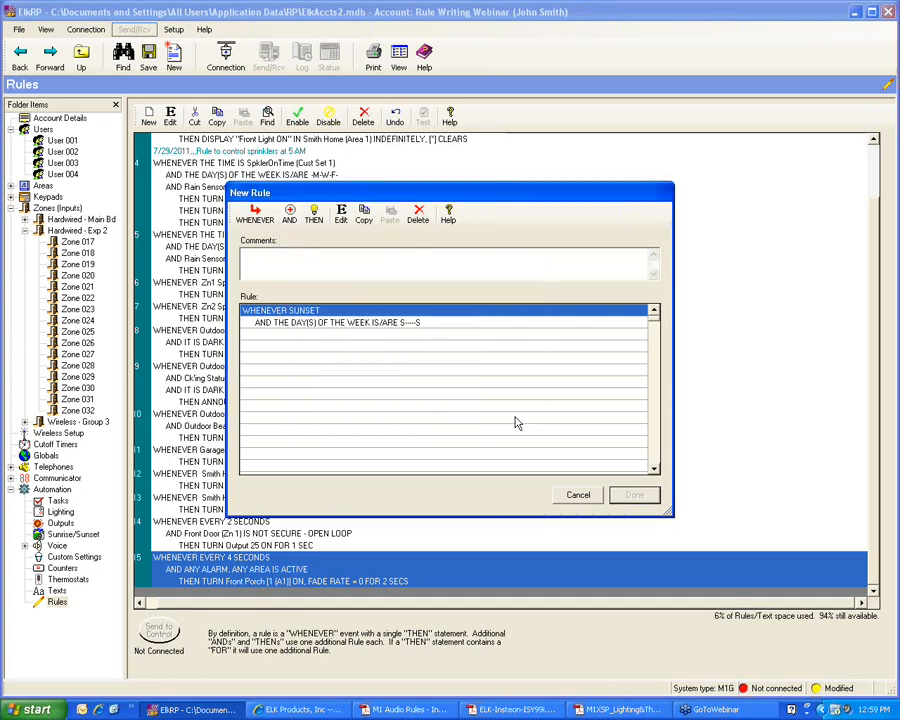
Step: Add an individual lighting action that turns on Front Porch [1 (A1)] for 2 hours
left_click(314, 216)
mouse_move(360, 301)
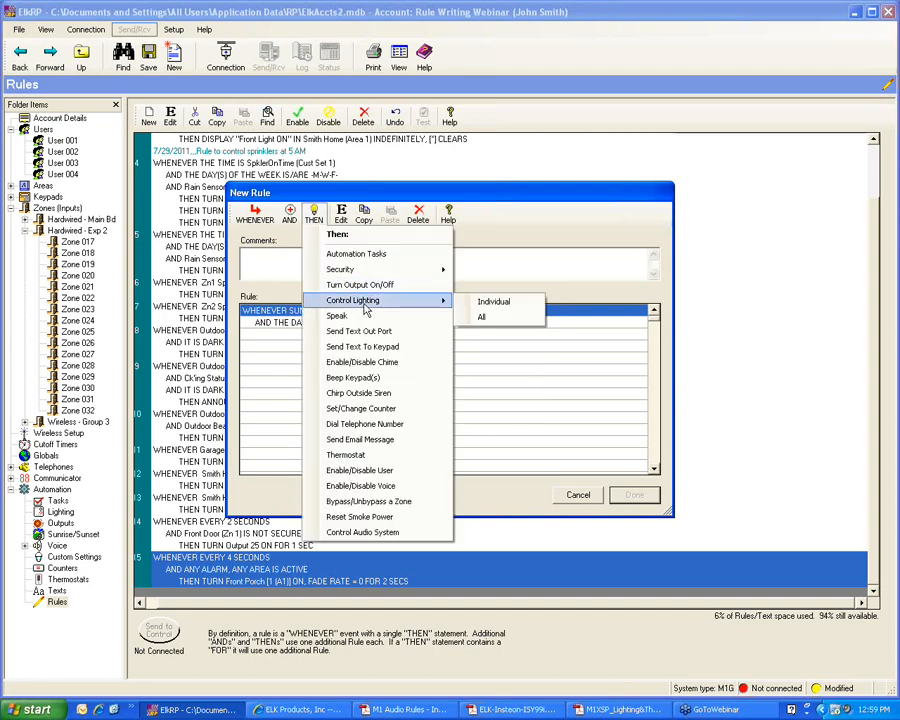
left_click(488, 302)
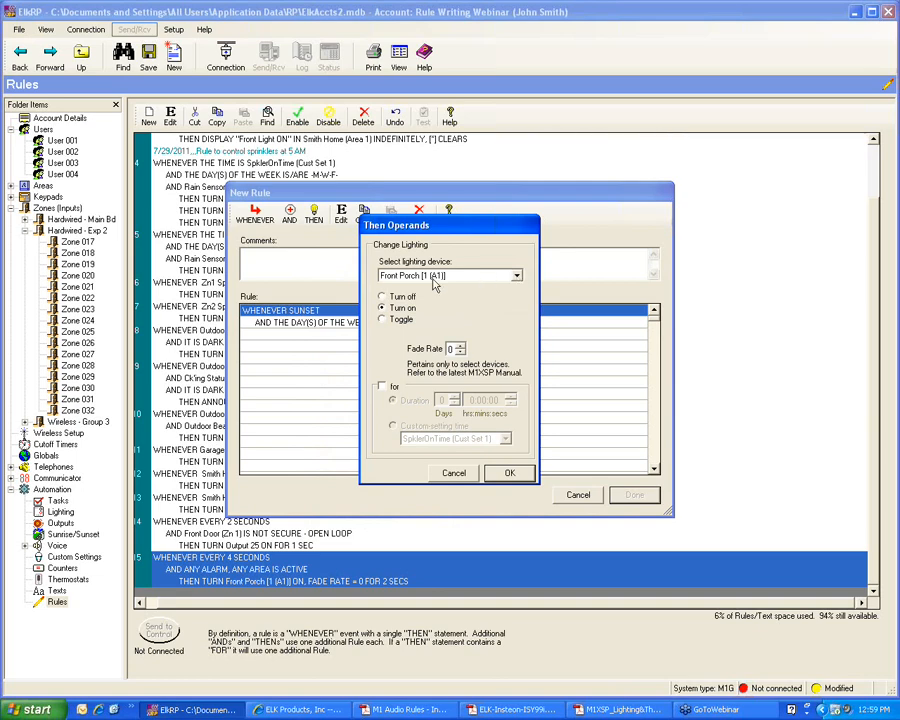
left_click(433, 283)
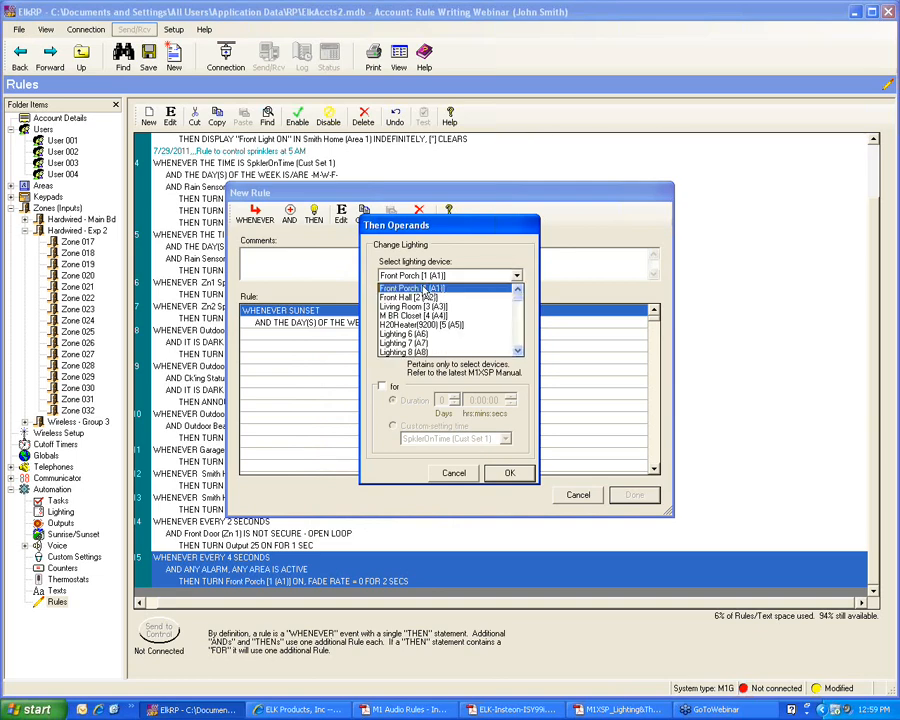
left_click(425, 287)
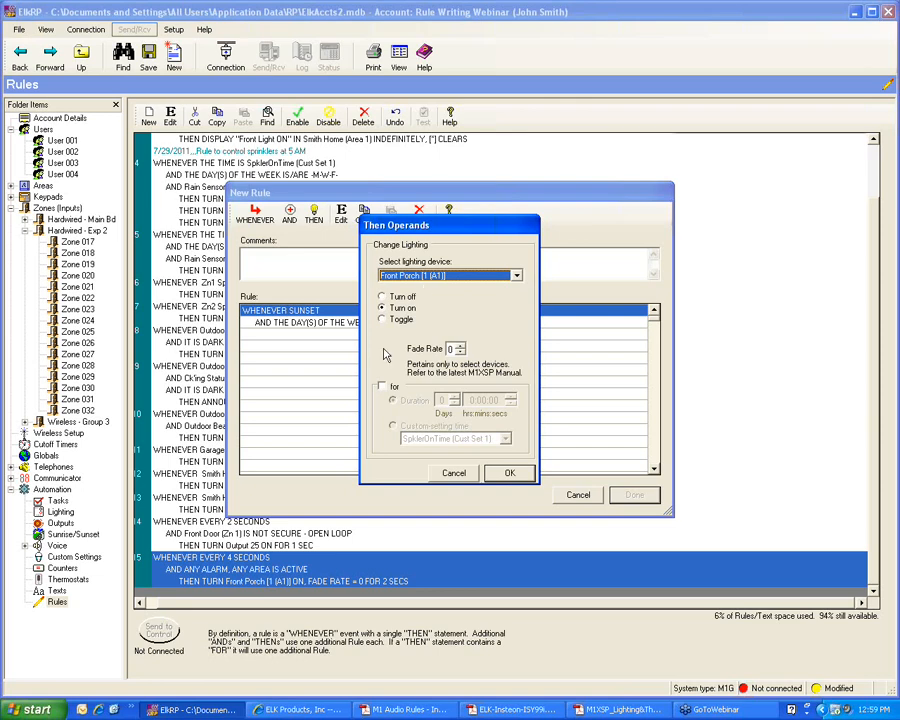
left_click(382, 387)
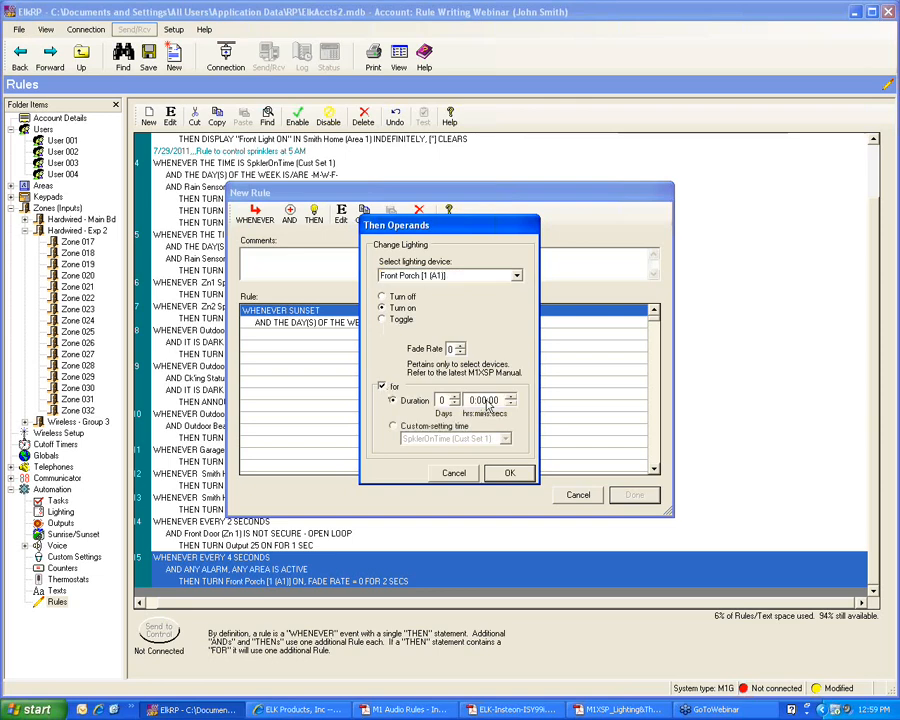
type("2")
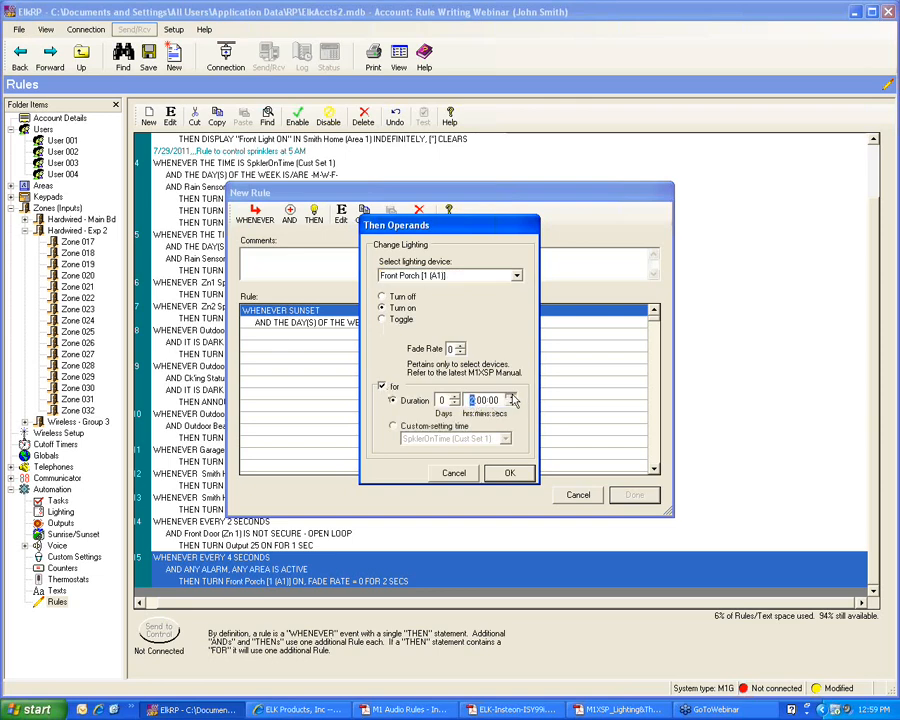
left_click(509, 472)
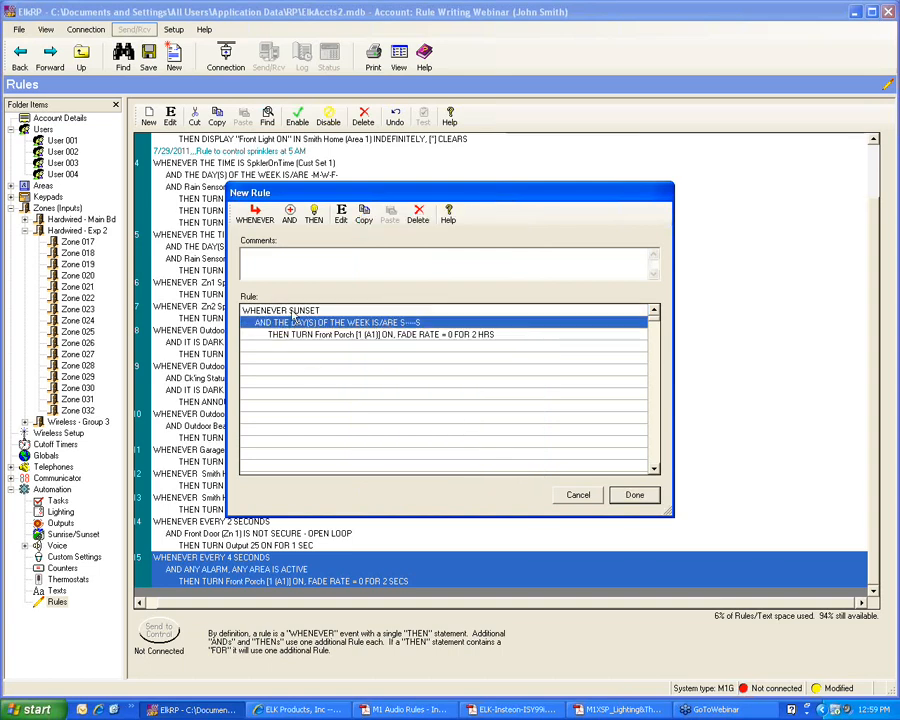
Step: Add a second individual lighting action that turns on Front Hall [2 (A2)] for 3 hours
left_click(313, 218)
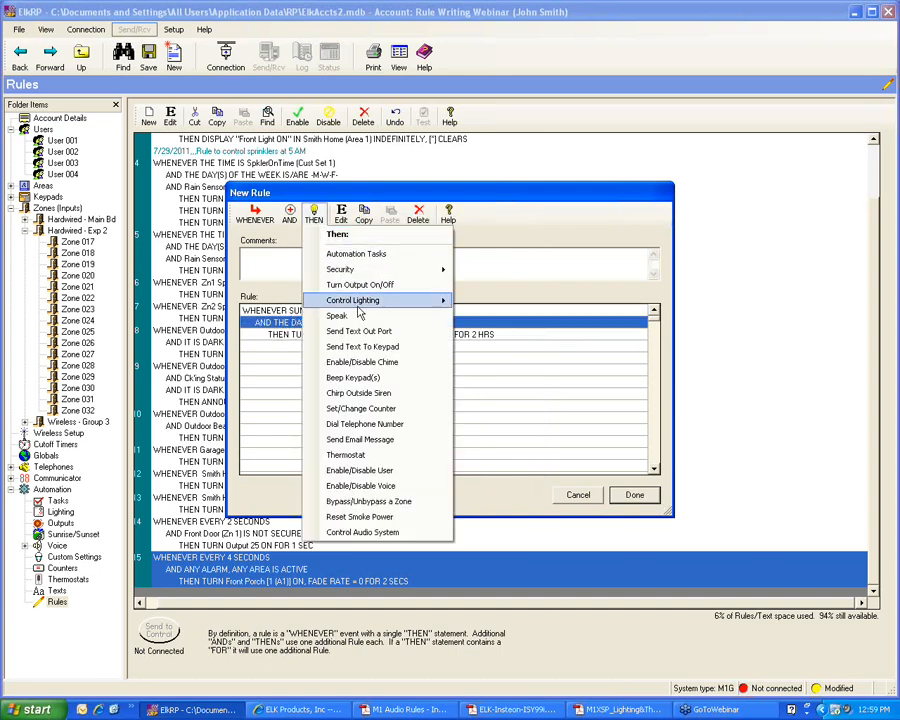
mouse_move(381, 300)
left_click(487, 300)
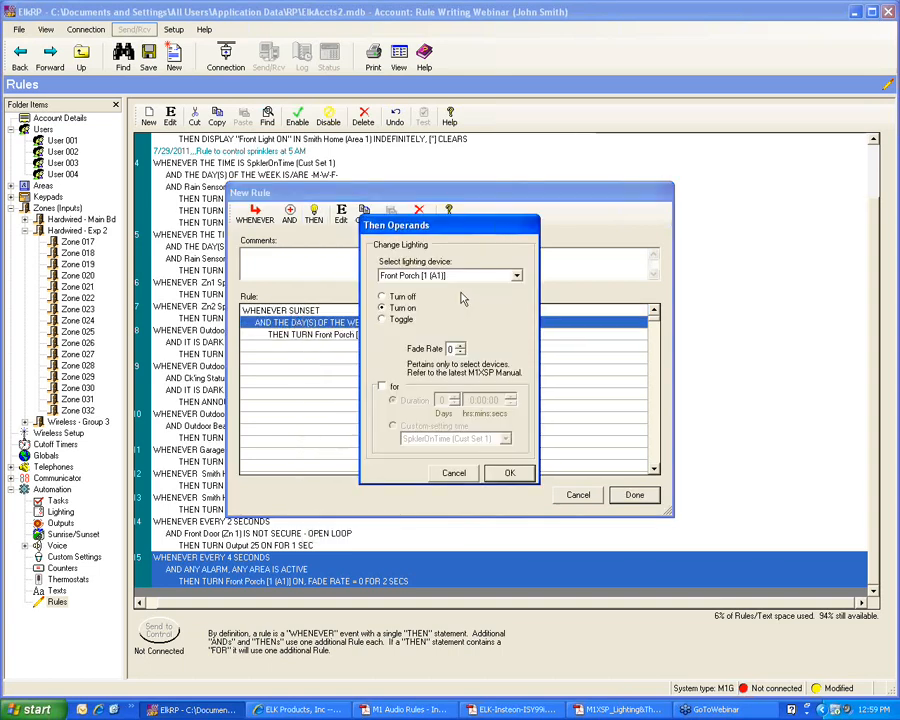
left_click(516, 277)
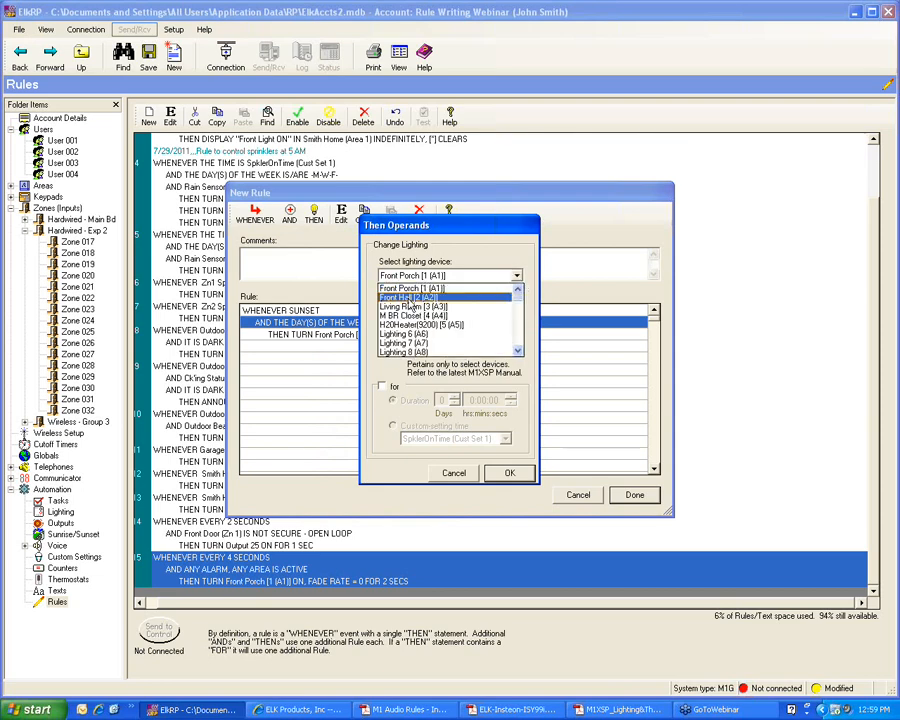
left_click(435, 297)
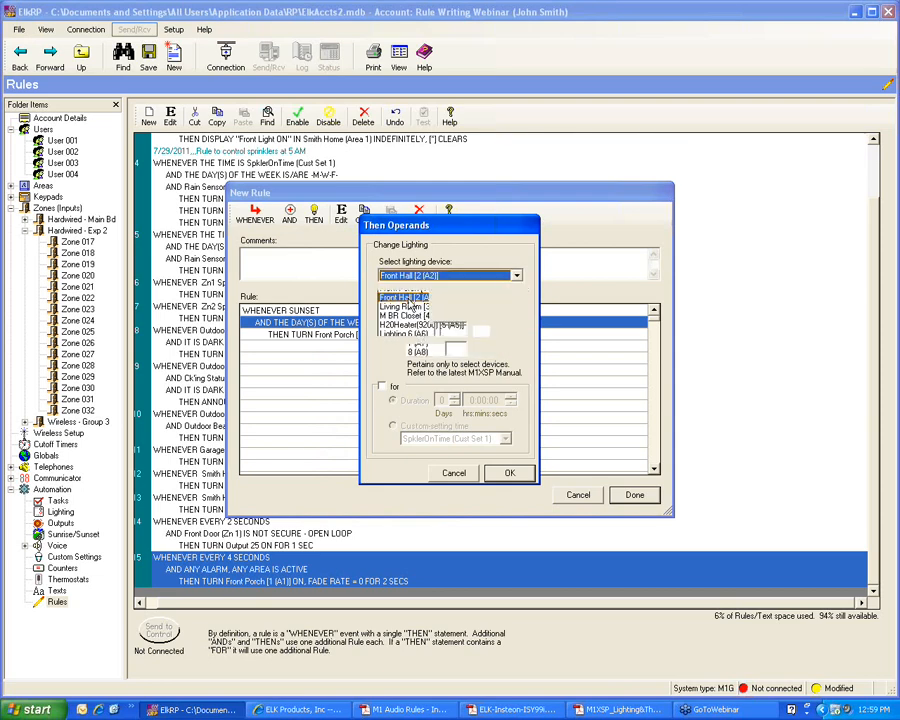
left_click(382, 388)
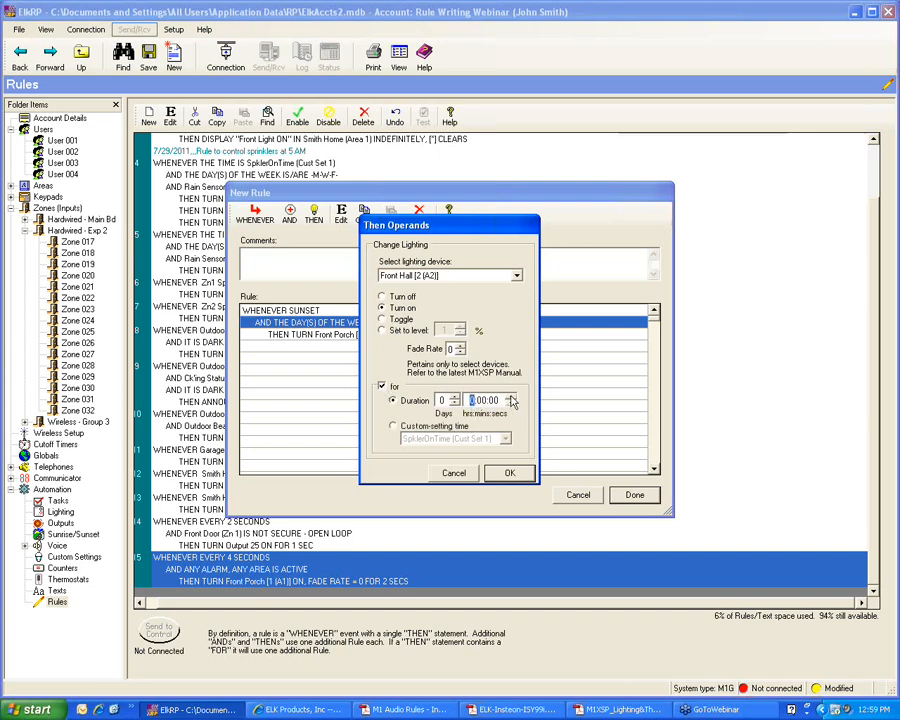
type("3")
left_click(509, 473)
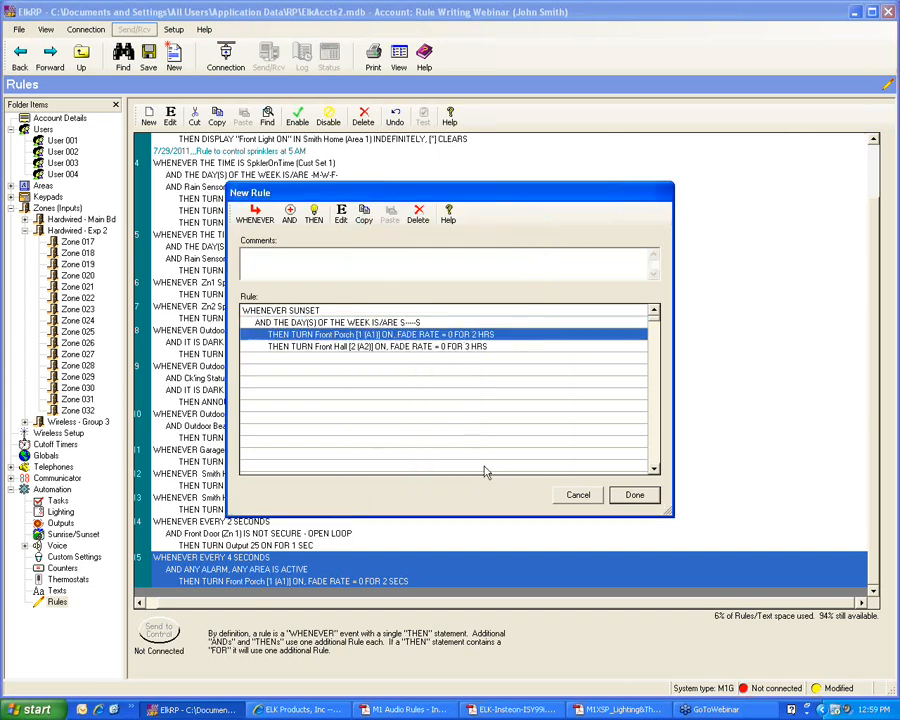
Step: Add a lighting action that turns on Living Room [3 (A3)] for 45 minutes, and finish the rule
left_click(313, 216)
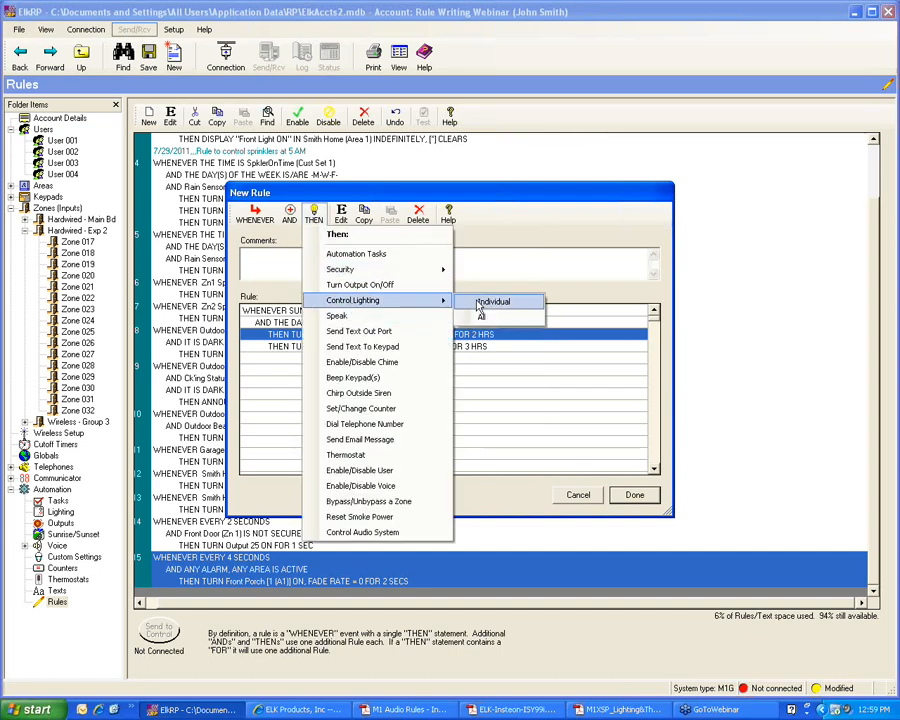
left_click(480, 305)
left_click(500, 276)
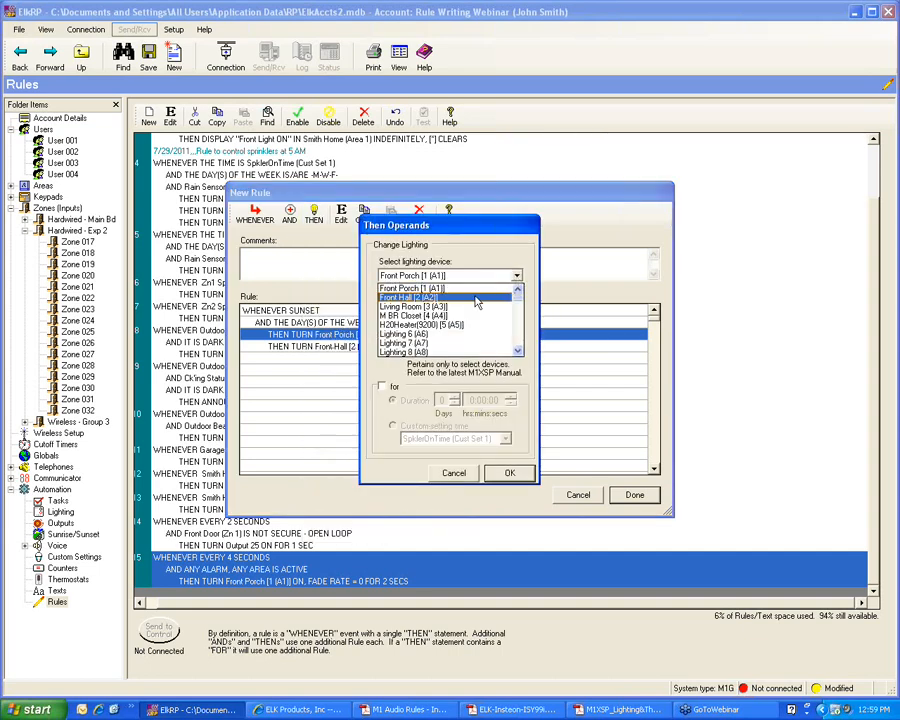
left_click(437, 307)
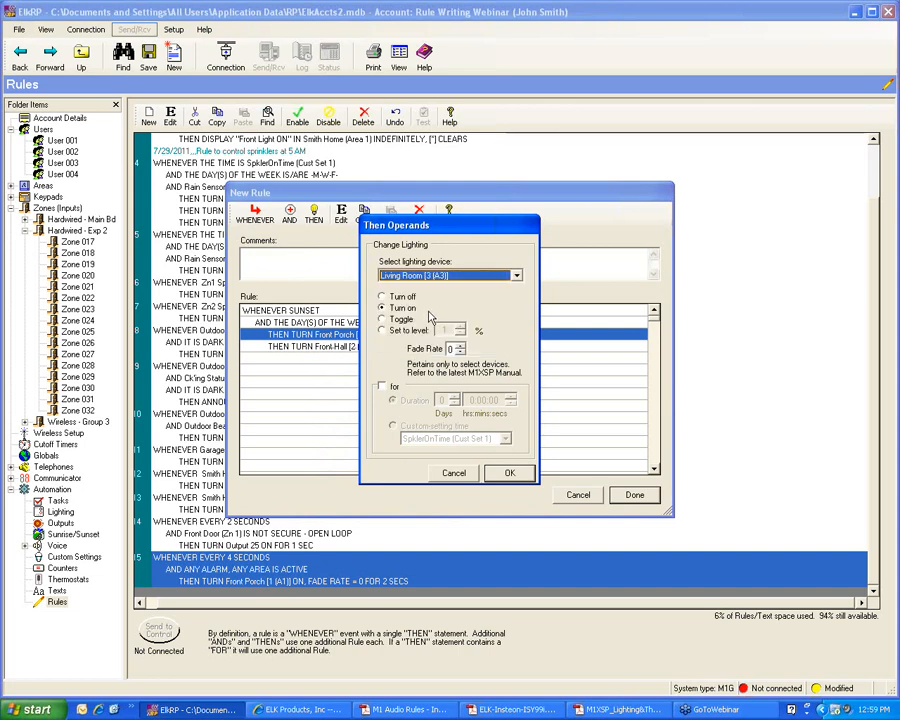
left_click(381, 386)
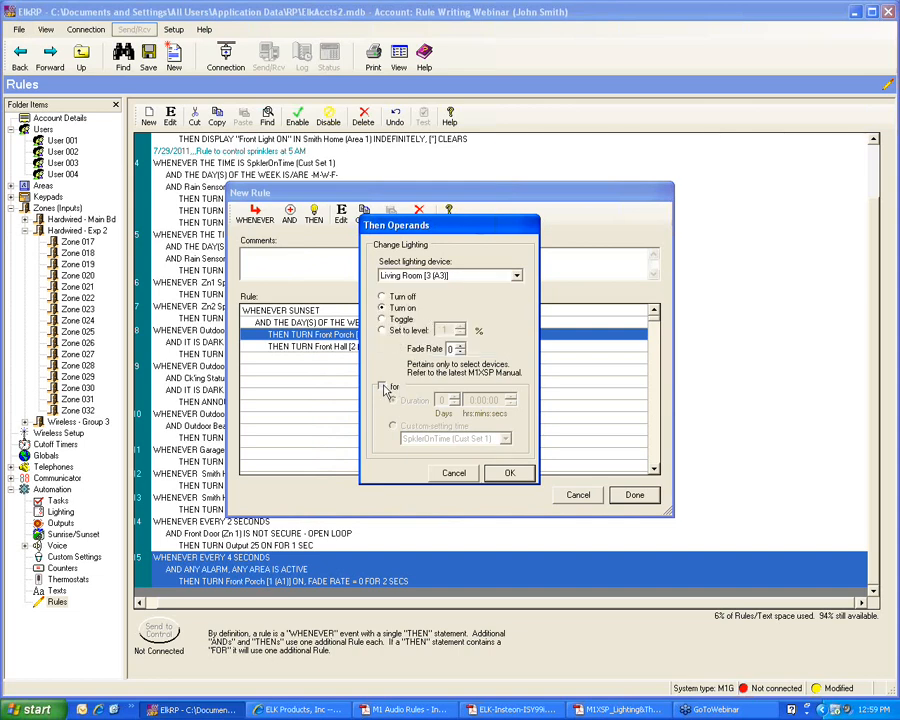
left_click(482, 401)
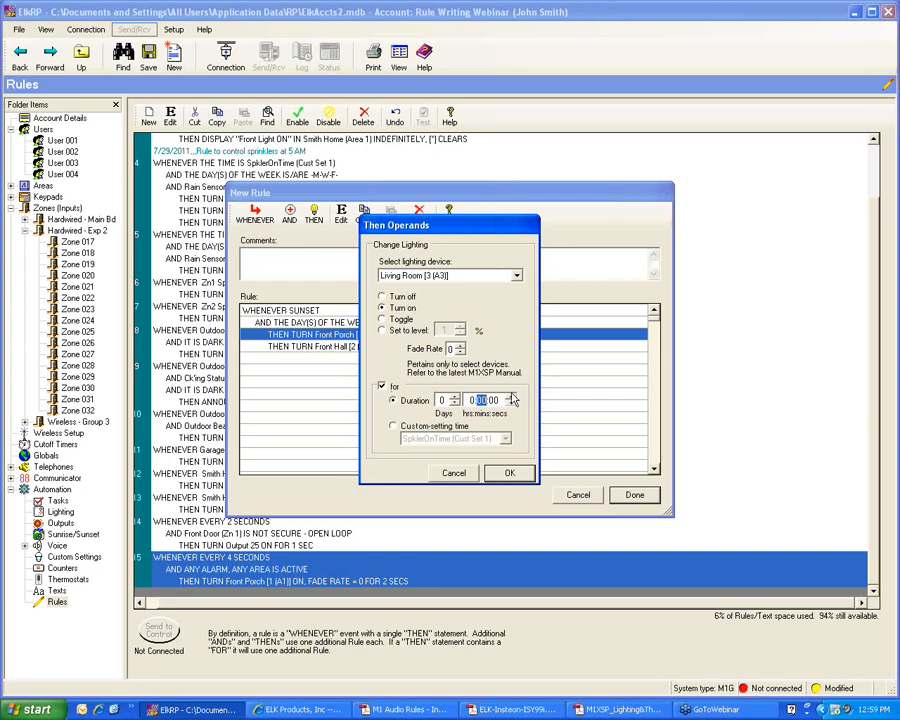
left_click(510, 473)
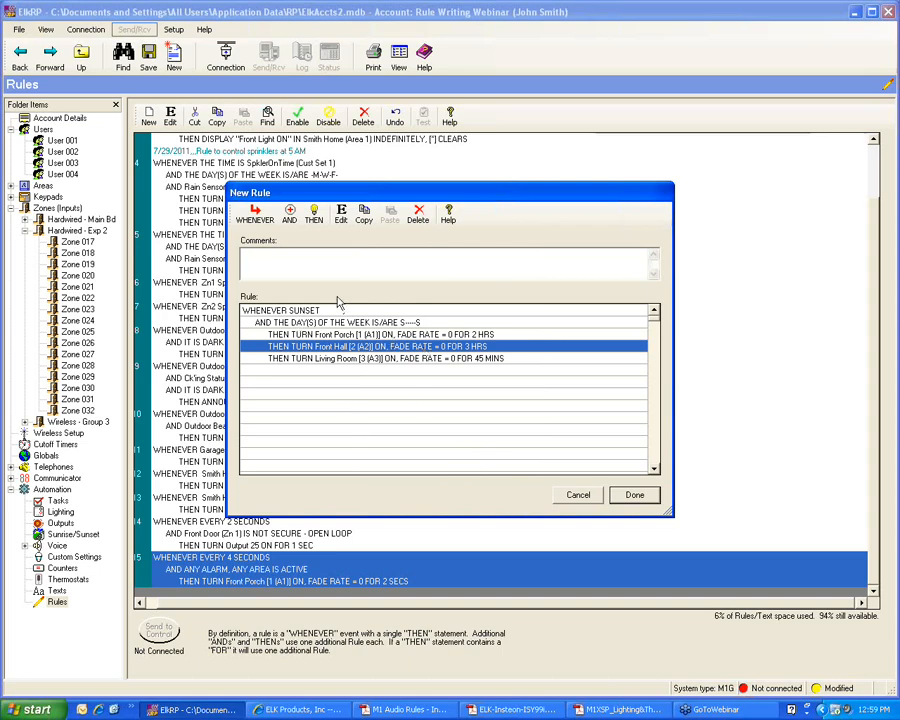
left_click(632, 497)
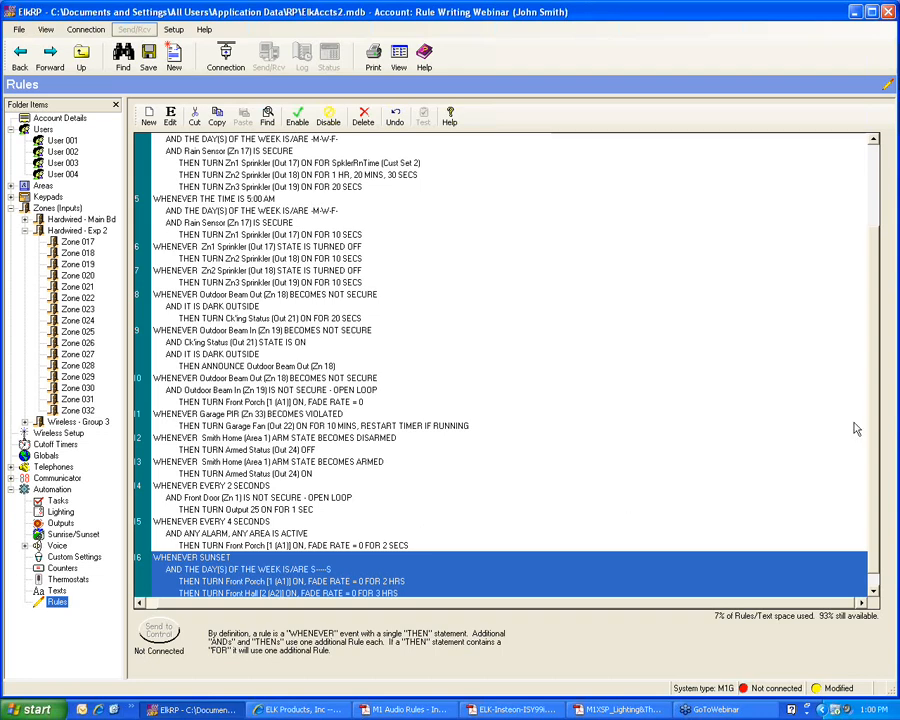
Step: Reopen the sunset rule for editing and add a lighting action that turns on Outdoor Scene [193 (M1)]
scroll(872, 398, "down", 1)
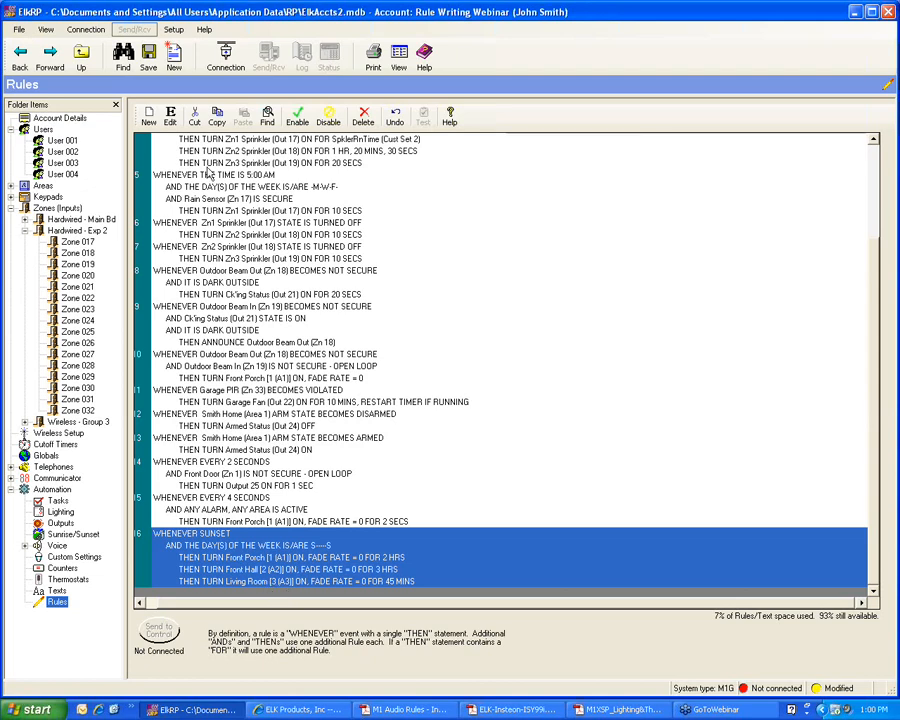
left_click(169, 119)
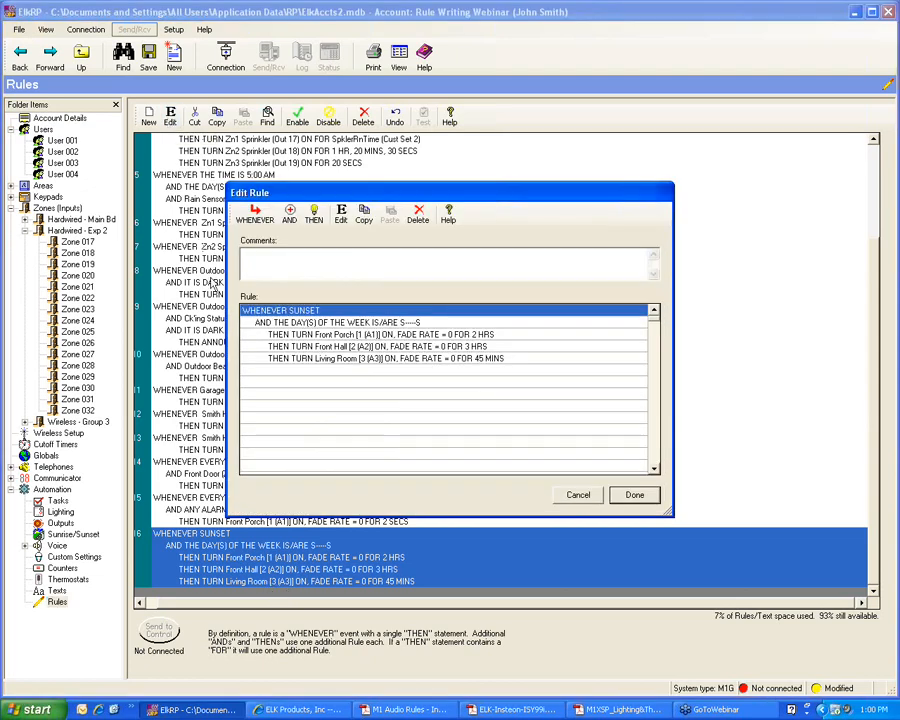
left_click(313, 216)
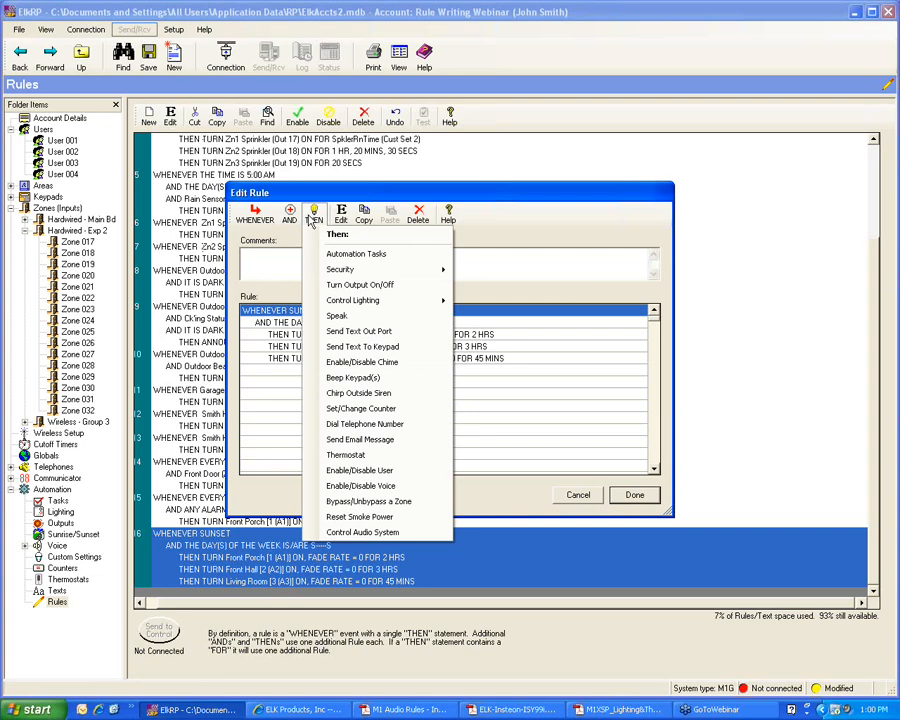
mouse_move(400, 300)
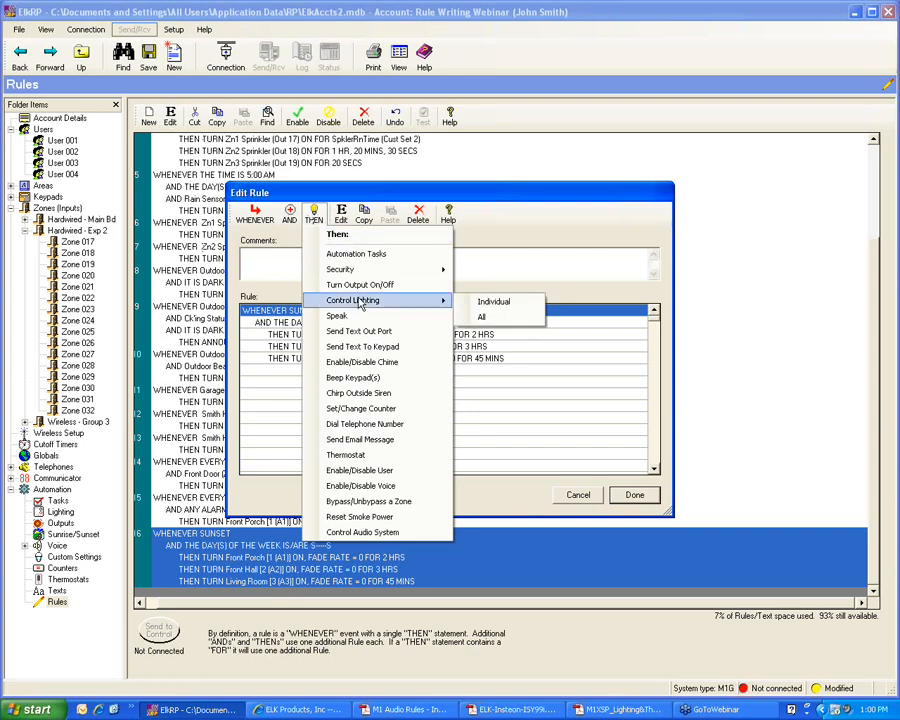
left_click(482, 302)
left_click(516, 276)
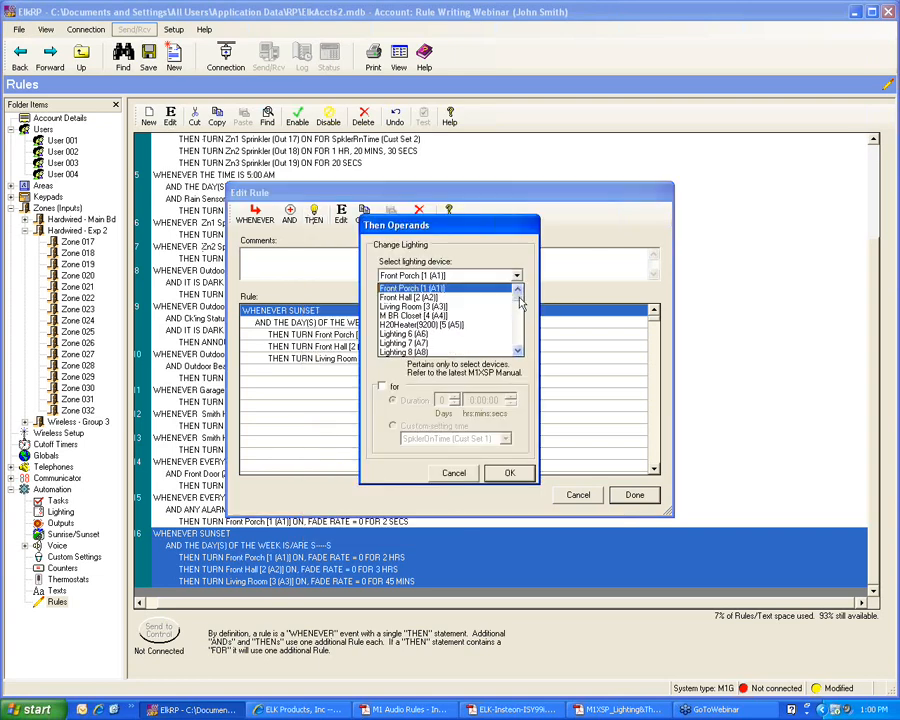
left_click_drag(519, 303, 518, 336)
left_click(458, 325)
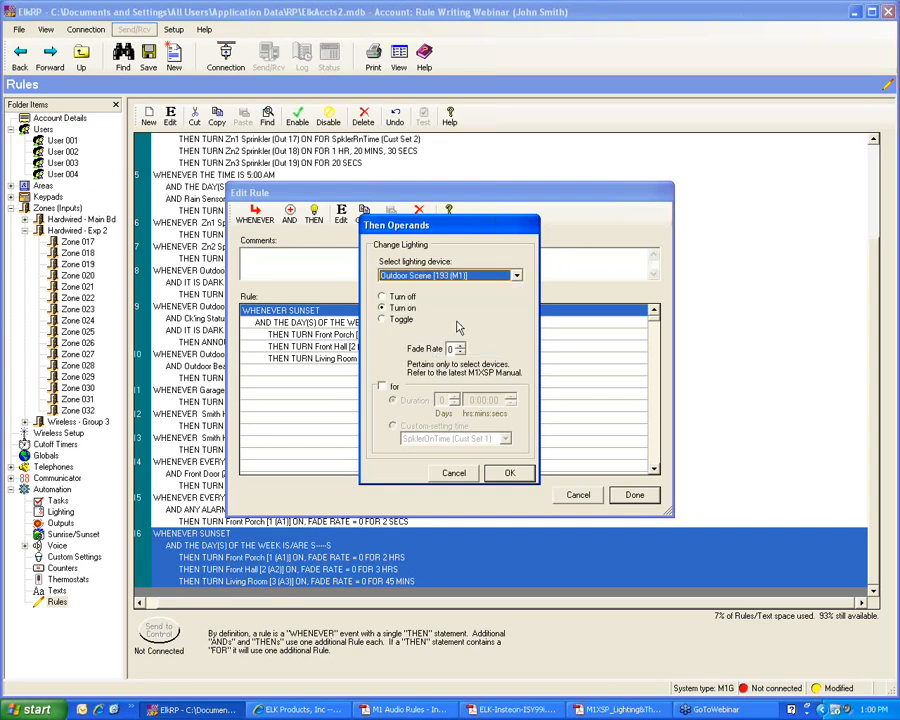
left_click(509, 473)
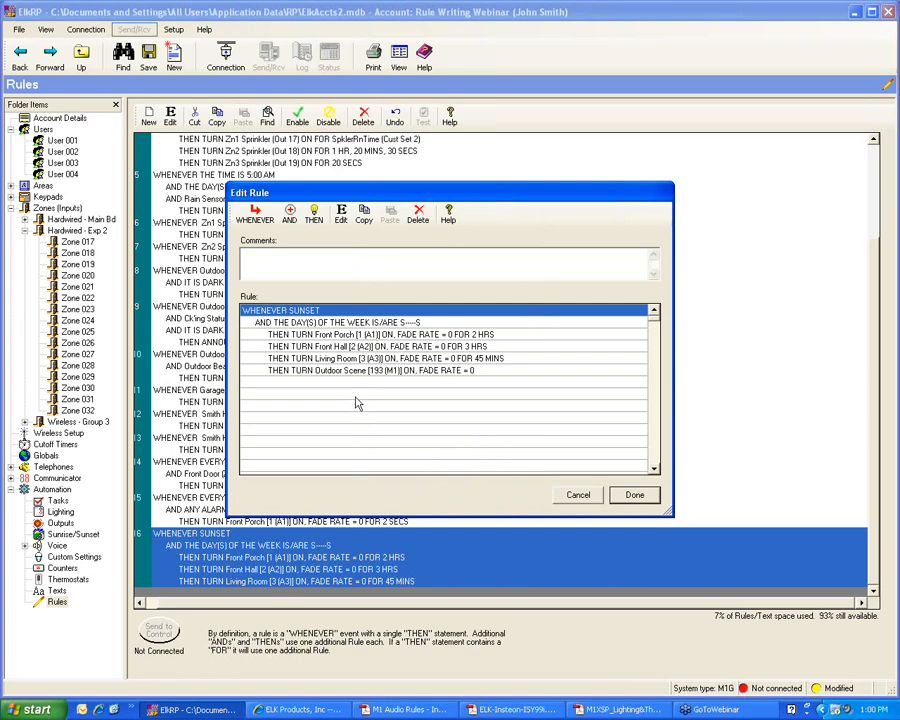
Step: Delete the Outdoor Scene action from the sunset rule, and finish editing the rule
left_click(284, 372)
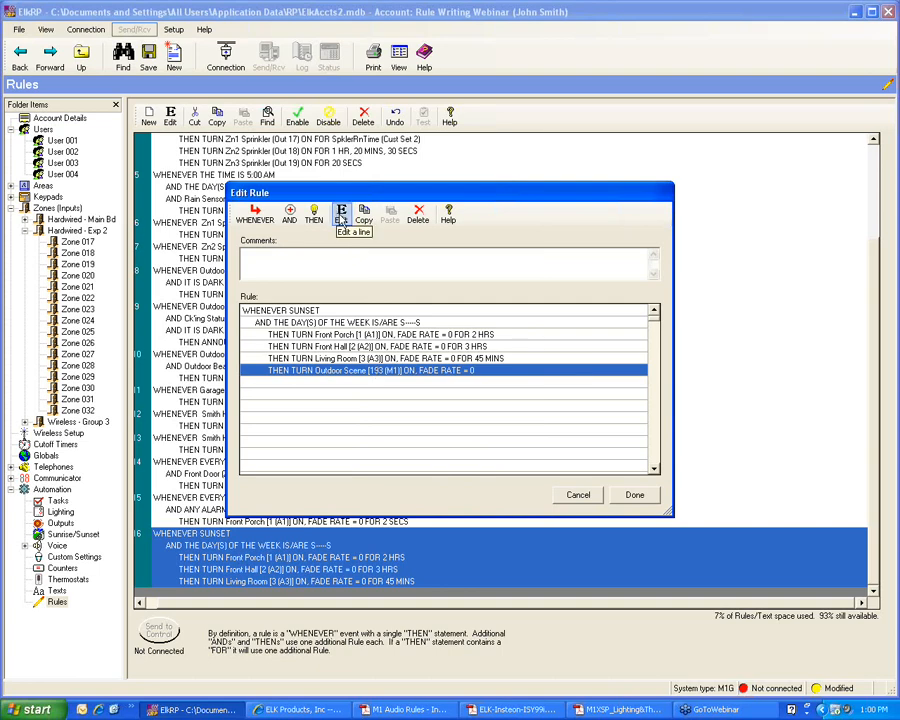
left_click(418, 216)
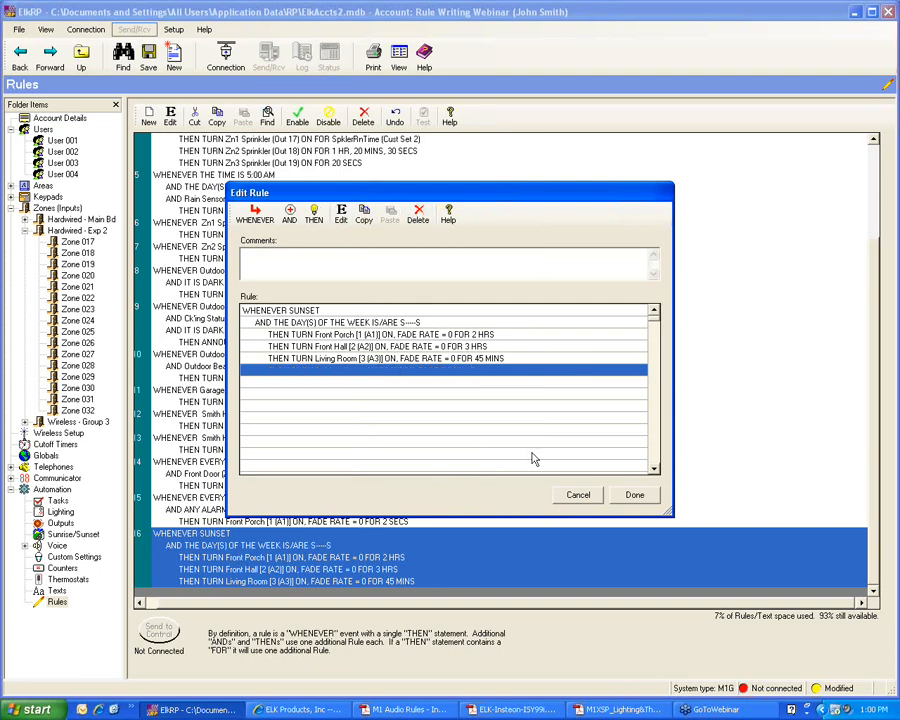
left_click(634, 498)
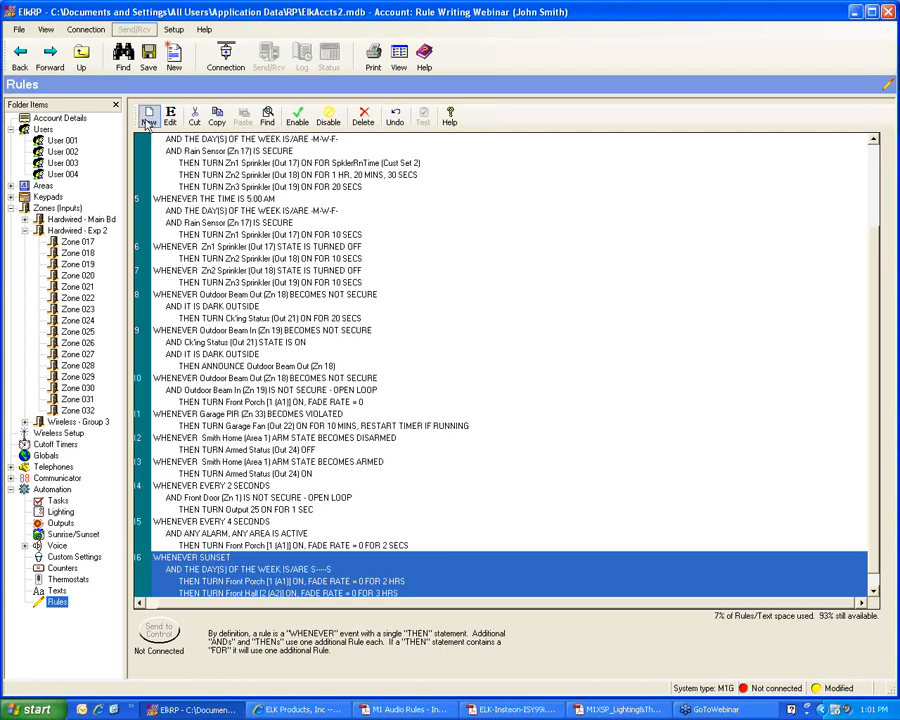
Step: Create a new rule triggered whenever the Master BR Closet (Zn 14) zone becomes Not Secure
left_click(147, 120)
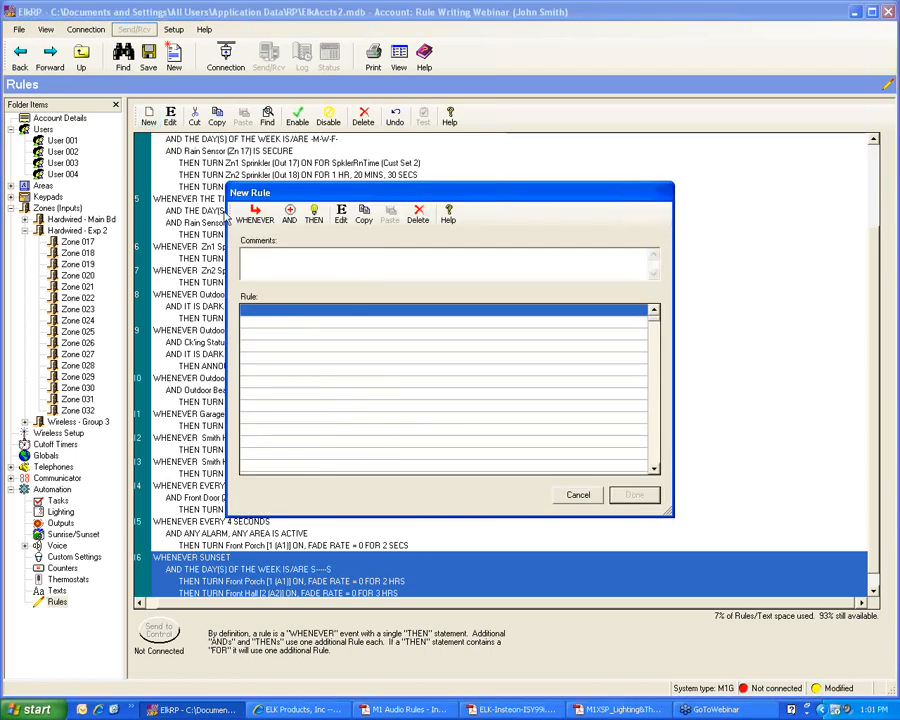
left_click(238, 220)
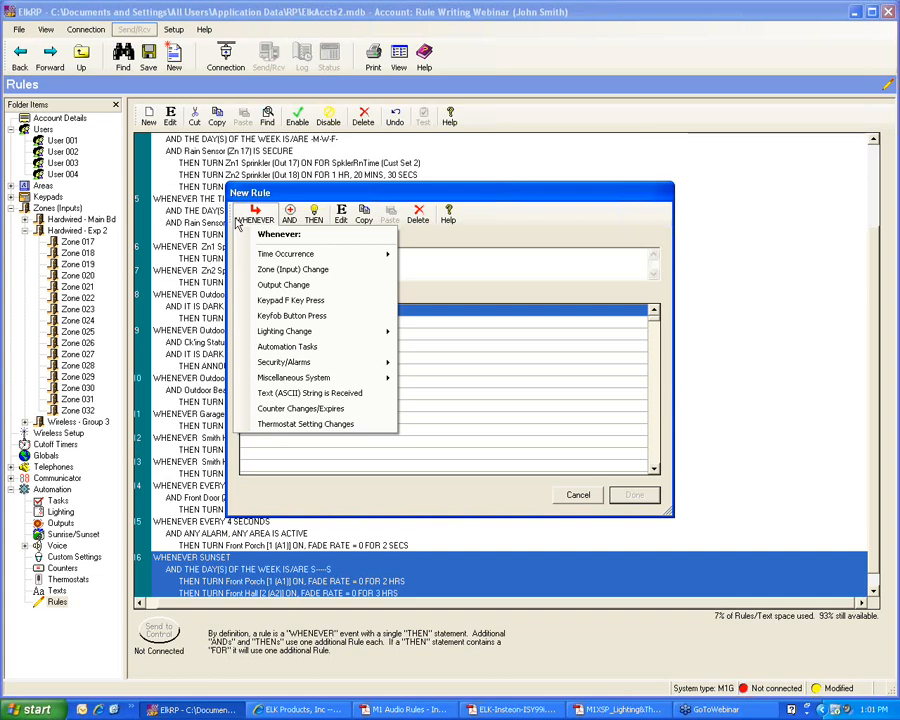
left_click(275, 270)
left_click(517, 335)
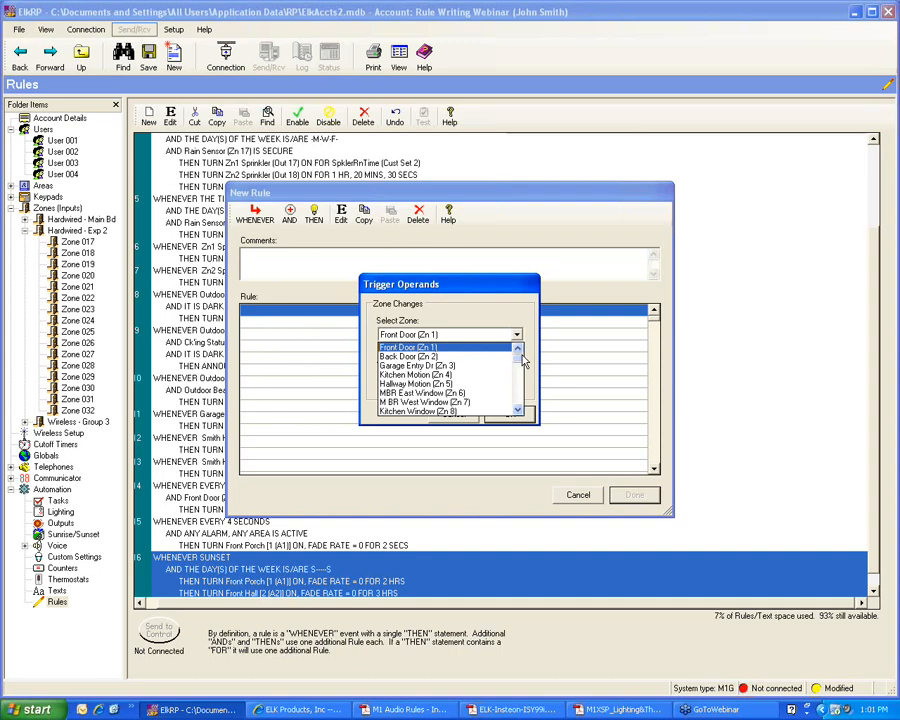
left_click_drag(523, 362, 521, 370)
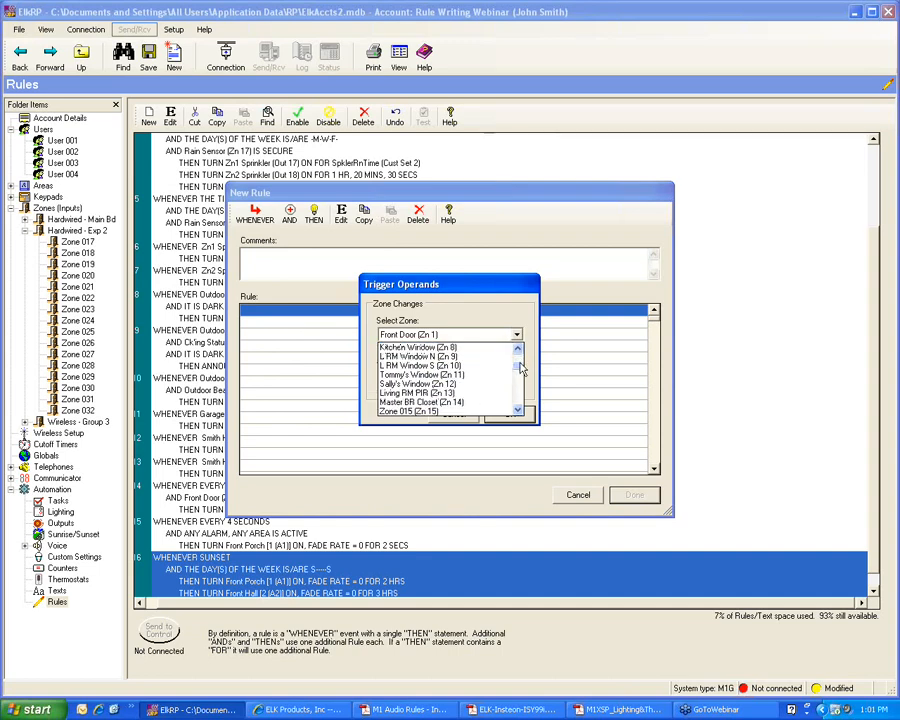
left_click(420, 402)
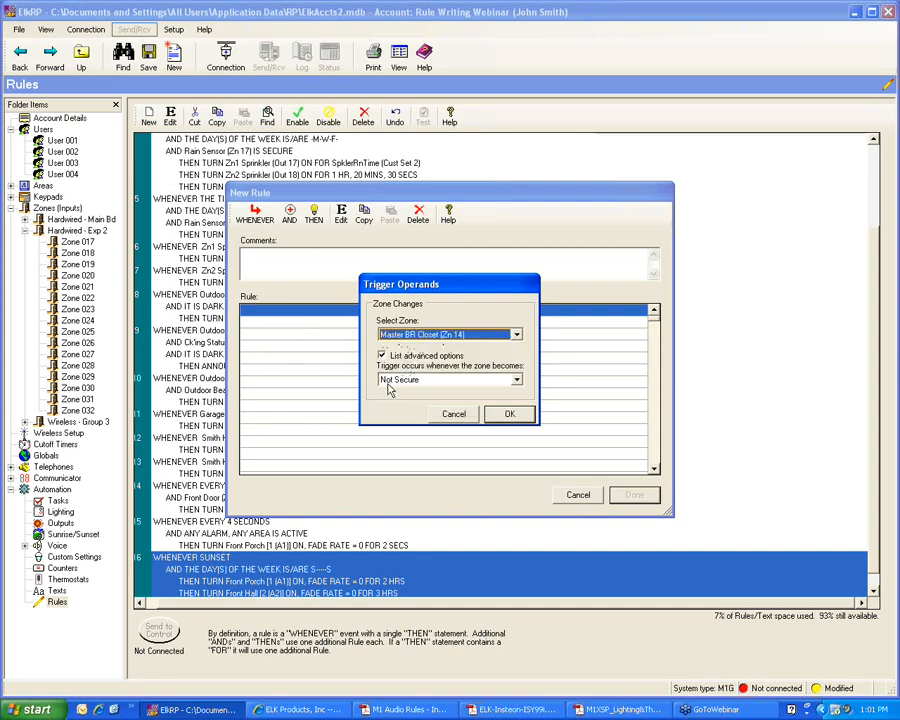
left_click(510, 413)
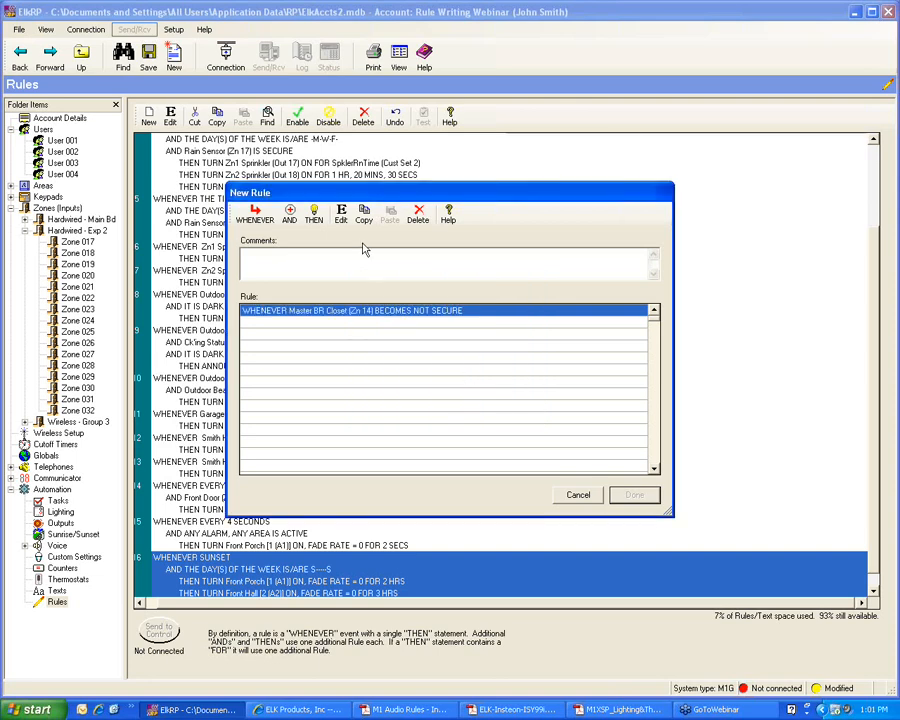
Step: Add a lighting action that turns on M BR Closet [4 (A4)] for 5 minutes, and finish the rule
left_click(313, 216)
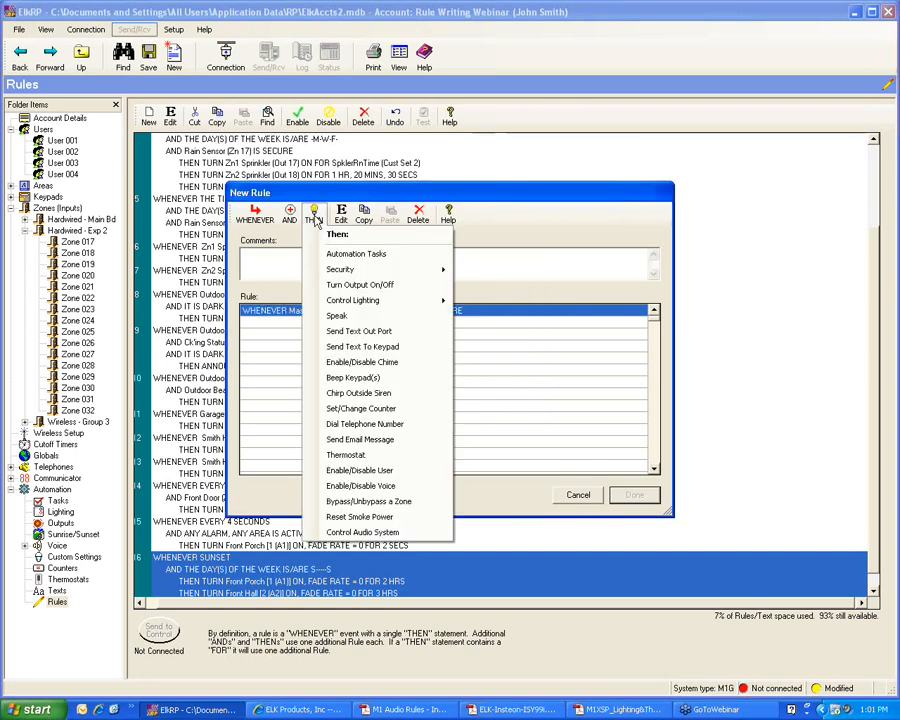
mouse_move(352, 299)
left_click(490, 298)
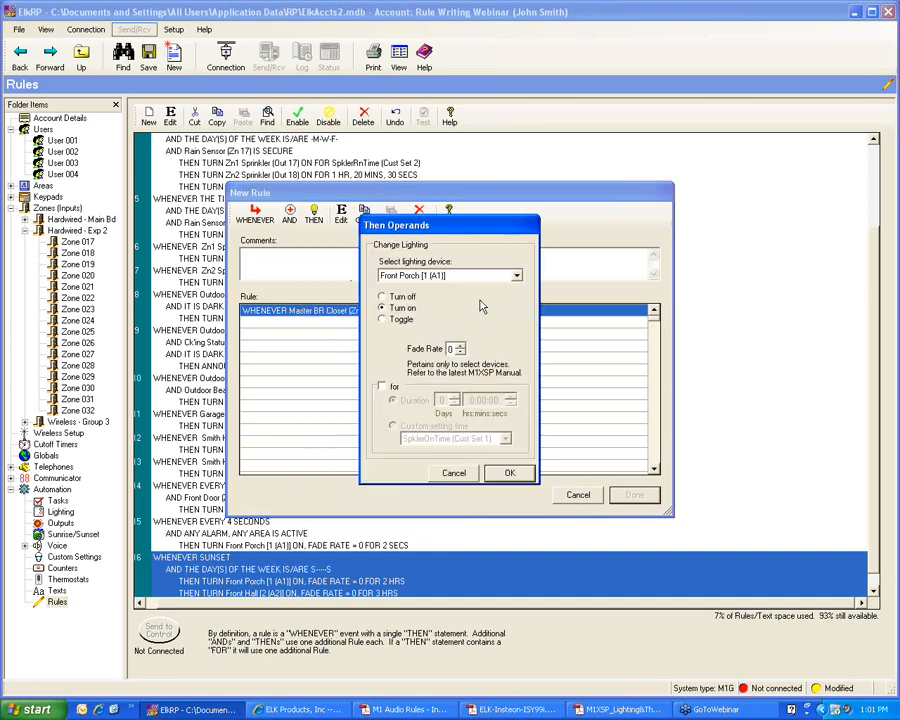
left_click(516, 276)
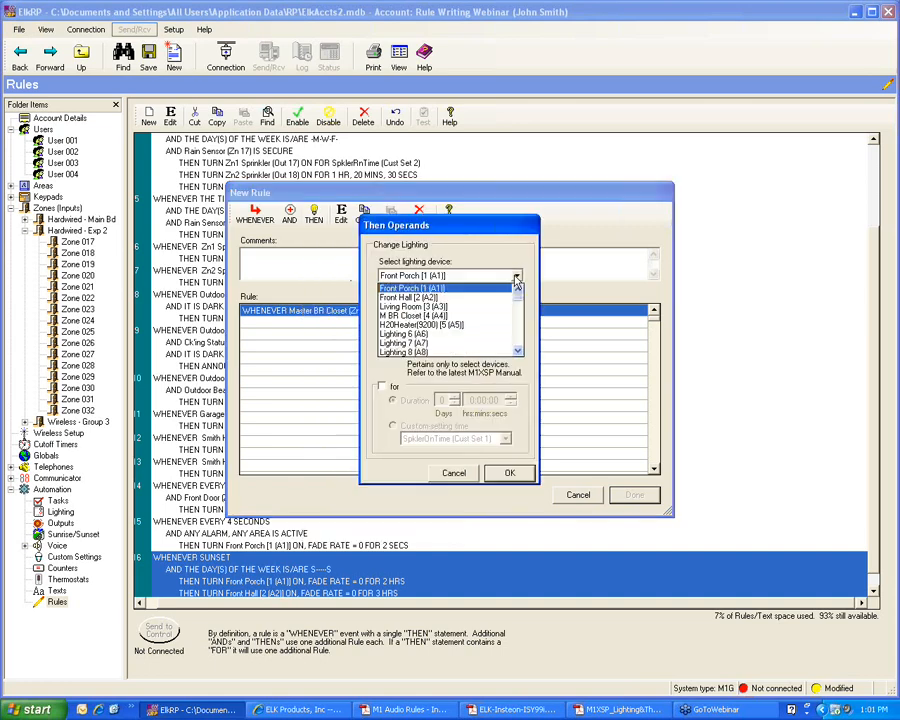
left_click(413, 315)
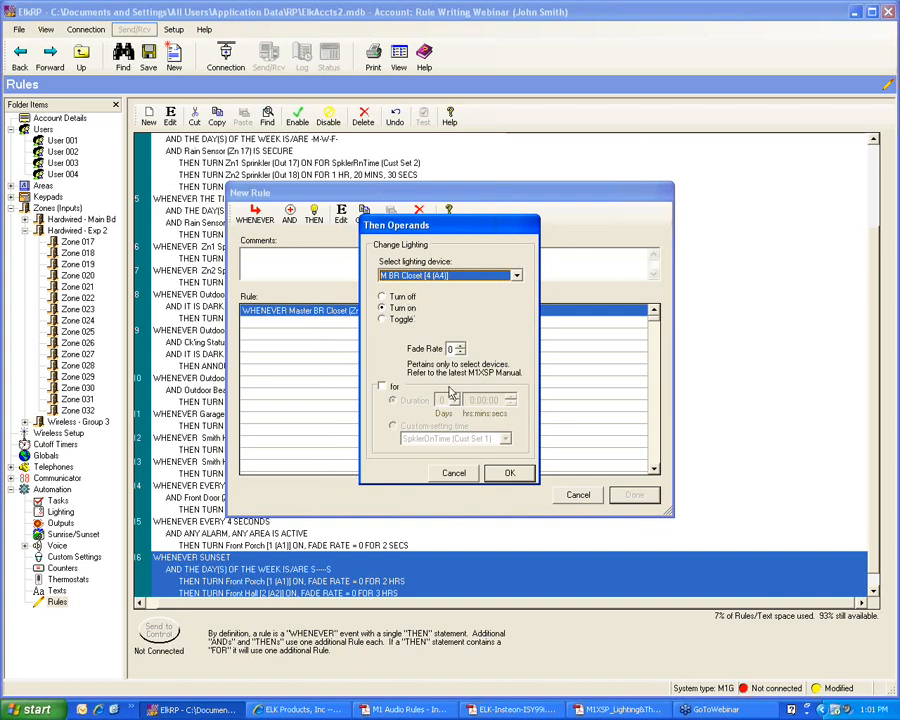
left_click(381, 387)
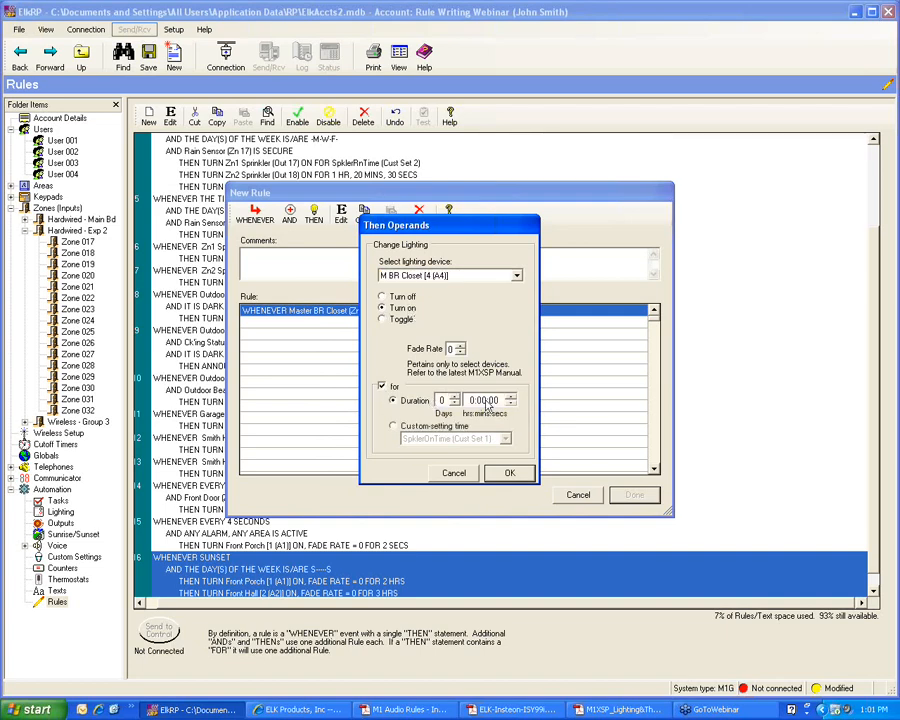
left_click(483, 401)
type("5")
left_click(509, 473)
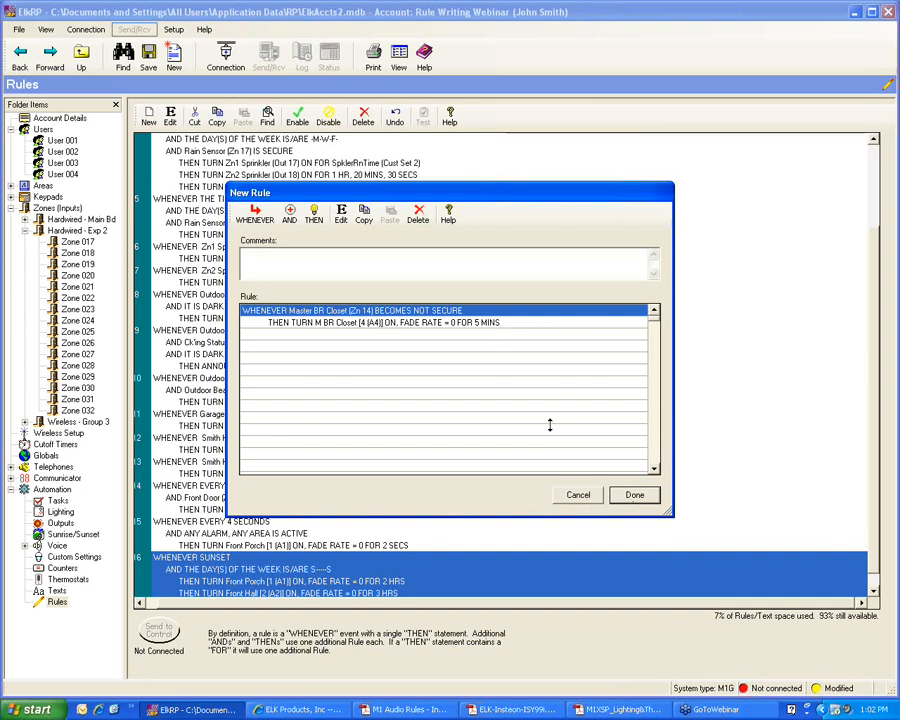
left_click(635, 496)
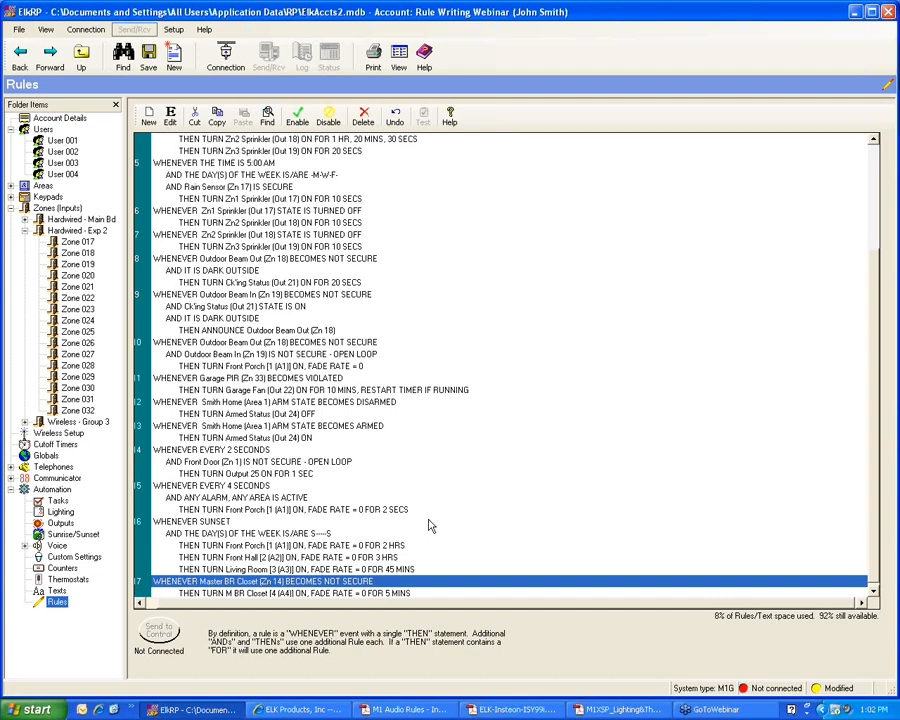
Step: Create another rule triggered whenever the Driveway Sensor (Zn 20) zone becomes Not Secure
left_click(149, 118)
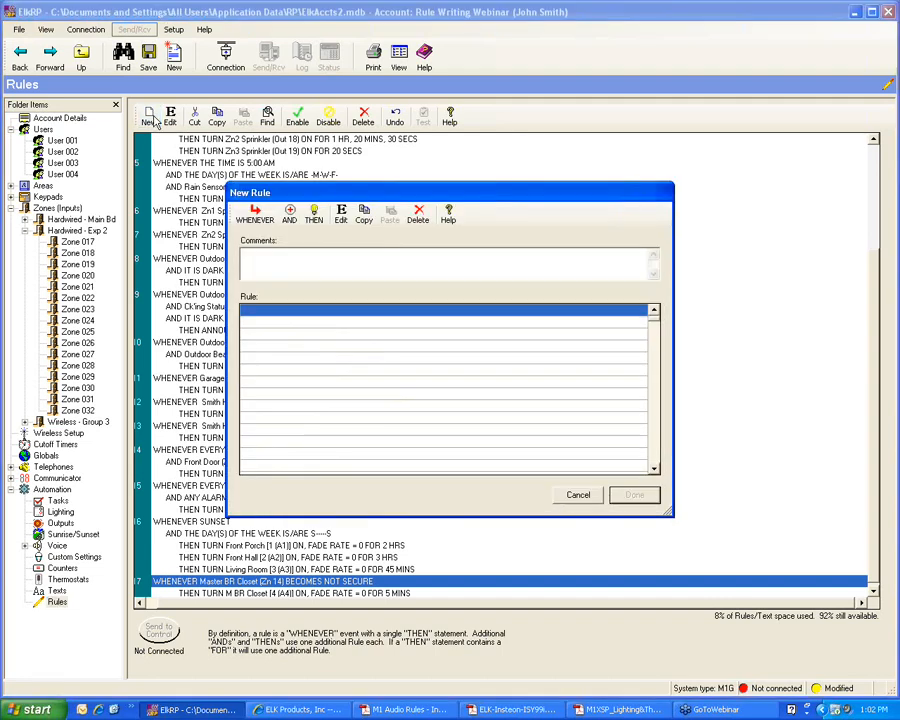
left_click(254, 210)
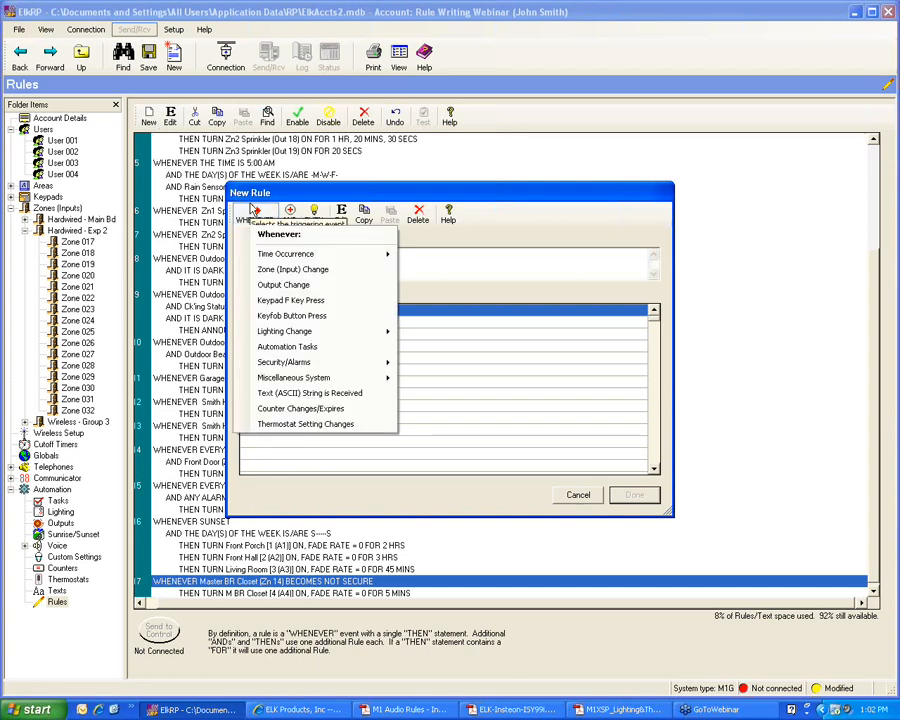
left_click(305, 270)
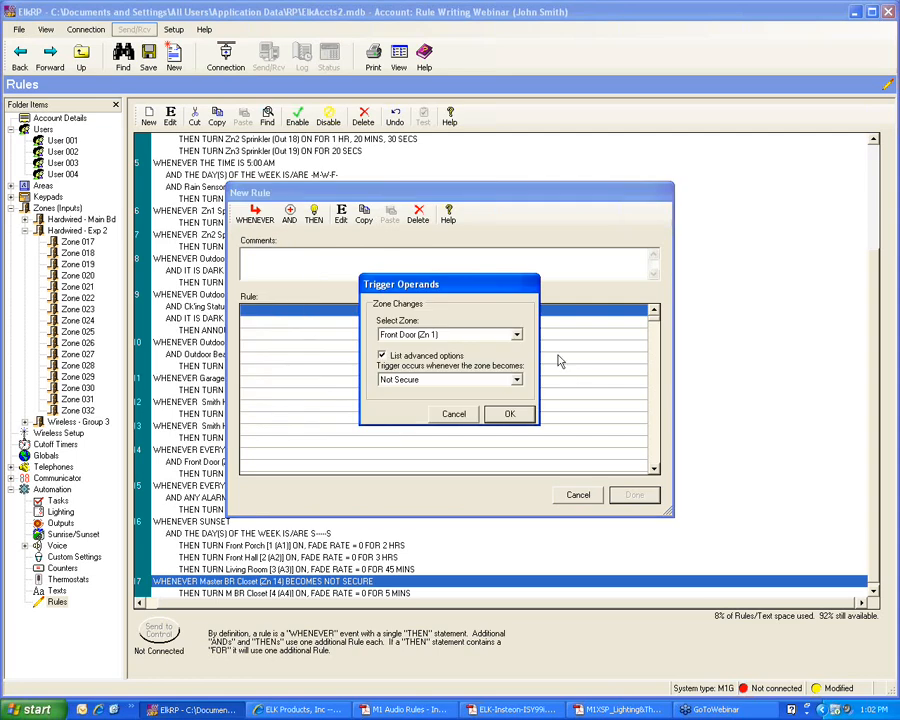
left_click(516, 334)
left_click_drag(518, 354, 519, 376)
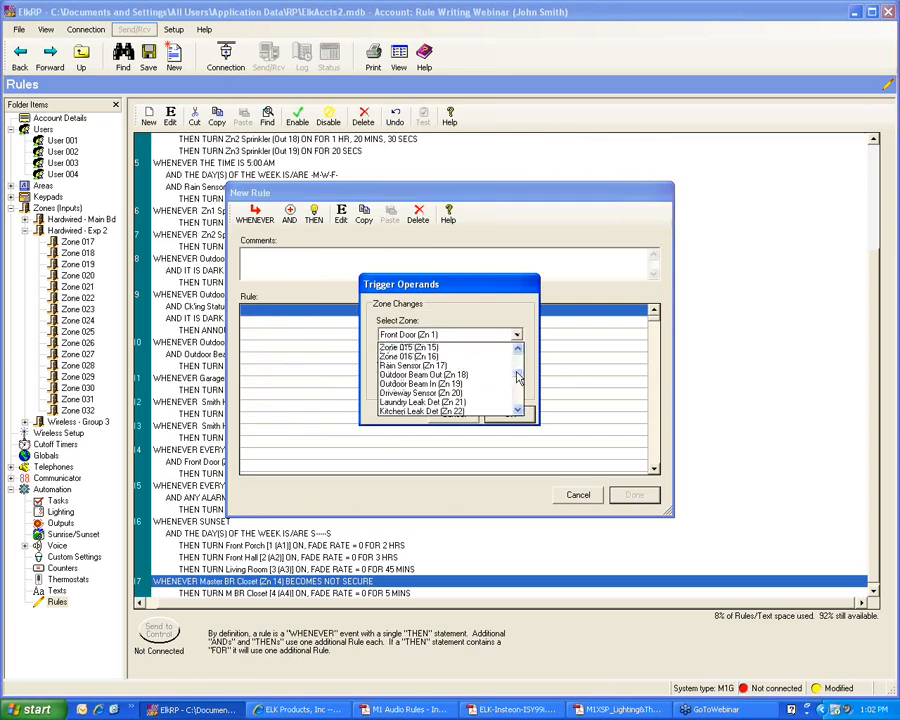
left_click(415, 392)
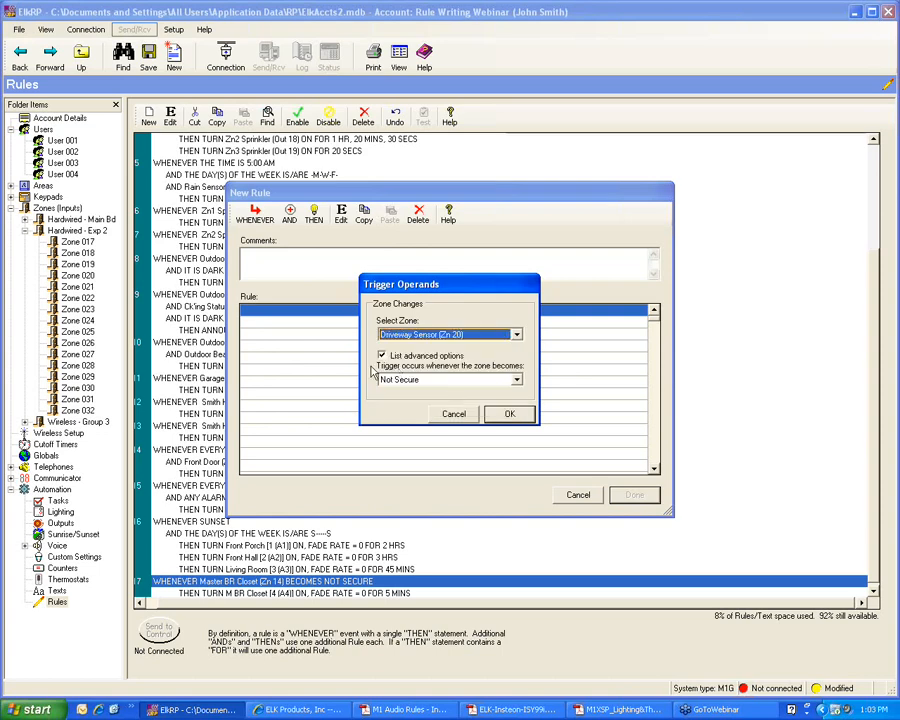
left_click(510, 413)
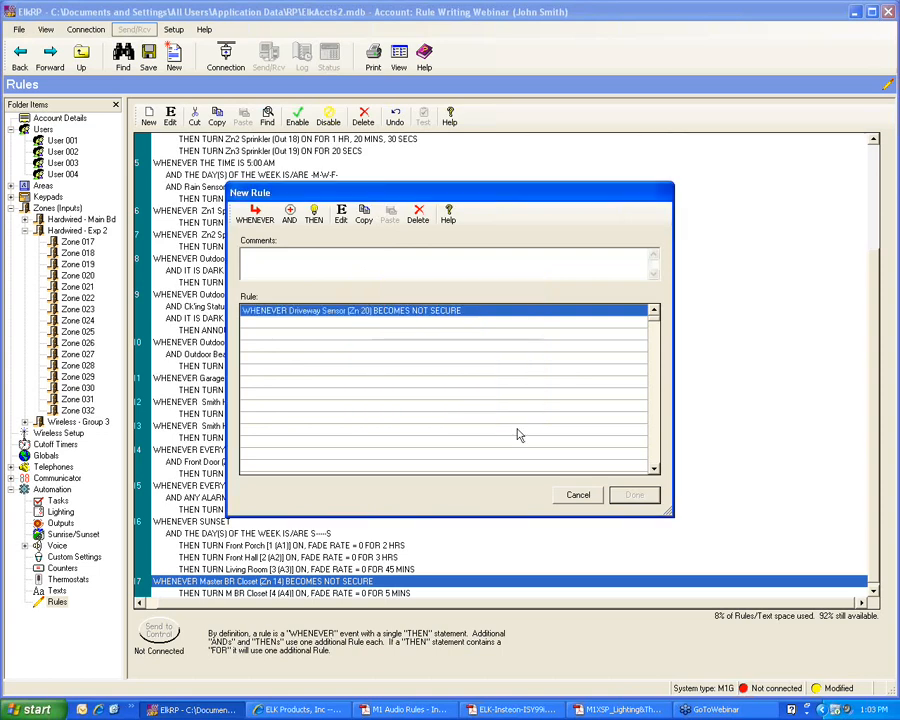
Step: Add a condition to the driveway rule that the time of day is later than 6:00 PM
left_click(290, 217)
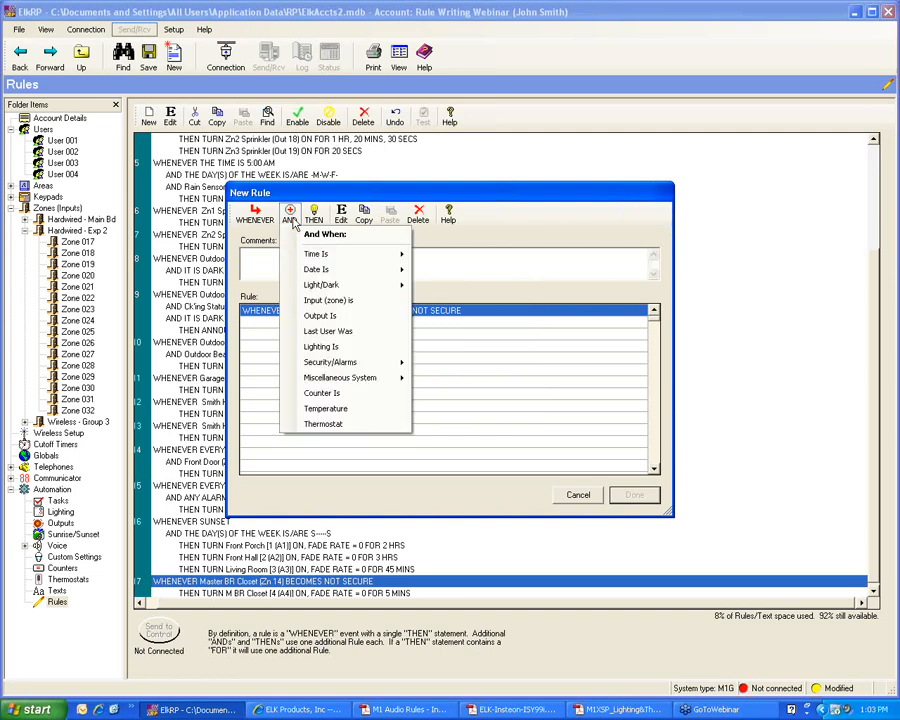
mouse_move(316, 256)
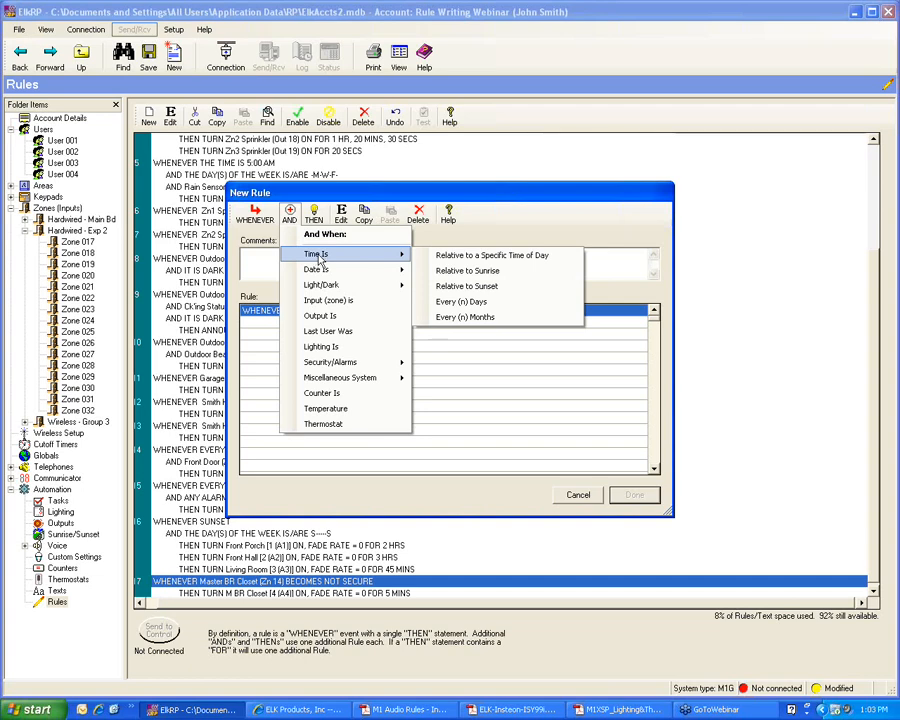
left_click(423, 256)
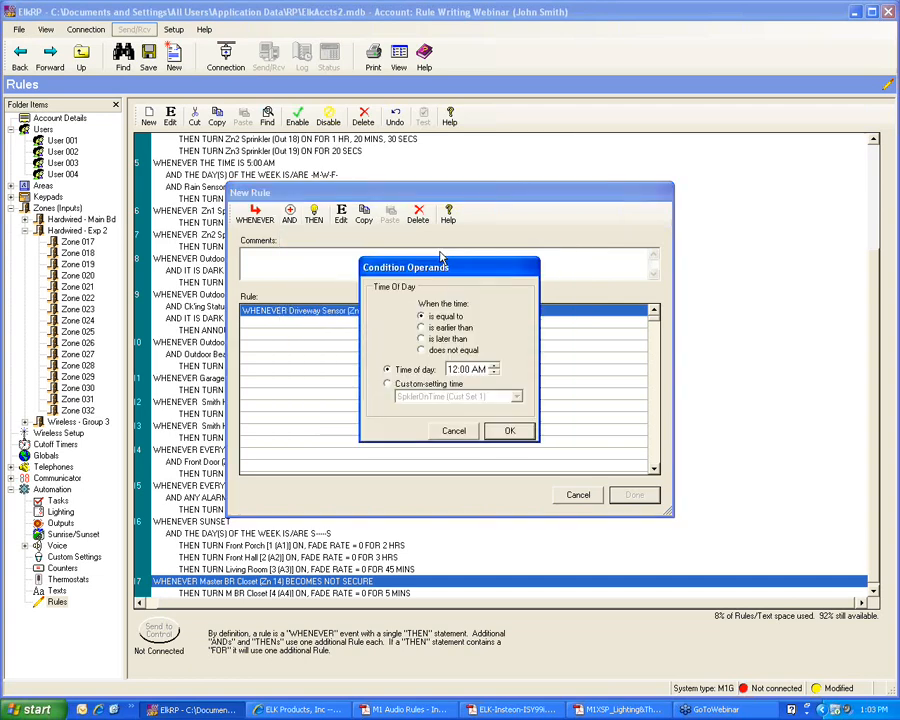
left_click(424, 339)
left_click(453, 370)
type("6")
left_click(479, 369)
left_click(492, 366)
left_click(515, 432)
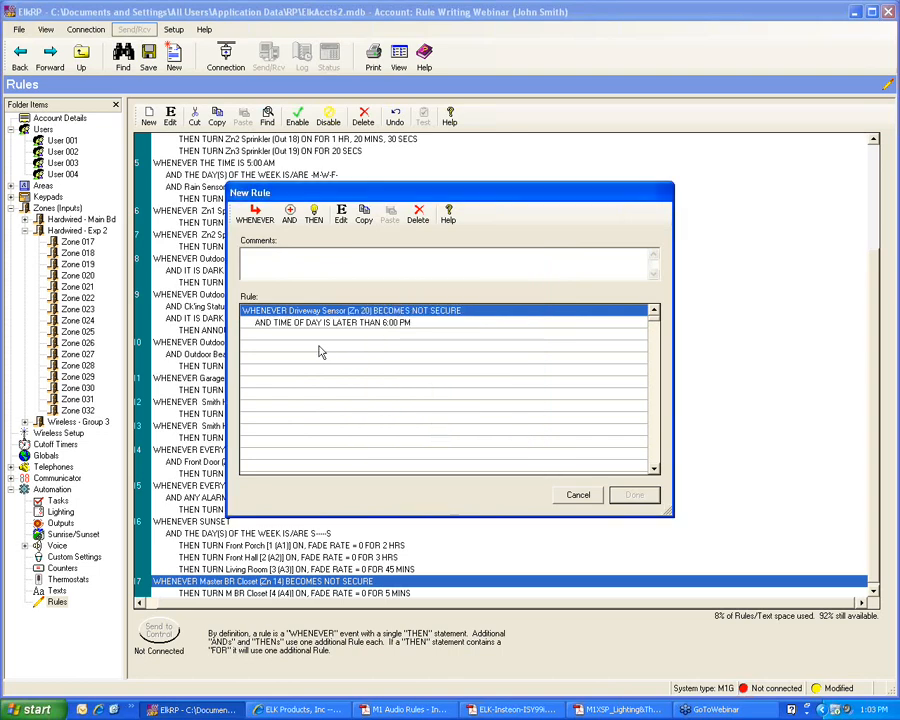
Step: Add a second condition to the driveway rule that the time of day is earlier than 11:00 PM
left_click(290, 216)
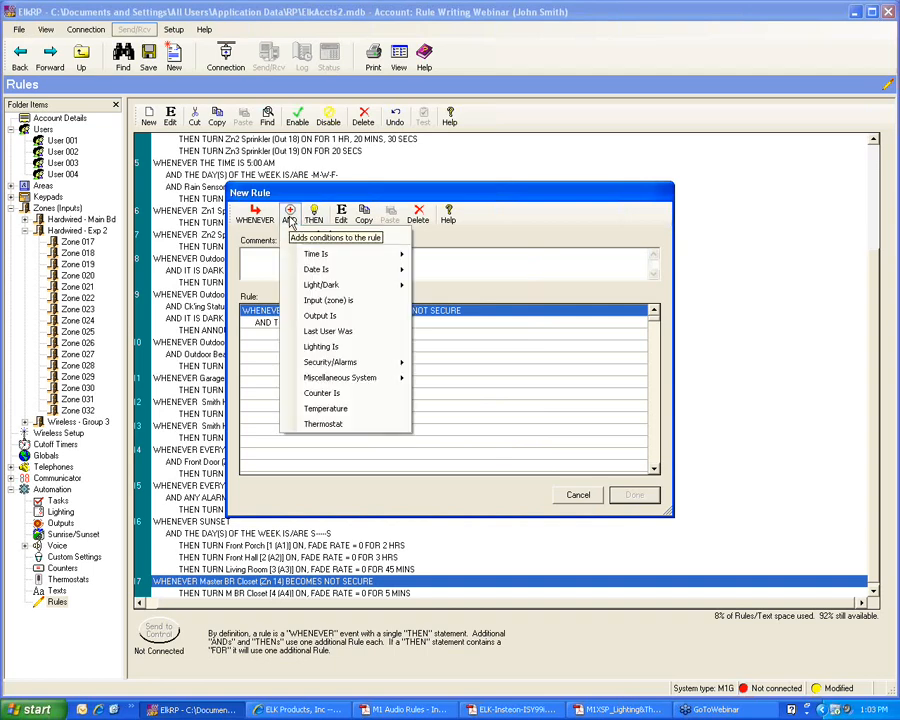
mouse_move(400, 254)
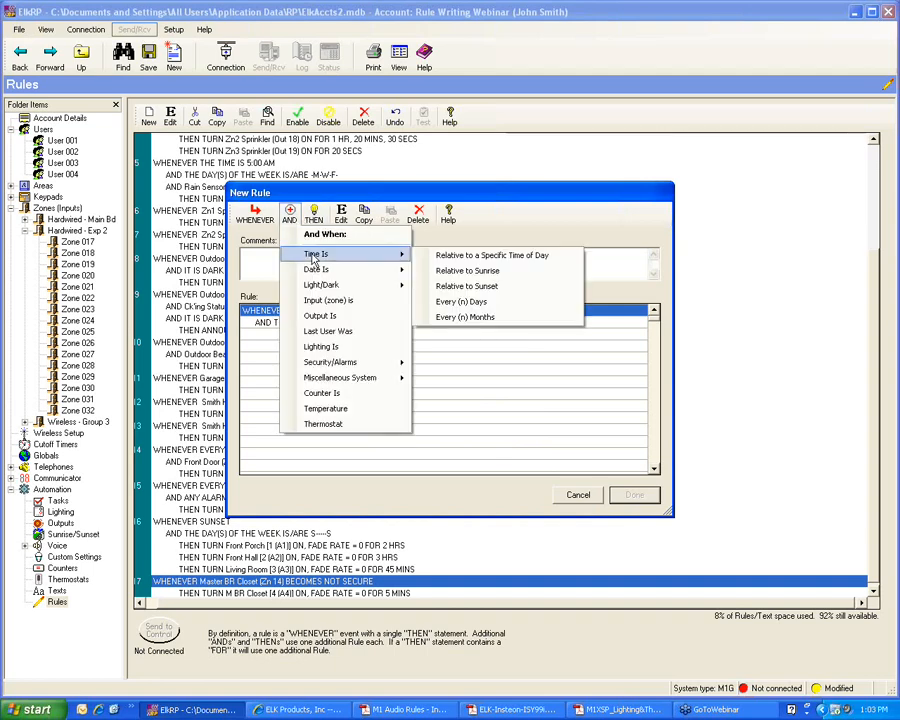
left_click(433, 257)
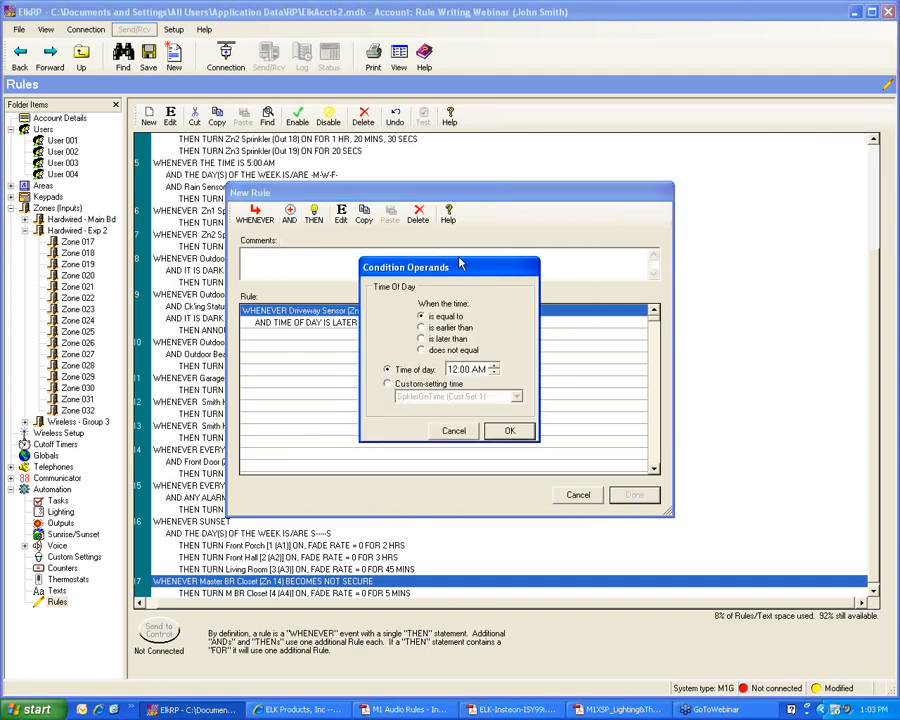
left_click(433, 328)
left_click(452, 371)
type("11")
left_click(477, 371)
left_click(493, 369)
left_click(510, 430)
Step: Add an individual lighting action that turns on Front Porch [1 (A1)] with fade rate 0, and finish the driveway rule
left_click(300, 347)
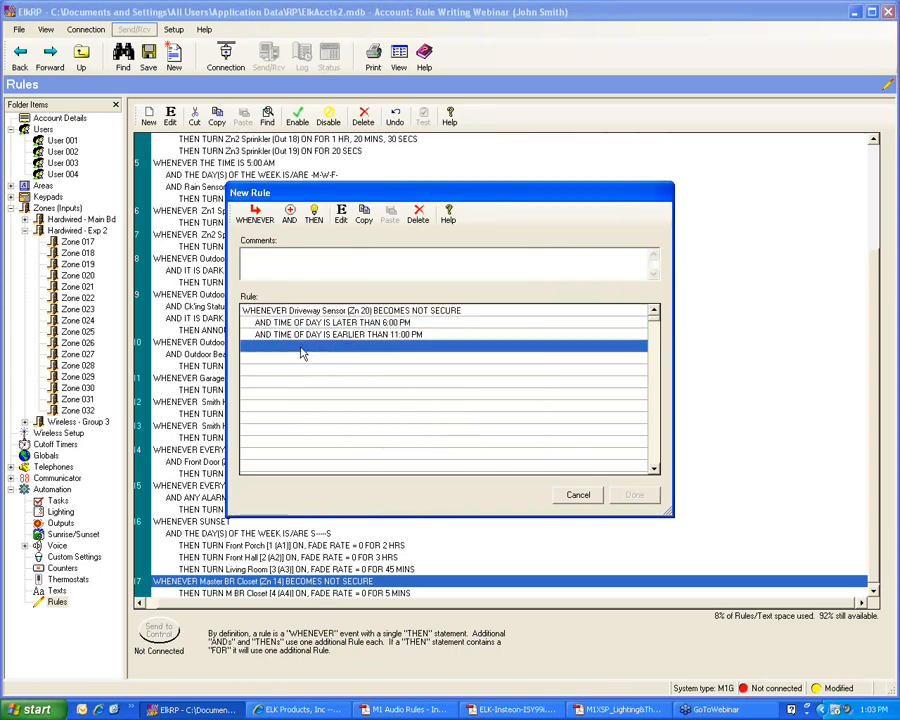
left_click(314, 215)
mouse_move(380, 300)
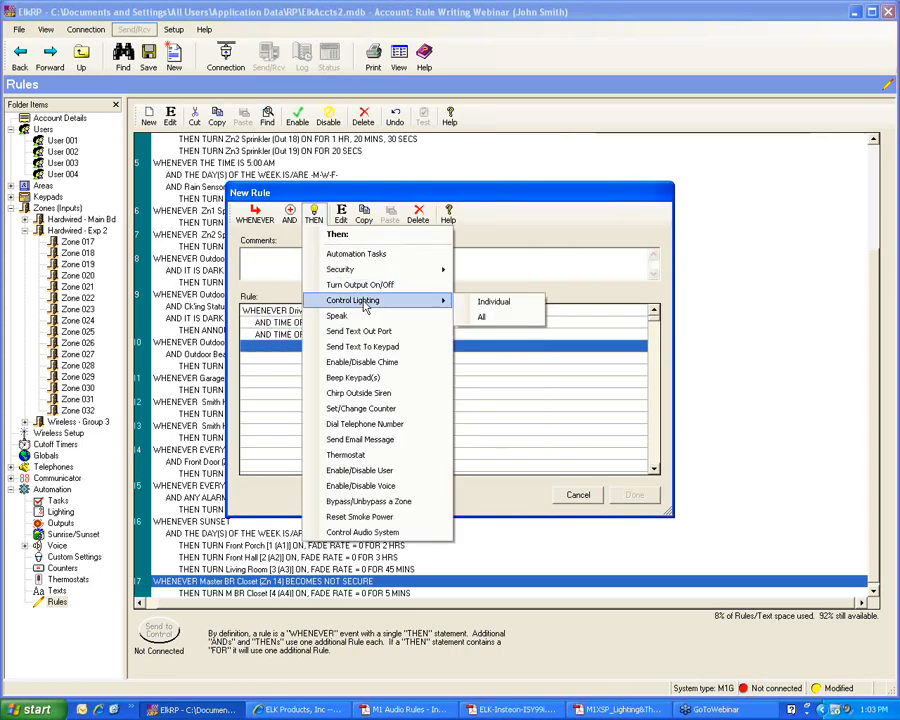
left_click(468, 298)
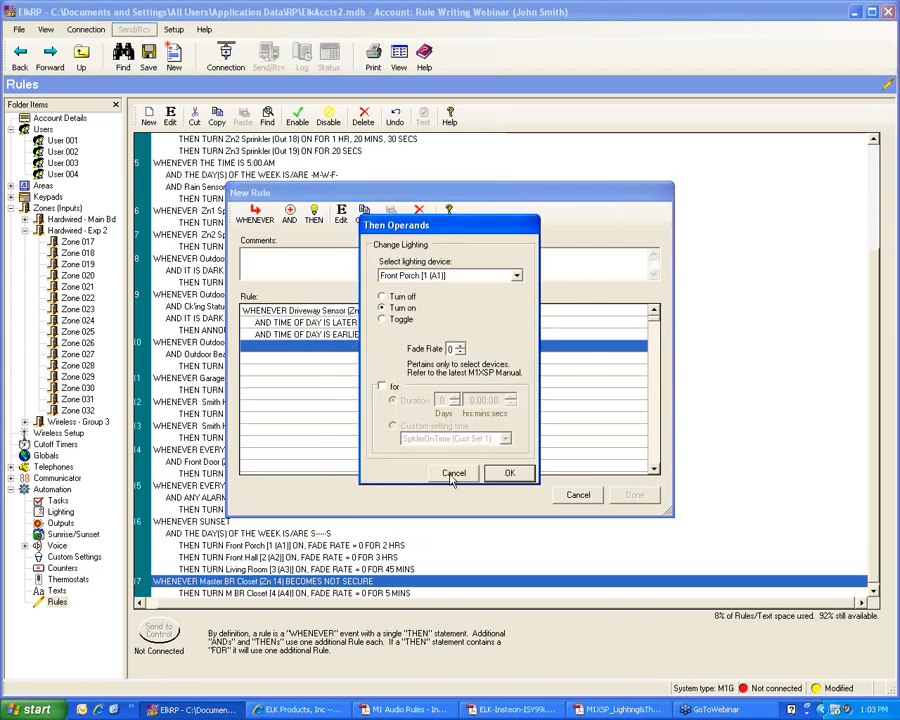
left_click(509, 472)
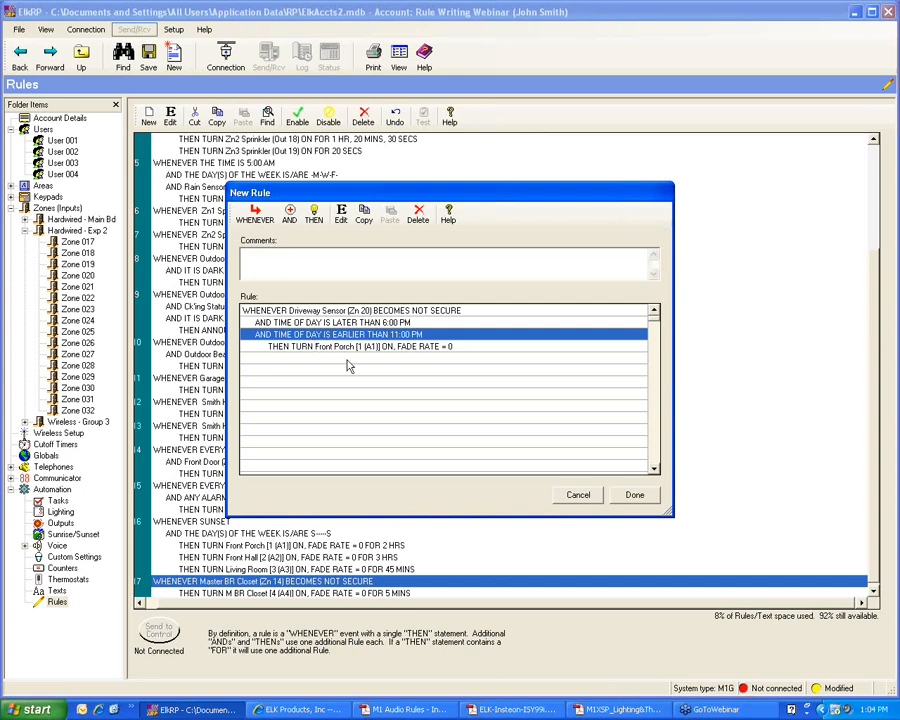
left_click(624, 499)
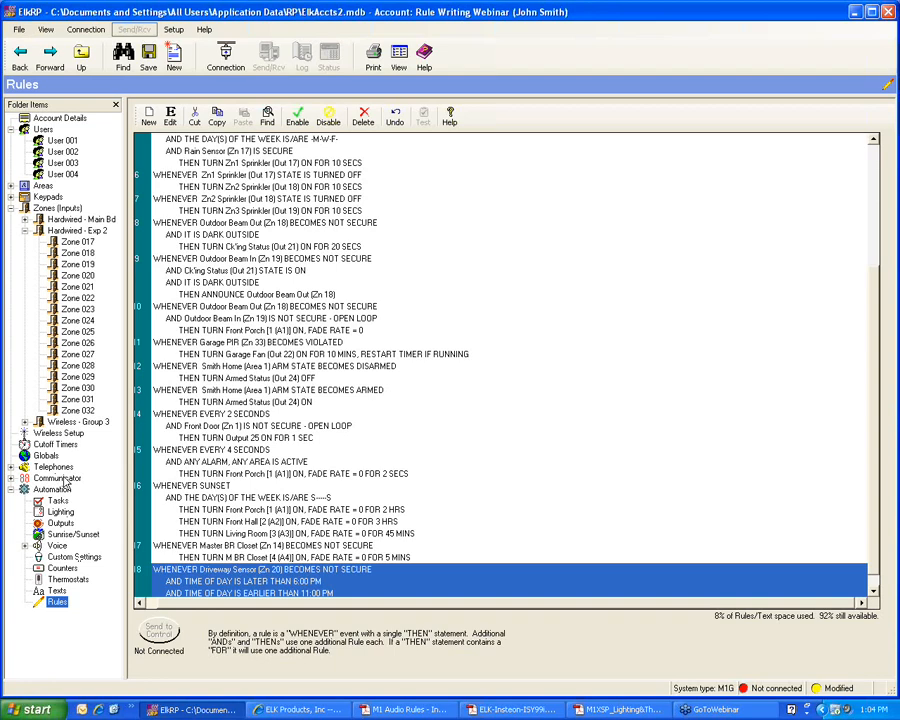
Step: Name automation counter 4 GarageDrOpen
left_click(62, 567)
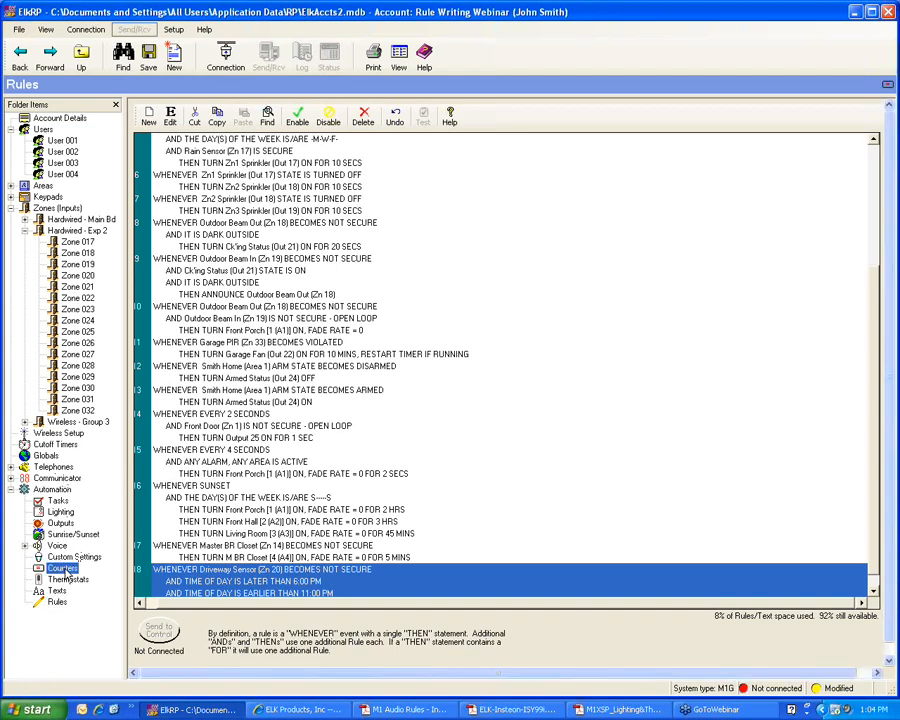
left_click(184, 170)
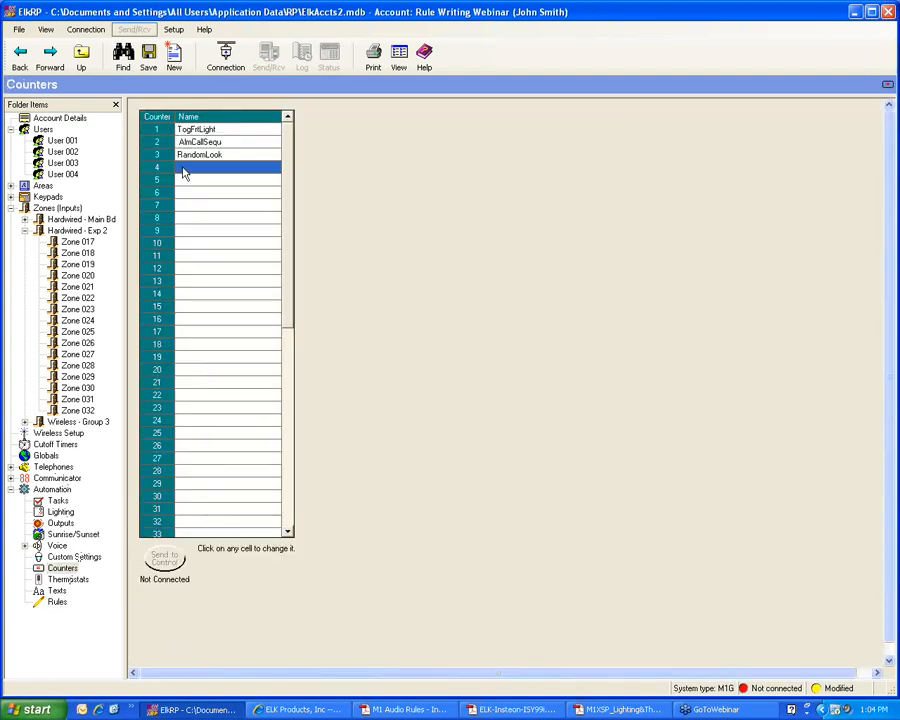
type("Ga")
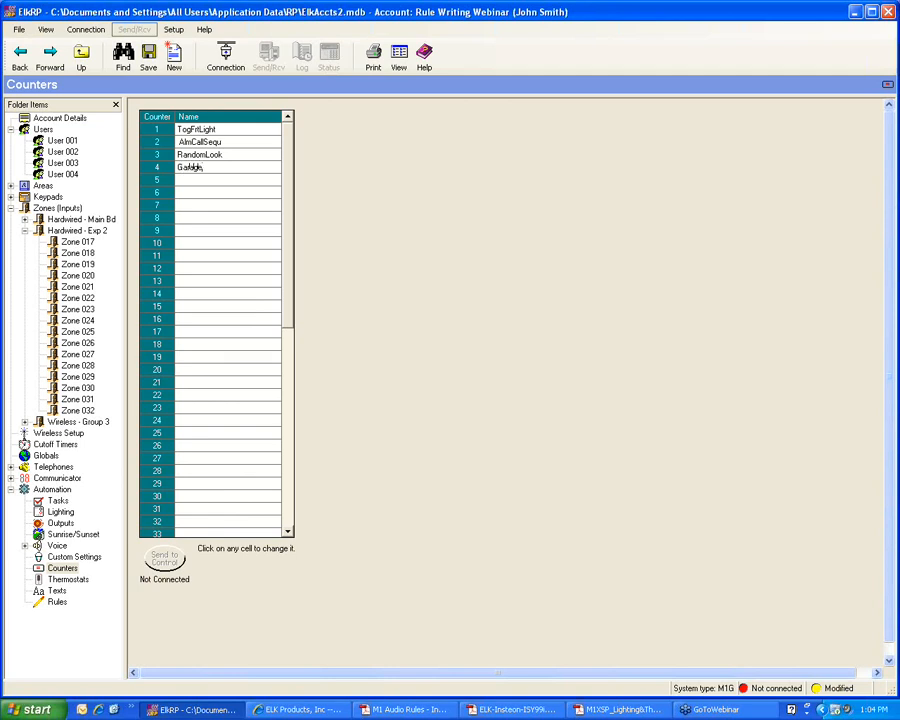
type("rageDrOpen")
key("Return")
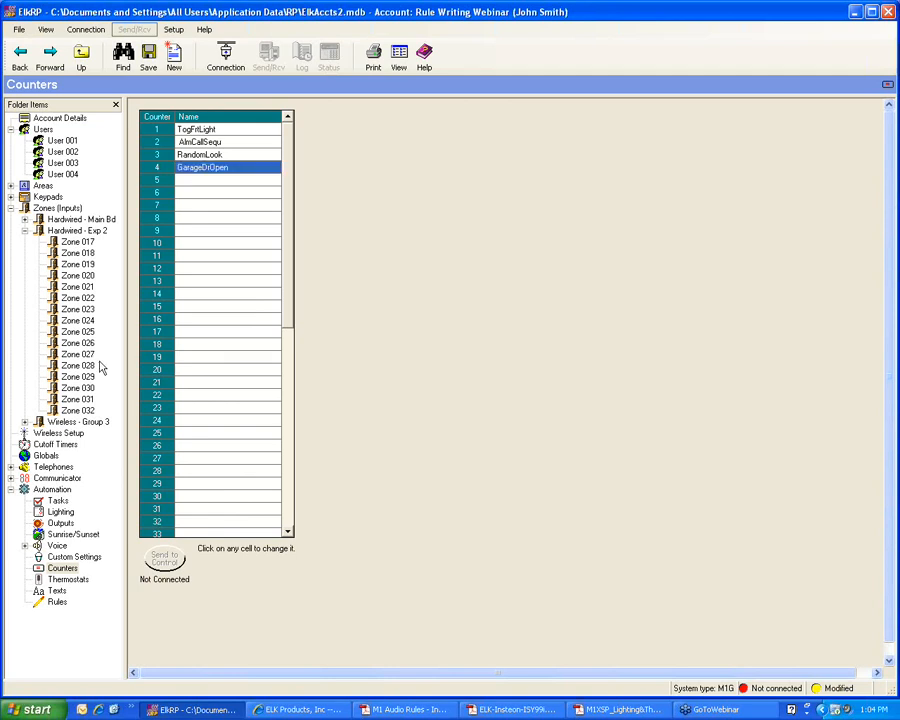
Step: Create a new automation rule triggered whenever zone Garage Entry Dr (Zn 3) becomes Not Secure
left_click(57, 603)
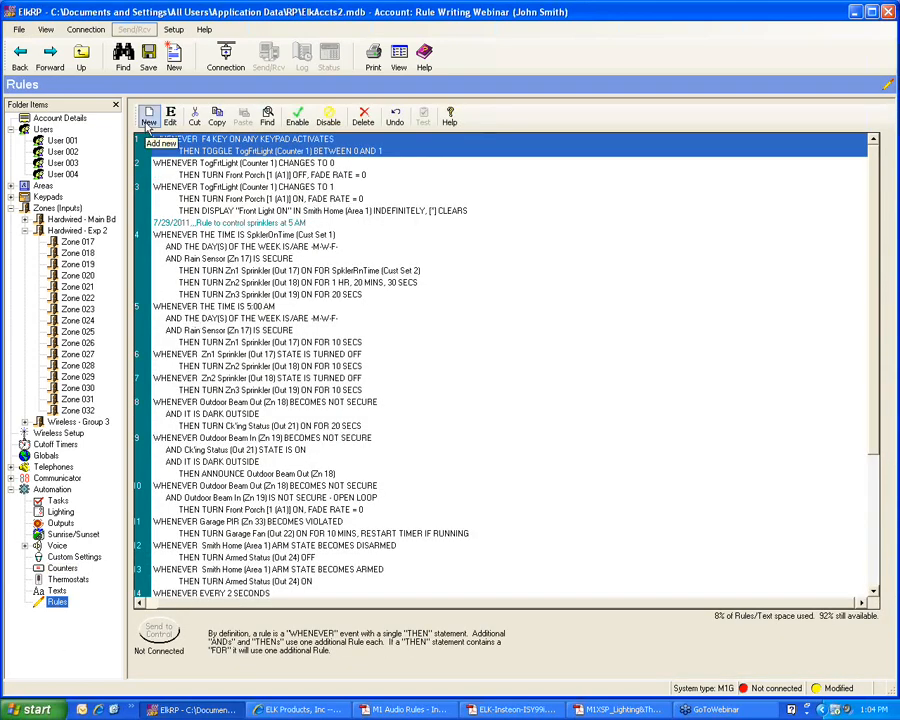
left_click(148, 117)
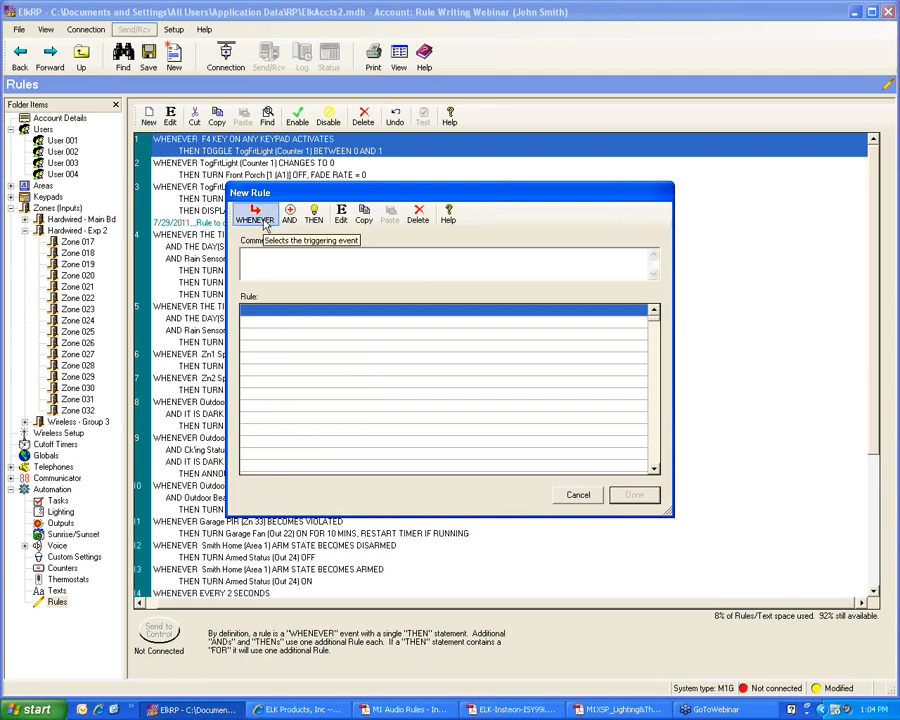
left_click(256, 216)
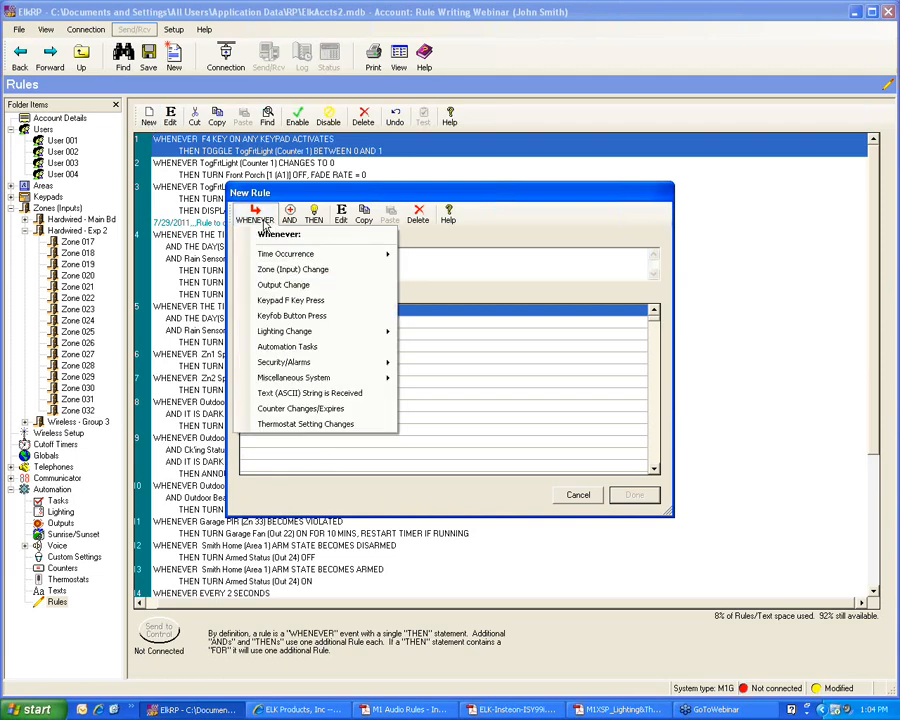
left_click(292, 269)
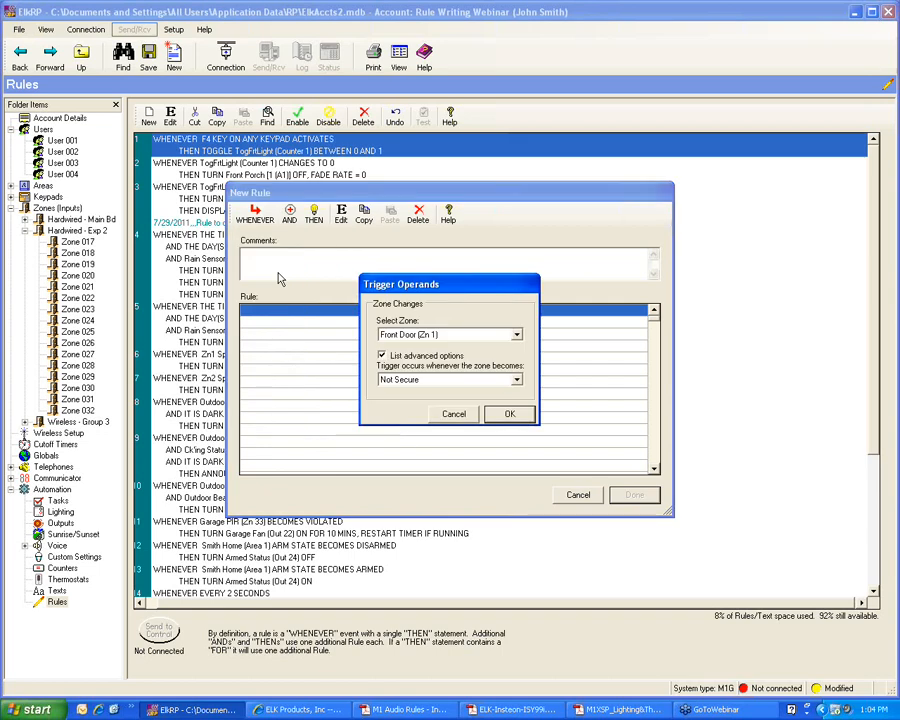
left_click(518, 335)
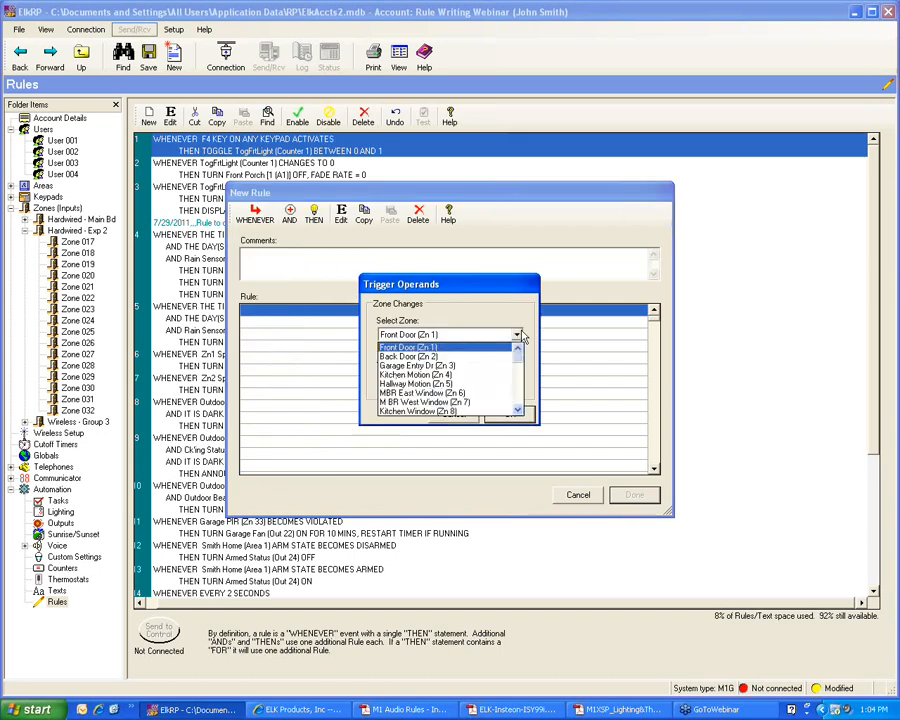
left_click(437, 371)
left_click(508, 411)
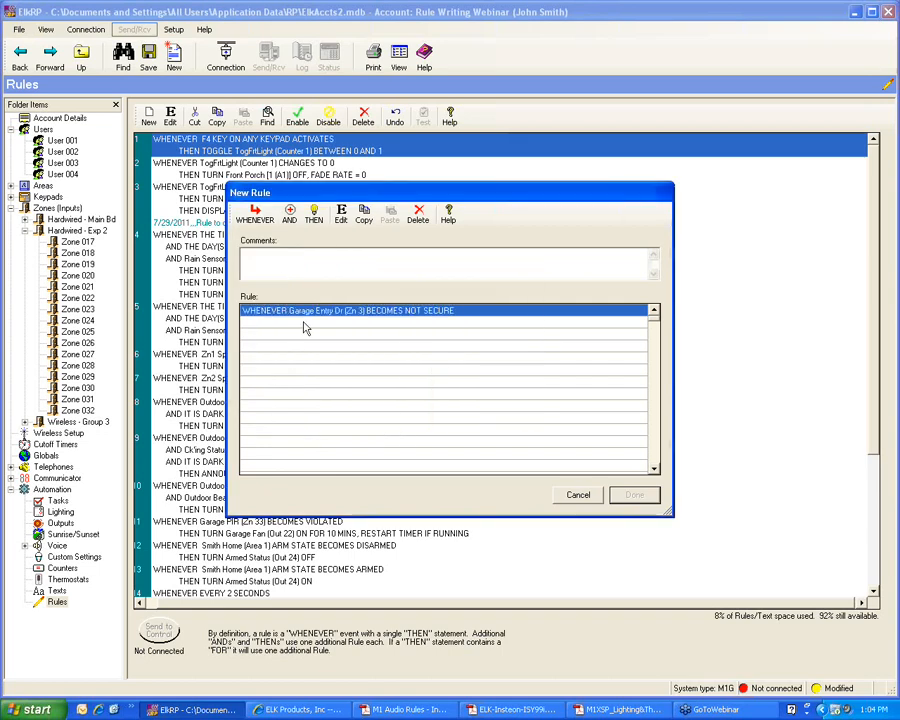
Step: Add an action that sets counter GarageDrOpen (Counter 4) to 60, and finish the garage entry door rule
left_click(313, 217)
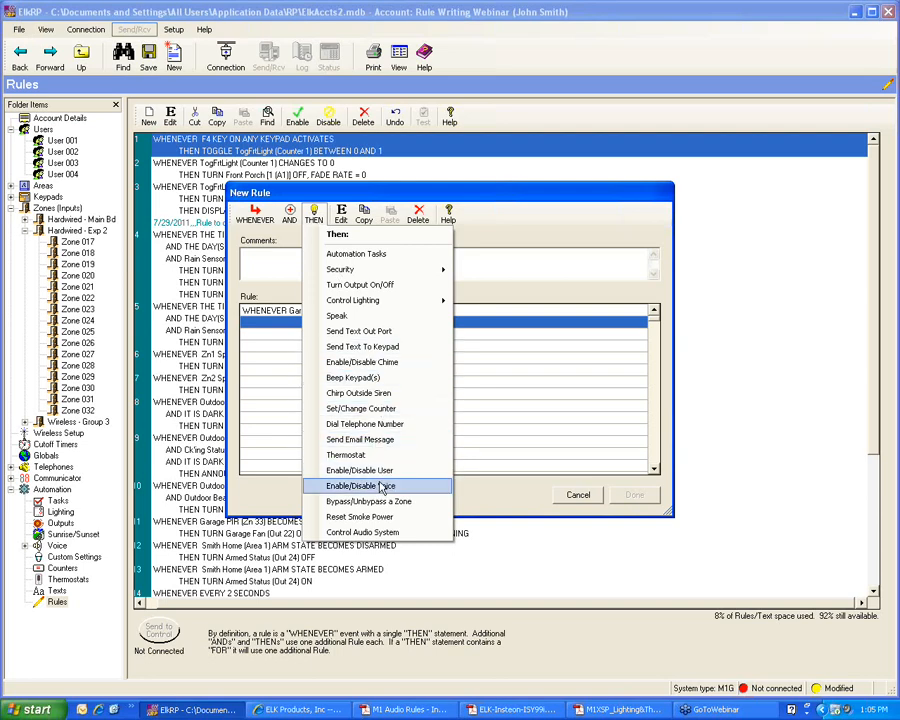
left_click(360, 408)
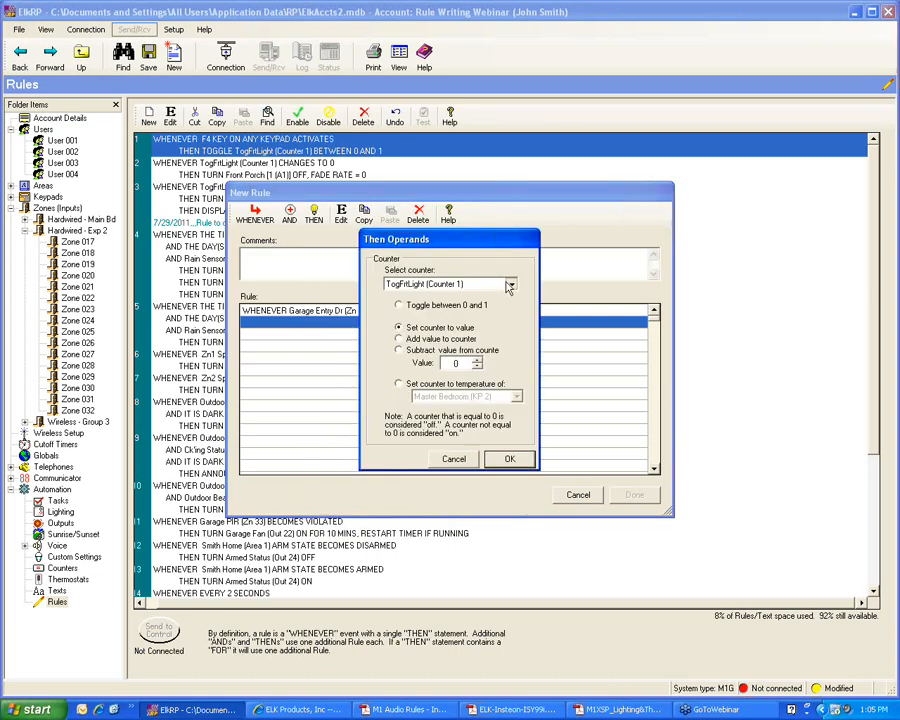
left_click(509, 285)
left_click(460, 325)
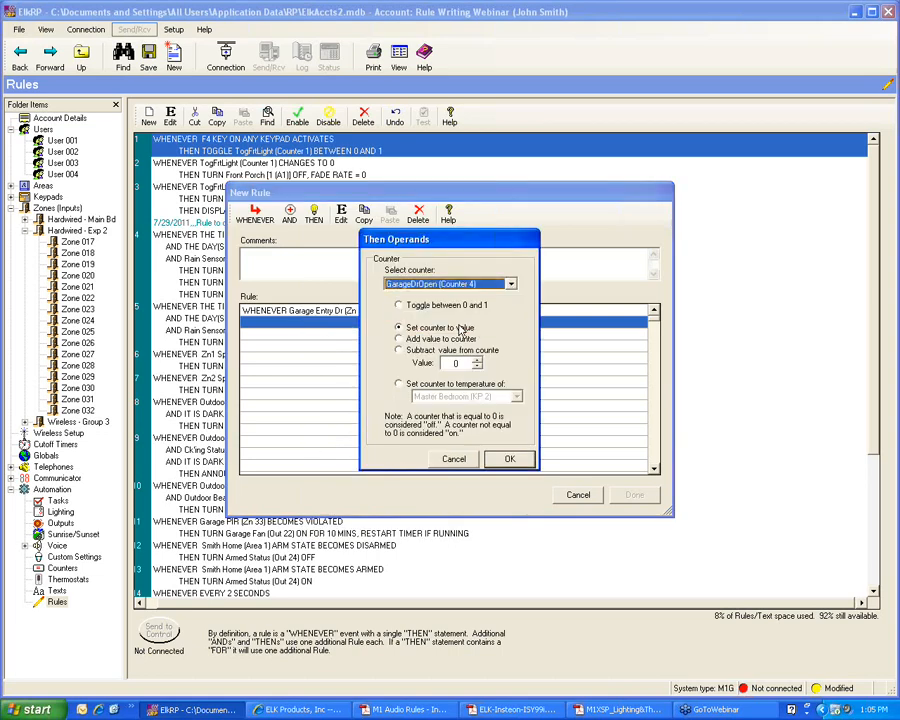
left_click(464, 363)
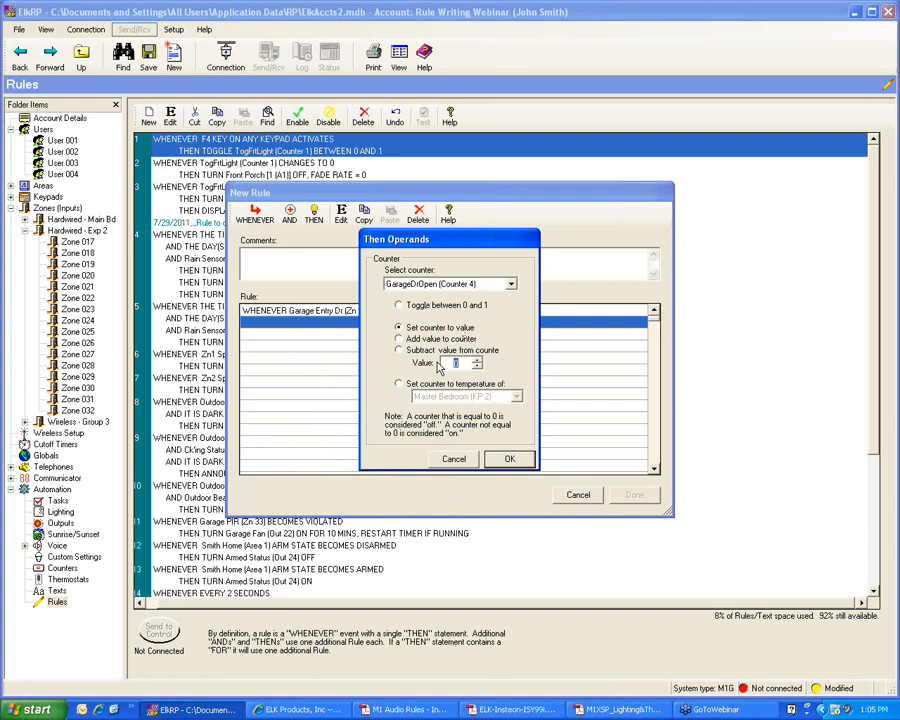
type("60")
left_click(498, 461)
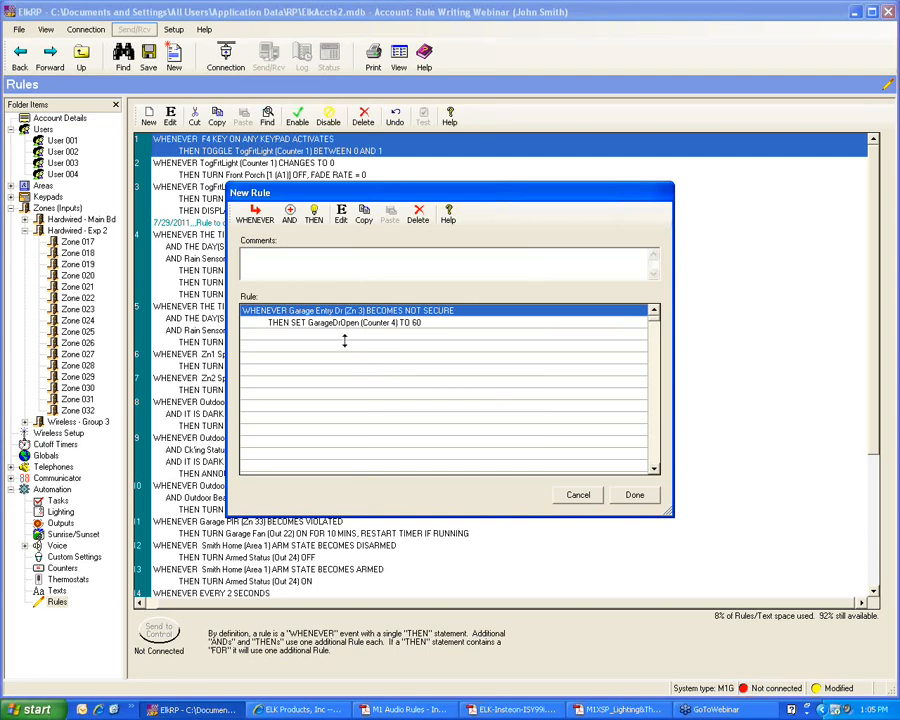
left_click(634, 494)
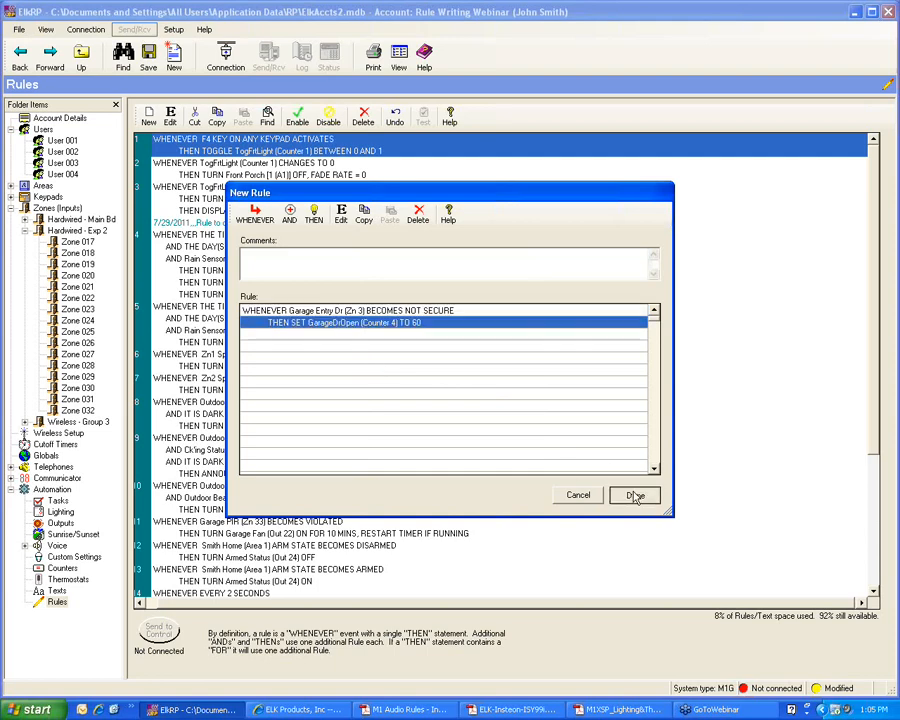
Step: Create another new rule triggered by a time occurrence of every 1 second
left_click(149, 120)
left_click(248, 218)
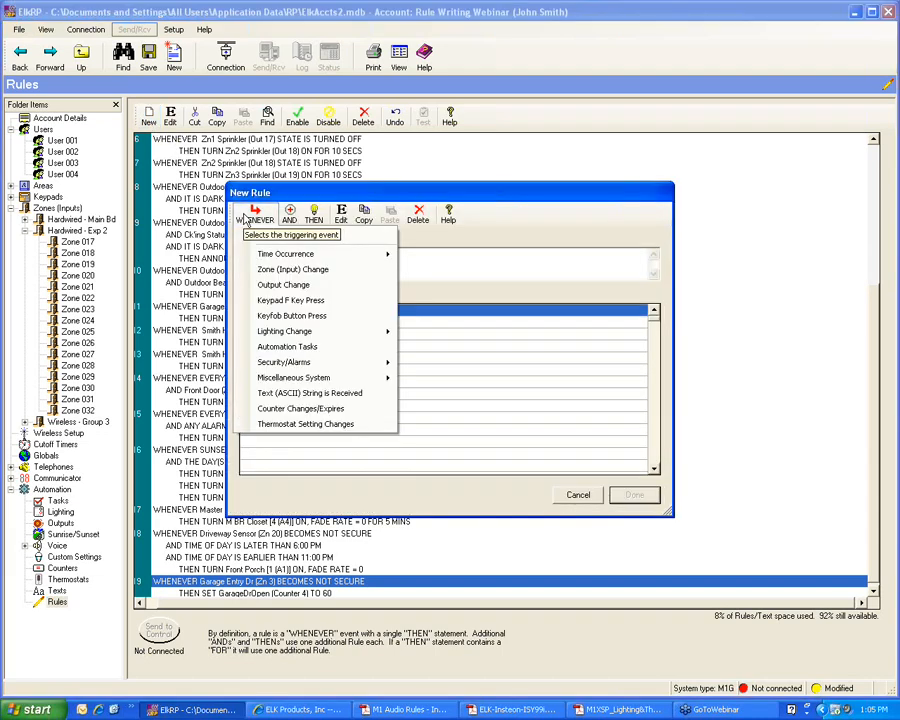
mouse_move(280, 253)
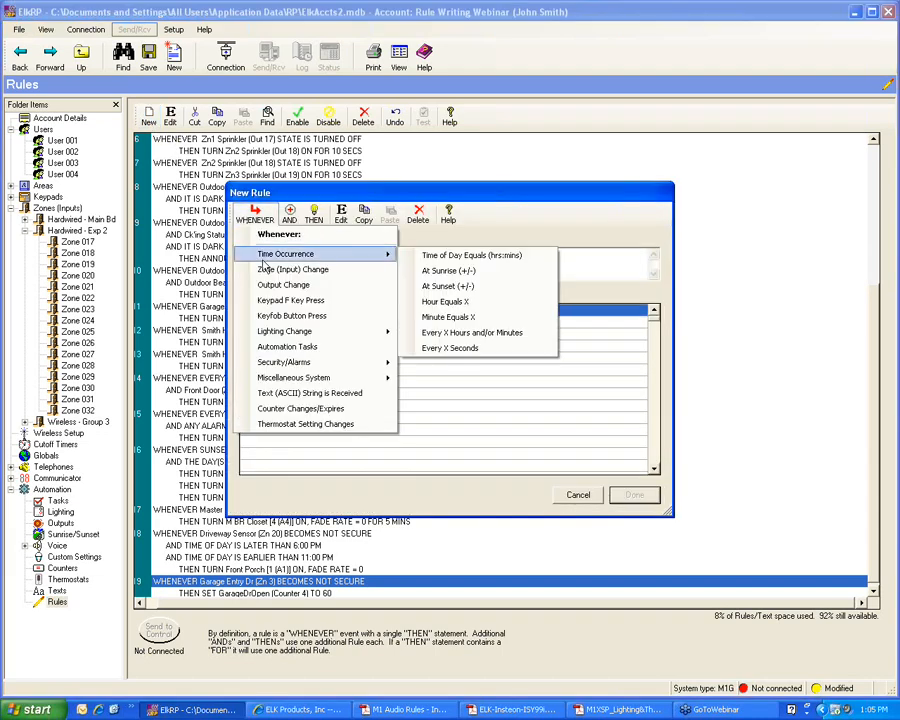
left_click(455, 347)
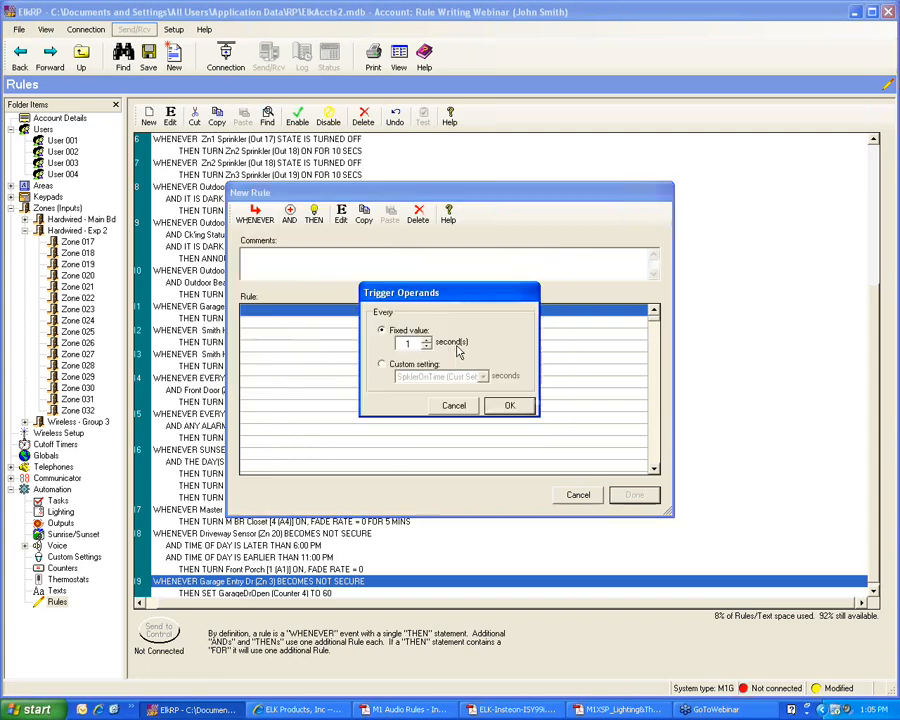
left_click(509, 405)
Step: Add a condition to the every-second rule that Area 1 is Armed Away
left_click(315, 326)
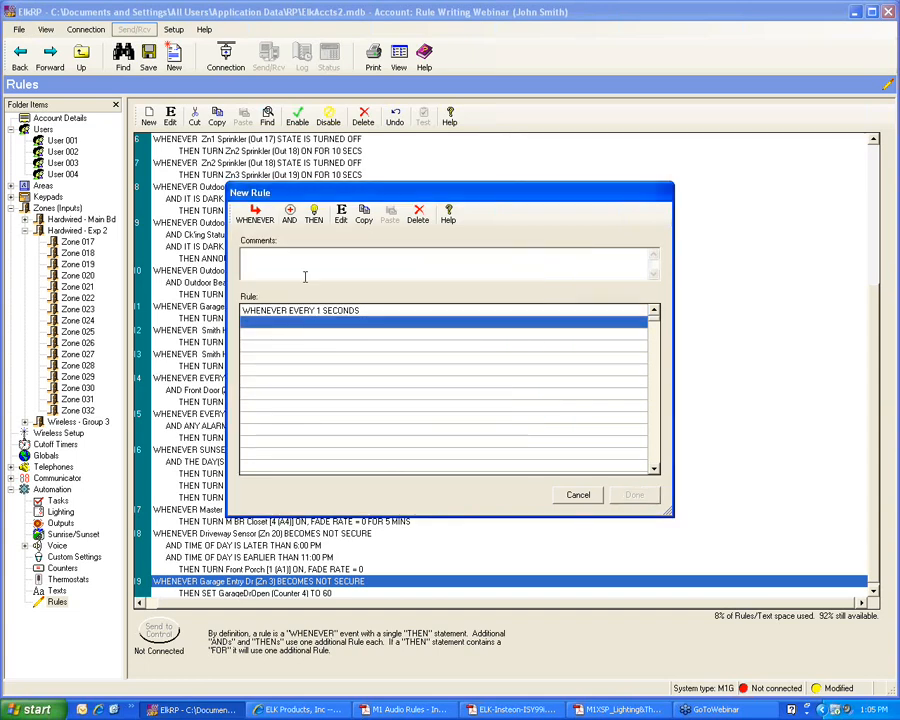
left_click(289, 216)
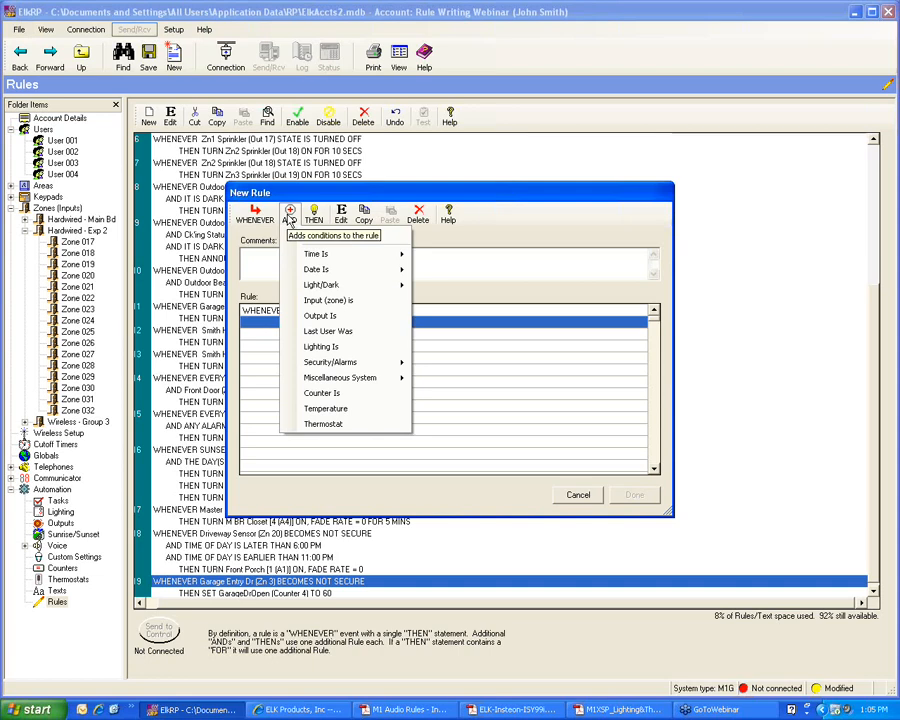
mouse_move(358, 367)
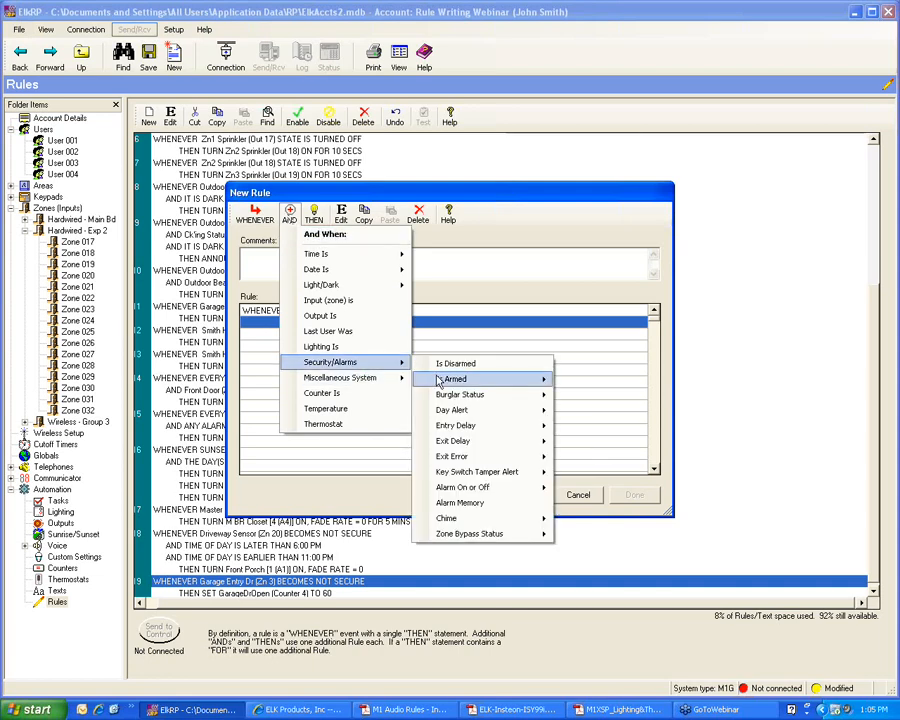
mouse_move(446, 381)
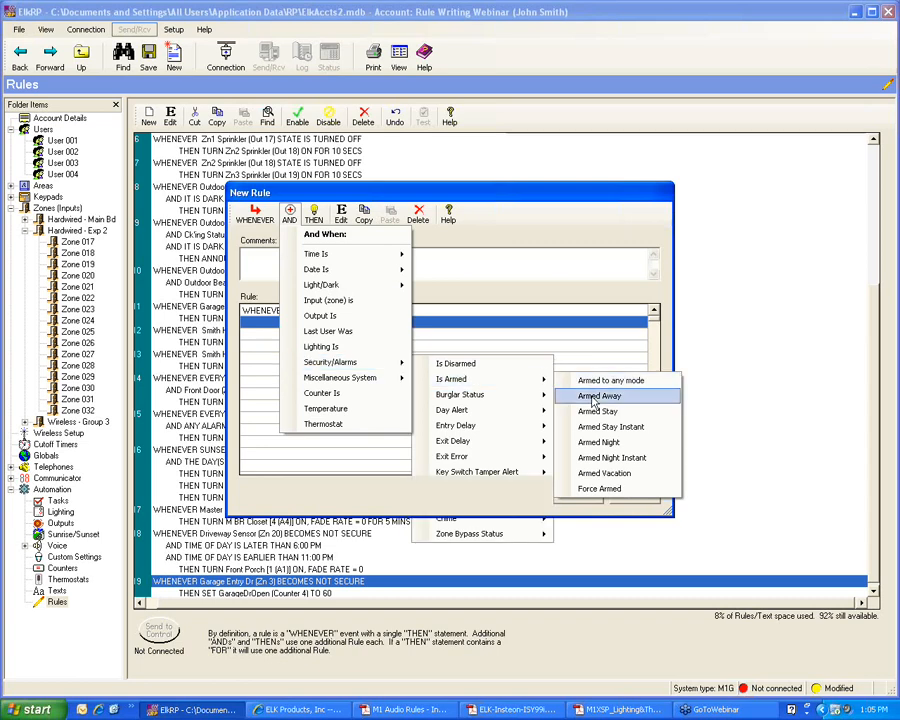
left_click(595, 398)
left_click(512, 393)
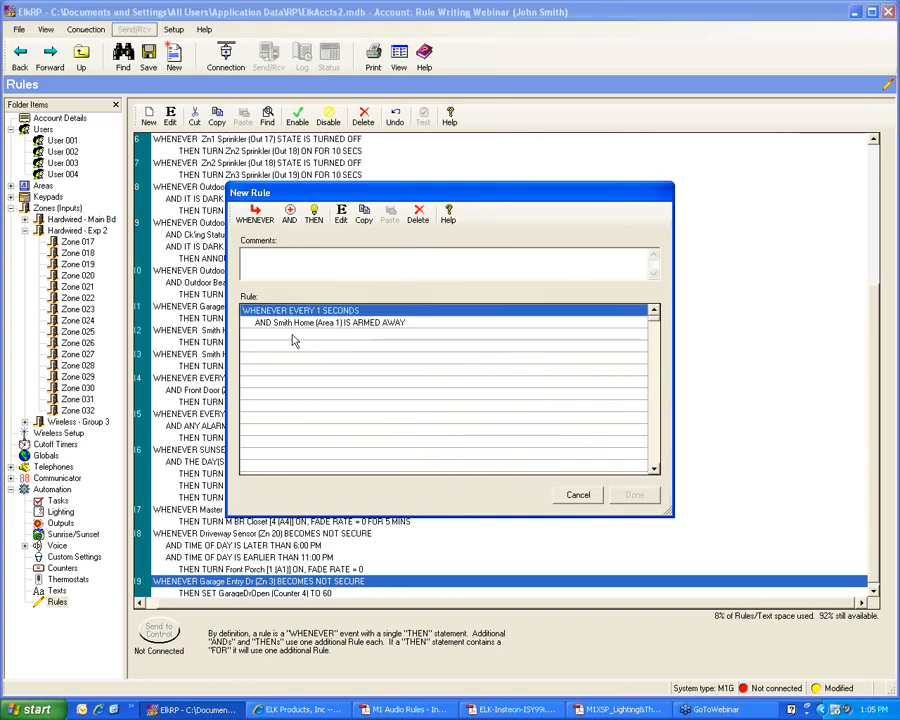
Step: Add a second condition to the every-second rule that zone Garage Entry Dr (Zn 3) is Not Secure - Open Loop
left_click(295, 221)
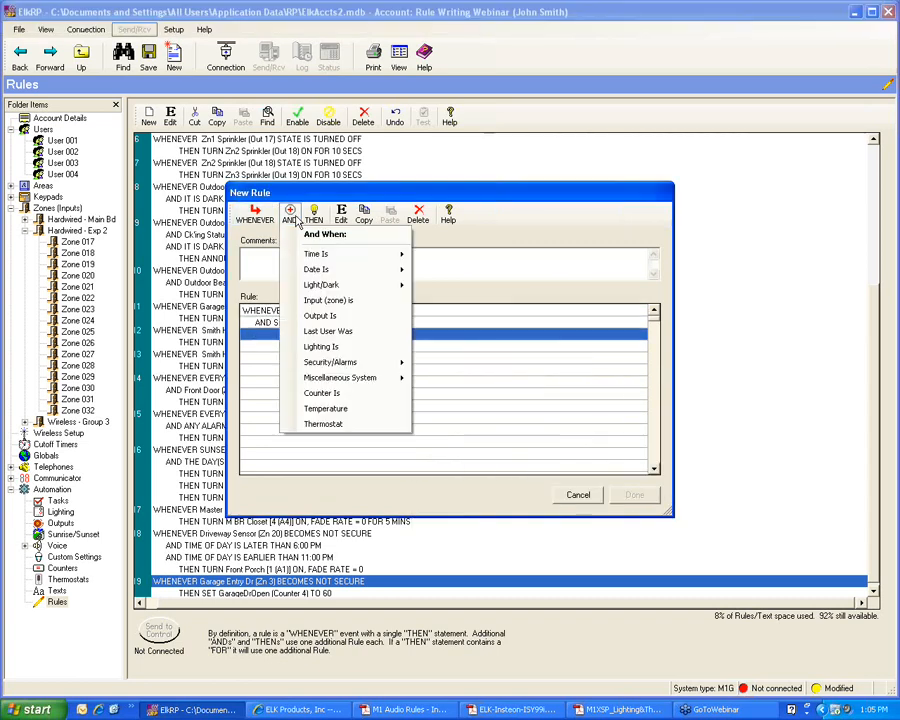
left_click(322, 302)
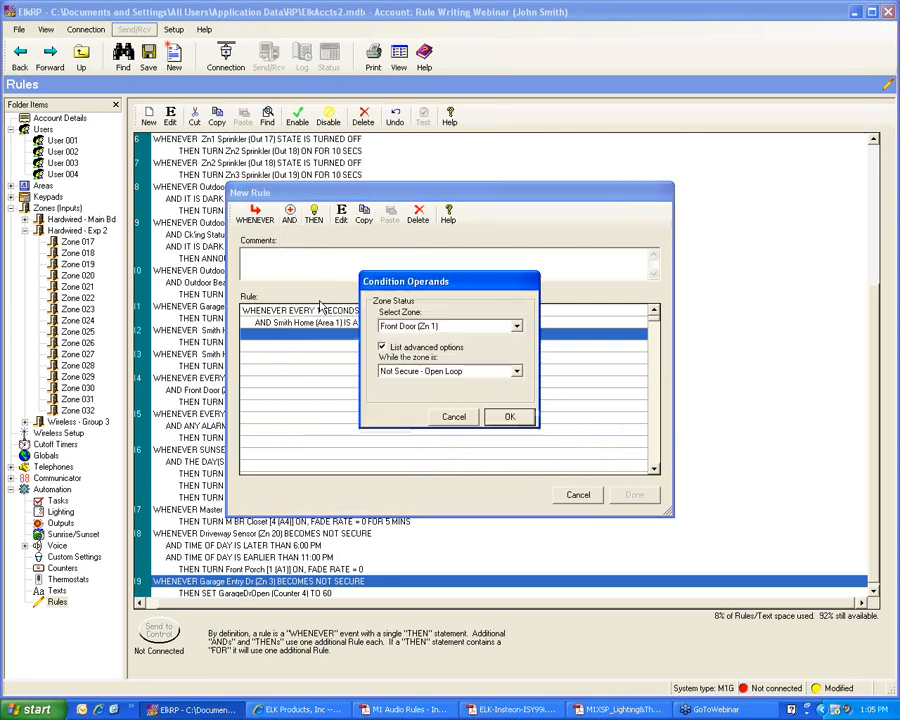
left_click(516, 326)
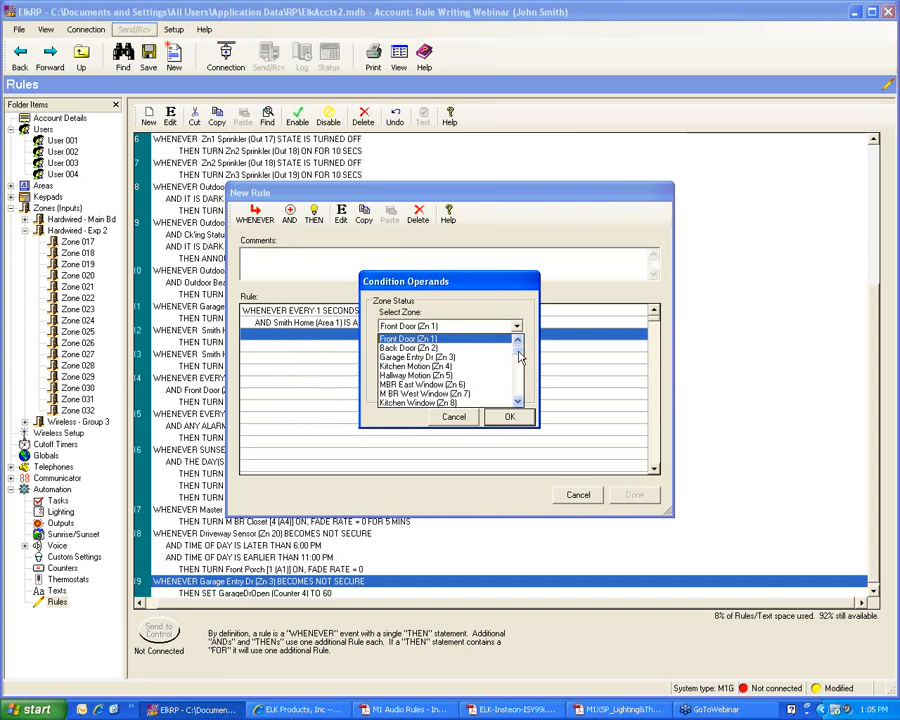
left_click(428, 357)
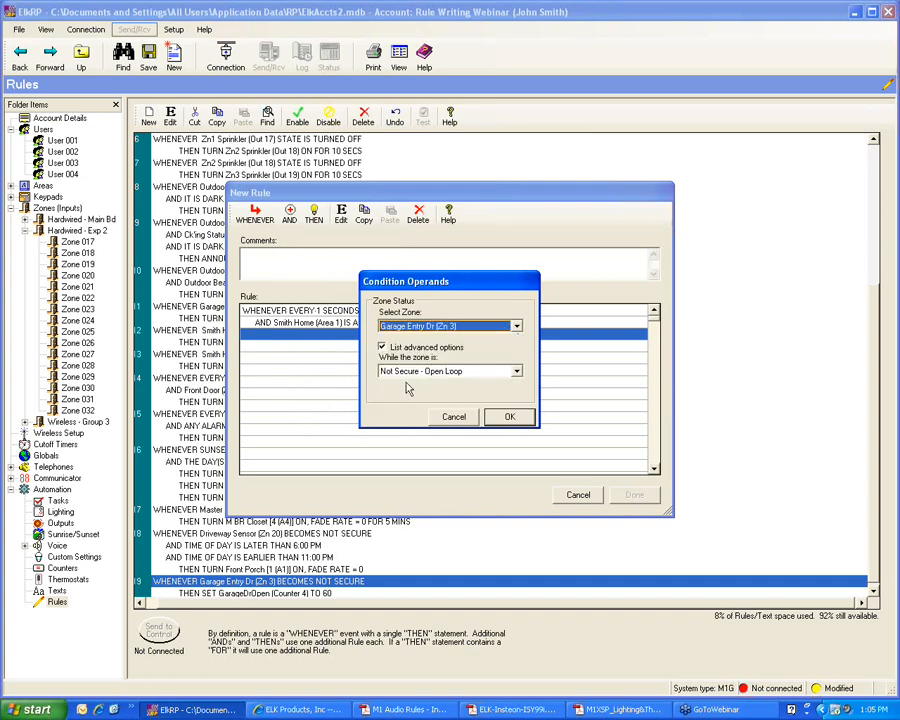
left_click(509, 416)
Step: Add an action that subtracts 1 from counter GarageDrOpen (Counter 4), and finish the every-second rule
left_click(307, 347)
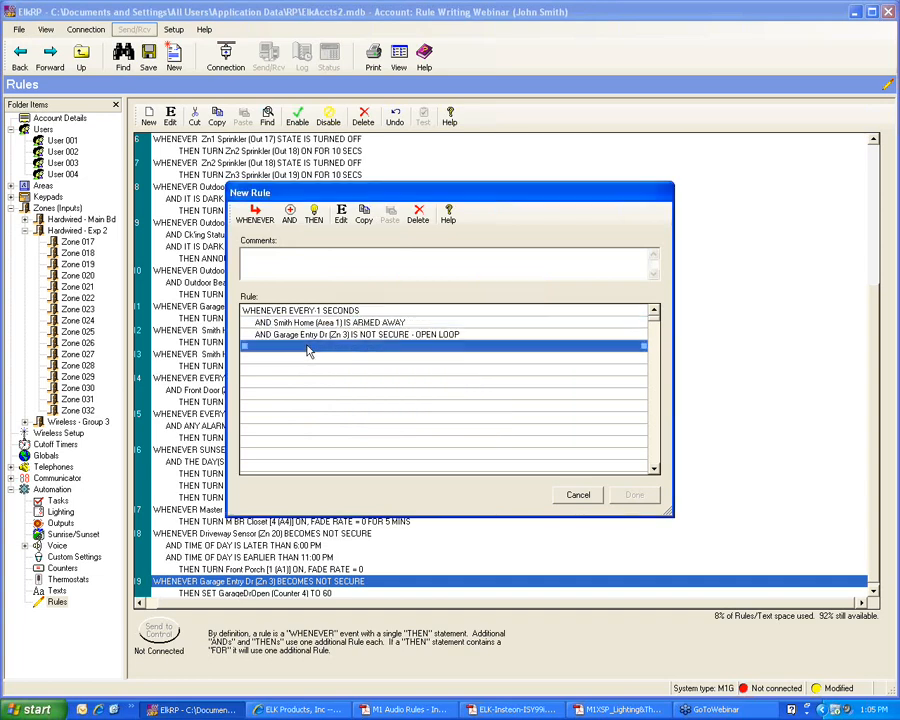
left_click(313, 214)
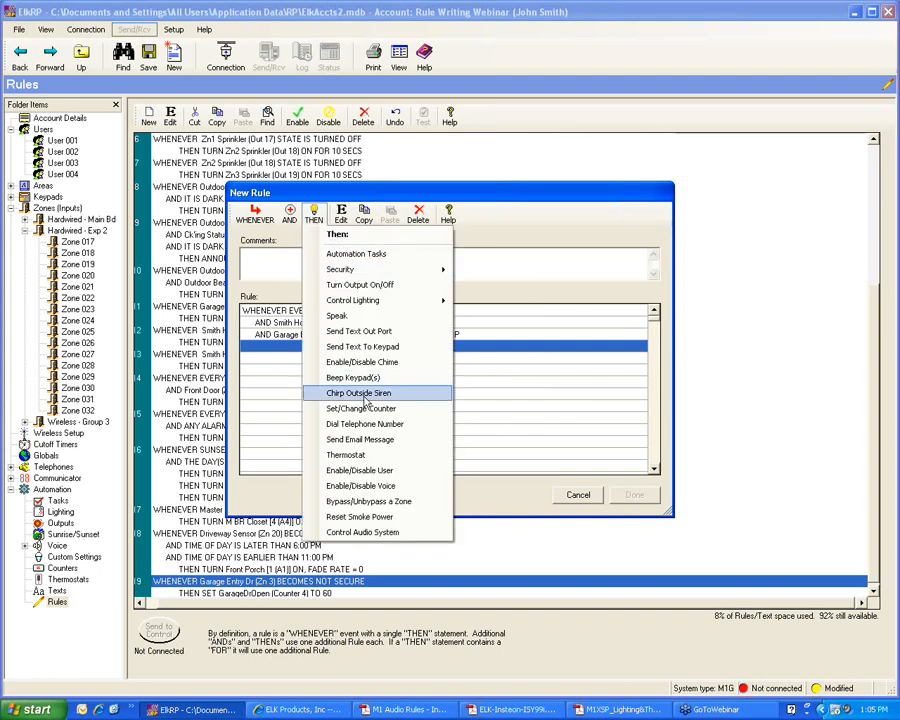
left_click(366, 410)
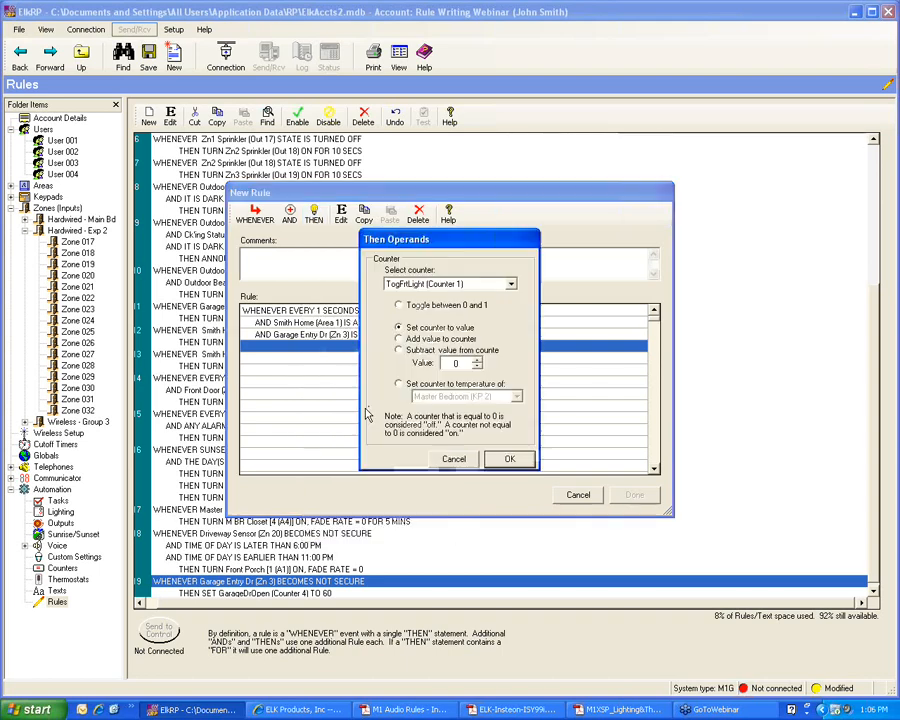
left_click(401, 351)
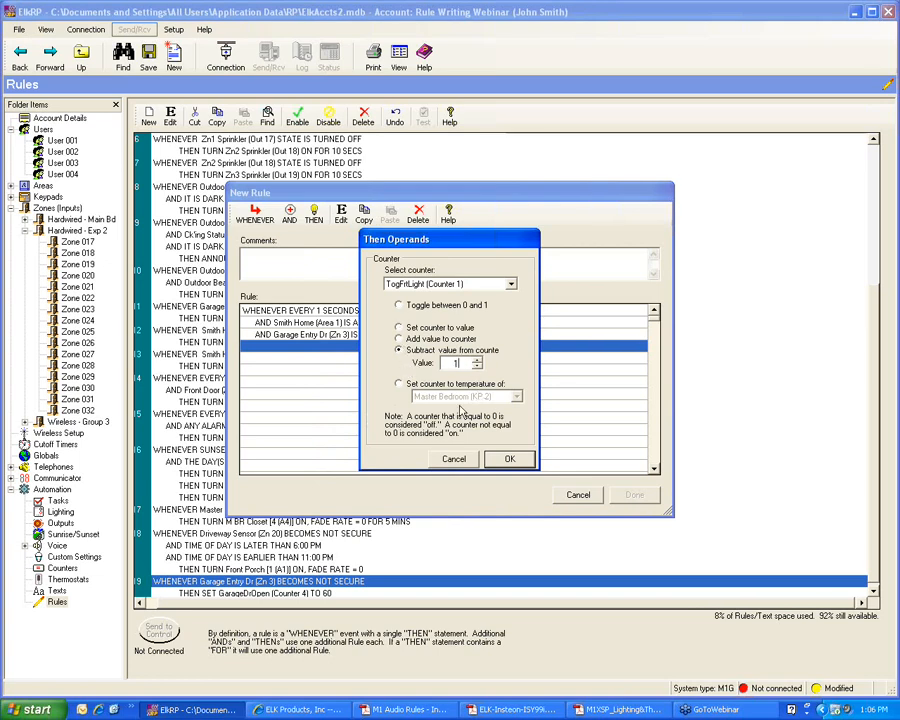
left_click(510, 285)
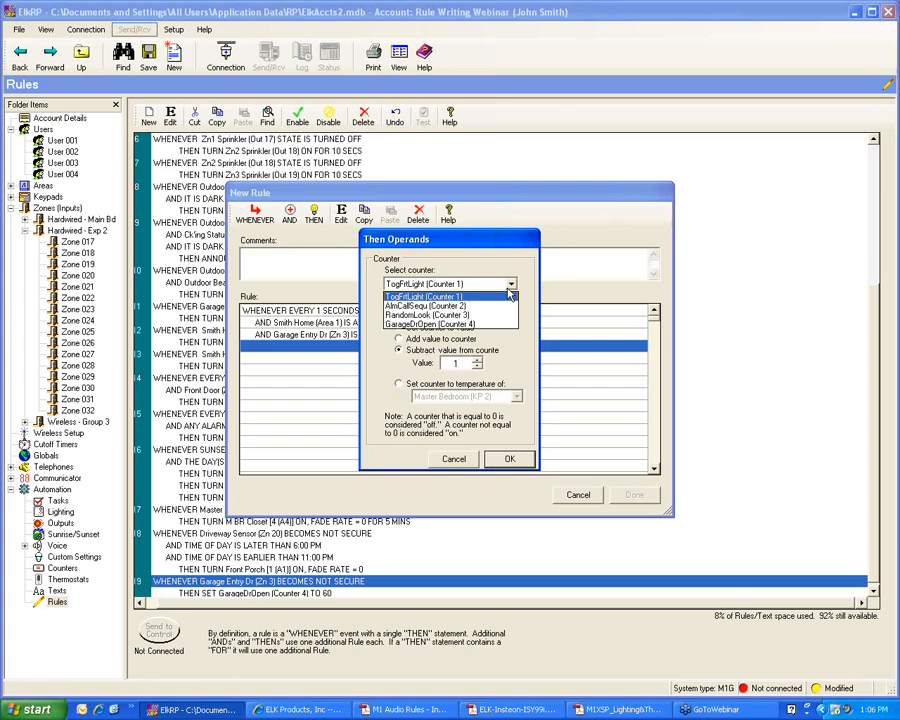
left_click(440, 324)
left_click(509, 460)
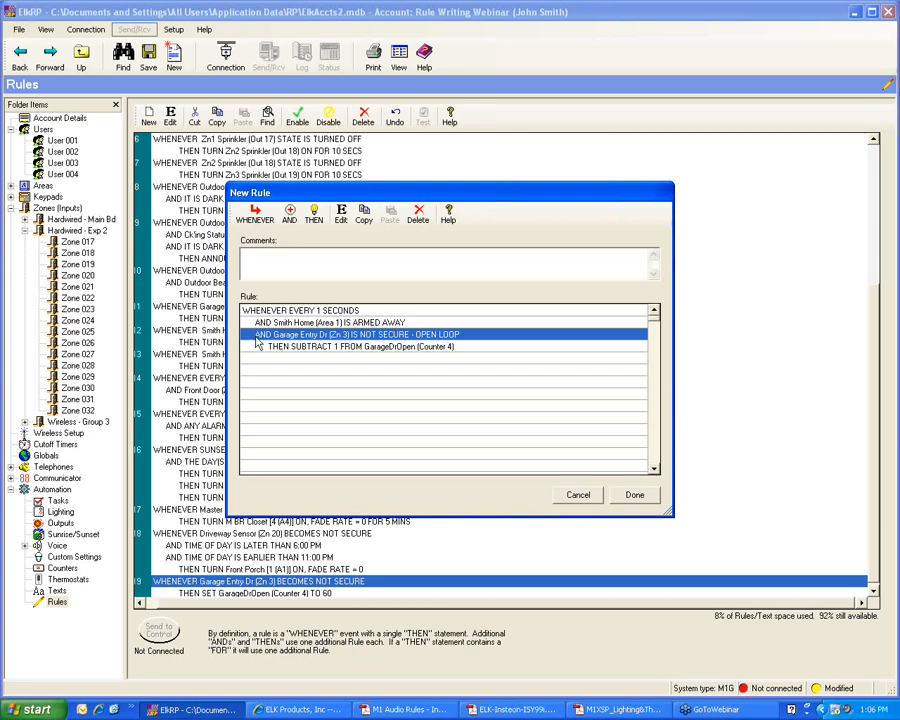
left_click(633, 498)
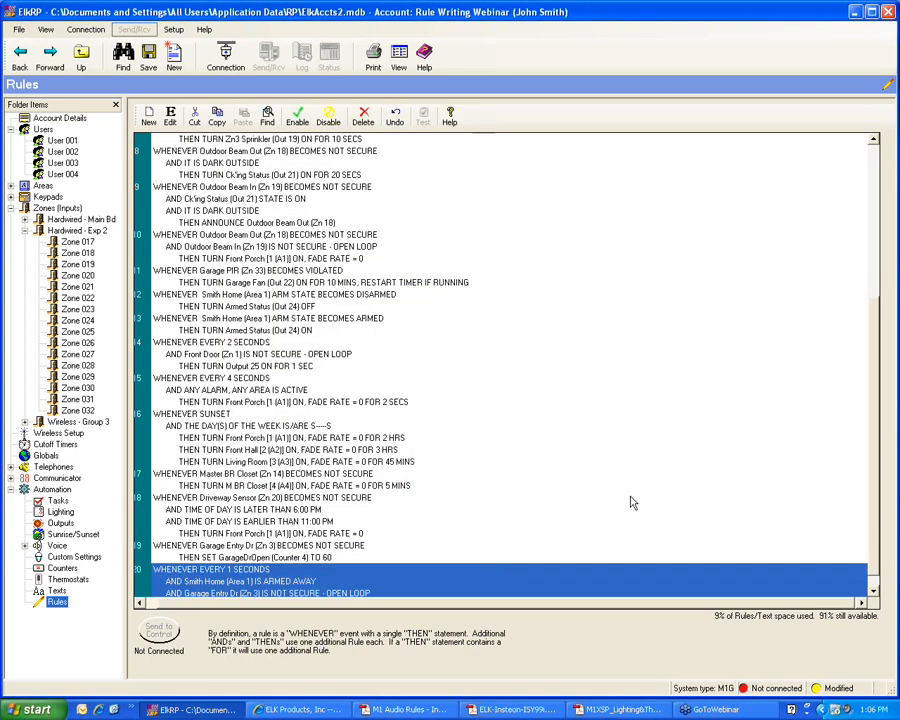
Step: Create a new rule triggered when counter GarageDrOpen (Counter 4) is equal to a fixed value of 0
left_click(150, 118)
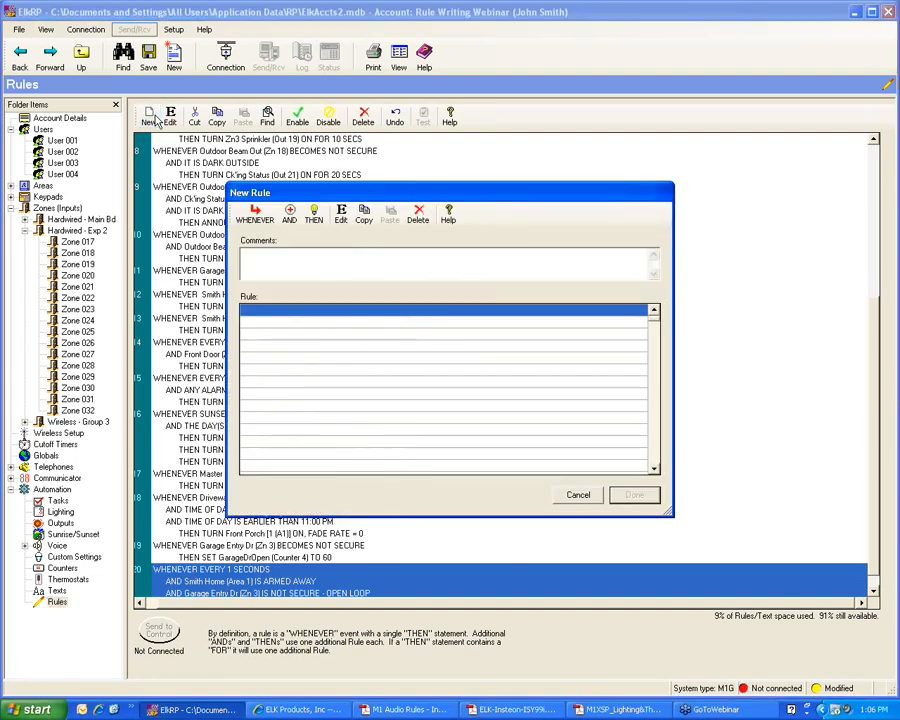
left_click(254, 216)
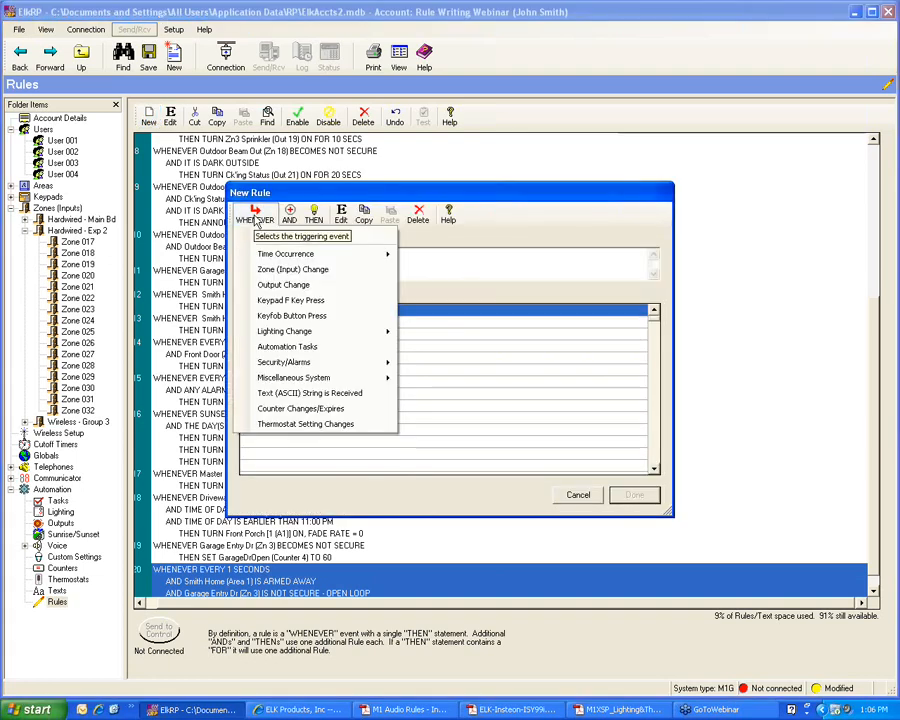
mouse_move(286, 372)
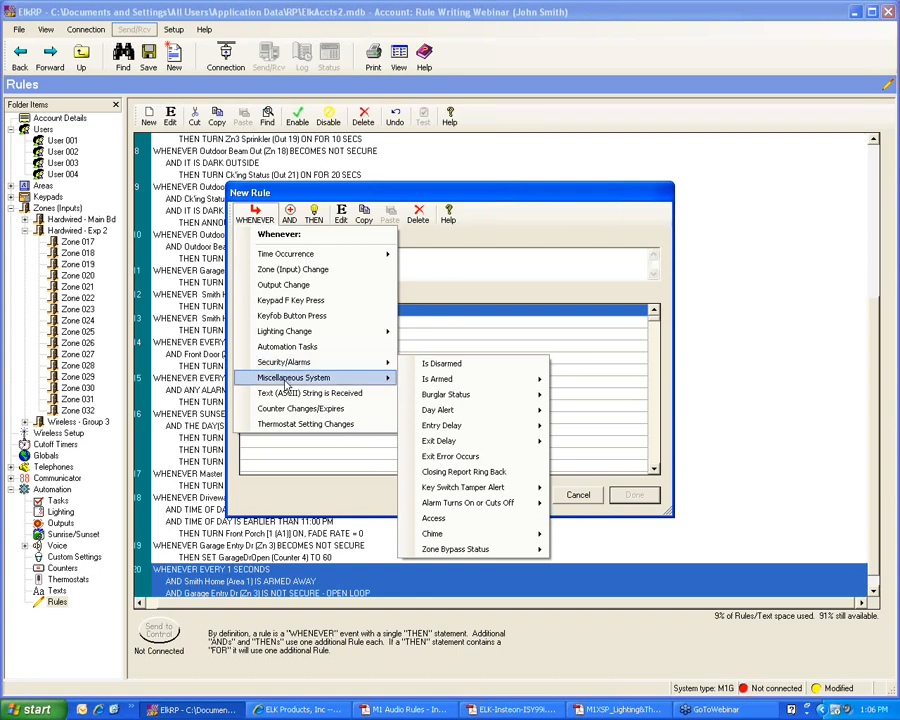
left_click(300, 408)
left_click(510, 287)
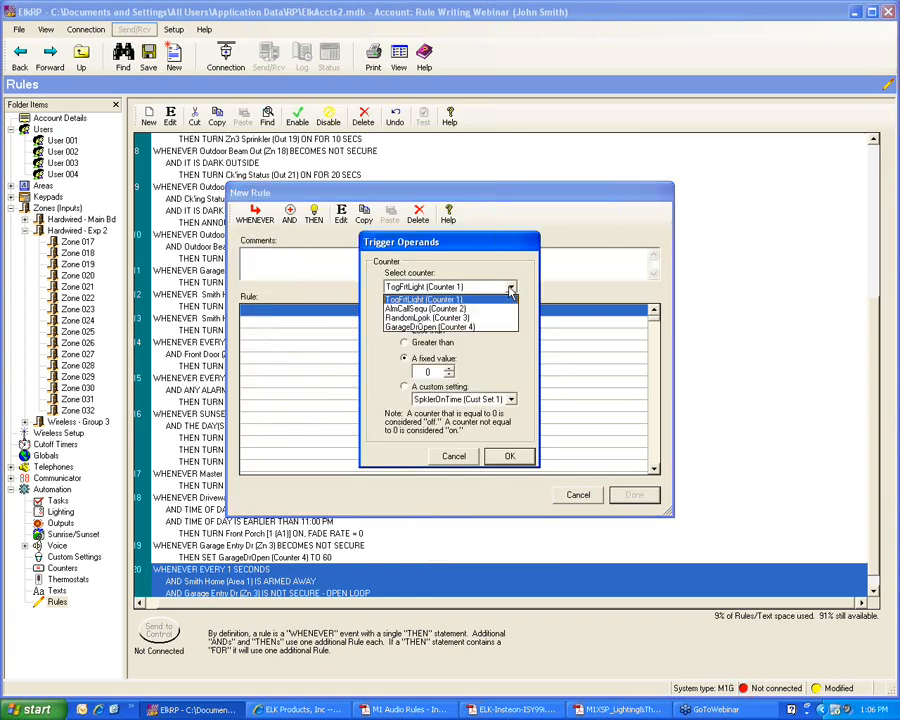
left_click(467, 330)
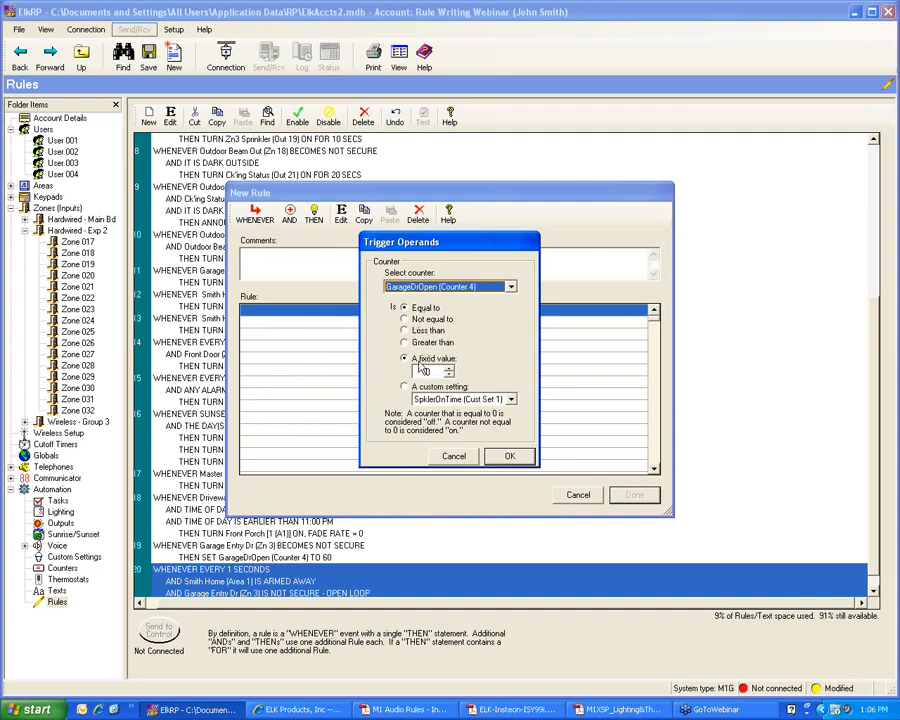
left_click(509, 456)
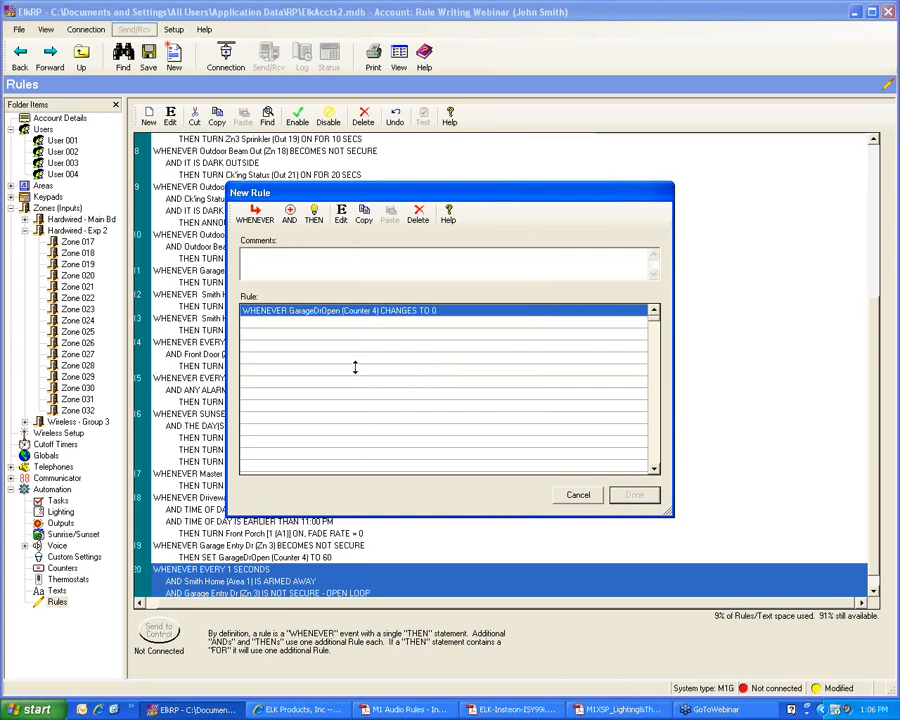
Step: Add an action that sends email message Email 1, and finish the GarageDrOpen counter rule
left_click(314, 215)
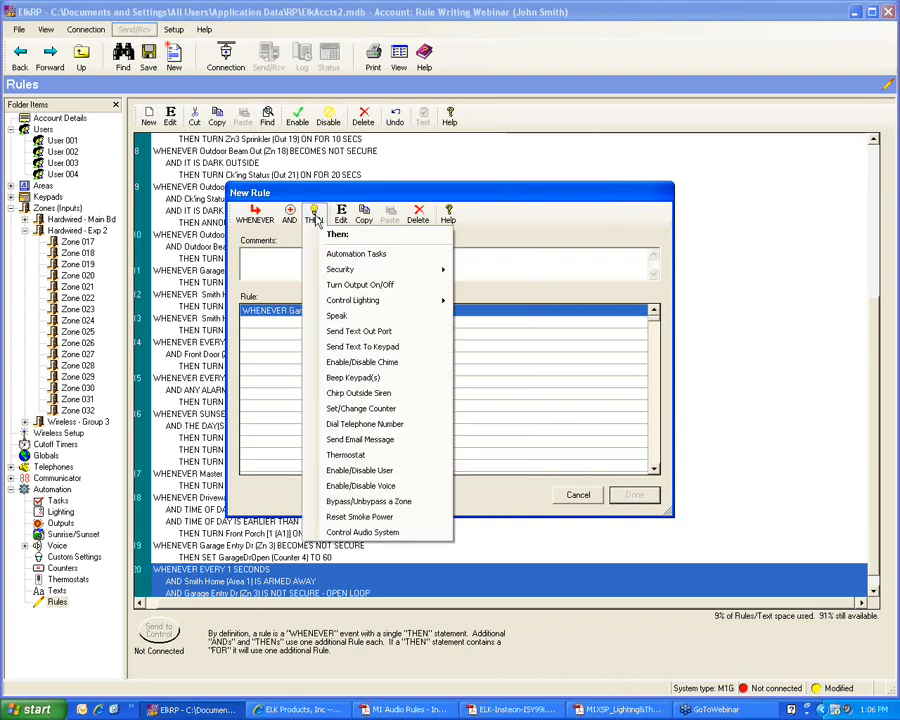
left_click(401, 440)
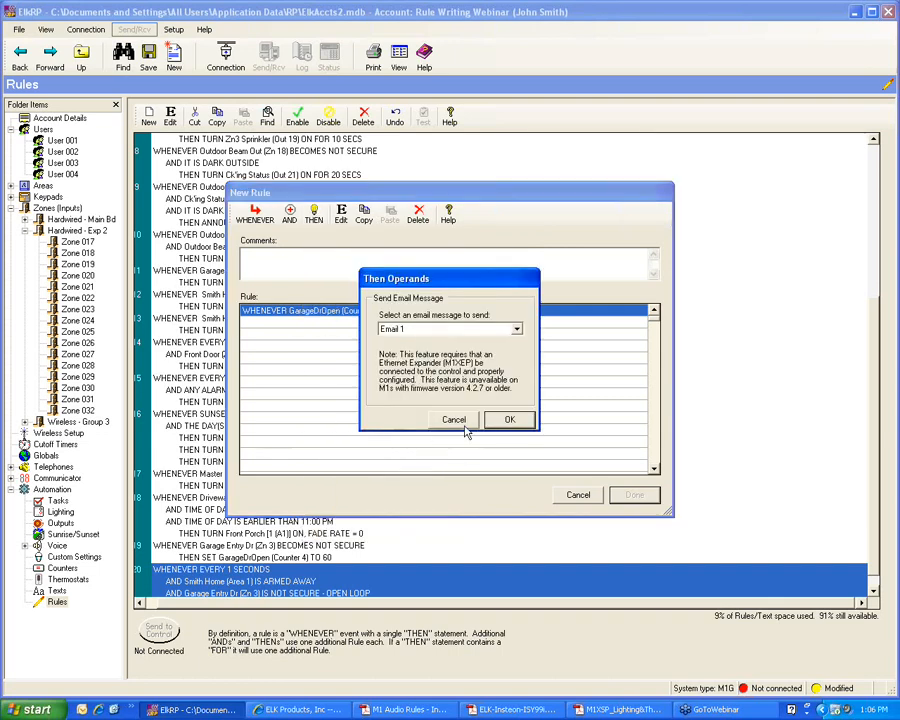
left_click(505, 420)
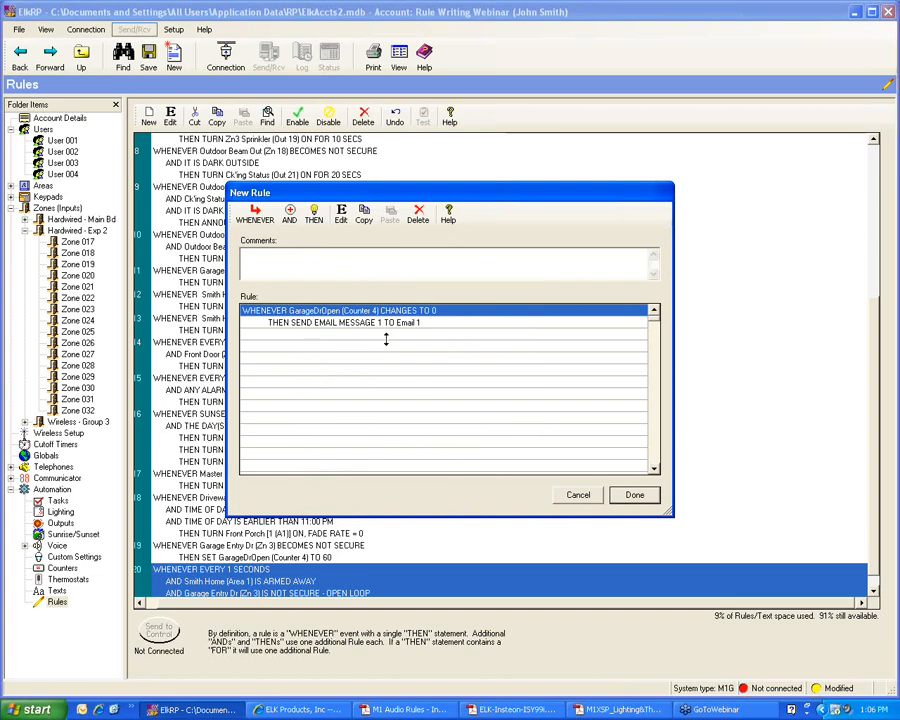
left_click(634, 496)
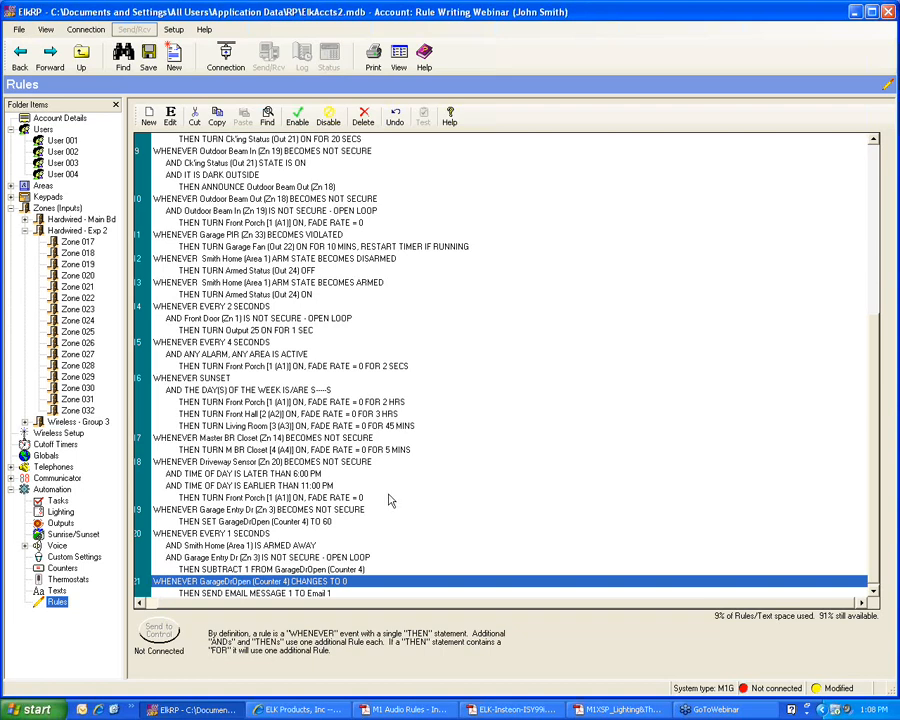
Step: Create another new rule triggered whenever zone Living RM PIR (Zn 13) becomes Not Secure
left_click(149, 119)
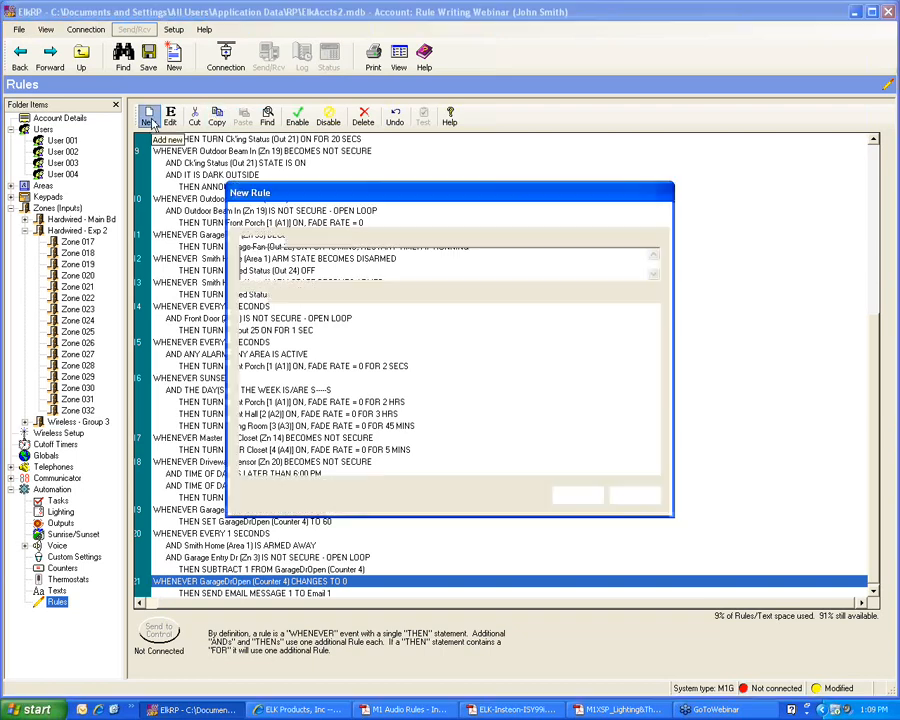
left_click(254, 211)
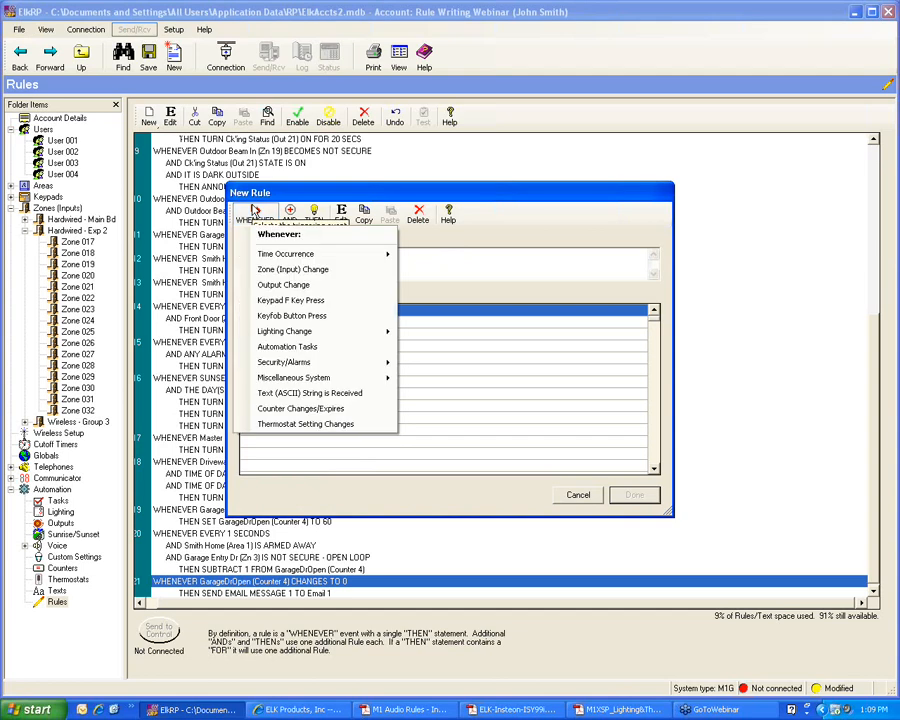
left_click(284, 268)
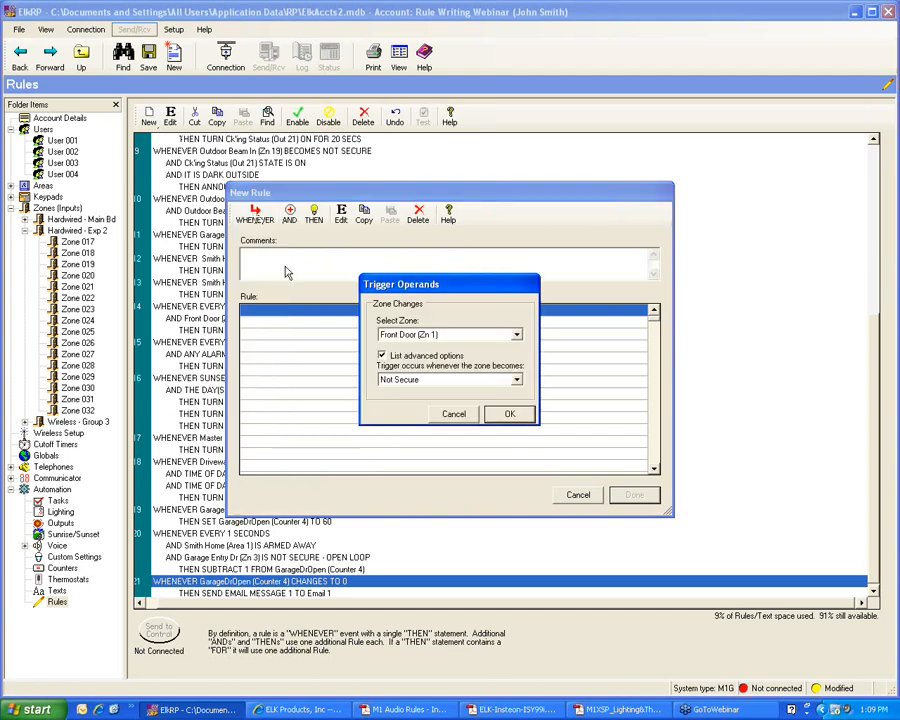
left_click(516, 334)
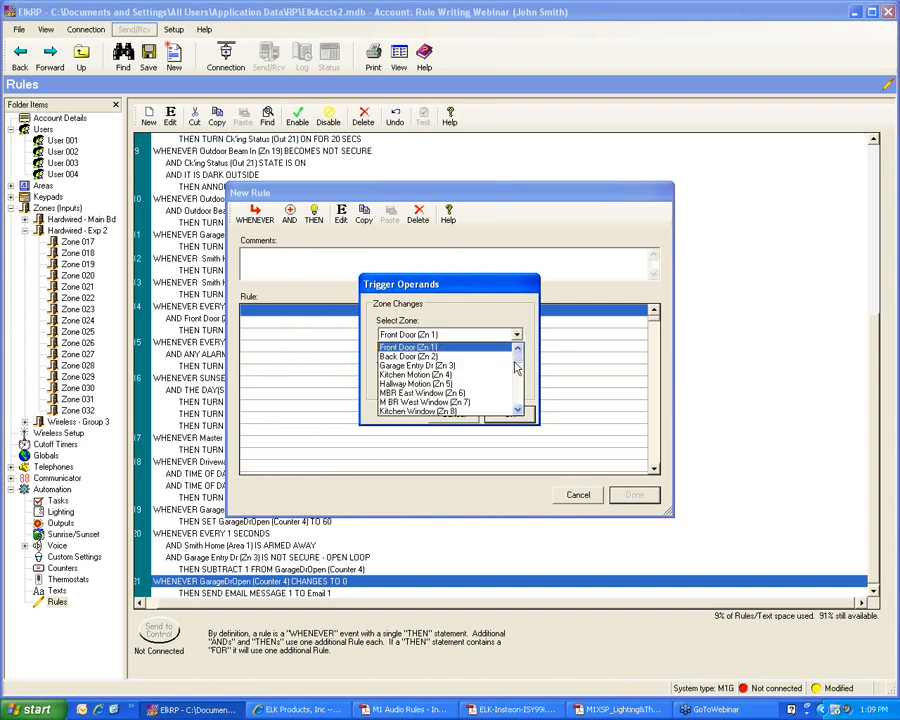
left_click(517, 410)
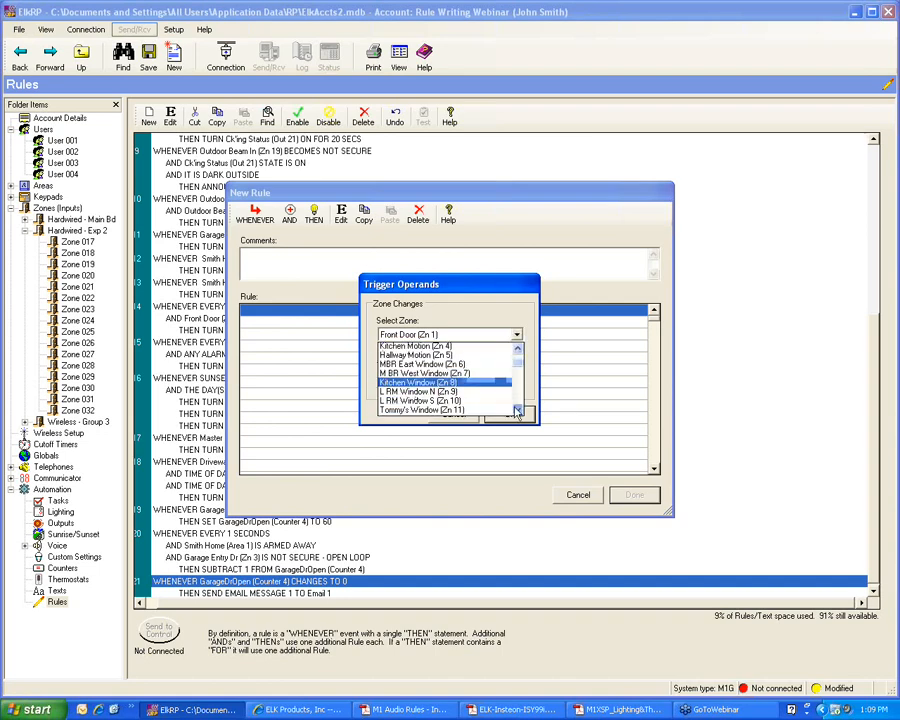
left_click(517, 410)
left_click(412, 410)
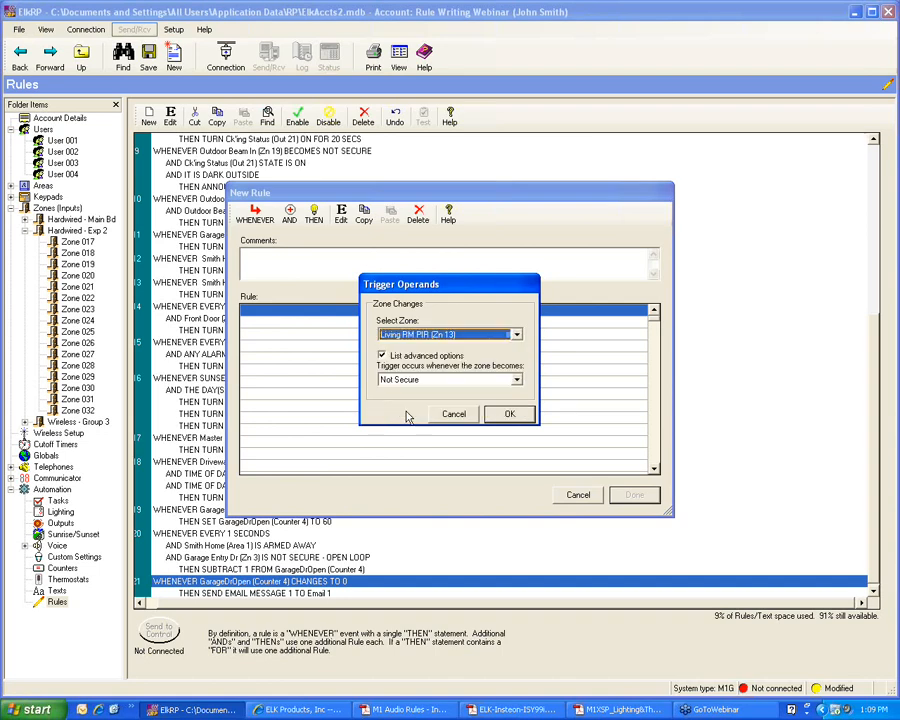
left_click(509, 413)
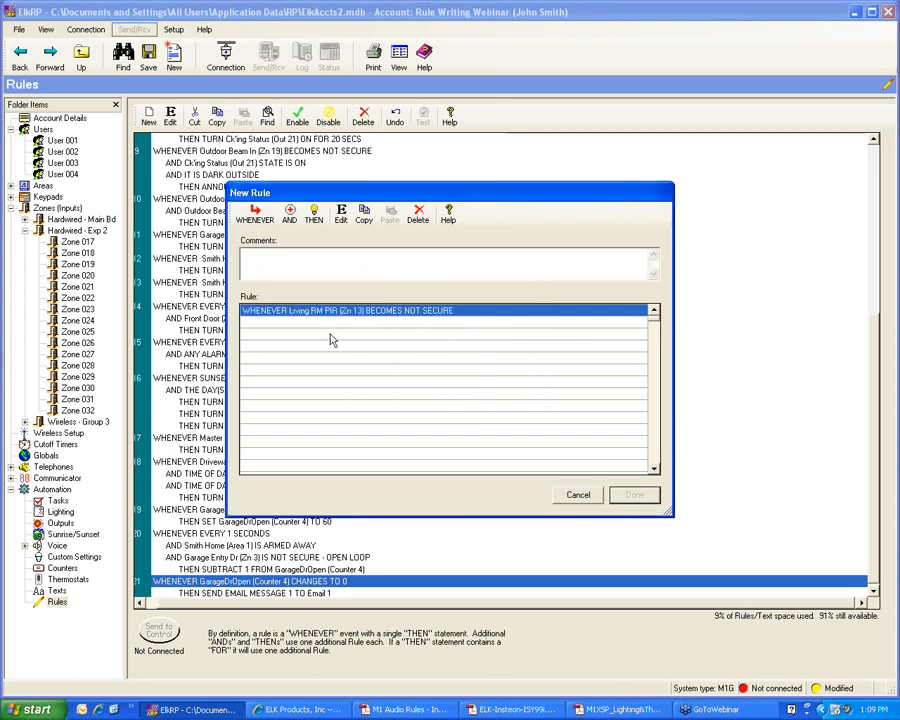
Step: Add a condition to the Living RM PIR rule that it is dark outside
left_click(292, 217)
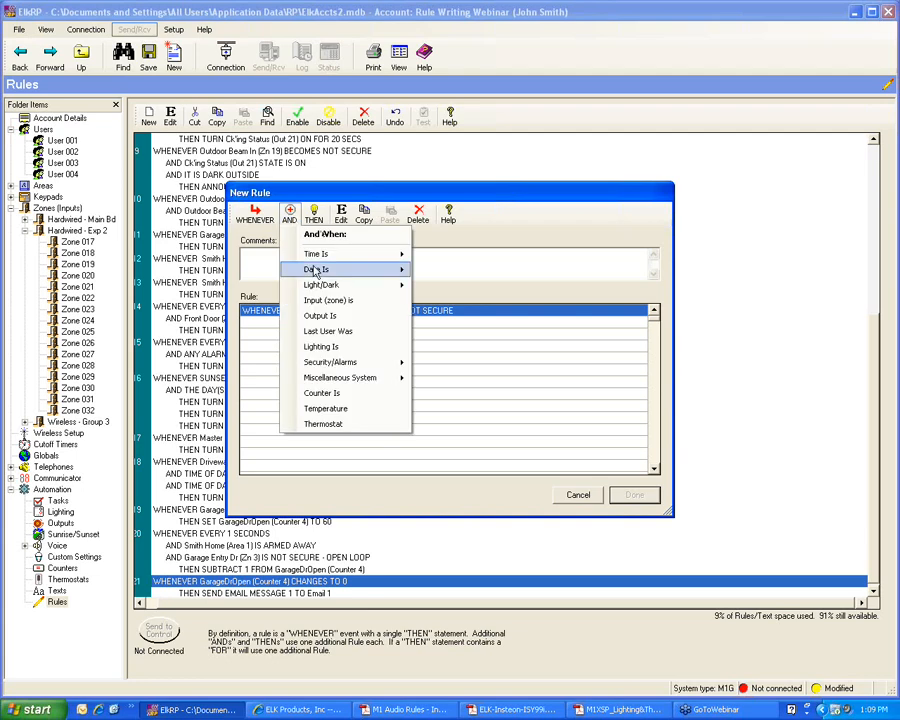
mouse_move(330, 285)
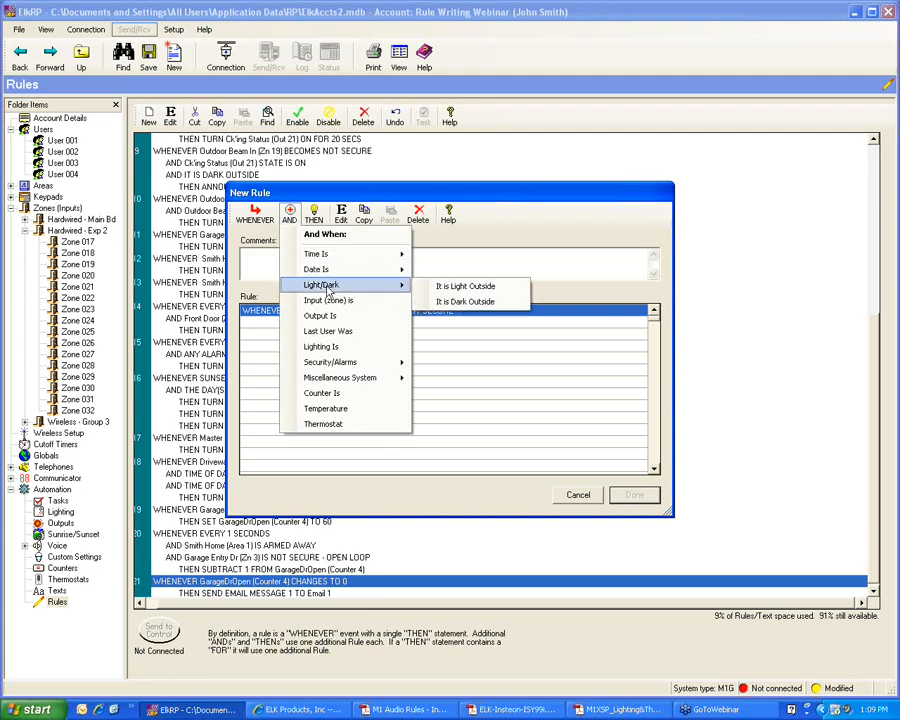
left_click(462, 301)
Step: Add an individual lighting action that turns on Living Room [3 (A3)] with fade rate 0
left_click(276, 339)
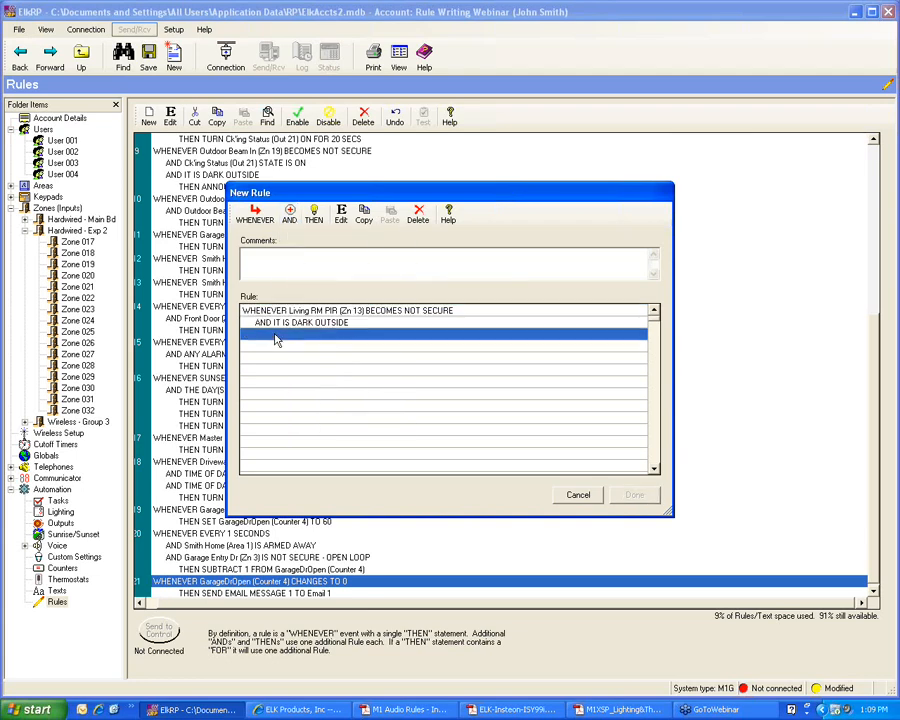
left_click(313, 216)
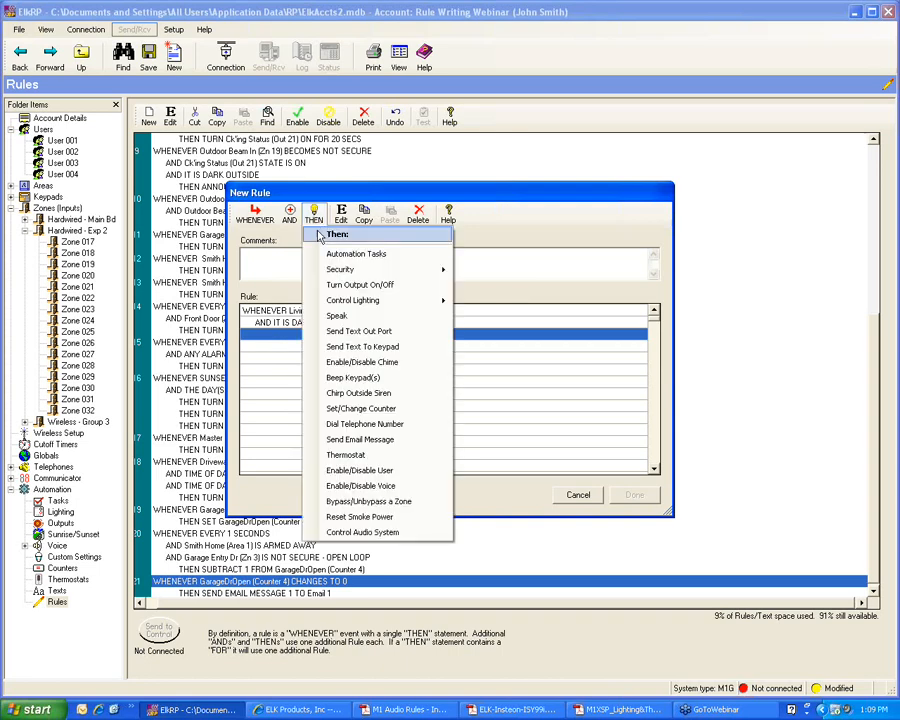
mouse_move(435, 299)
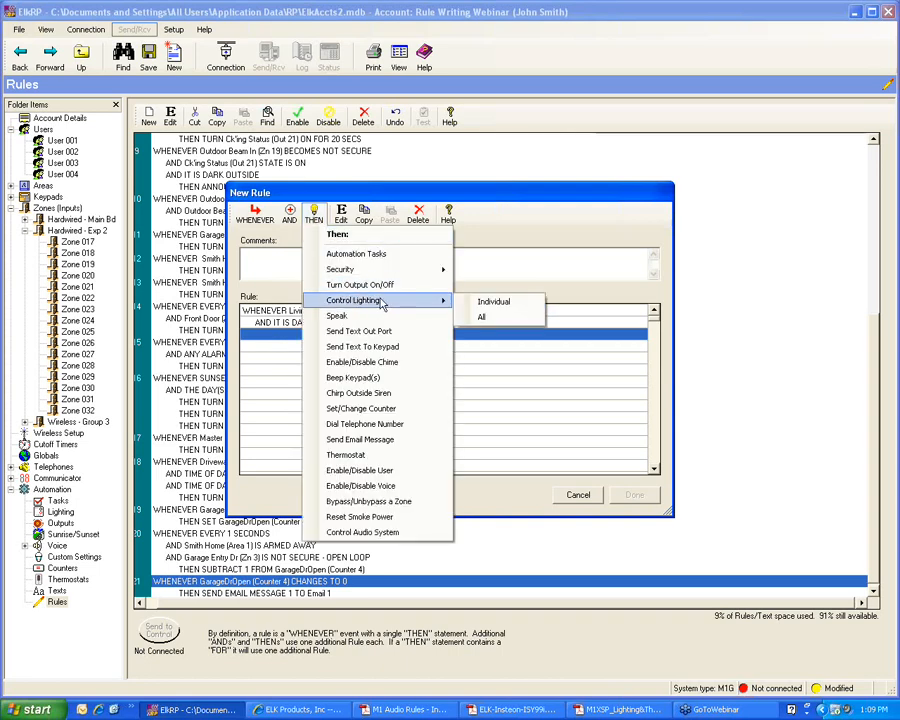
left_click(493, 303)
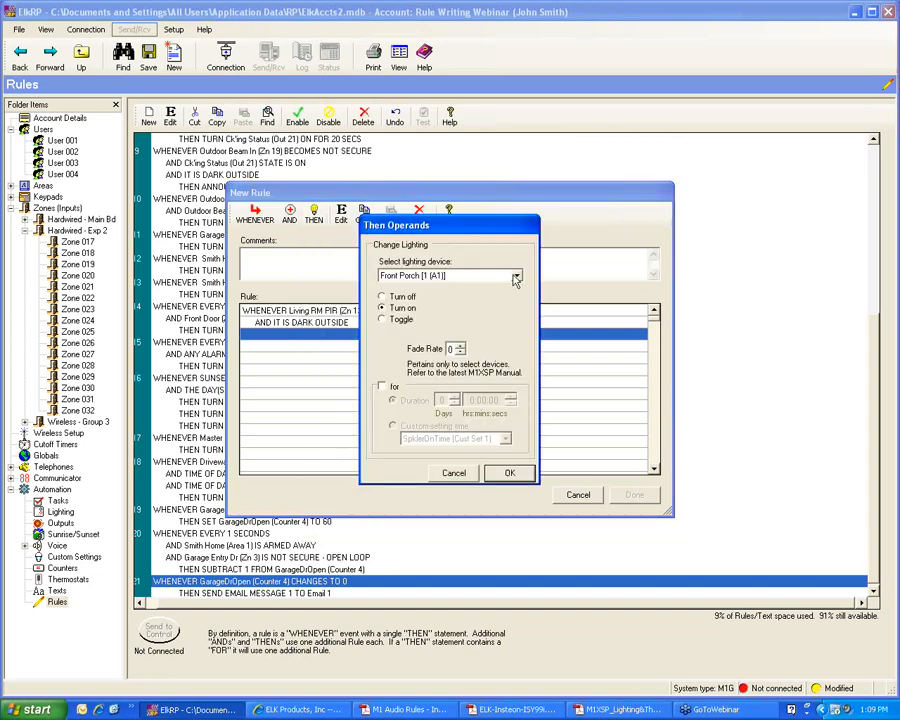
left_click(516, 277)
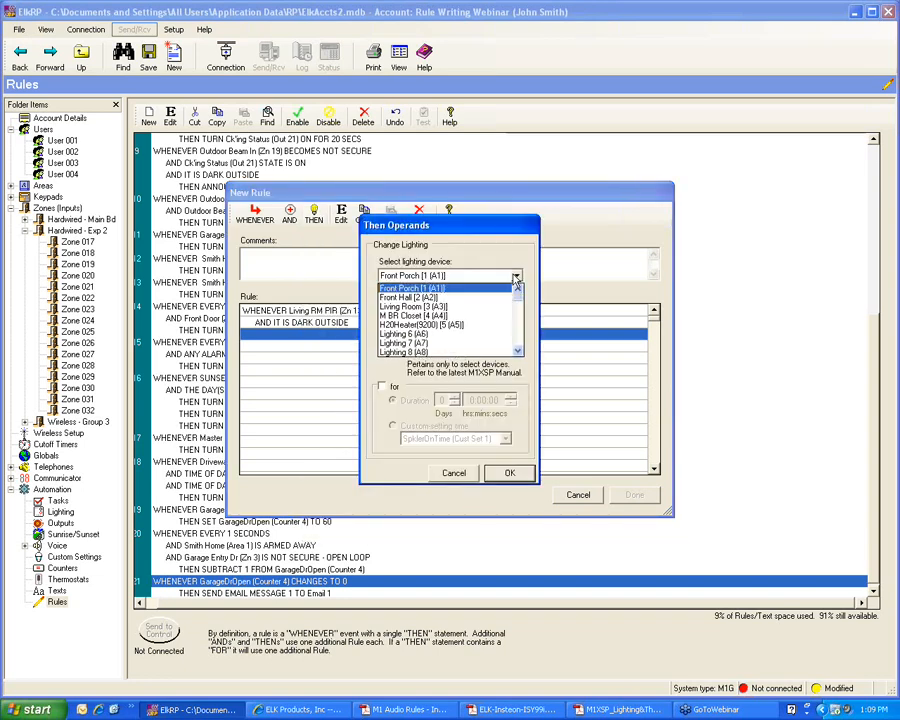
left_click(425, 306)
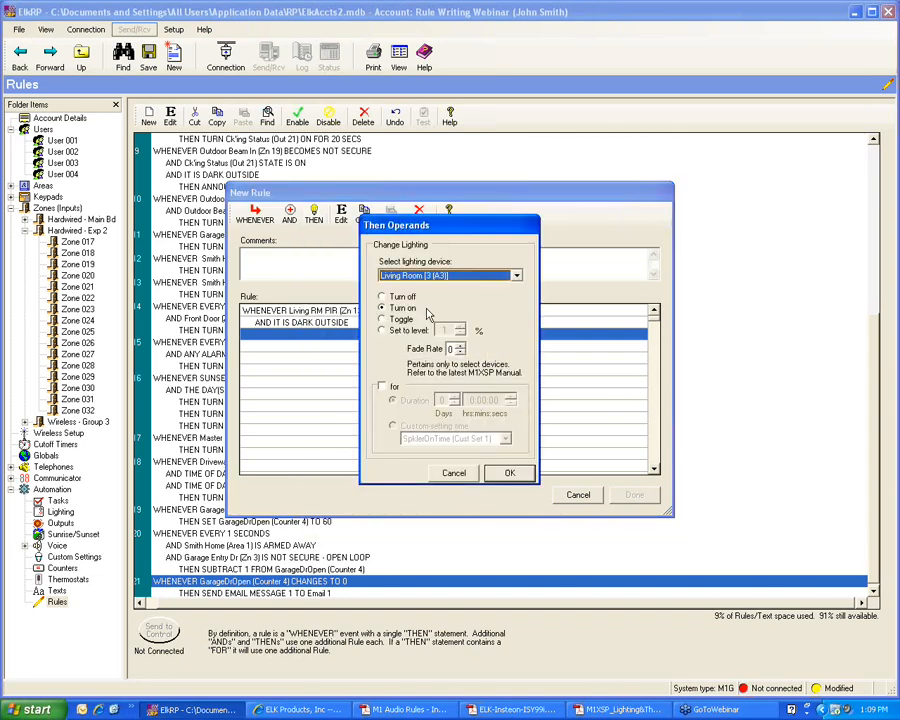
left_click(509, 472)
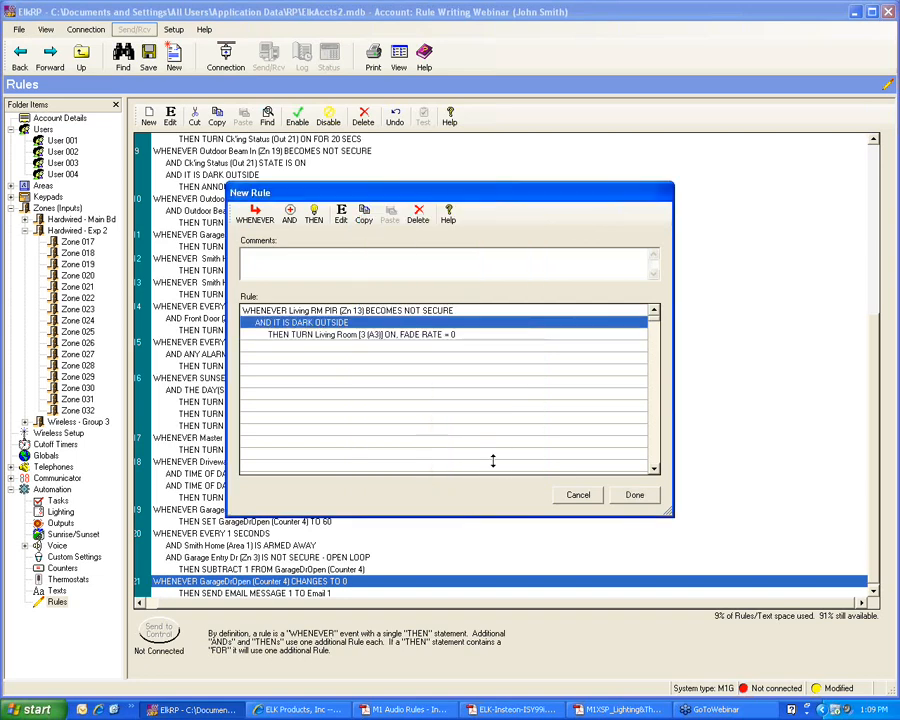
left_click(350, 347)
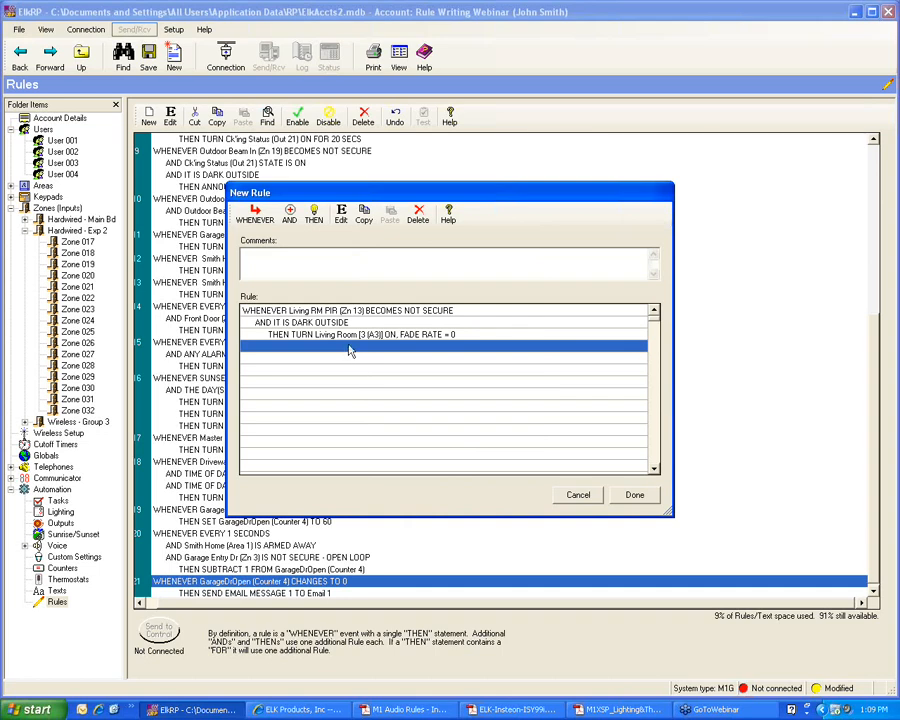
left_click(339, 336)
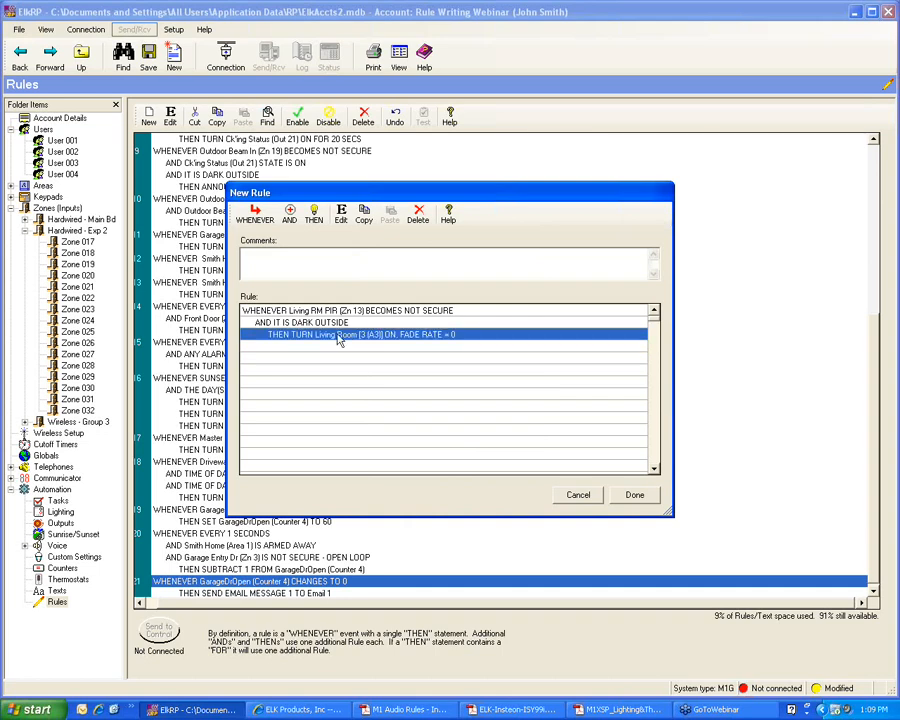
left_click(341, 216)
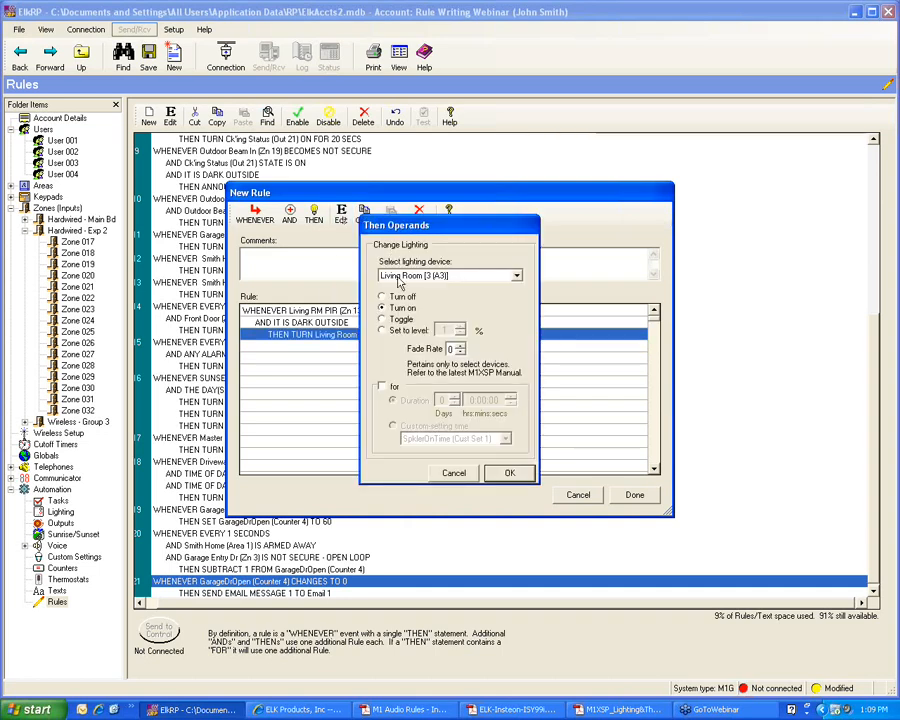
left_click(382, 388)
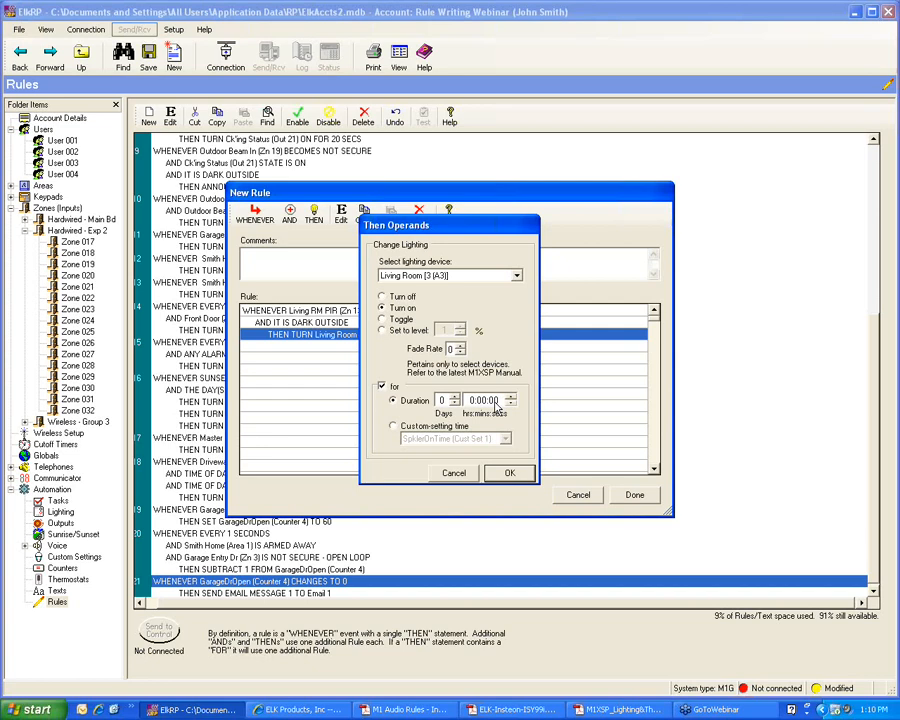
left_click(382, 387)
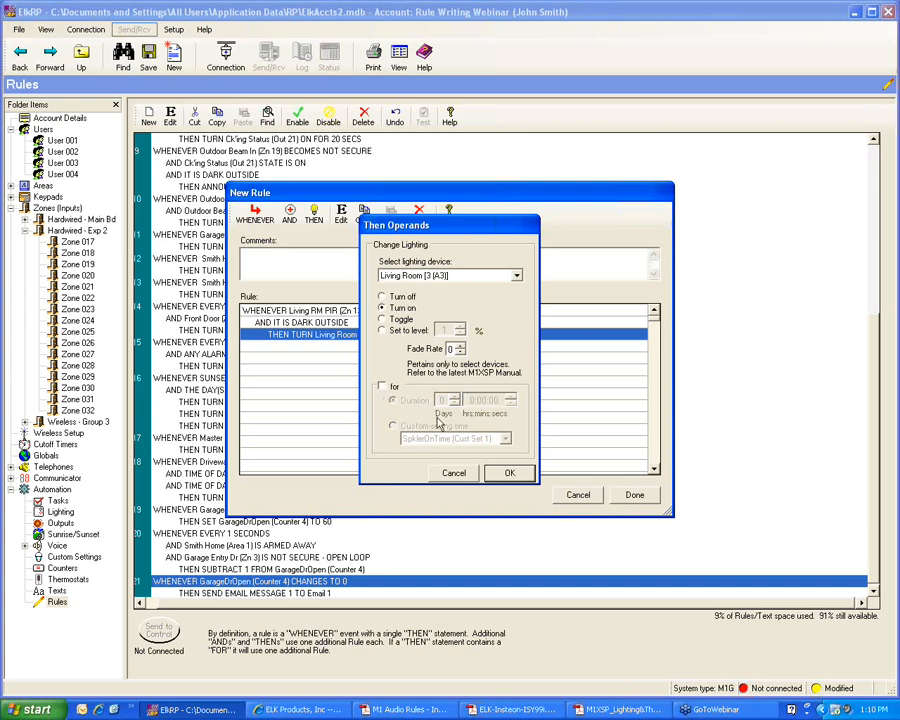
left_click(510, 478)
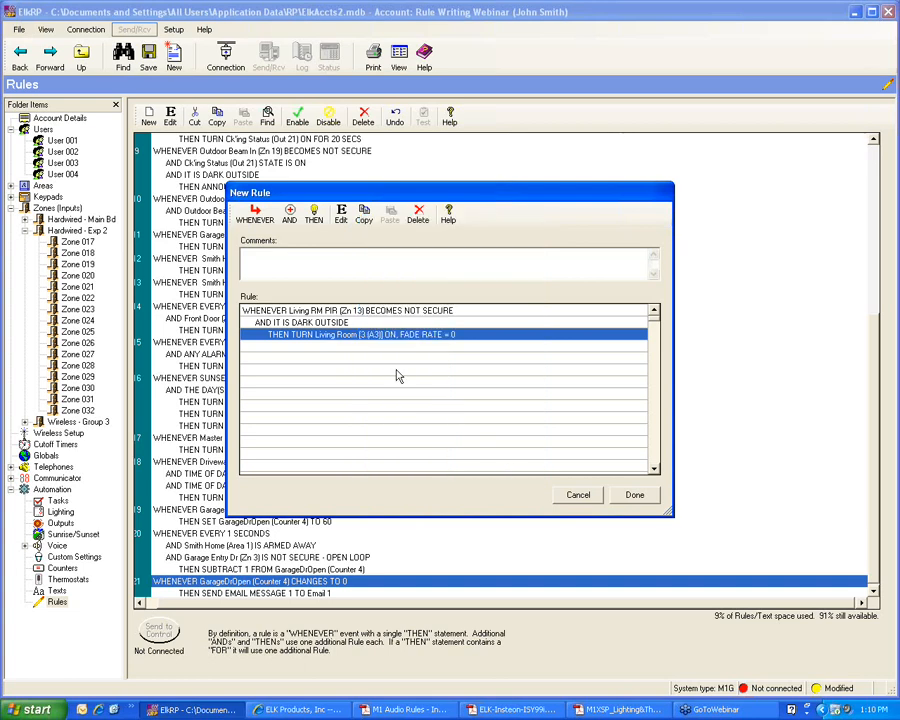
Step: Add an action turning on LR Light Status (Out 23) for 5 minutes, restarting the timer if already running, and finish the Living RM PIR rule
left_click(314, 216)
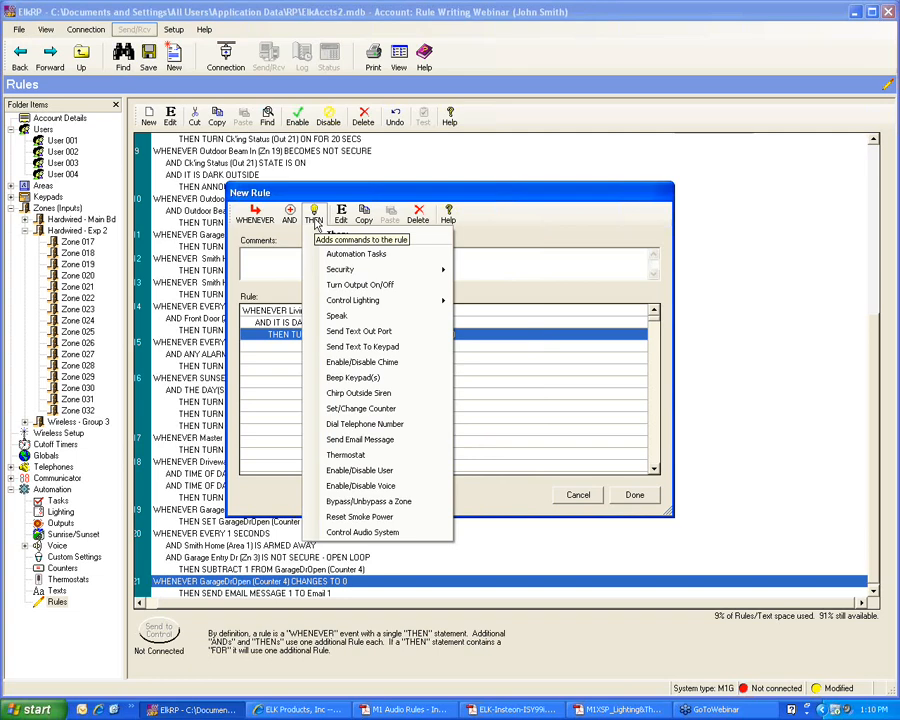
left_click(363, 287)
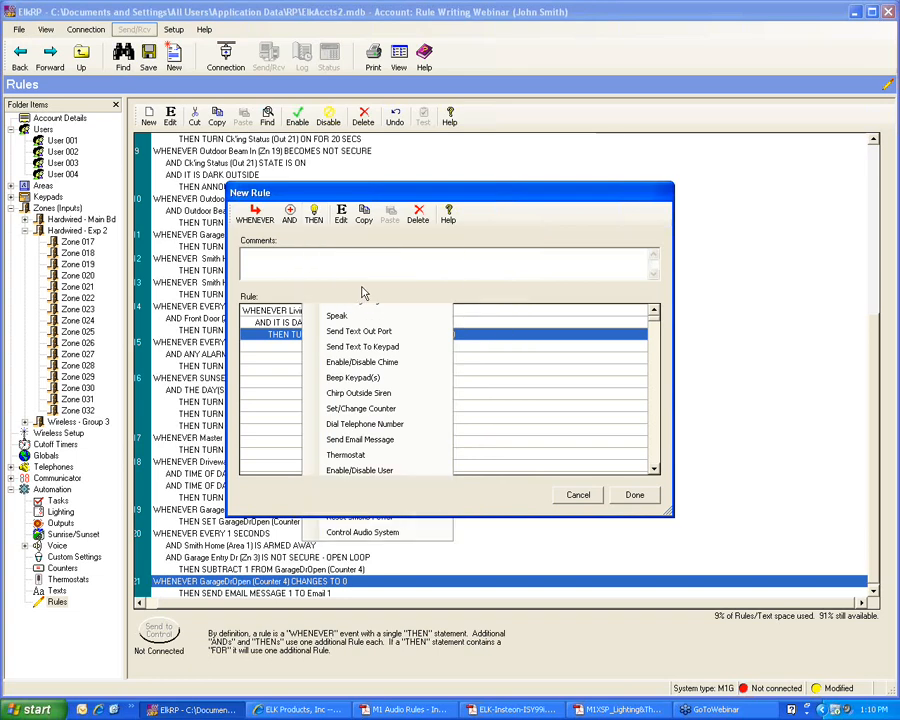
left_click(517, 287)
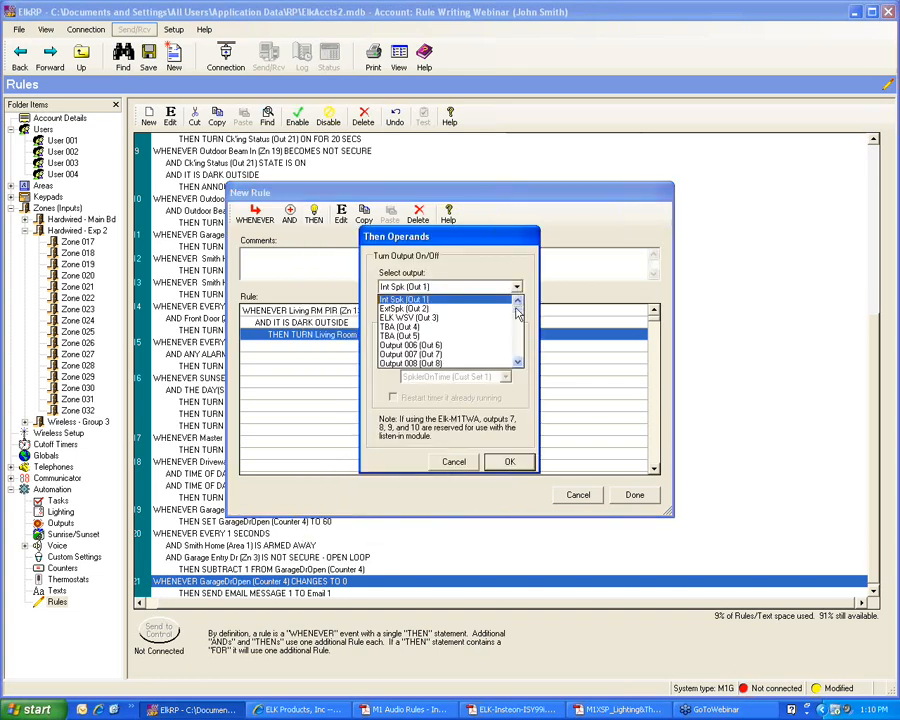
scroll(517, 313, "down", 1)
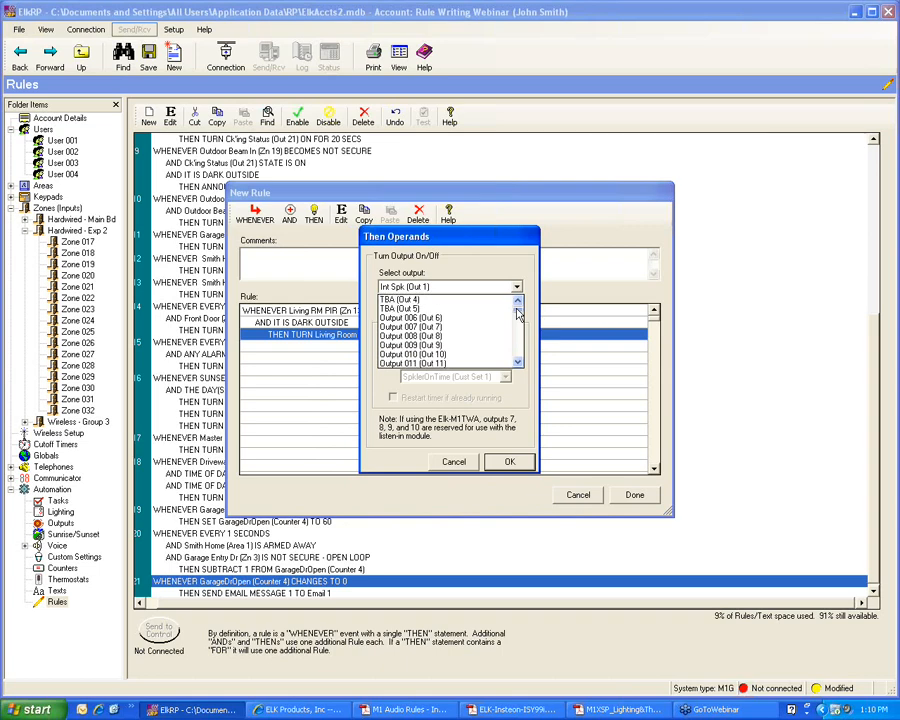
left_click_drag(517, 313, 516, 314)
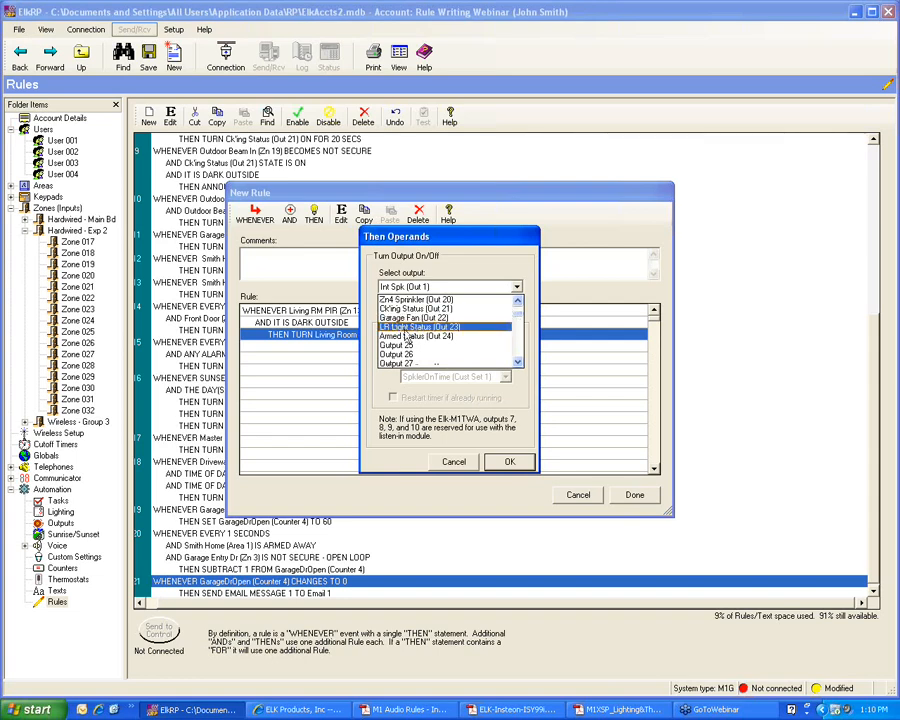
left_click(400, 329)
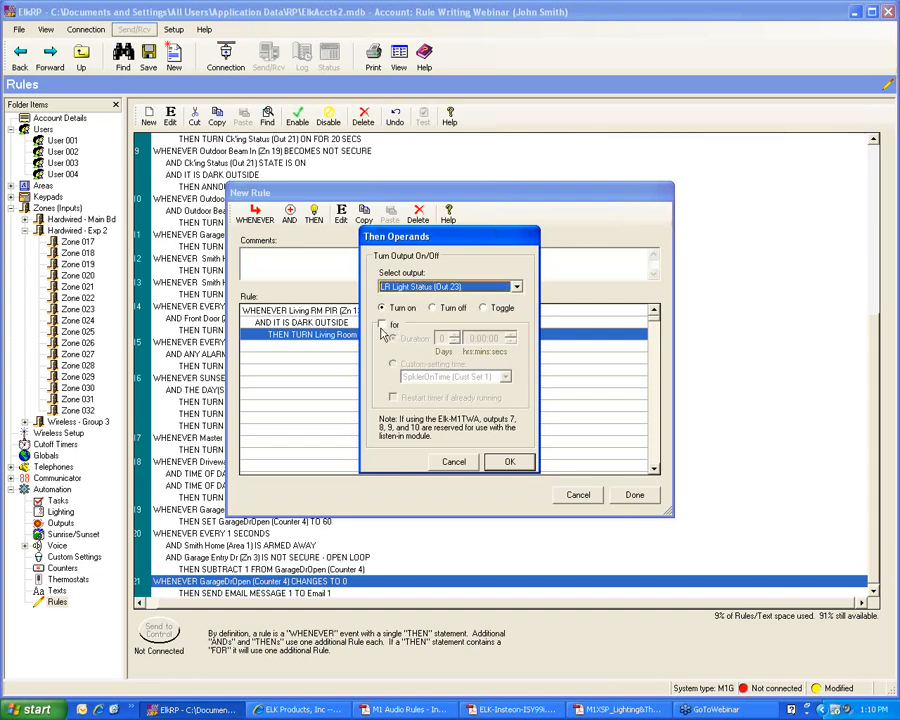
left_click(381, 325)
left_click(478, 339)
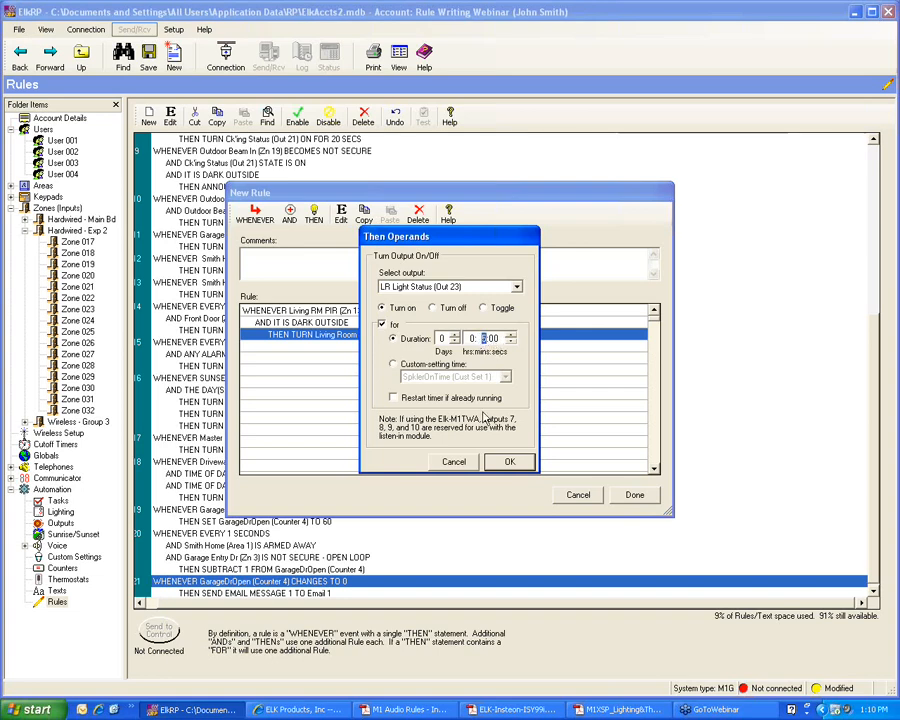
type("5")
left_click(393, 397)
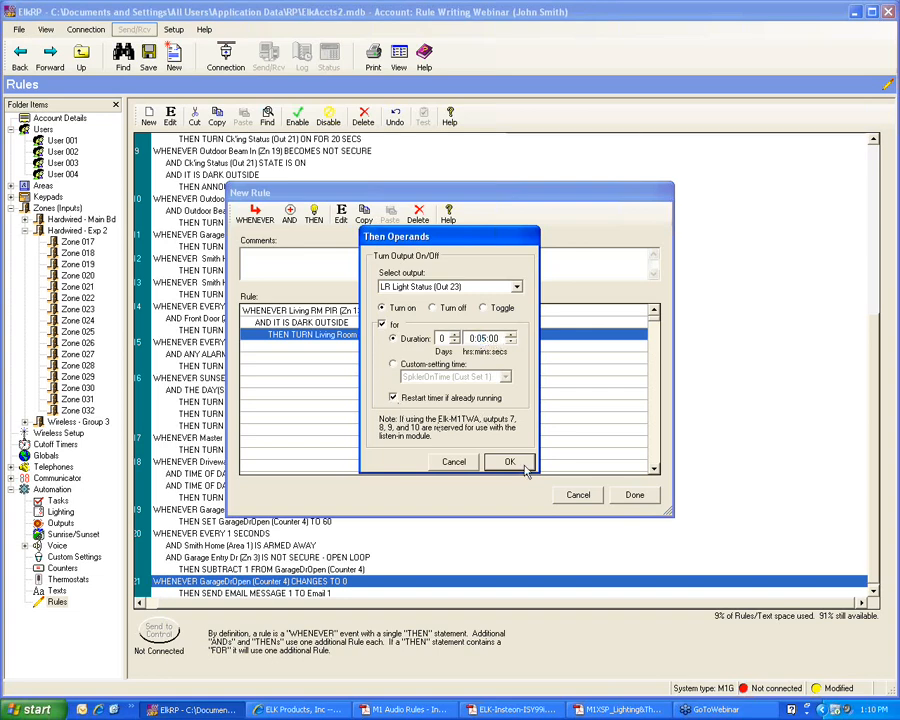
left_click(511, 463)
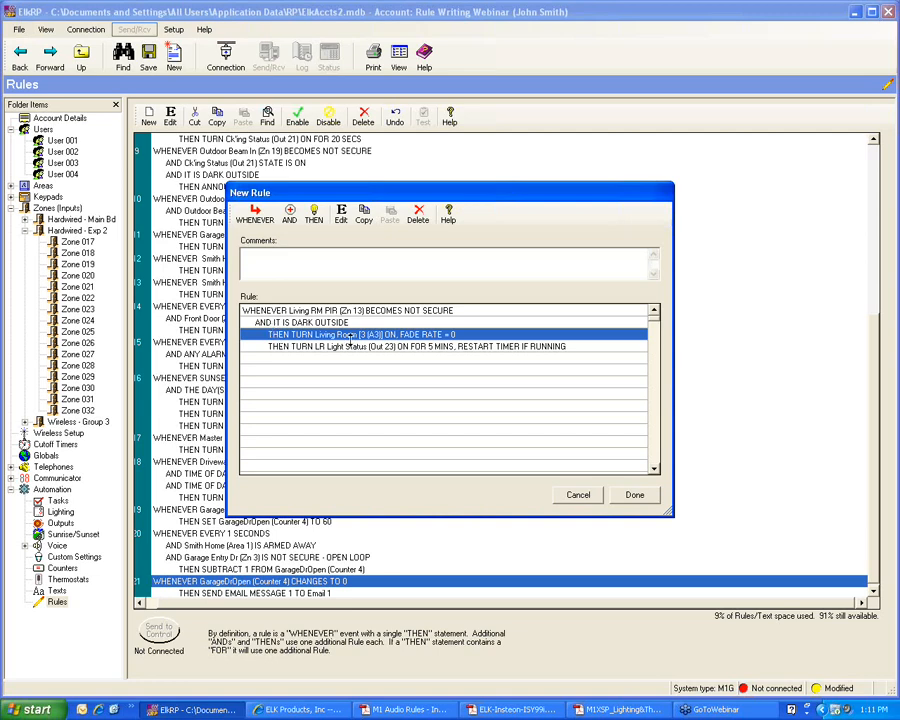
left_click(633, 494)
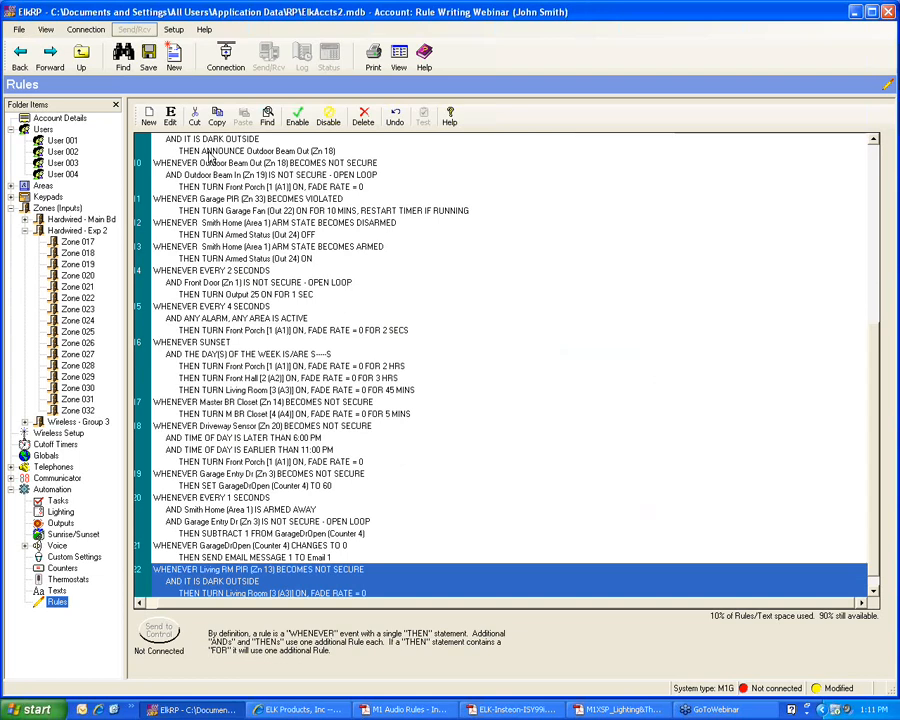
Step: Create a new rule triggered whenever output LR Light Status (Out 23) is turned off
left_click(148, 116)
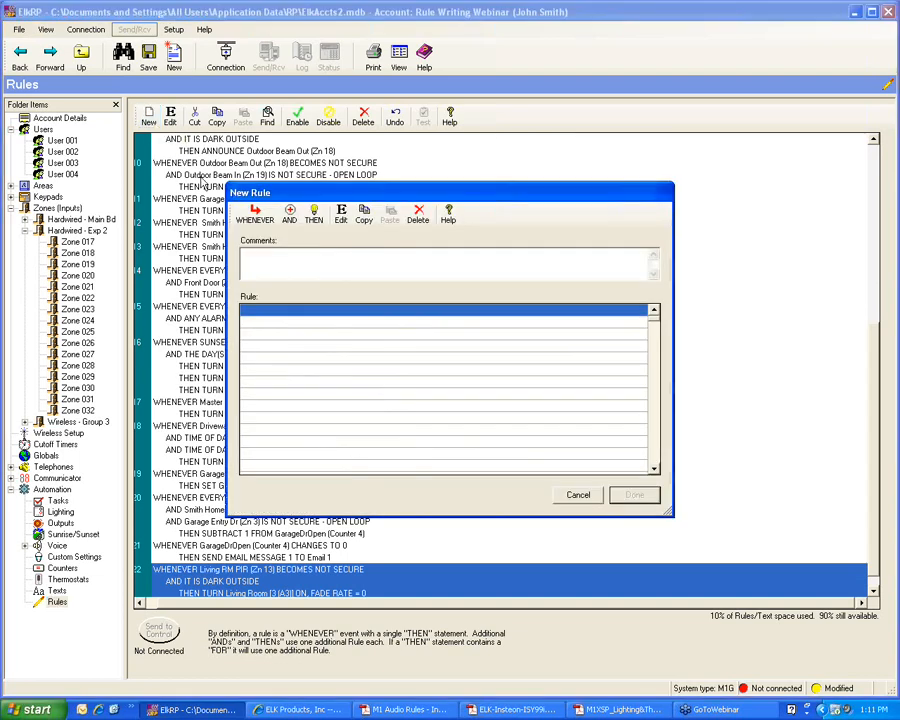
left_click(255, 214)
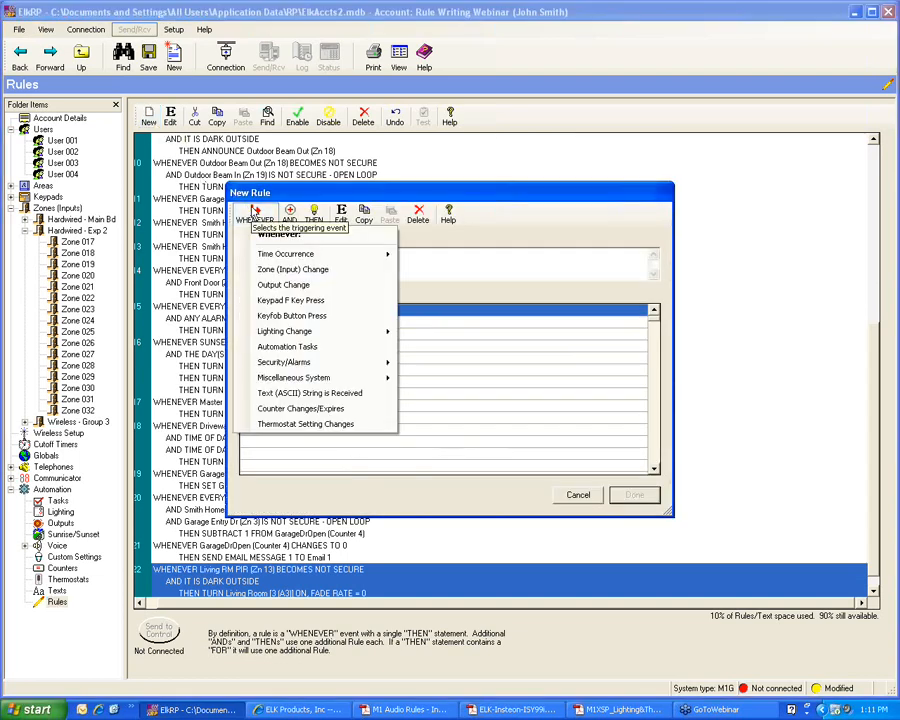
left_click(284, 285)
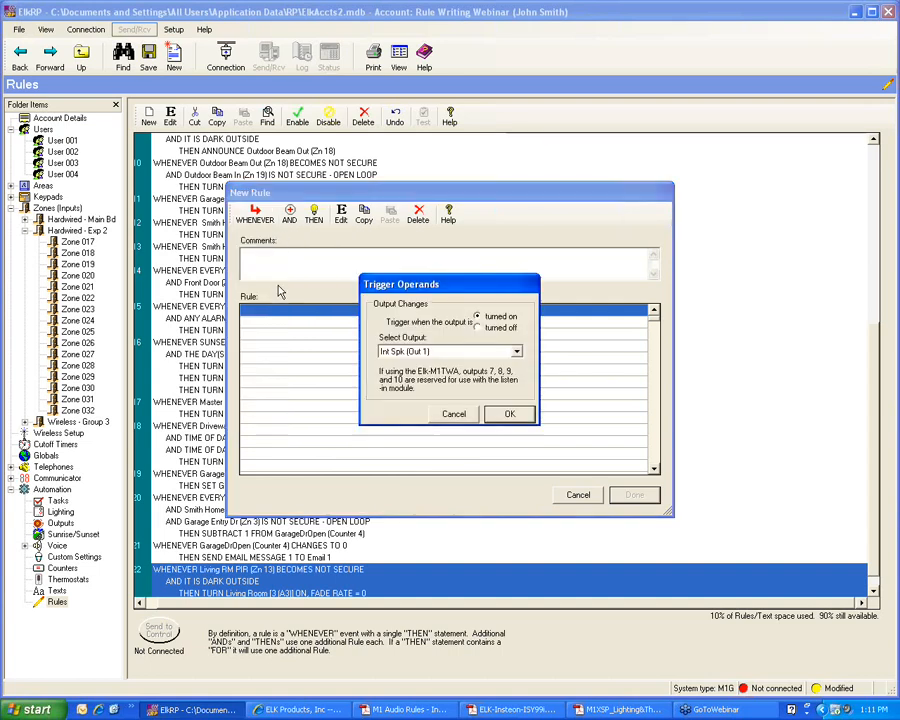
left_click(521, 330)
left_click(516, 351)
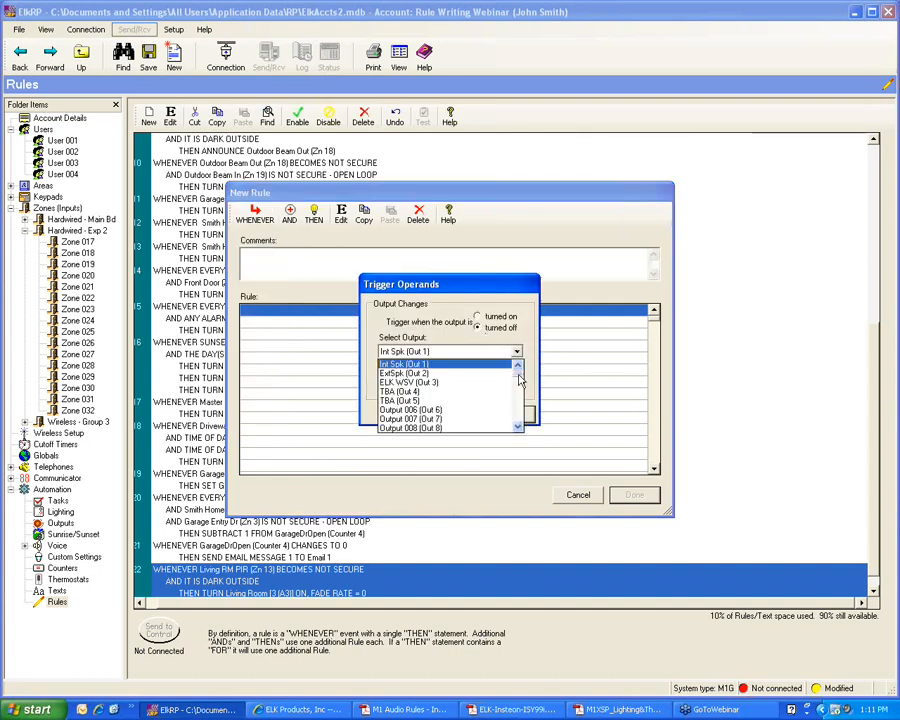
left_click_drag(519, 378, 519, 385)
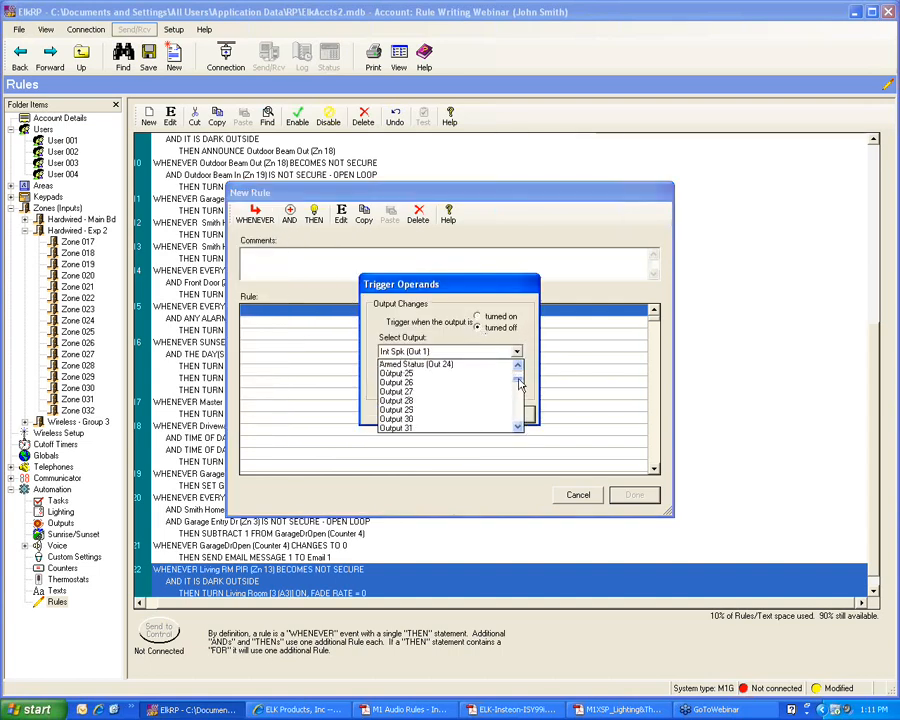
scroll(470, 394, "up", 1)
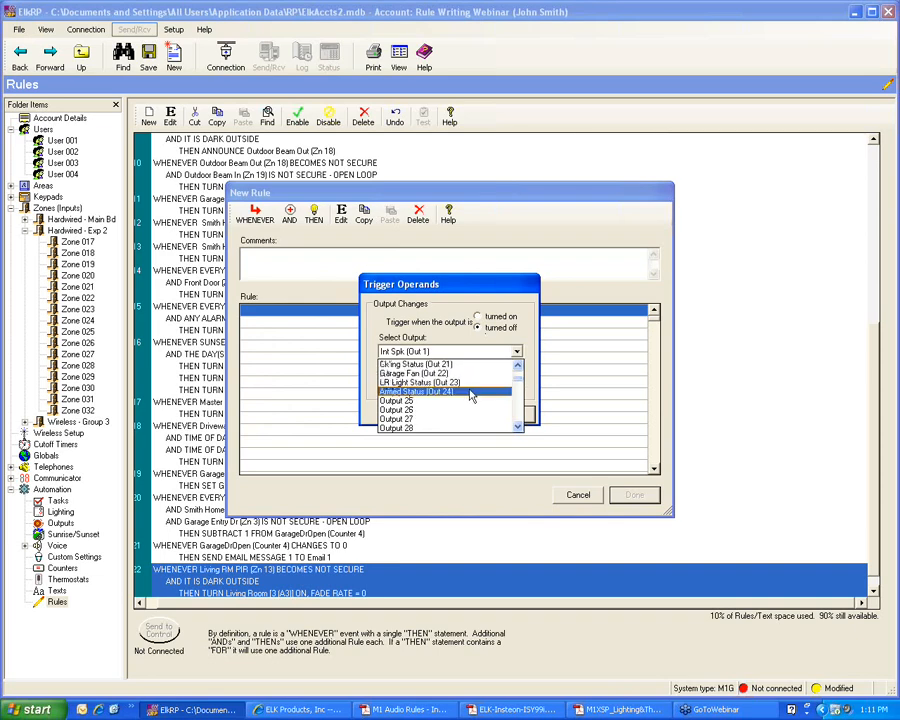
left_click(460, 382)
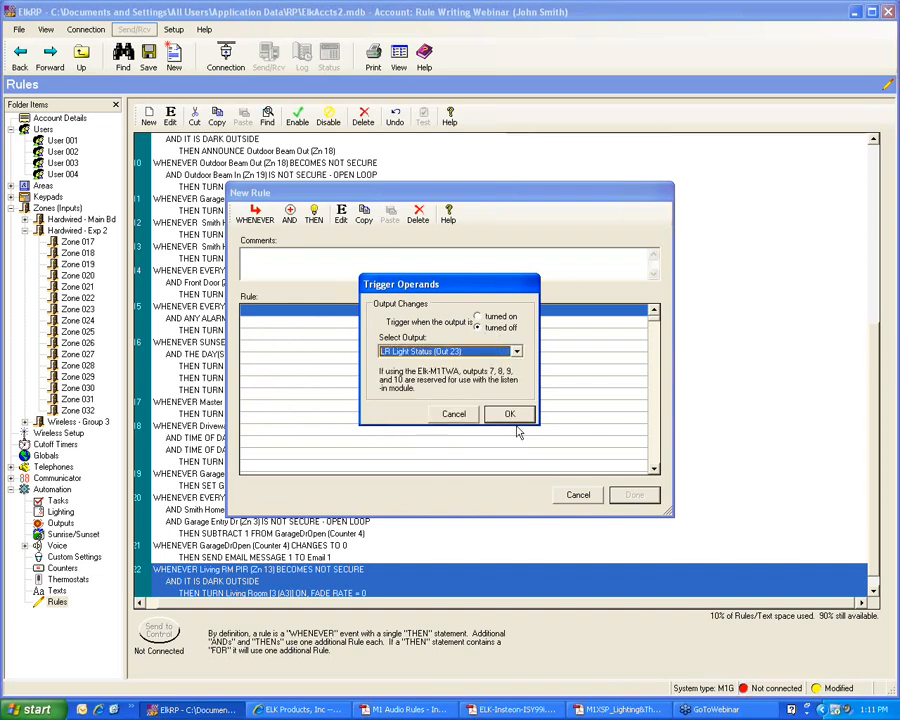
left_click(509, 415)
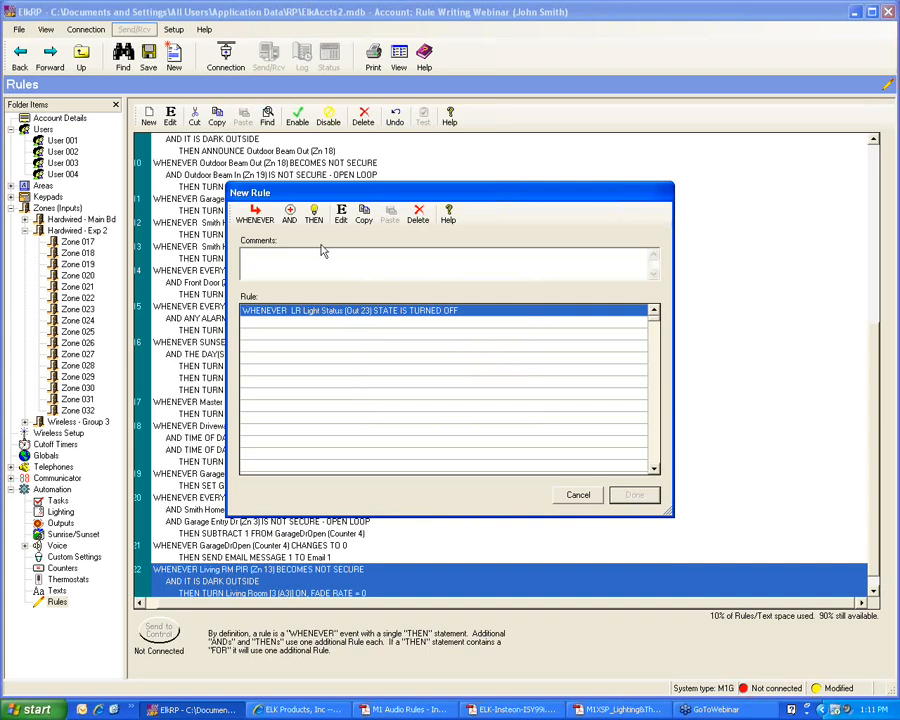
Step: Add an individual lighting action that turns off Living Room [3 (A3)], and finish the LR Light Status rule
left_click(313, 214)
mouse_move(346, 300)
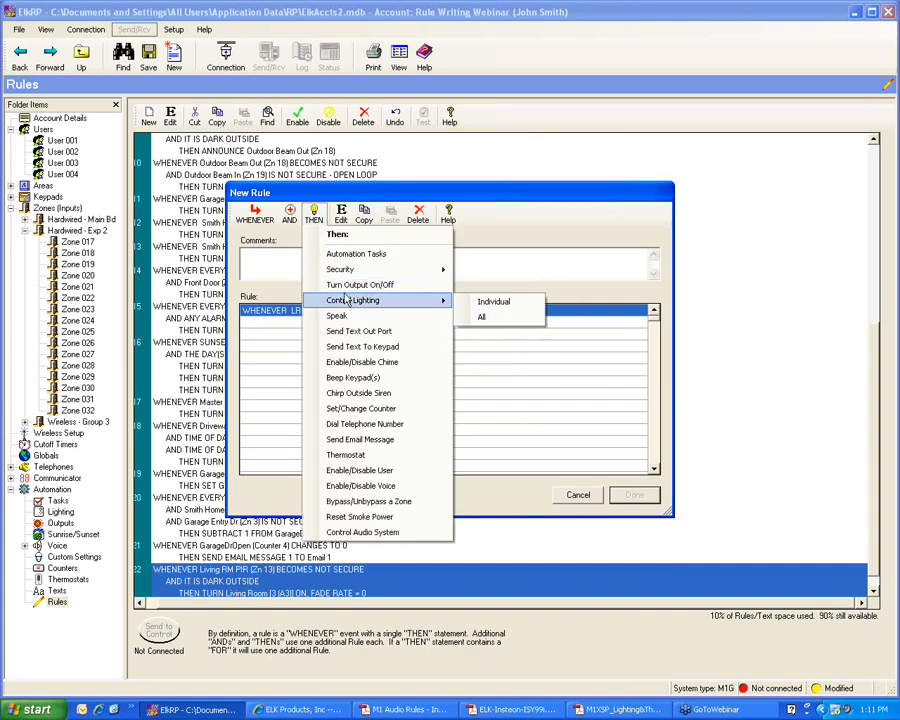
left_click(487, 301)
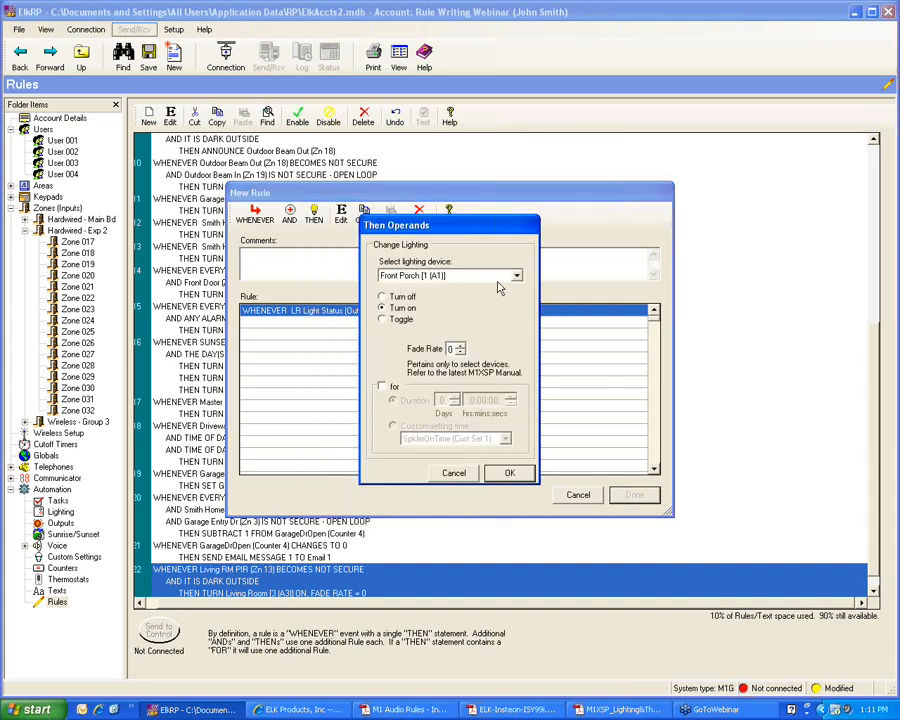
left_click(516, 275)
left_click(435, 311)
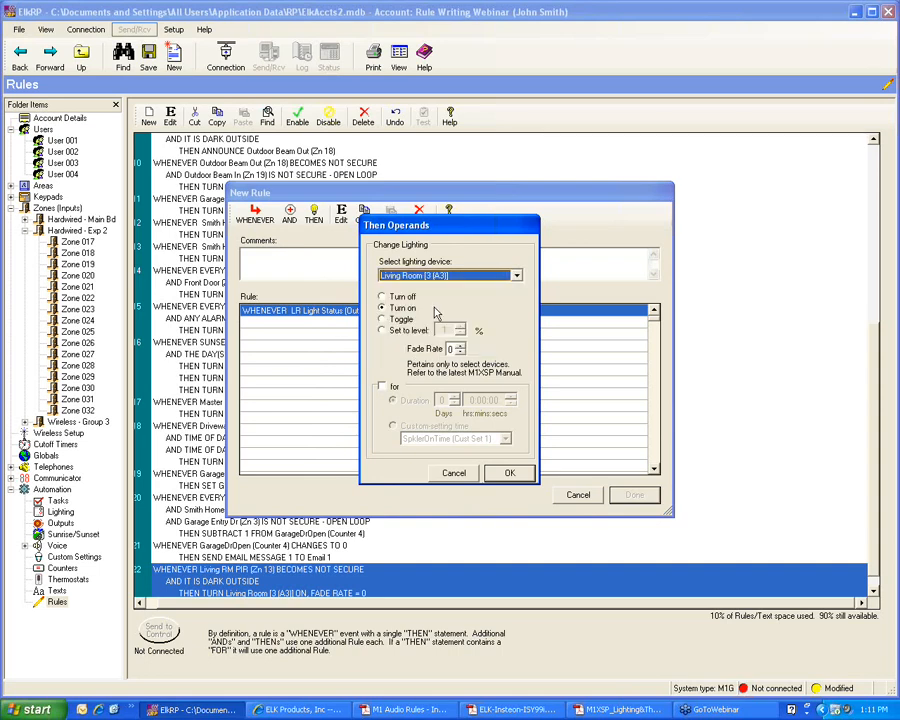
left_click(381, 297)
left_click(509, 473)
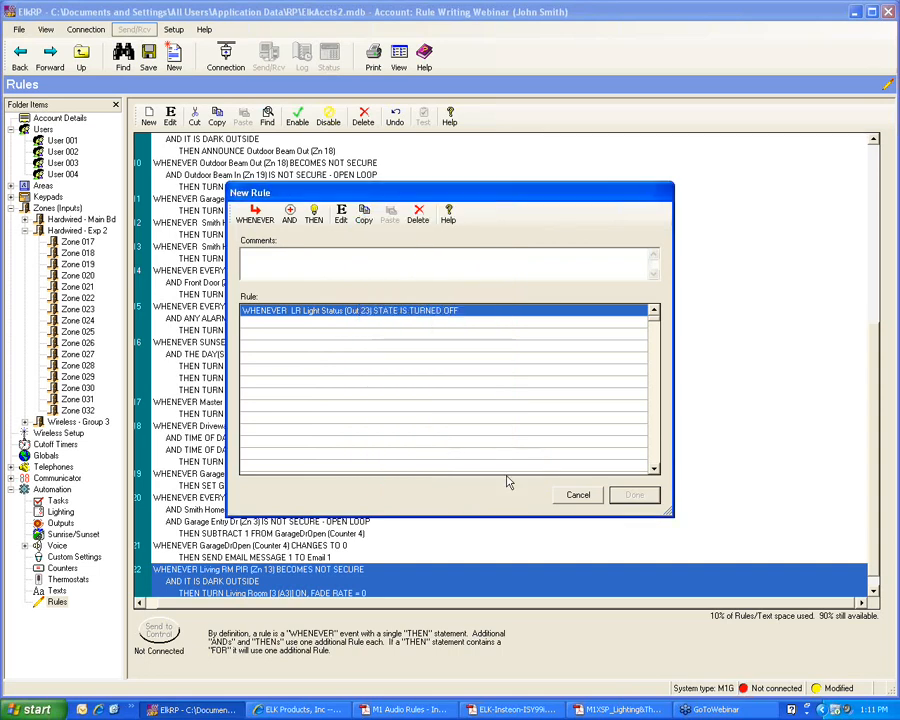
left_click(634, 496)
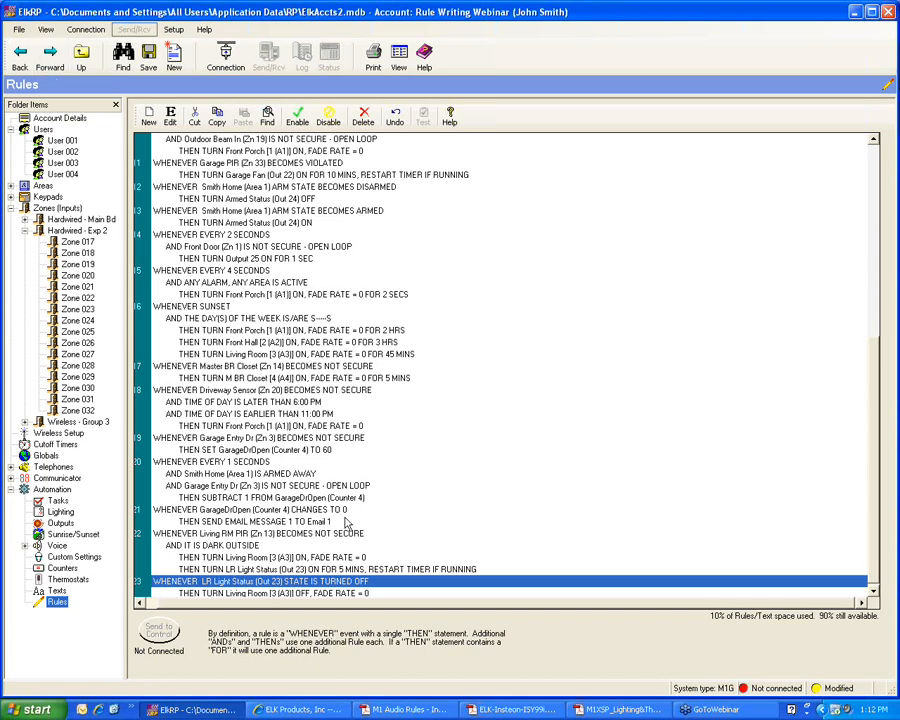
Step: Switch to the M1XSP lighting and thermostat interface PDF to view its table of contents, and return to the ElkRP rules
left_click(612, 711)
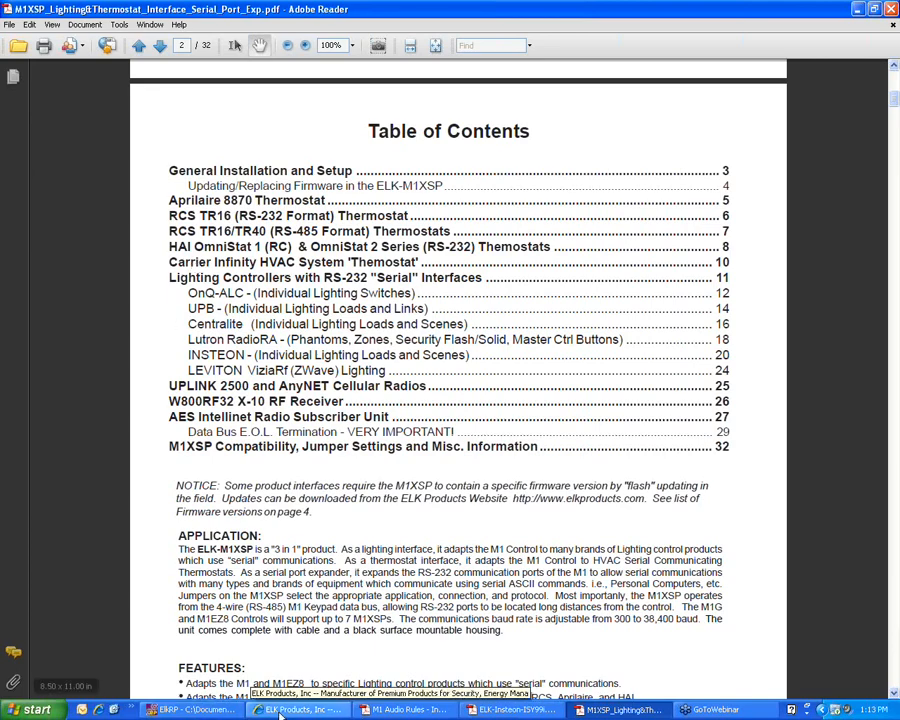
left_click(213, 712)
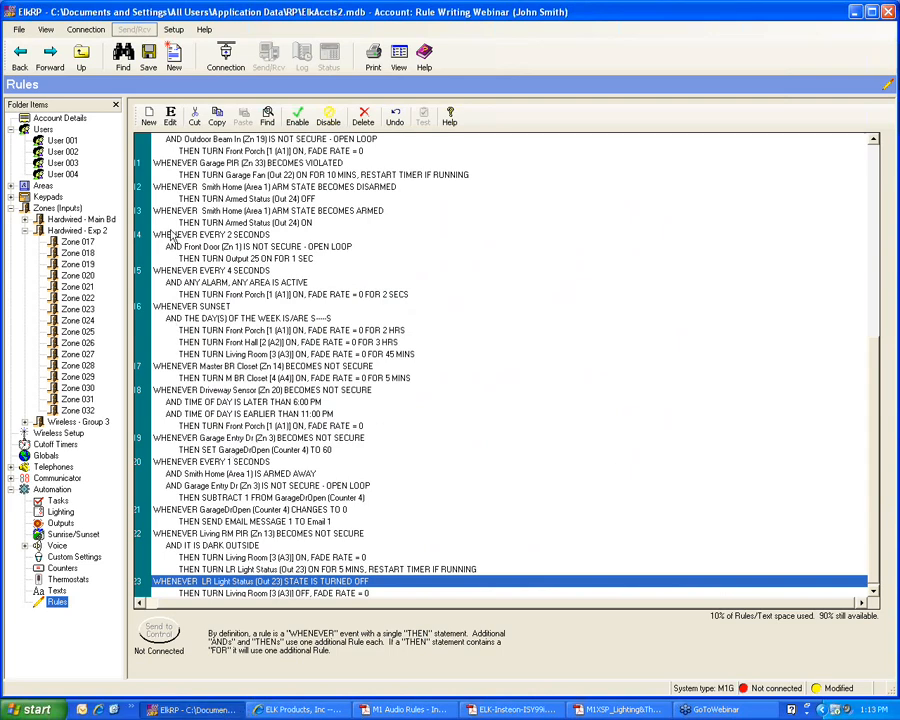
Step: Create a new rule triggered whenever the time of day is 6:00 PM
left_click(148, 116)
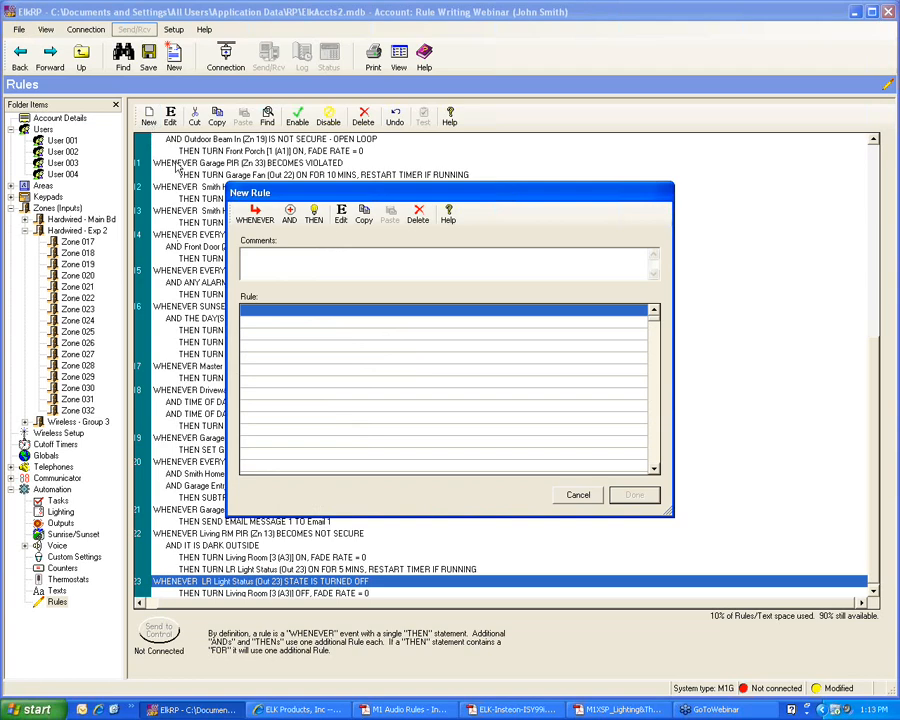
left_click(254, 215)
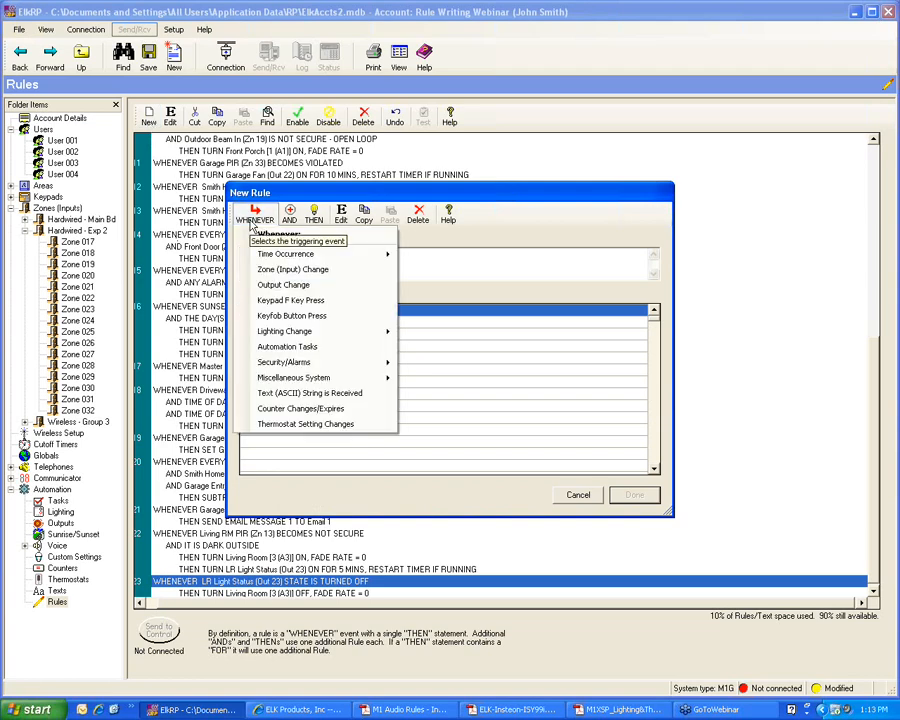
mouse_move(277, 257)
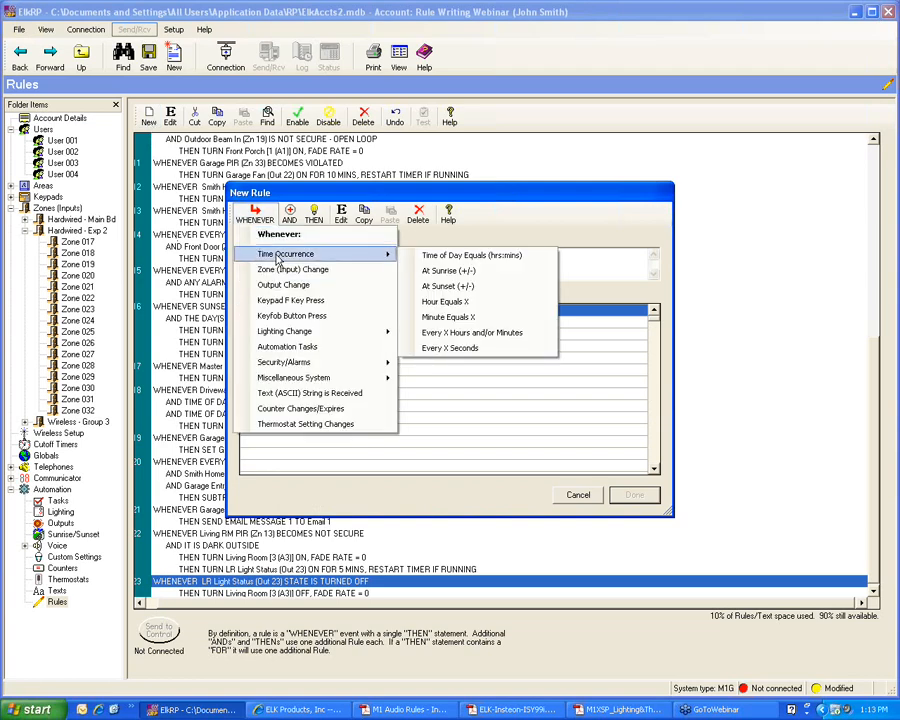
left_click(440, 256)
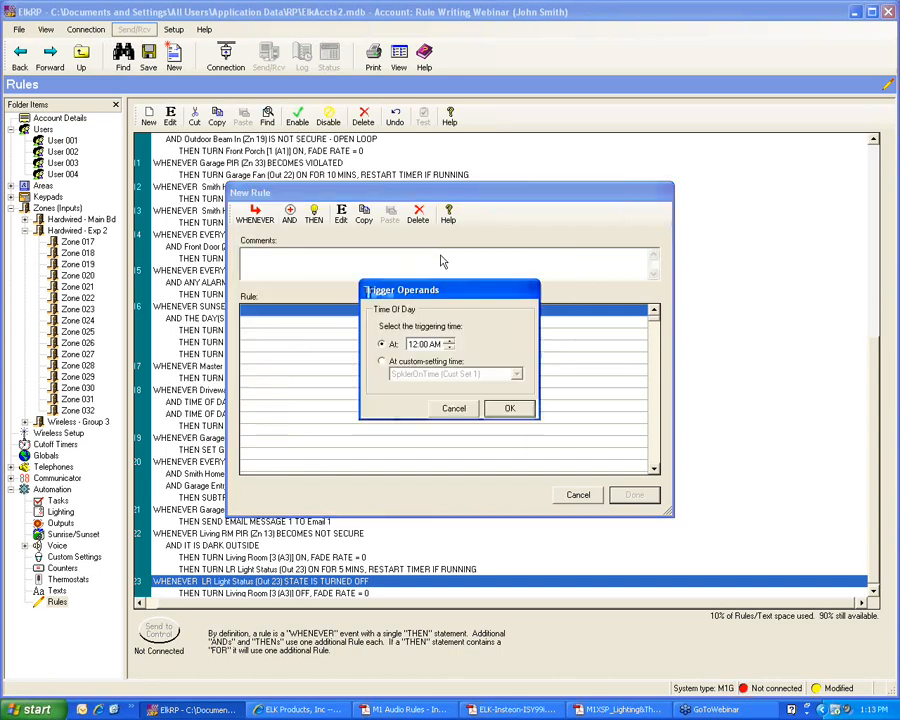
type("6")
left_click(433, 344)
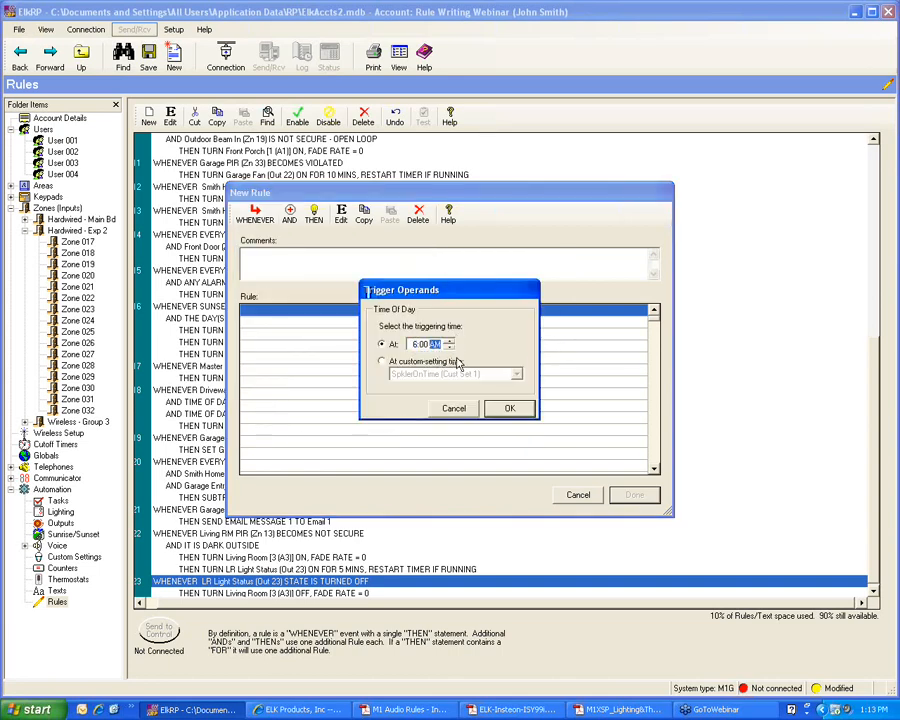
key("p")
left_click(509, 408)
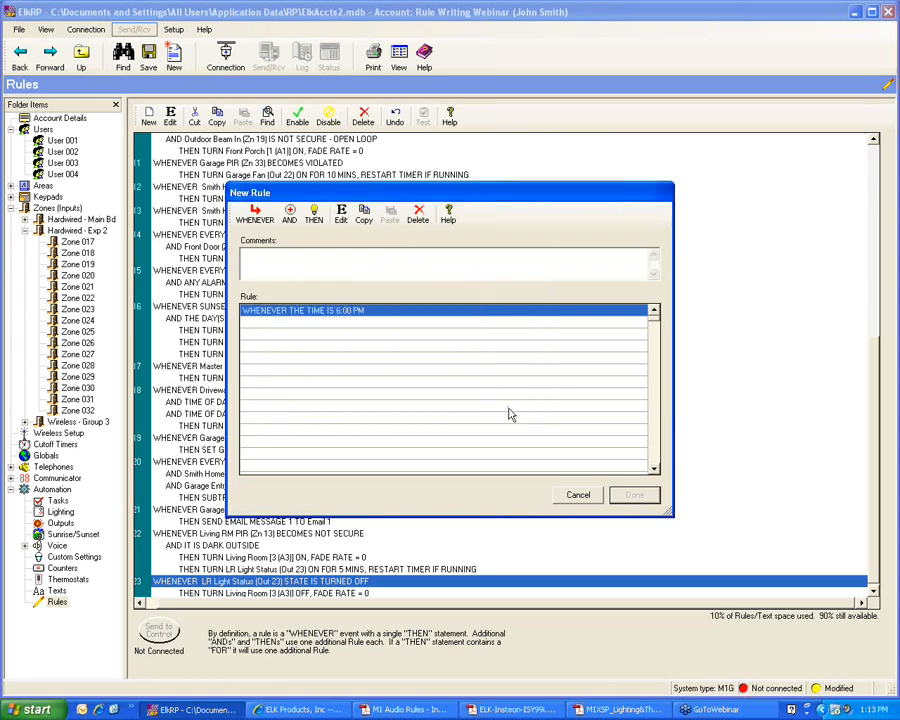
Step: Add a thermostat action to the 6:00 PM rule that sets Hall TStat (Tstat 1) to Cool
left_click(312, 216)
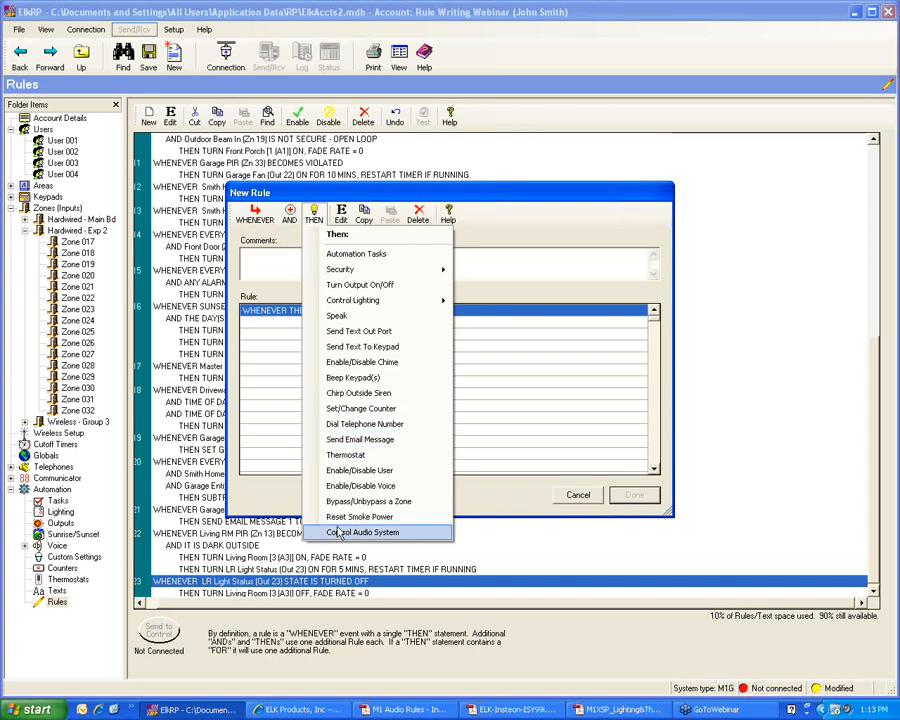
left_click(340, 456)
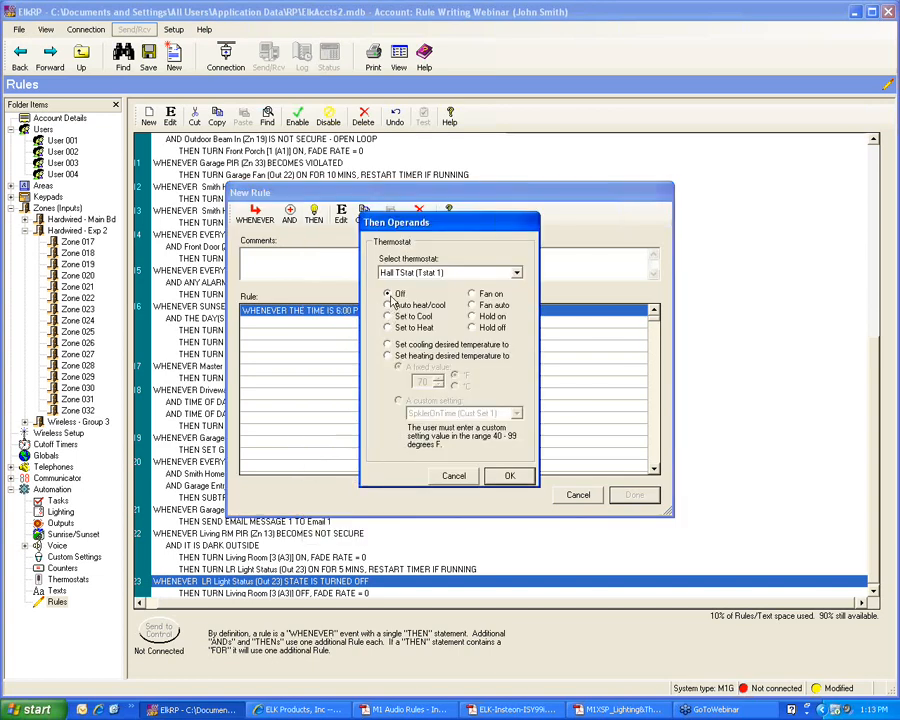
left_click(388, 317)
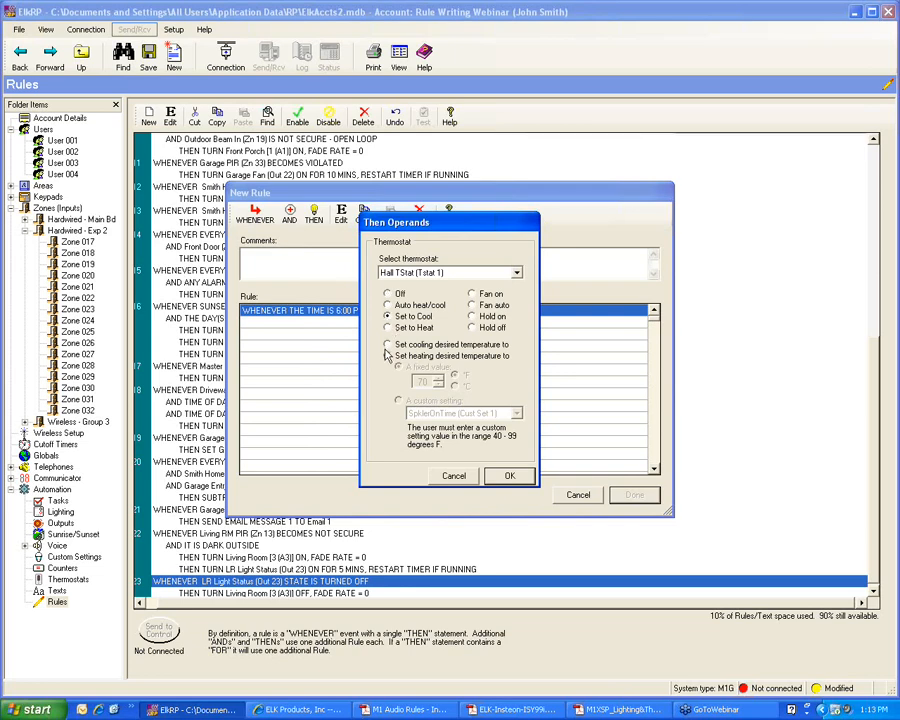
left_click(510, 475)
Step: Add a Hall TStat (Tstat 1) action setting the cooling desired temperature to a fixed 70 °F, and finish the 6:00 PM rule
left_click(314, 215)
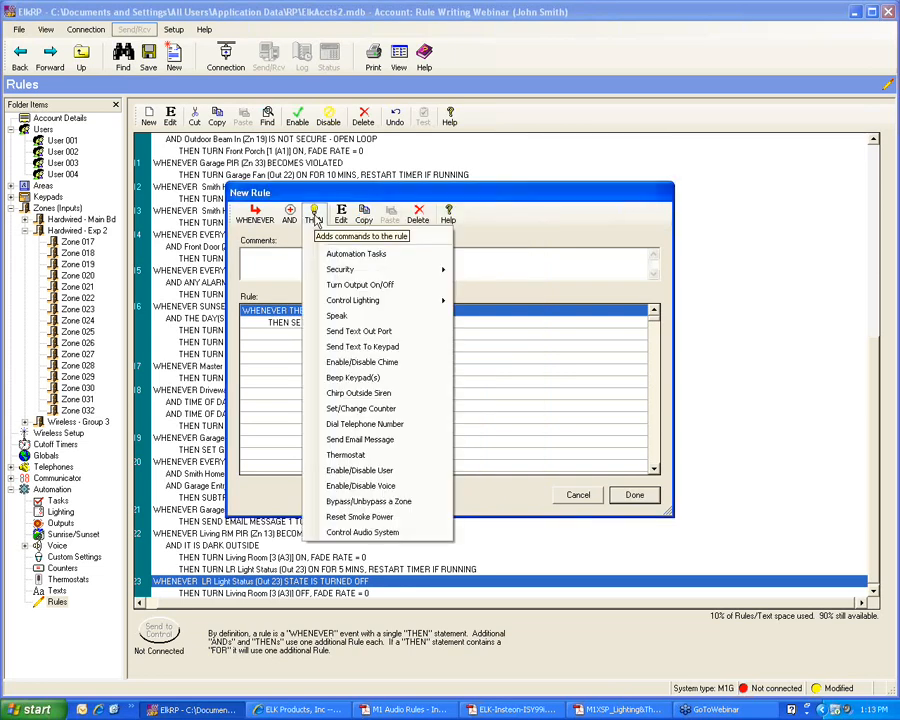
mouse_move(337, 274)
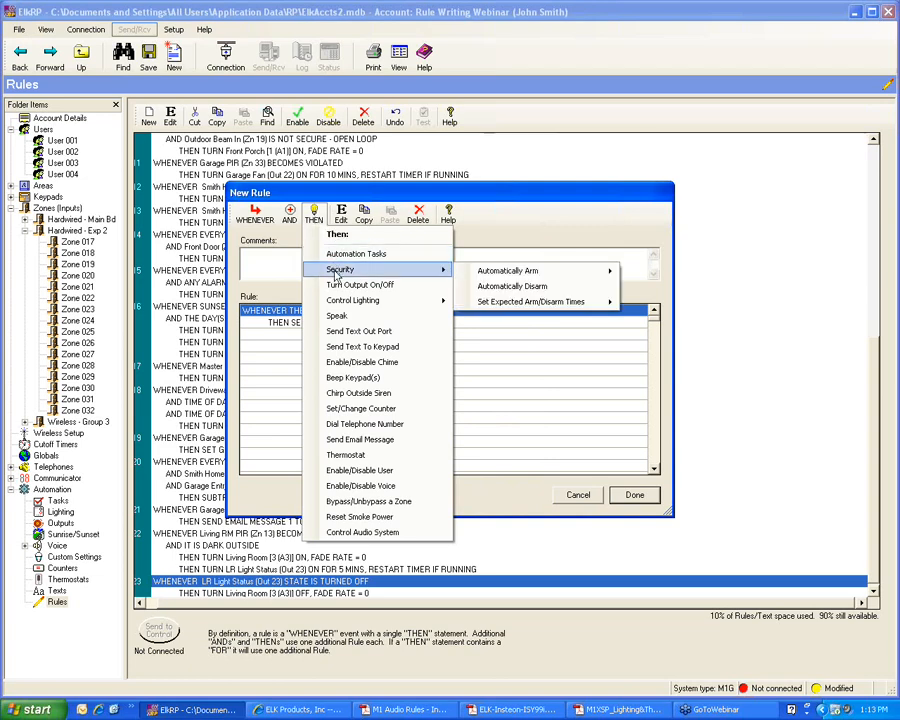
left_click(346, 455)
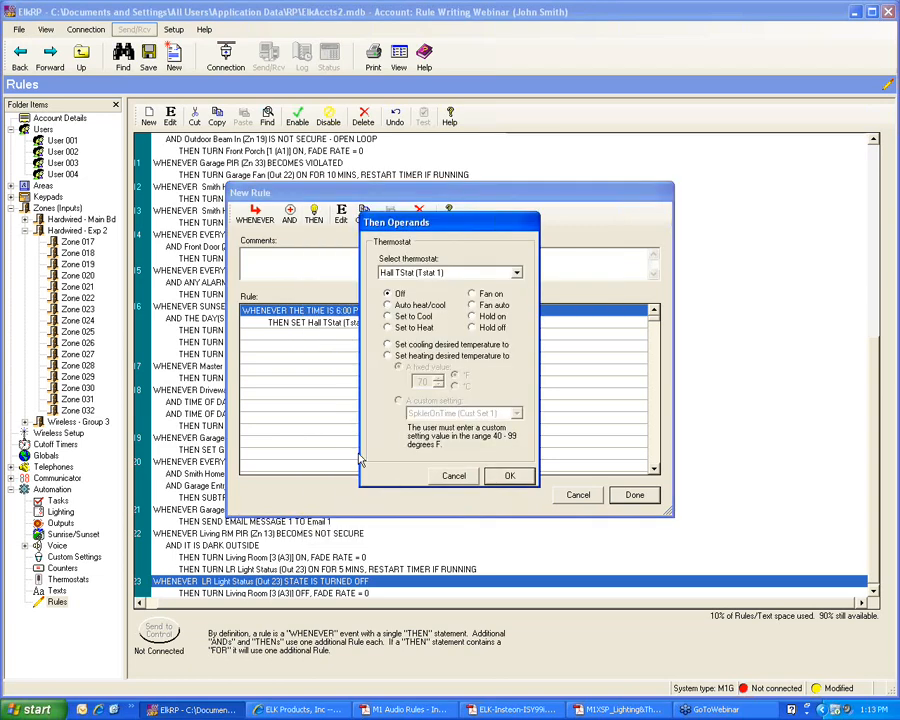
left_click(388, 344)
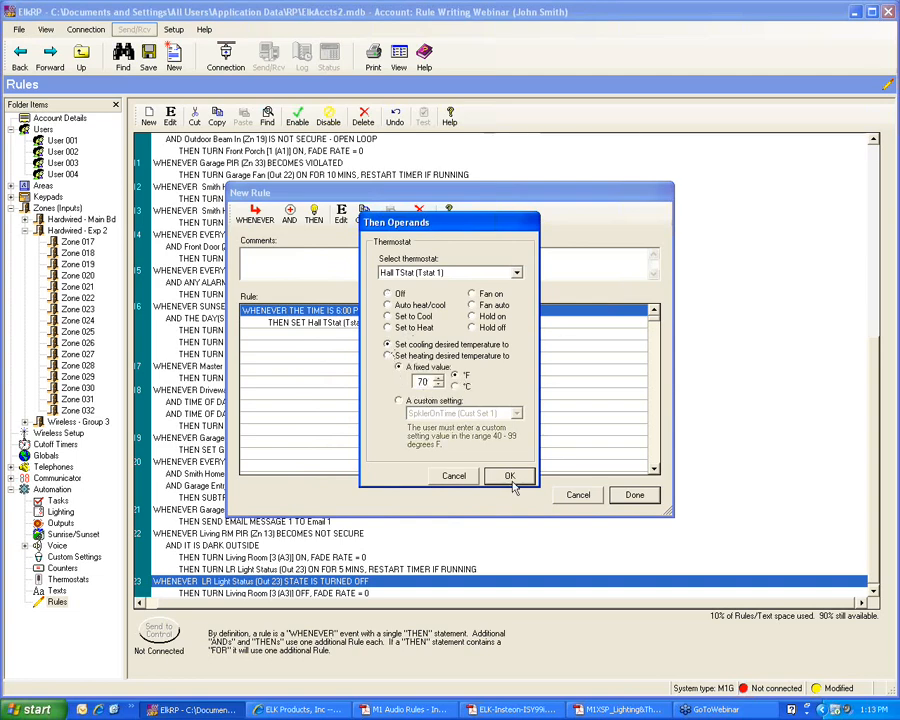
left_click(509, 477)
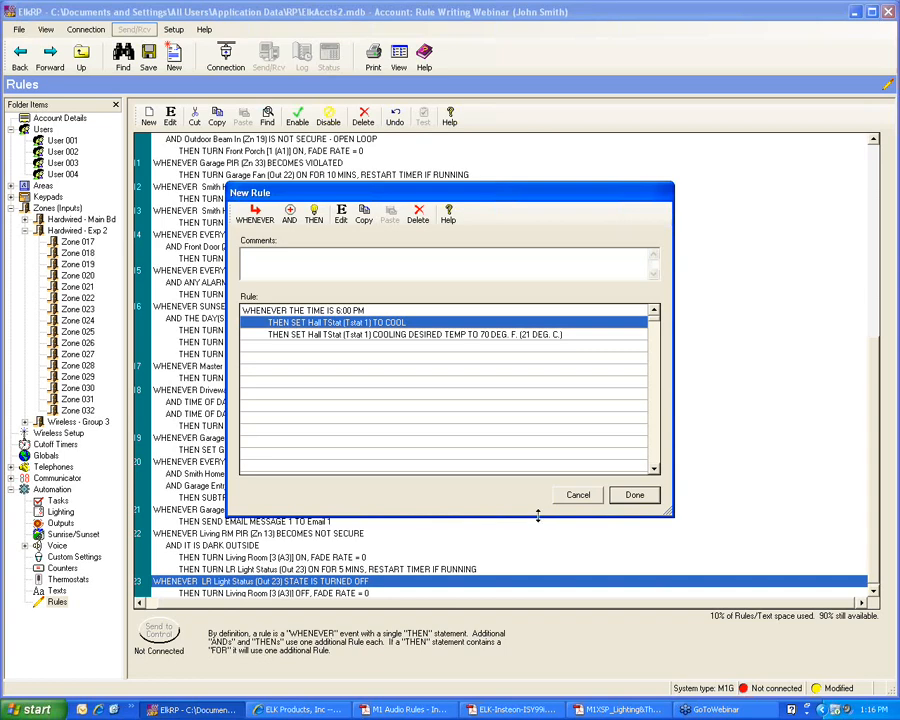
left_click(635, 498)
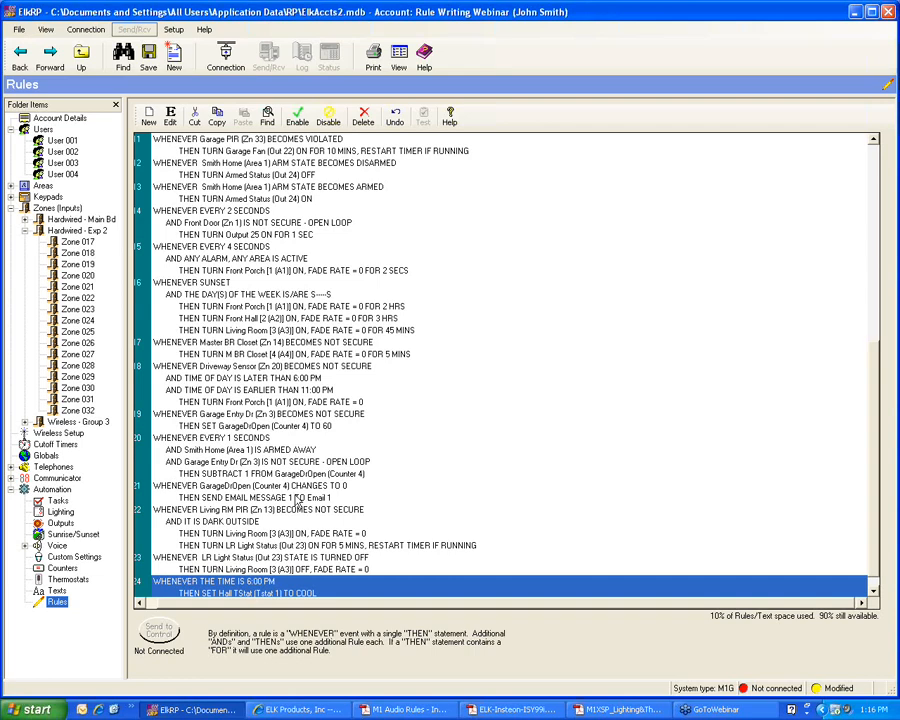
Step: Examine the Import Lighting Data options for the lighting devices, and close them without importing
left_click(60, 512)
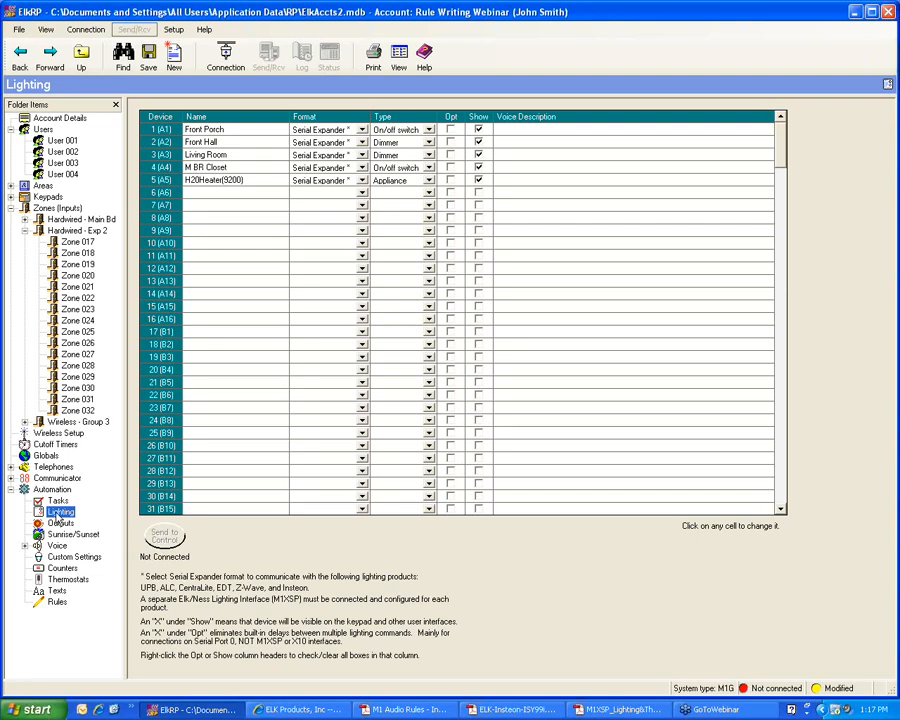
right_click(59, 518)
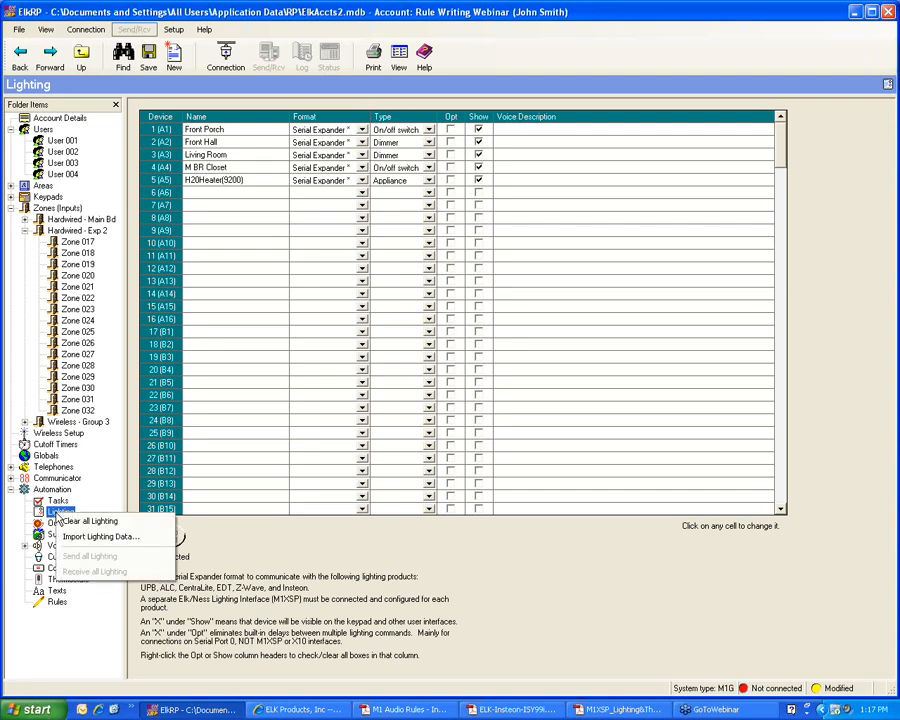
left_click(70, 538)
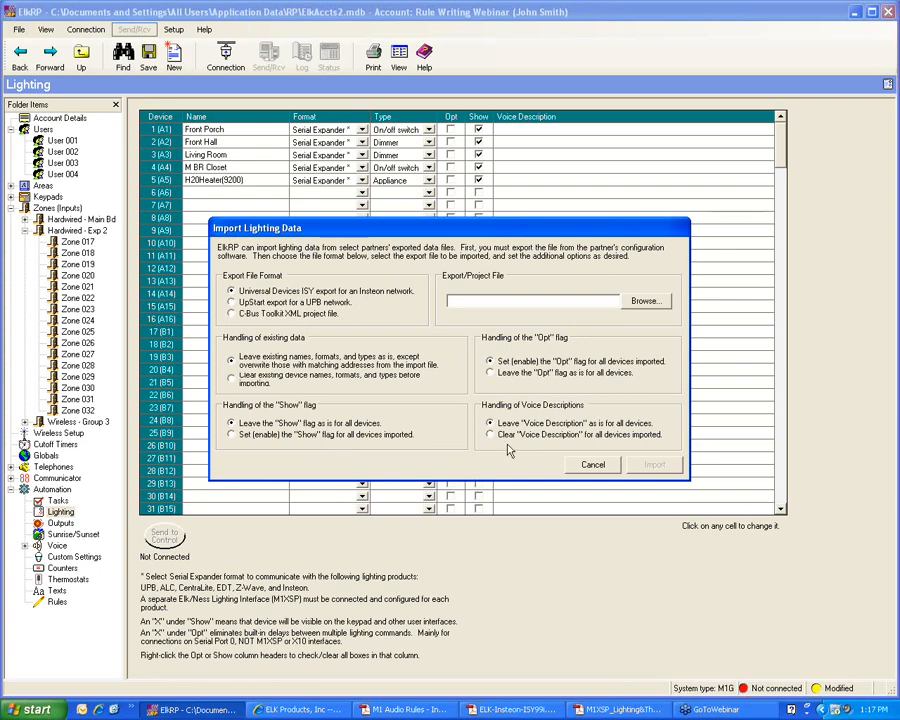
left_click(588, 464)
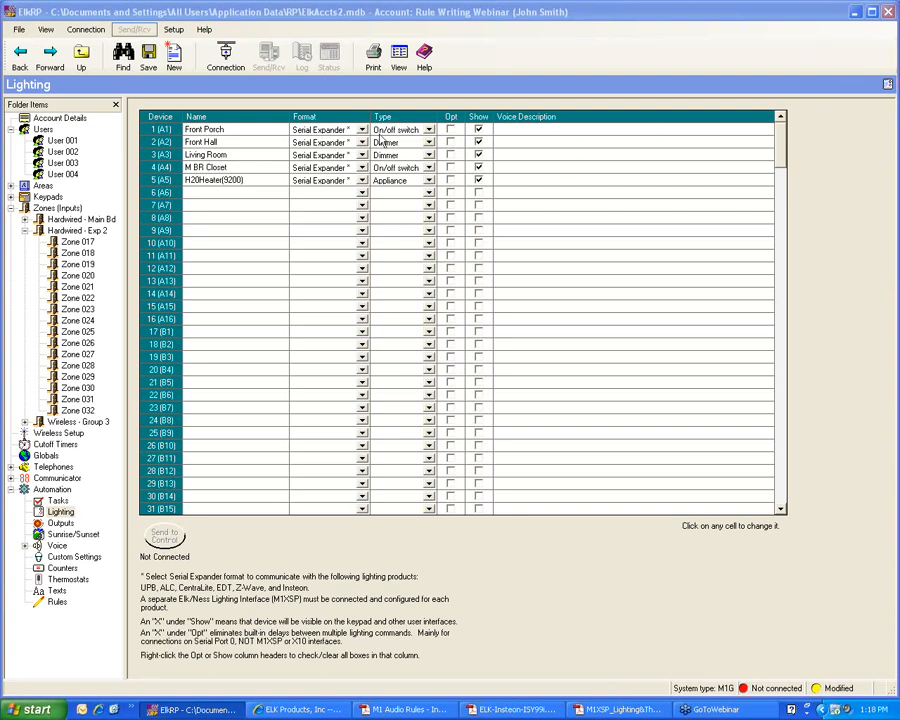
Step: Name lighting device 6 (A6) Bedroom #2 and set its format to Standard
left_click(198, 195)
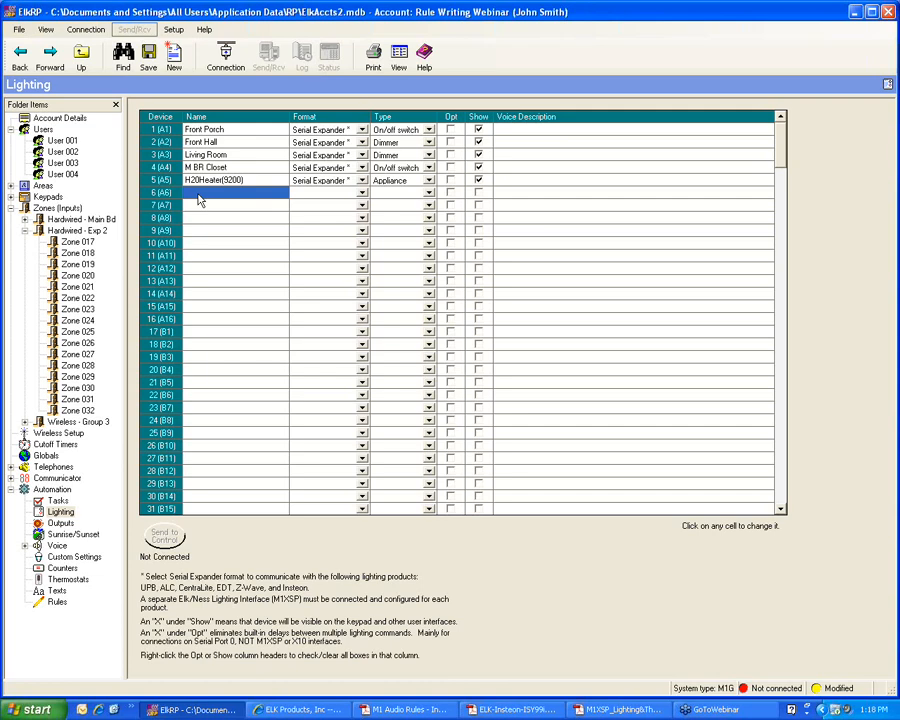
type("Bed")
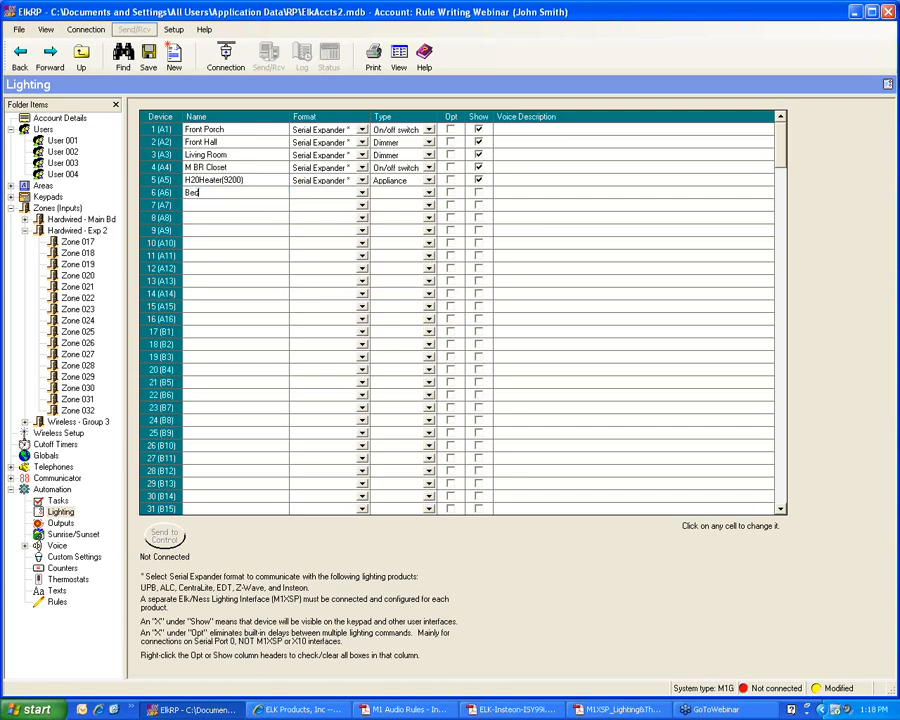
type("room #2")
left_click(362, 196)
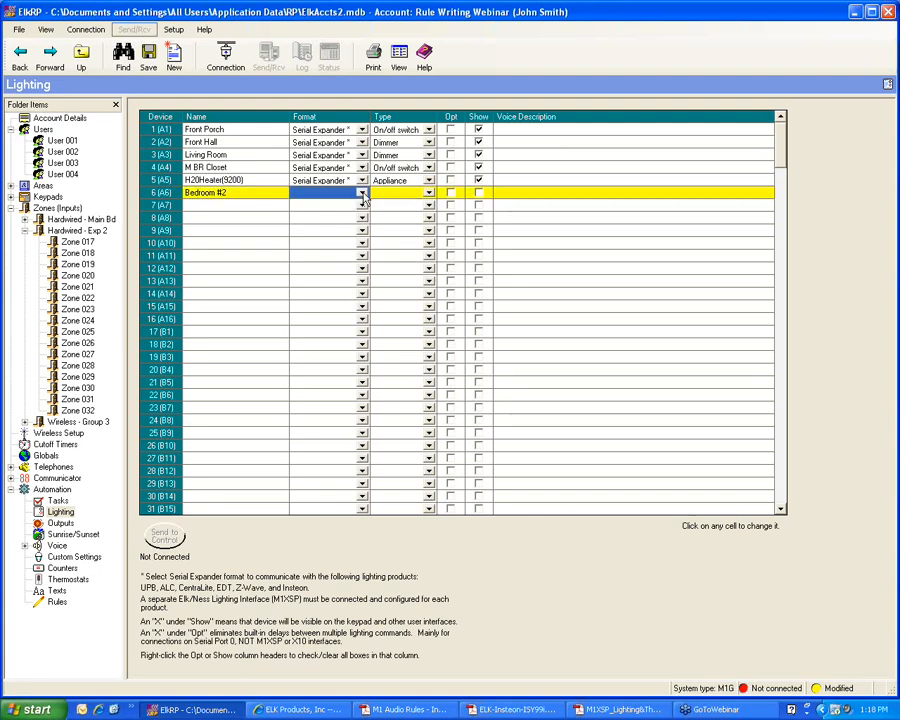
left_click(363, 197)
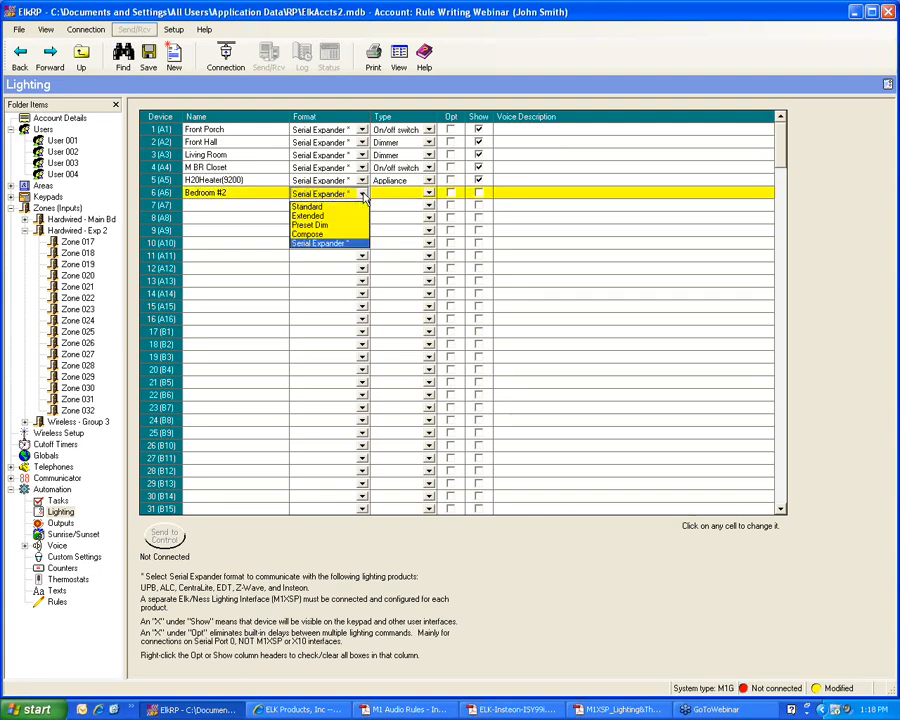
left_click(310, 206)
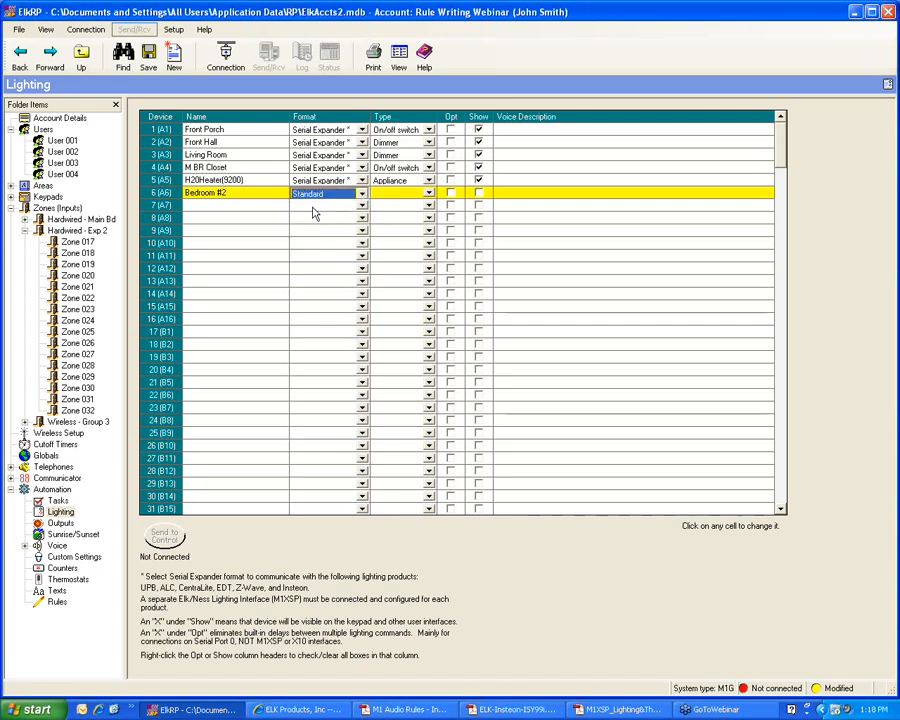
Step: Check the available device types for Bedroom #2, enable its Show flag, and select its voice description for editing
left_click(427, 196)
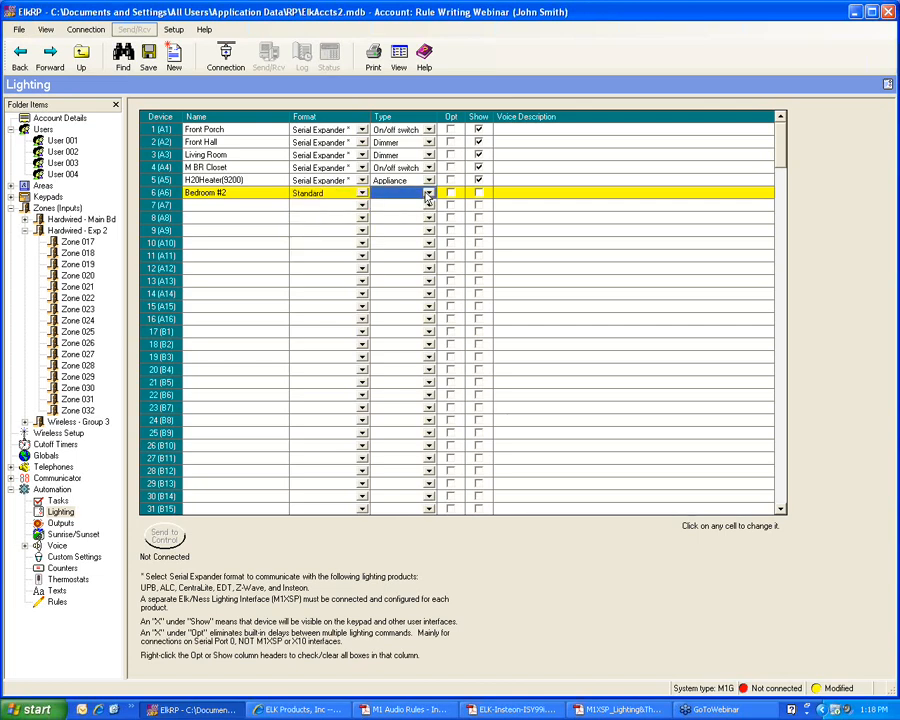
left_click(427, 196)
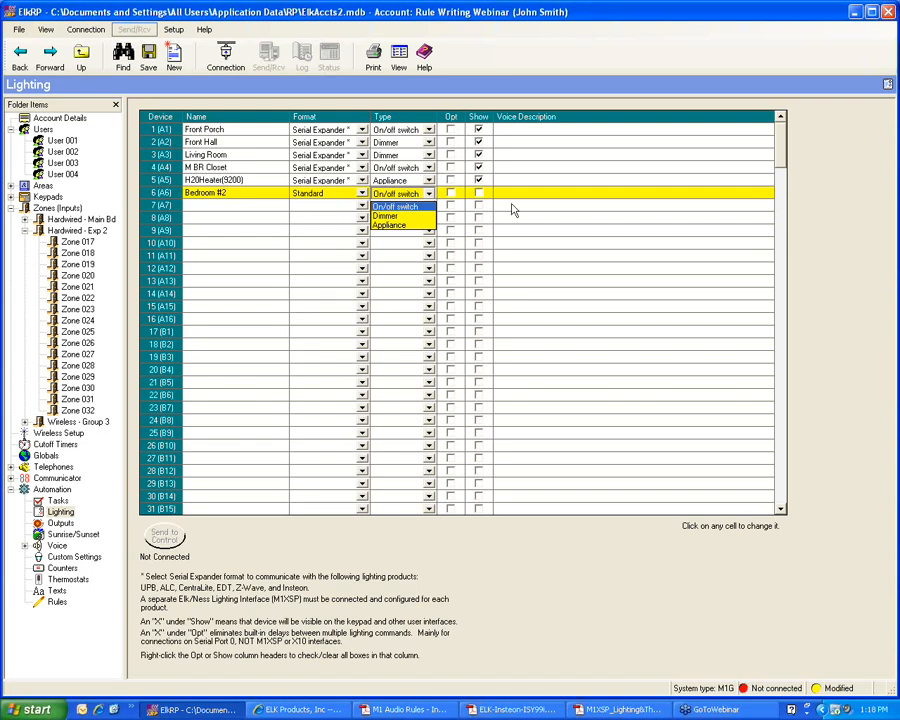
left_click(479, 196)
left_click(479, 196)
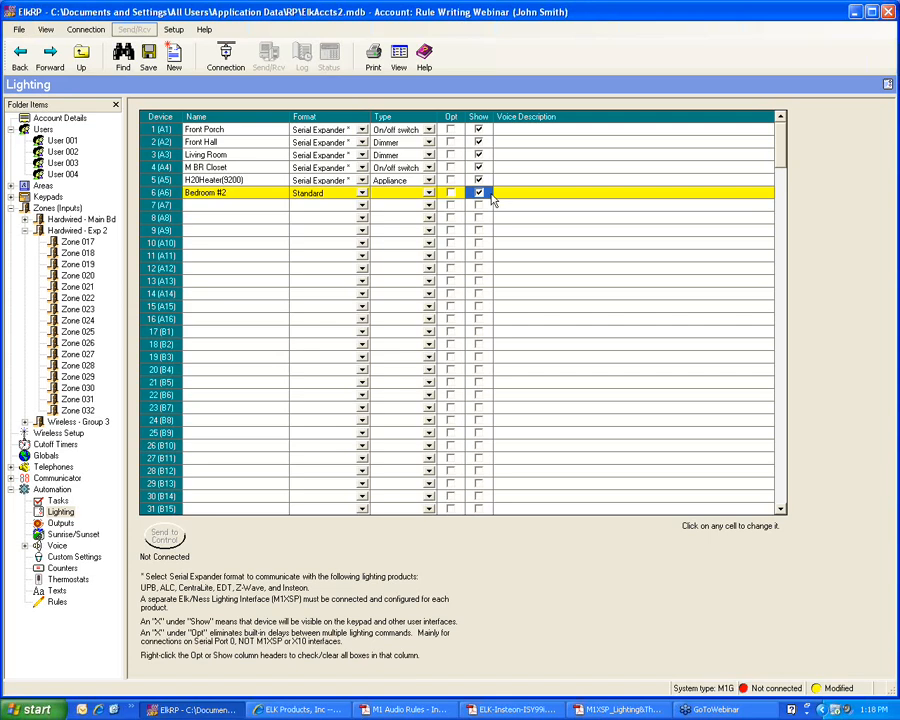
left_click(512, 195)
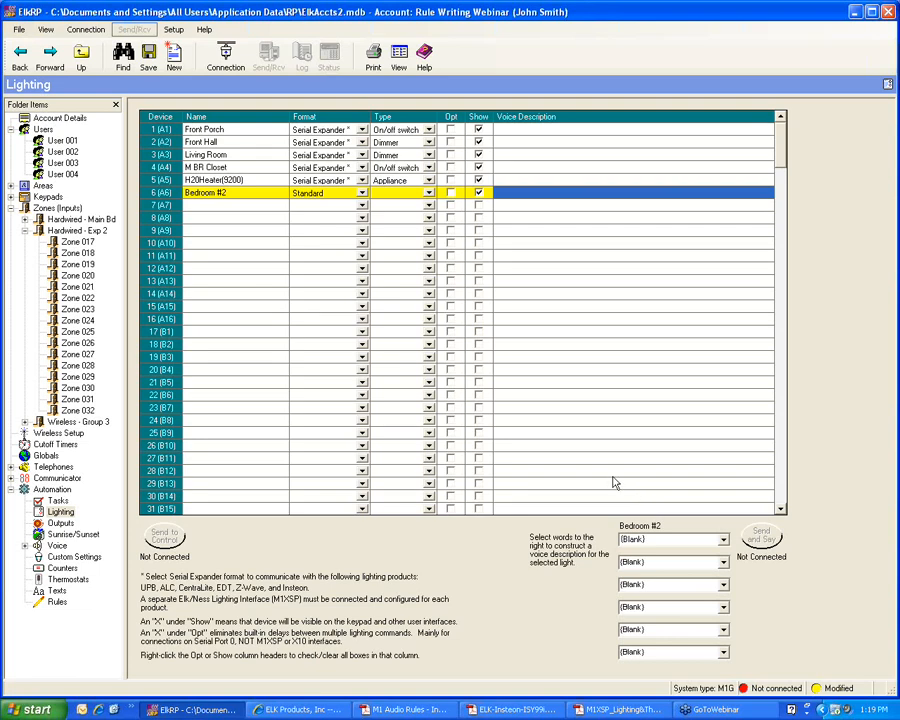
Step: Review the audio controller, zone names and source names in the account's M1XEP audio system setup, and close the setup
left_click(56, 603)
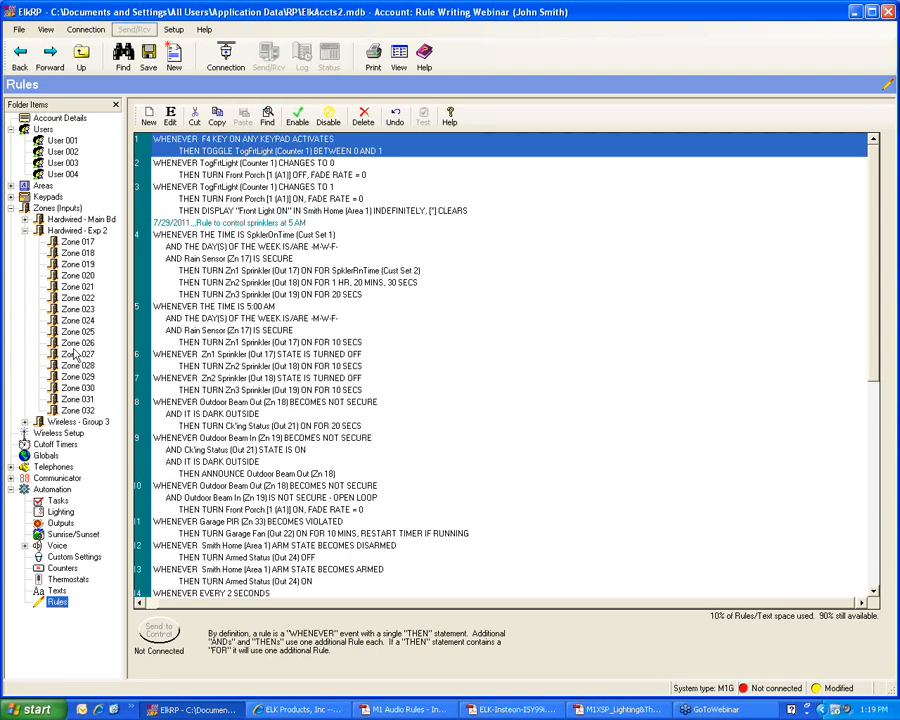
left_click(83, 120)
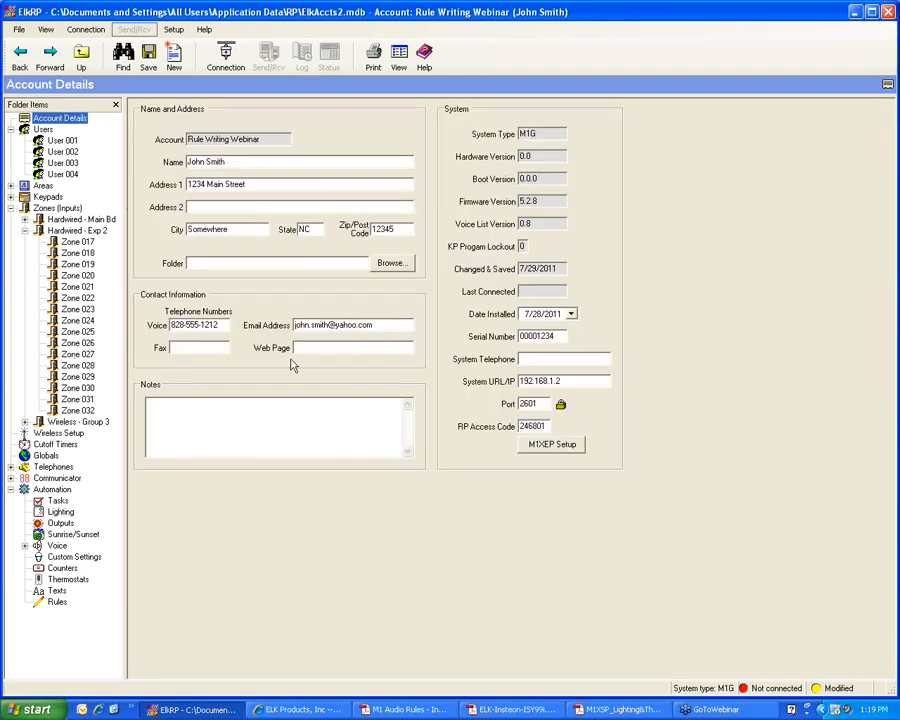
left_click(555, 447)
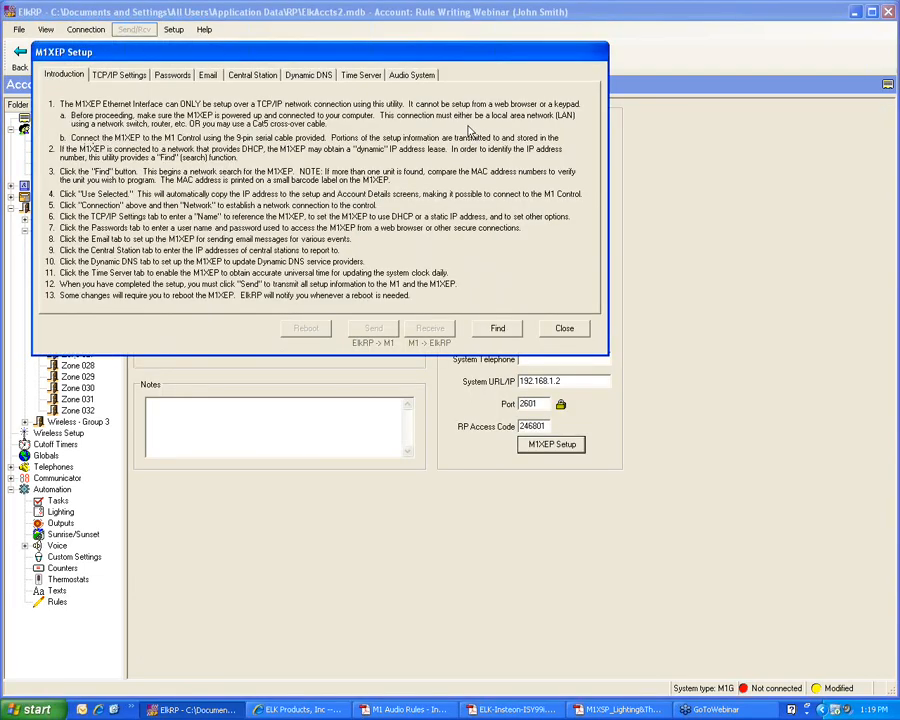
left_click(406, 78)
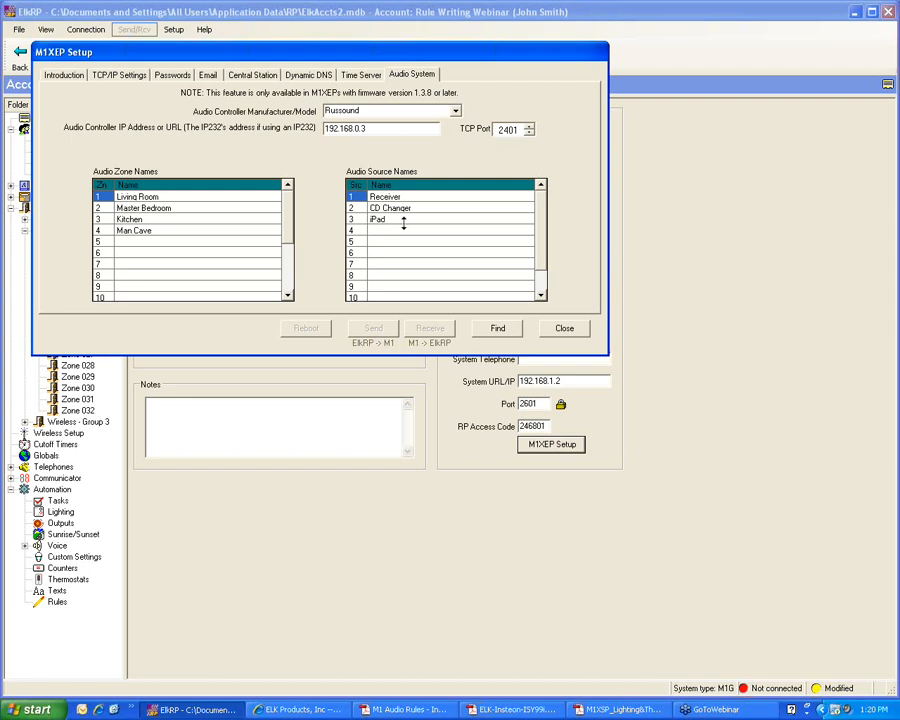
left_click(565, 329)
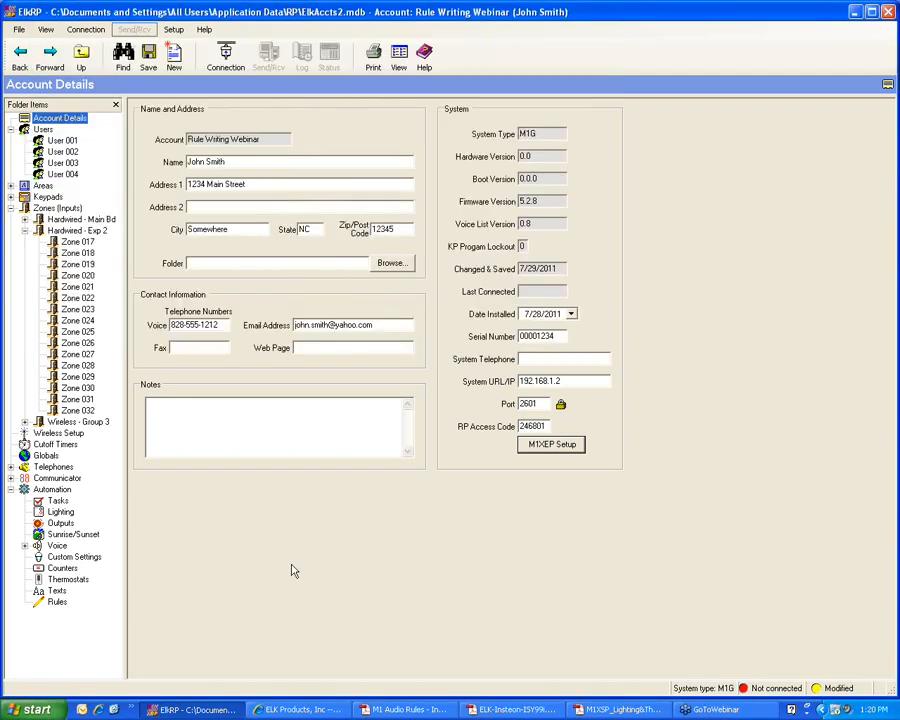
Step: Create a new rule triggered whenever Area 1 becomes disarmed
left_click(57, 601)
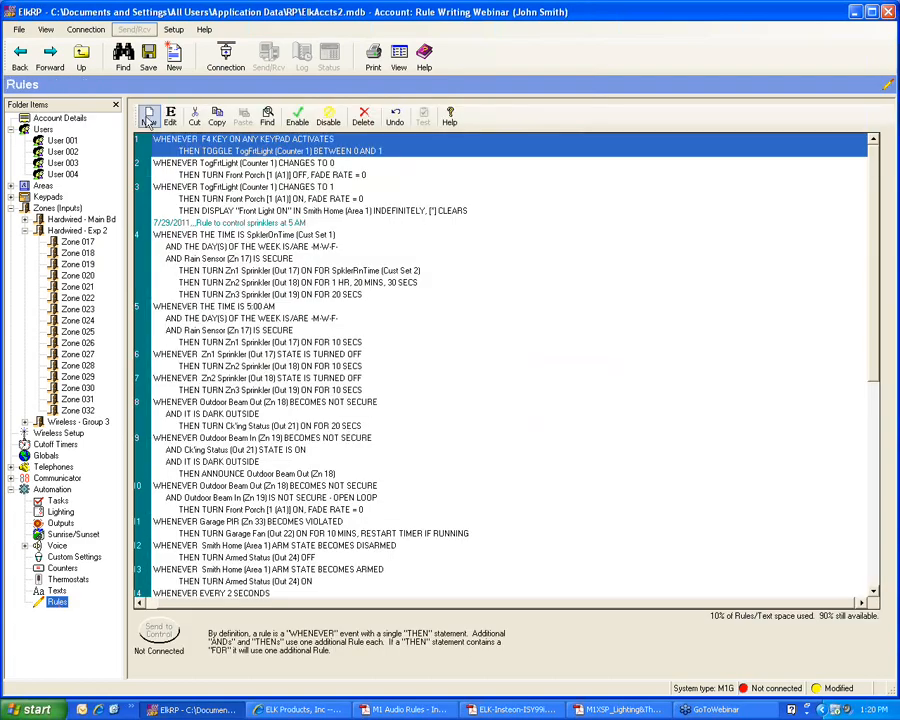
left_click(148, 118)
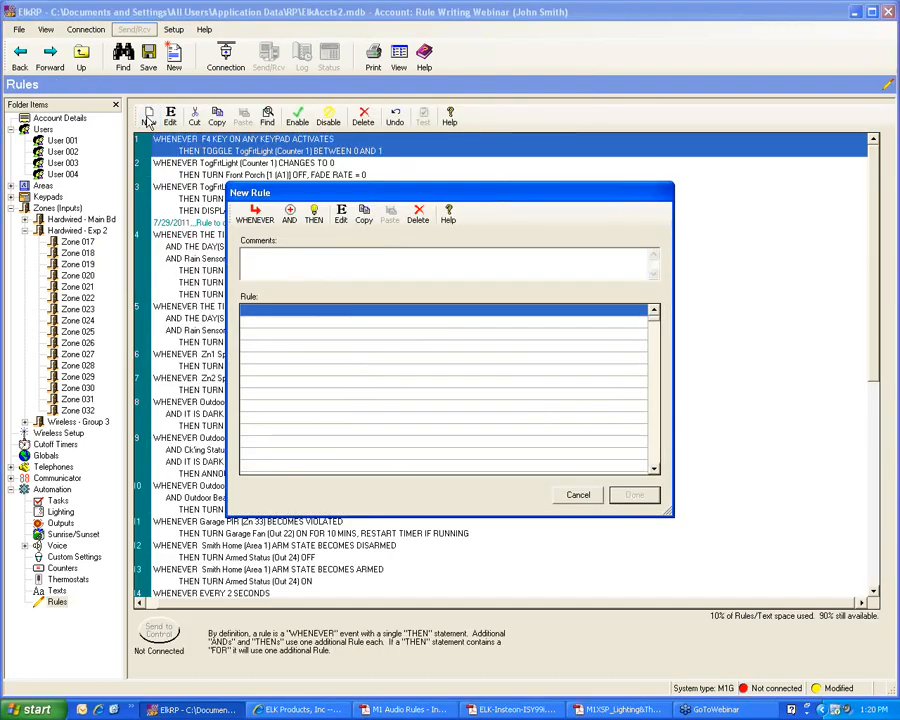
left_click(256, 216)
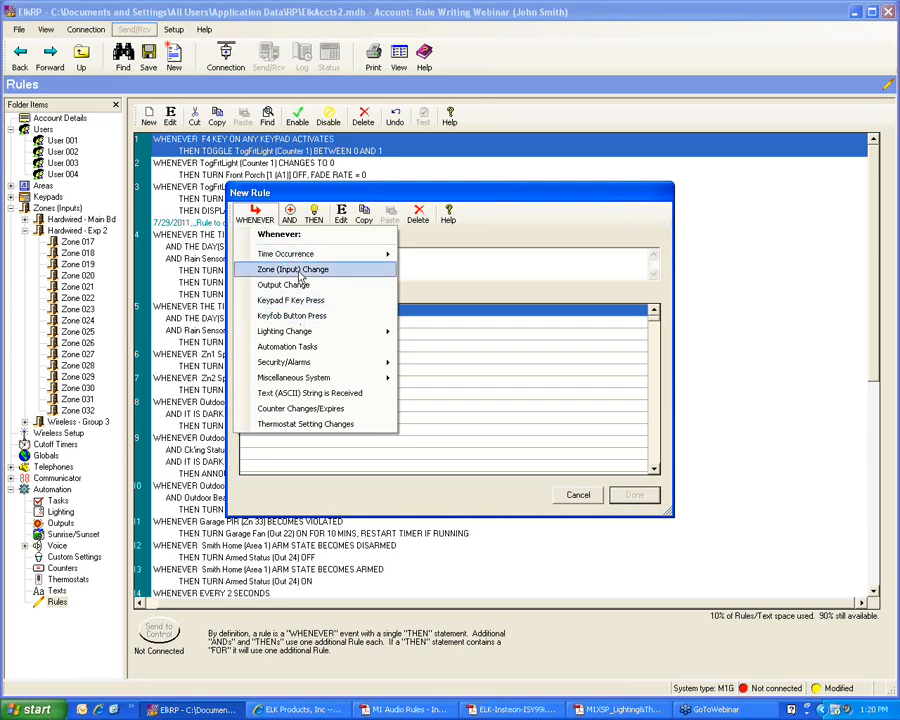
mouse_move(330, 362)
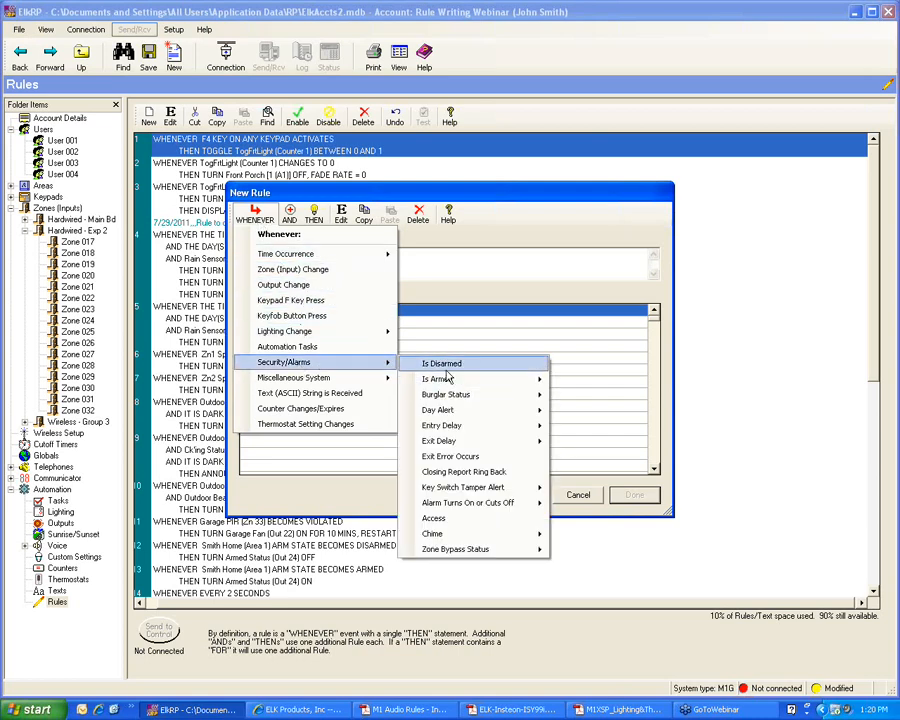
left_click(441, 364)
left_click(510, 393)
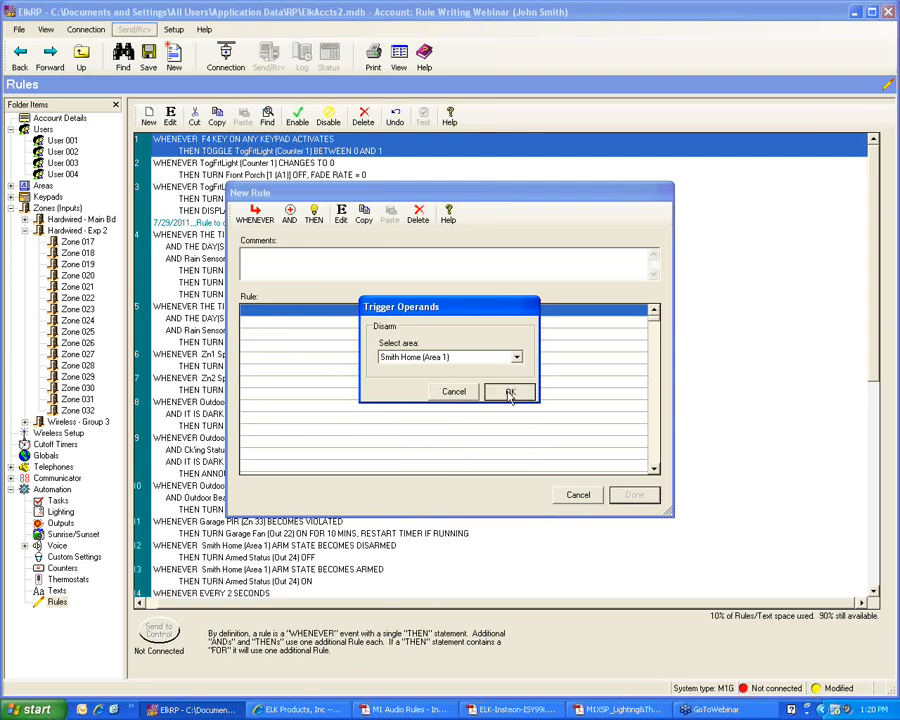
Step: Add an audio system action to the disarm rule that turns on the Living Room zone
left_click(313, 214)
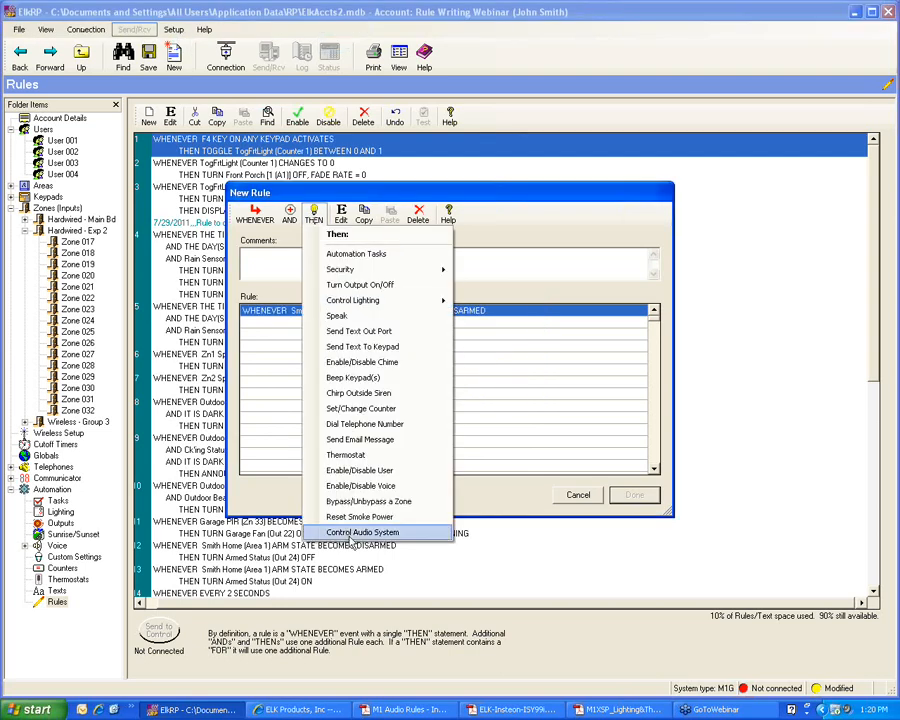
left_click(352, 536)
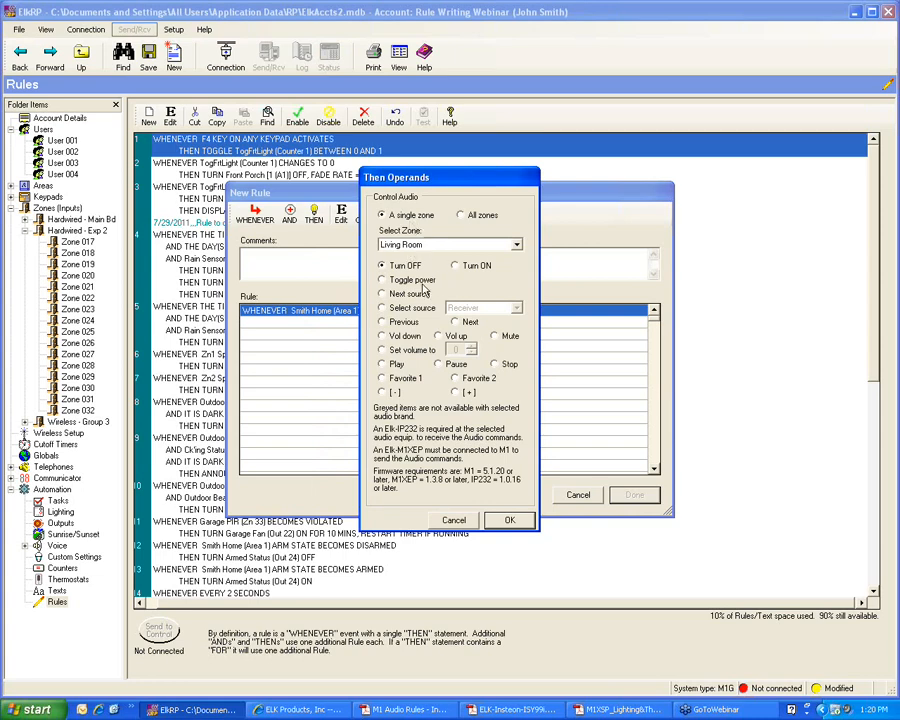
left_click(455, 267)
left_click(510, 521)
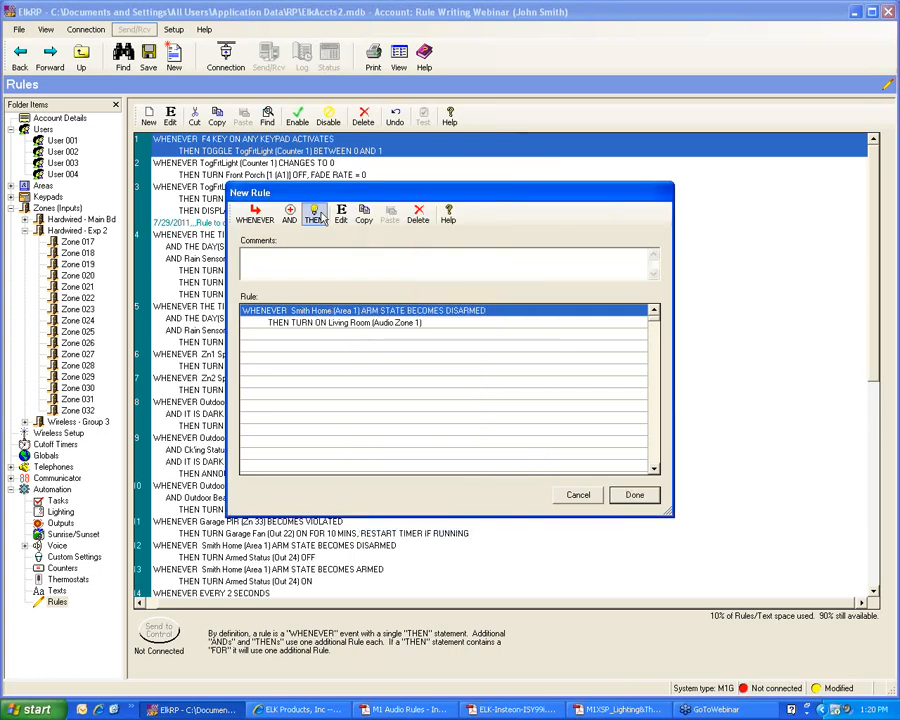
Step: Add a second audio system action to the disarm rule that sends the Play command to the Living Room zone
left_click(315, 215)
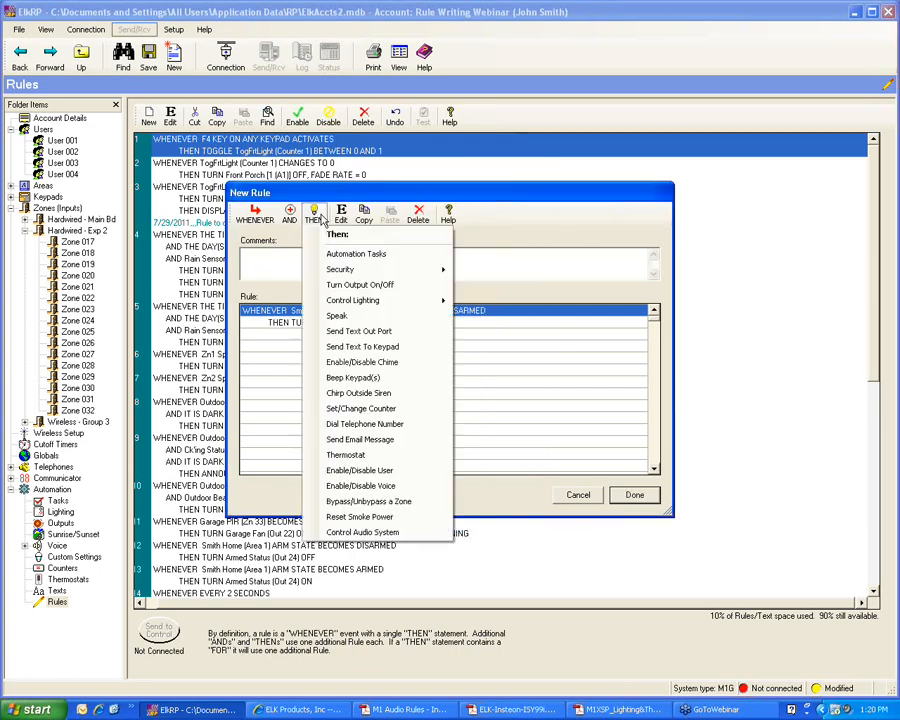
left_click(362, 532)
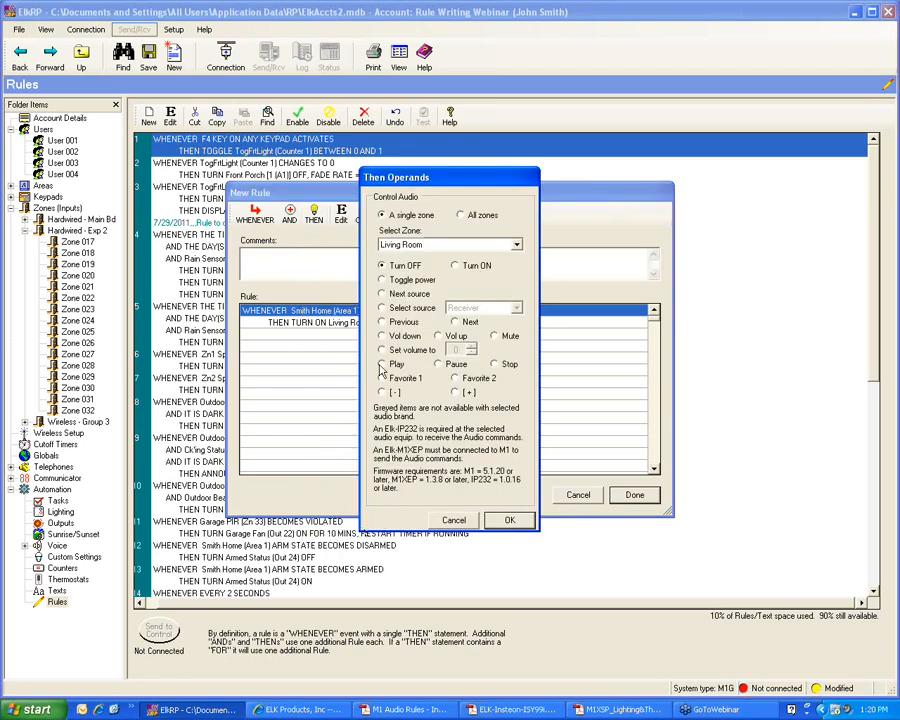
left_click(382, 366)
left_click(509, 520)
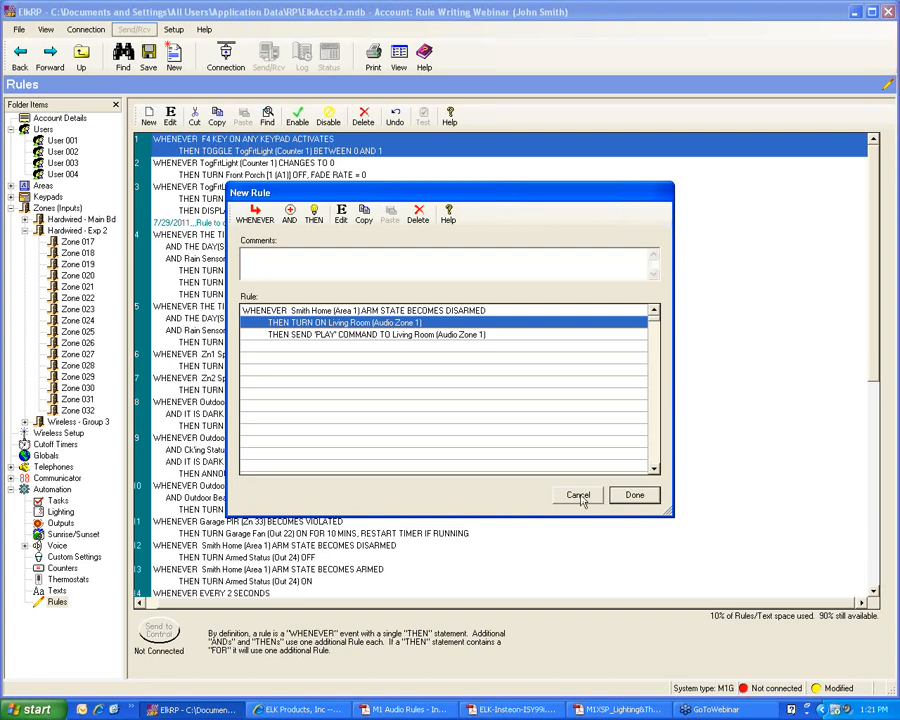
Step: Discard the new rule for the area becoming disarmed without saving it
left_click(579, 496)
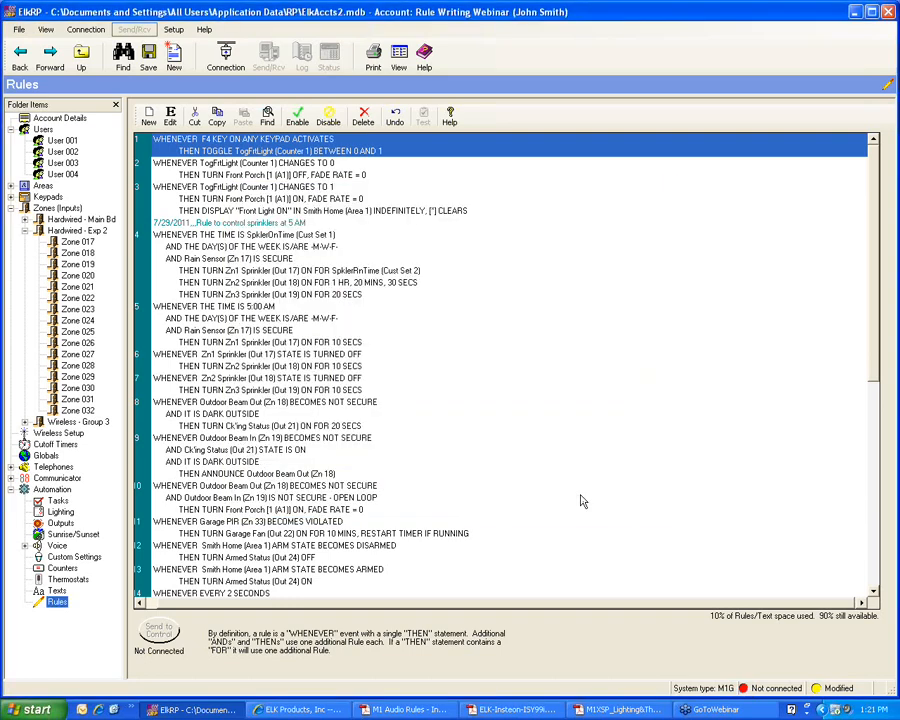
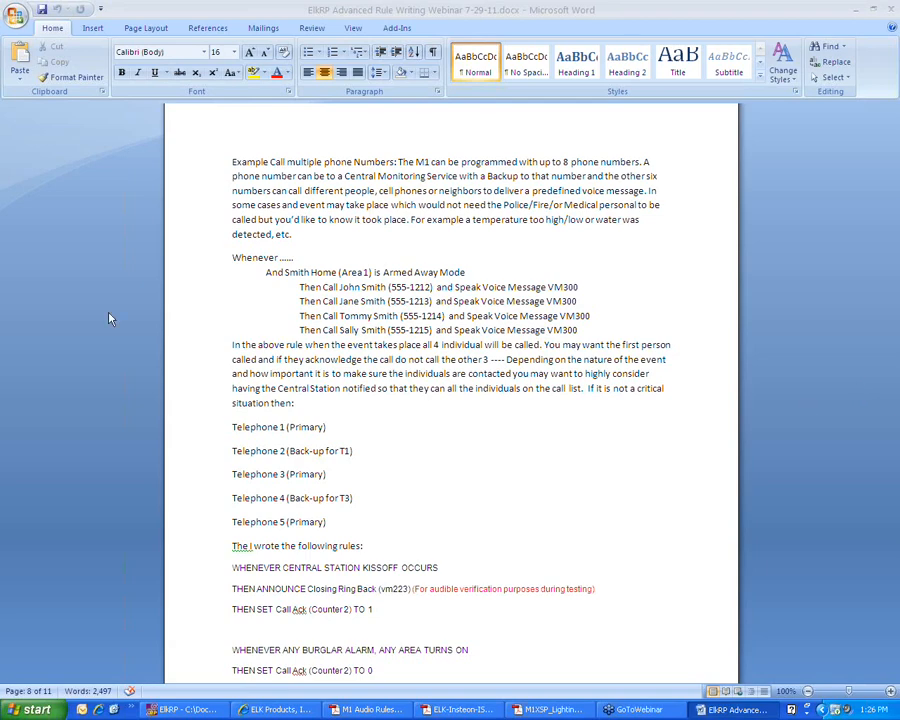
Step: Read the example rules for calling multiple phone numbers with call acknowledgement in the Word document ElkRP Advanced Rule Writing Webinar 7-29-11.docx
scroll(87, 376, "down", 2)
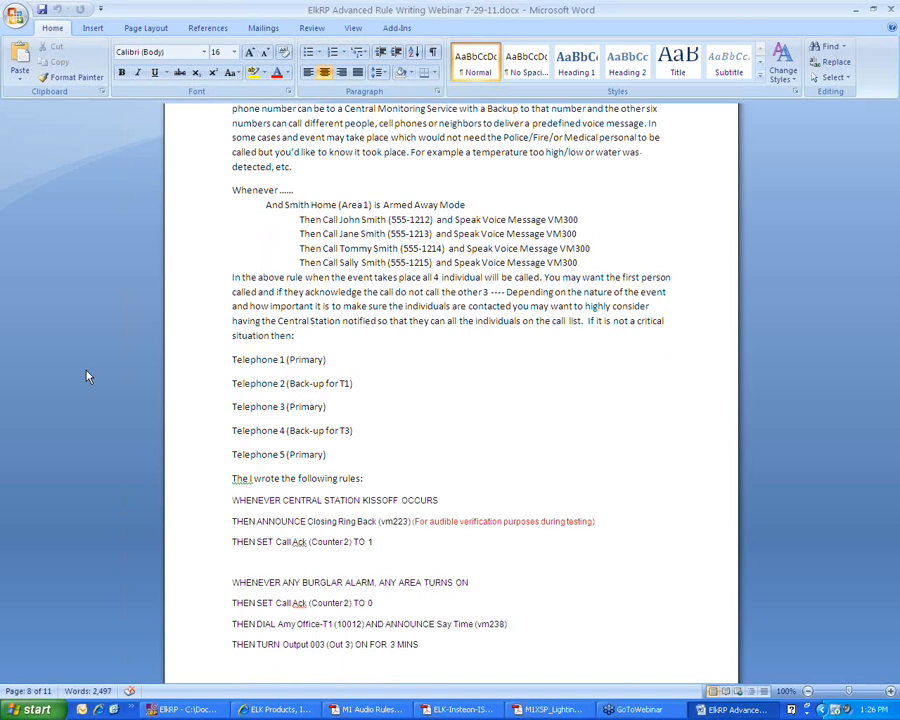
scroll(87, 376, "down", 4)
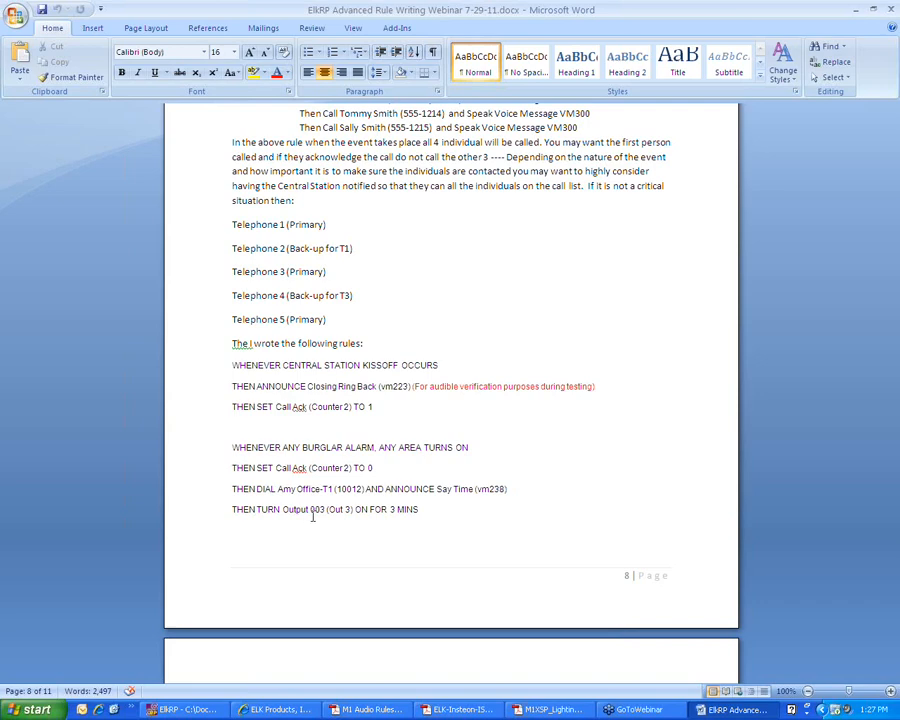
scroll(330, 512, "down", 3)
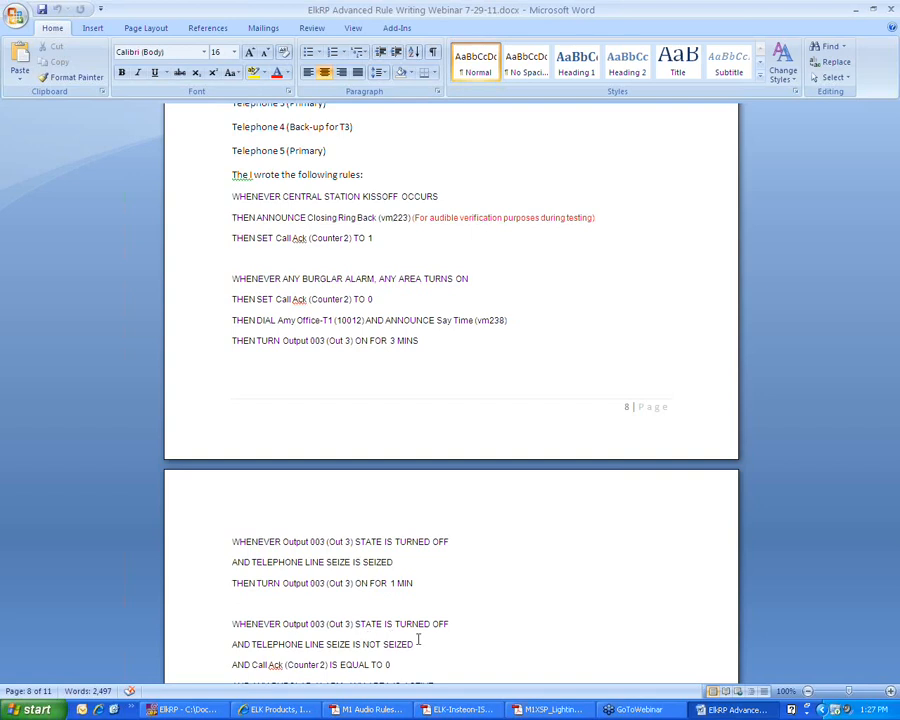
scroll(419, 640, "down", 1)
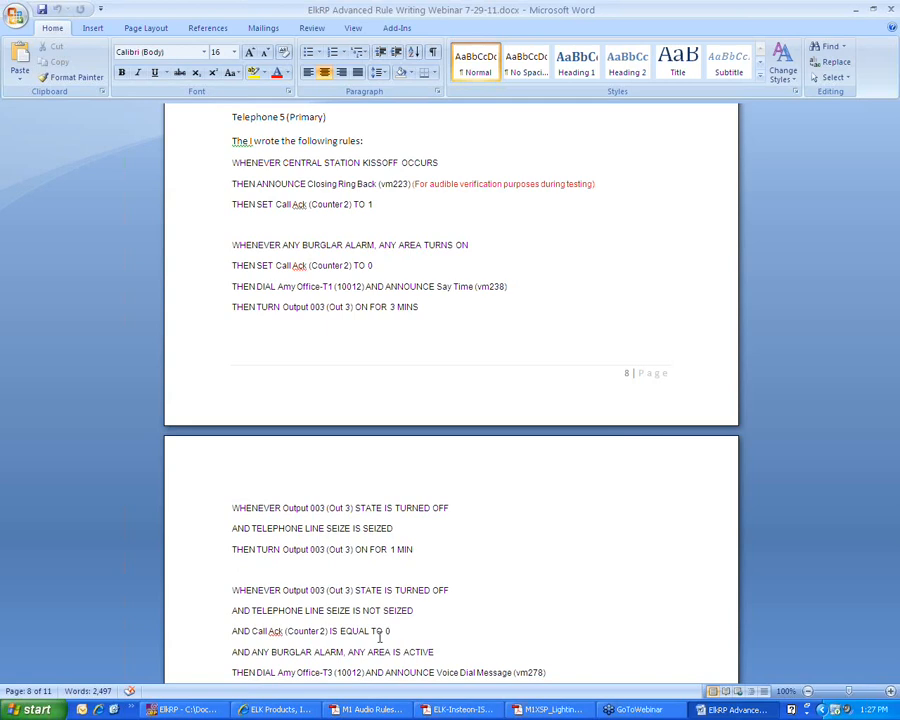
scroll(380, 640, "down", 1)
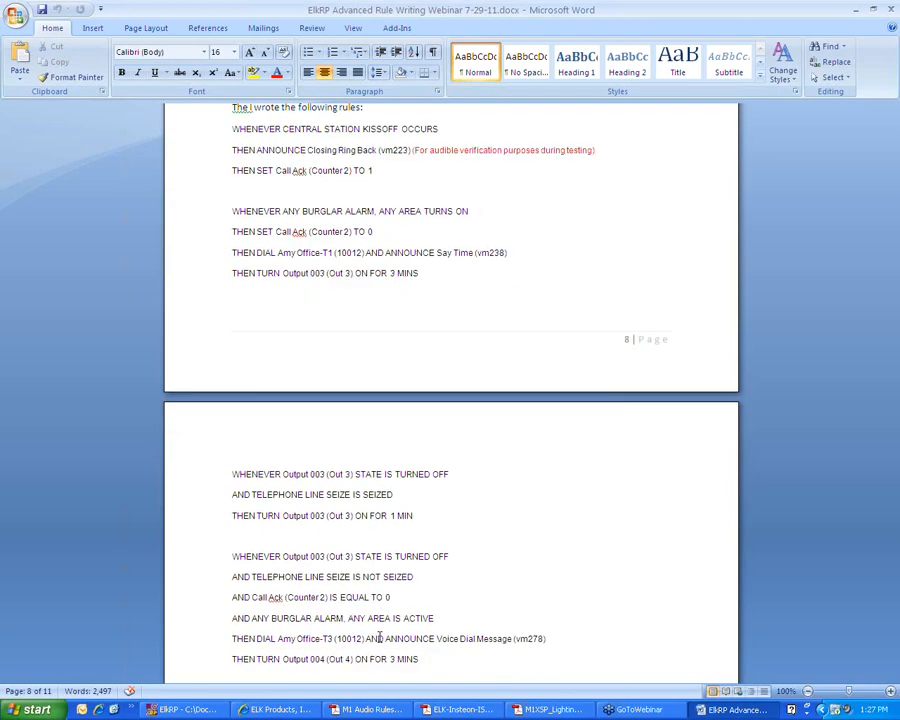
scroll(380, 637, "down", 1)
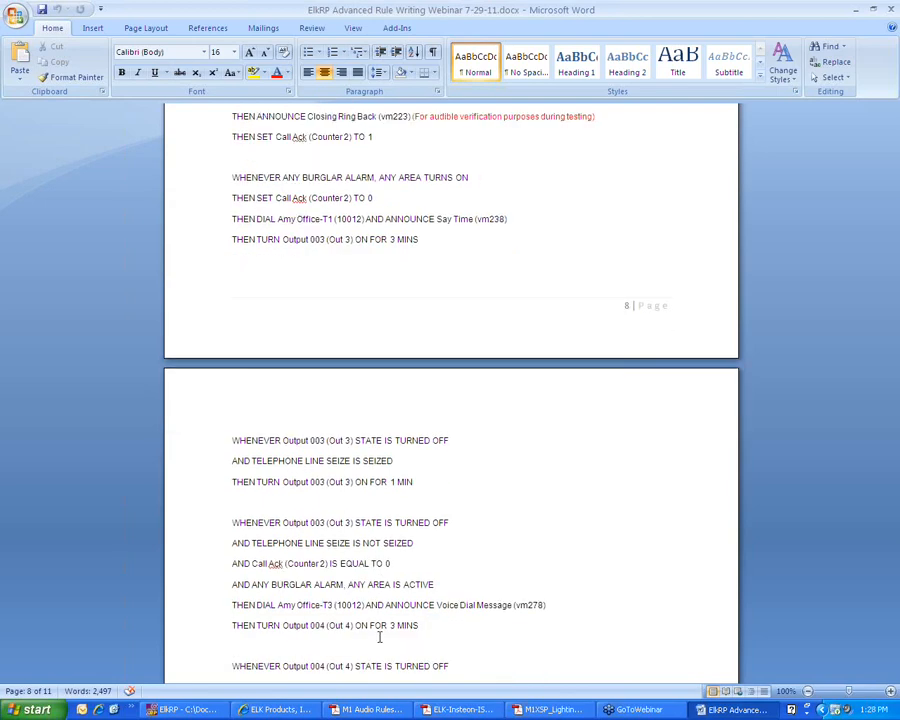
scroll(383, 632, "down", 1)
scroll(383, 633, "down", 2)
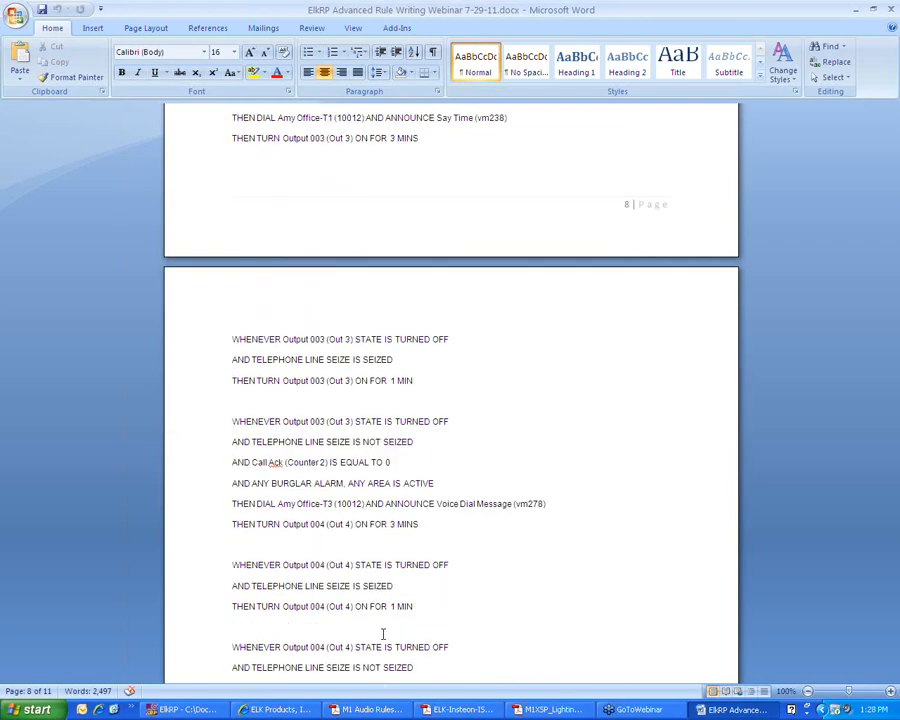
scroll(383, 633, "down", 1)
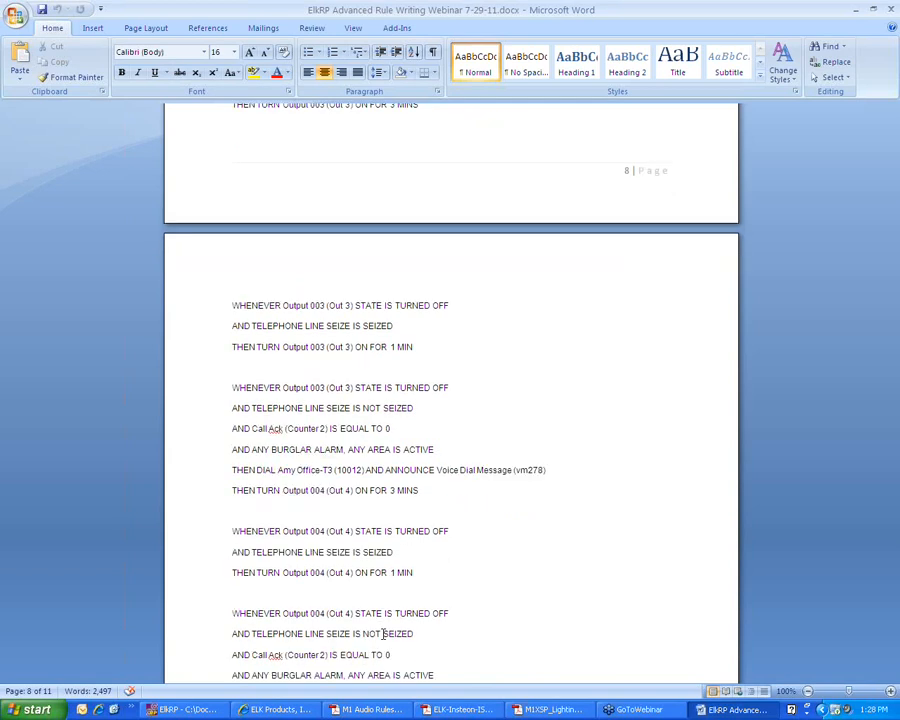
scroll(383, 633, "down", 1)
scroll(383, 633, "down", 2)
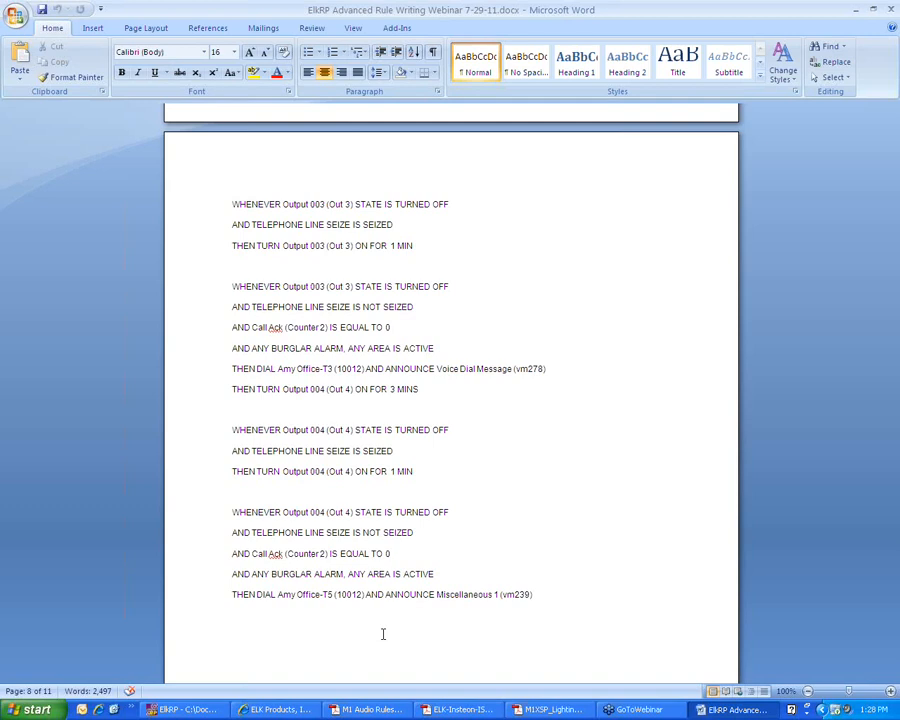
scroll(383, 634, "down", 1)
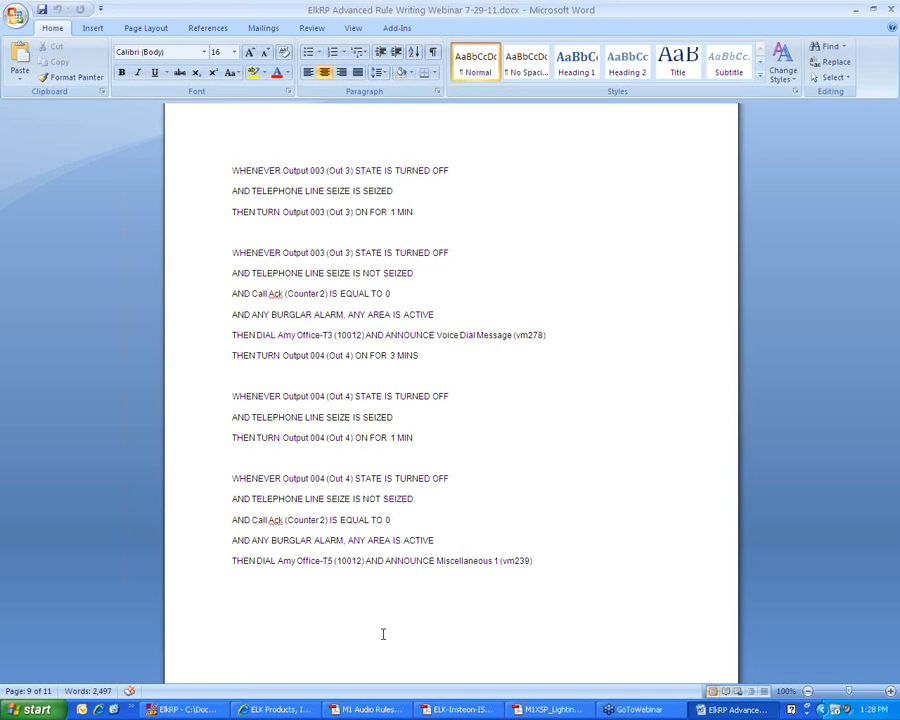
Step: Read the Random Light "Lived In Look" example rules in the Word document
scroll(382, 634, "down", 7)
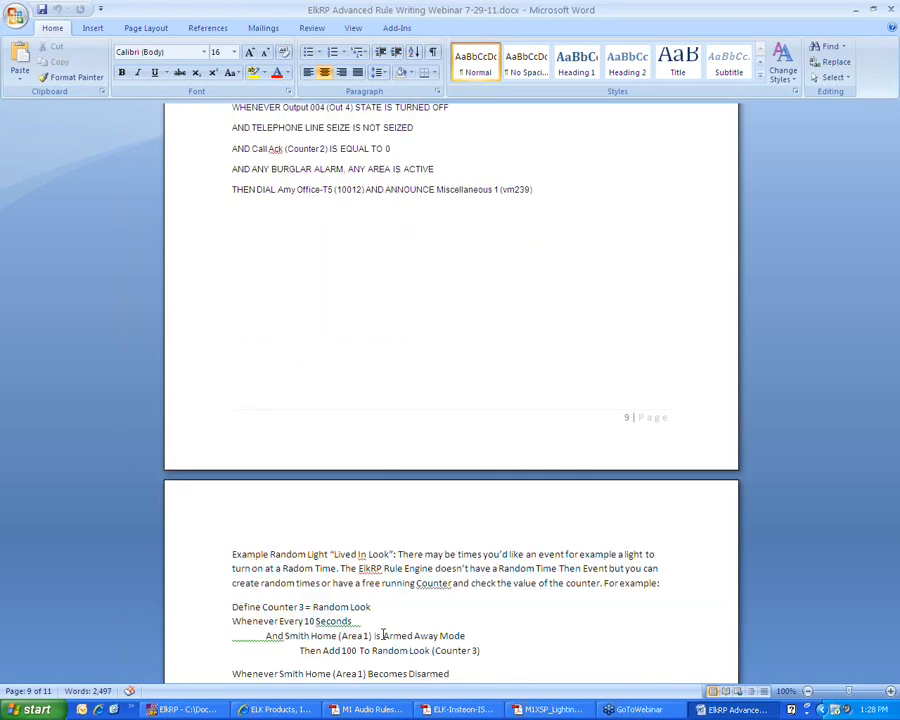
scroll(382, 634, "down", 3)
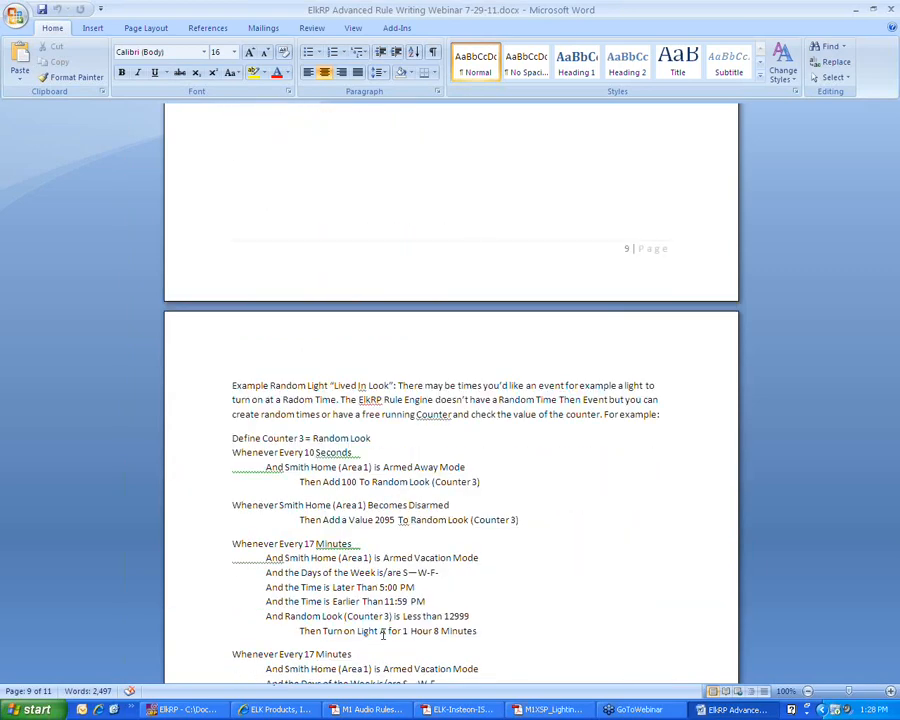
scroll(382, 634, "down", 4)
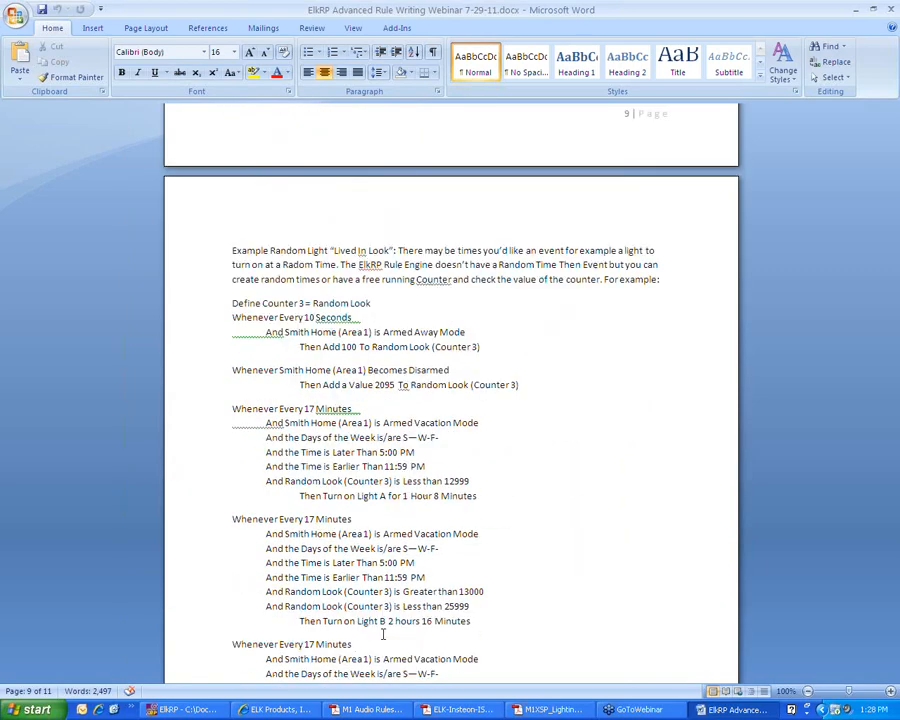
scroll(383, 634, "down", 1)
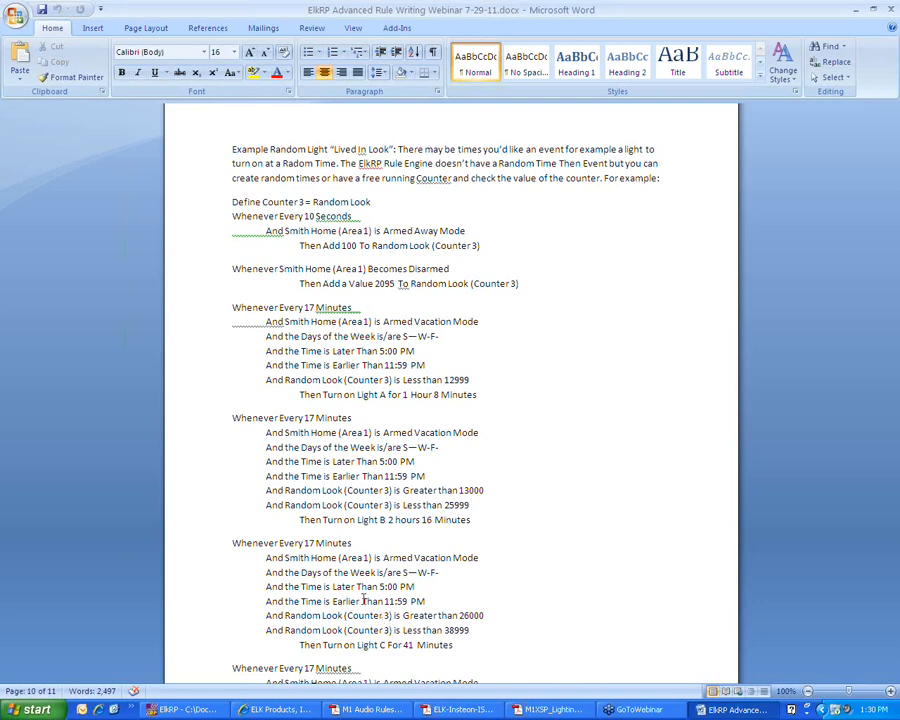
scroll(363, 600, "down", 3)
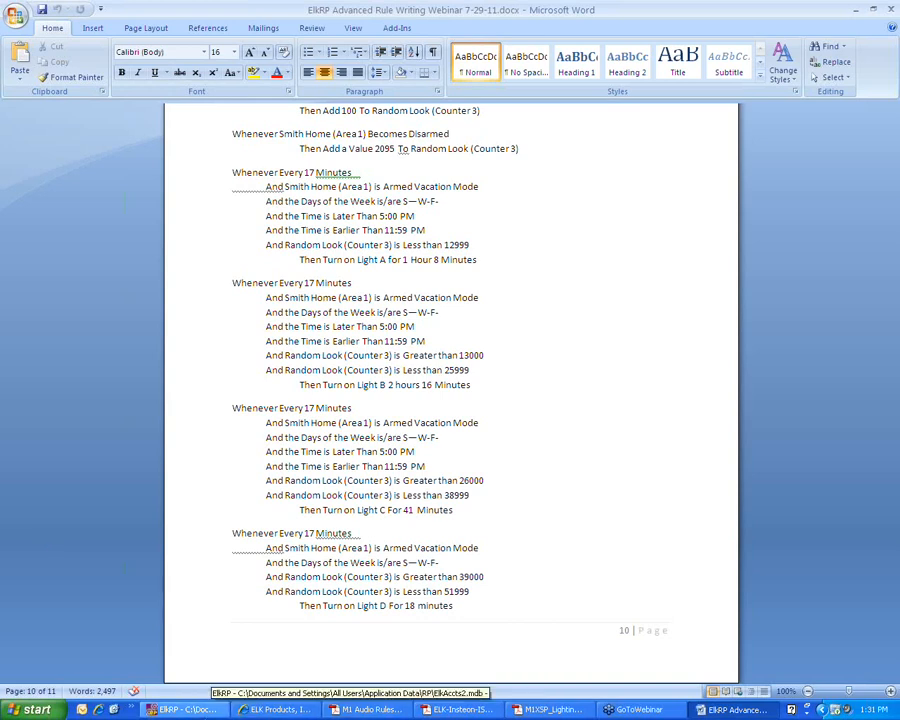
Step: Switch to ElkRP and export the account to the Desktop as RP Rule 7-29-11.exp
left_click(192, 711)
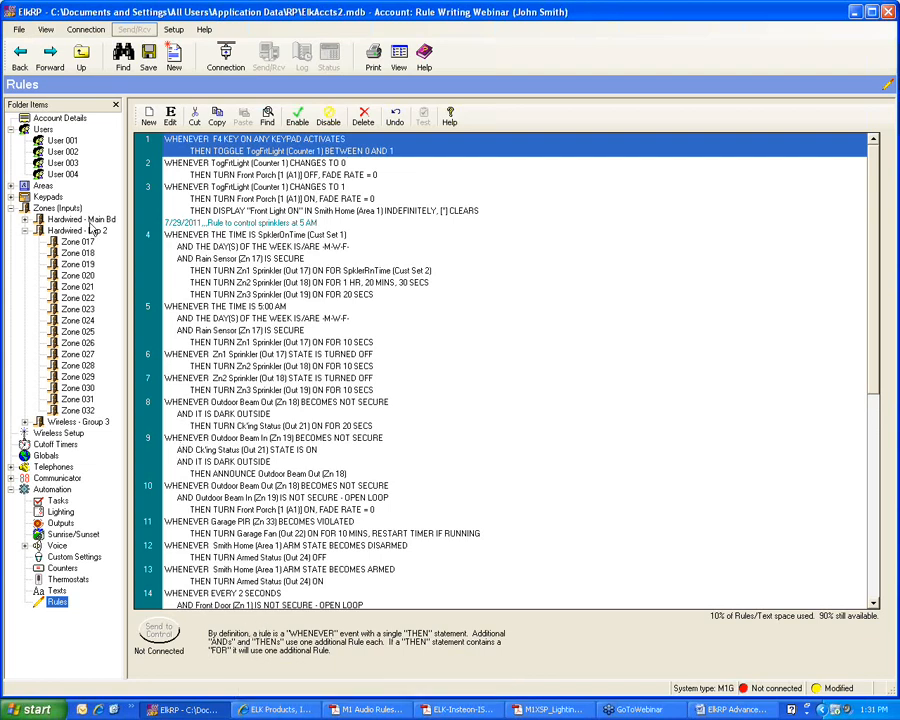
left_click(19, 30)
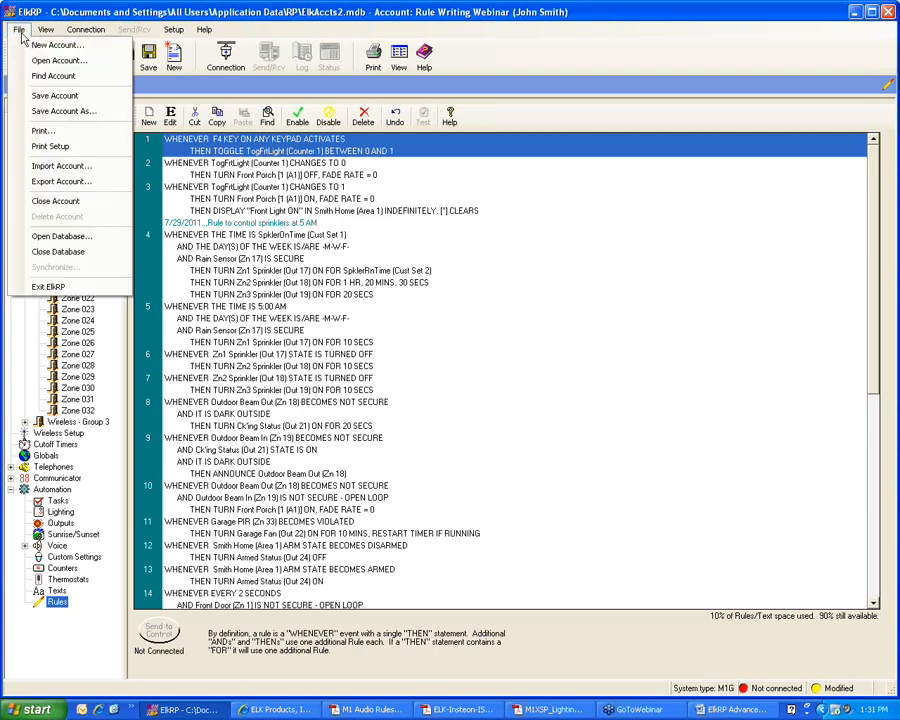
left_click(45, 182)
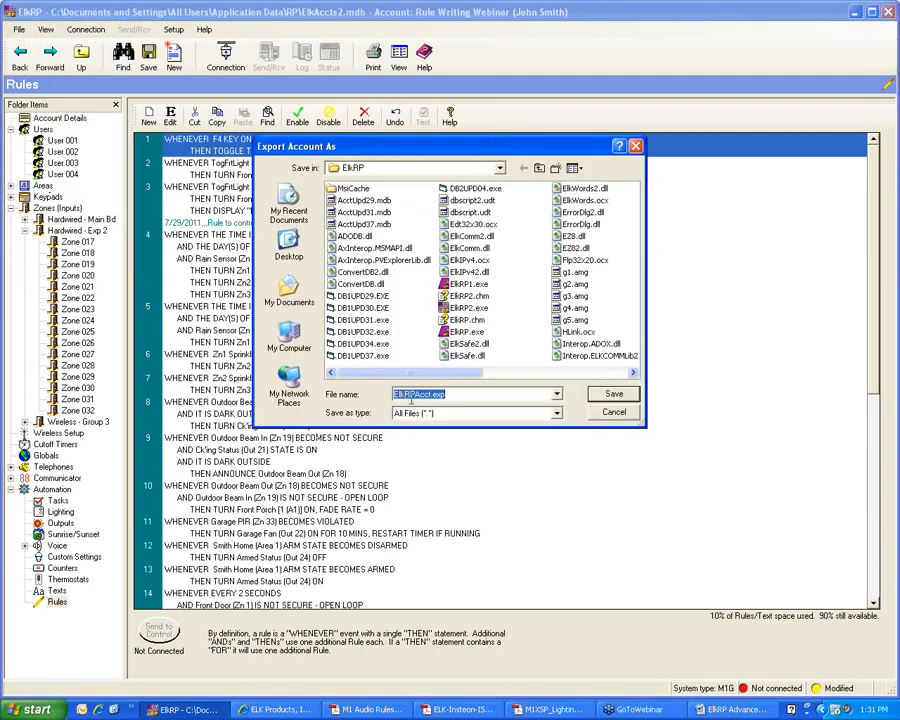
left_click(430, 395)
left_click_drag(430, 395, 394, 396)
type("RP Rule 7-29")
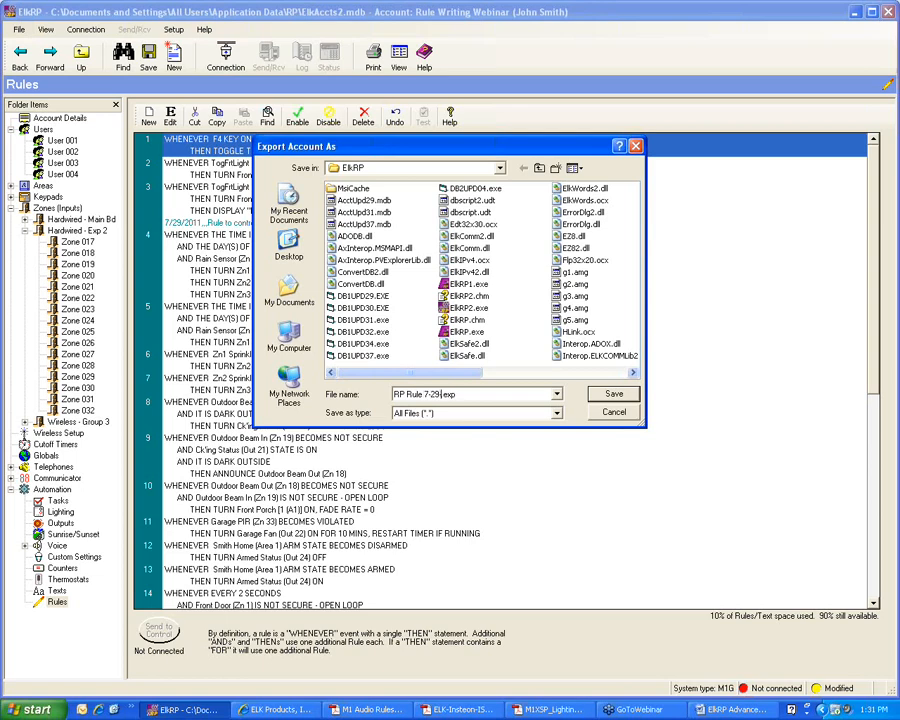
type("-11")
left_click(500, 167)
left_click(363, 191)
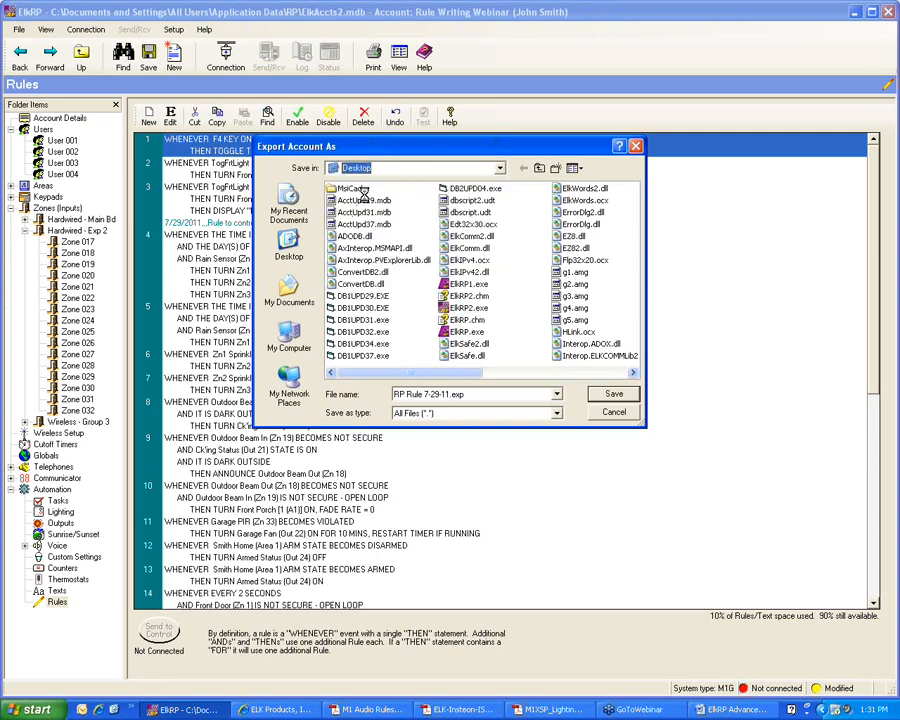
left_click(612, 395)
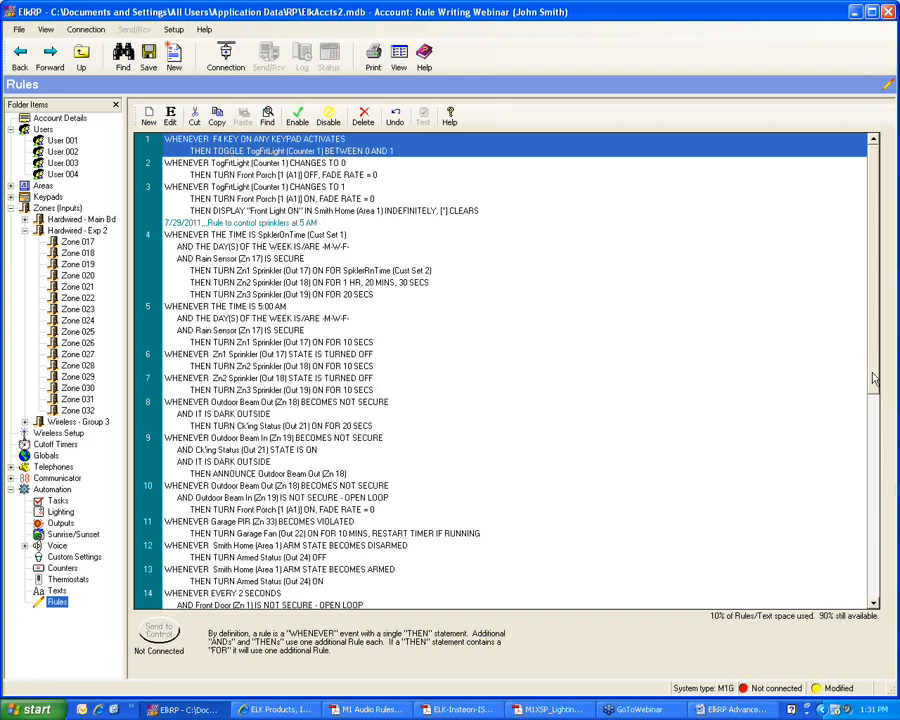
Step: Select all the rules and export them to the ElkRP folder, adding 7-29-11 to the default file name
scroll(238, 582, "down", 11)
key("ctrl+a")
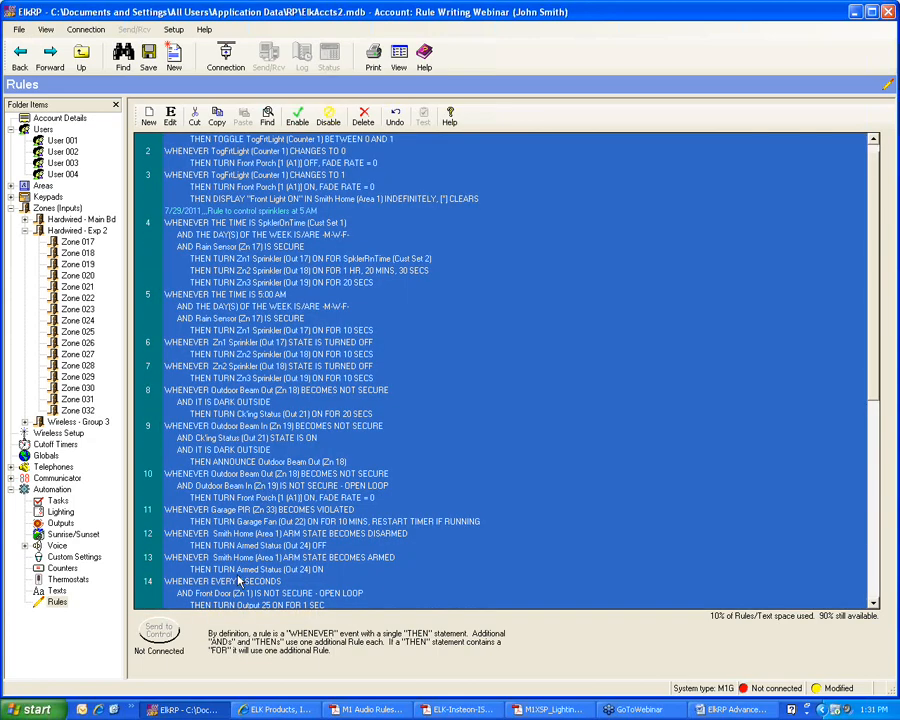
scroll(243, 482, "down", 3)
scroll(263, 490, "up", 3)
right_click(263, 490)
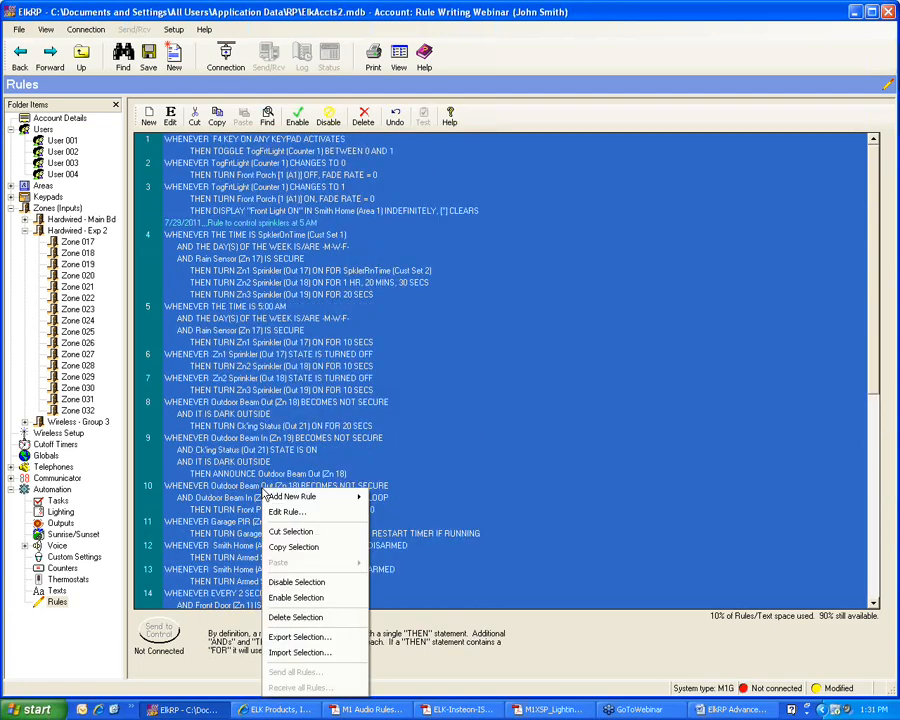
left_click(299, 637)
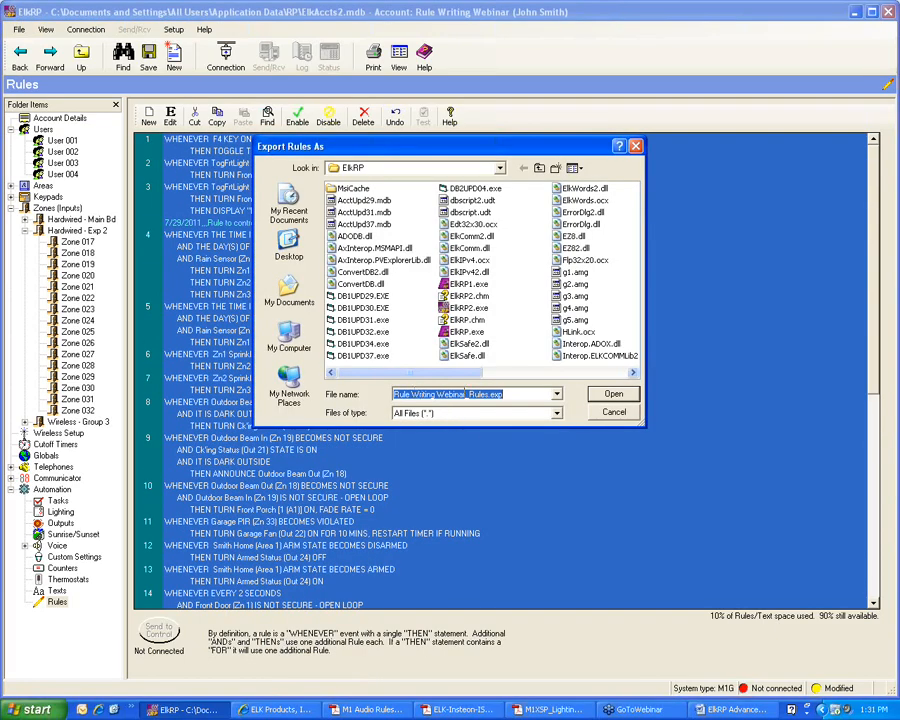
left_click(490, 394)
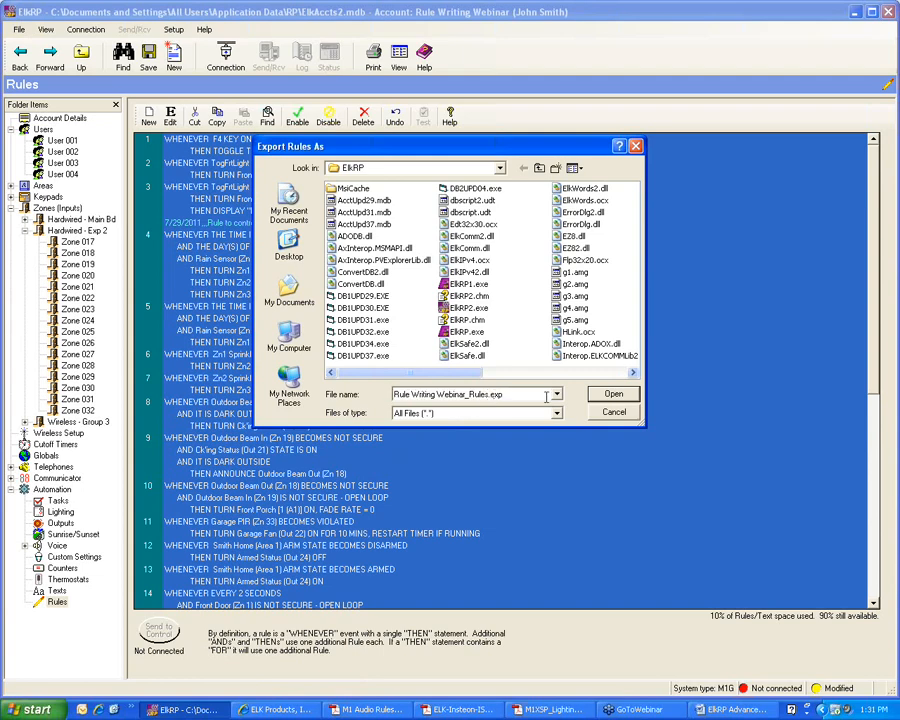
key("Left")
type("7-29-11")
left_click(611, 396)
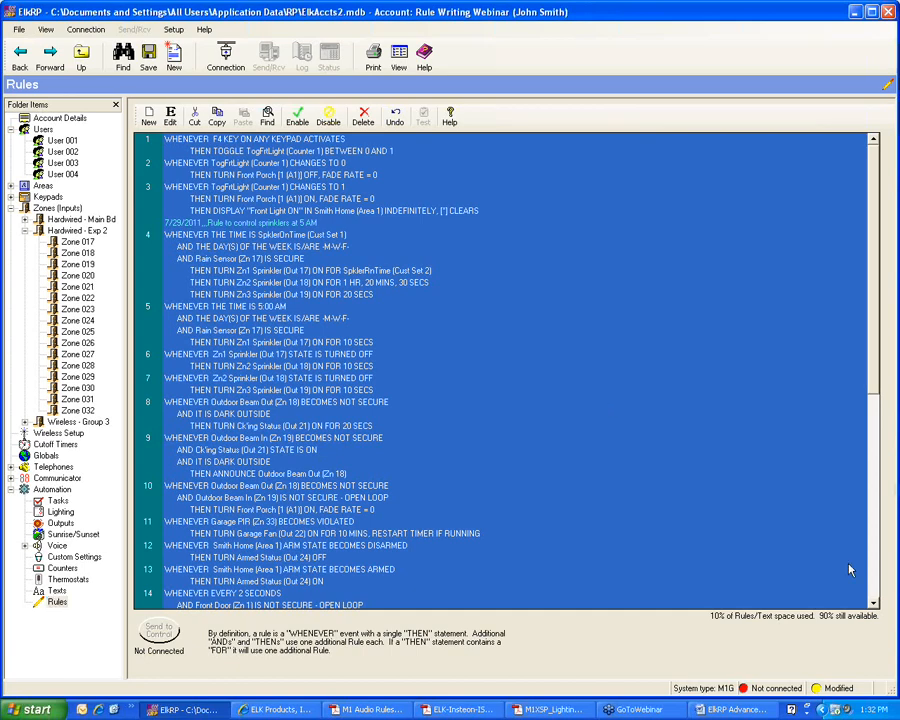
Step: From Account Details, save the modified account and preview a report for this account that includes only the Rules section
left_click(113, 629)
left_click(80, 120)
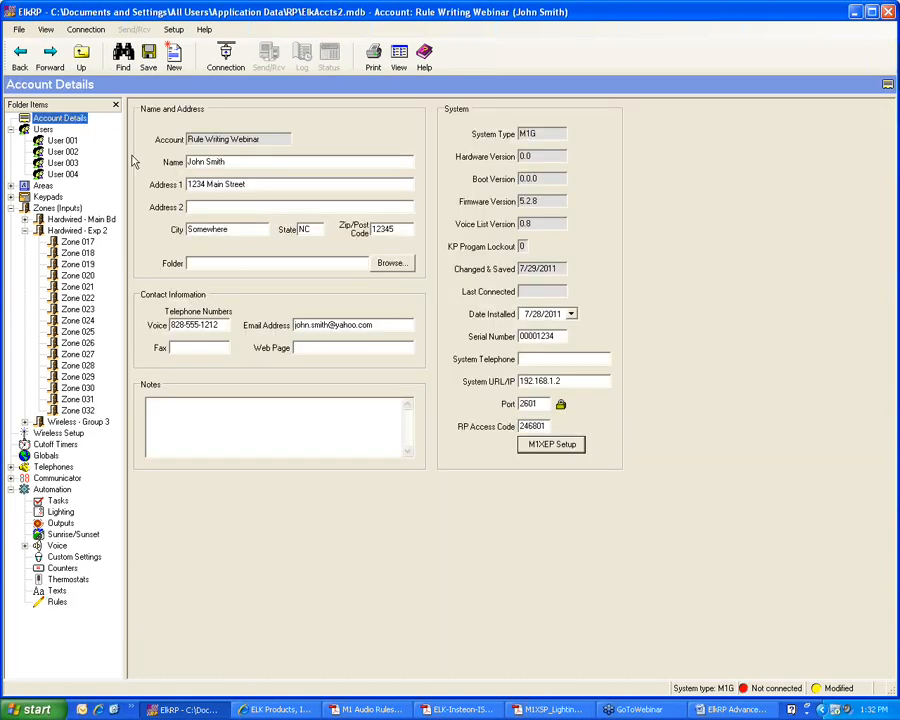
left_click(373, 60)
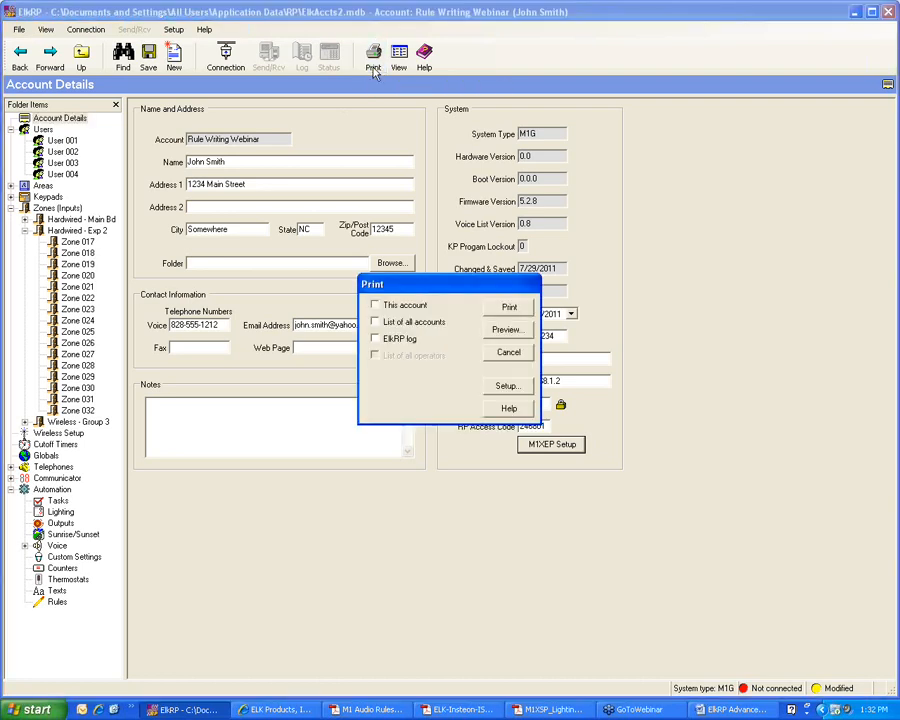
left_click(376, 307)
left_click(507, 333)
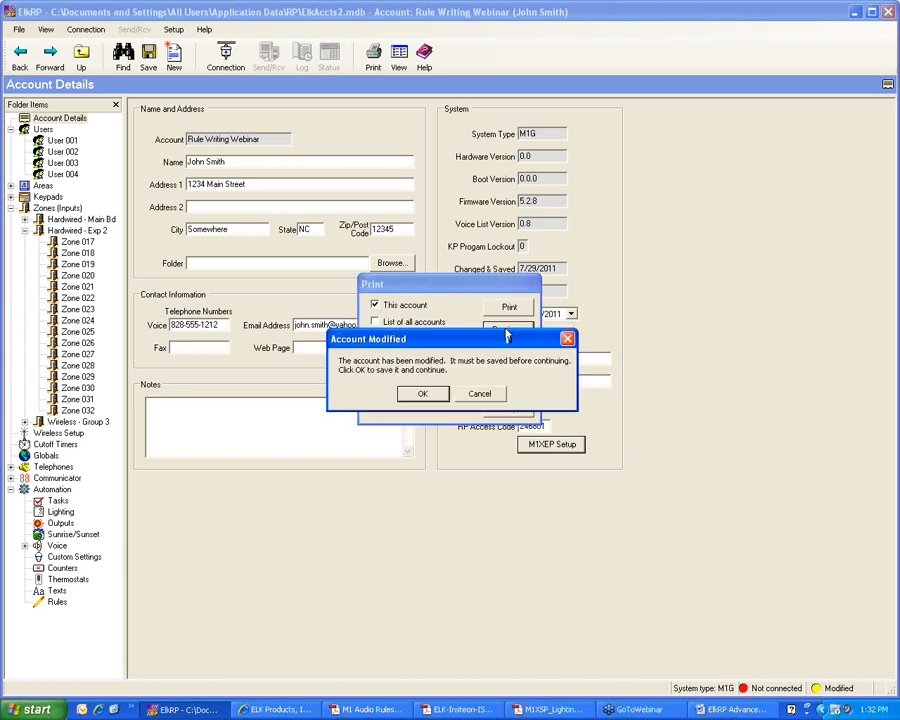
left_click(424, 395)
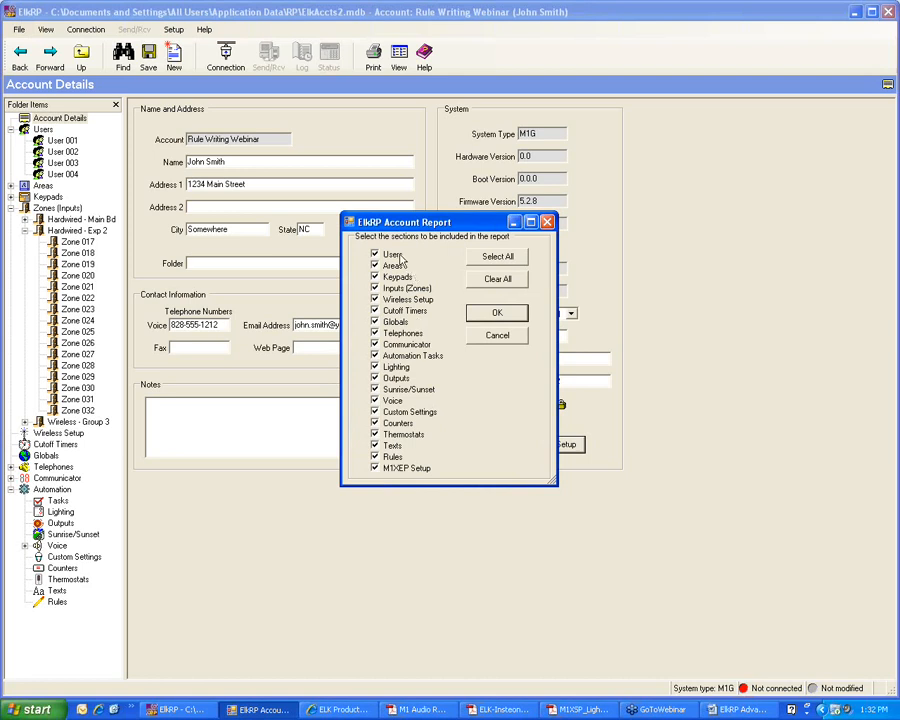
left_click(502, 284)
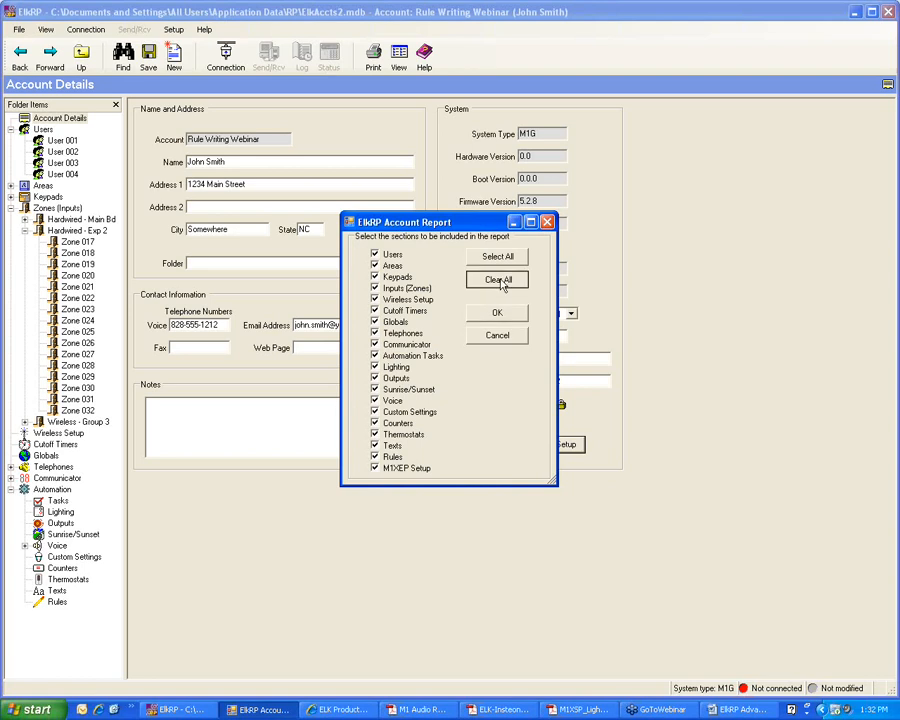
left_click(375, 457)
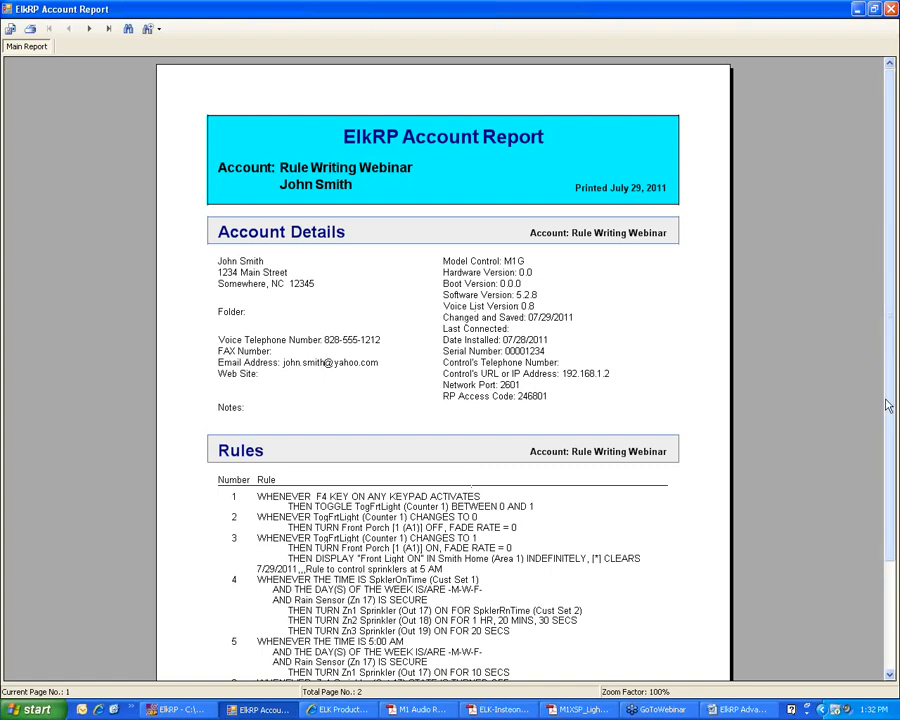
Step: Review the first page of the account report, close it, and look through the account's rules list to the last rule
left_click_drag(887, 406, 887, 519)
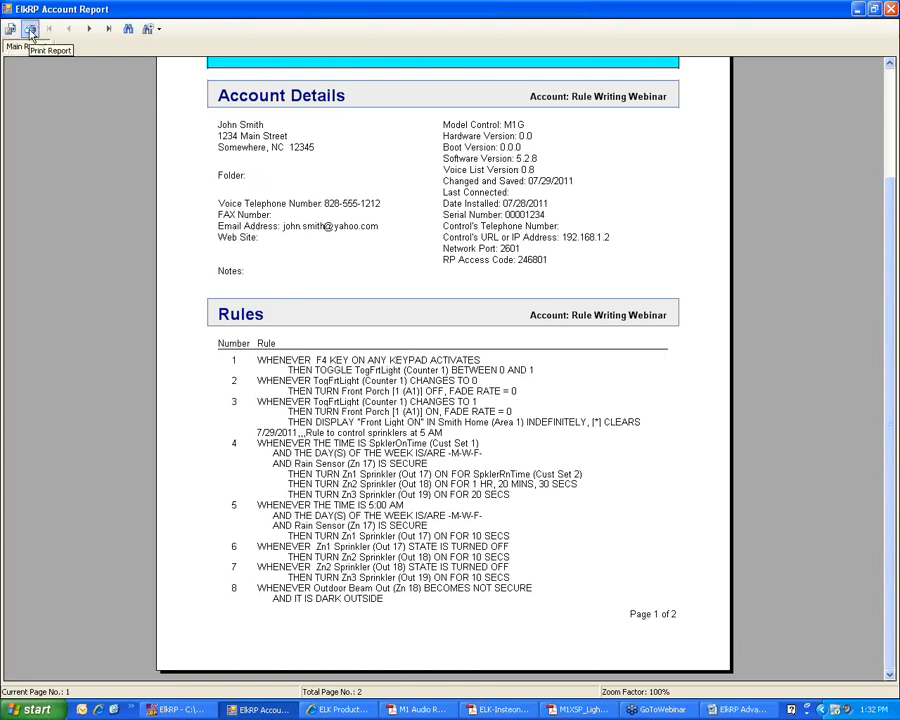
left_click(891, 10)
left_click(57, 603)
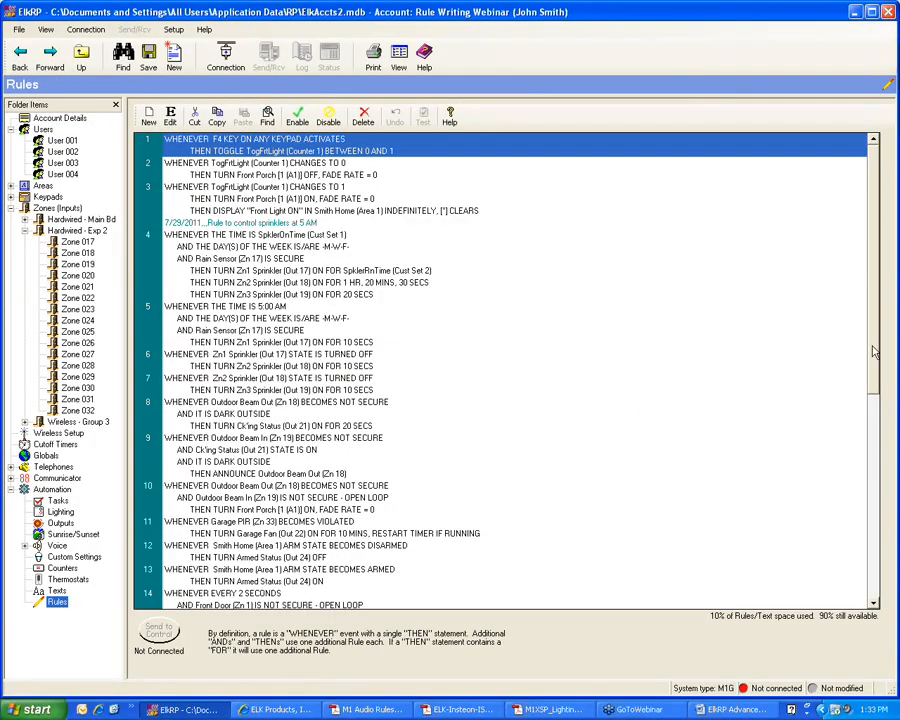
left_click_drag(873, 352, 887, 588)
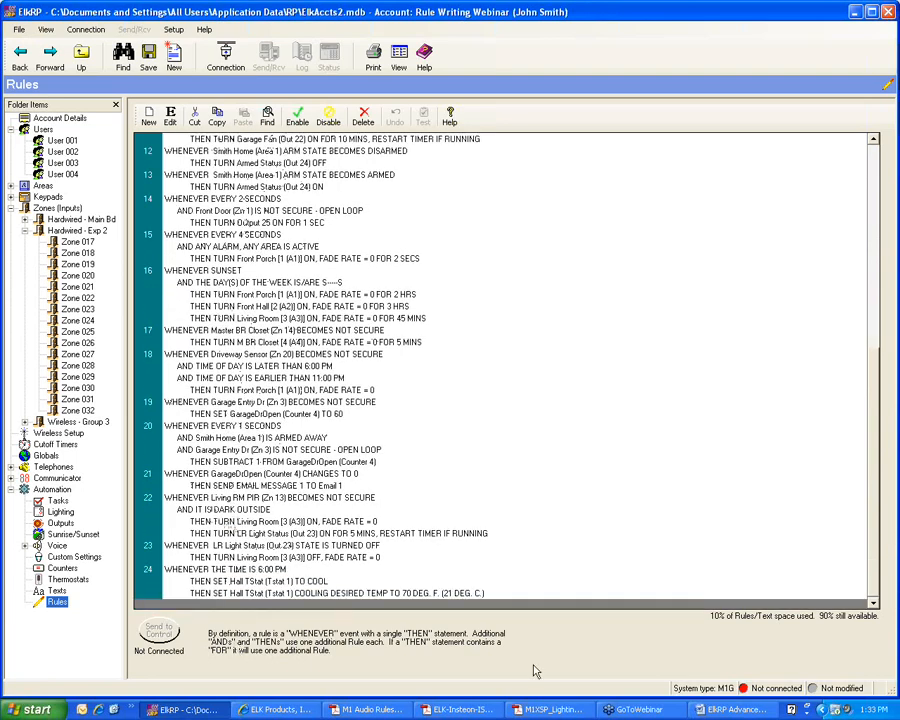